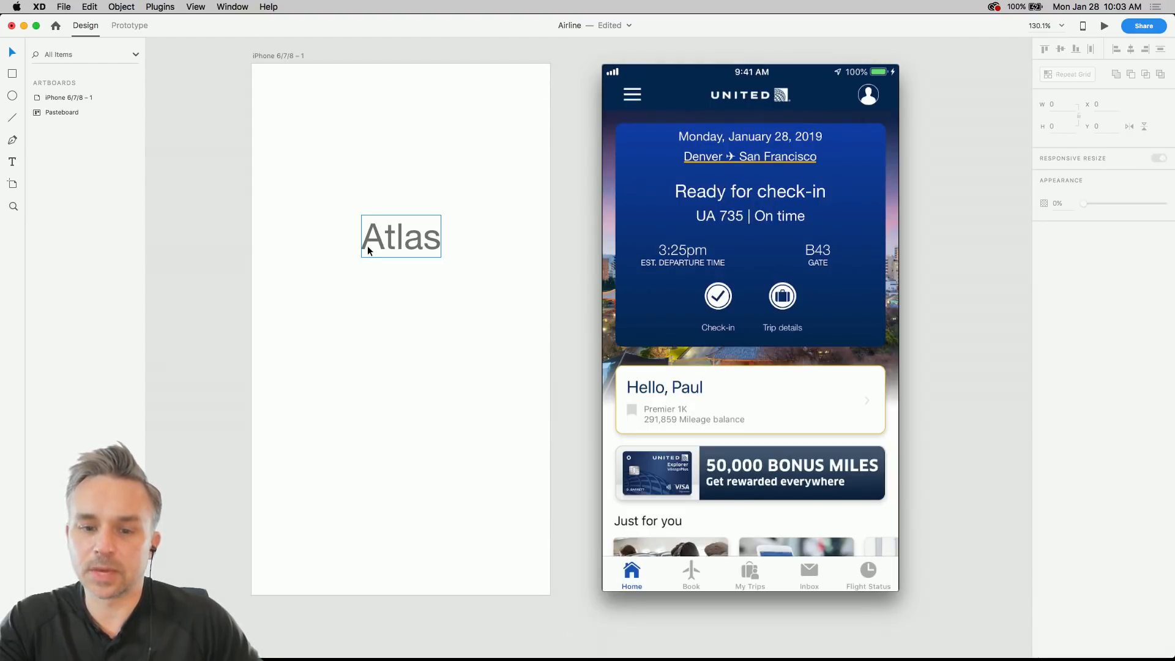
left_click(400, 248)
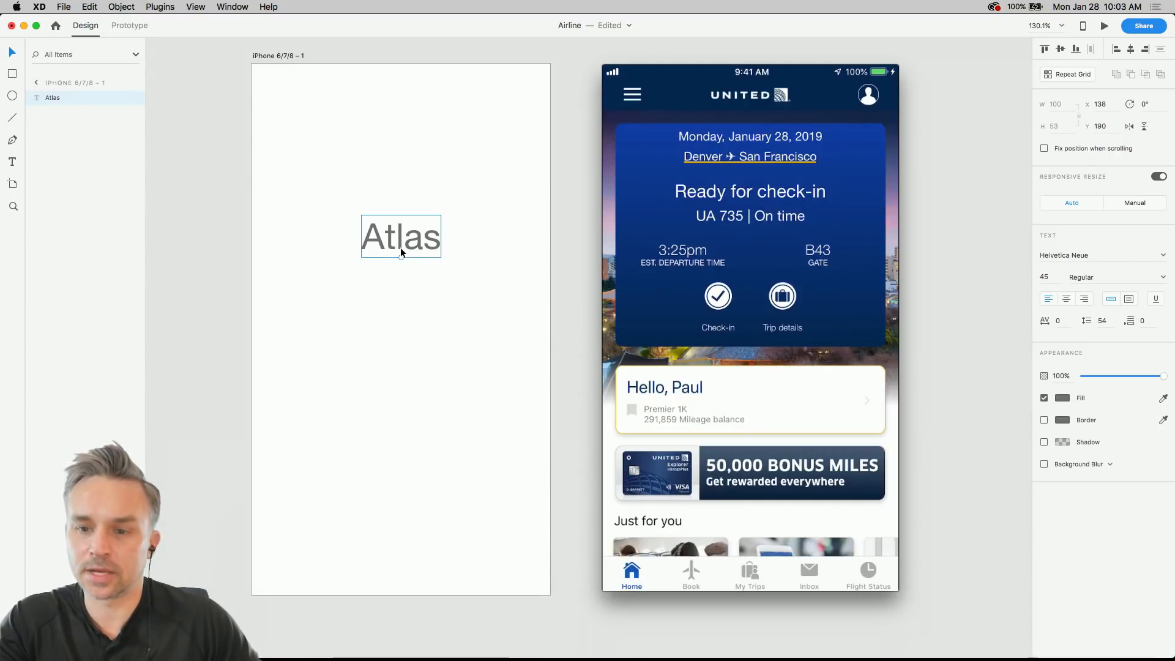
left_click(426, 175)
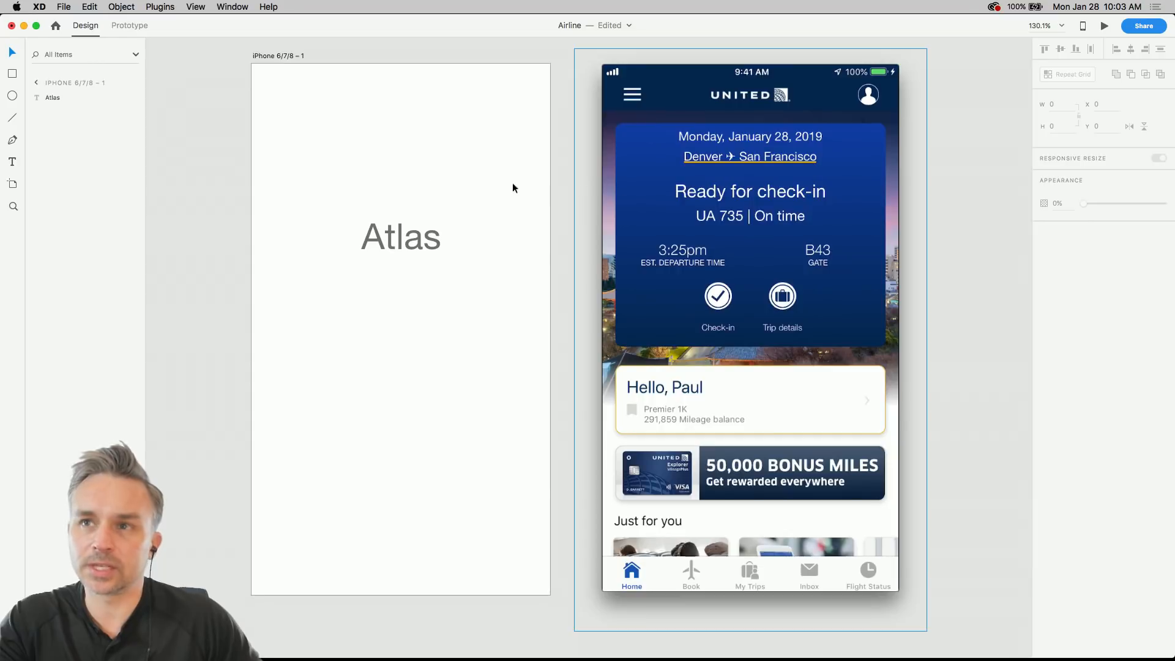
left_click(674, 157)
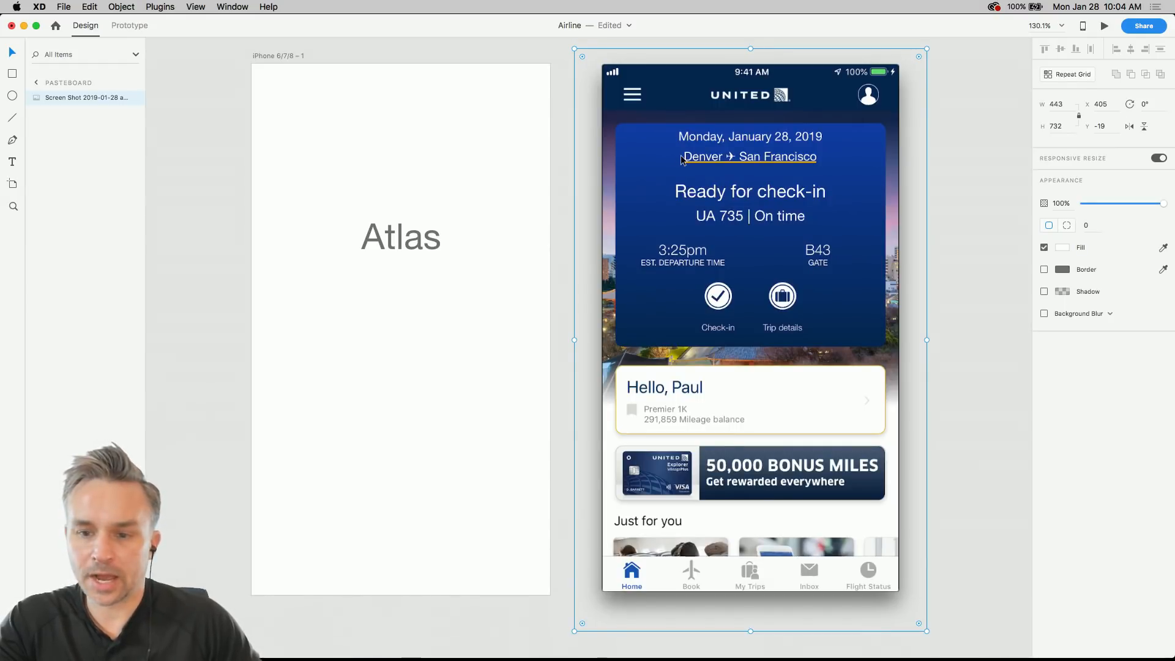
left_click(524, 262)
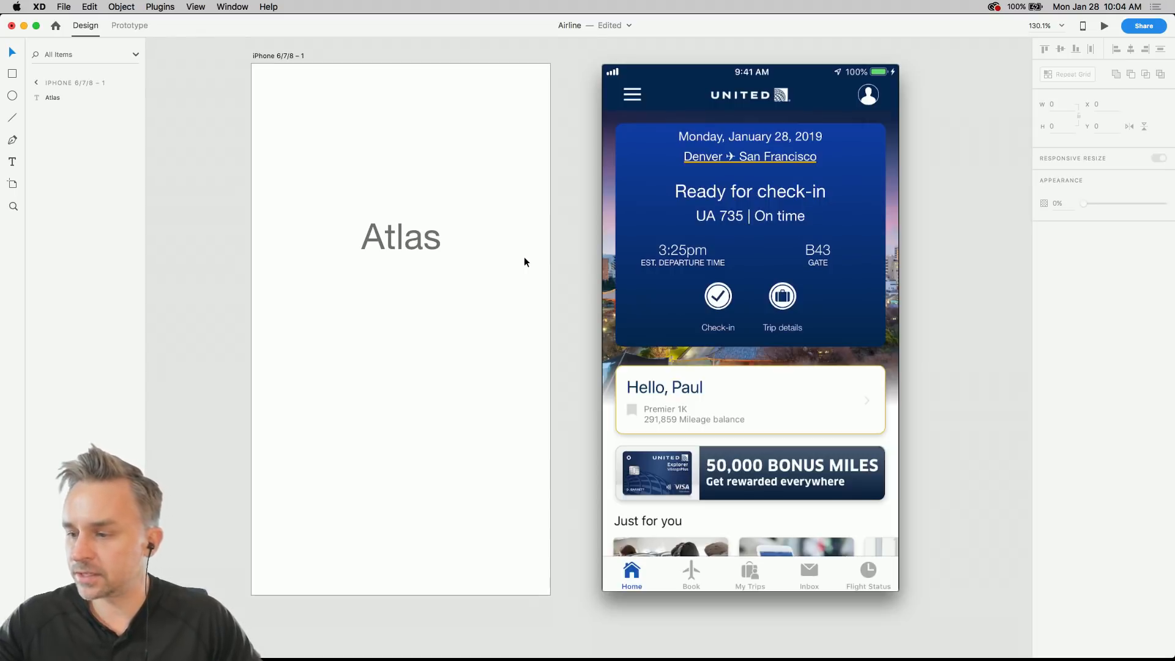
- Bring the QuickTime phone recording into view beside the design window to compare them, and restore the design window to full width
left_click_drag(1173, 284, 1086, 287)
mouse_move(823, 657)
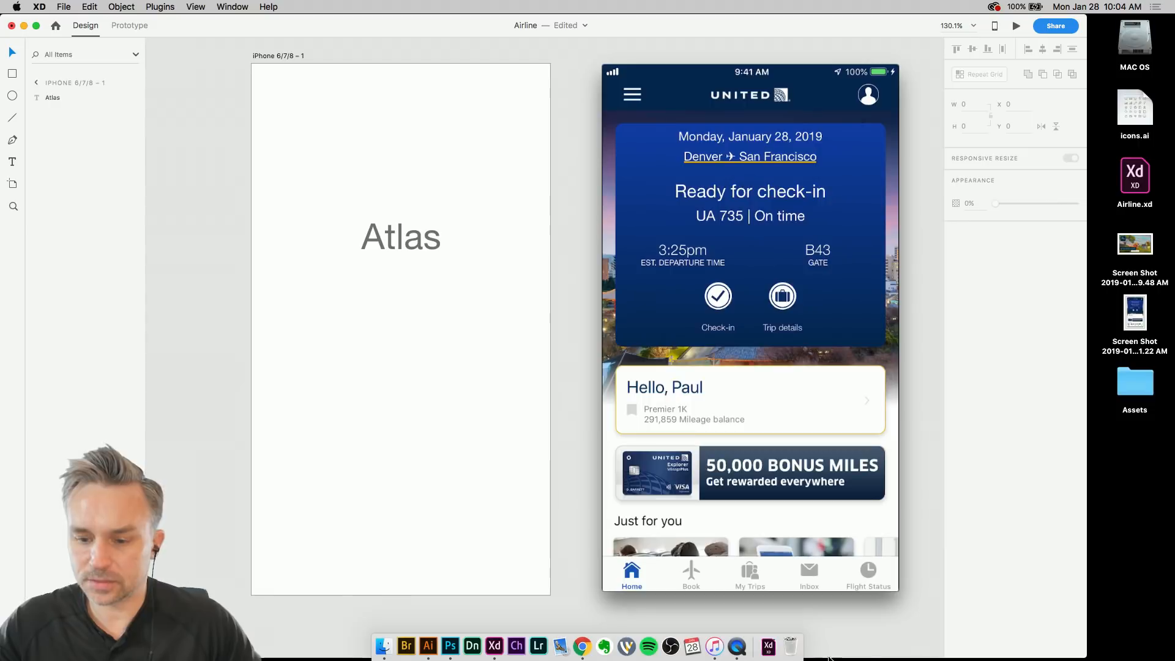
left_click(738, 653)
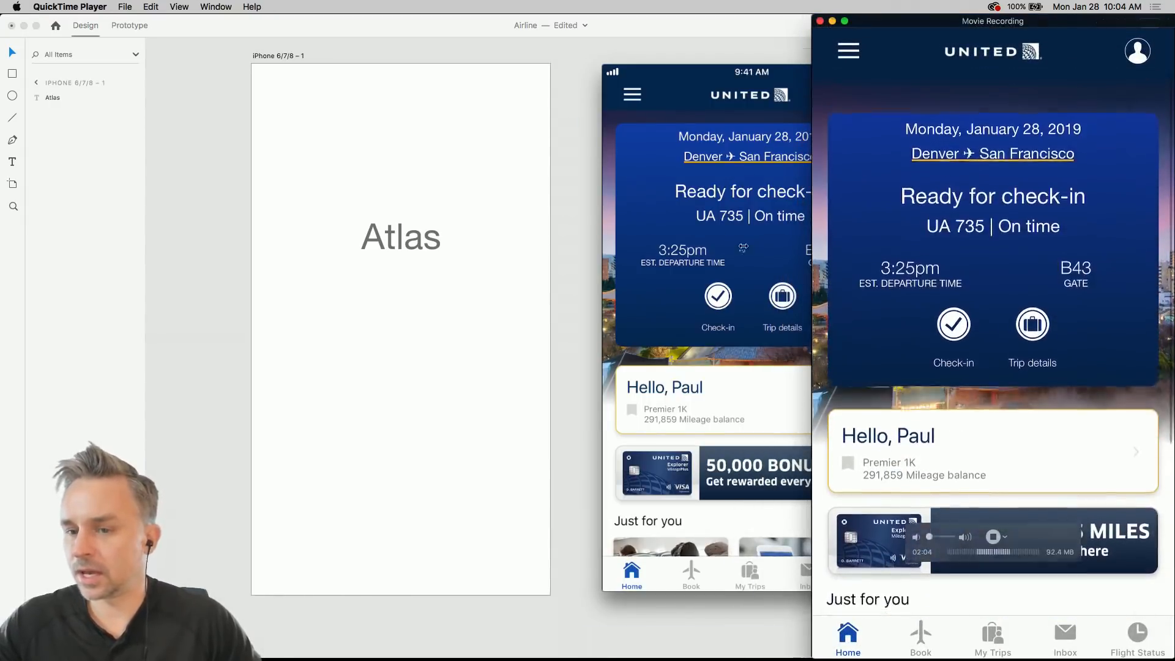
left_click(700, 244)
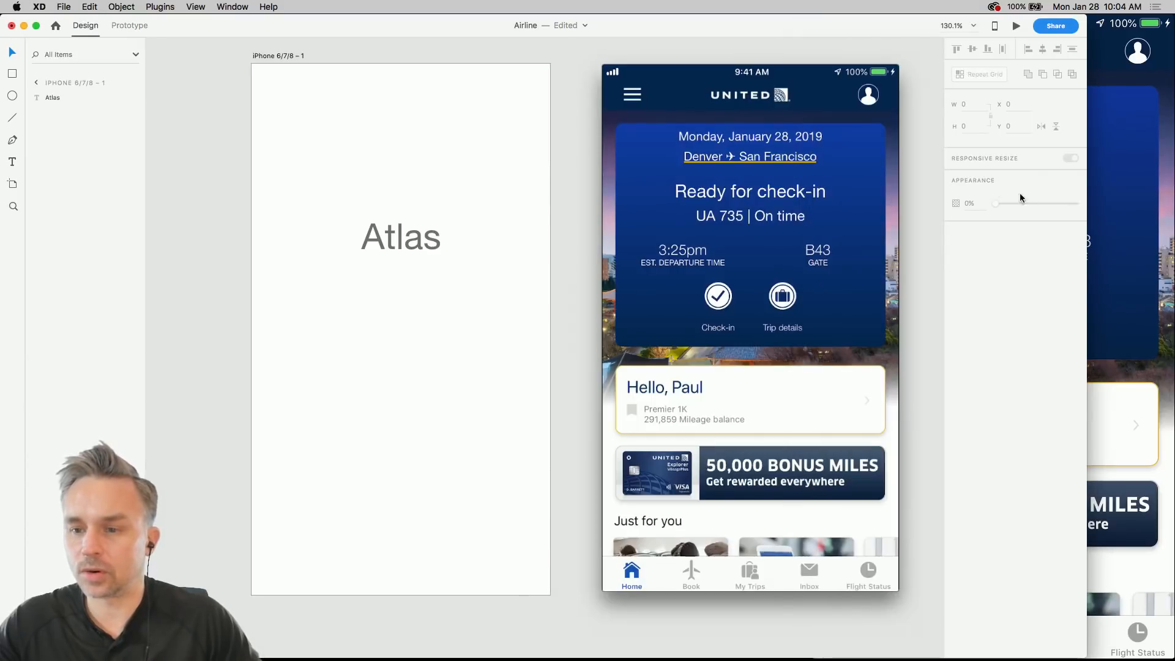
left_click_drag(1085, 230, 807, 231)
mouse_move(847, 303)
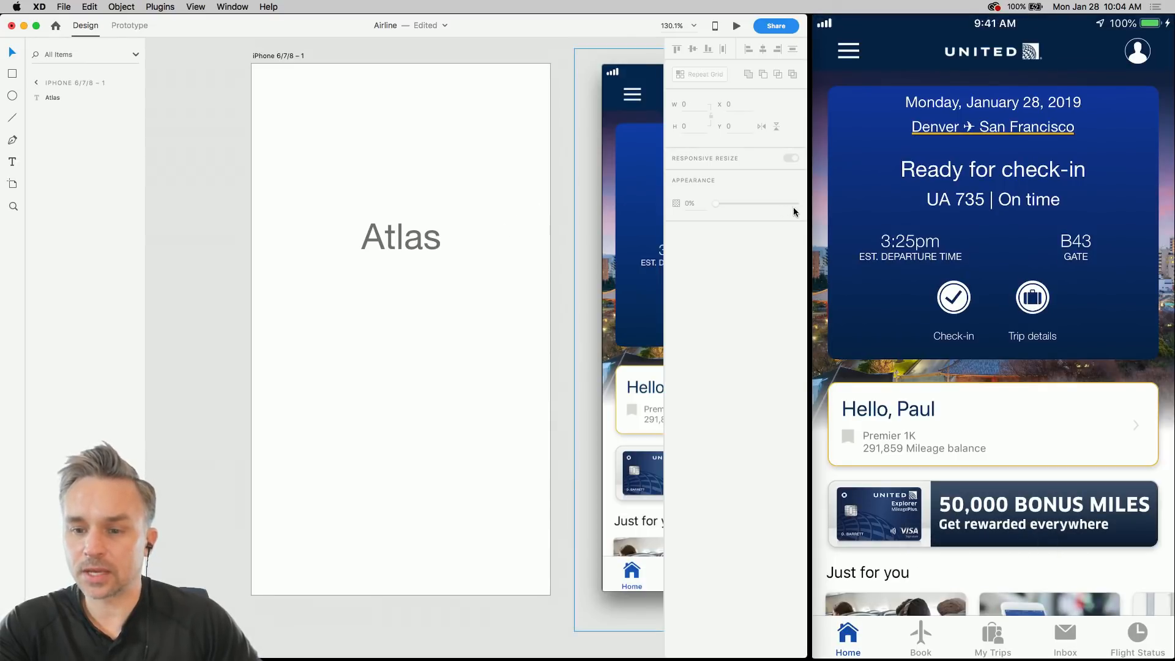
left_click_drag(842, 210, 1174, 233)
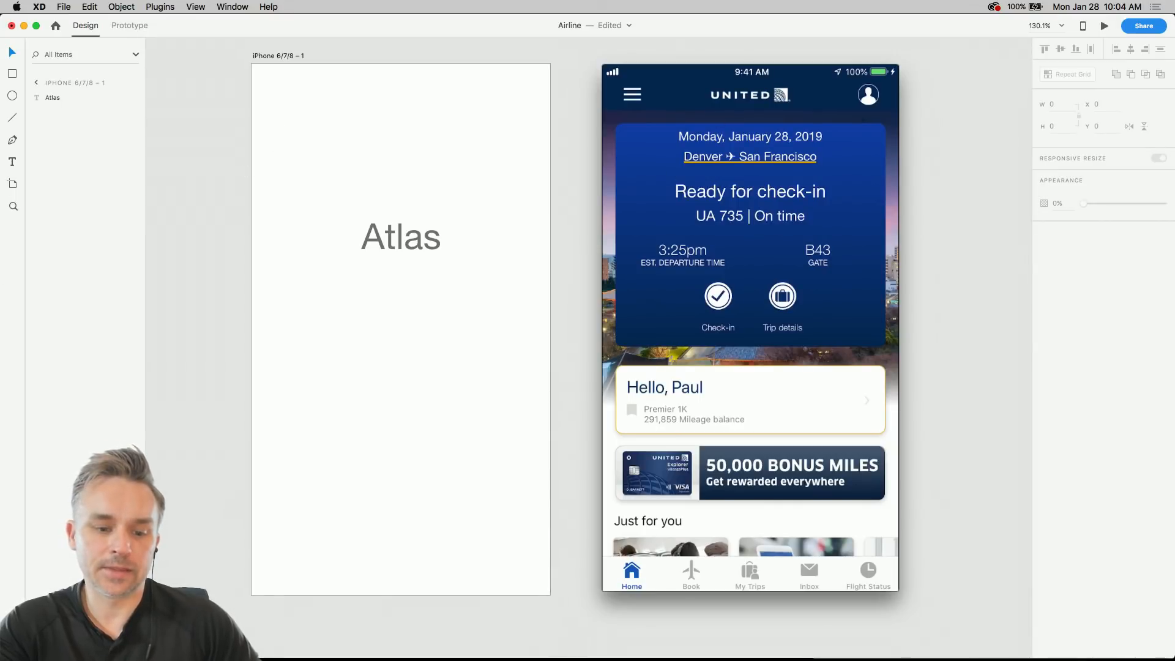
- Display the document's saved assets and select the Atlas text on the iPhone artboard
key("super+shift+y")
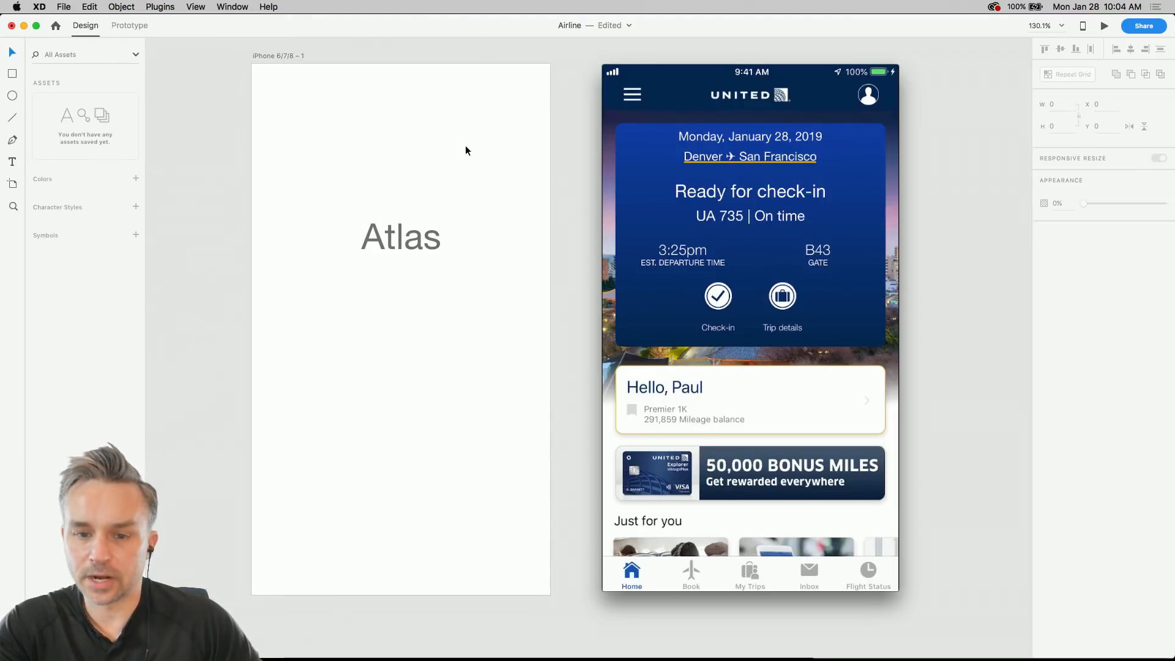
scroll(380, 173, "left", 3)
left_click(422, 243)
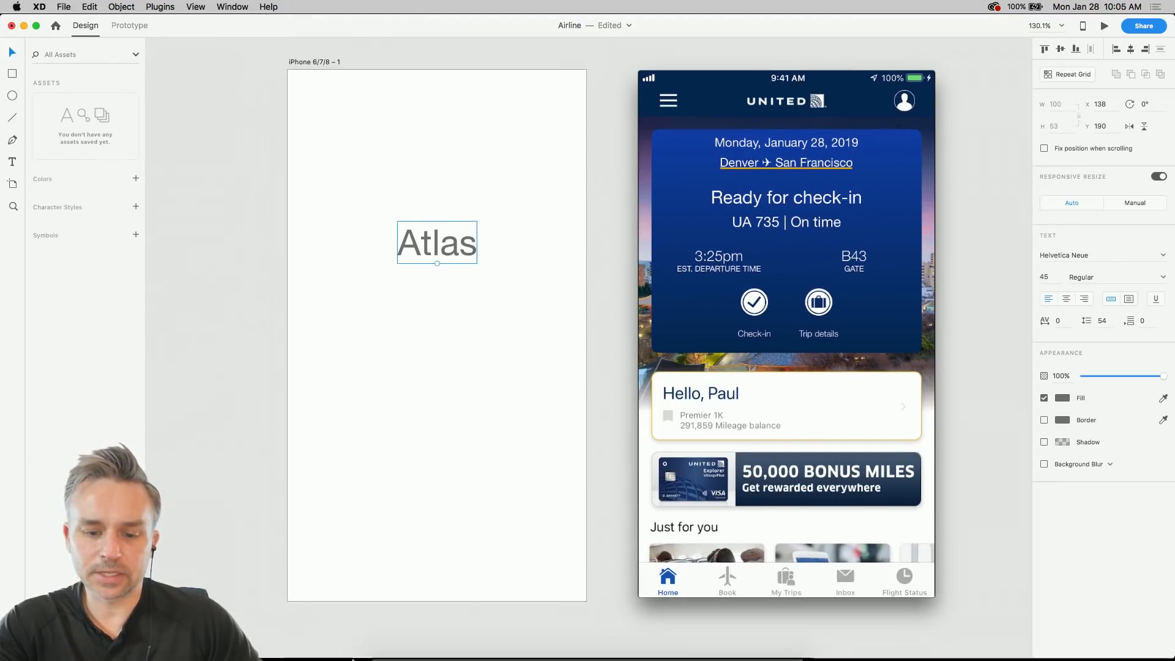
- Draw a circle about 60 by 60 below the Atlas text on the iPhone artboard
scroll(404, 289, "up", 3)
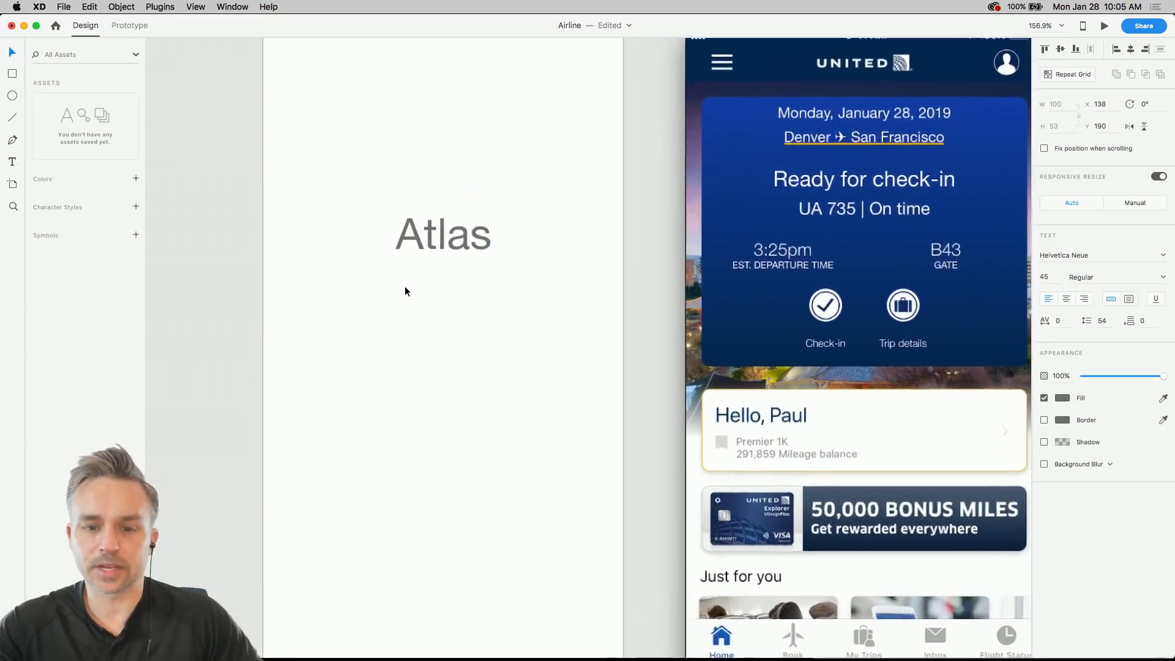
scroll(405, 288, "up", 3)
scroll(323, 236, "down", 2)
left_click(15, 99)
left_click_drag(443, 340, 481, 400)
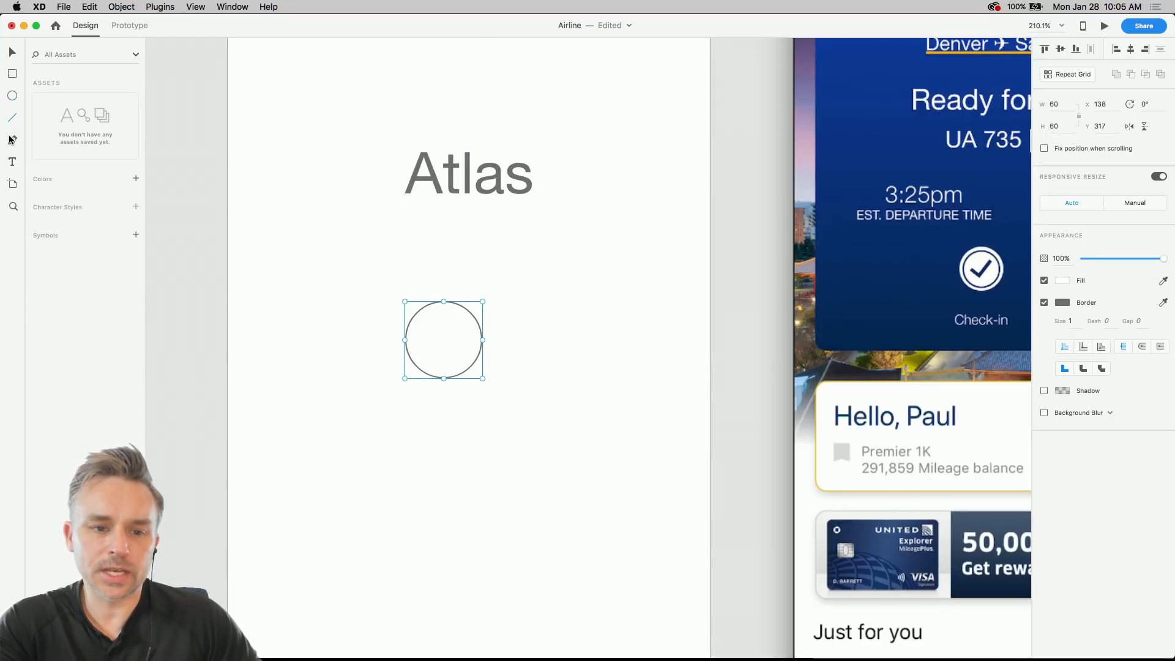
- Draw an open three-point checkmark inside the circle with the Pen tool
left_click(12, 140)
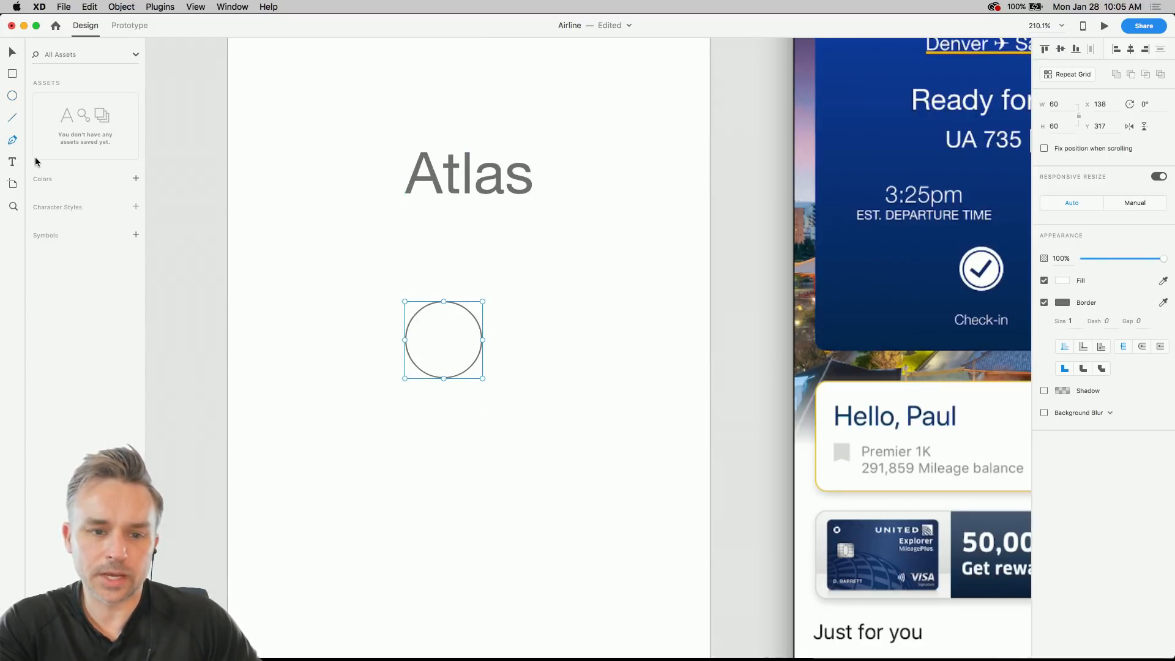
left_click(427, 340)
left_click(440, 354)
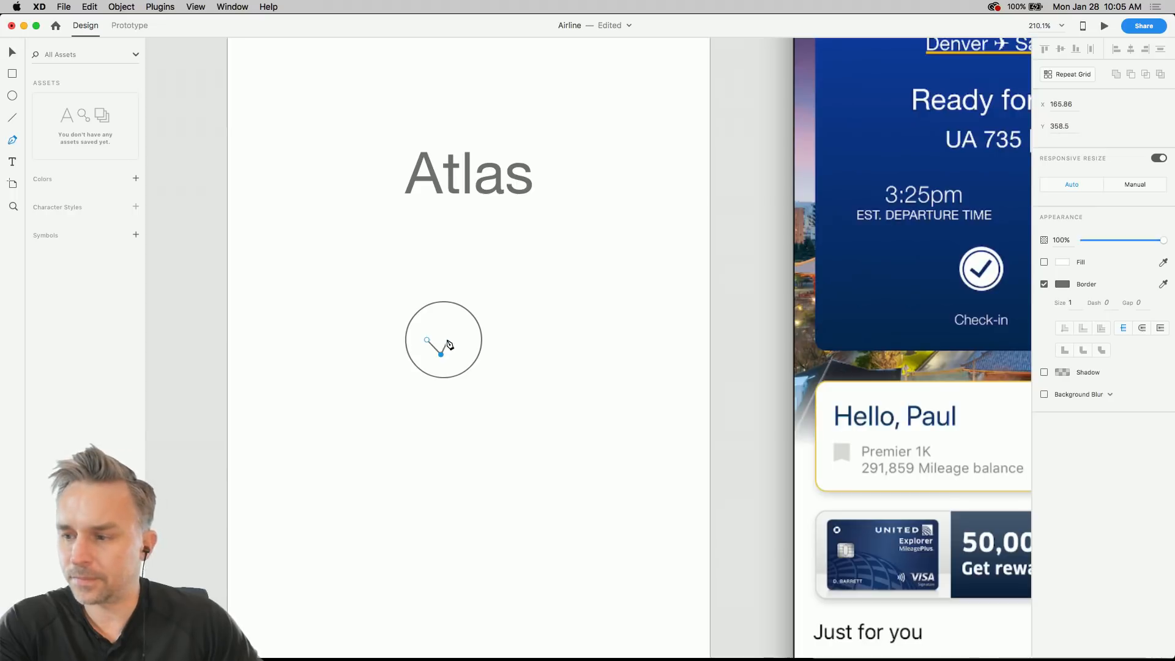
left_click(468, 321)
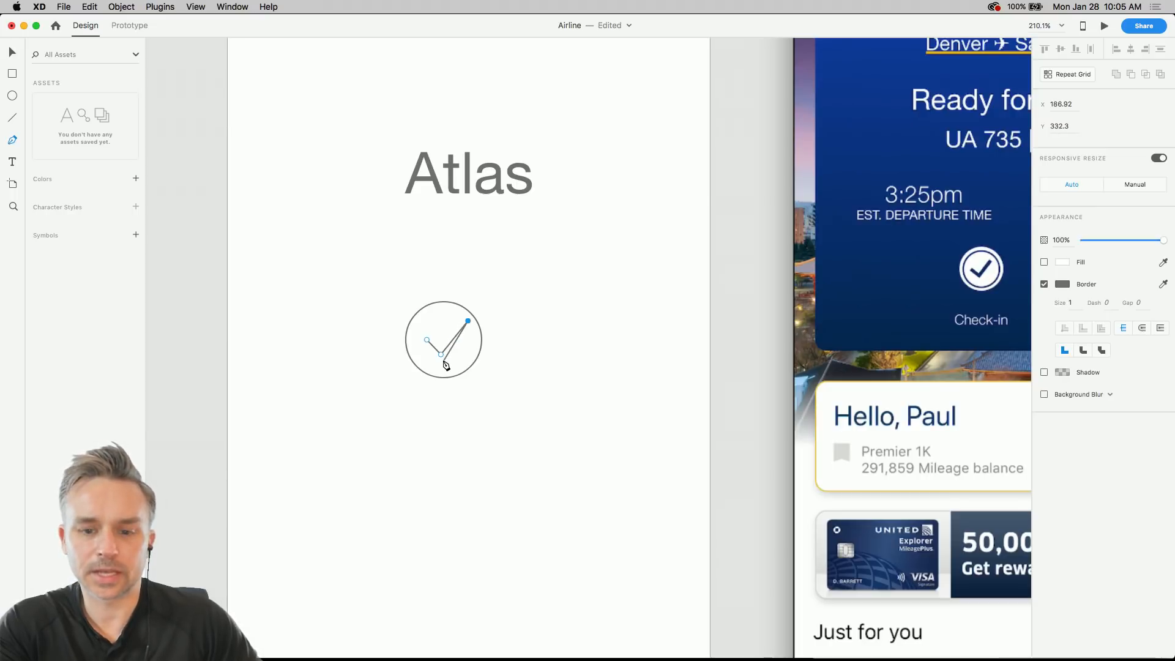
key("Escape")
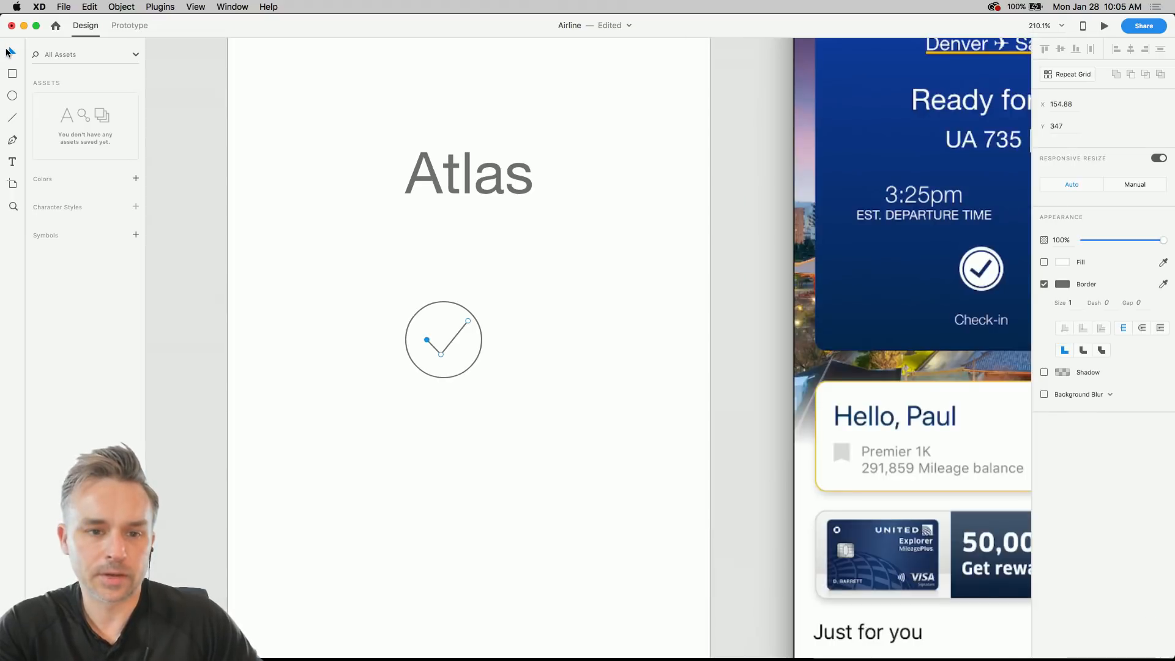
- Set the checkmark path's border size to 7
left_click_drag(327, 274, 510, 423)
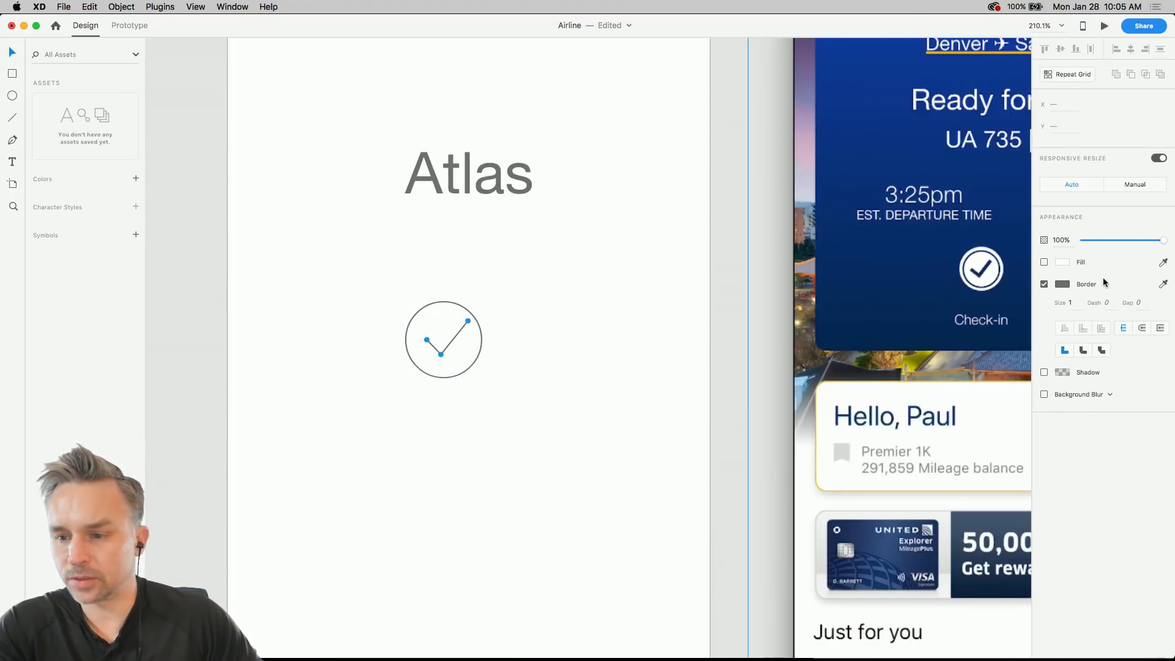
left_click(1072, 302)
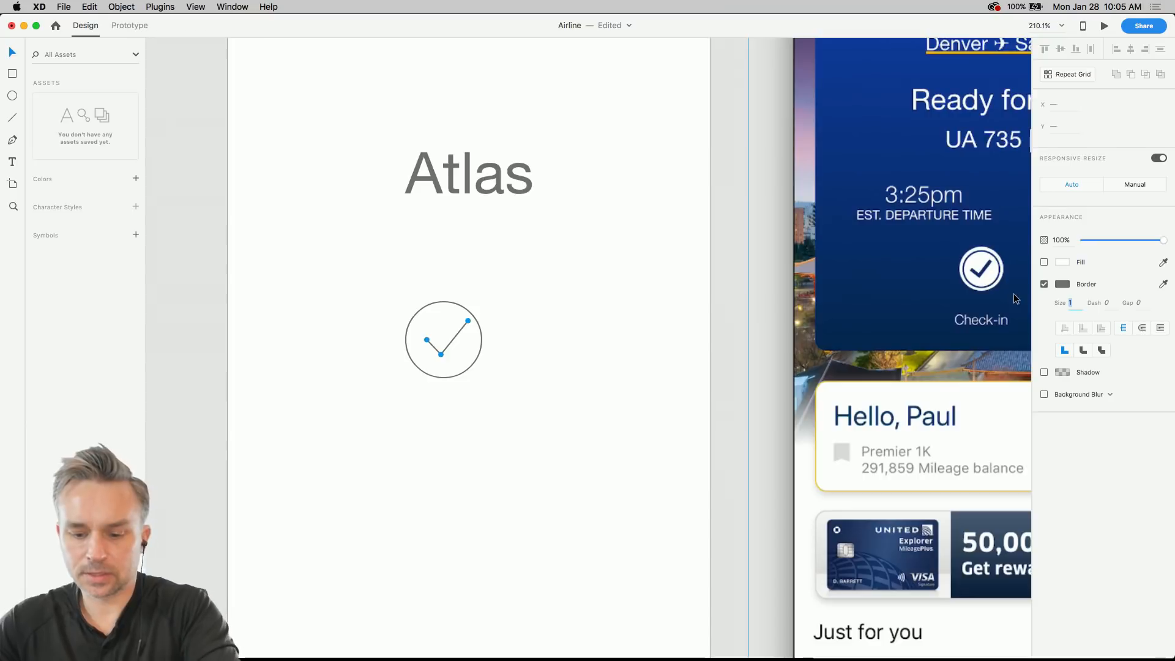
type("7")
key("Return")
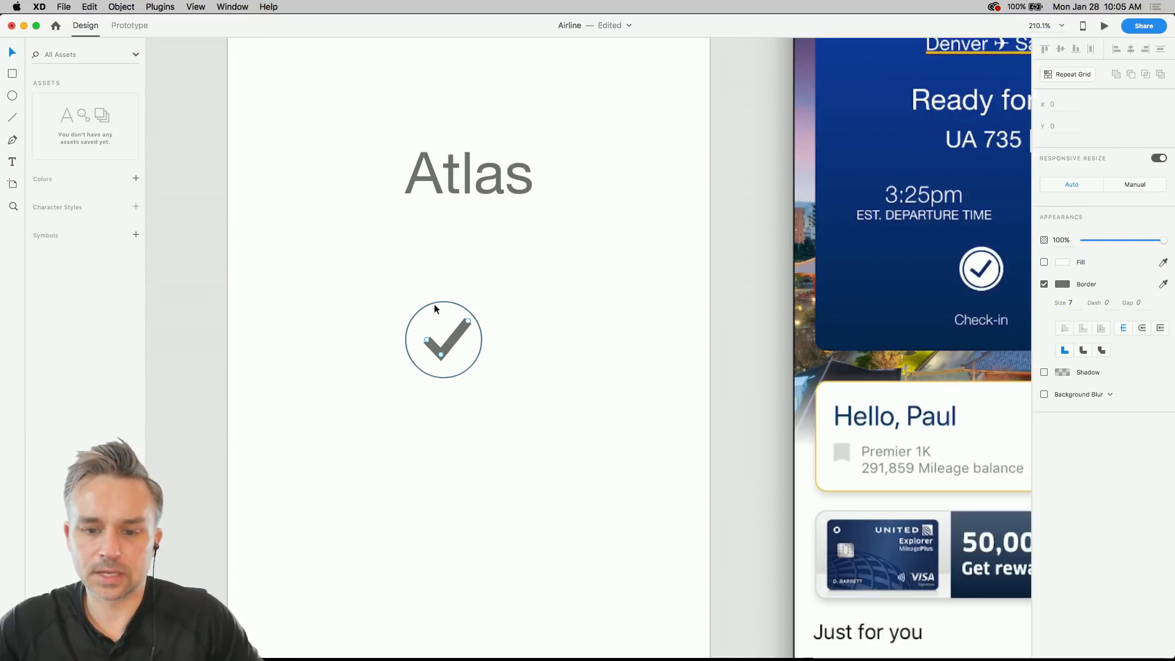
- Set the circle's border size to 7 and align the circle so it is centred on the checkmark
left_click(434, 308)
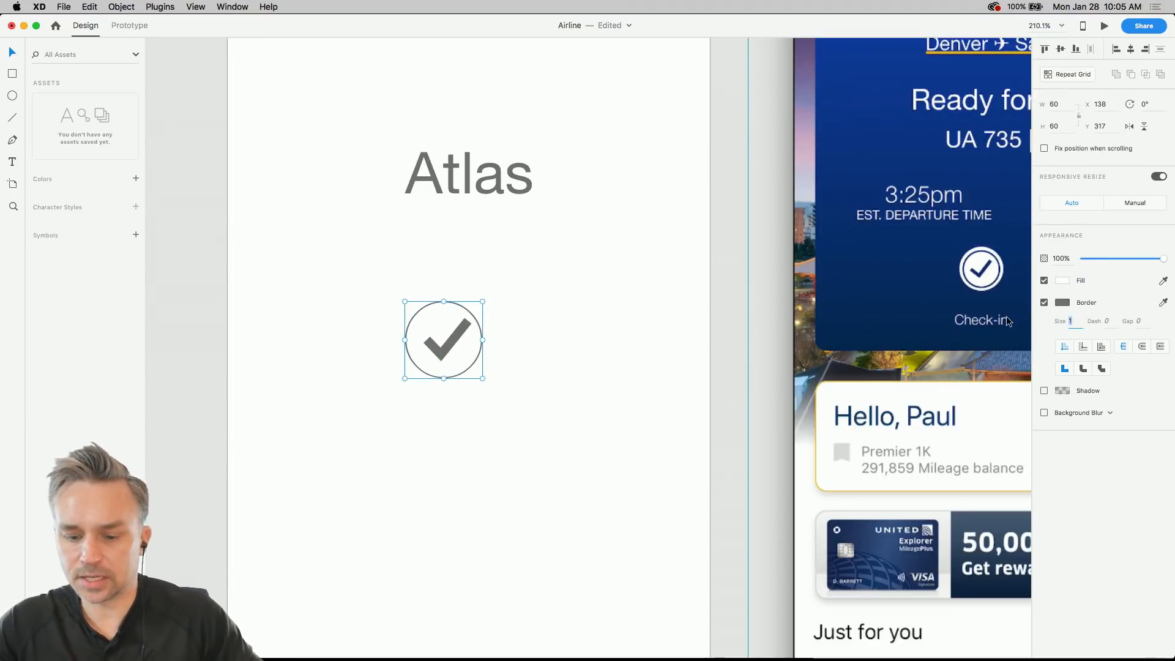
type("7")
left_click(600, 370)
left_click(427, 323)
left_click_drag(426, 319, 424, 317)
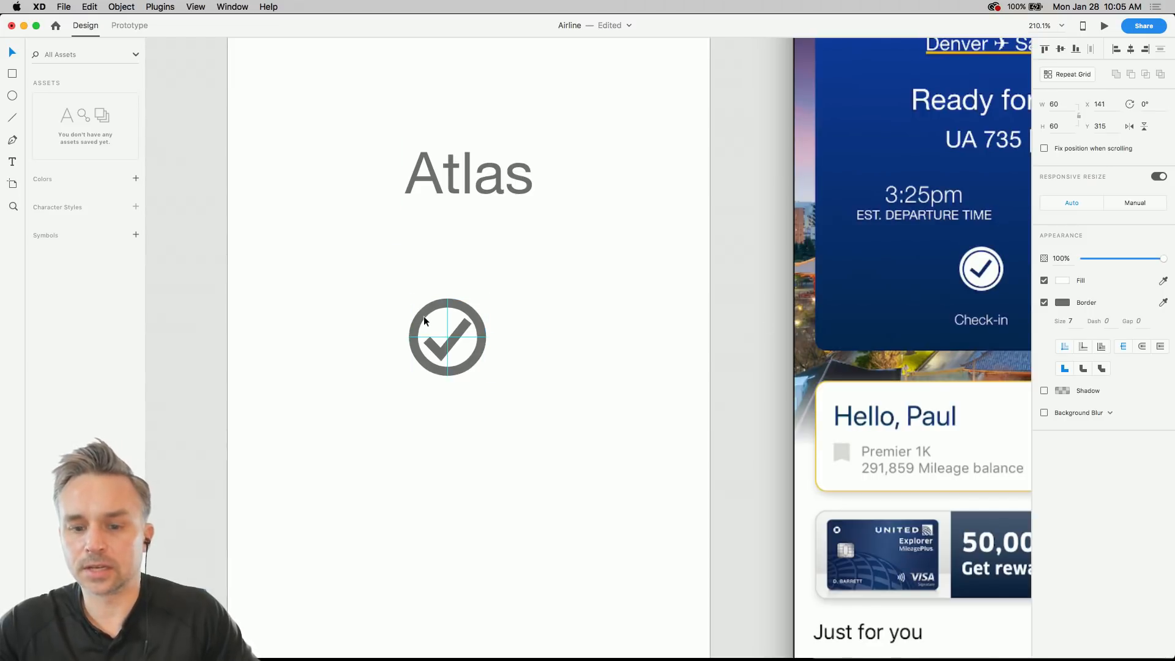
- Select the circle and checkmark together and move them up and to the left, to about X 83, Y 289
left_click_drag(369, 275, 534, 436)
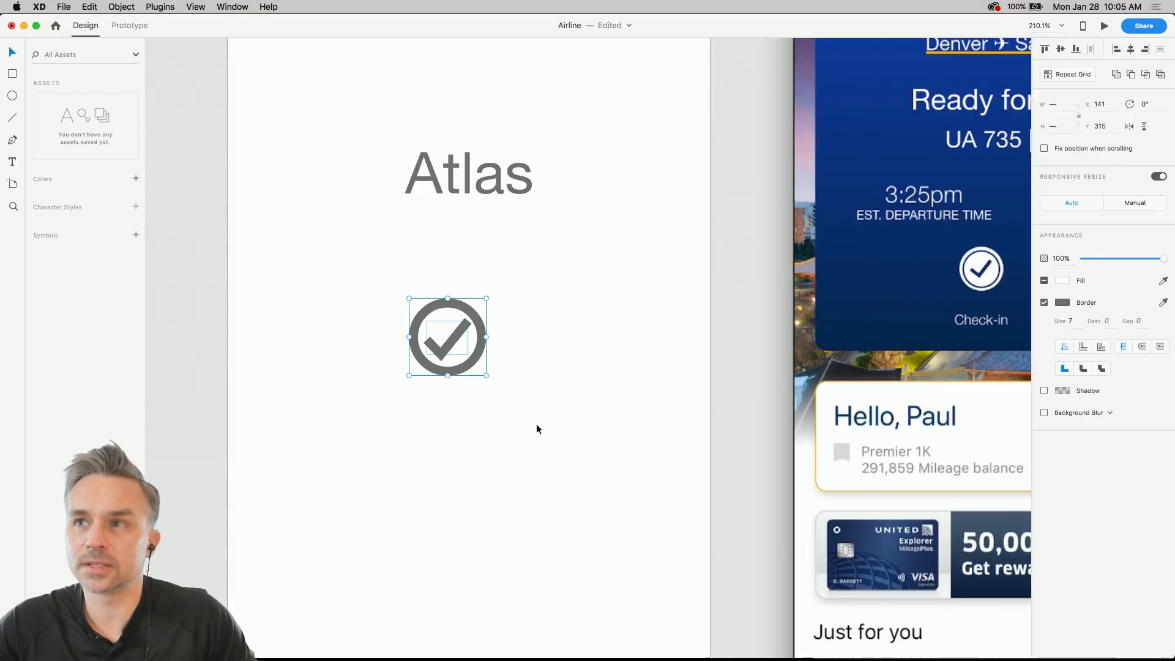
left_click_drag(334, 262, 581, 428)
left_click_drag(424, 312, 381, 263)
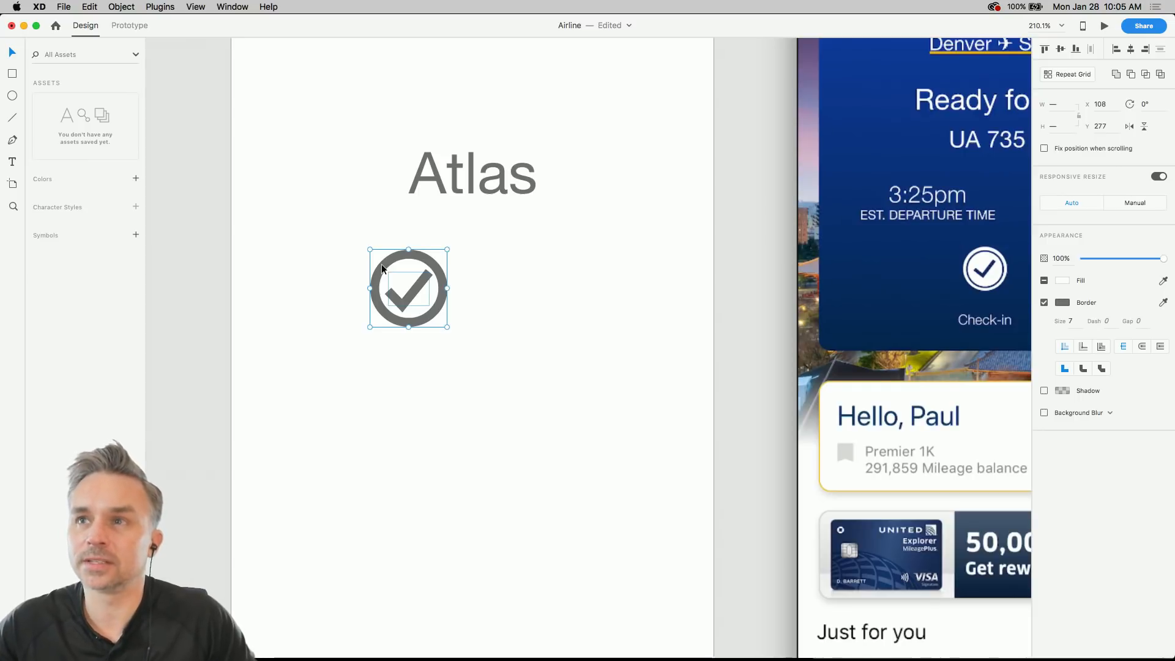
left_click_drag(383, 277, 351, 303)
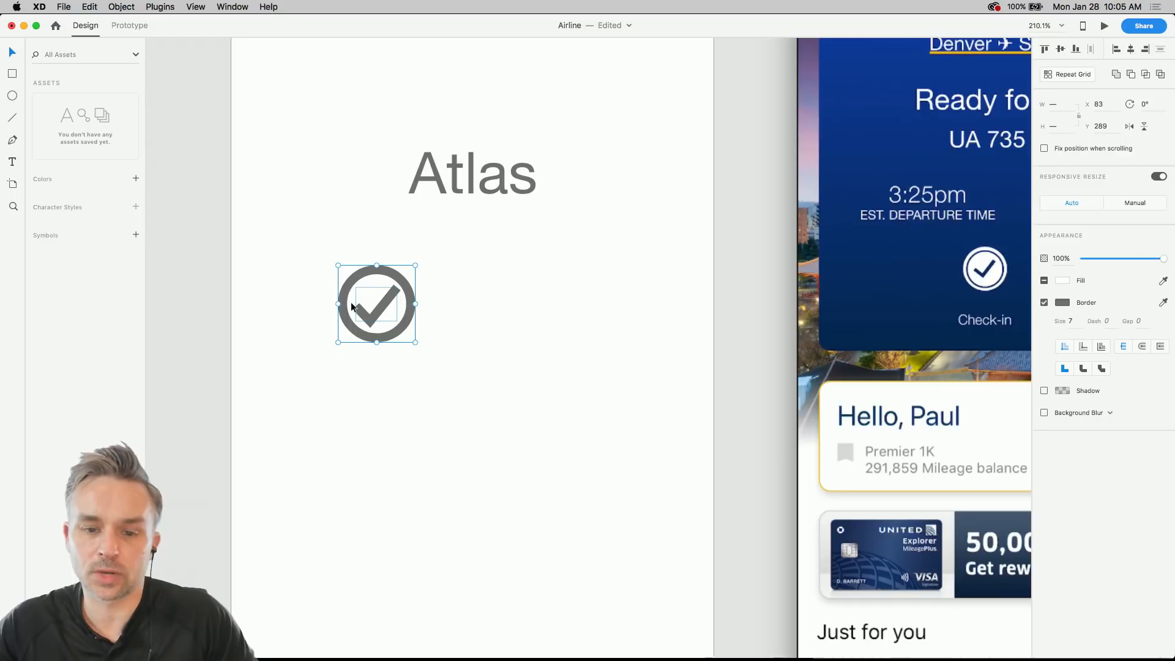
left_click_drag(325, 244, 432, 378)
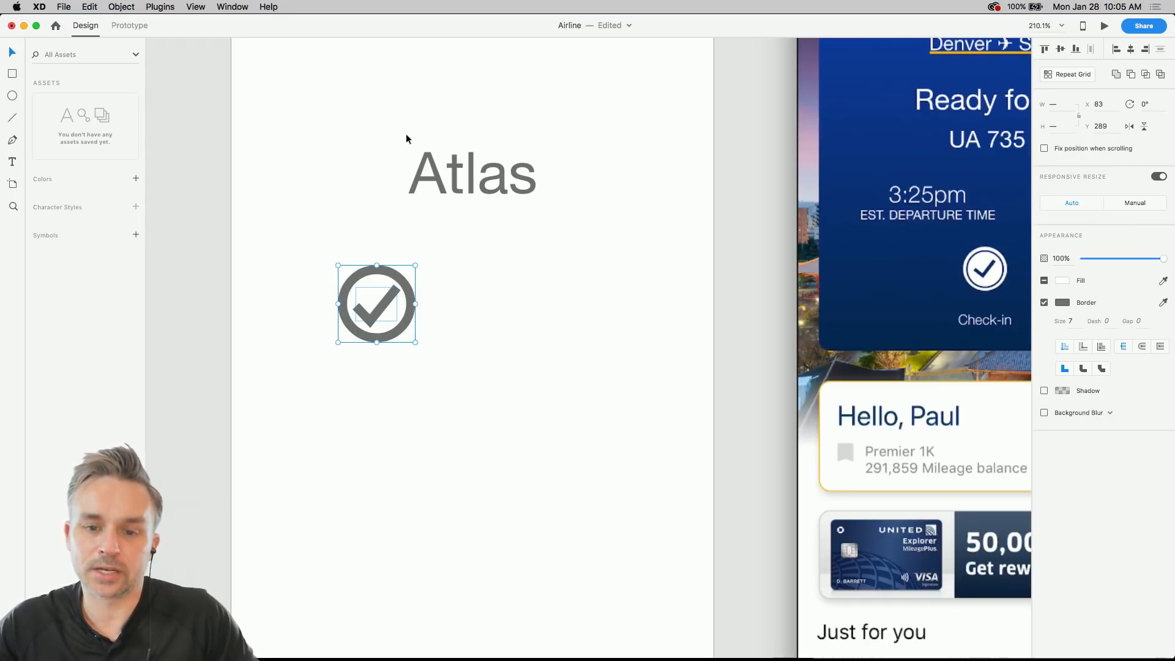
- Try out several fonts on the Atlas text and set it in Acumin Pro Condensed Light
left_click(427, 170)
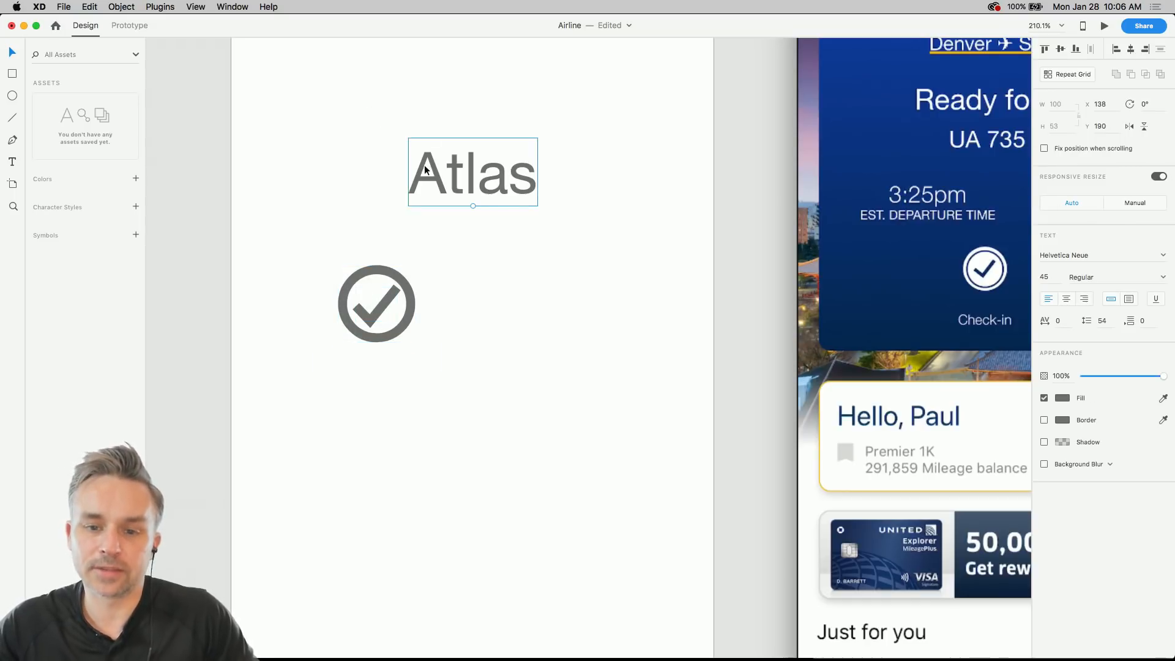
left_click(1134, 258)
type("Acumin Pro ExtraCondensed")
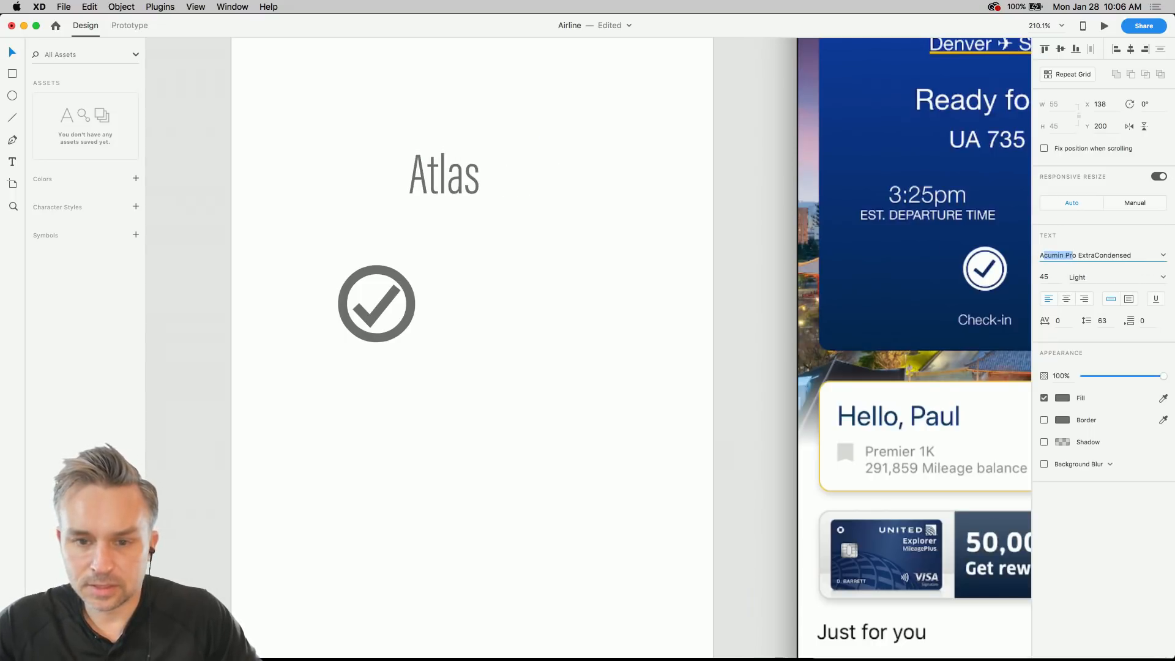
key("Down")
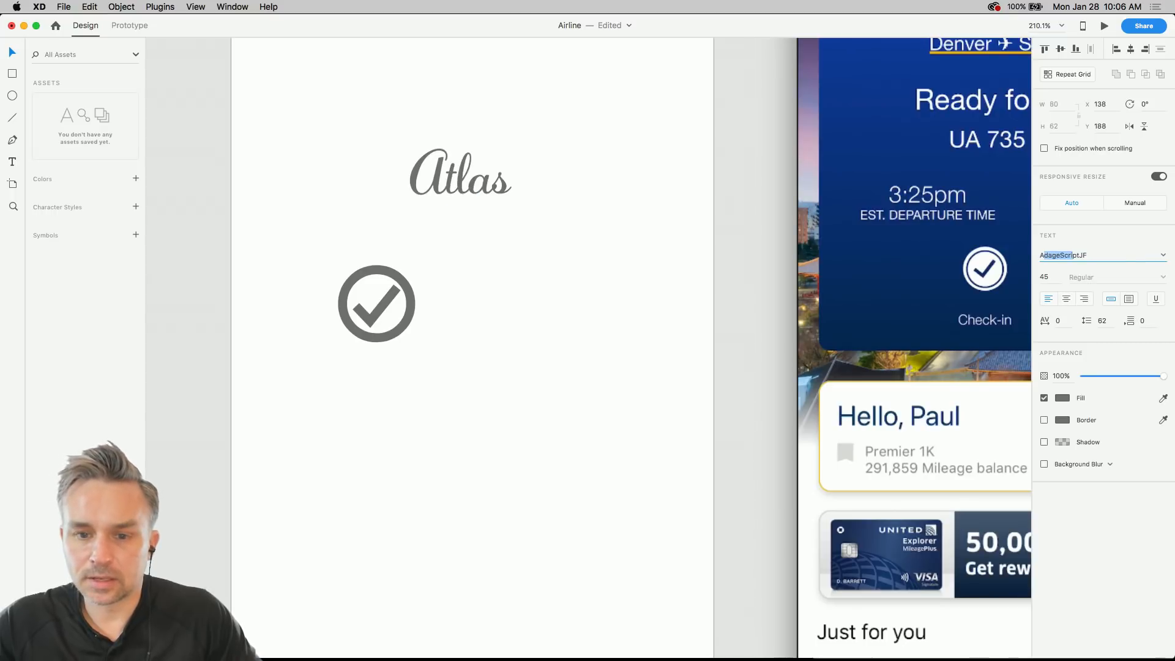
key("Up")
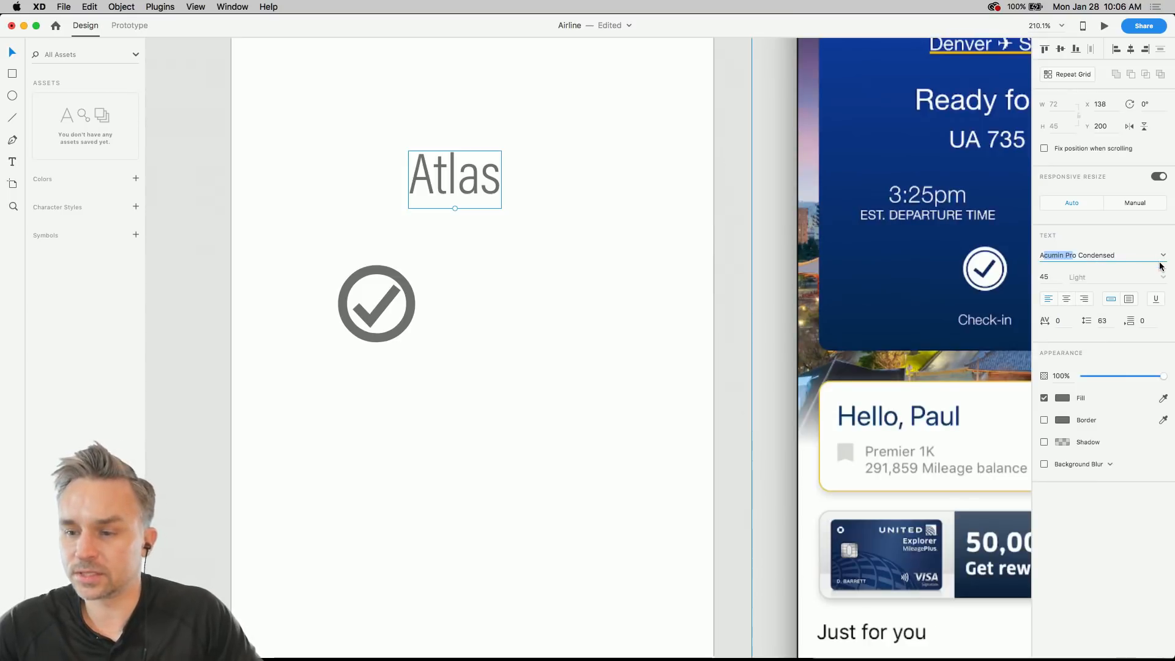
left_click(1163, 264)
left_click(1089, 273)
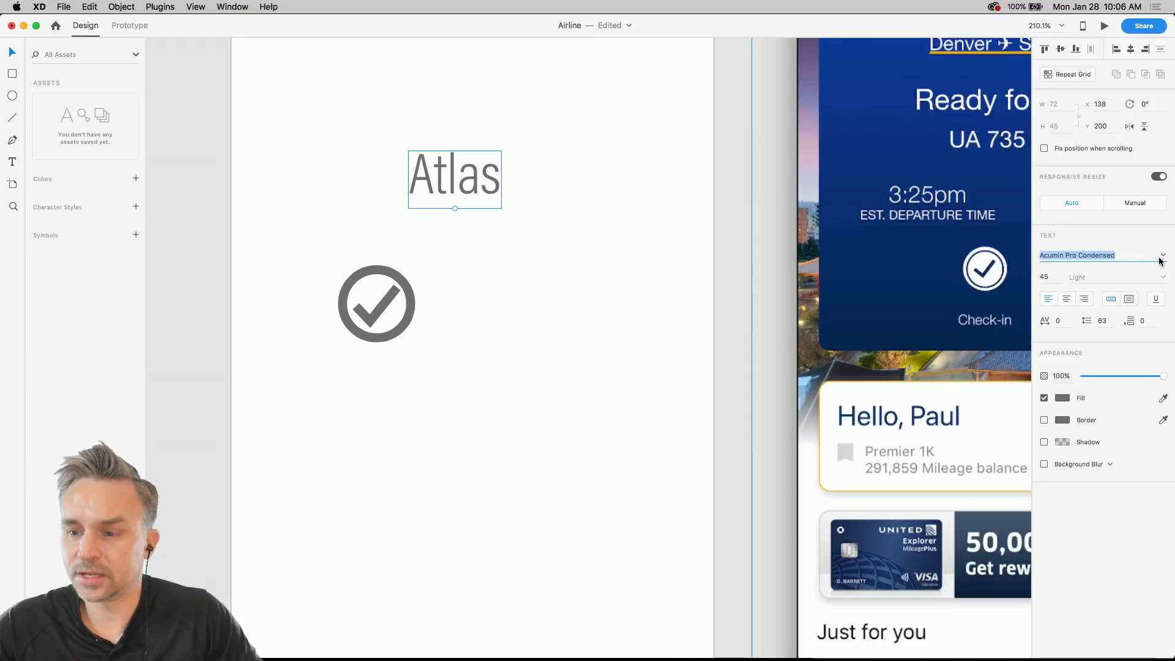
key("Down")
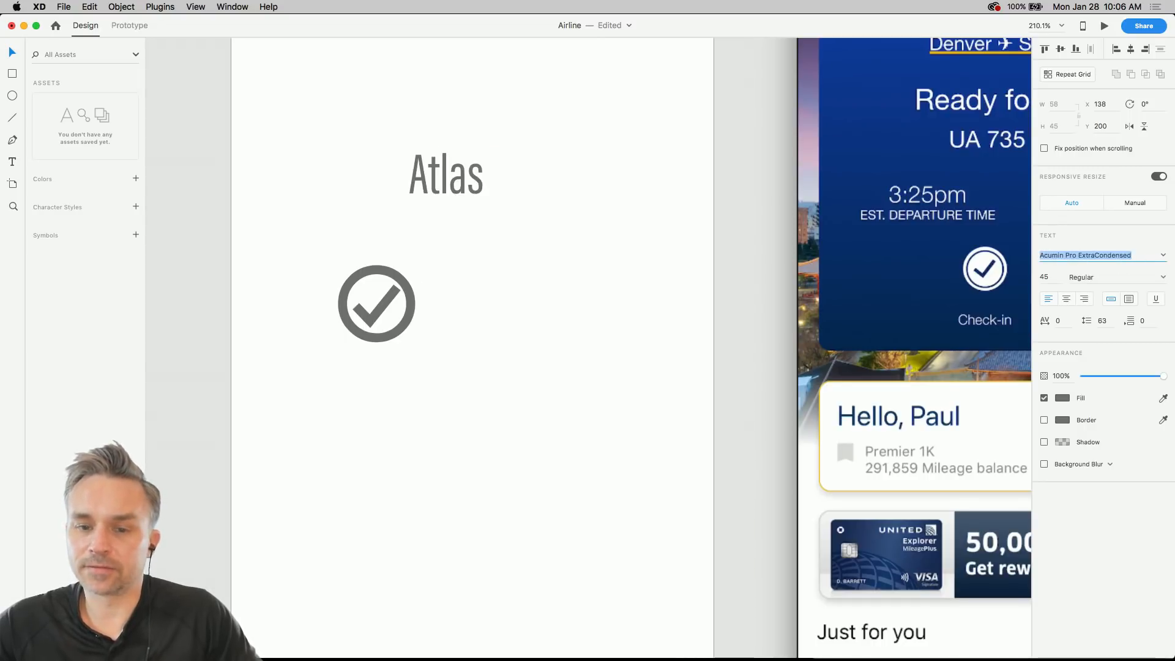
key("Up")
- Enlarge the Atlas text to about size 74 and move the circle and checkmark together so they sit centred beneath it
left_click_drag(428, 185, 472, 253)
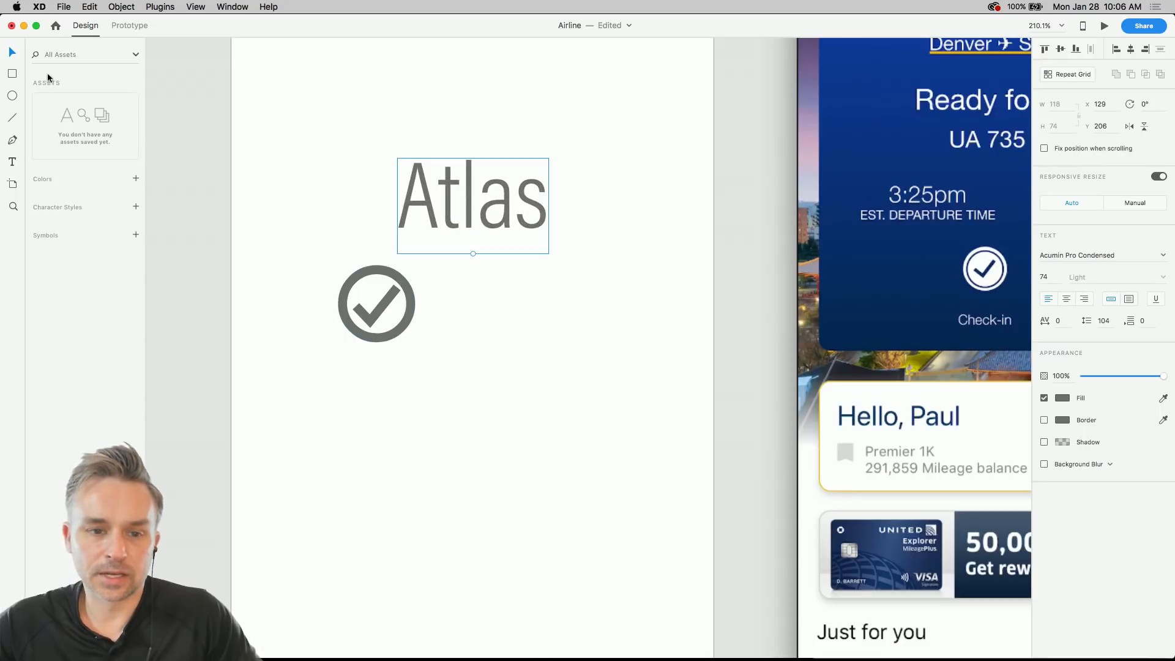
left_click_drag(305, 263, 472, 379)
left_click_drag(355, 280, 451, 332)
- Save the Atlas text's formatting as a character style in the document assets
left_click(423, 188)
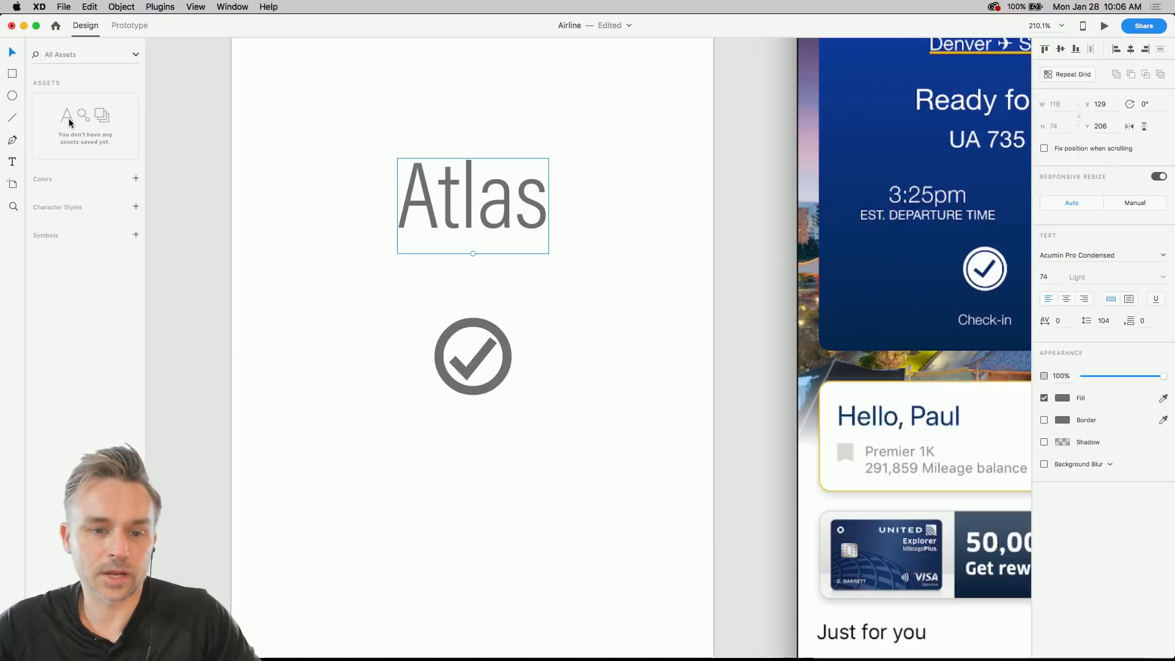
left_click(136, 208)
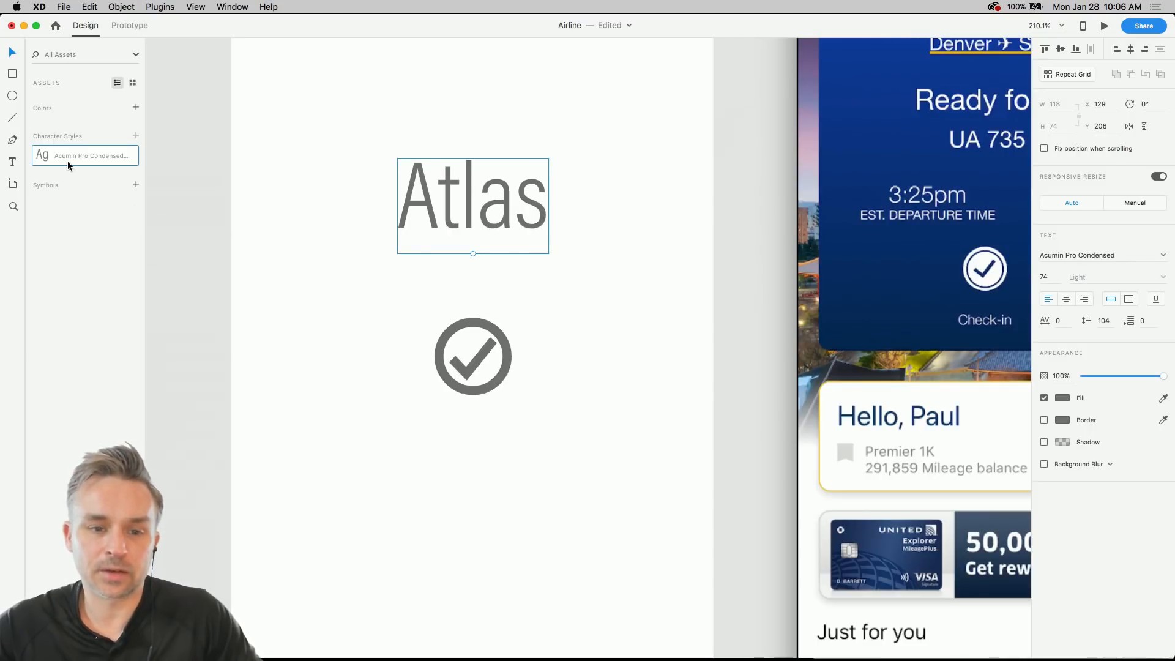
- Select the circle and checkmark together and move them slightly up and to the left, to about X 153, Y 315
mouse_move(61, 156)
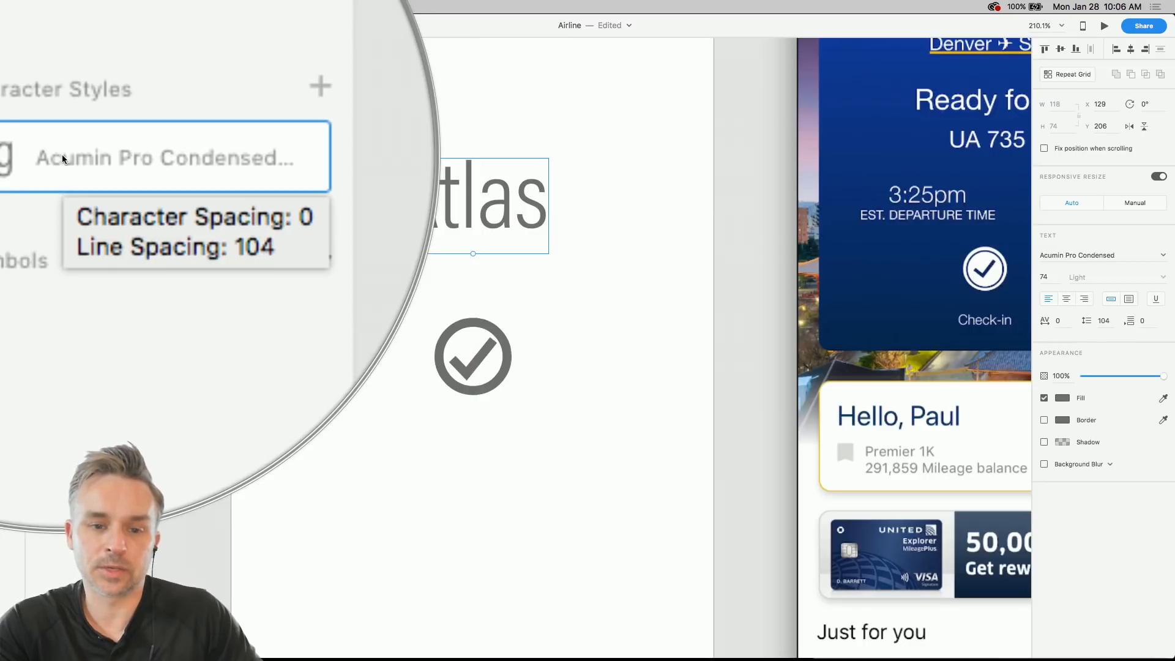
left_click(275, 316)
scroll(401, 257, "down", 3)
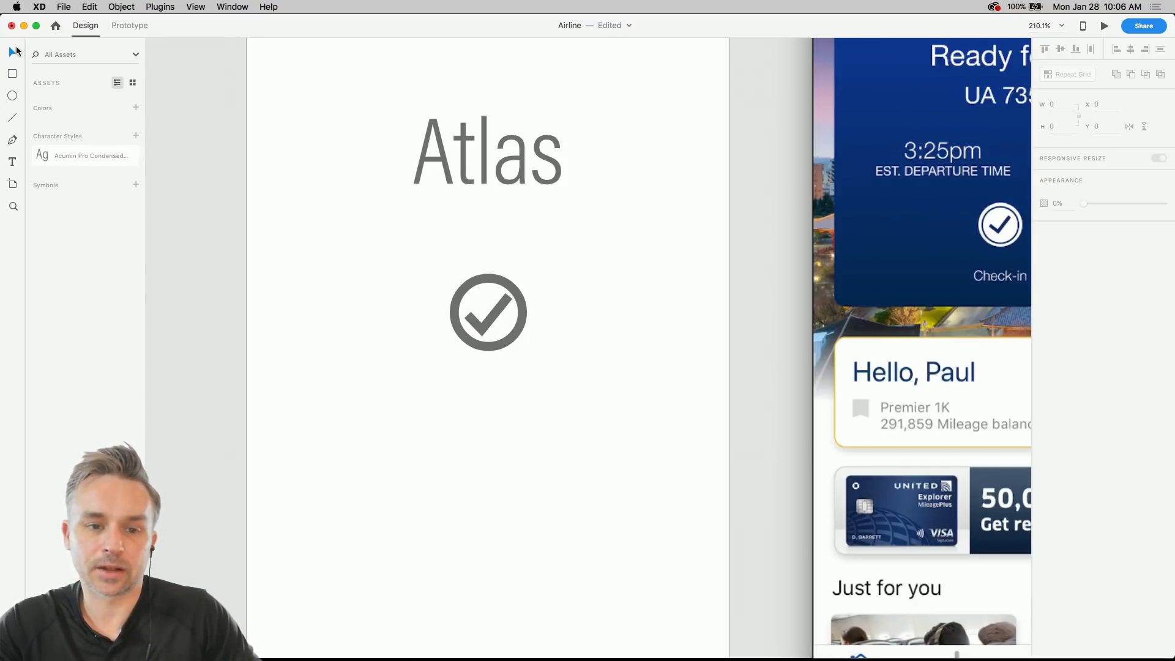
left_click_drag(391, 244, 569, 383)
mouse_move(467, 278)
left_mouse_down()
mouse_move(448, 280)
mouse_move(467, 278)
mouse_move(460, 258)
left_mouse_up()
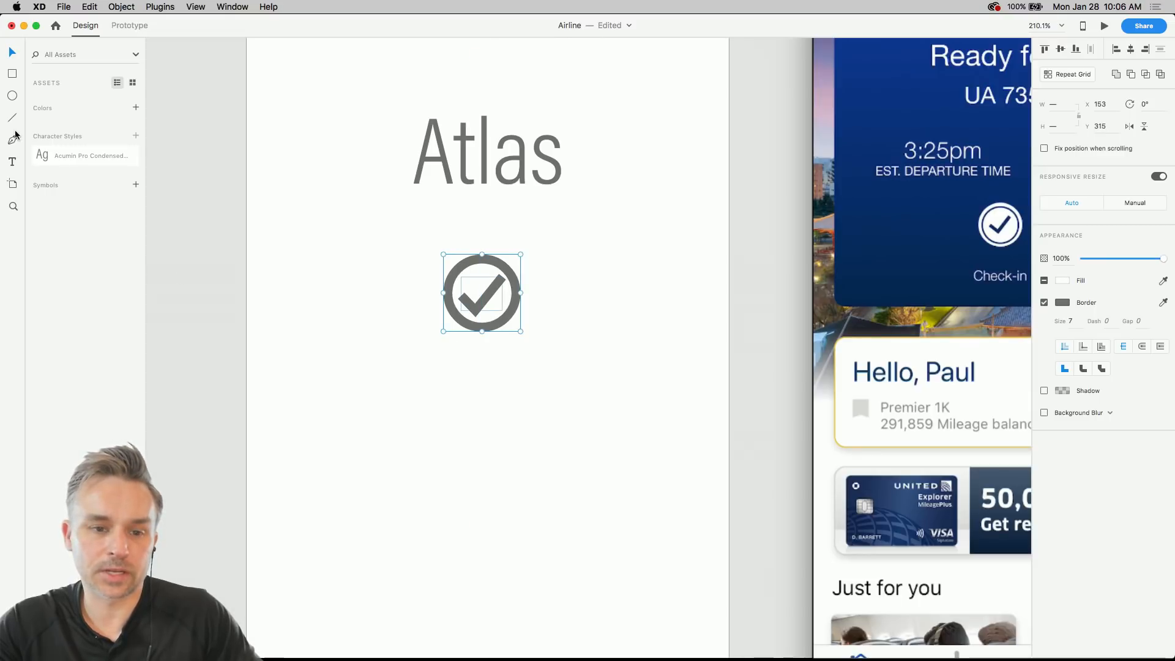
- Save the circle and checkmark as a symbol in the document assets and name it checkbox
left_click(135, 185)
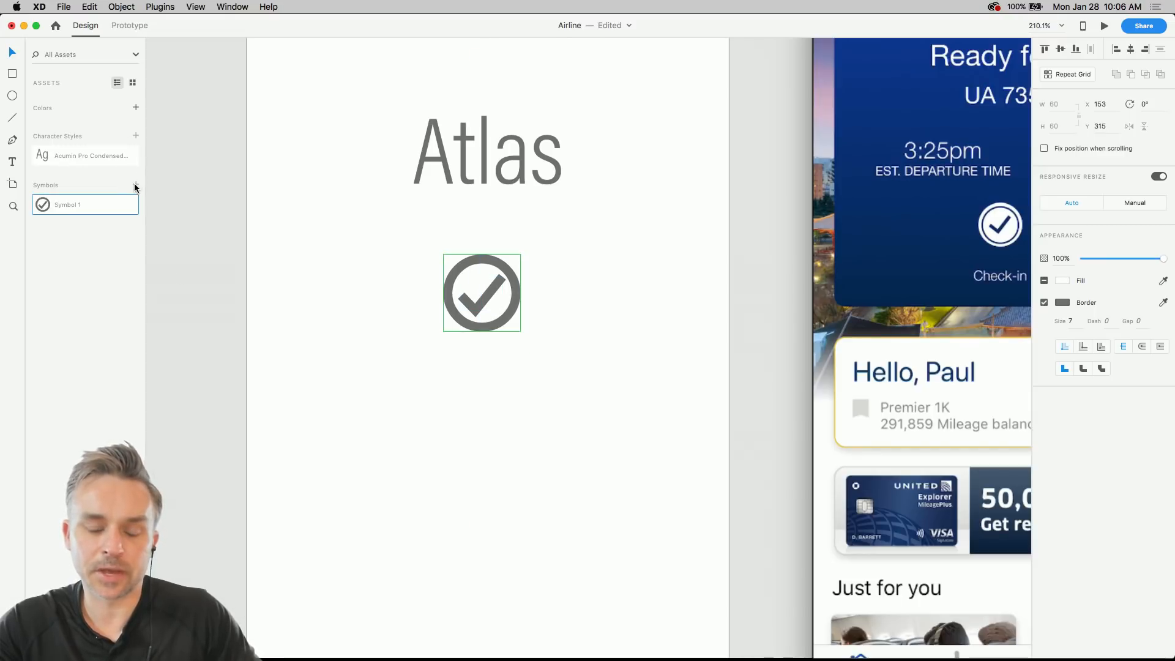
double_click(57, 205)
type("checkbox")
key("Return")
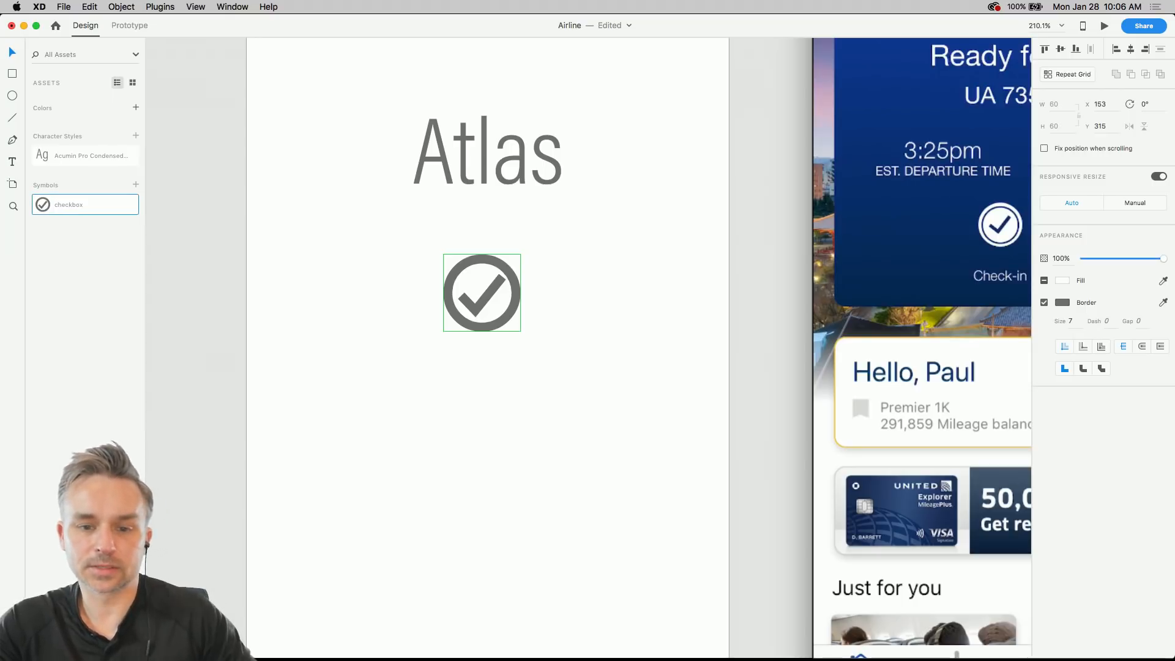
left_click(246, 236)
- Fill the iPhone artboard with a bright blue, about #1BAED1
scroll(339, 281, "up", 3)
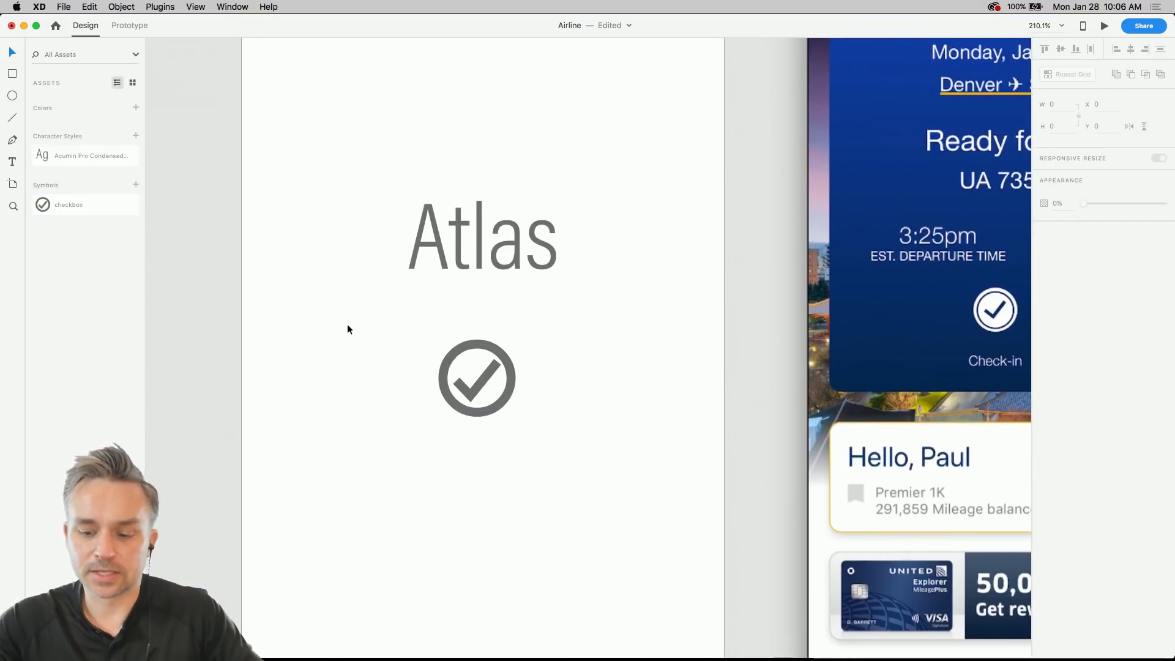
key("super+1")
left_click(449, 142)
scroll(375, 129, "right", 3)
scroll(375, 128, "down", 1)
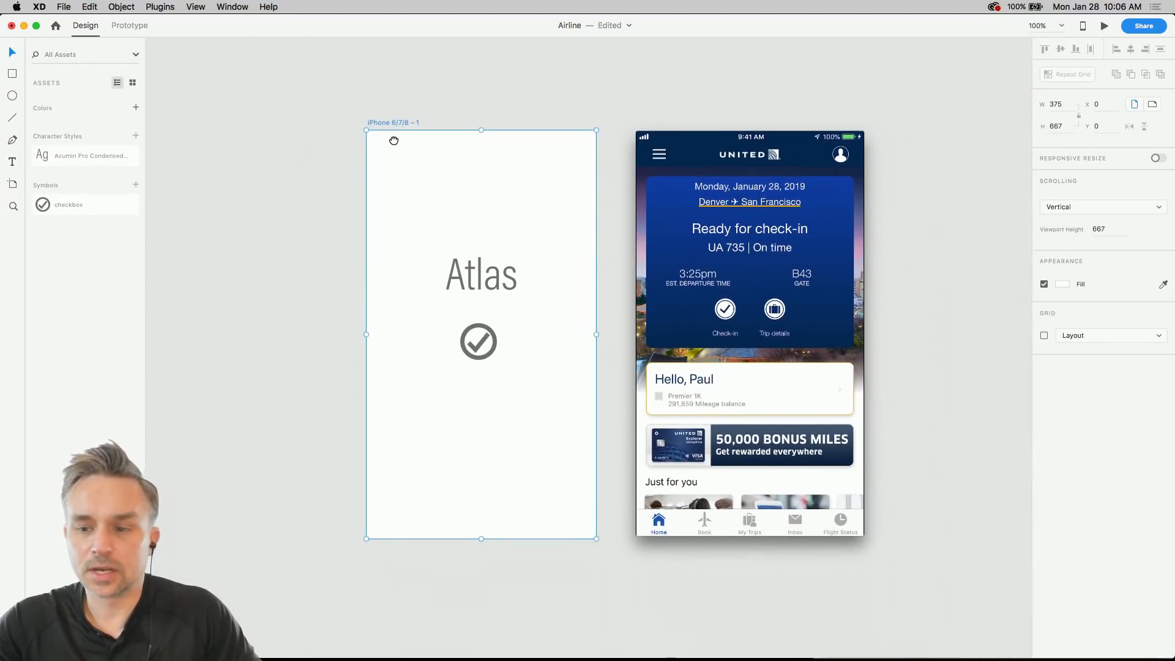
left_click(1061, 283)
left_click_drag(967, 266, 999, 239)
left_click_drag(1022, 316, 1021, 268)
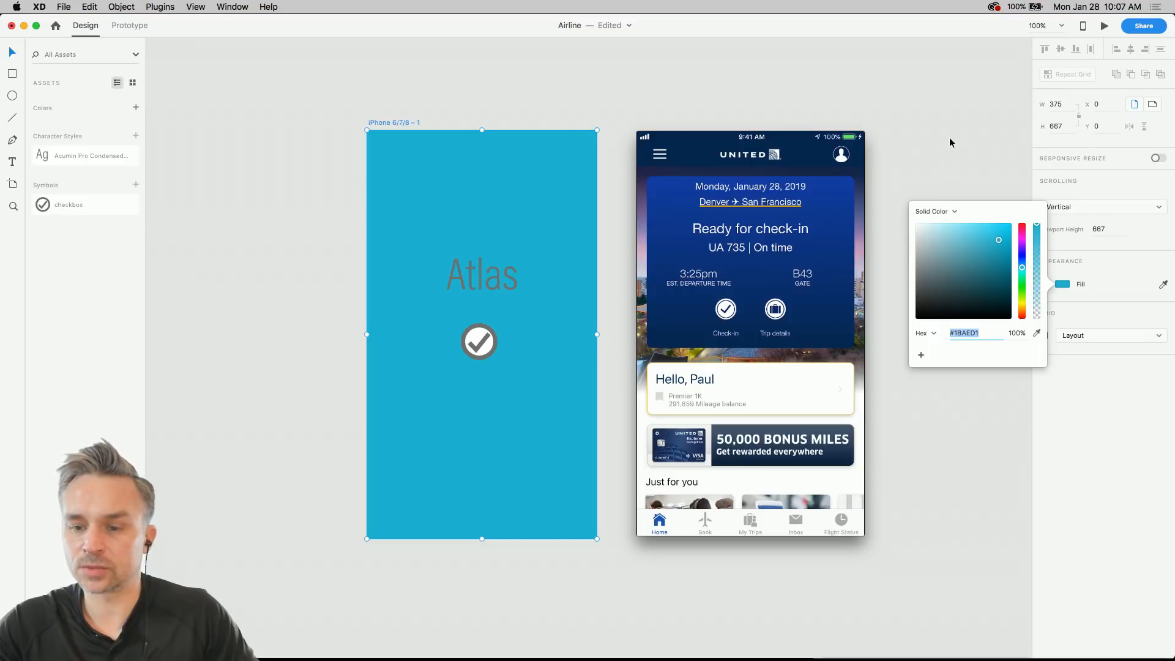
- Save the artboard's colours to the document assets and rename the blue #1BAED1 swatch as maincolor
left_click(135, 108)
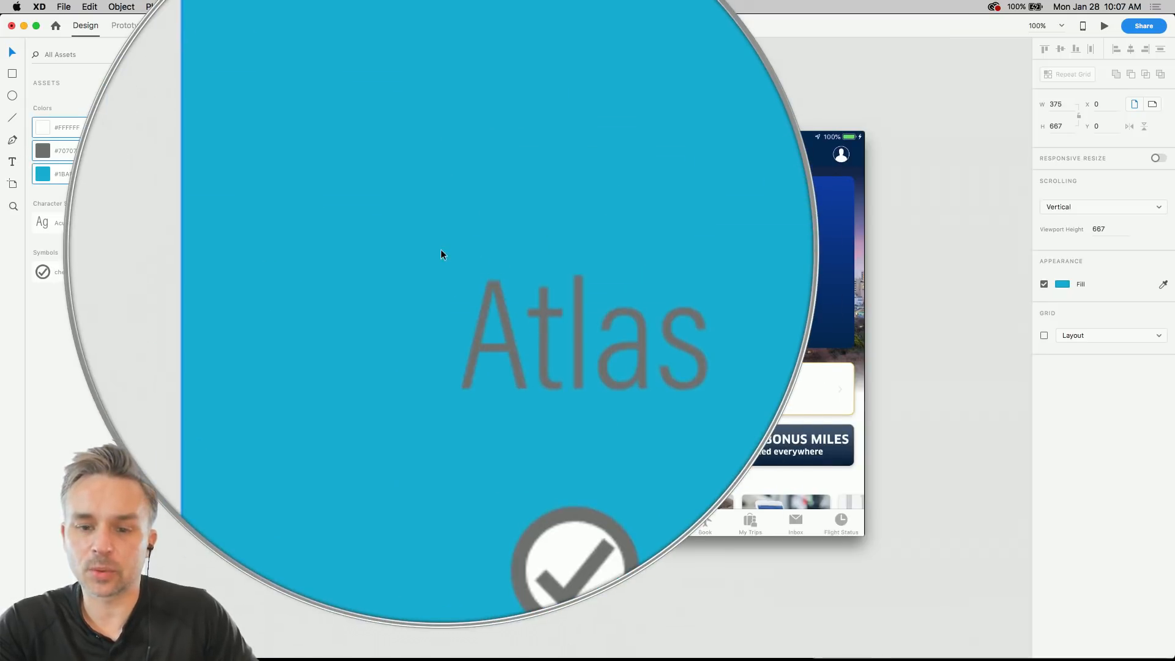
key("alt")
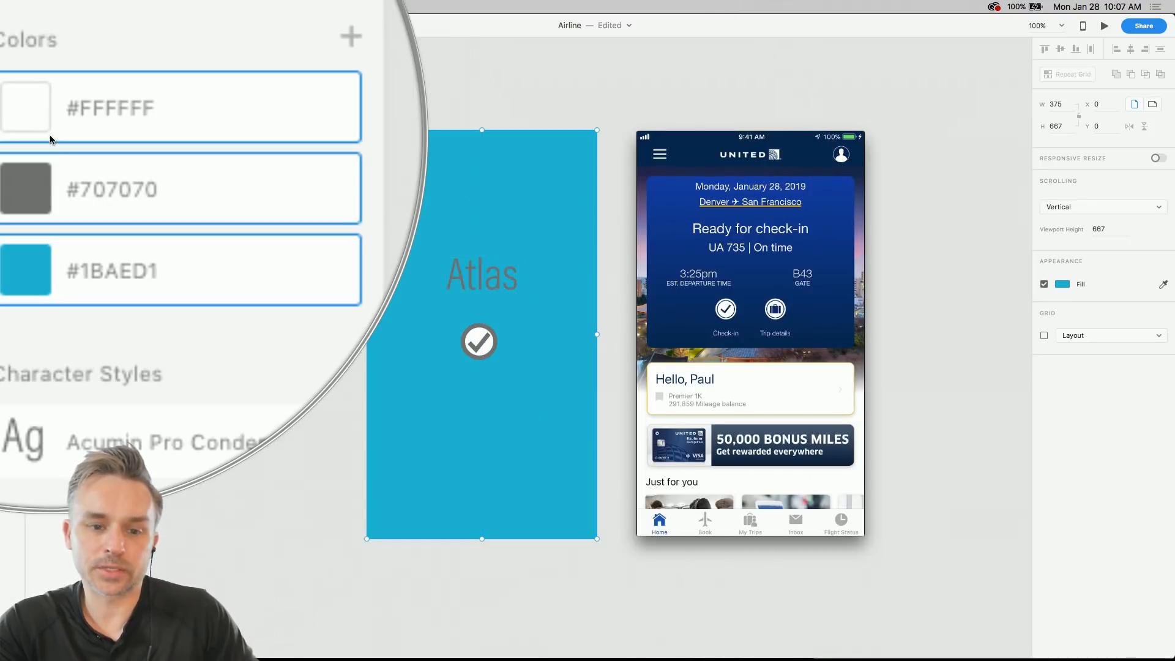
double_click(66, 176)
type("maincolor")
key("Return")
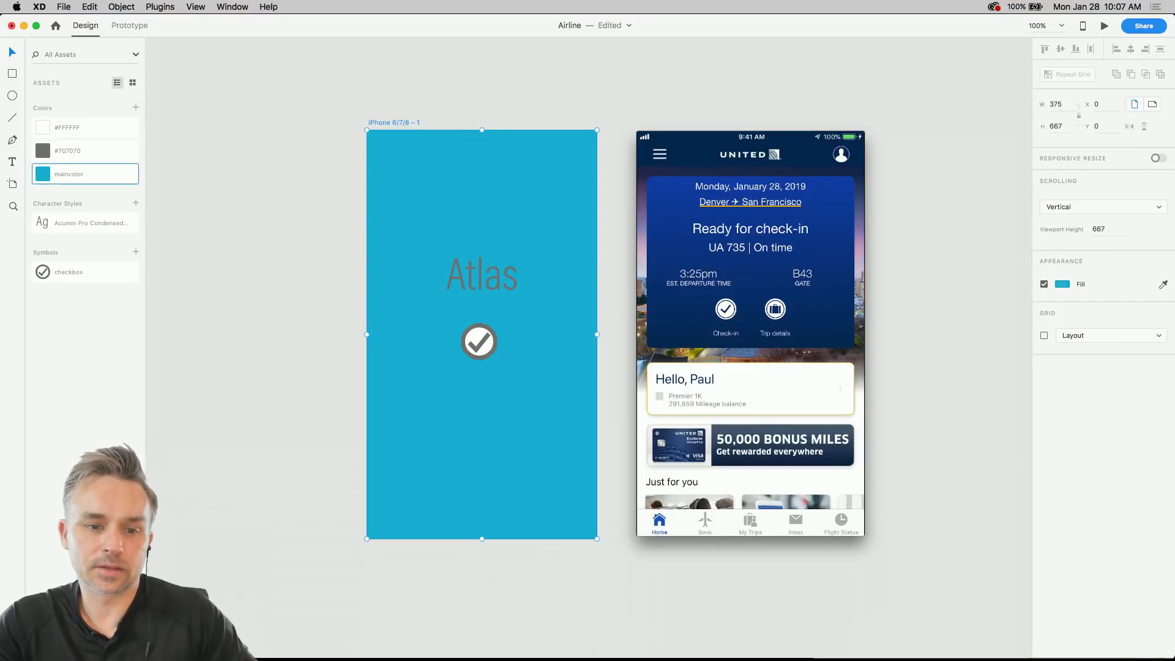
- Rename the grey #707070 colour asset as accent color and the white #FFFFFF one as base
double_click(66, 153)
type("a")
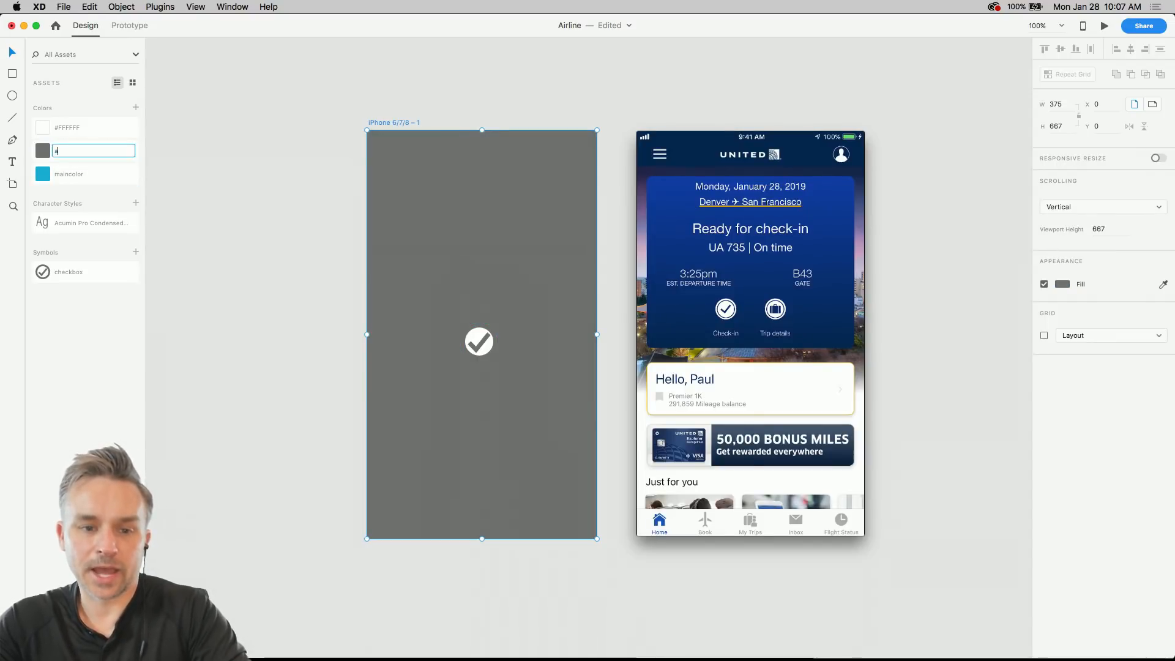
type("ccent color")
key("Return")
double_click(61, 126)
type("ba")
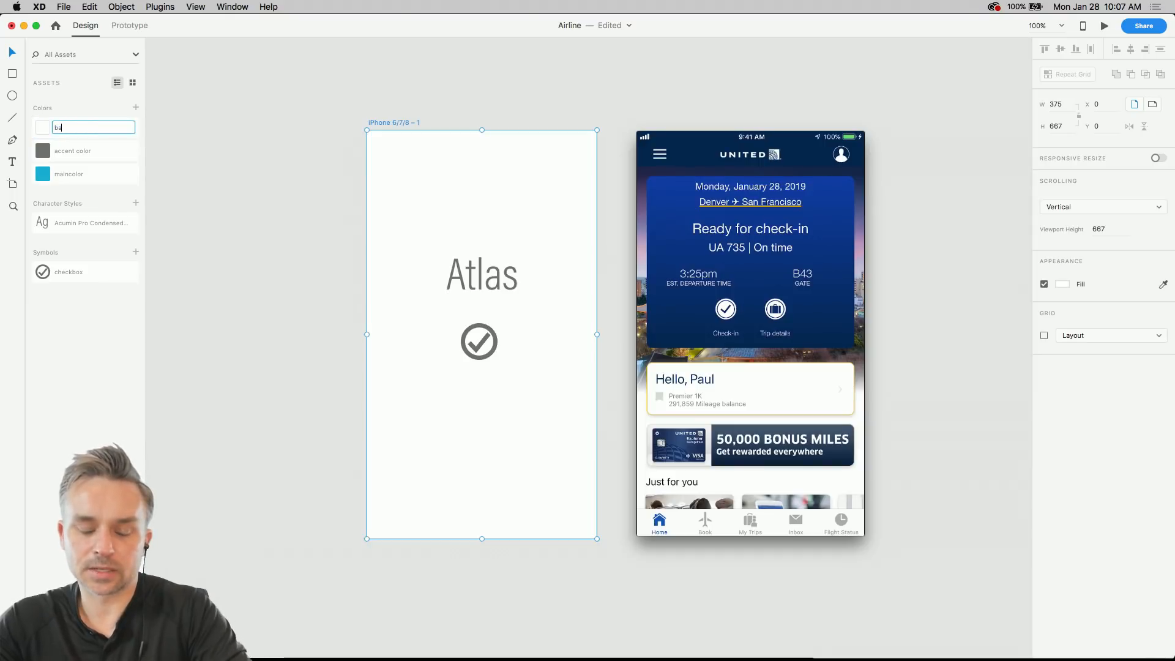
type("se")
key("Return")
- Apply the maincolor swatch as the artboard's fill and deselect the artboard
left_click(65, 178)
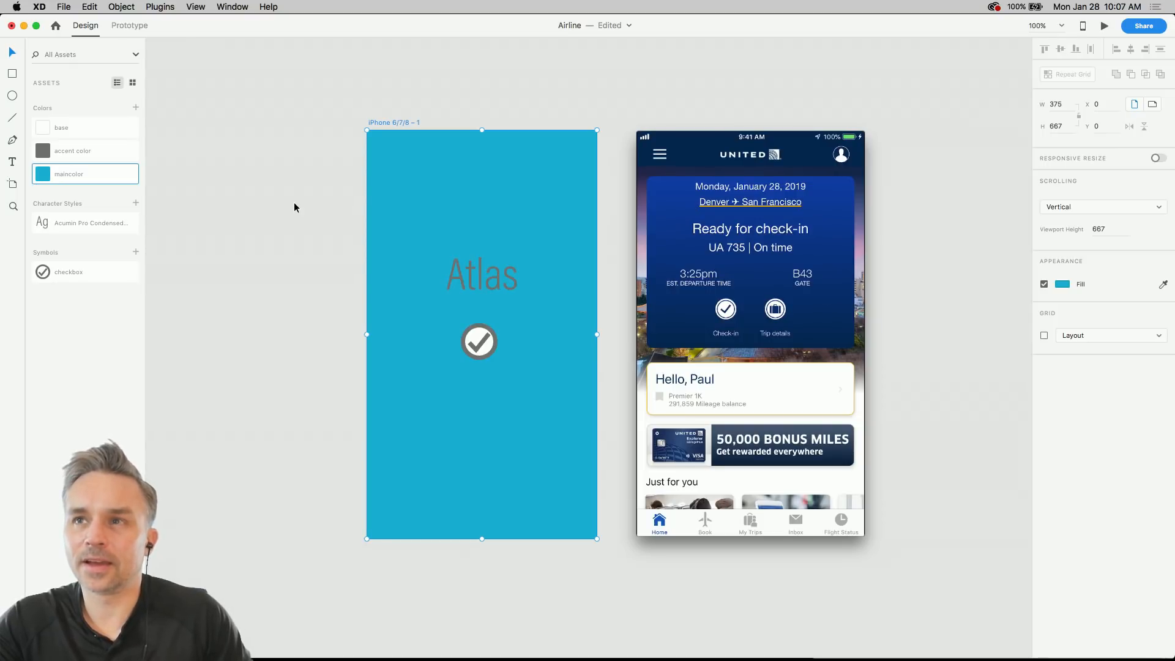
left_click(268, 224)
left_click(392, 123)
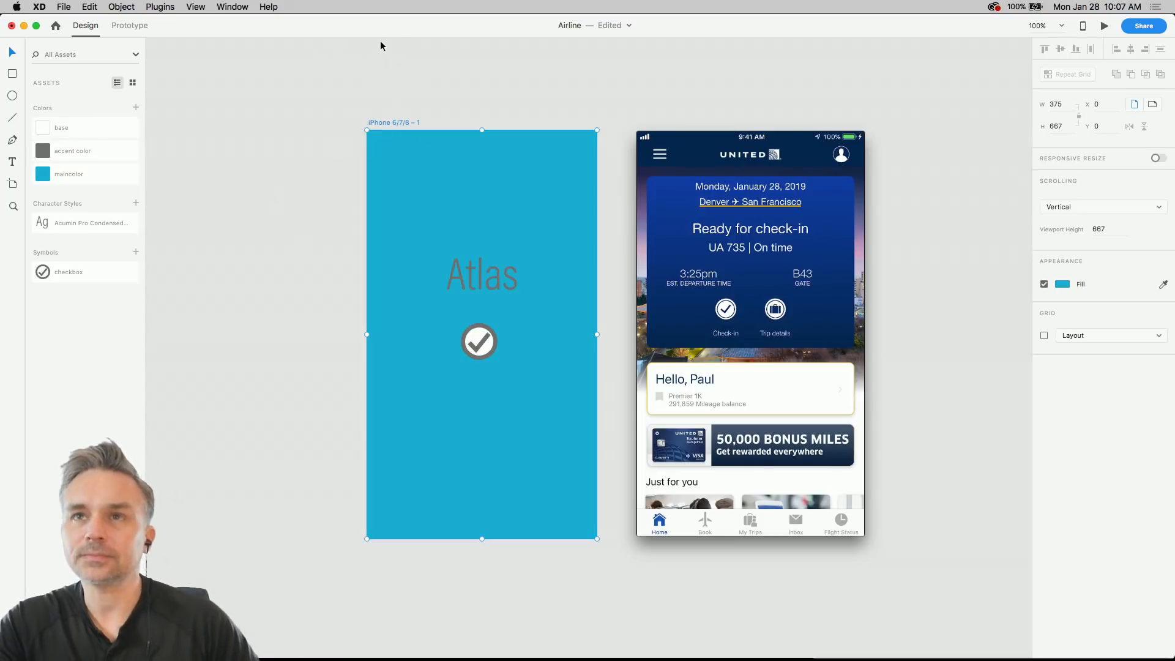
left_click(322, 119)
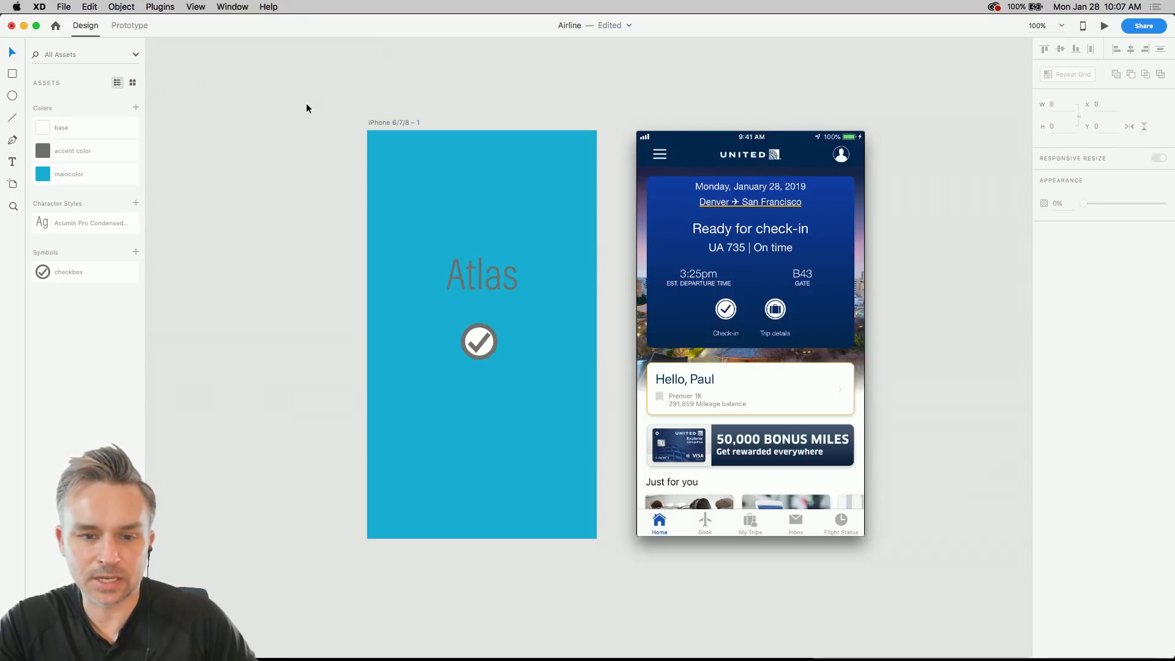
- Rename the iPhone artboard as splash
double_click(384, 121)
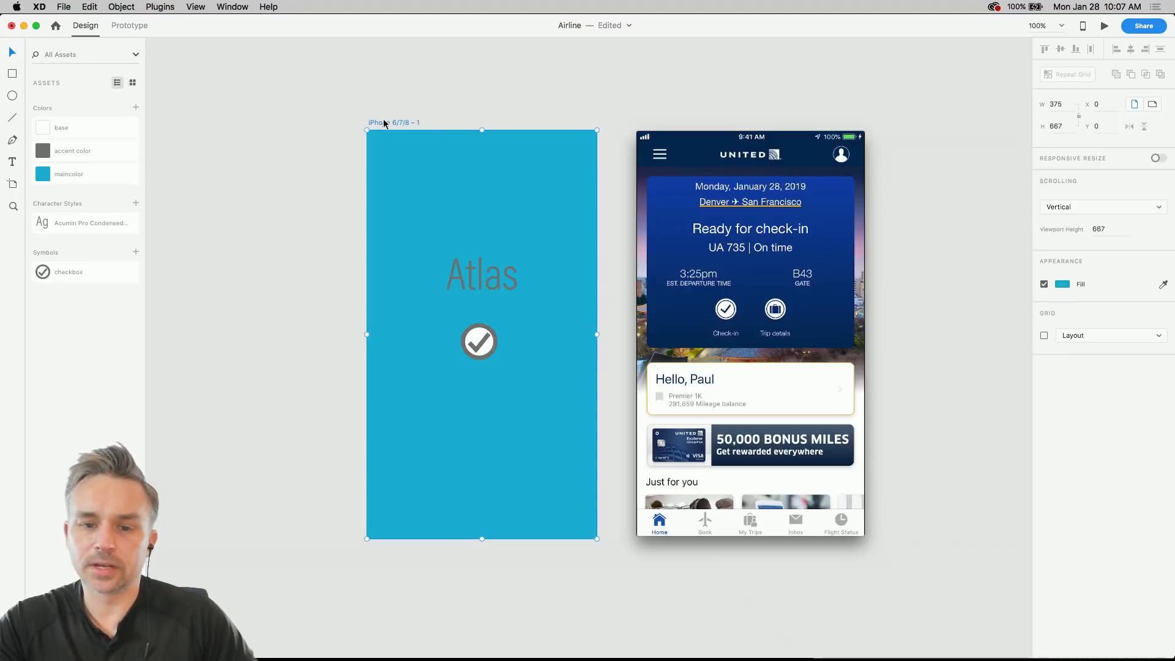
type("splash")
key("Return")
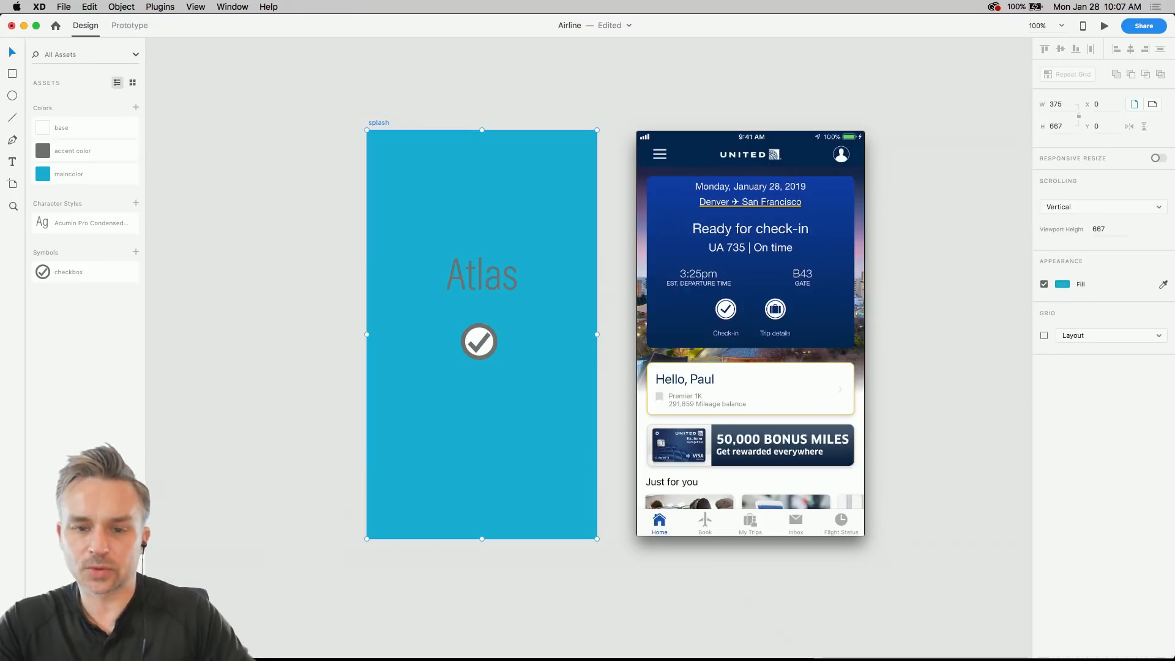
left_click(326, 95)
- Apply the base colour asset as the fill of the Atlas text
scroll(391, 140, "up", 5)
left_click(541, 405)
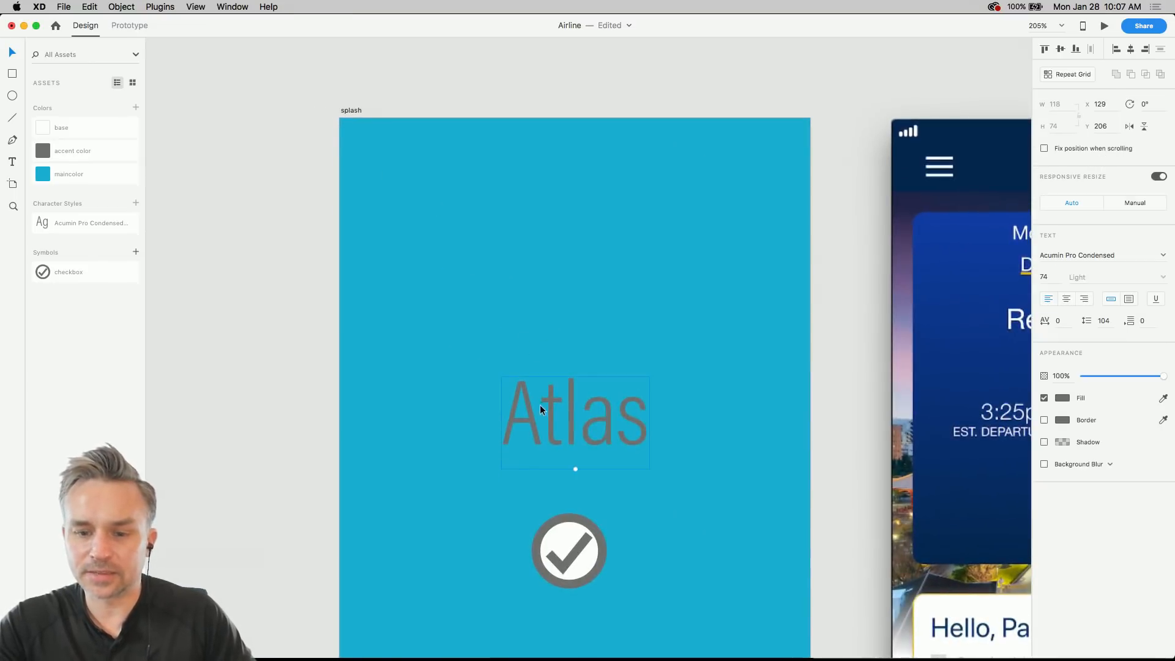
left_click(61, 127)
left_click_drag(445, 352, 389, 201)
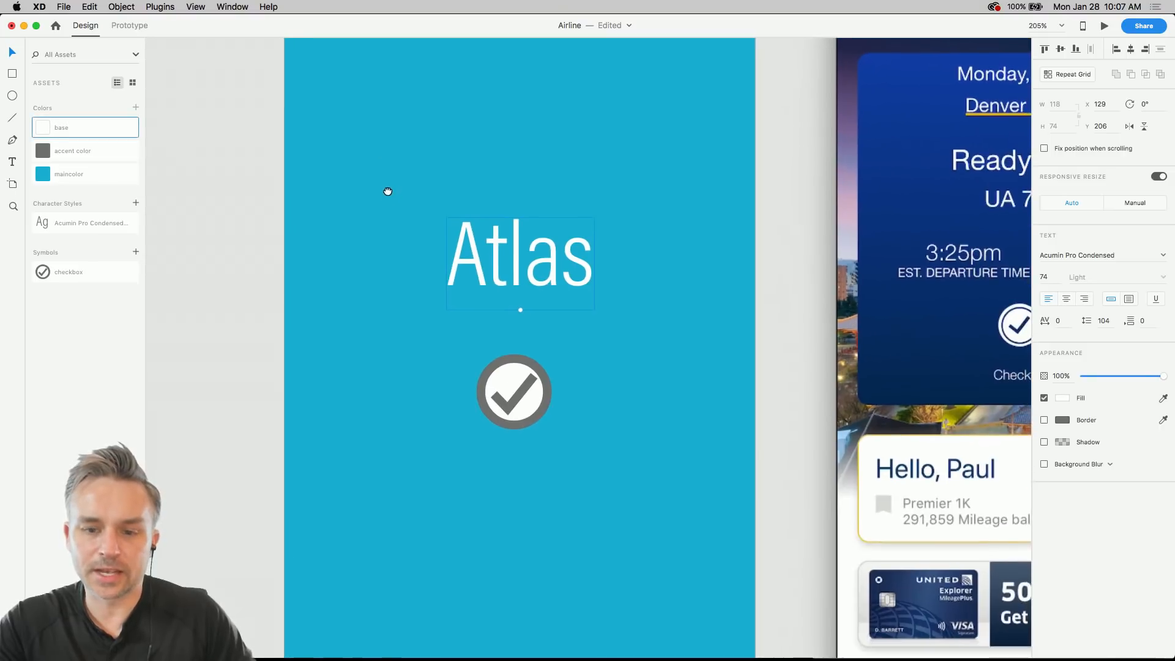
- Edit the base colour asset to a pale yellow, about #FFFFC9
right_click(42, 132)
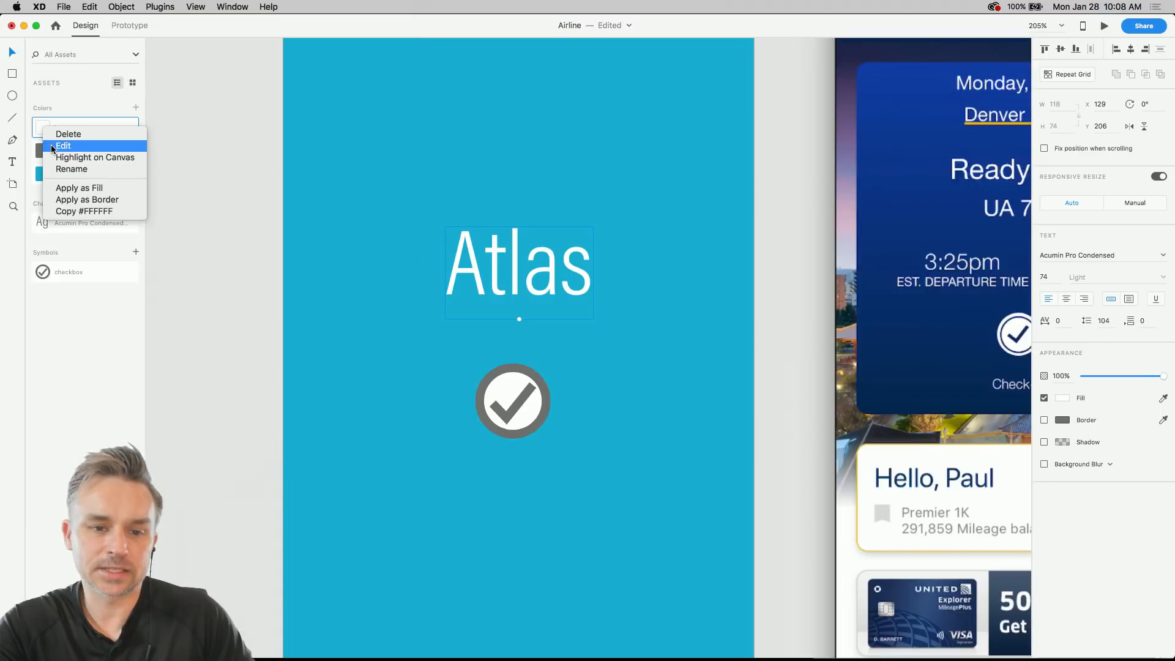
left_click(52, 147)
left_click_drag(153, 74, 131, 96)
left_click_drag(171, 131, 171, 154)
left_click_drag(119, 102, 85, 64)
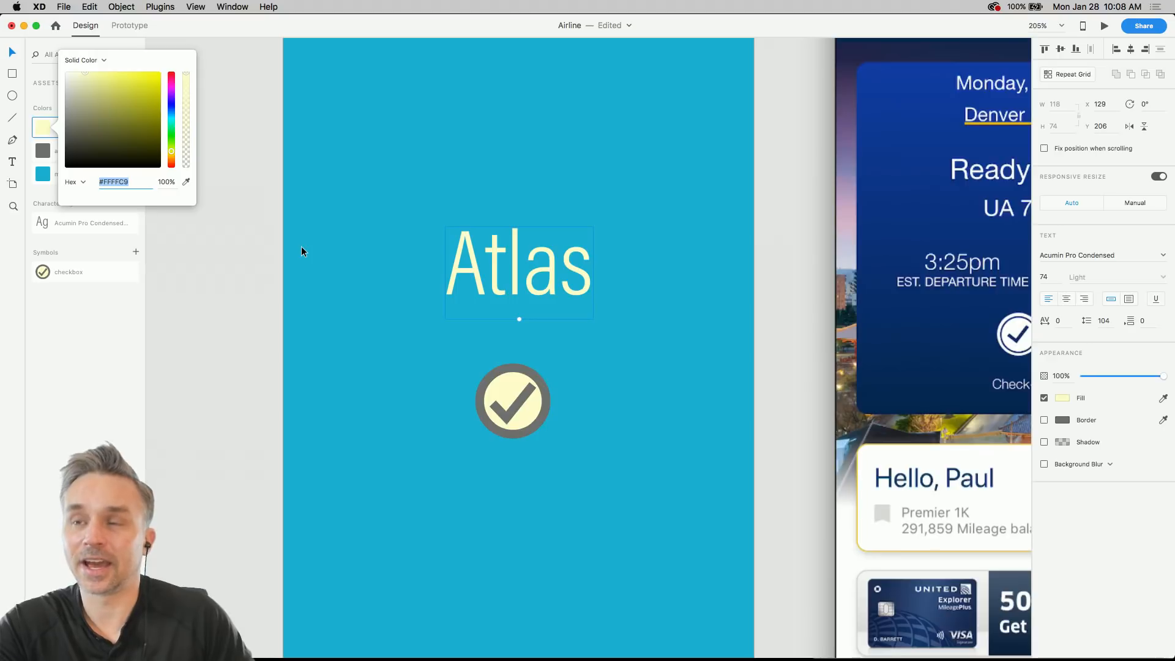
left_click(222, 298)
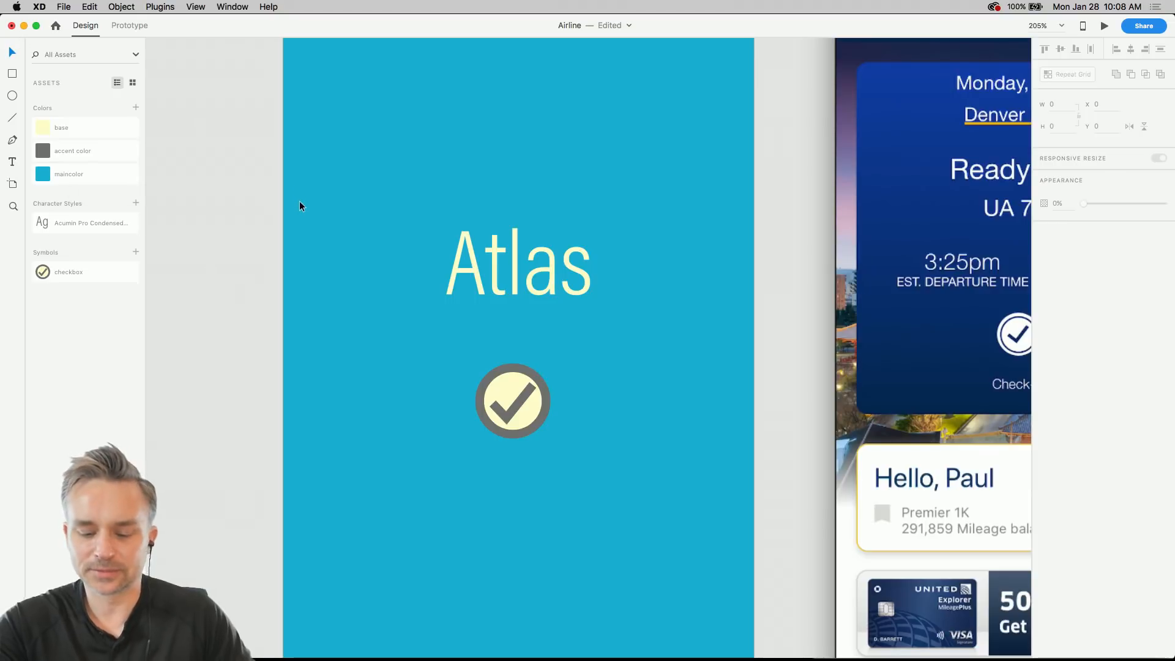
- Save the Airline document with both the splash artboard and the reference screenshot in view
scroll(299, 201, "down", 5)
scroll(323, 210, "up", 2)
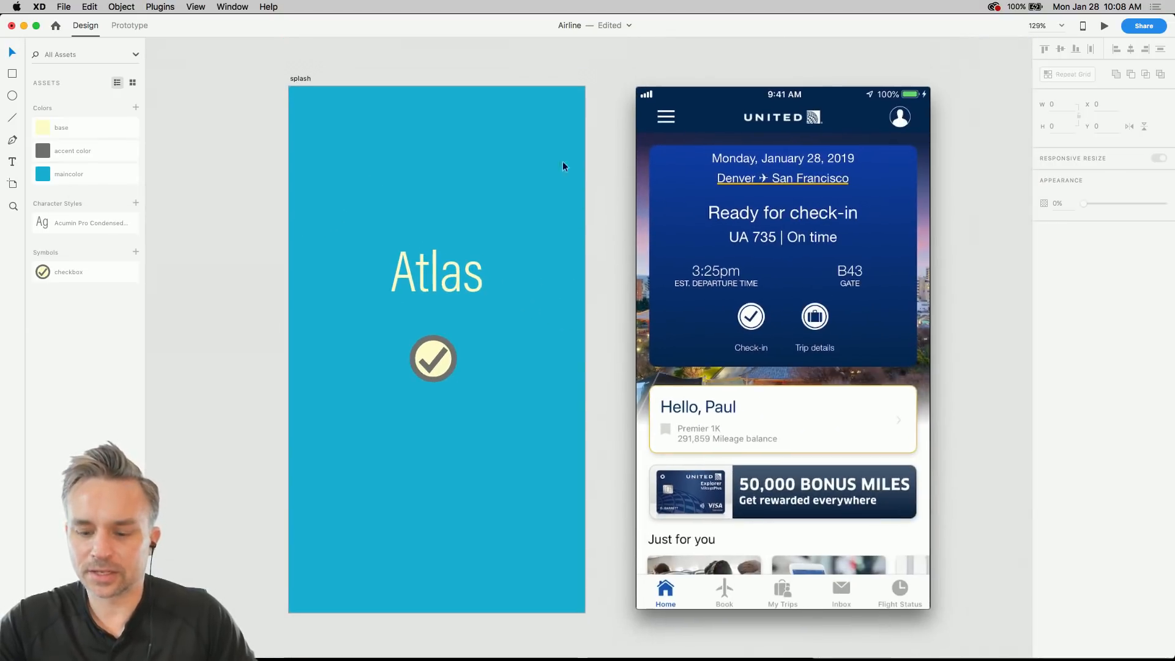
scroll(577, 163, "down", 3)
left_click_drag(475, 153, 420, 170)
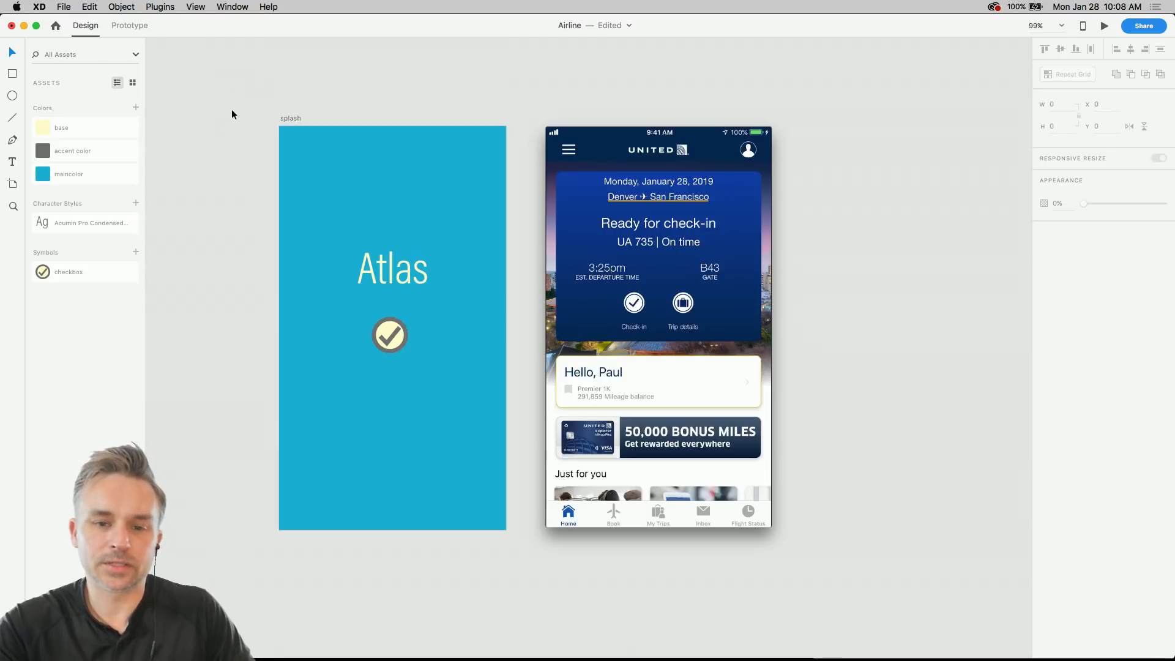
key("super+s")
- Draw a rectangle about 180 by 50 below the checkmark icon on the splash artboard
scroll(181, 237, "up", 5)
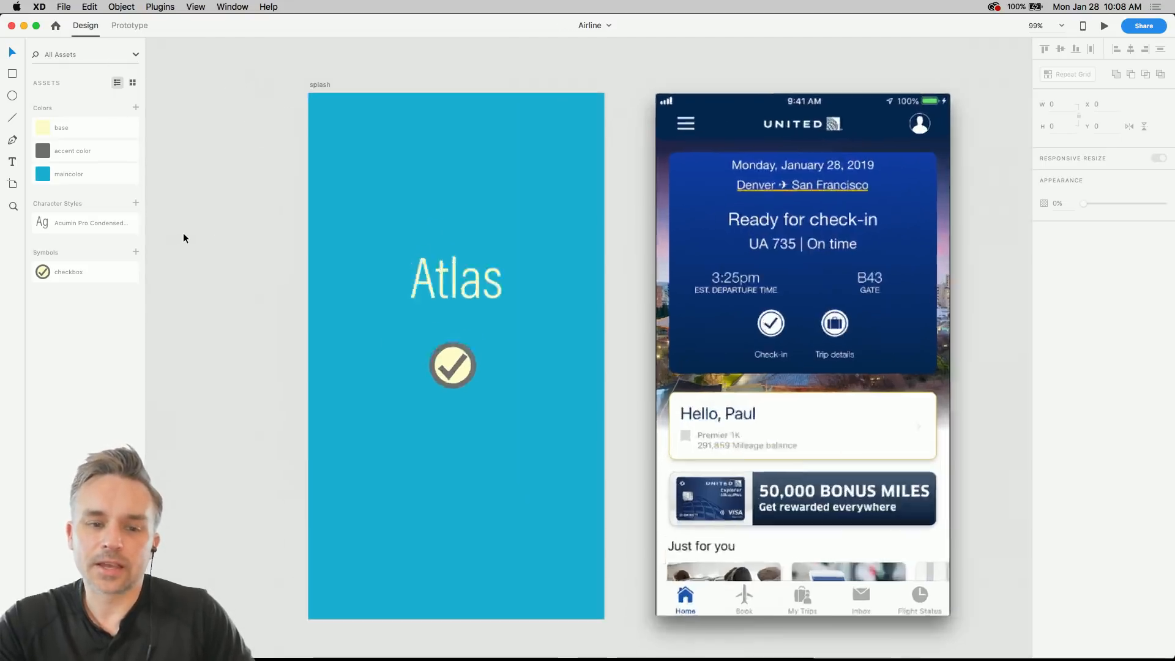
scroll(291, 186, "right", 3)
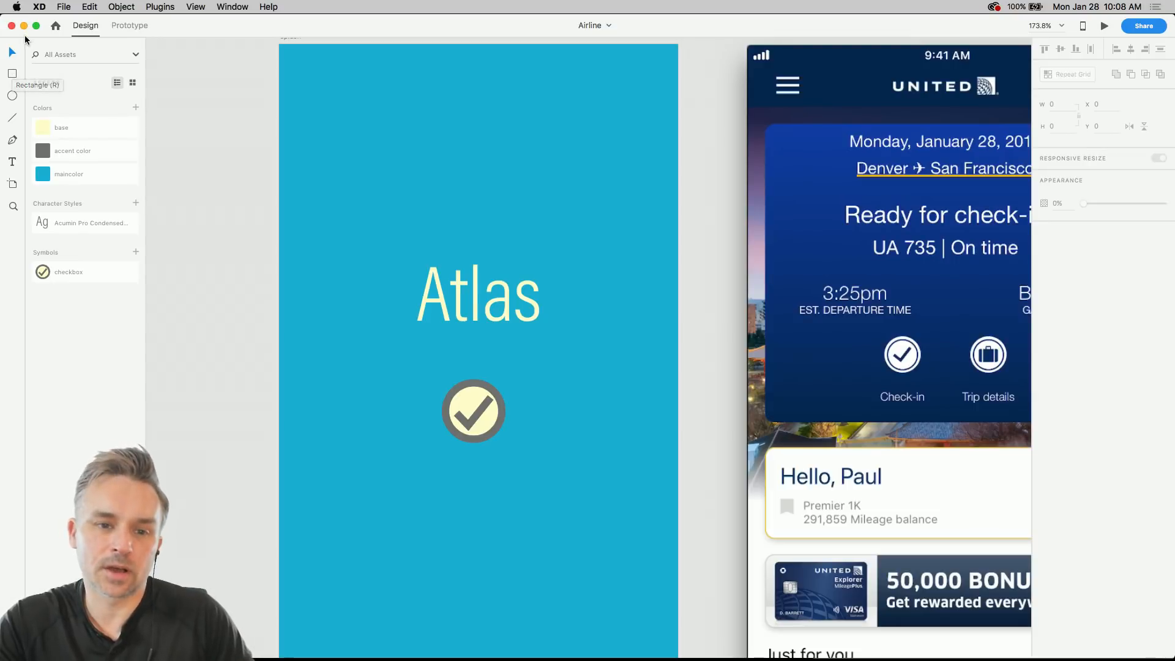
scroll(254, 269, "down", 4)
left_click(12, 74)
left_click_drag(390, 366, 581, 421)
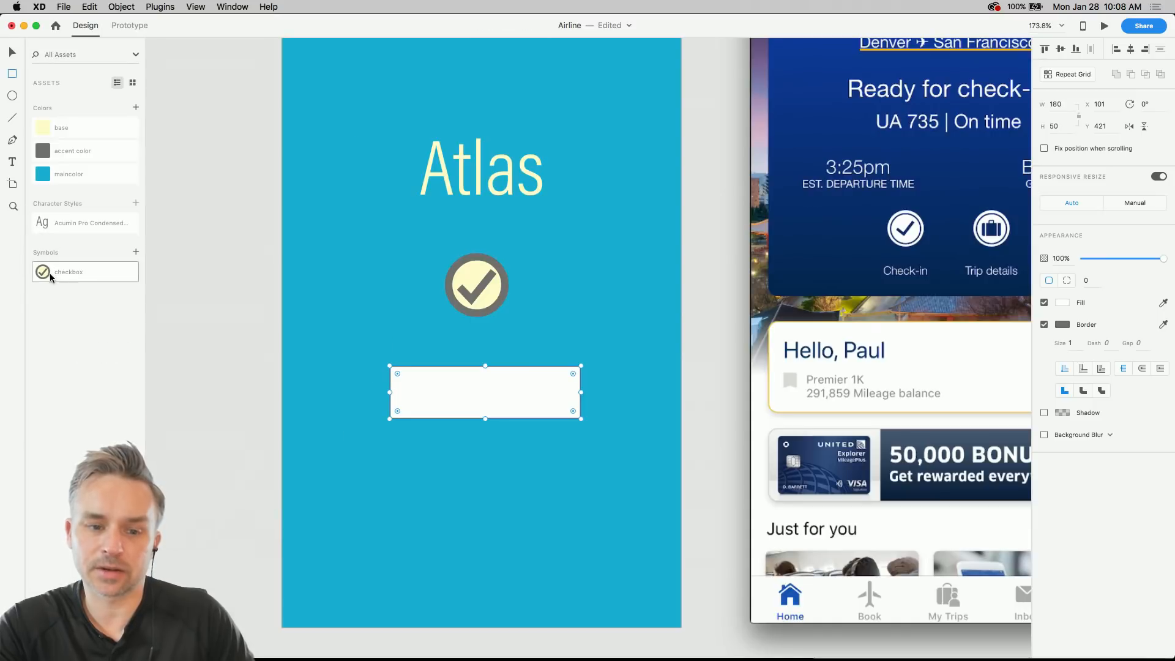
left_click_drag(57, 277, 274, 350)
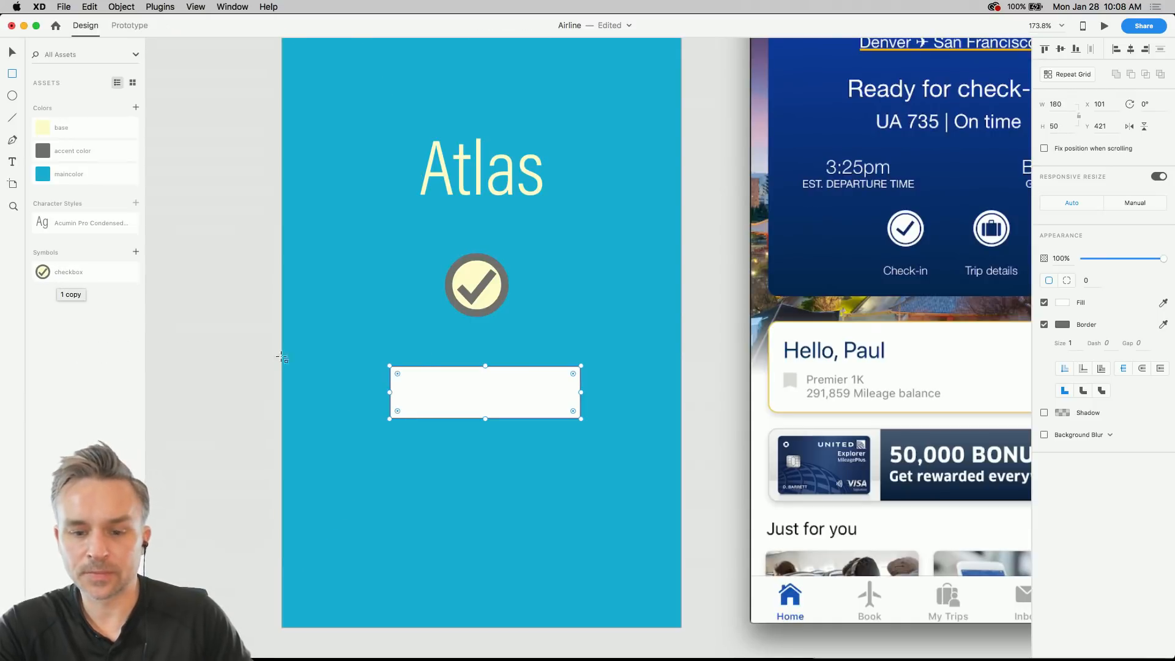
- Add the text SIGN IN in capitals below the white rectangle
scroll(428, 402, "up", 3)
scroll(419, 324, "up", 2)
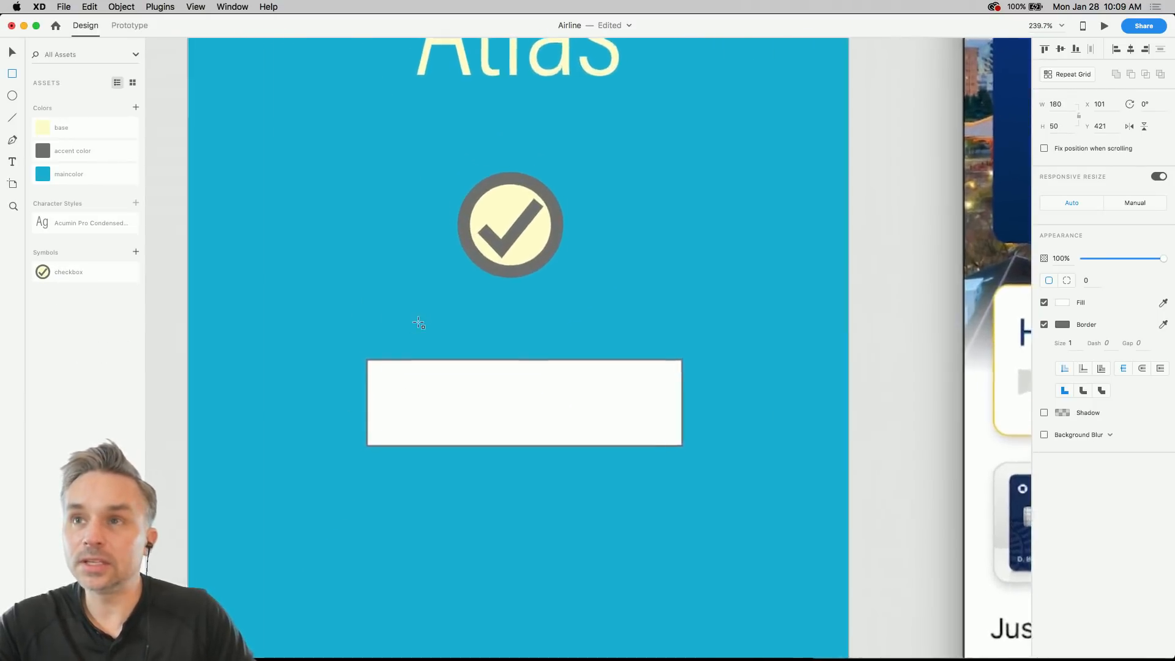
scroll(420, 231, "down", 3)
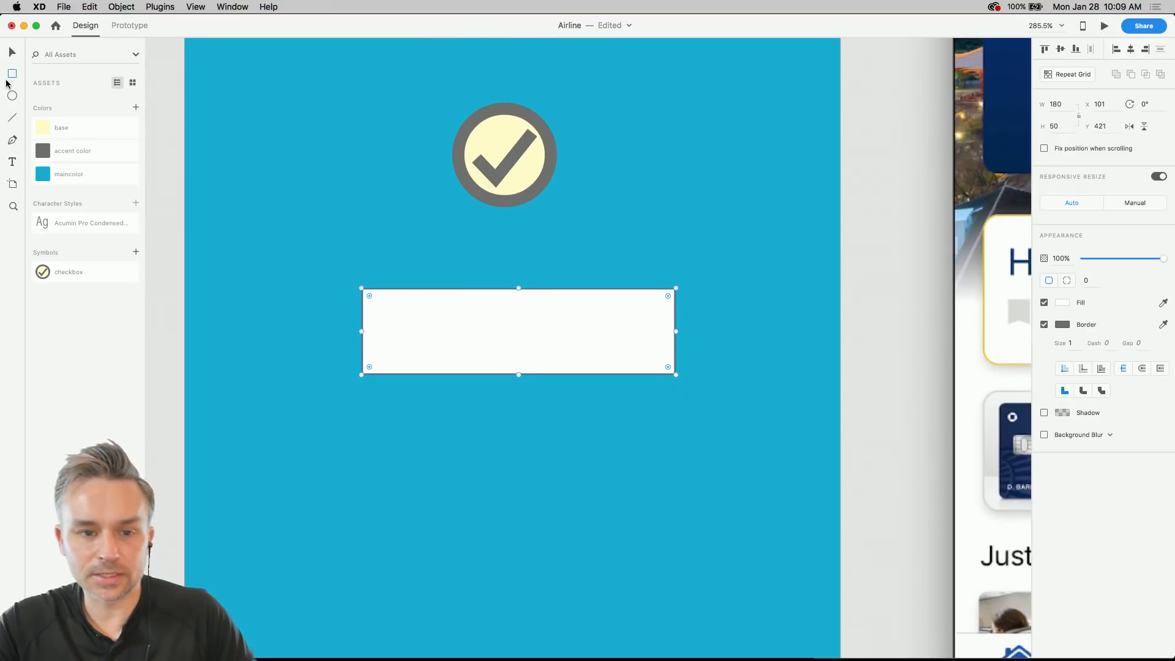
left_click(11, 161)
left_click(385, 471)
type("S")
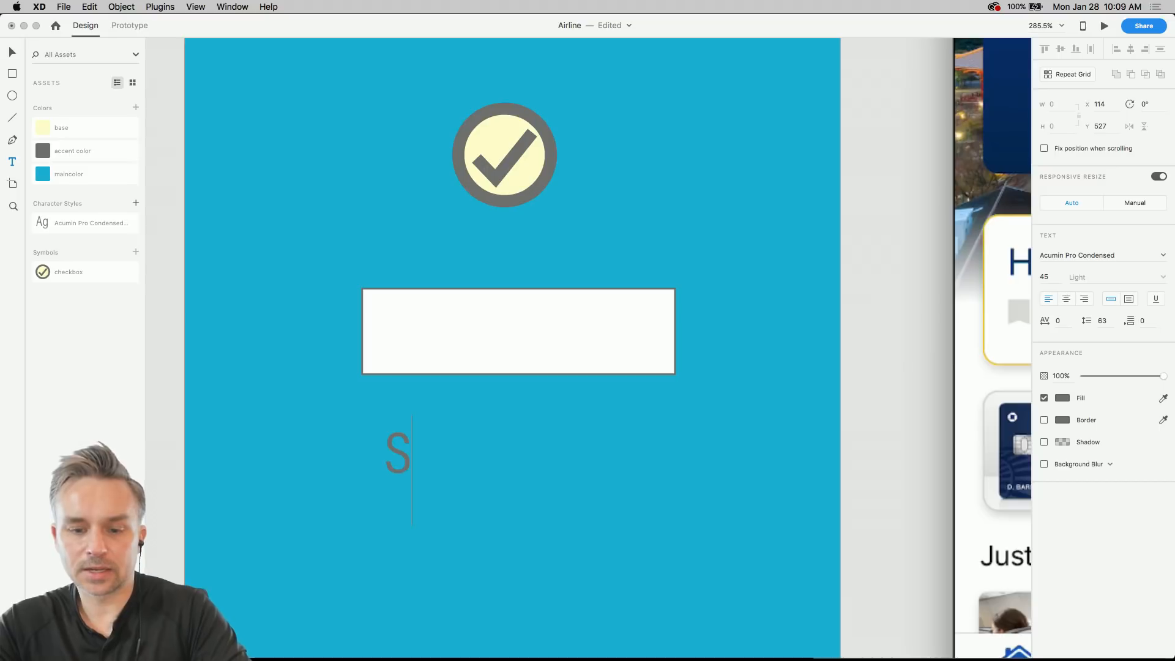
type("ign")
key("BackSpace")
key("BackSpace")
key("BackSpace")
key("BackSpace")
type("SIGN IN")
- Set the character spacing of the whole SIGN IN text to 100
key("super+a")
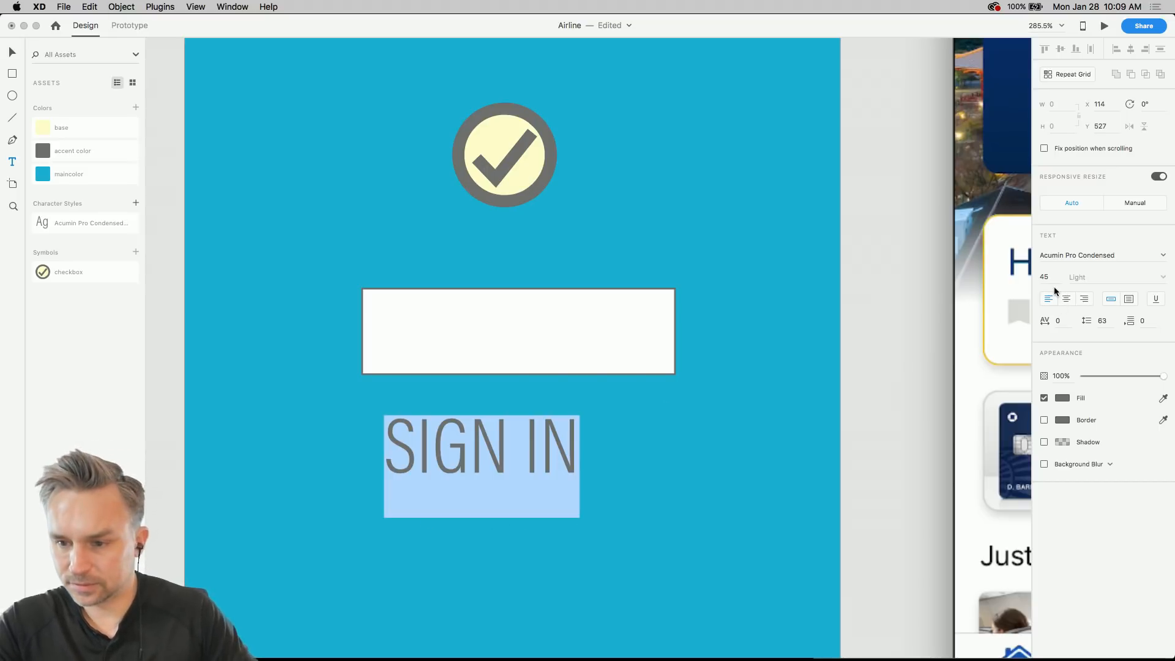
left_click(1056, 320)
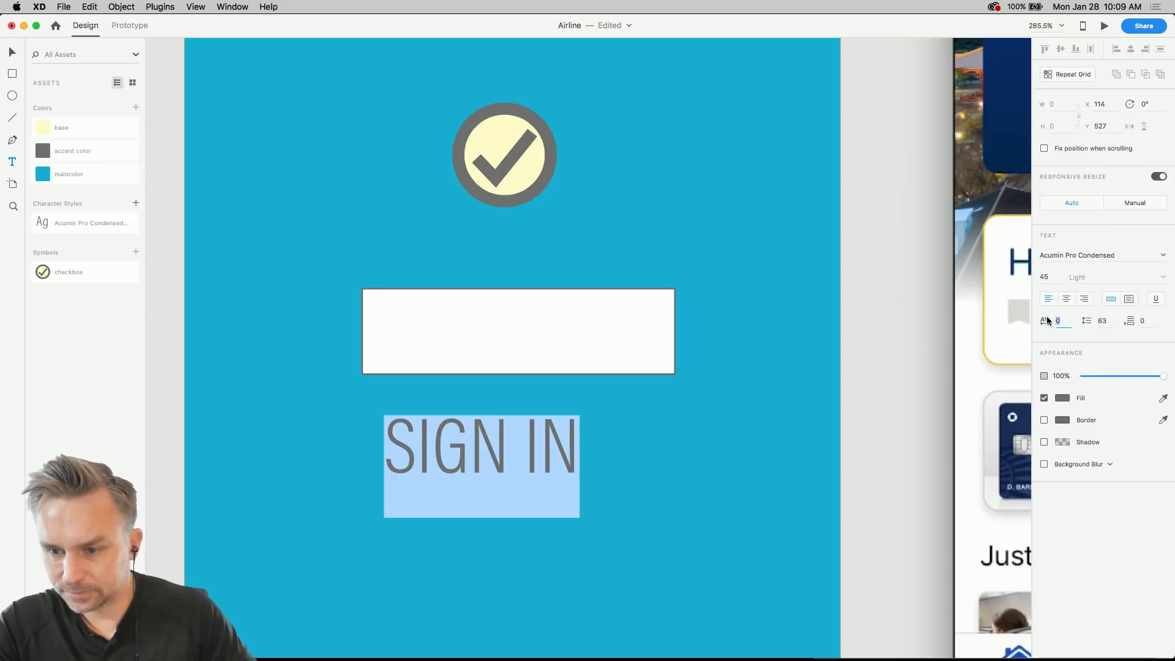
type("100")
key("Return")
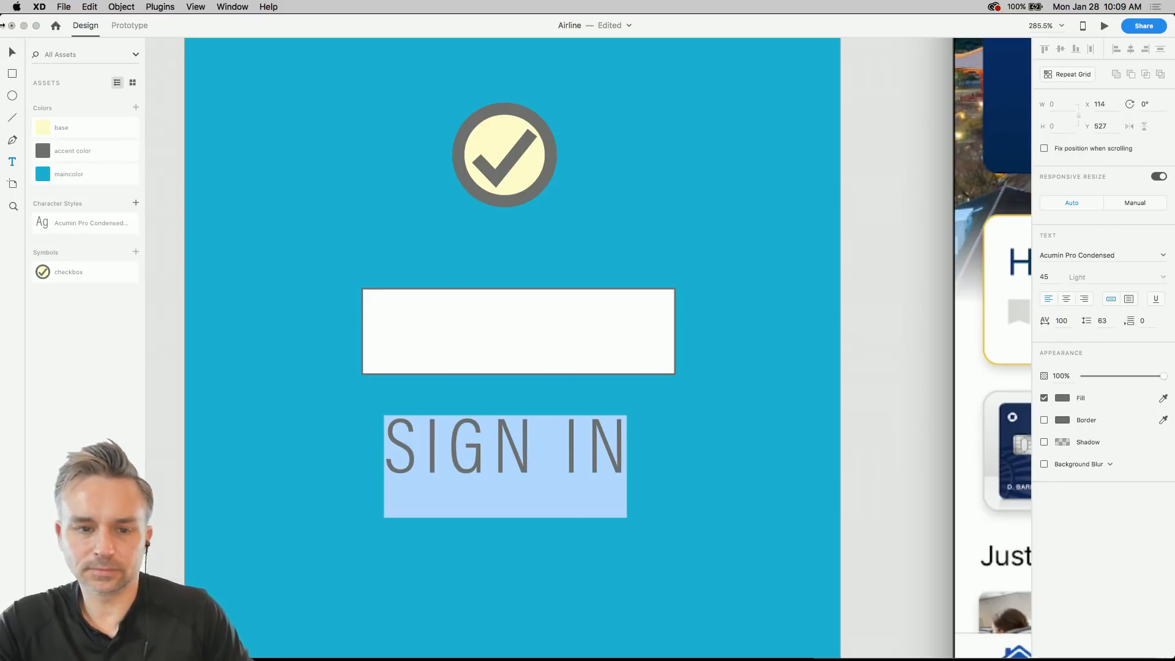
- Move the SIGN IN text onto the white rectangle and scale it down to about size 19
left_click(11, 50)
left_click_drag(503, 494, 495, 344)
scroll(477, 334, "down", 2)
scroll(477, 334, "down", 2)
scroll(456, 324, "up", 3)
- Shrink the white rectangle around the SIGN IN text to about 158 by 38
left_click(453, 323)
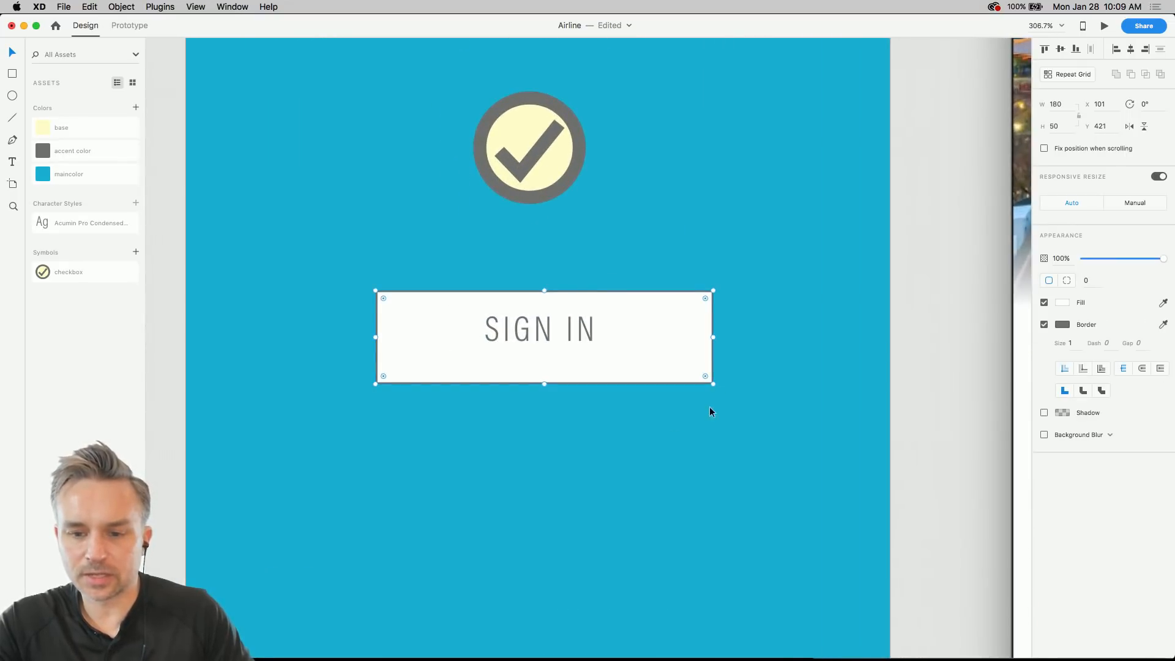
left_click_drag(713, 384, 691, 367)
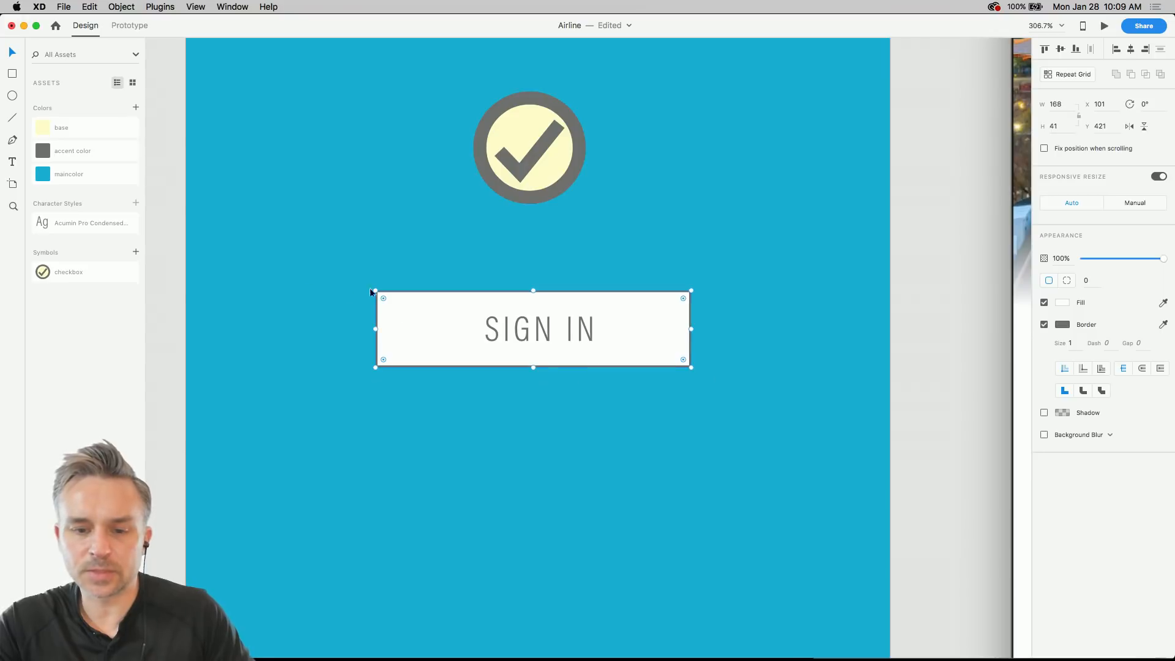
left_click_drag(375, 290, 777, 429)
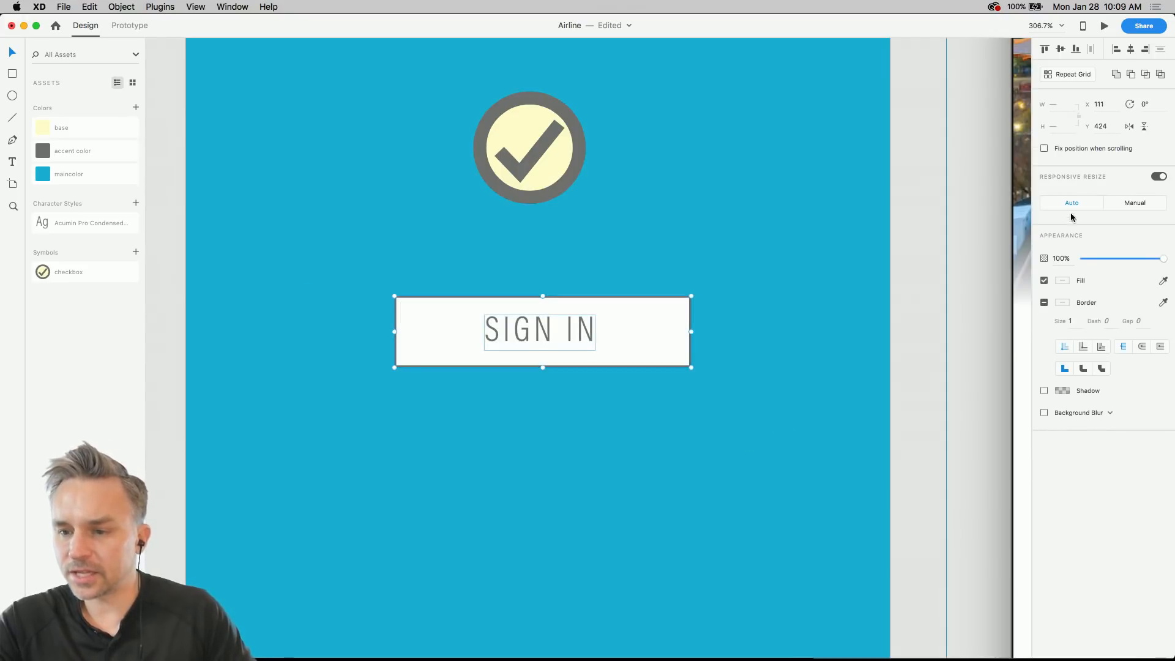
- Set the SIGN IN text to centre alignment, centre it on the rectangle and move both to a centred position beneath the checkmark icon
left_click(525, 330)
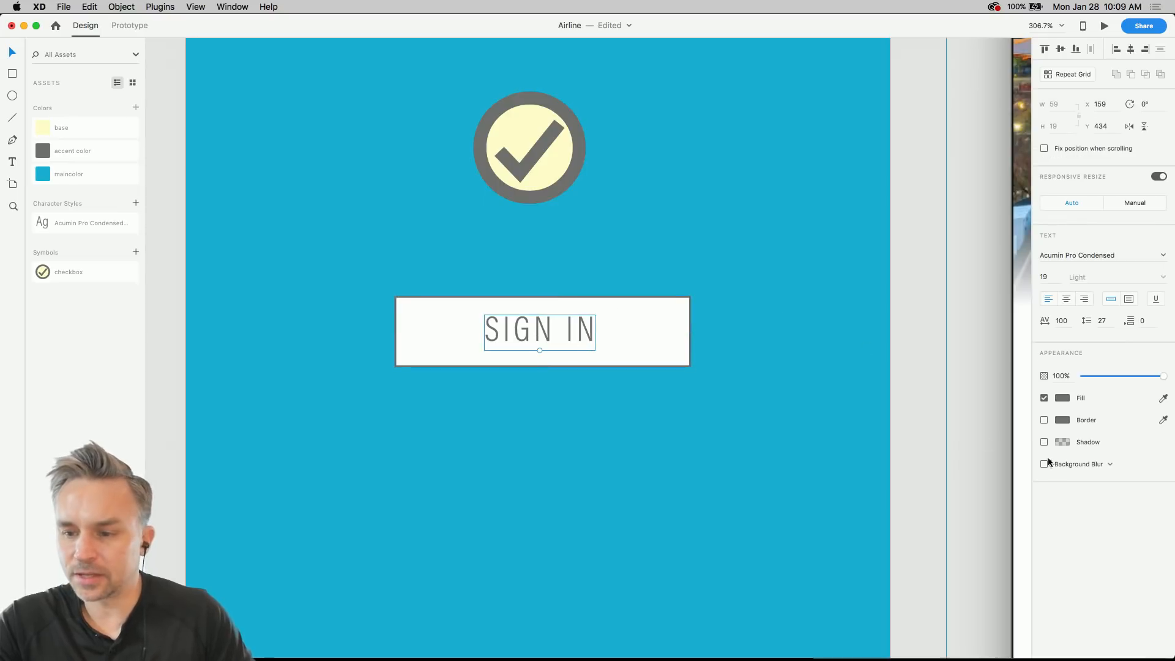
left_click(1068, 298)
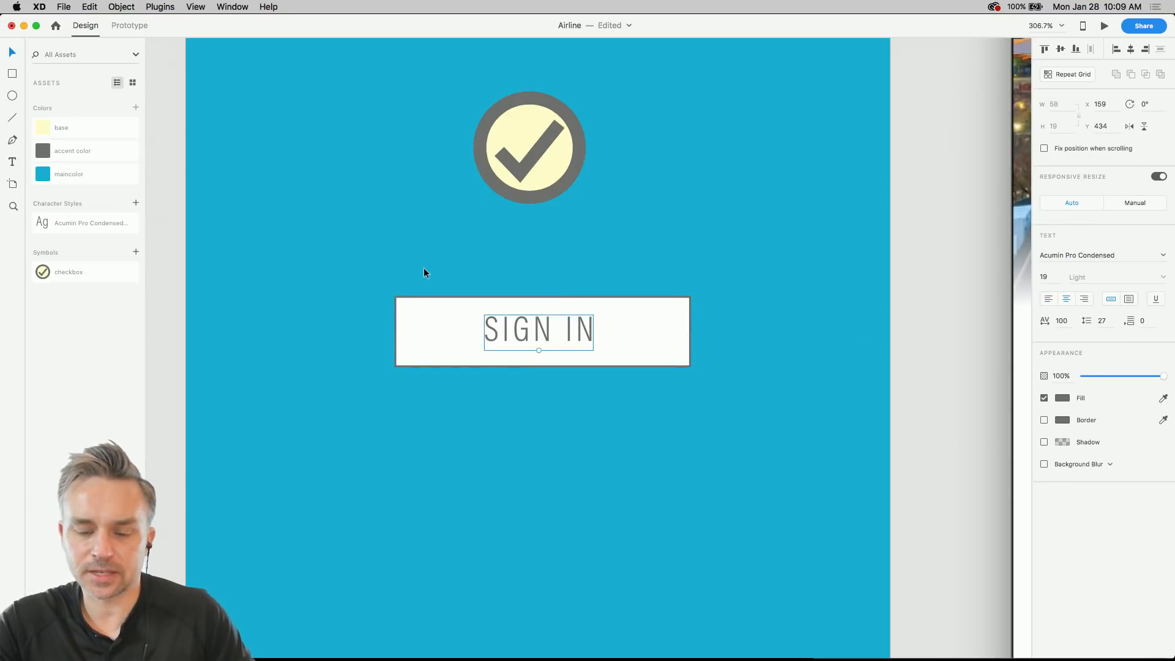
left_click_drag(424, 268, 628, 406)
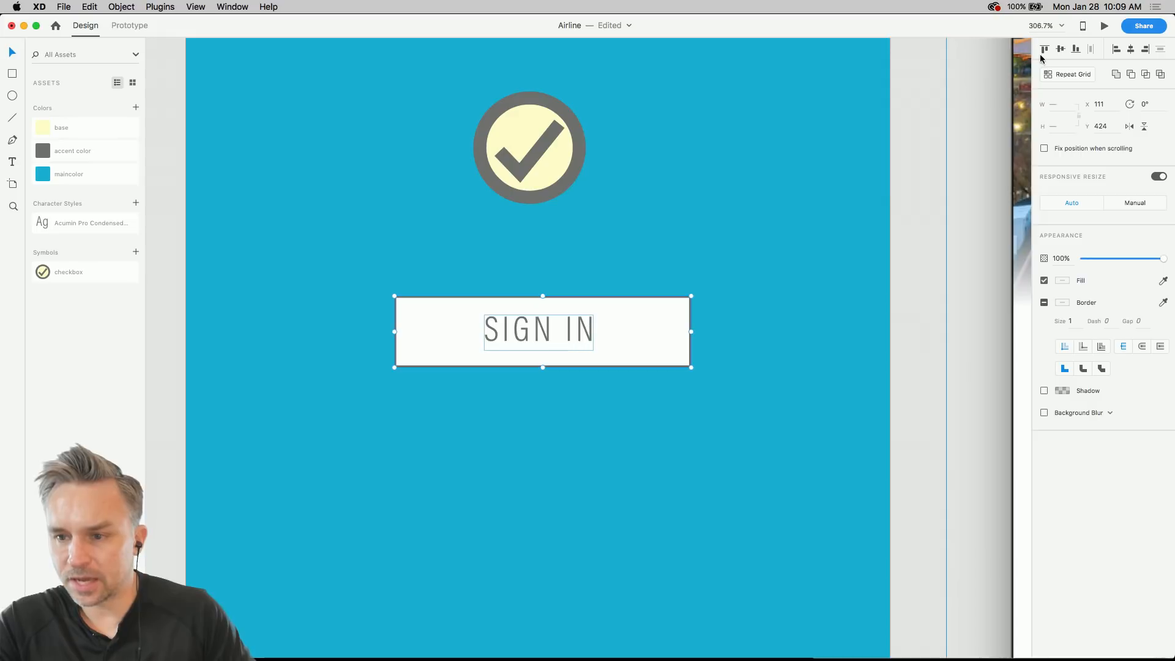
left_click_drag(447, 334, 436, 381)
- Remove the white rectangle's border and reduce the SIGN IN text to size 18
left_click(393, 320)
left_click(423, 397)
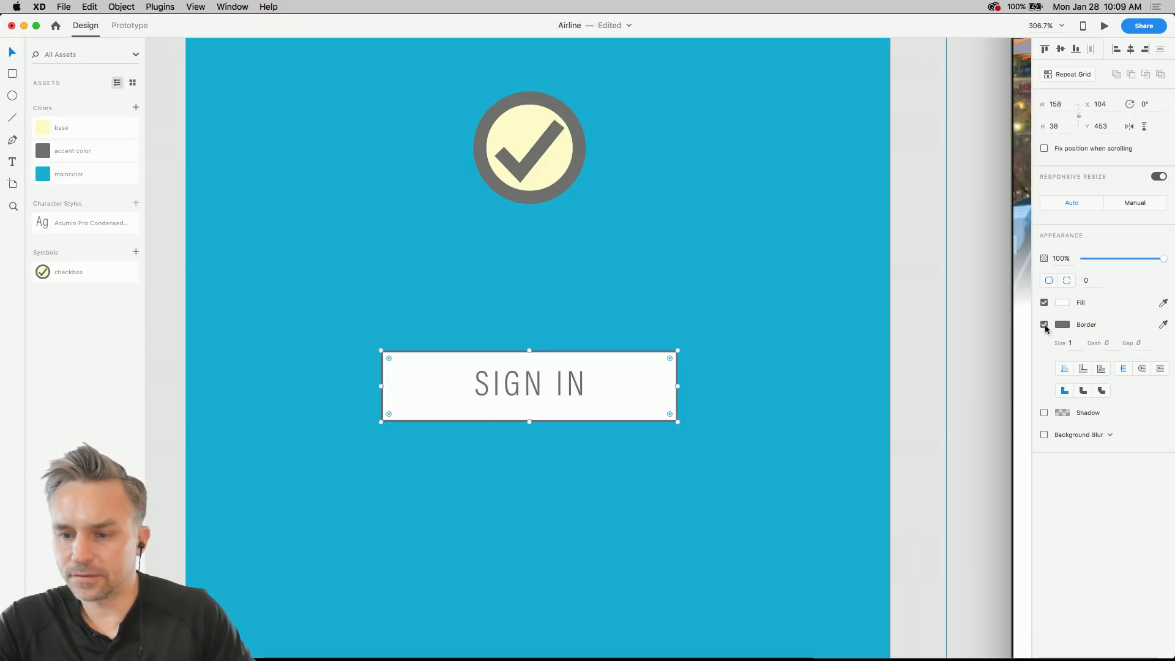
left_click(1044, 325)
scroll(465, 310, "down", 5)
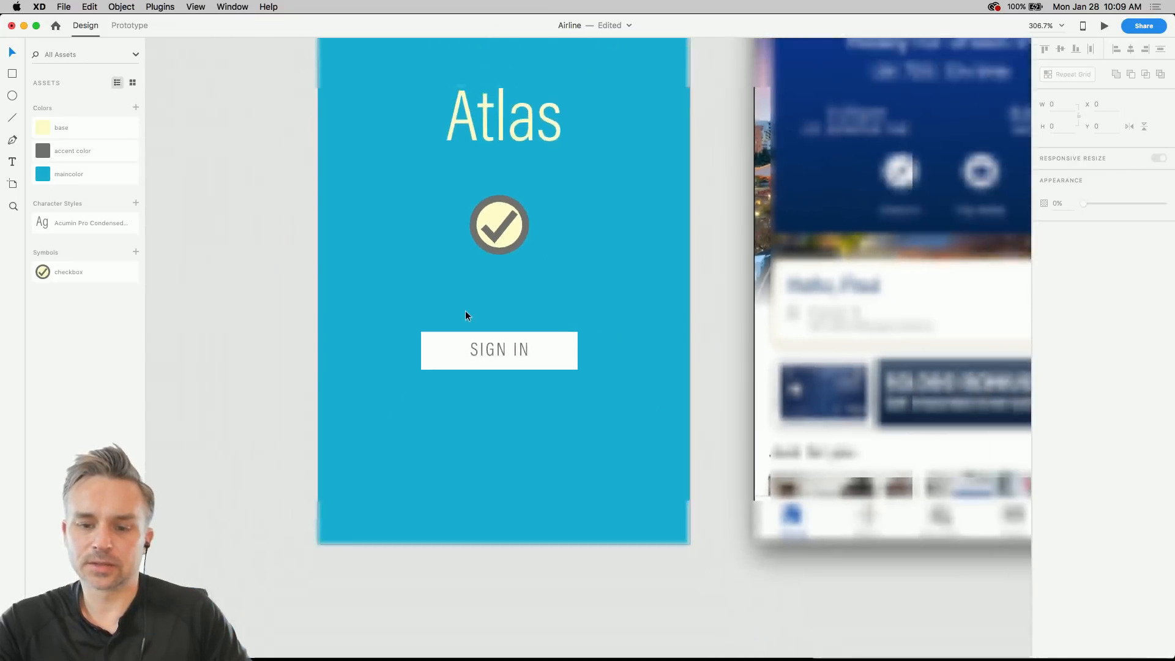
left_click(495, 346)
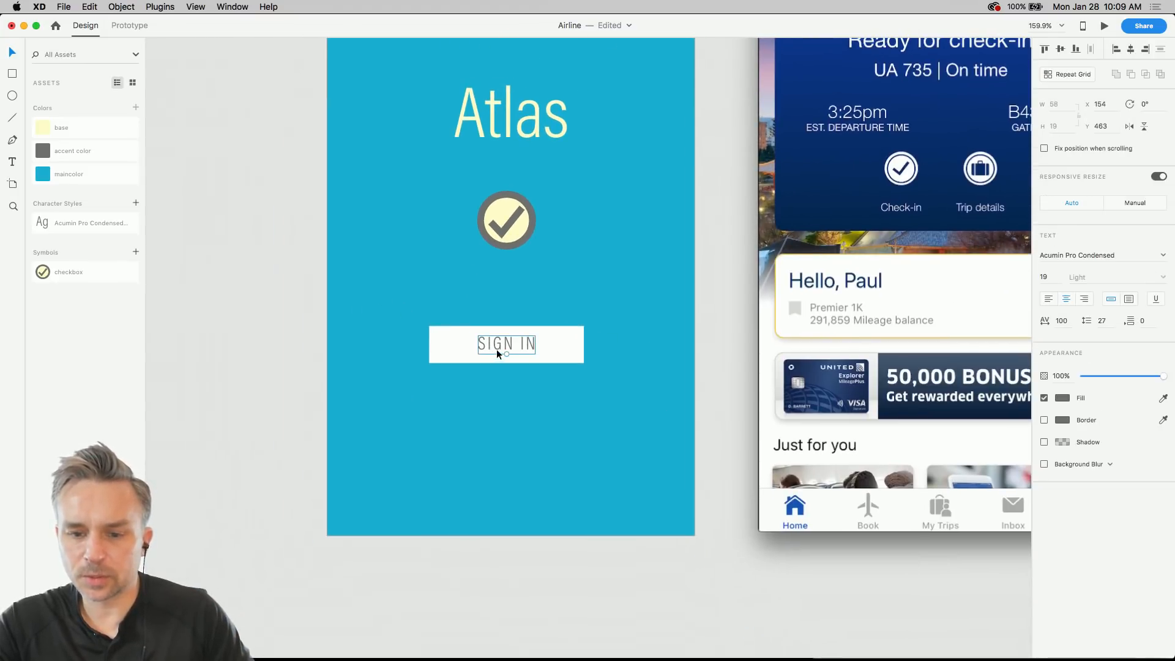
left_click_drag(508, 355, 503, 410)
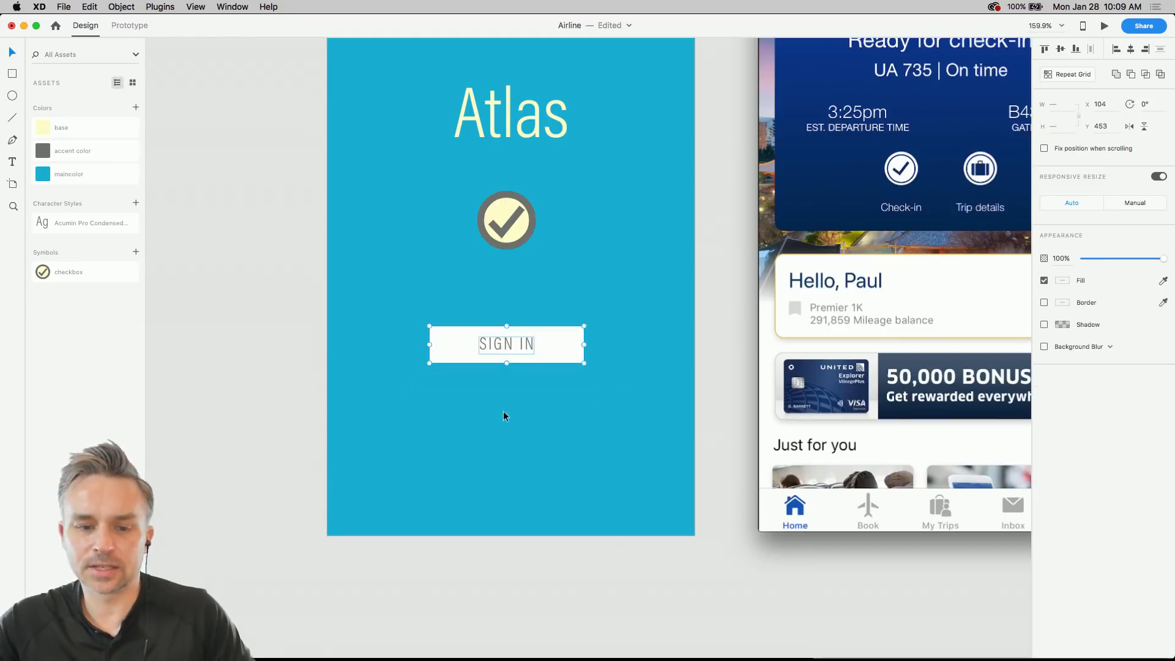
- Save the white rectangle and its SIGN IN text together as a symbol named basic button
left_click(136, 253)
double_click(64, 273)
type("BASIC")
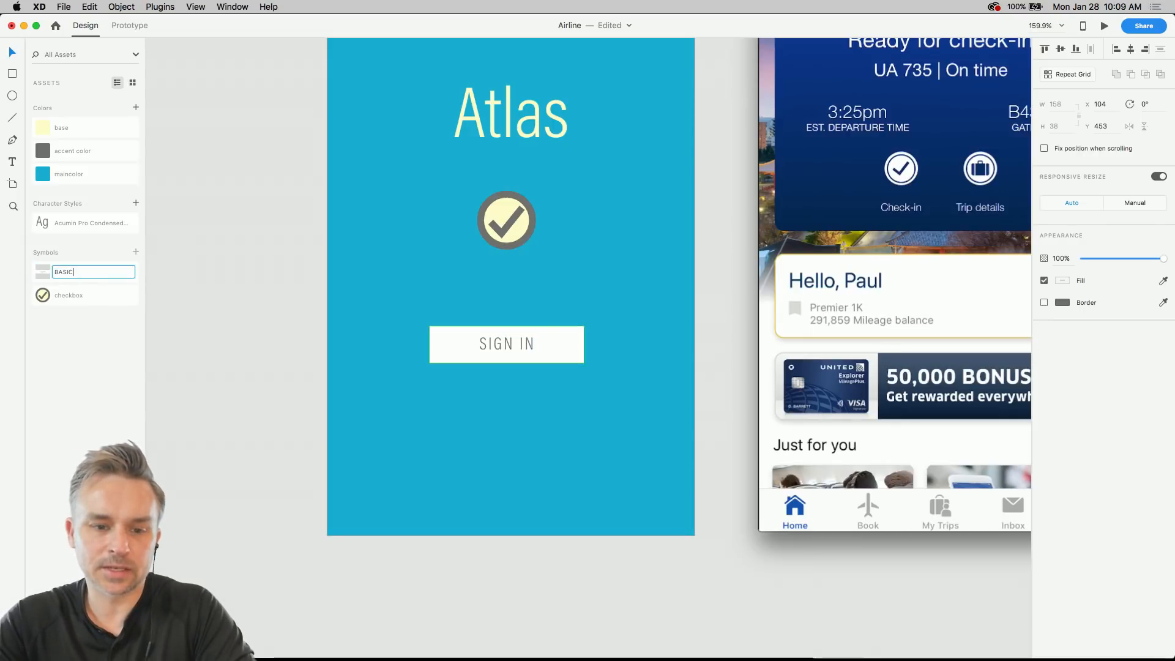
key("BackSpace")
key("BackSpace")
type("basic")
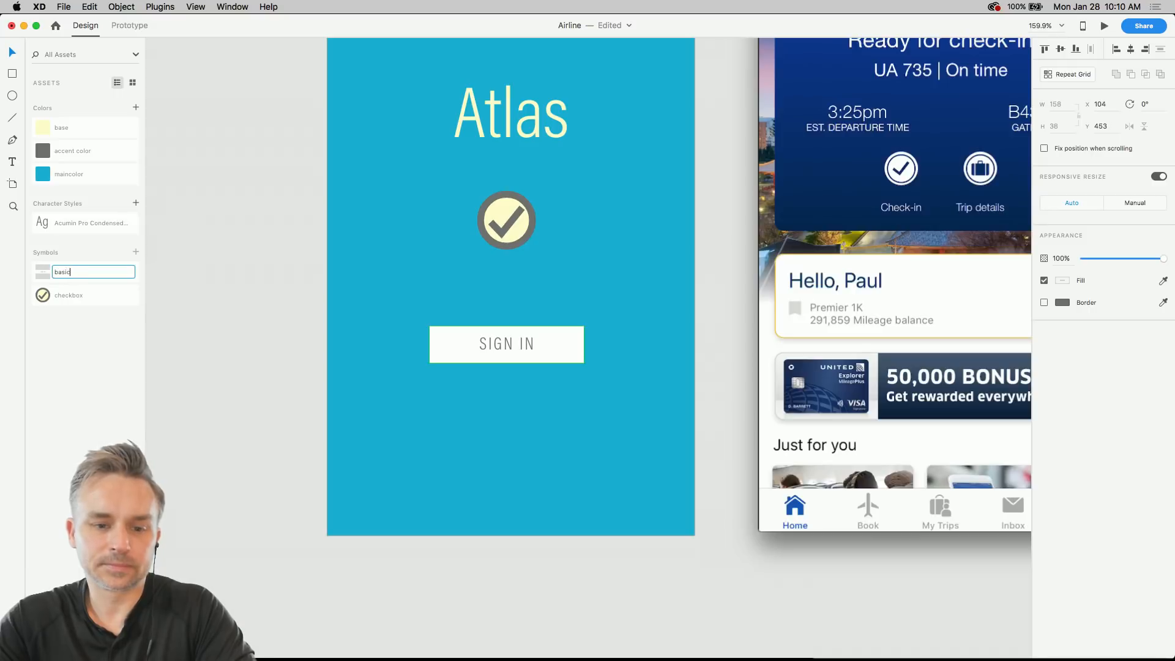
type(" button")
key("Return")
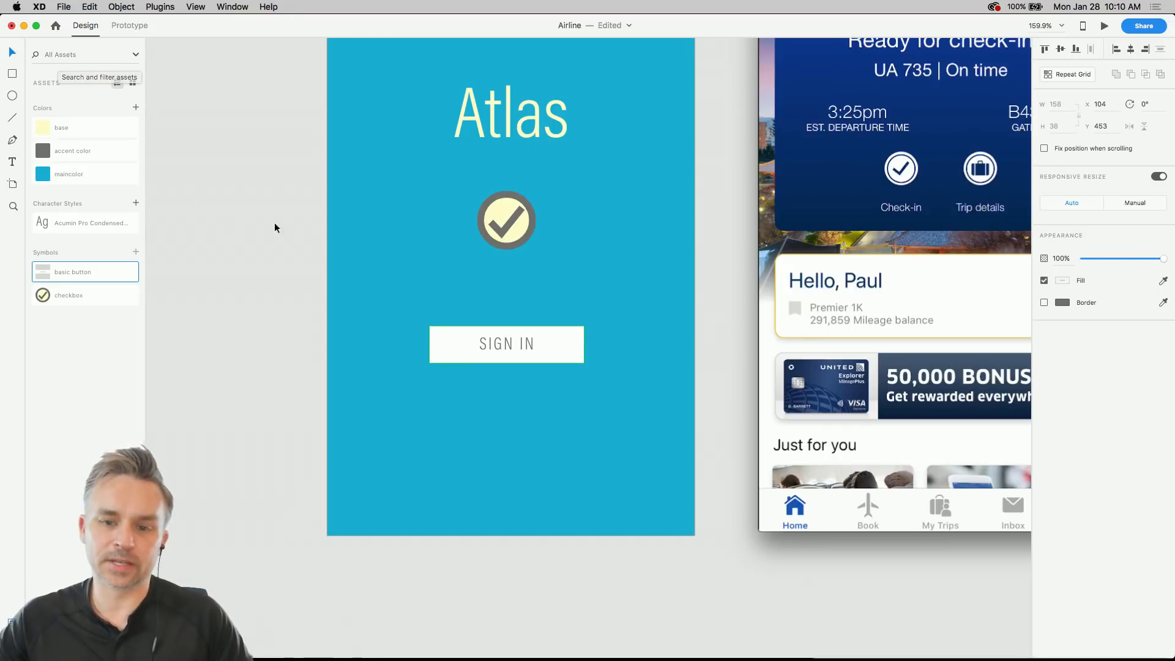
left_click(310, 139)
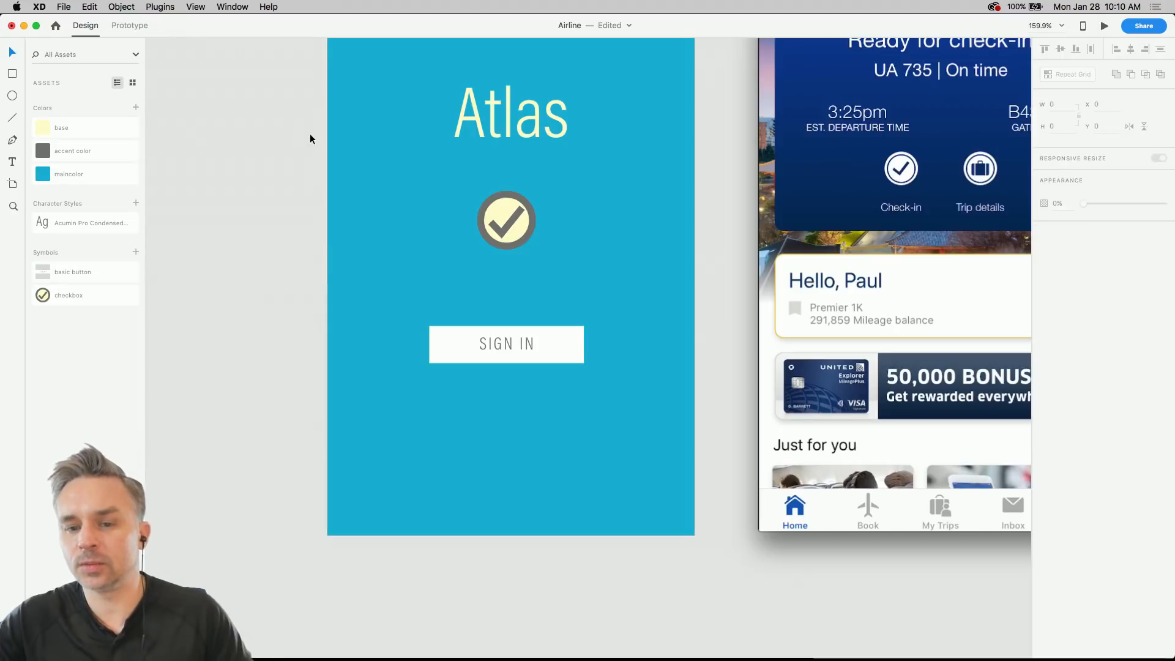
- Place another basic button symbol below the SIGN IN button and change its label to SIGN UP
scroll(316, 276, "down", 1)
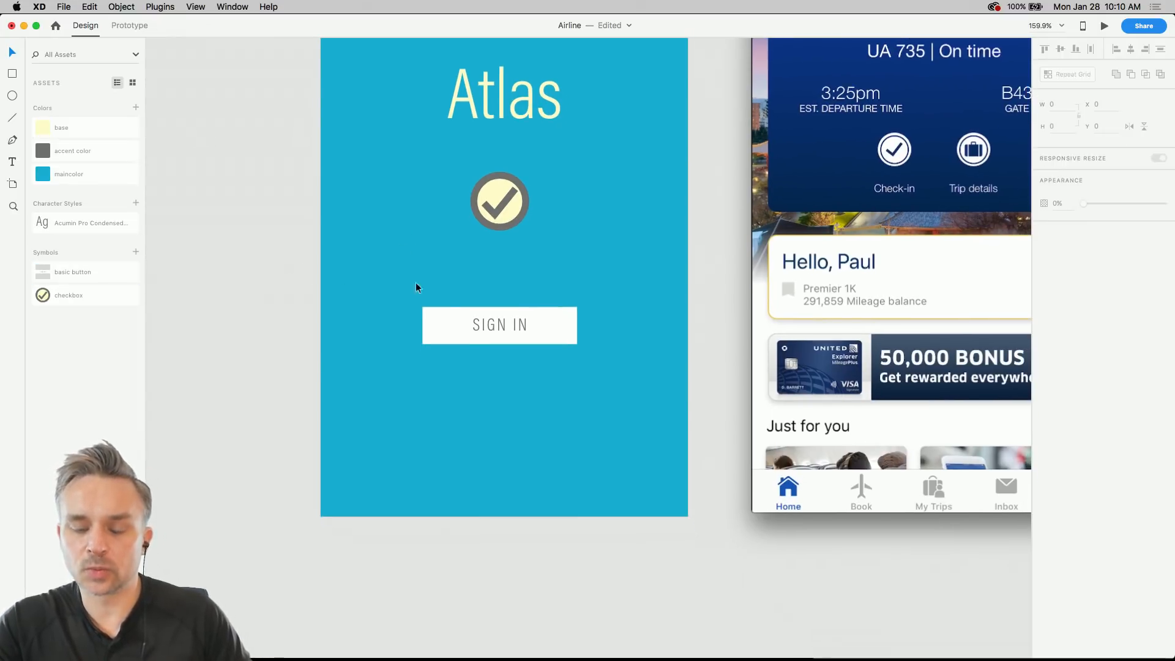
scroll(400, 245, "up", 3)
scroll(400, 222, "up", 2)
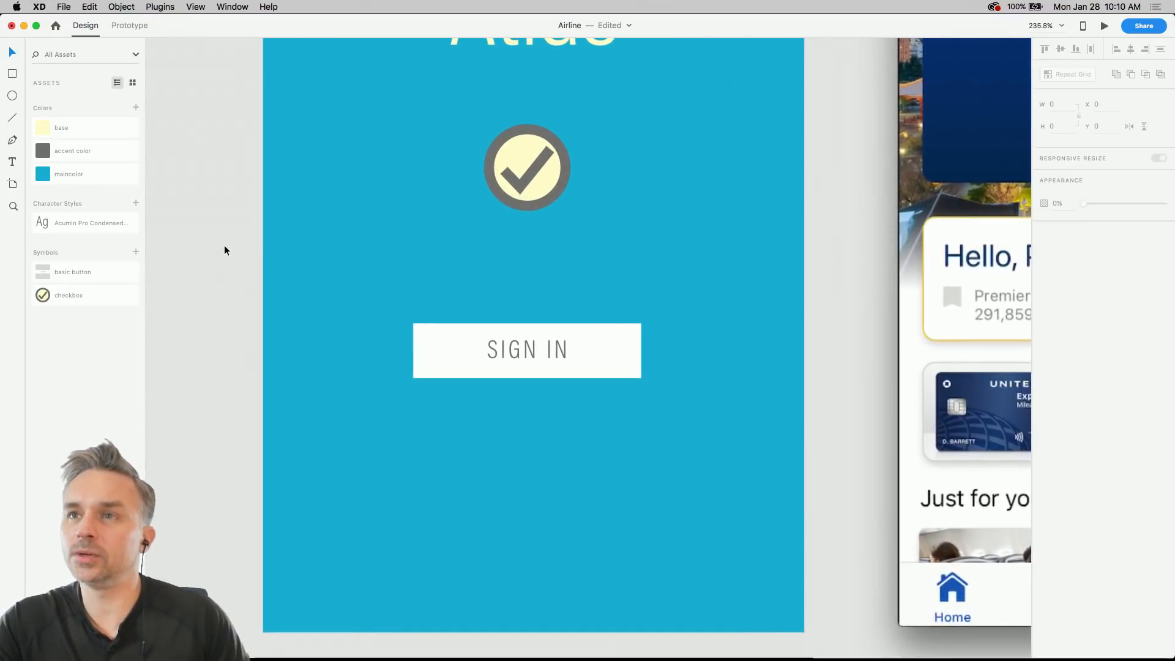
left_click(449, 238)
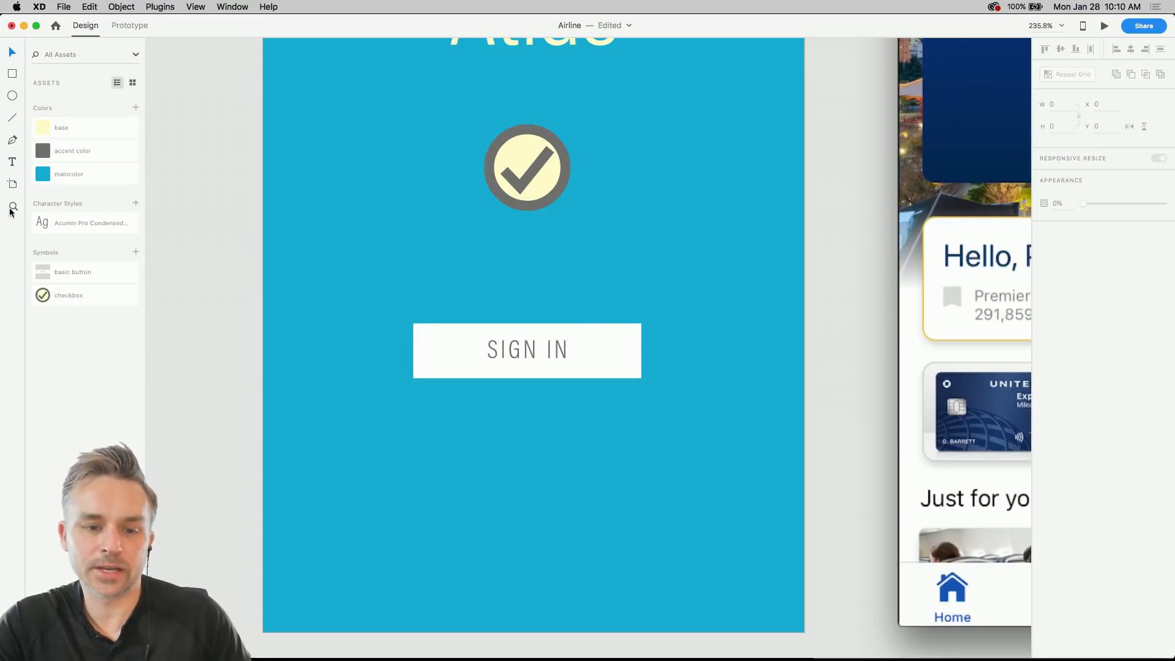
left_click_drag(46, 271, 485, 439)
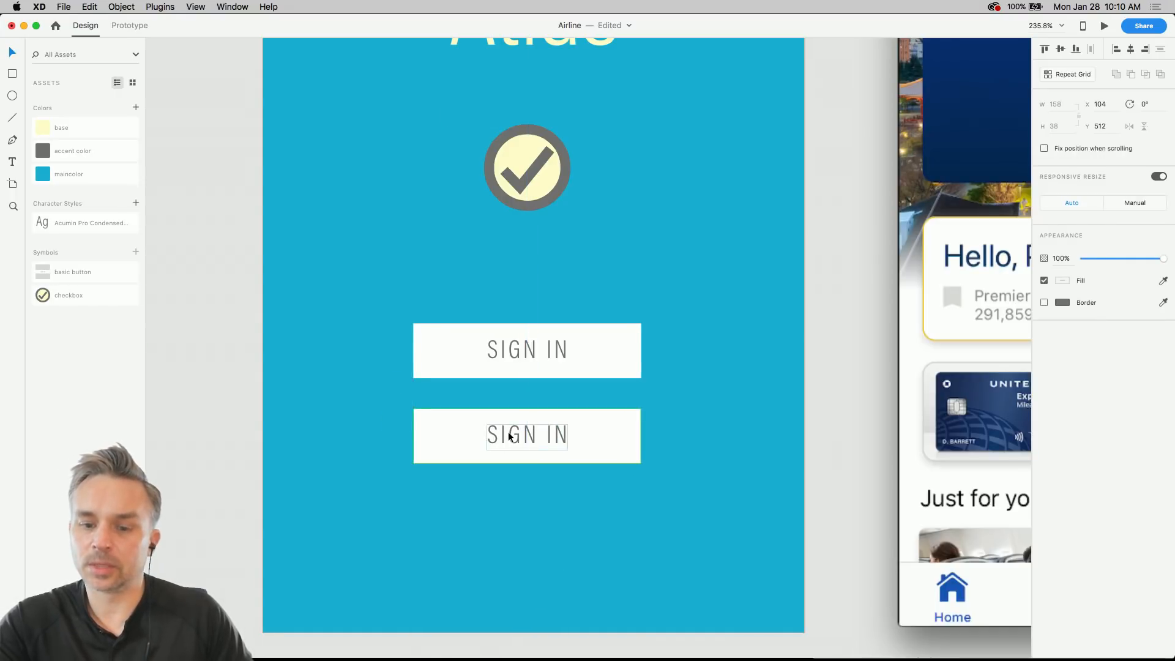
double_click(507, 431)
double_click(510, 434)
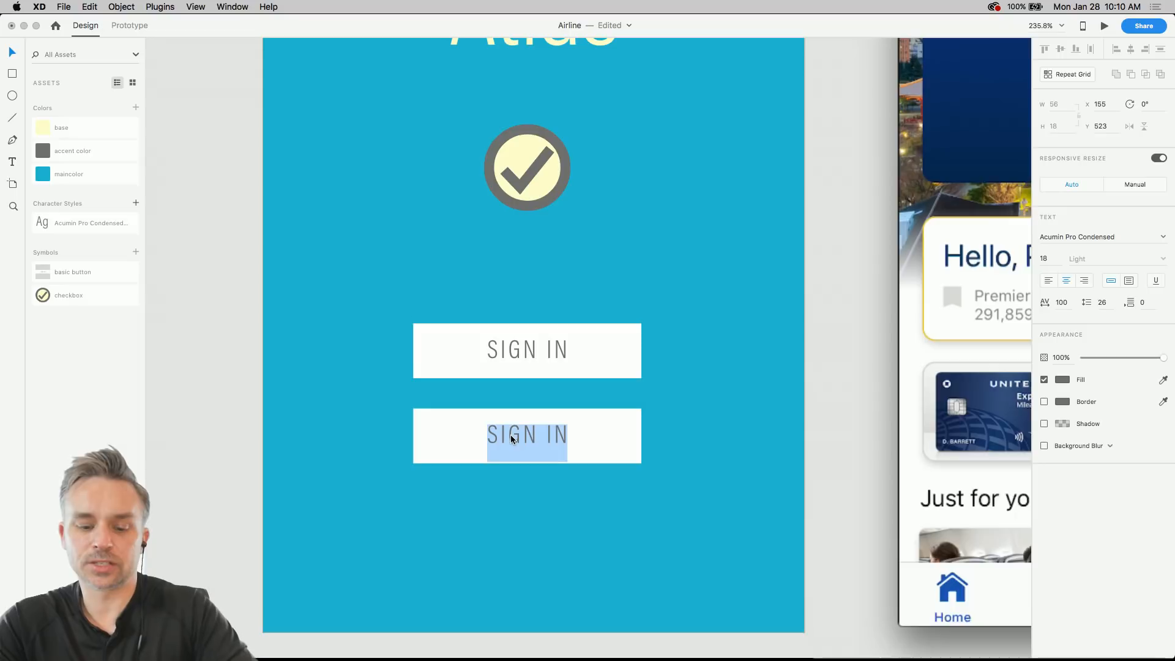
type("SIGN UP")
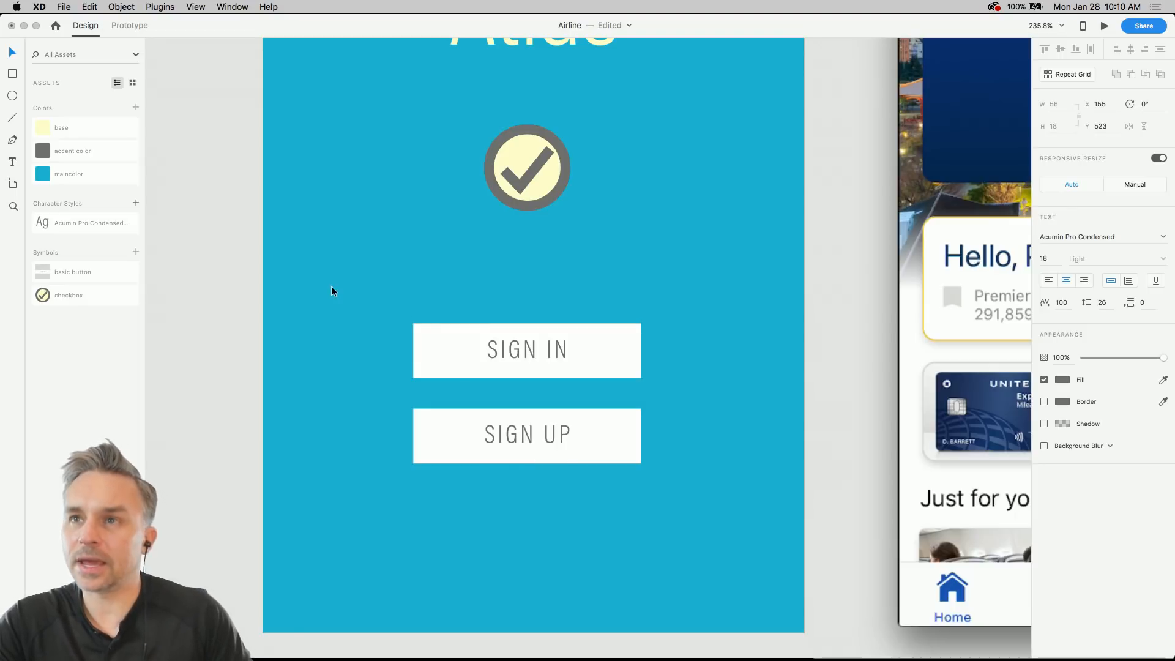
- Round the corners of the rectangle inside the SIGN UP button symbol to a radius of 3
left_click(457, 347)
left_click(467, 440)
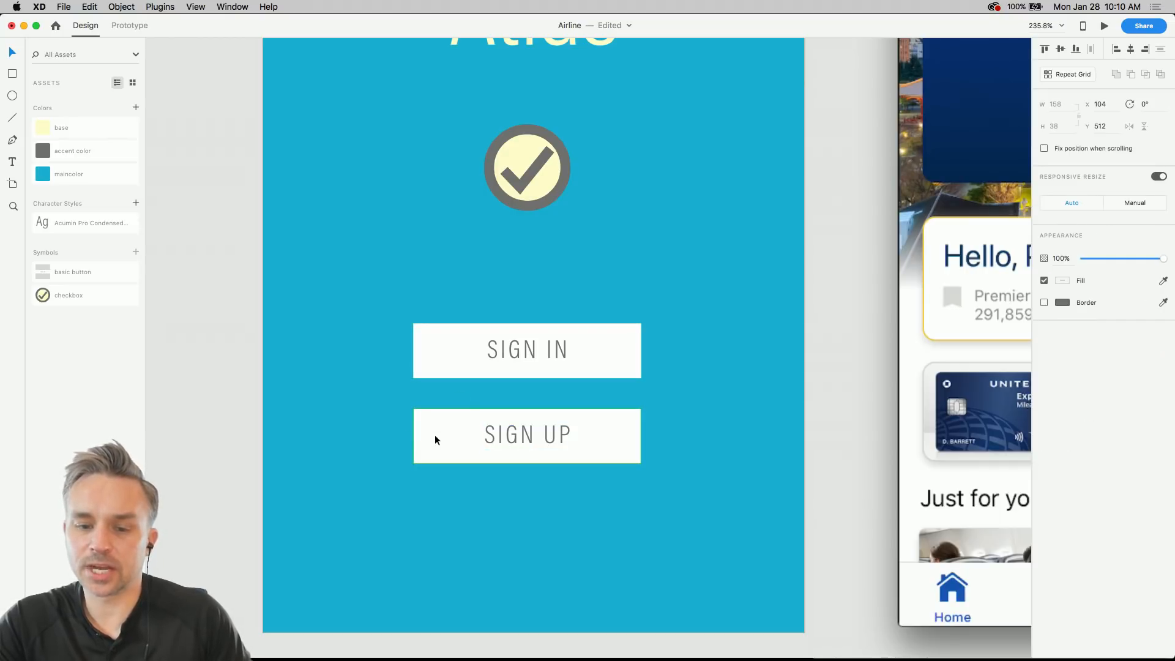
double_click(438, 431)
mouse_move(421, 416)
left_mouse_down()
mouse_move(438, 420)
mouse_move(416, 414)
left_mouse_up()
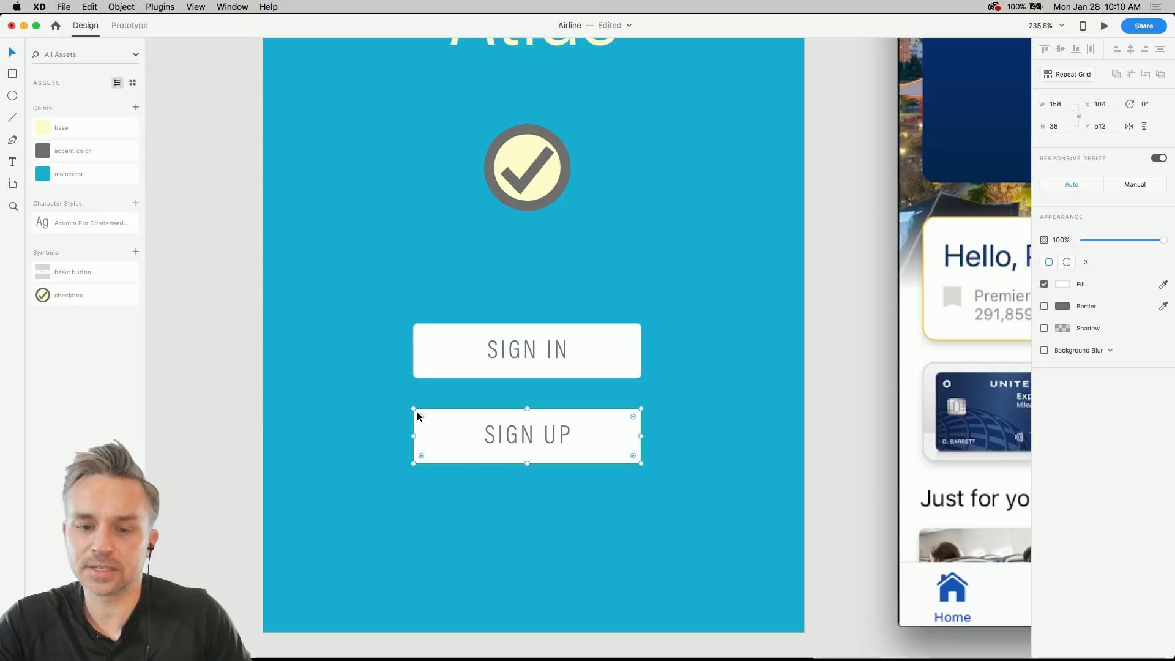
left_click(382, 380)
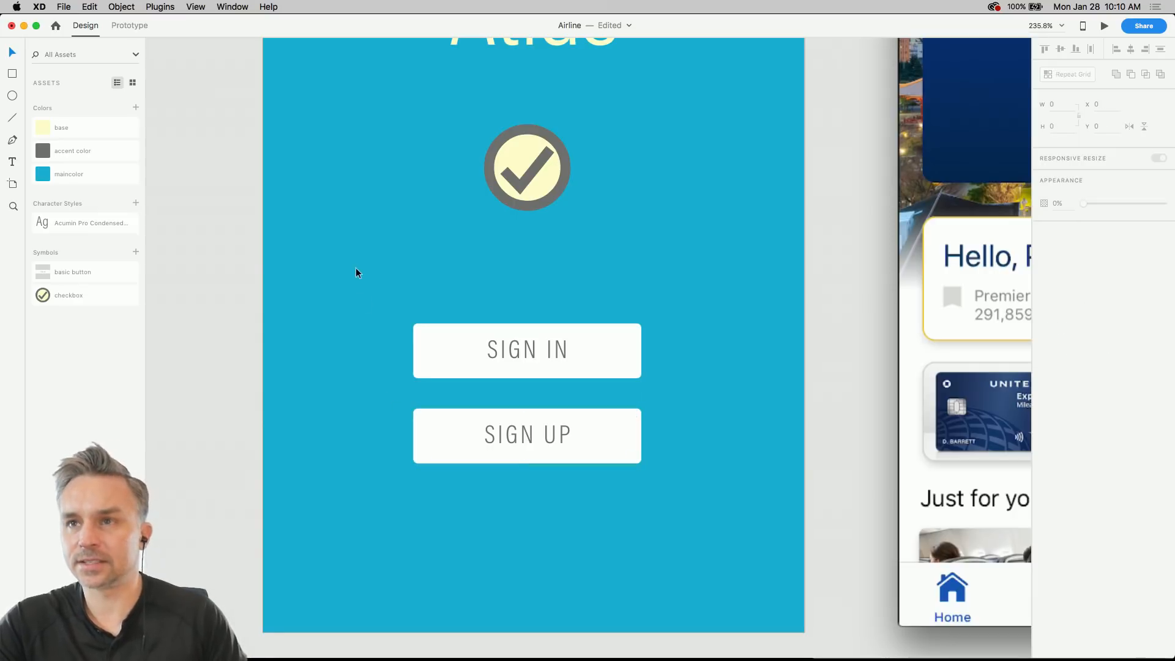
- Add a drop shadow with X 0, Y 3 and blur 6 to the rectangle inside the SIGN UP button symbol
left_click(440, 410)
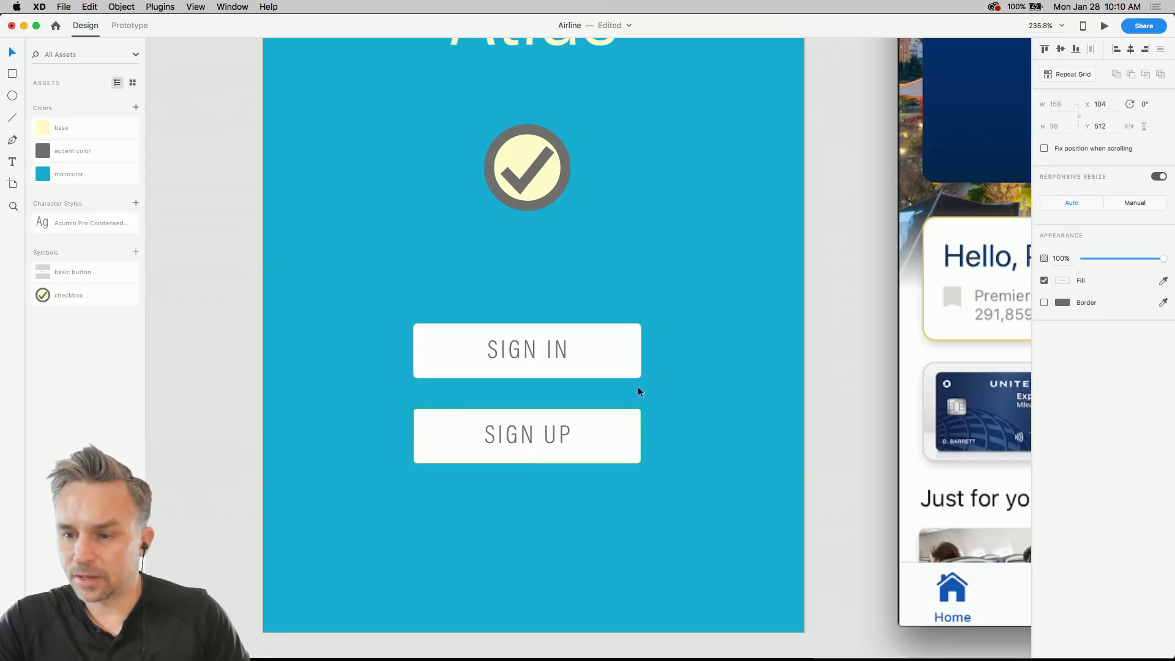
left_click(729, 386)
left_click(632, 424)
double_click(620, 435)
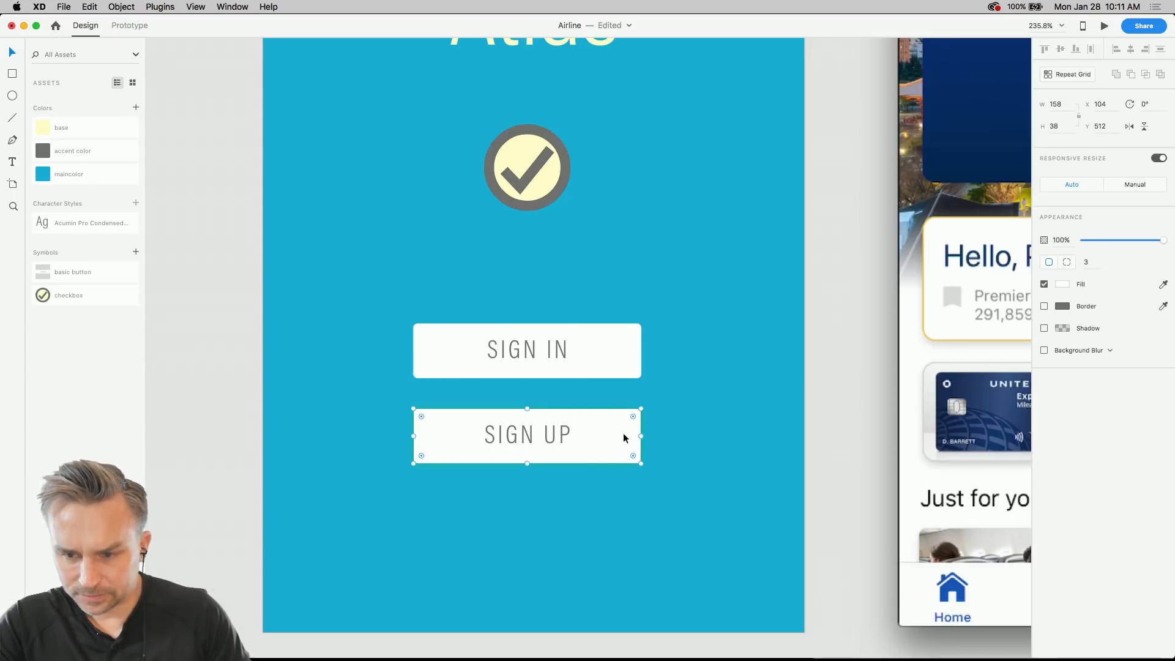
left_click(1042, 327)
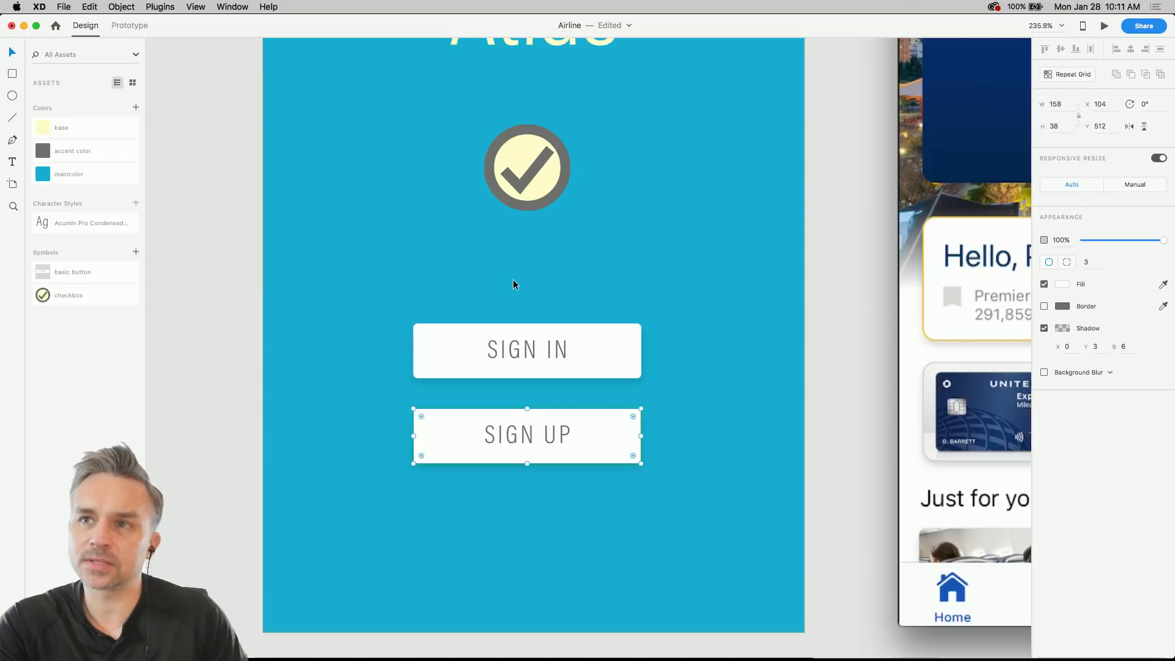
left_click(444, 267)
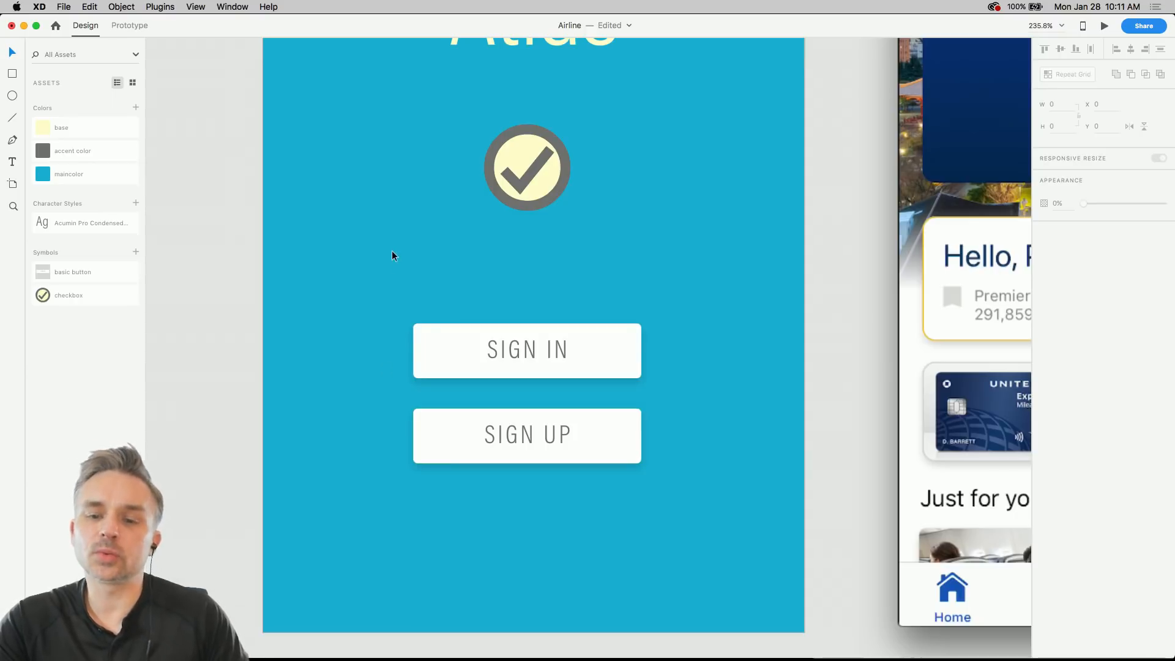
scroll(393, 249, "down", 5)
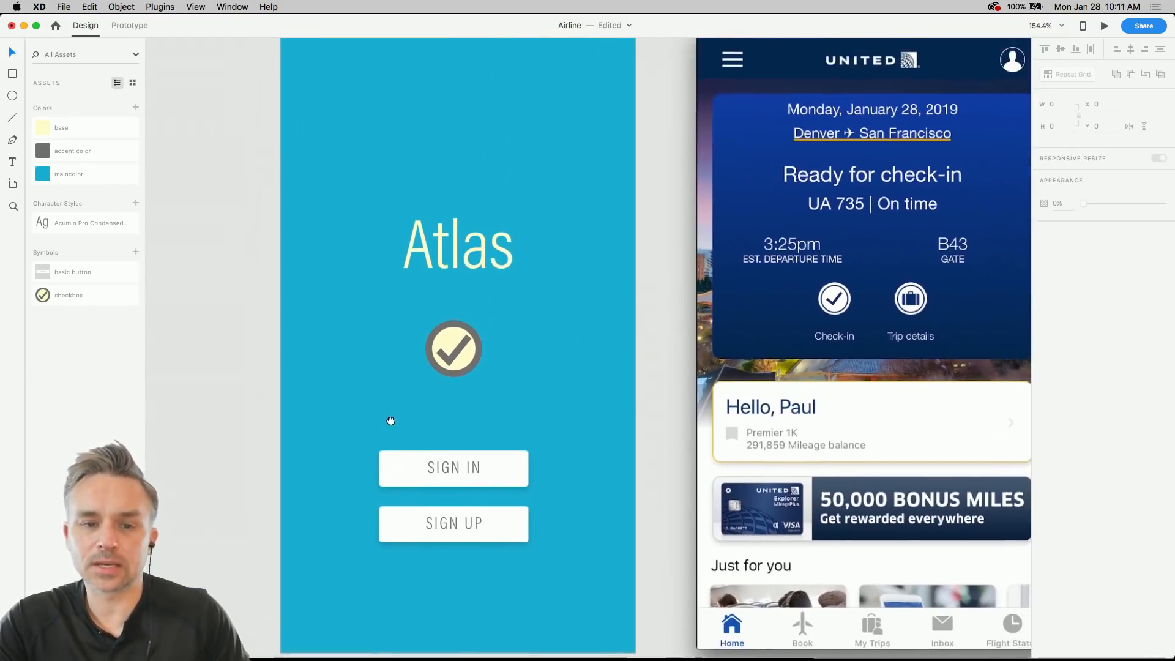
left_click(63, 7)
mouse_move(79, 46)
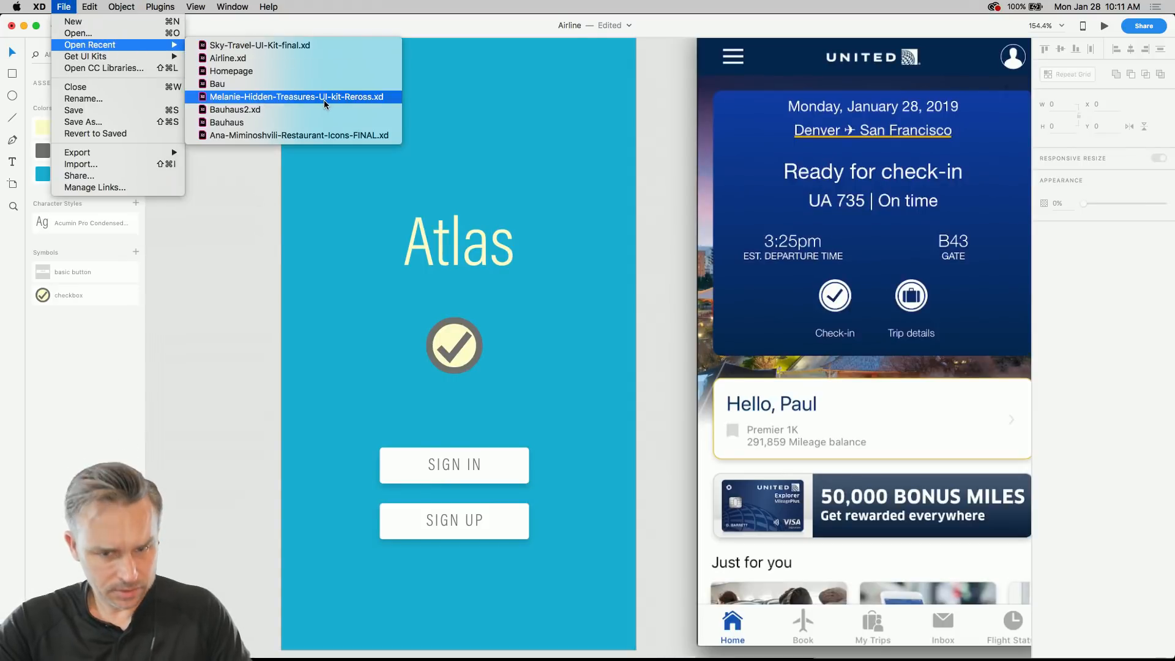
left_click(237, 278)
mouse_move(268, 659)
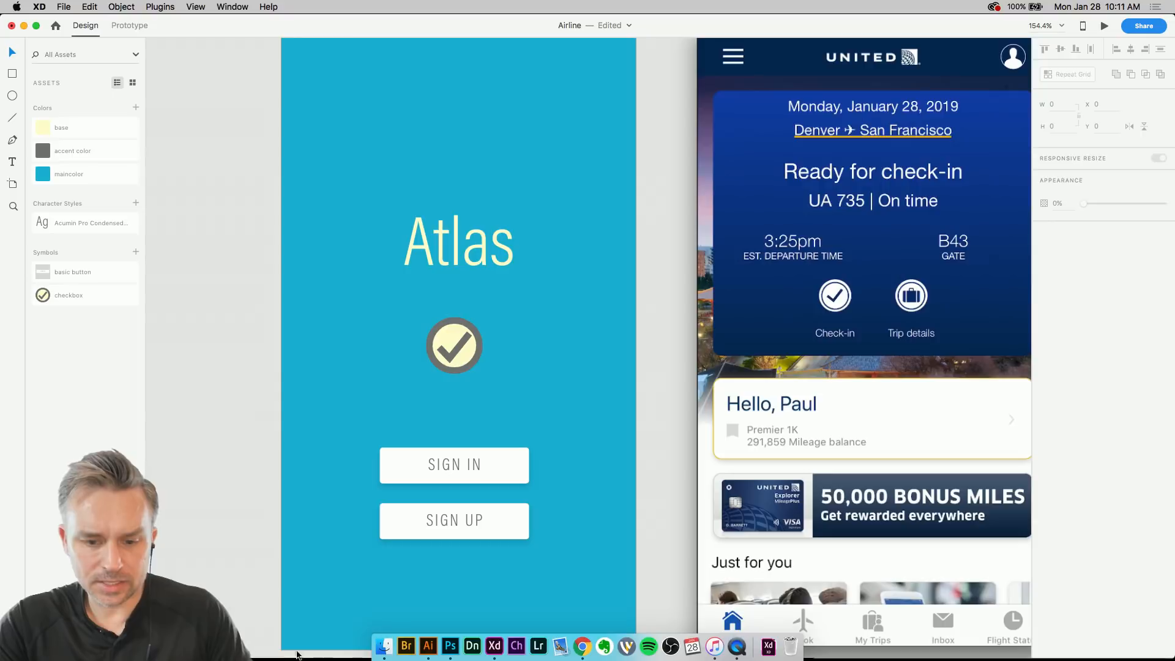
left_click(383, 646)
left_click_drag(224, 61, 276, 61)
left_click(192, 115)
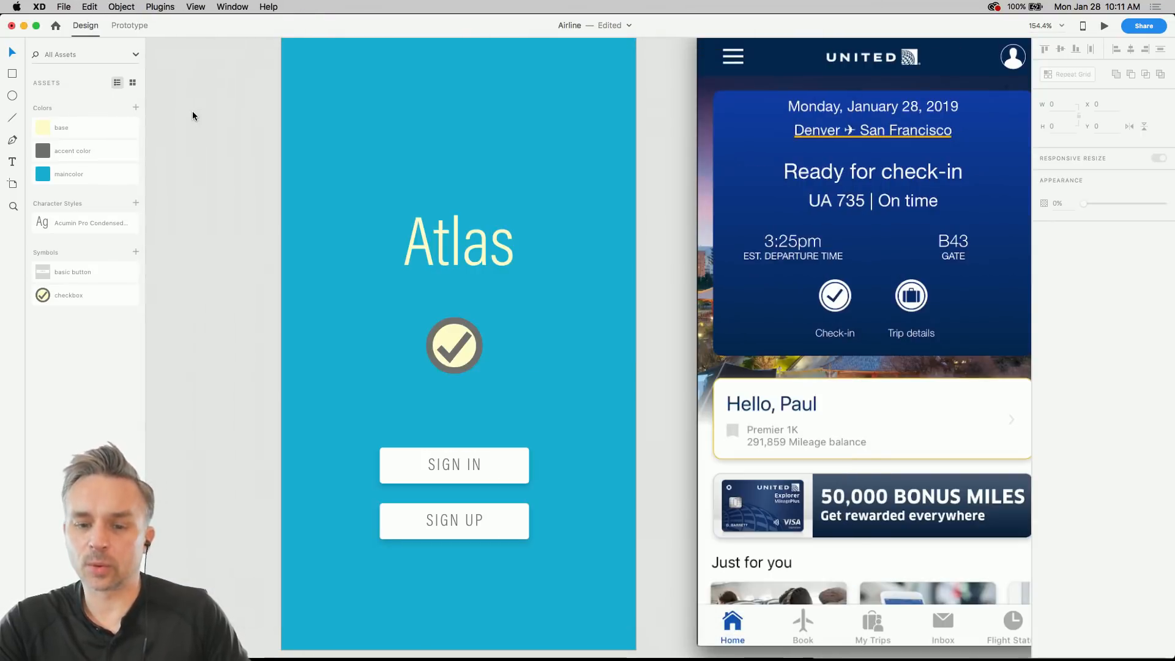
- Switch to Adobe Illustrator and bring up the icons.ai document containing the Atlas logo and line icons
scroll(329, 277, "down", 5)
left_click_drag(218, 193, 304, 197)
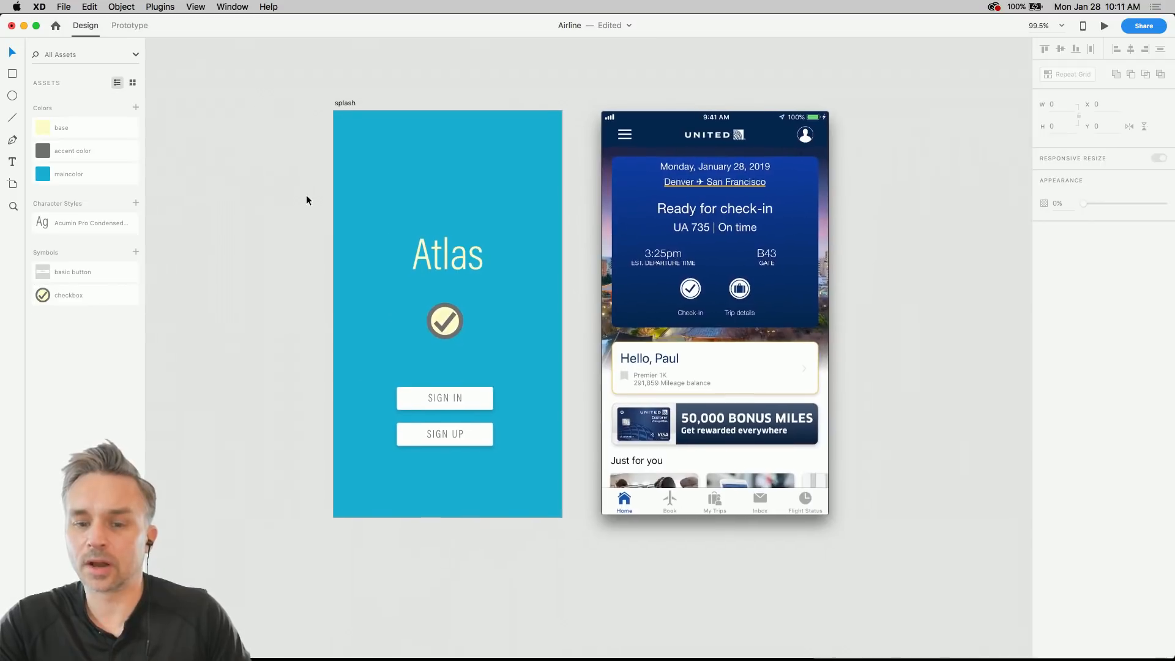
scroll(302, 196, "up", 5)
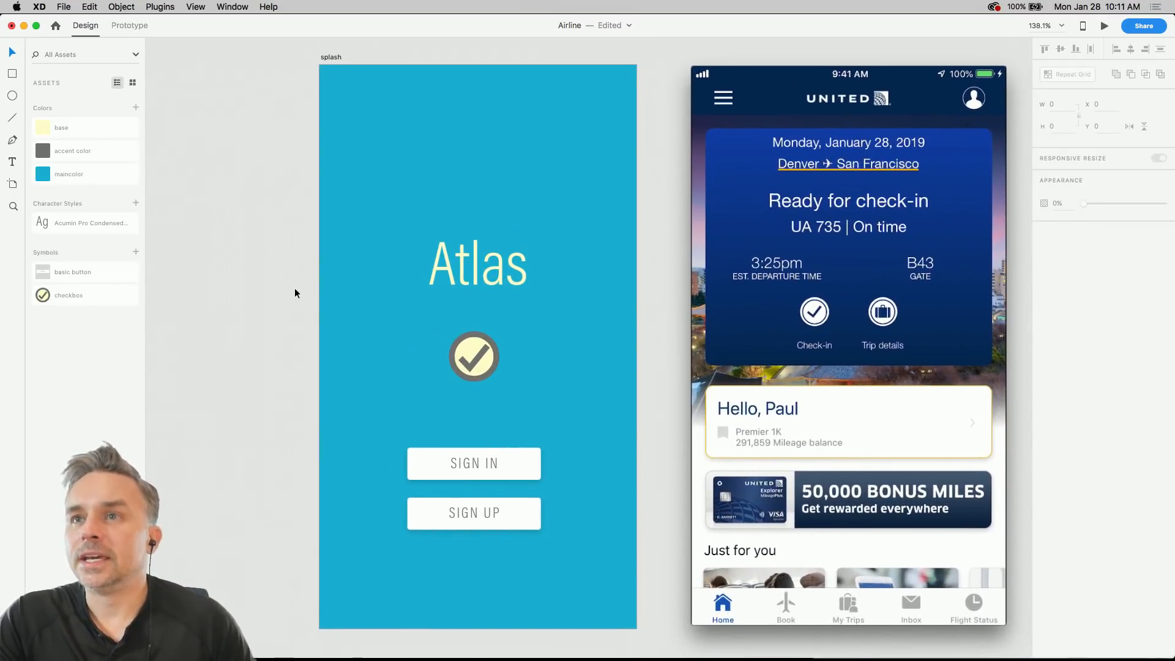
left_click(428, 646)
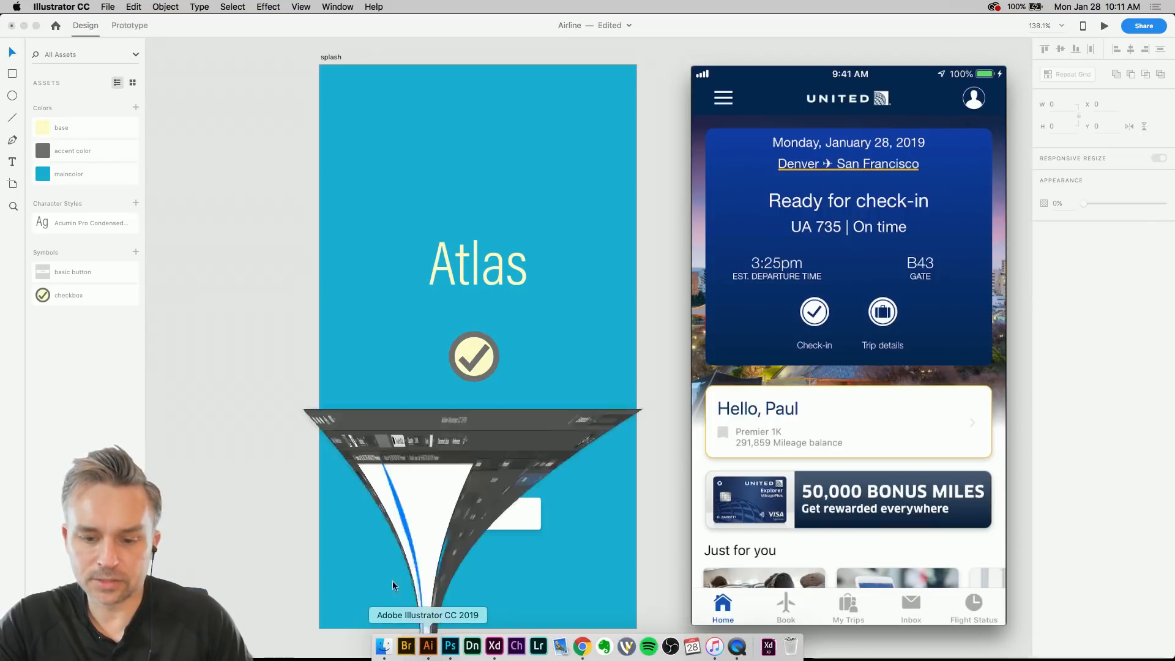
left_click_drag(325, 172, 401, 237)
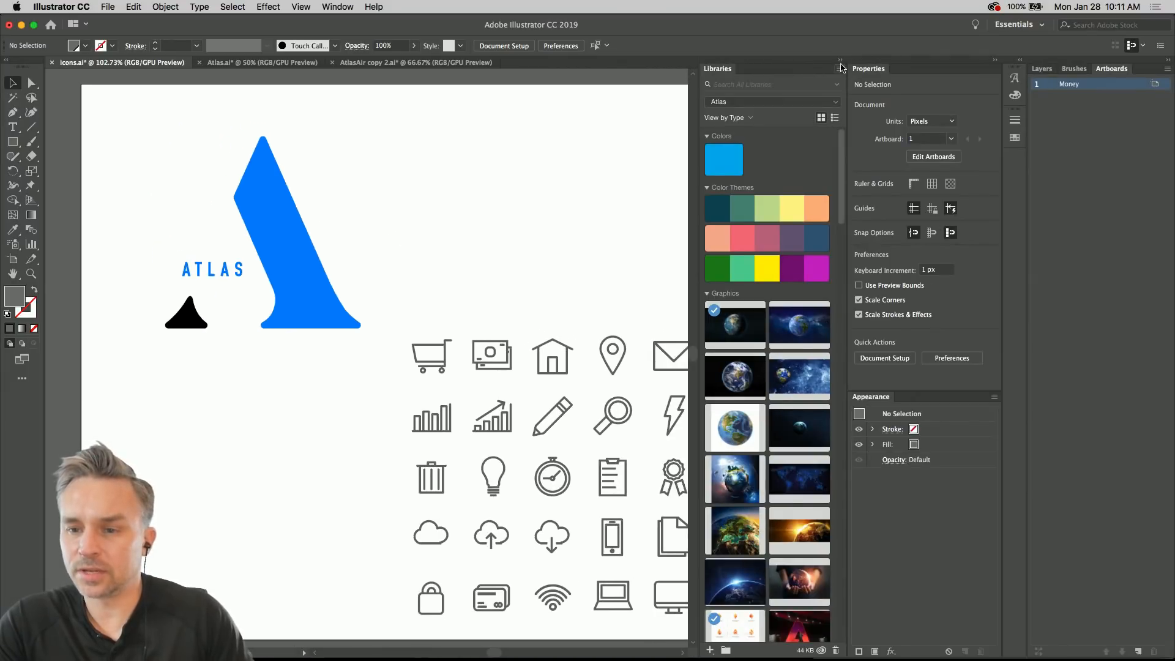
- Collapse the Libraries and Properties panels to icons to enlarge the workspace around the icons artboard
left_click(840, 61)
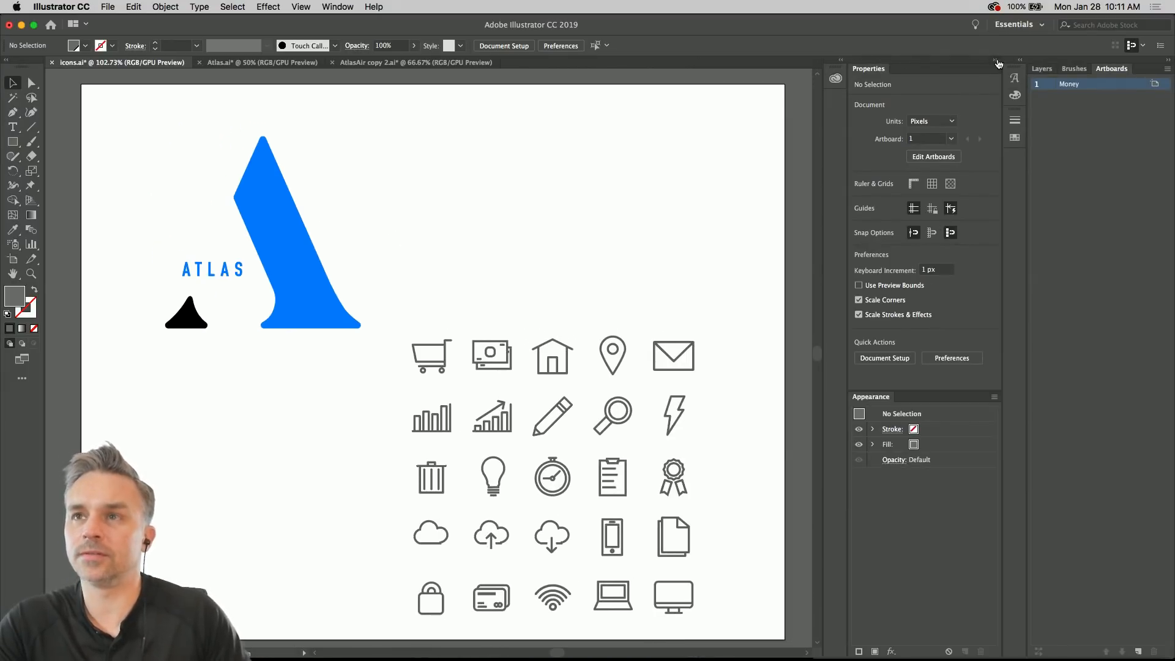
left_click(995, 61)
left_click_drag(477, 165, 532, 173)
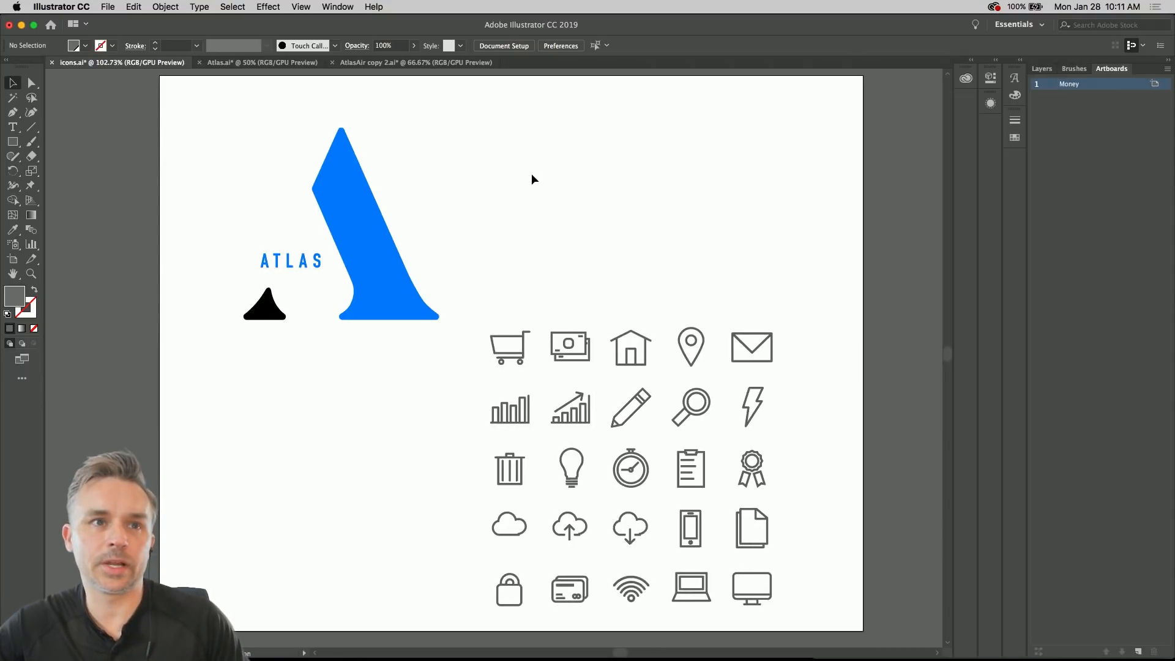
- Select the blue A shape, black shape and ATLAS lettering together, shift them slightly down, and copy them
left_click_drag(200, 142, 419, 388)
mouse_move(344, 180)
left_mouse_down()
mouse_move(375, 196)
mouse_move(337, 193)
left_mouse_up()
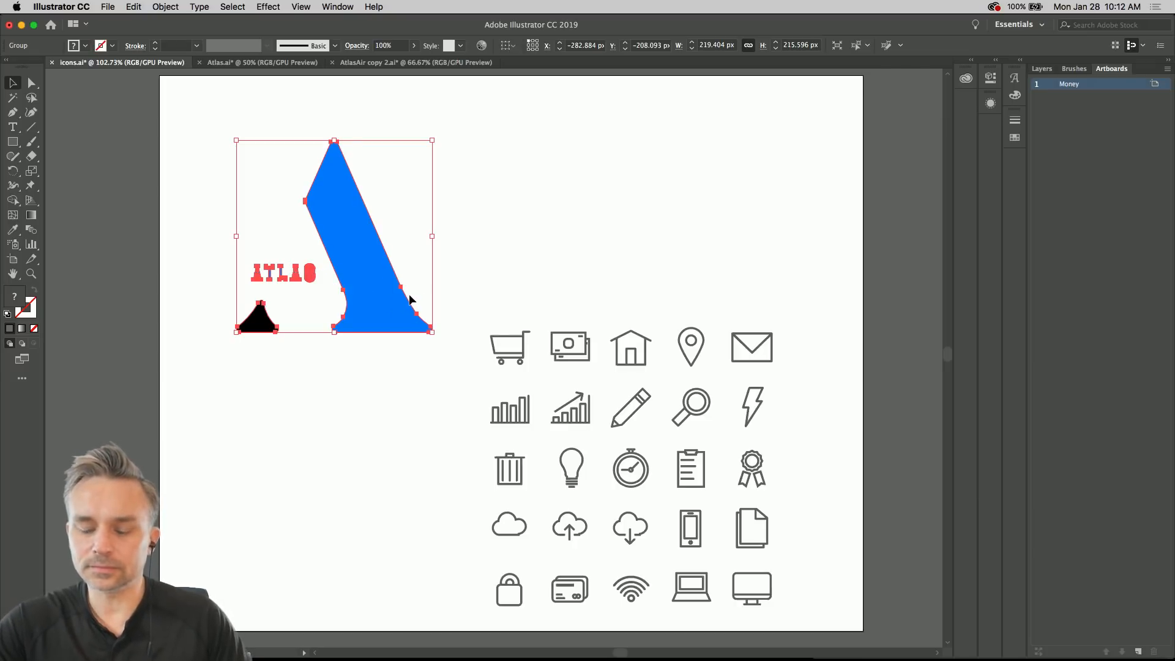
key("a")
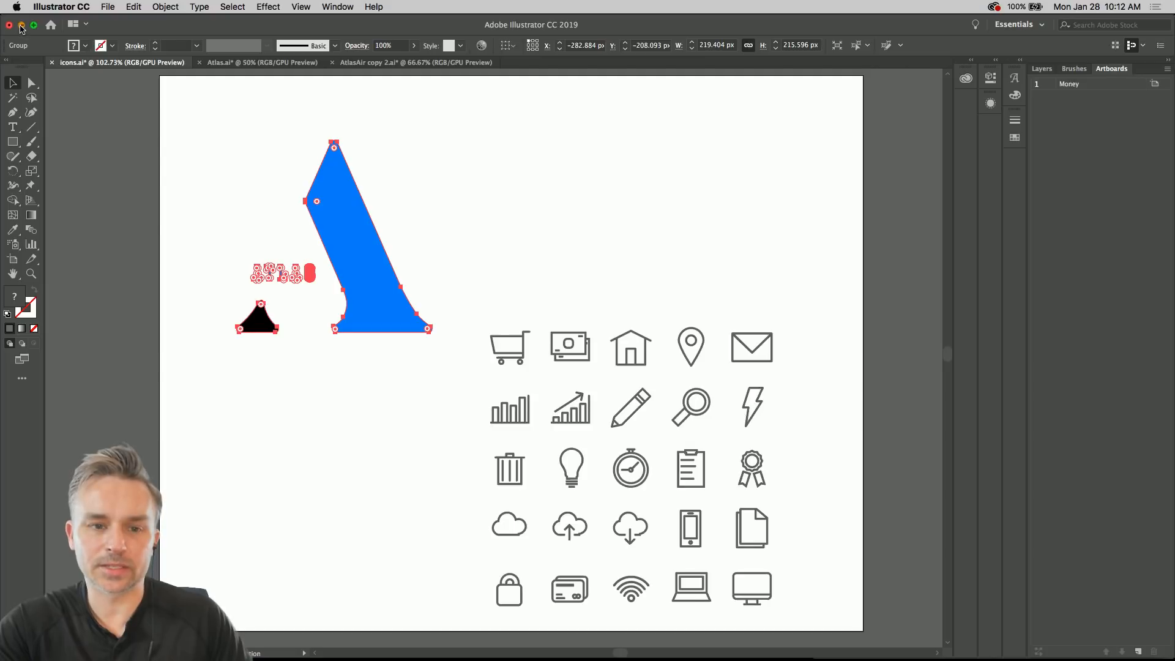
- Switch to Adobe XD, paste the copied Atlas artwork onto the splash artboard and move it up to X 91, Y 0
left_click(22, 25)
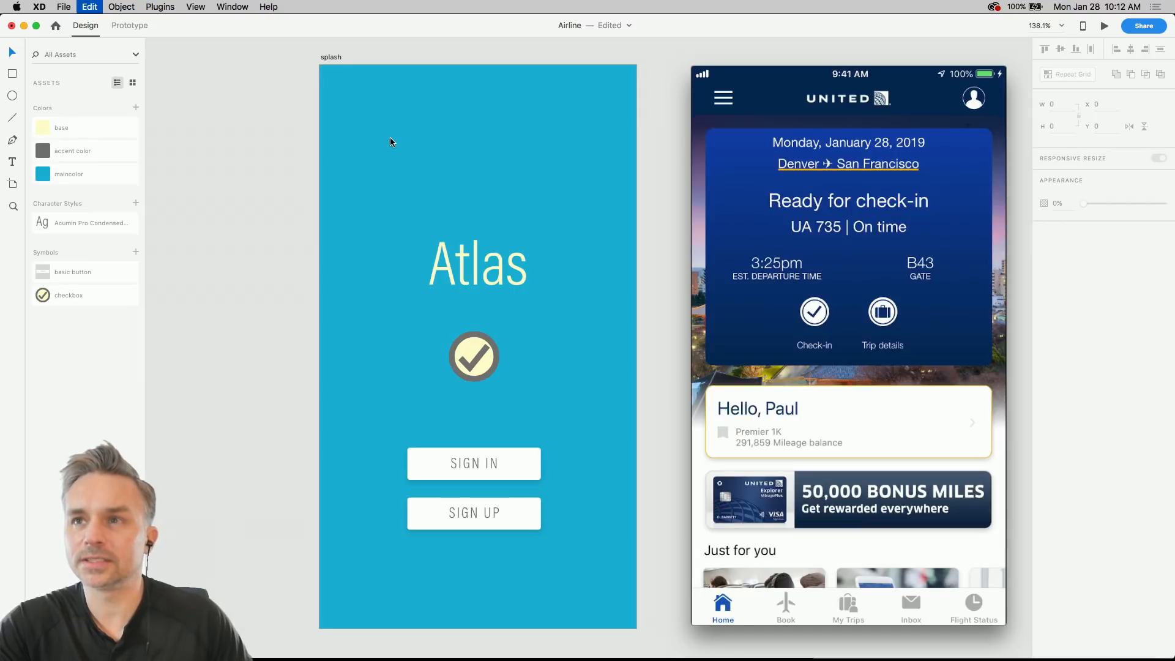
key("super+v")
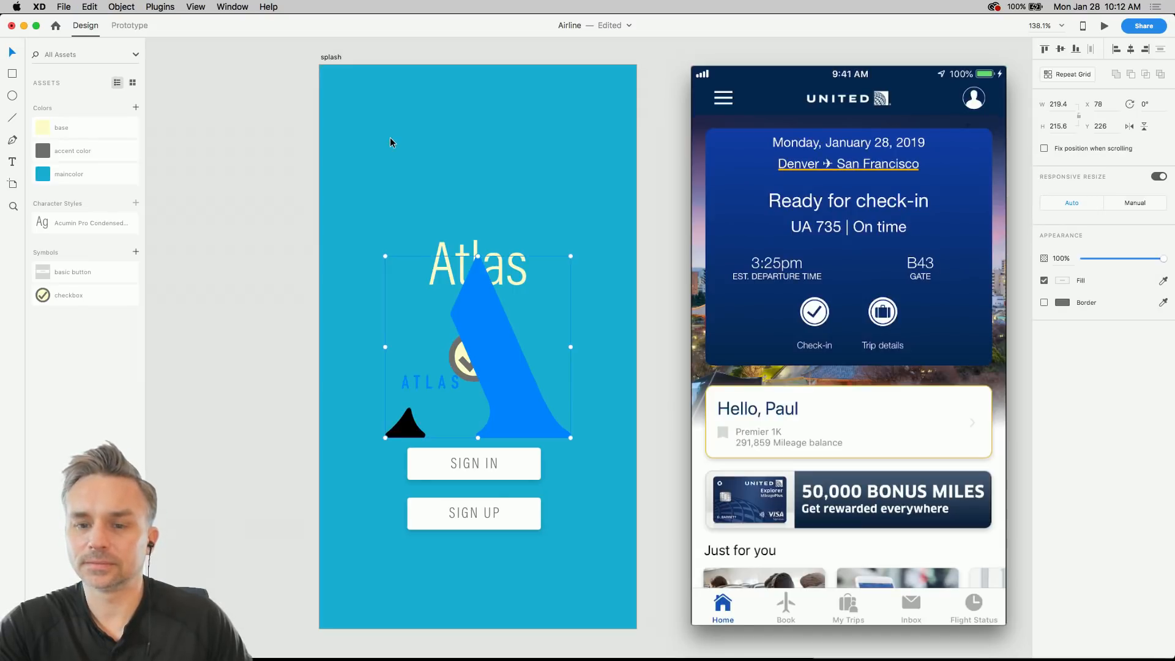
left_click_drag(533, 427, 534, 220)
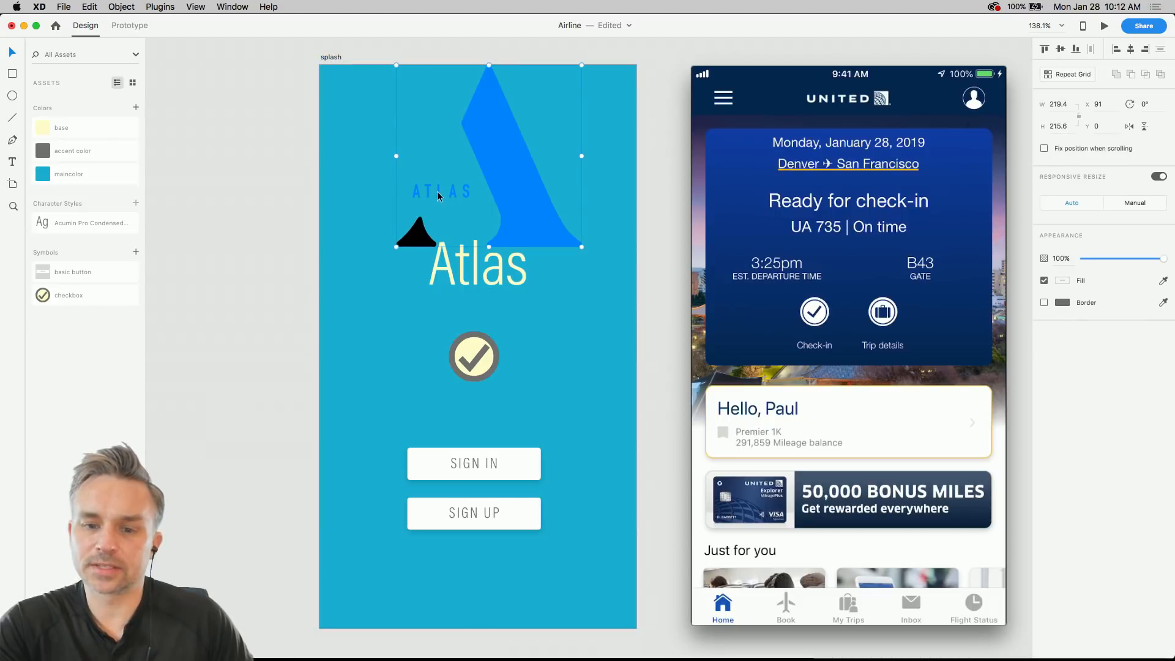
- Delete the pasted Atlas artwork from the splash artboard
left_click(272, 129)
left_click(508, 148)
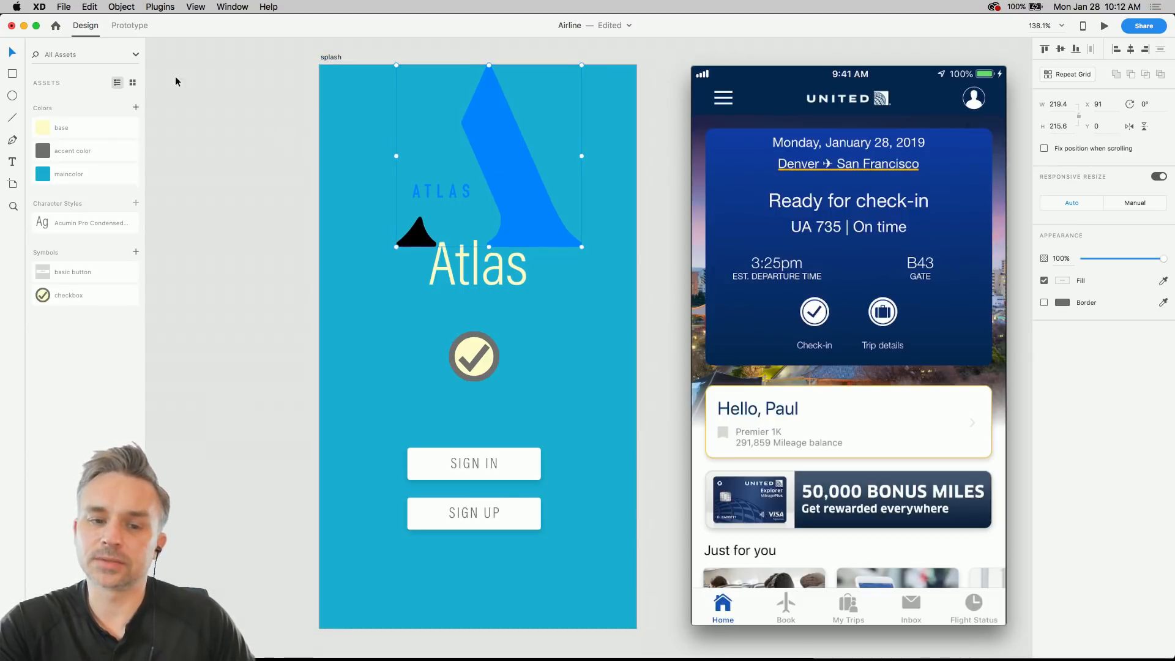
left_click_drag(397, 64, 460, 182)
left_click_drag(543, 207, 490, 184)
key("Delete")
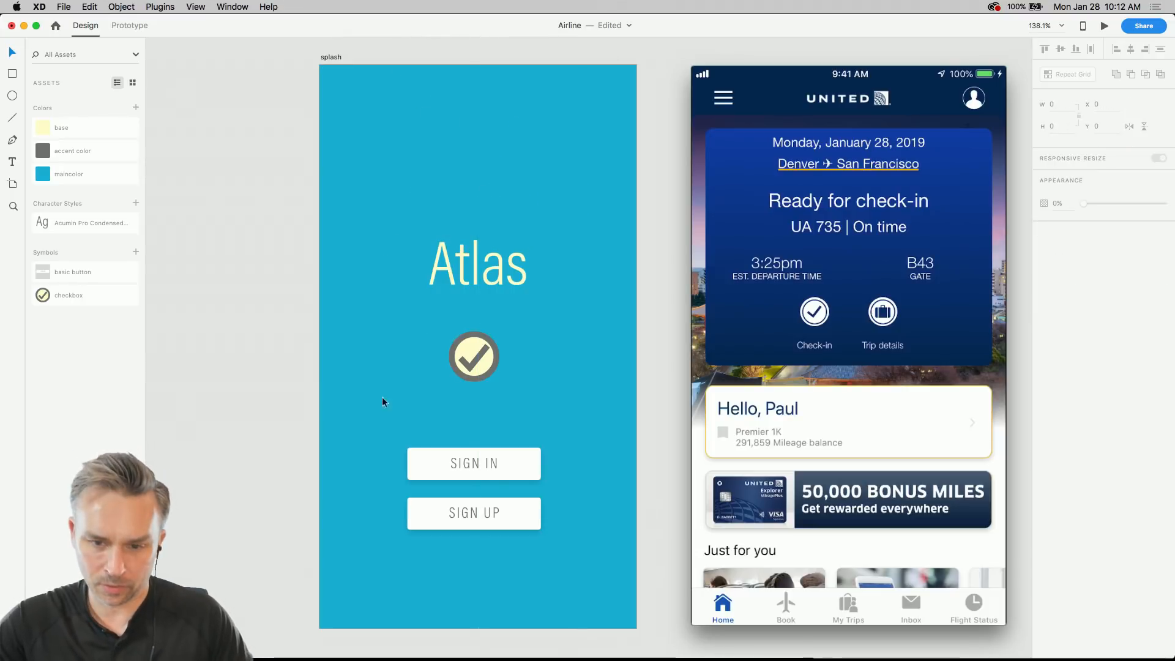
- Switch to Adobe Illustrator and bring up the Atlas.ai document with the Atlas Airlines brand layouts
mouse_move(383, 658)
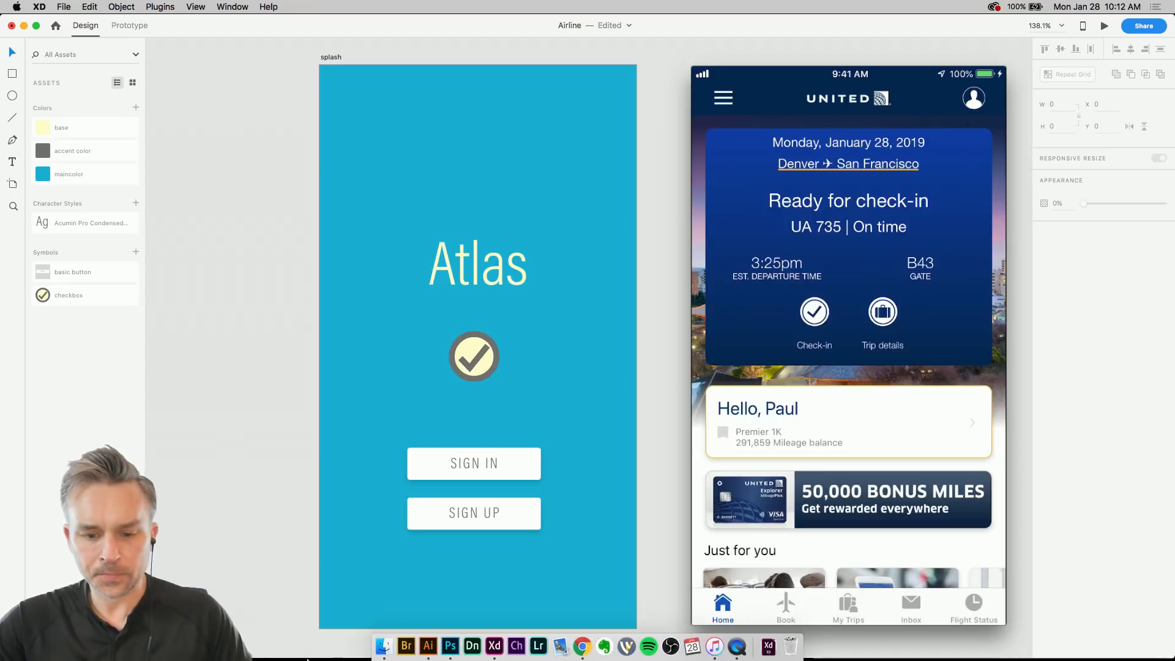
left_click(427, 648)
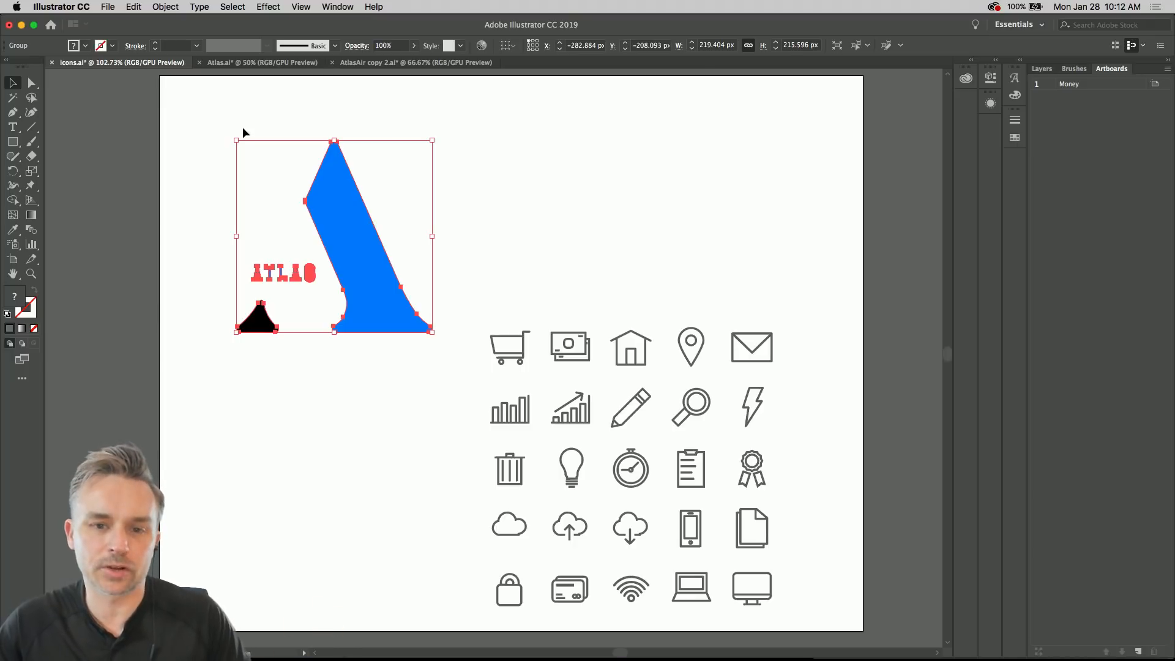
left_click(232, 66)
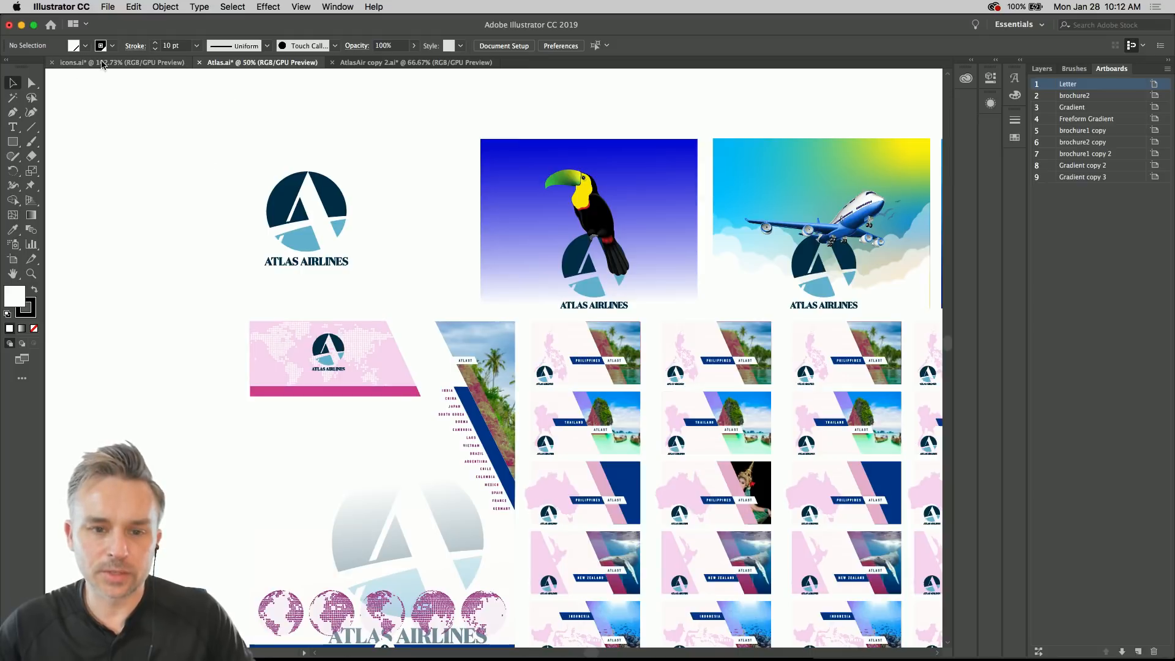
left_click(102, 64)
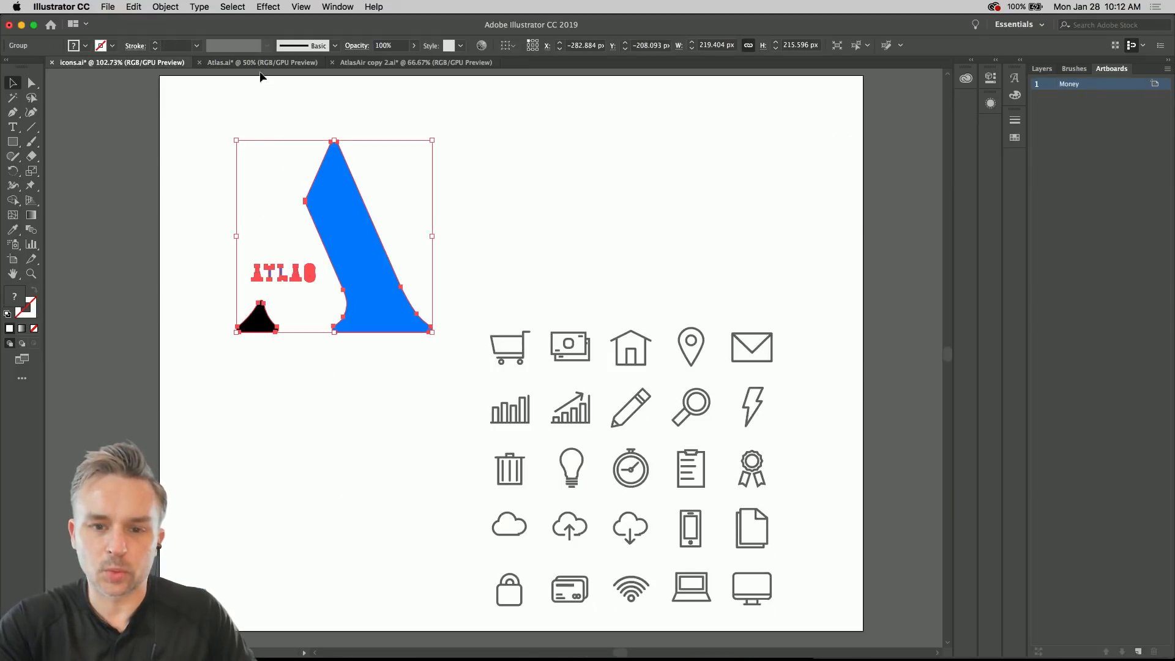
left_click(260, 64)
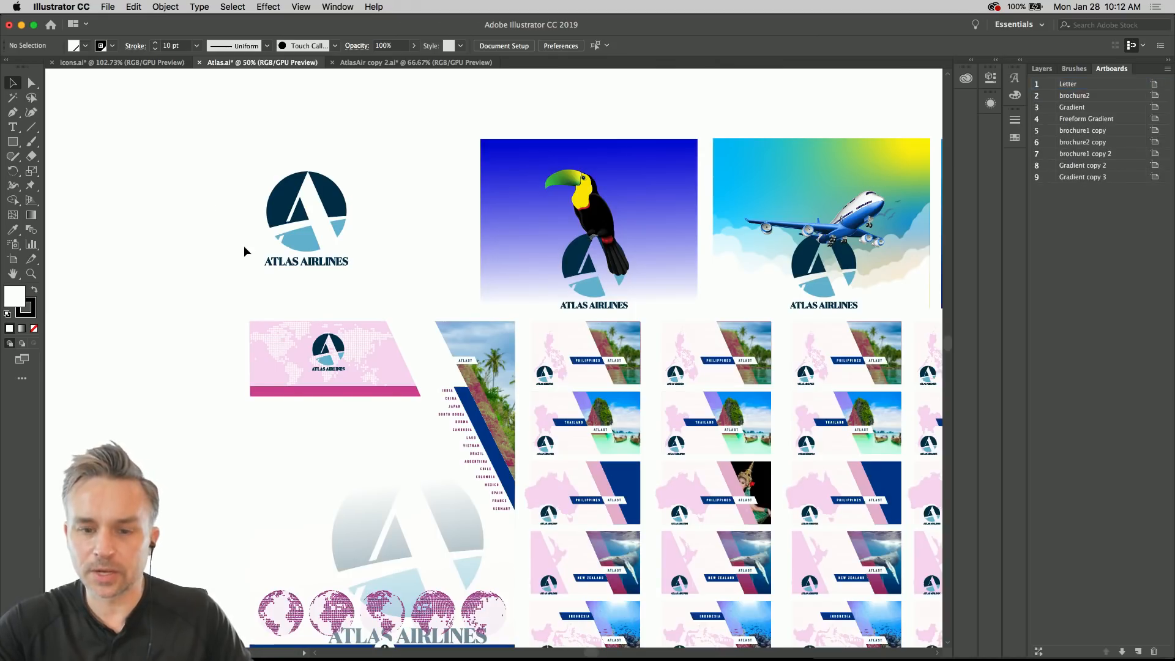
- Select the standalone ATLAS AIRLINES logo group beside the toucan artboard and expand its properties to show all quick actions
scroll(245, 243, "up", 4)
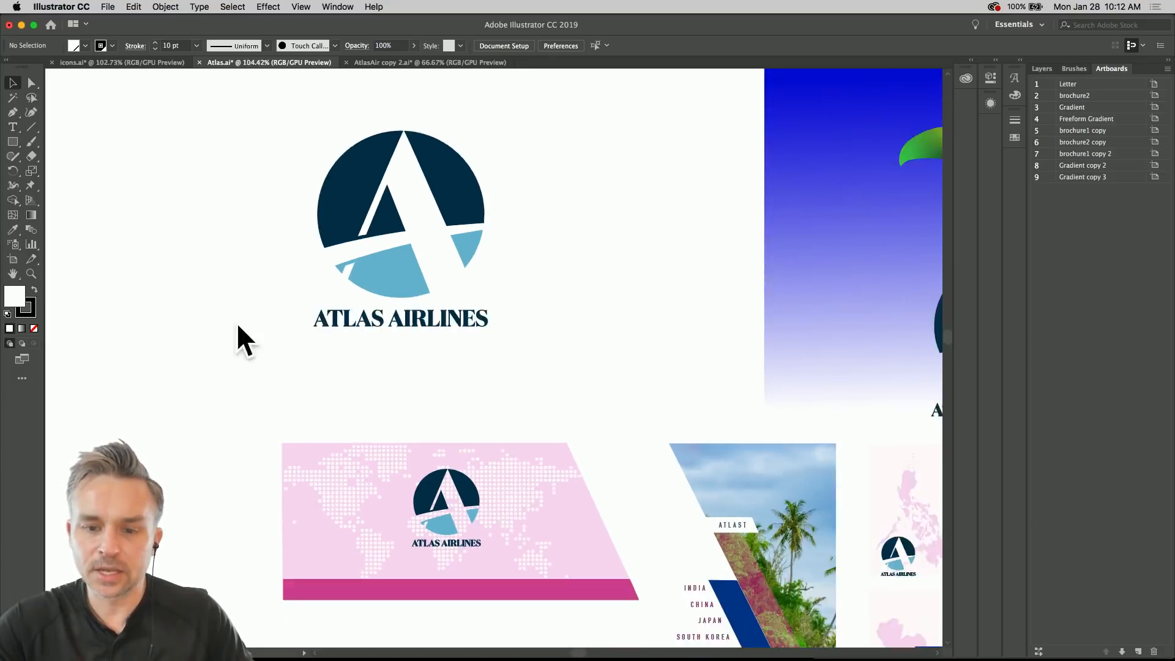
scroll(236, 322, "down", 2)
scroll(545, 343, "right", 3)
scroll(545, 343, "down", 3)
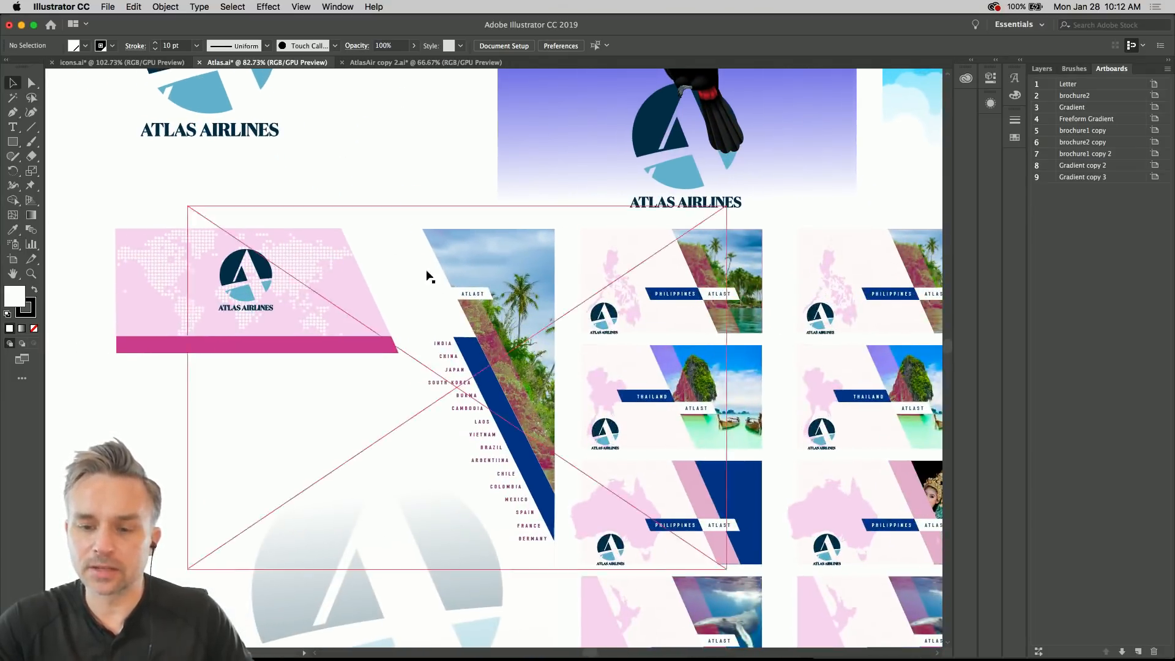
left_click_drag(403, 200, 487, 336)
left_click(262, 184)
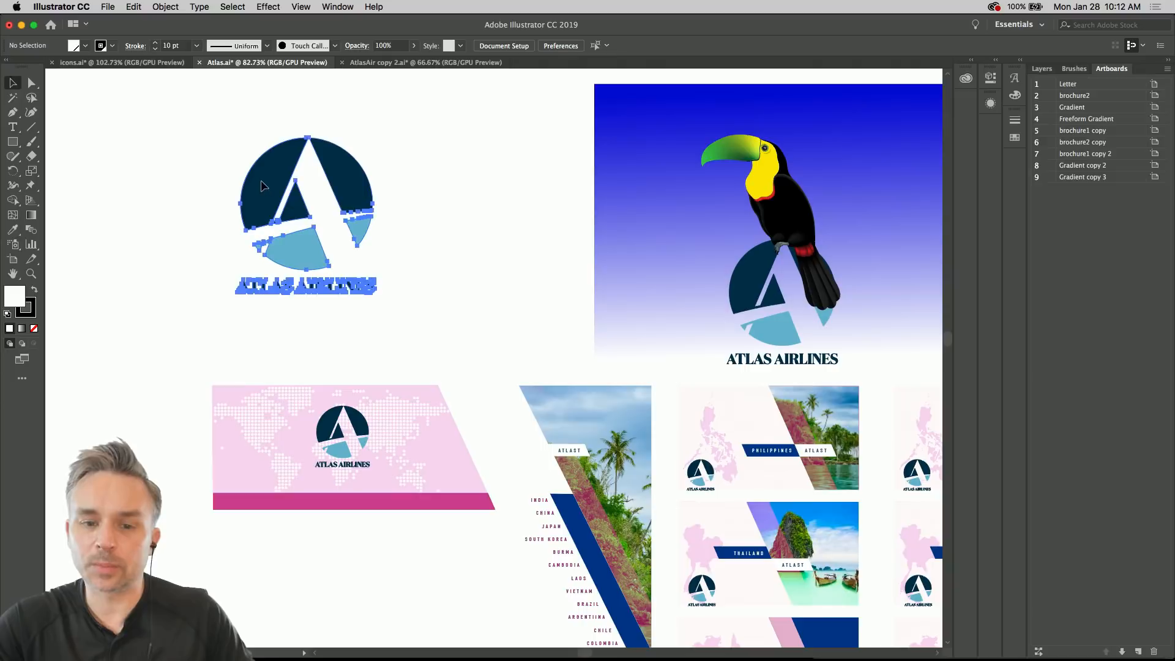
left_click(996, 63)
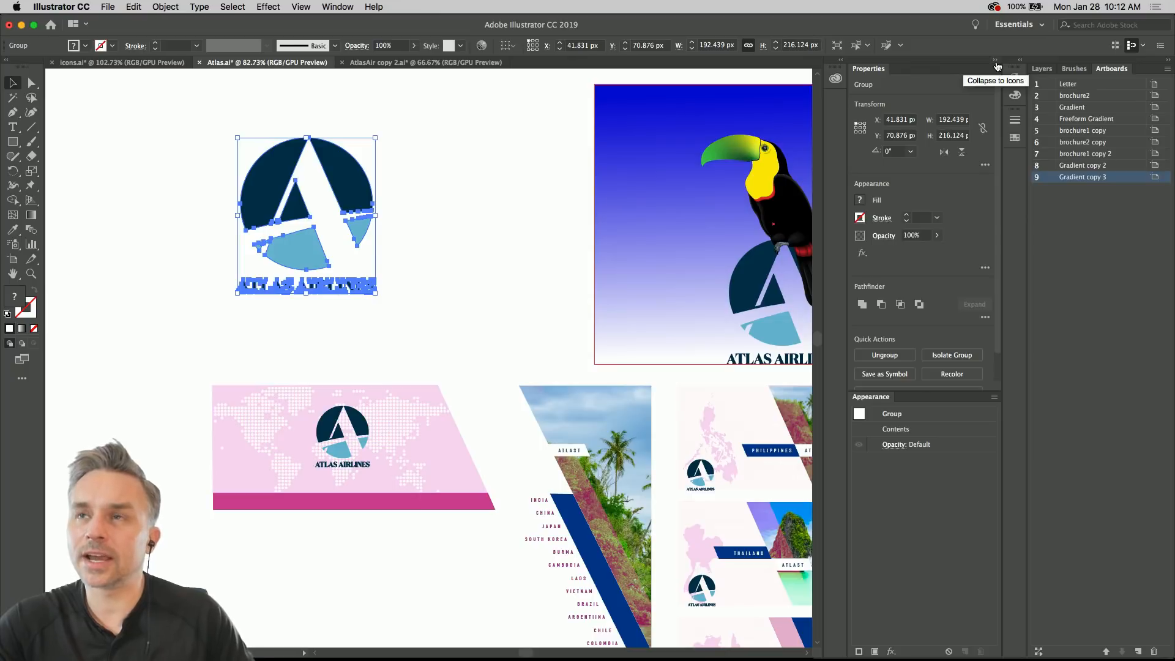
double_click(947, 399)
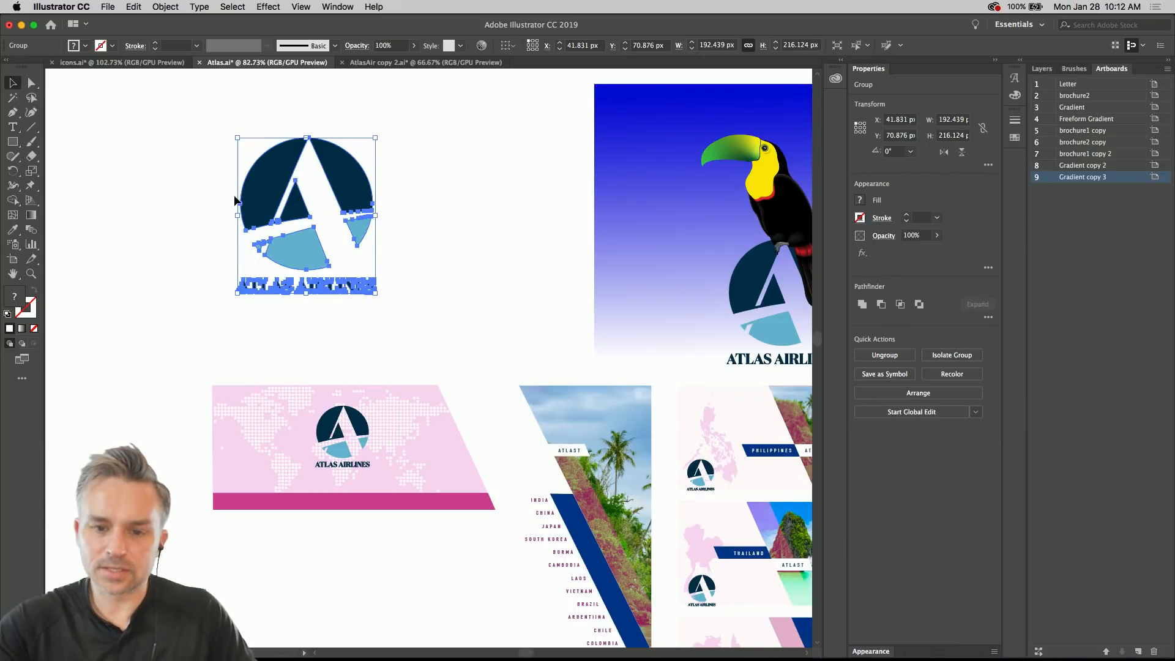
- Examine the ATLAS AIRLINES logo up close and its copies across the artboards of Atlas.ai
key("super+0")
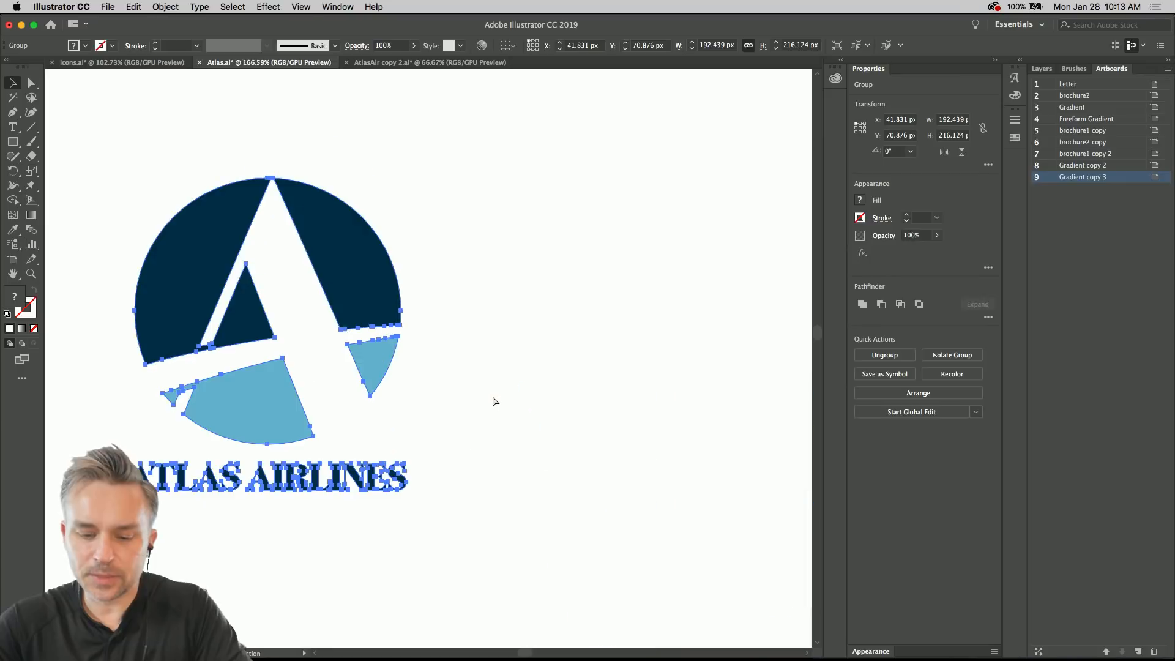
key("super+shift+b")
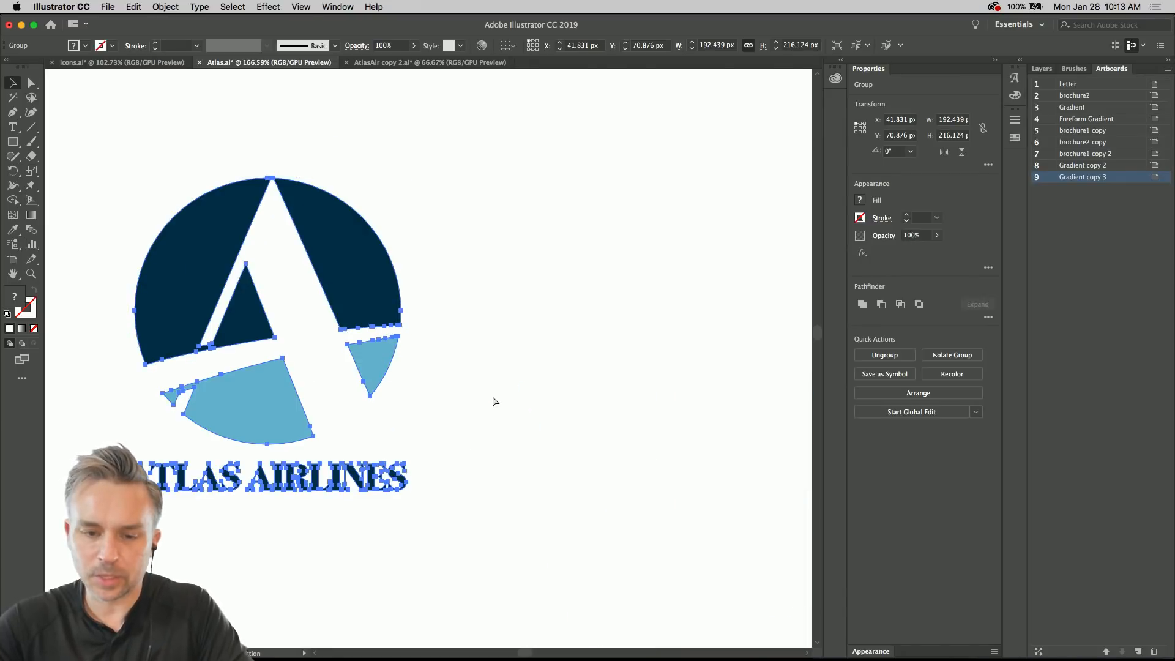
key("super+minus")
key("super+minus")
key("super+minus")
key("super+minus")
key("super+minus")
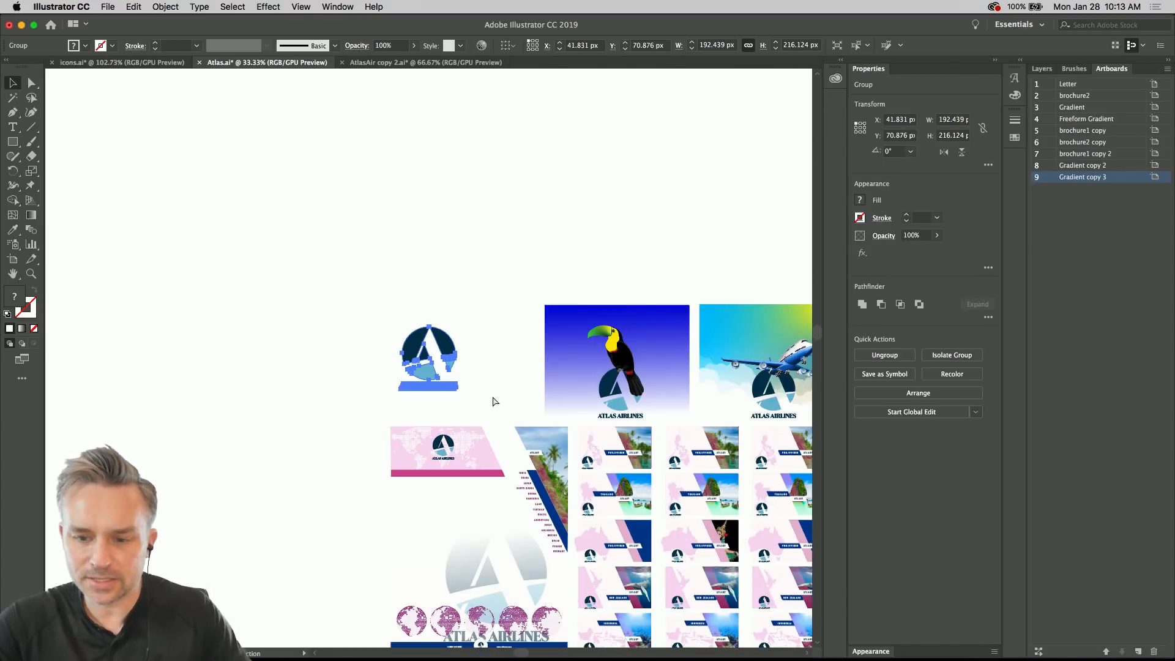
key("super+minus")
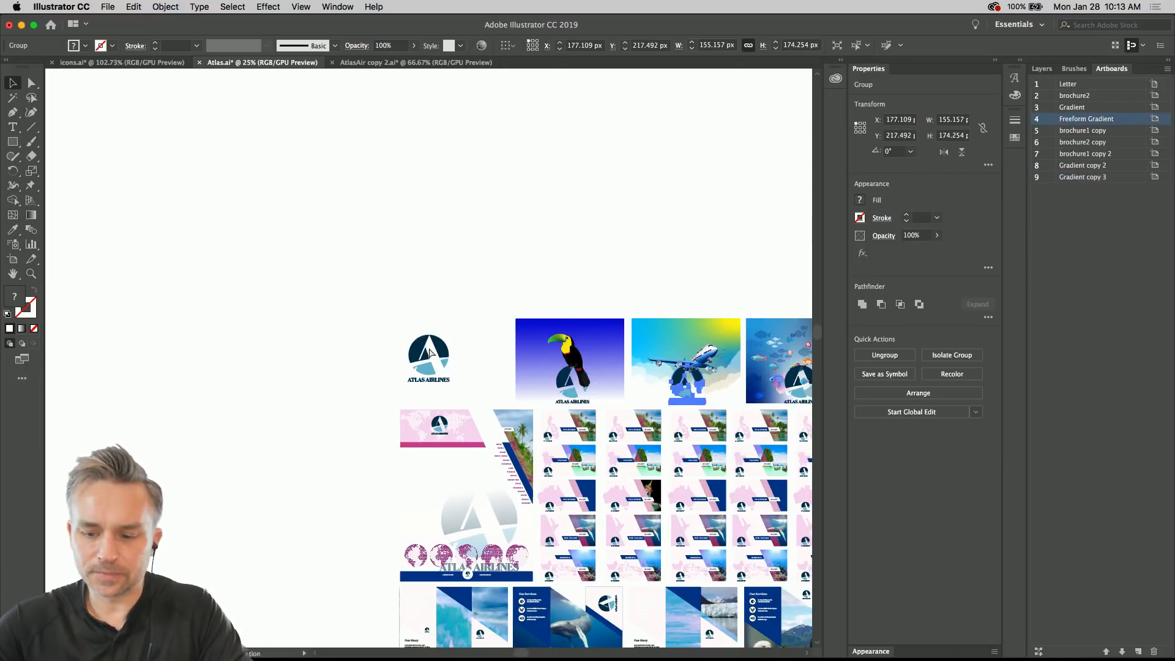
key("super+1")
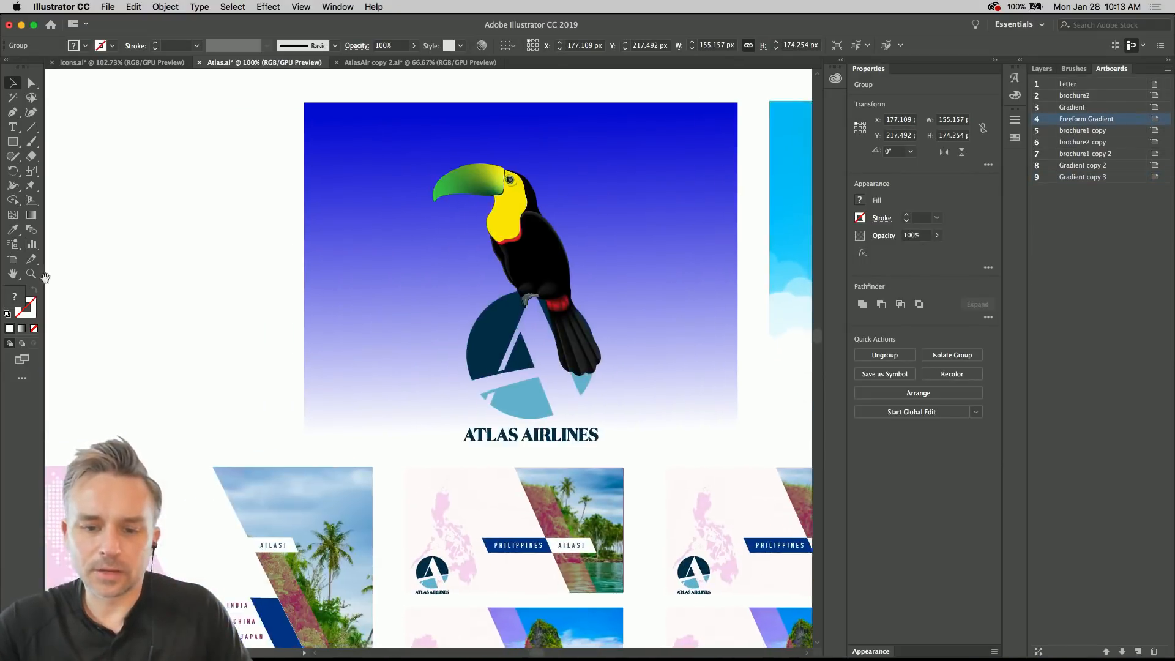
- Start a Global Edit on the standalone ATLAS AIRLINES logo and review the matching copies in the neighbouring layouts
scroll(359, 269, "left", 10)
left_click(434, 214)
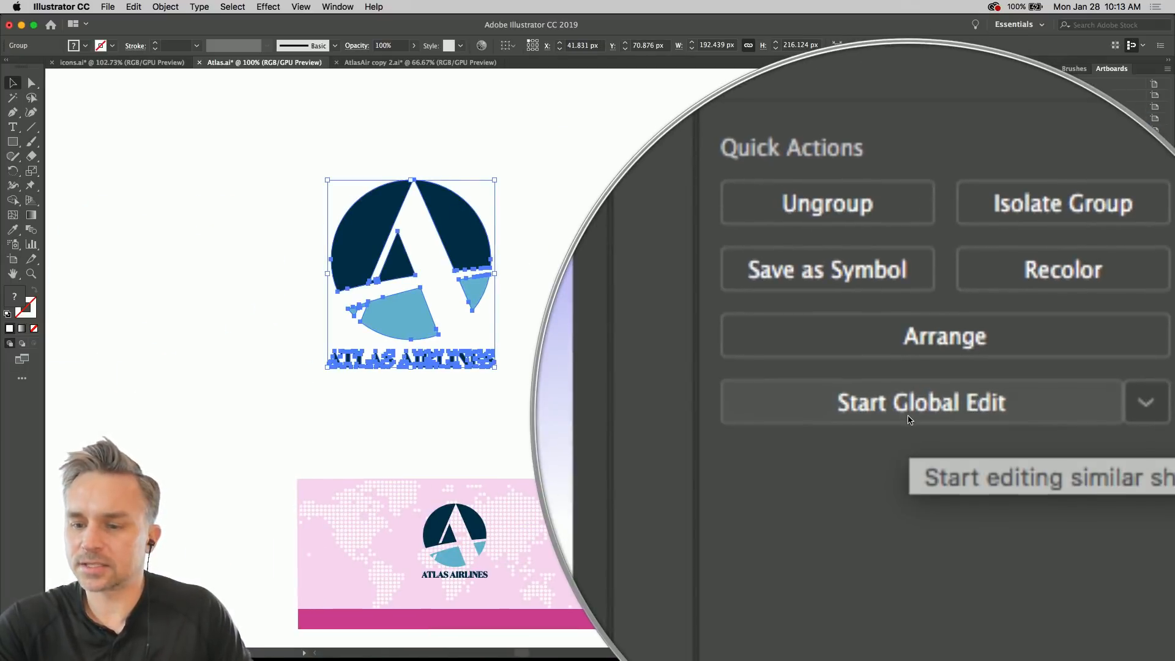
left_click(908, 419)
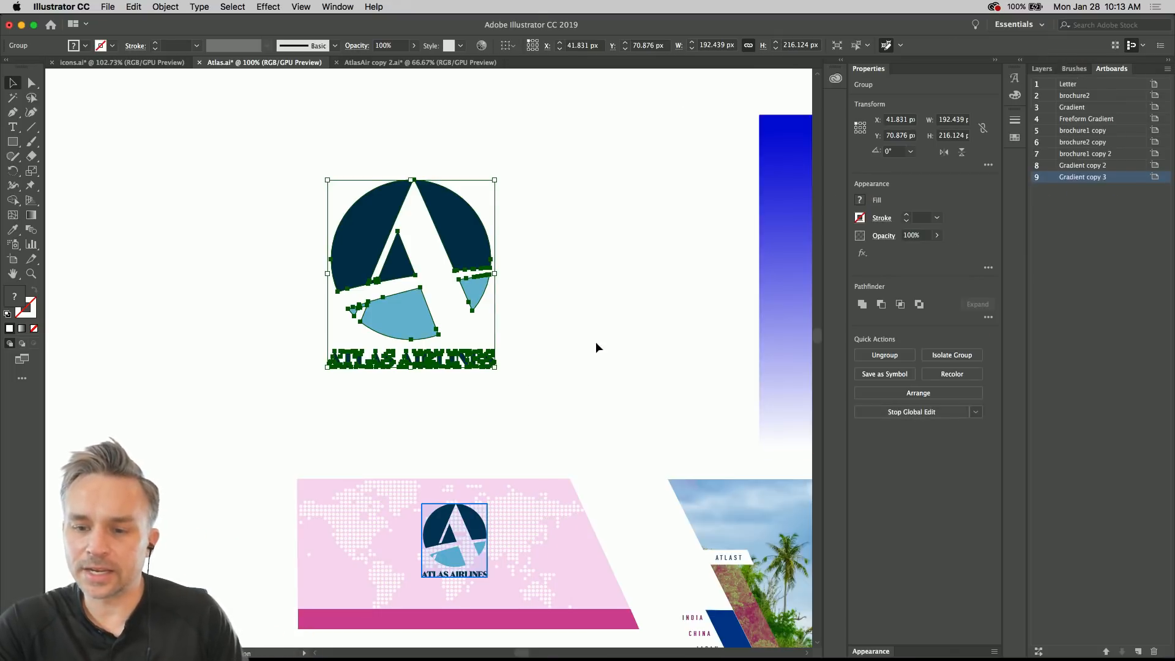
scroll(249, 367, "down", 5)
scroll(249, 367, "right", 5)
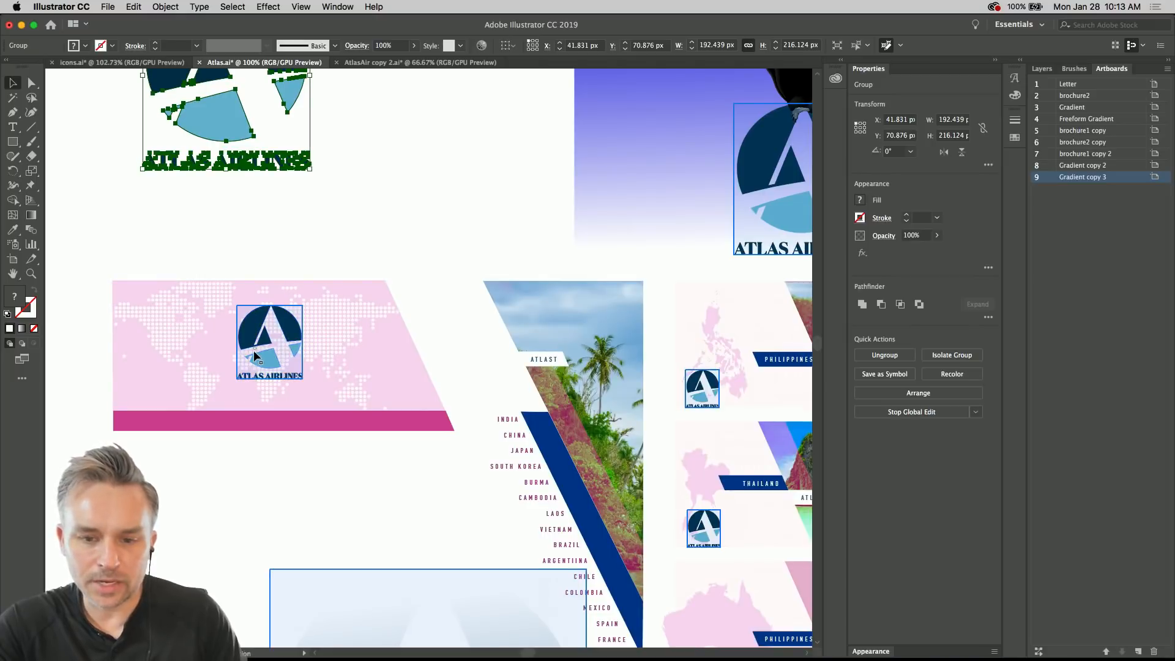
left_click_drag(395, 254, 362, 336)
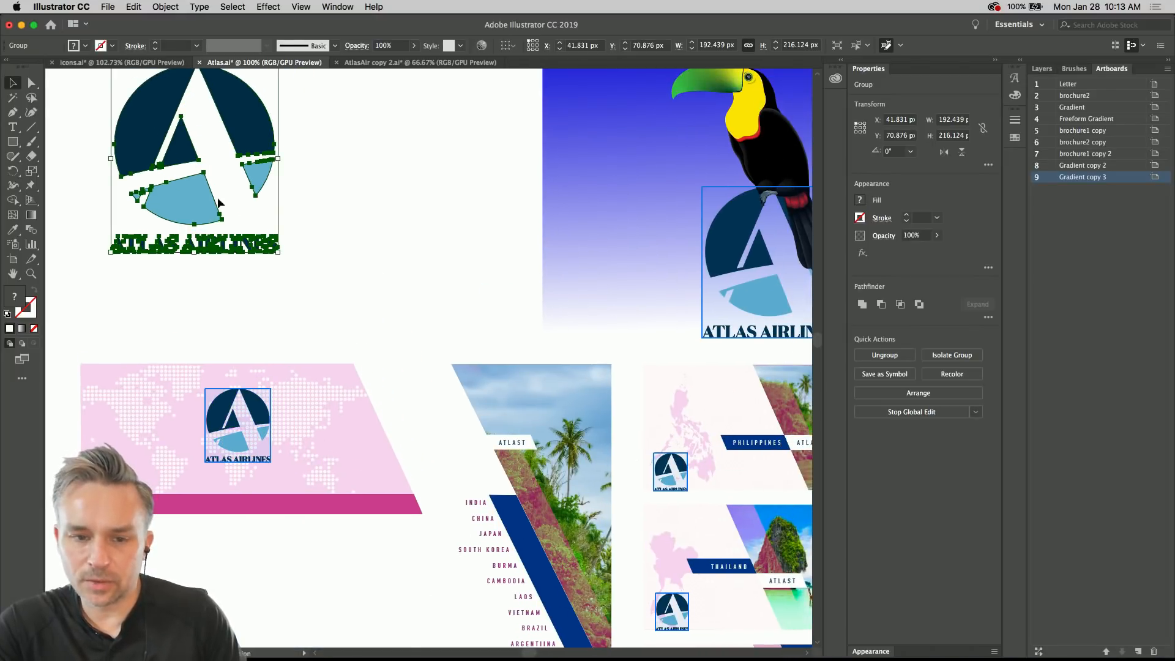
left_click_drag(263, 206, 307, 243)
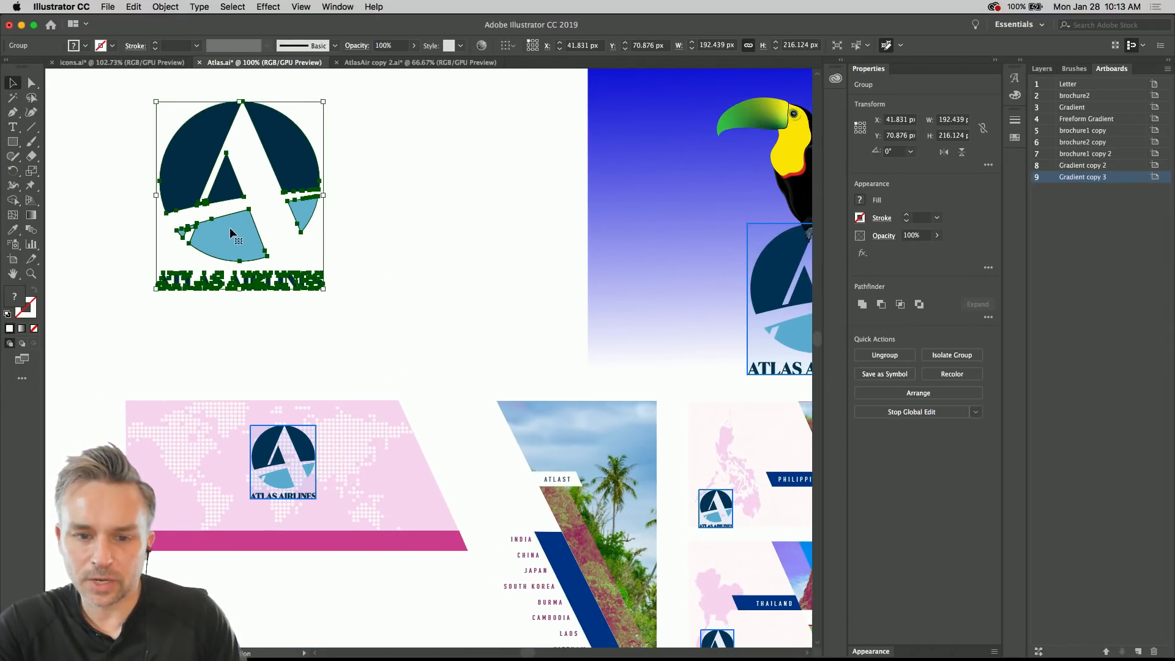
- Fill the light-blue lower shapes inside the standalone logo with yellow across all its copies and exit isolation mode
double_click(233, 244)
left_click(234, 244)
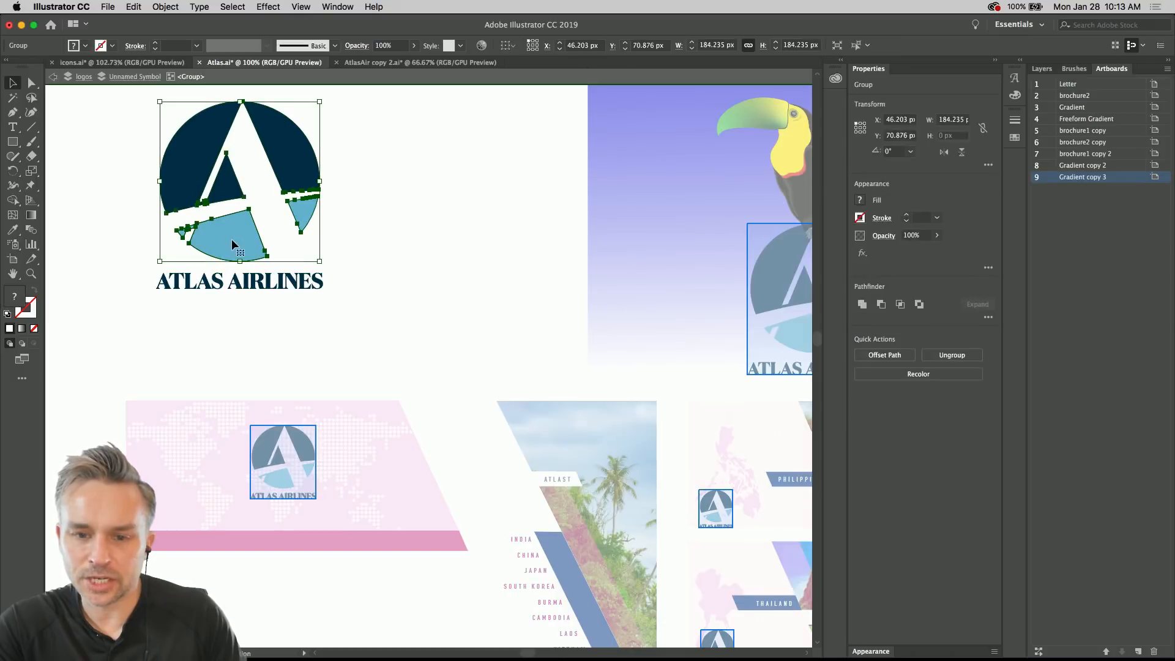
double_click(233, 244)
left_click(231, 244)
left_click(301, 211, "shift")
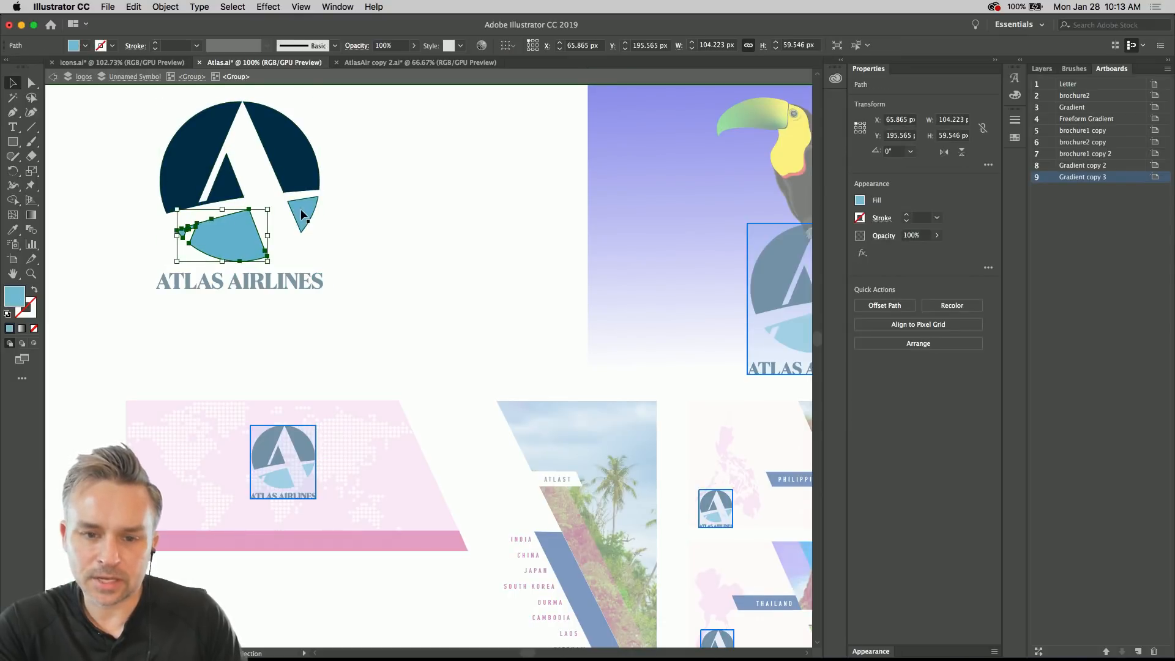
left_click(859, 201)
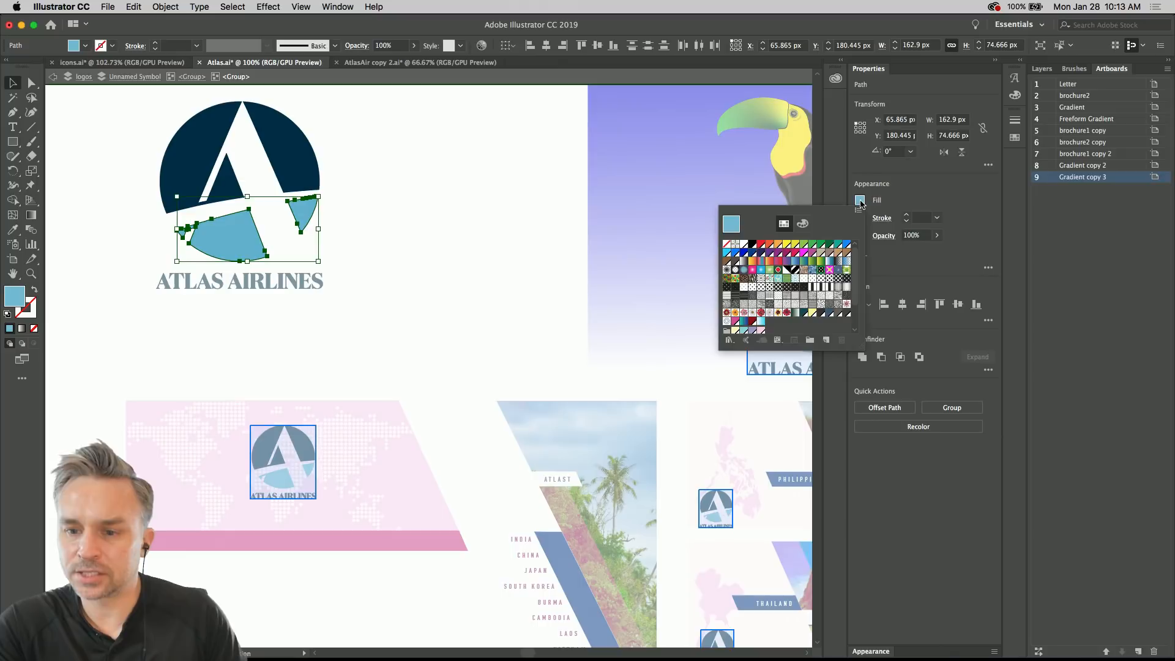
left_click(786, 245)
left_click(169, 340)
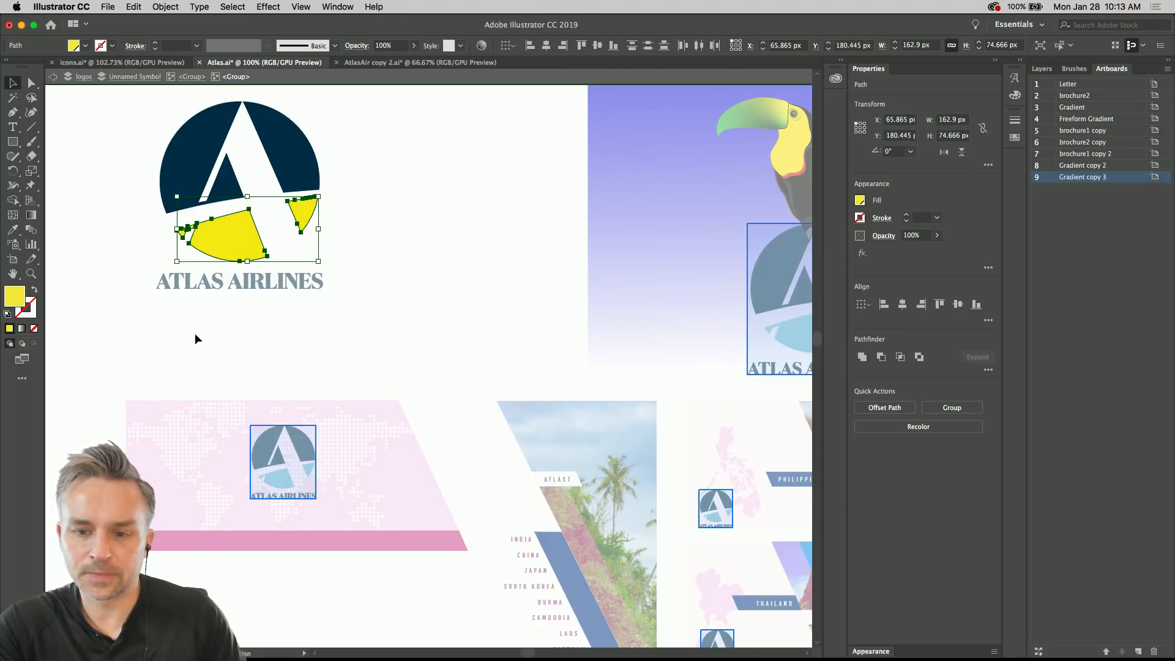
left_click(196, 329)
key("Escape")
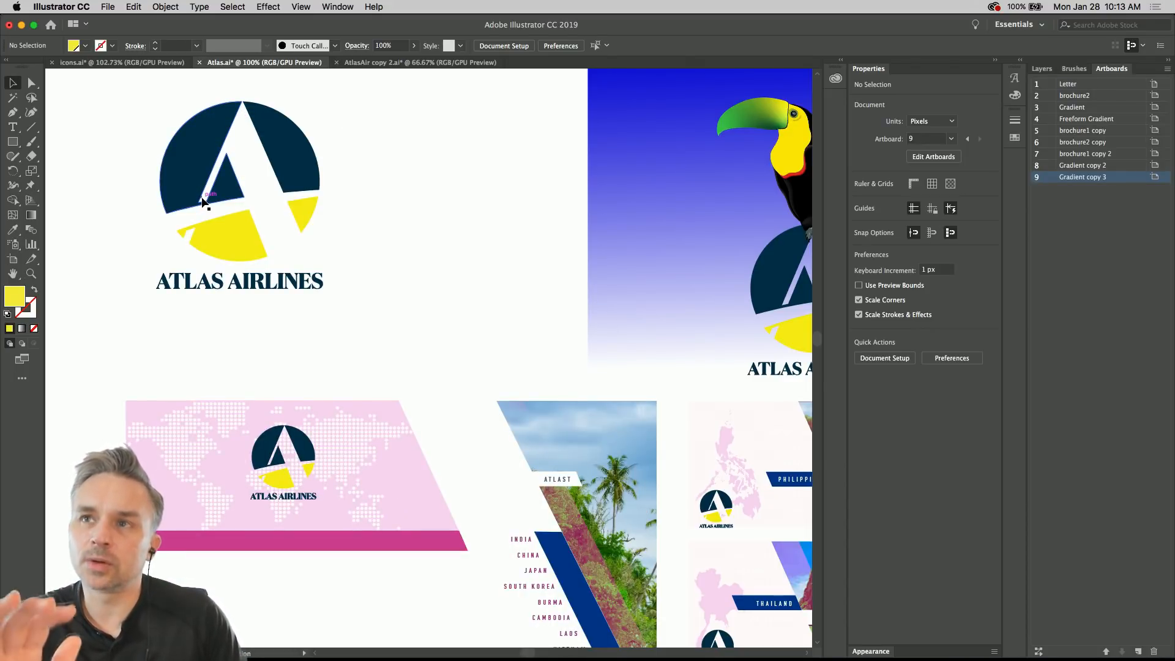
scroll(406, 210, "up", 5)
scroll(406, 210, "left", 5)
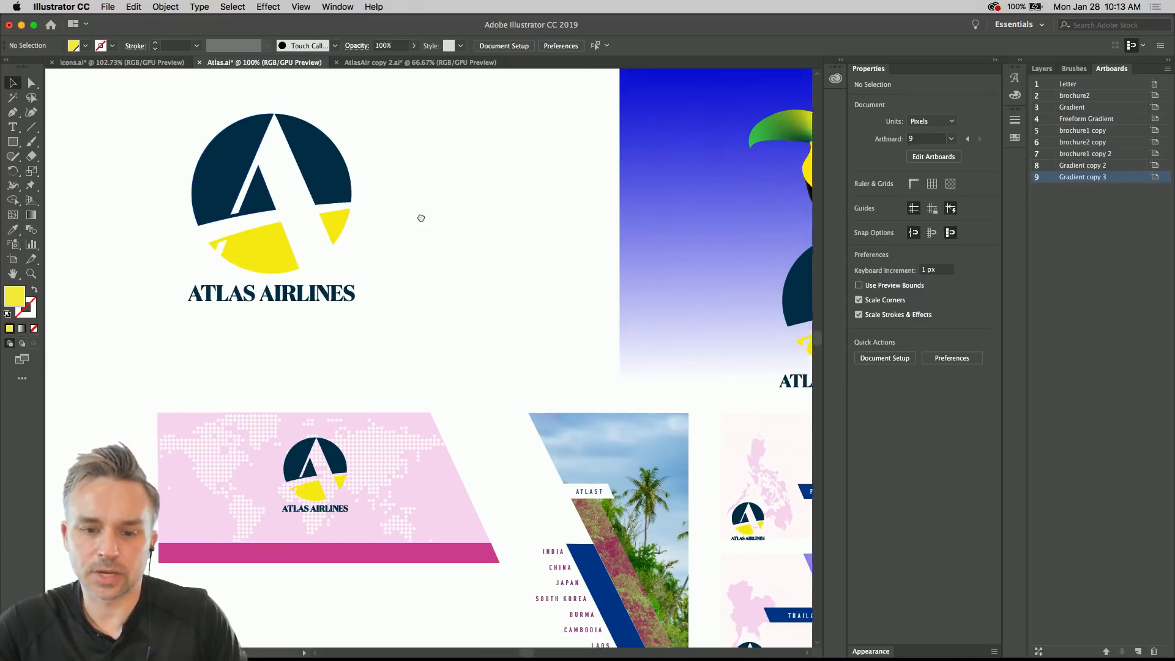
- Start a Global Edit on the standalone ATLAS AIRLINES logo and replace the circular design with the pasted blue A logo
scroll(245, 165, "left", 3)
left_click_drag(294, 149, 367, 202)
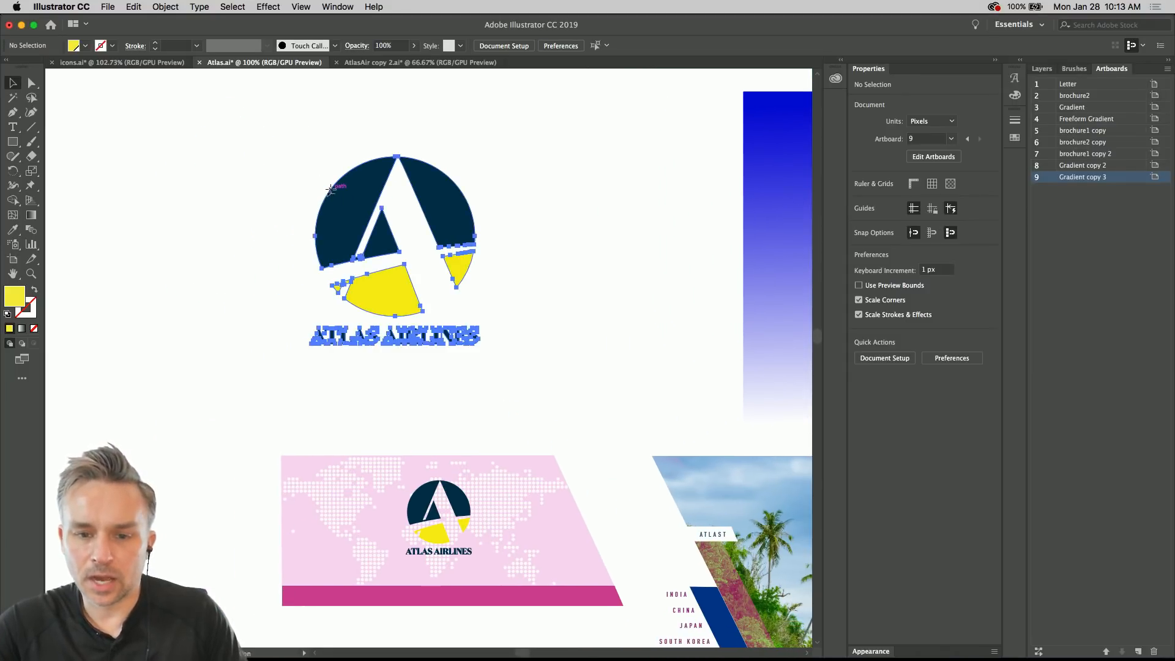
left_click(898, 411)
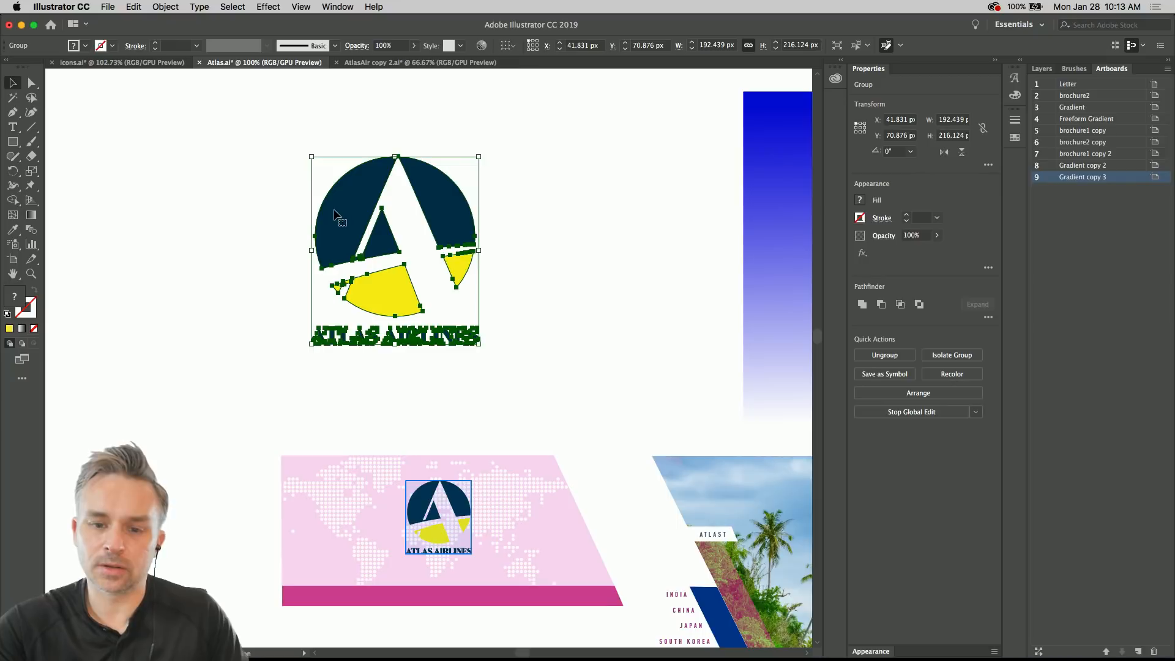
key("super+v")
left_click_drag(445, 378, 385, 287)
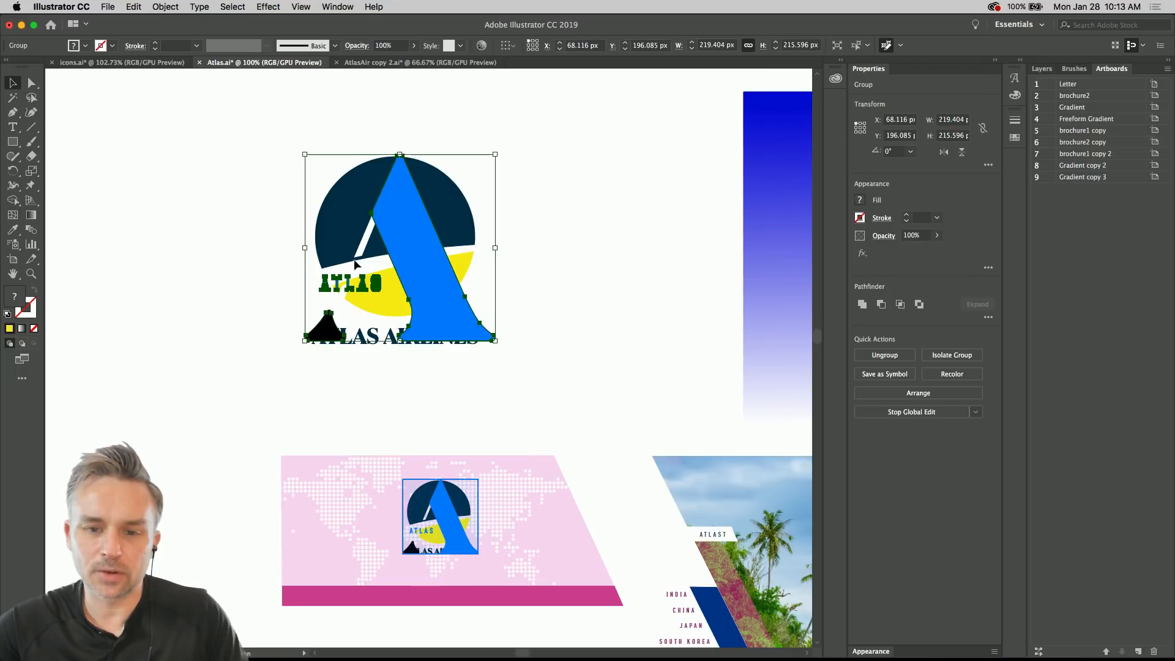
left_click(332, 208)
key("Delete")
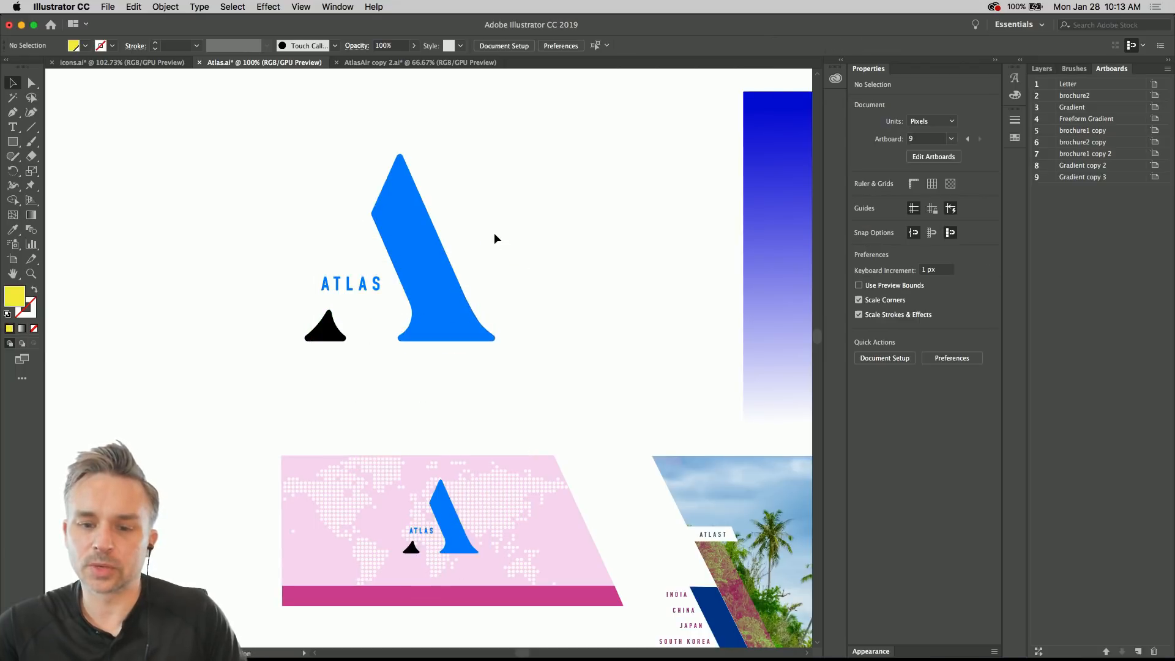
- Examine the standalone blue A logo up close and its copies across the toucan, airplane and brochure artboards
key("super+0")
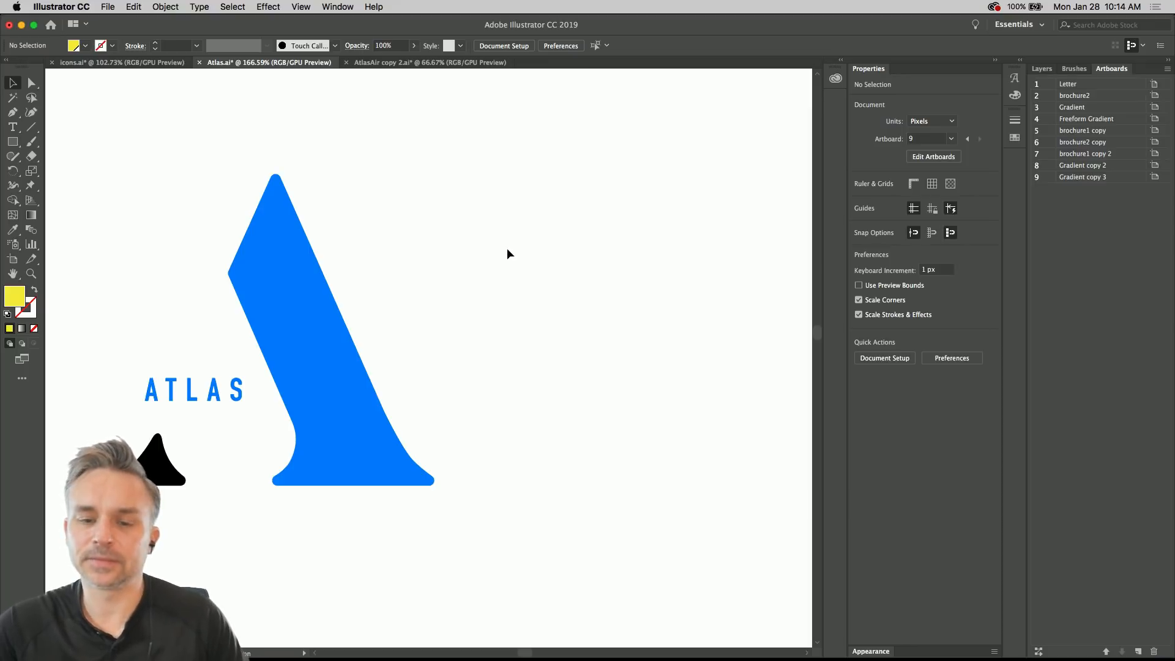
mouse_move(551, 344)
left_mouse_down()
mouse_move(470, 304)
mouse_move(547, 337)
left_mouse_up()
key("super+1")
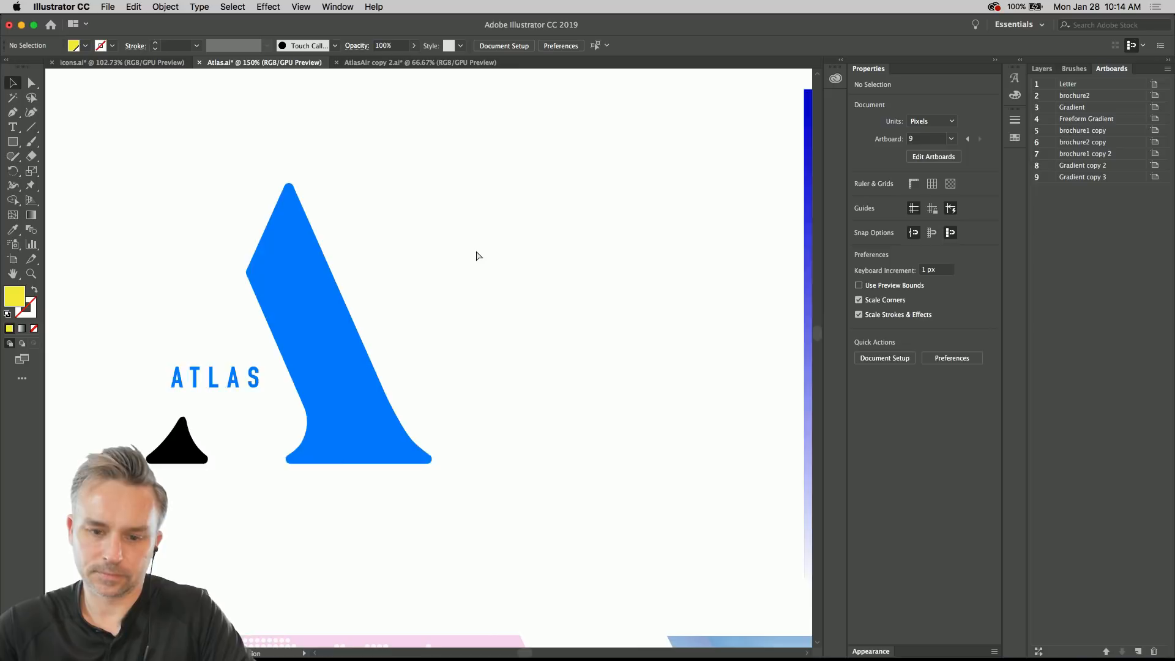
key("super+minus")
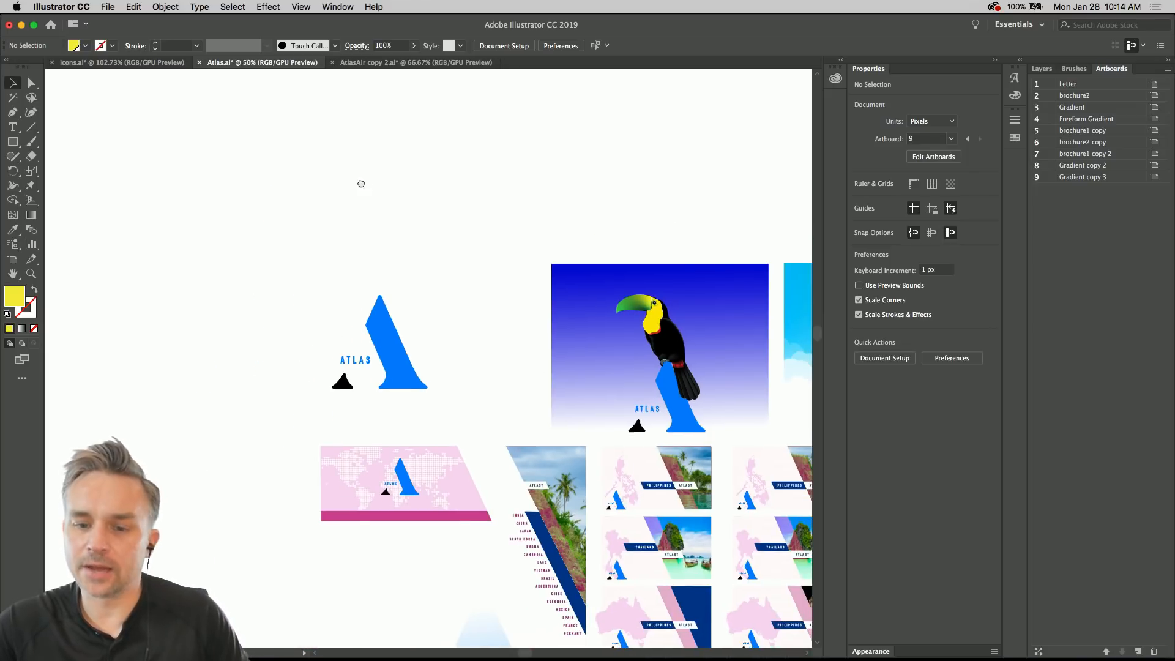
scroll(367, 191, "down", 5)
scroll(368, 191, "right", 5)
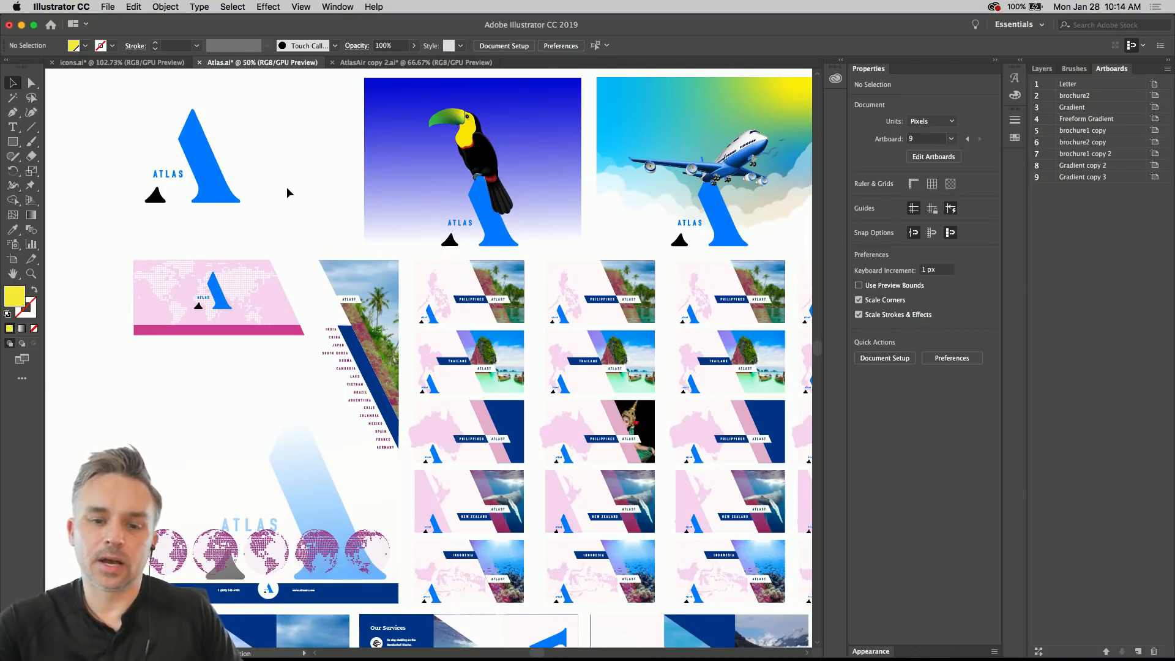
scroll(285, 188, "up", 2)
scroll(285, 189, "left", 2)
scroll(324, 260, "up", 3)
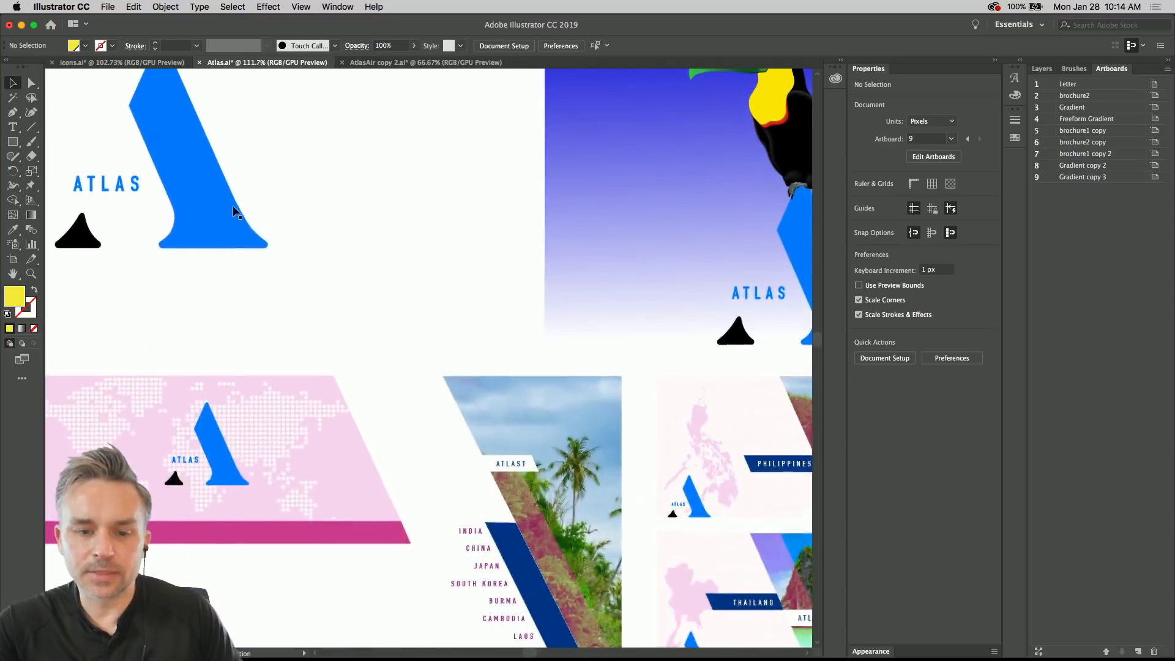
- Paste another copy of the blue A logo below the standalone one, scaled to about 70 × 71 px and rotated 270°
left_click(232, 209)
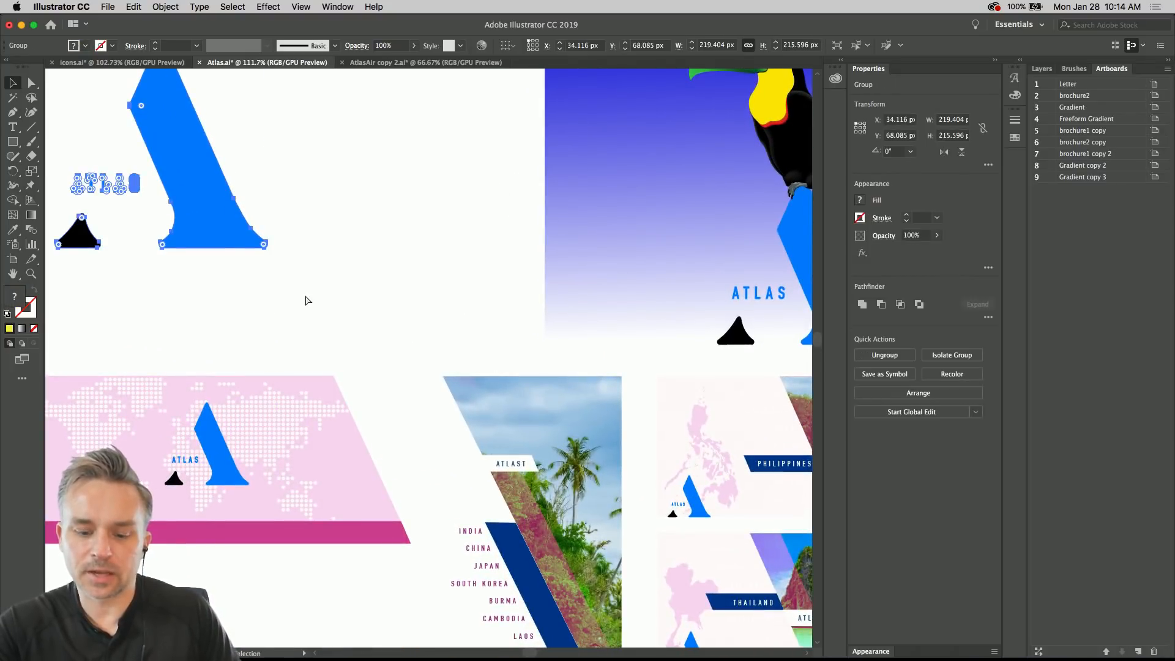
key("super+v")
scroll(367, 222, "down", 5)
scroll(367, 223, "right", 1)
scroll(367, 223, "down", 1)
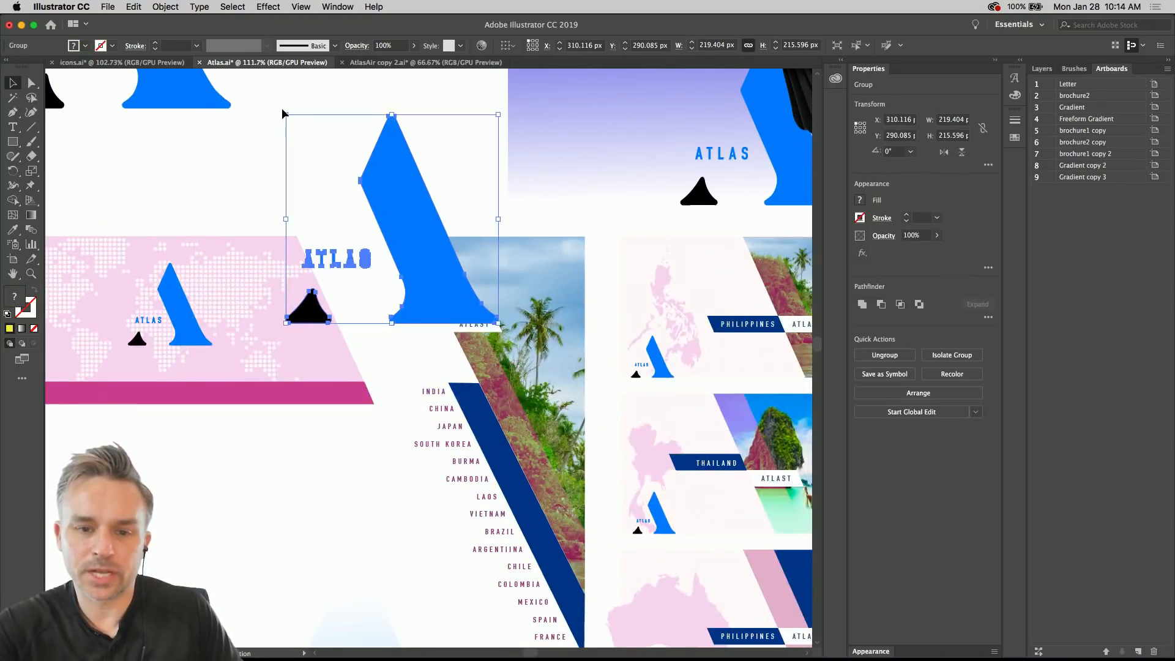
left_click_drag(284, 112, 448, 225)
left_click_drag(496, 325, 356, 217)
left_click_drag(249, 189, 462, 466)
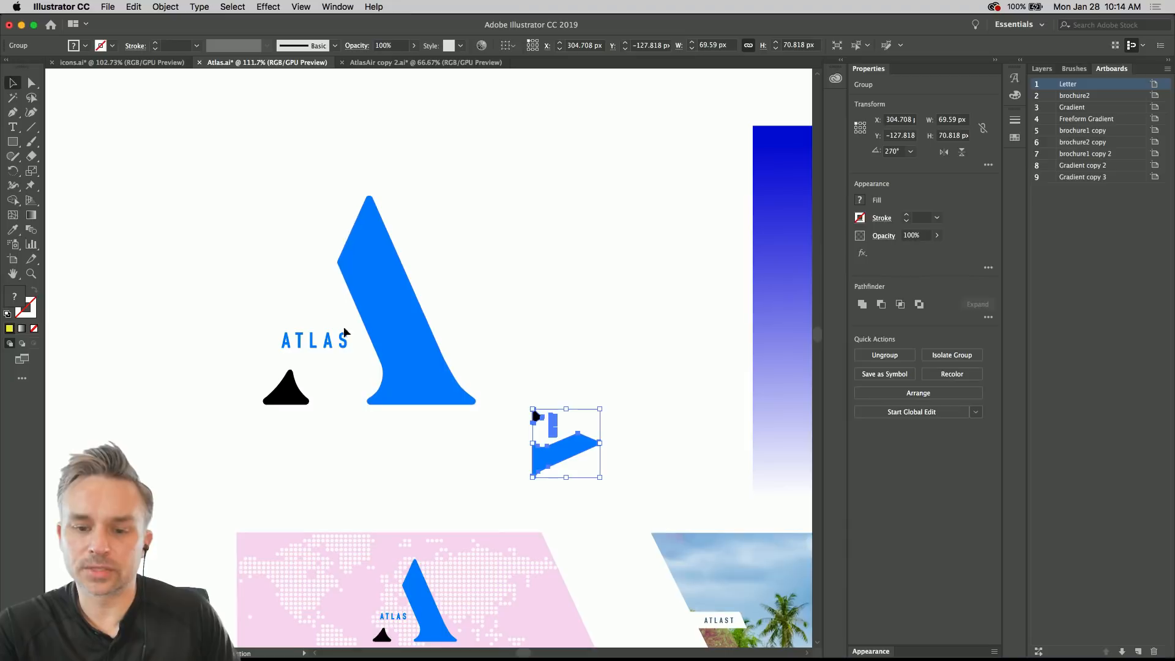
- Start a Global Edit on the large blue A logo to check which copies it matches, and deselect everything
left_click(360, 305)
left_click(552, 468)
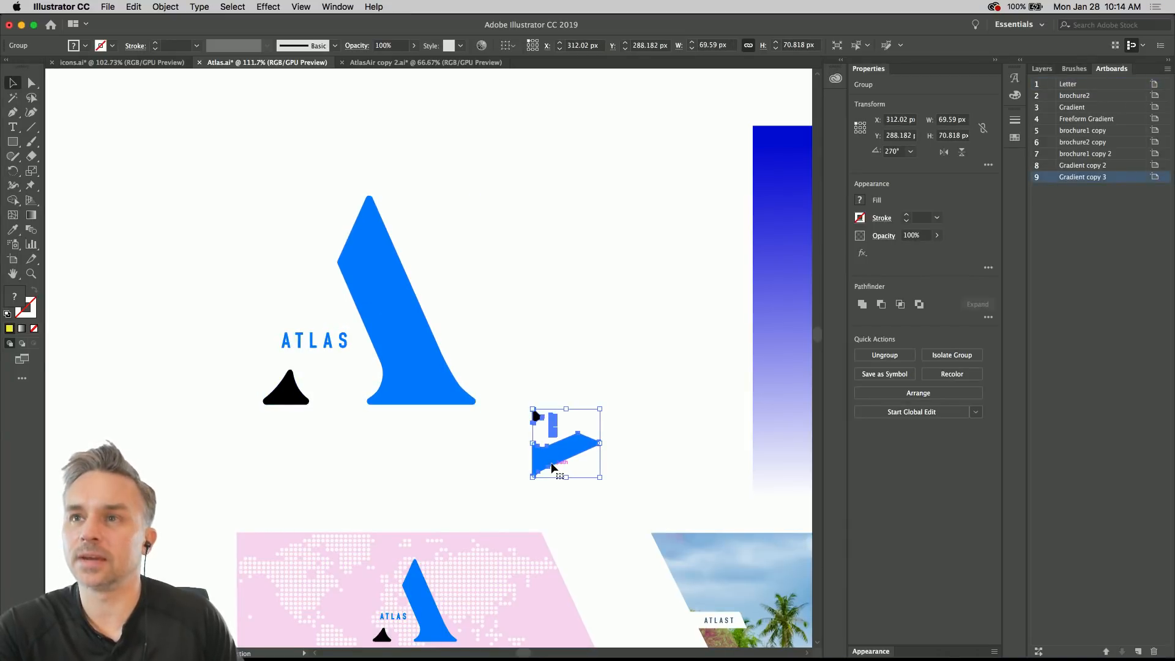
left_click(398, 288)
left_click(906, 412)
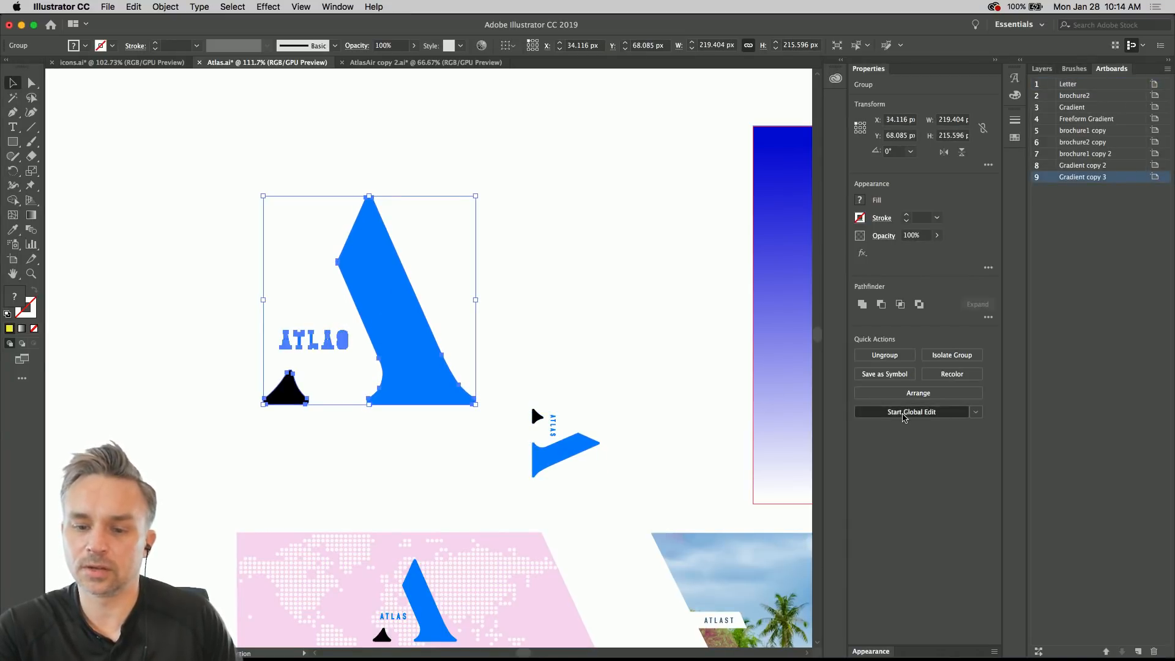
left_click(575, 242)
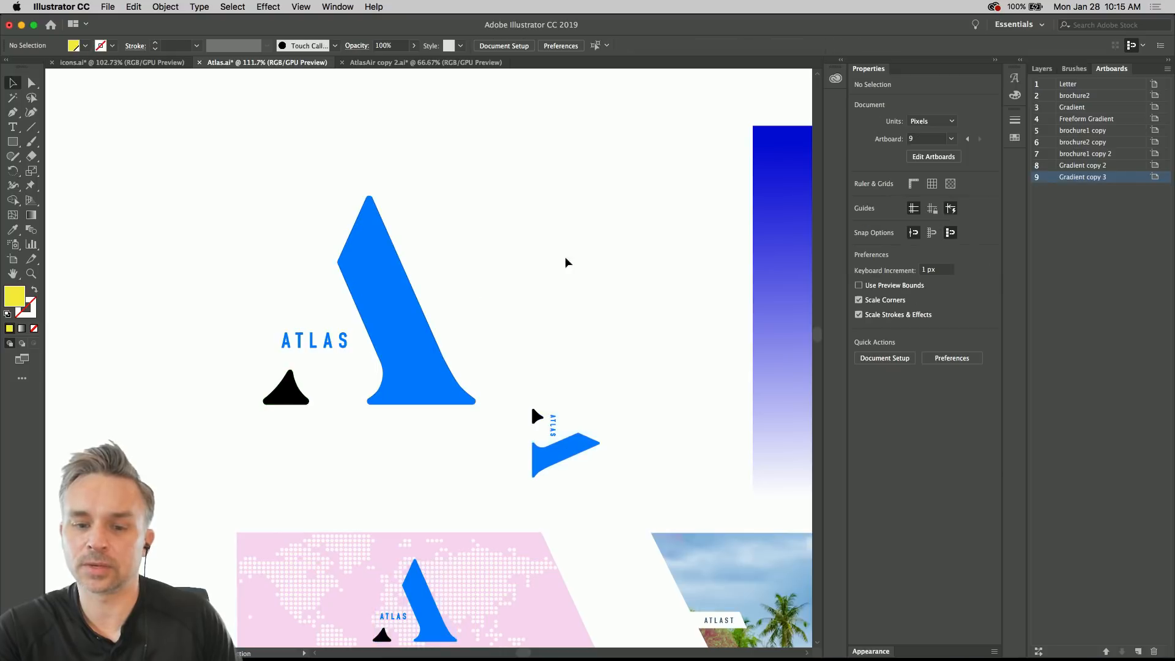
- Add the large blue A logo to the graphics of the Atlas library
left_click(369, 284)
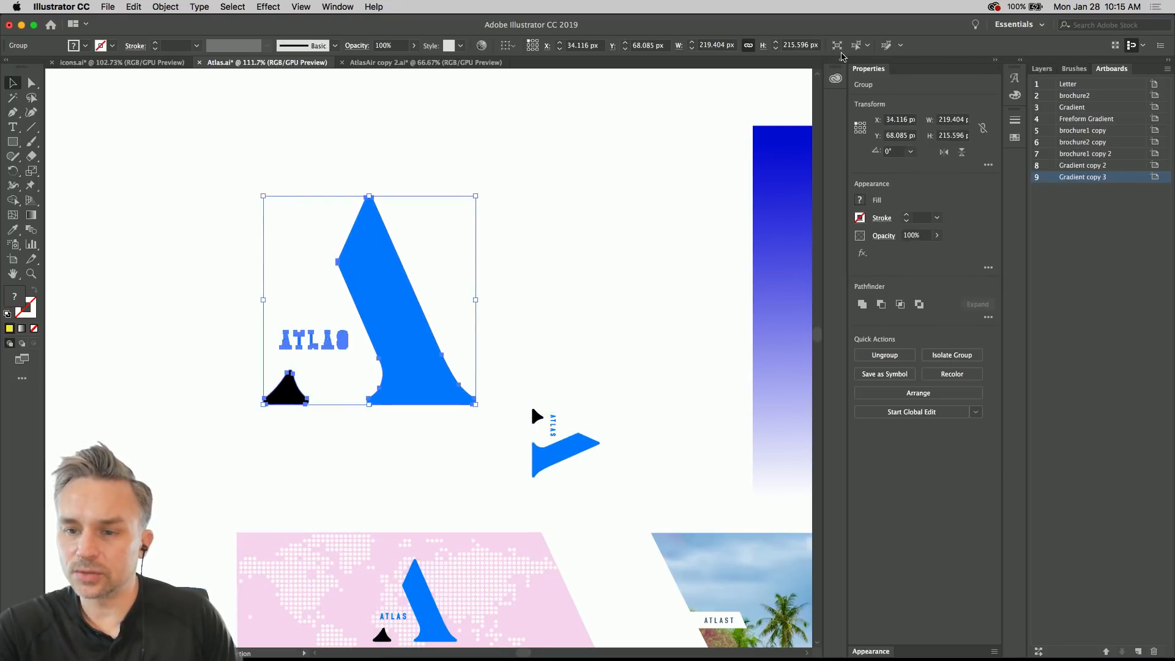
left_click(840, 62)
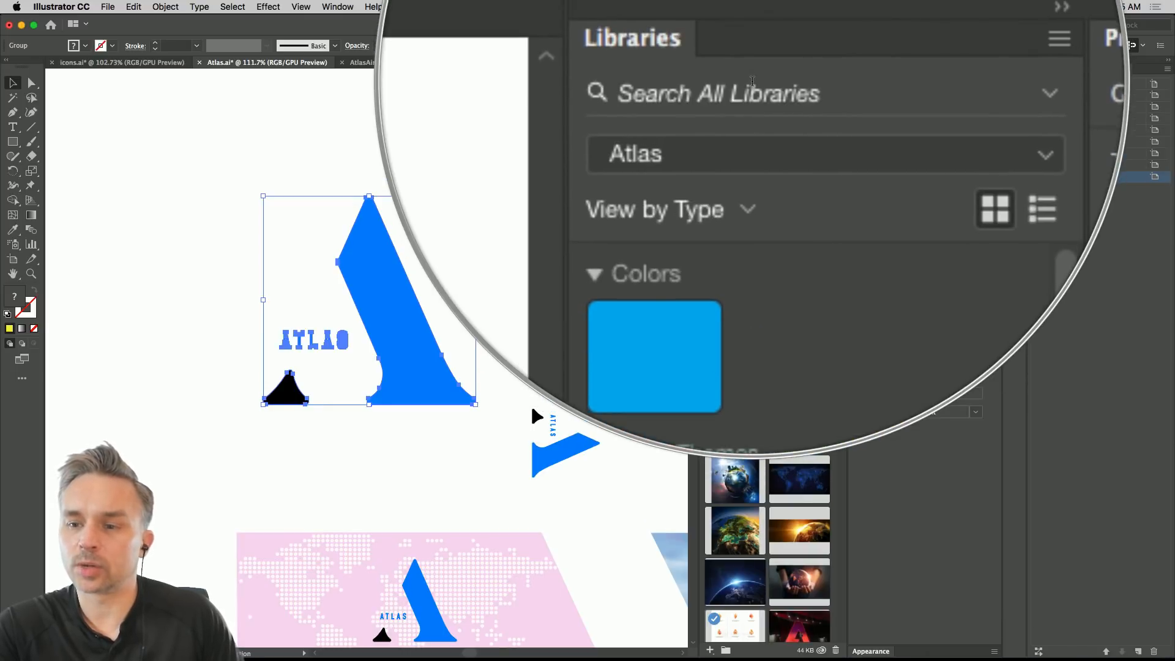
left_click(839, 69)
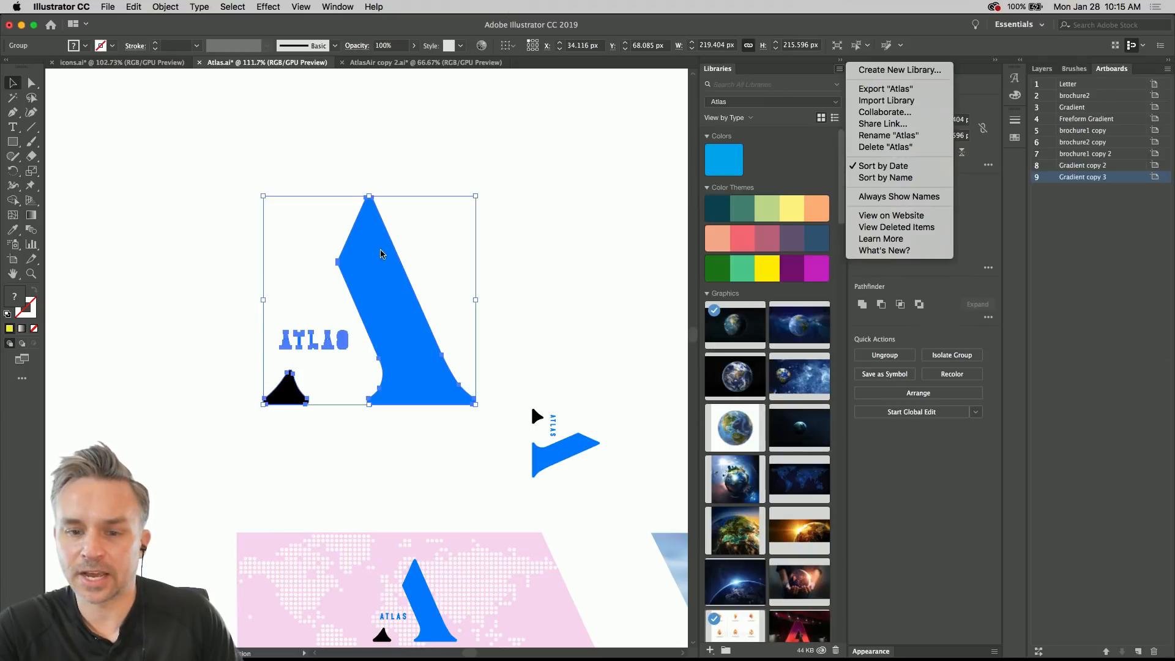
left_click(374, 280)
left_click_drag(374, 282, 737, 277)
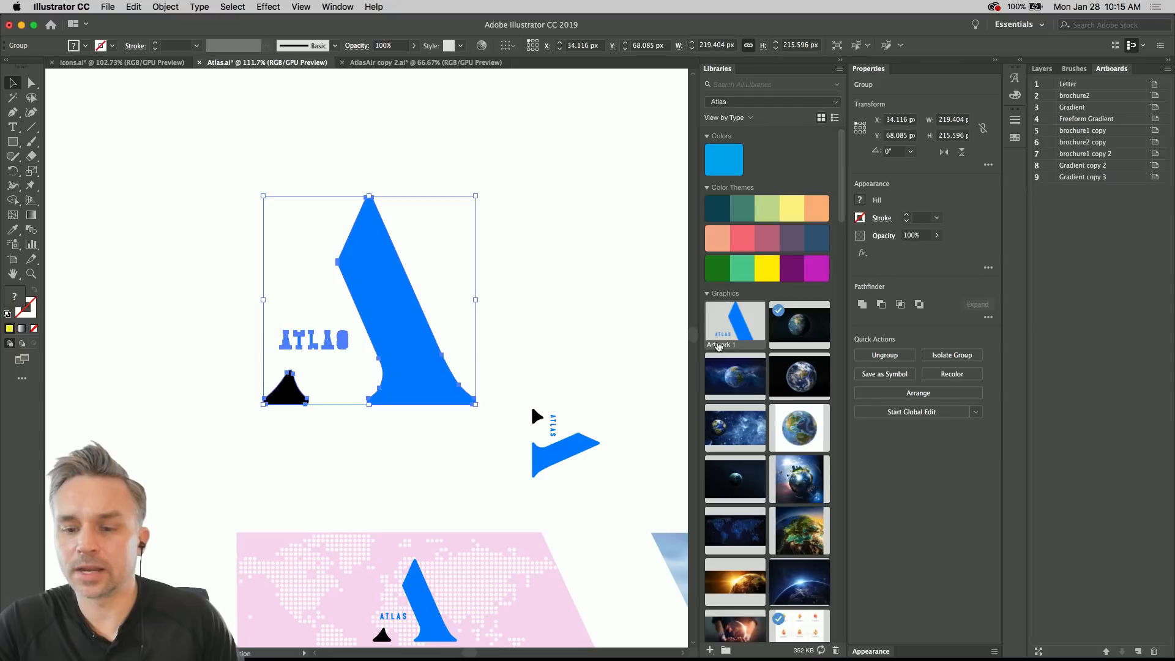
- Rename the new A graphic in the Atlas library as logo
double_click(718, 343)
key("BackSpace")
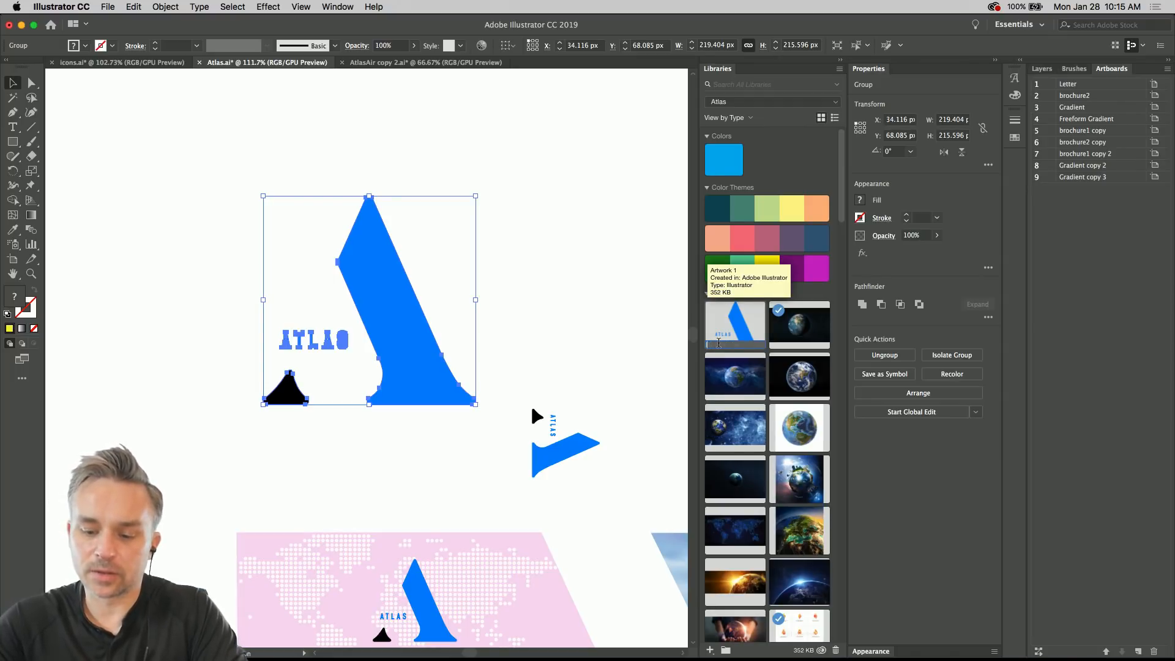
type("logo")
key("Return")
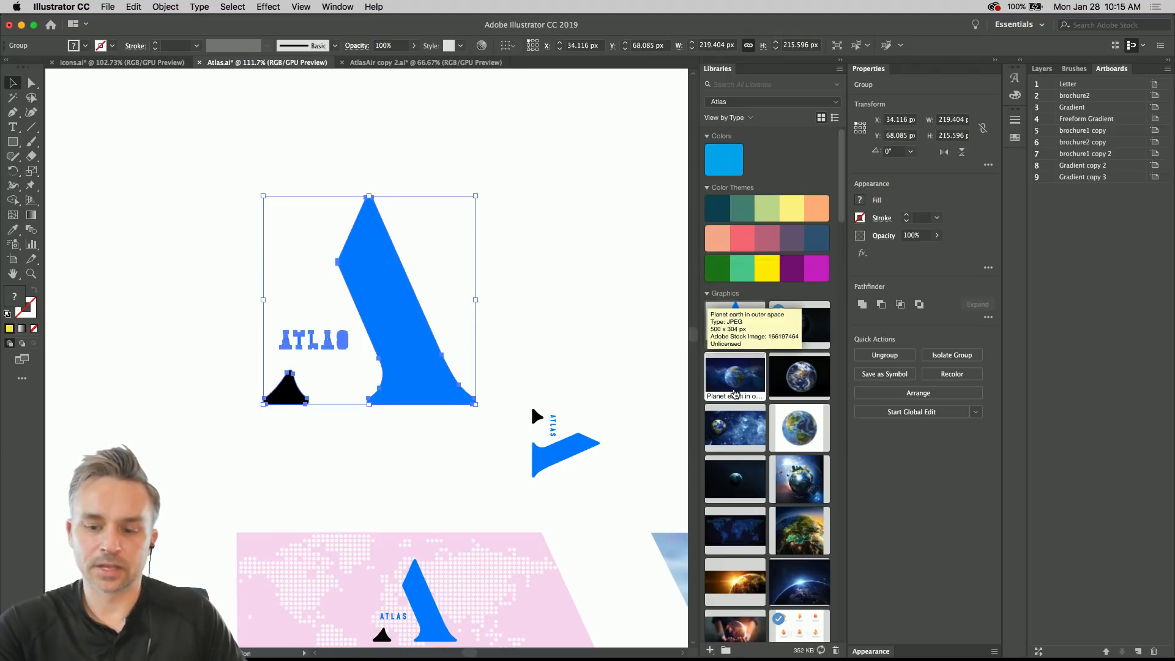
scroll(736, 393, "down", 5)
scroll(736, 394, "down", 10)
scroll(758, 307, "up", 15)
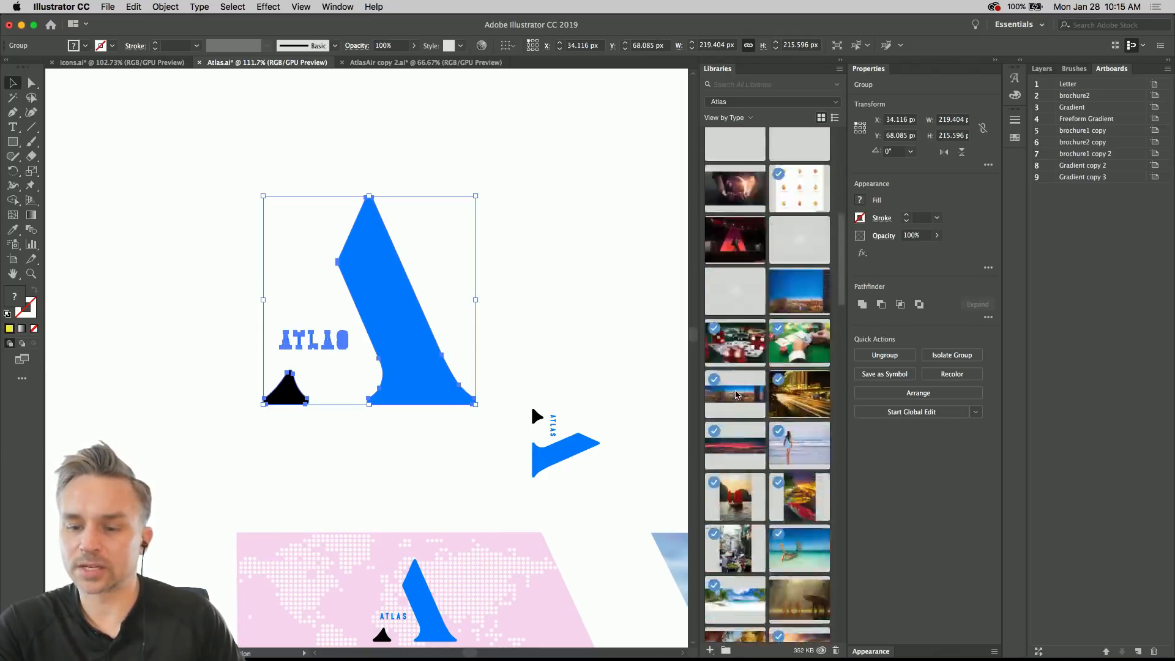
scroll(759, 307, "up", 3)
mouse_move(753, 324)
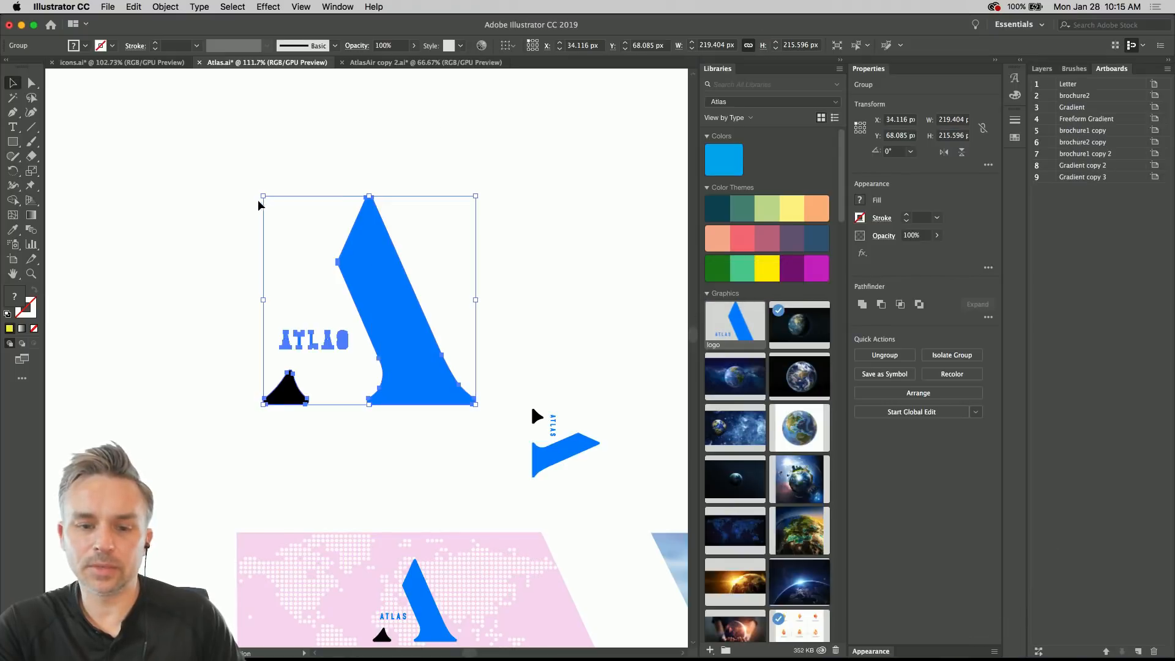
- Deselect the artwork, switch to Adobe XD and open the Atlas library from the Creative Cloud Libraries
left_click(259, 203)
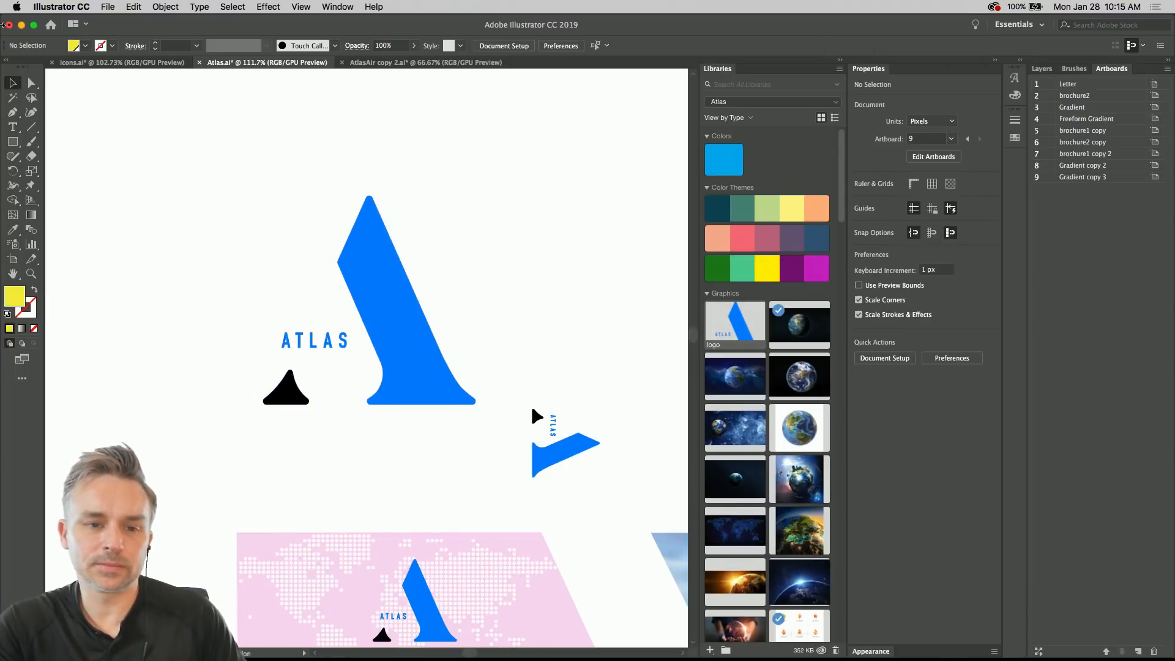
left_click(22, 25)
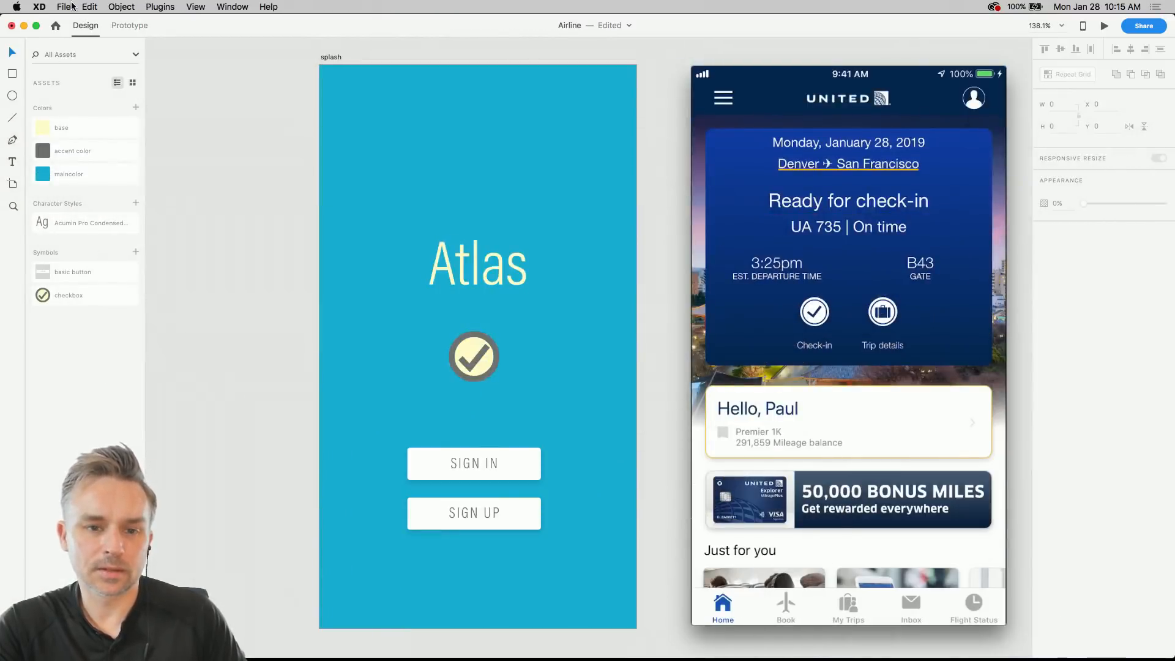
left_click(64, 7)
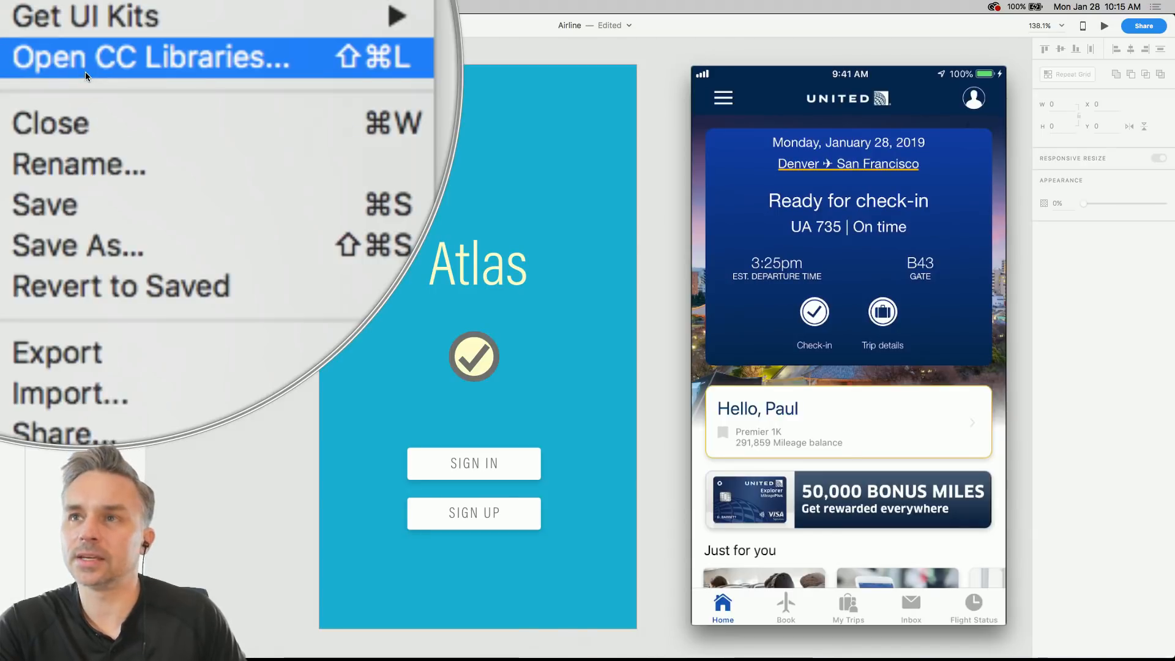
left_click(86, 72)
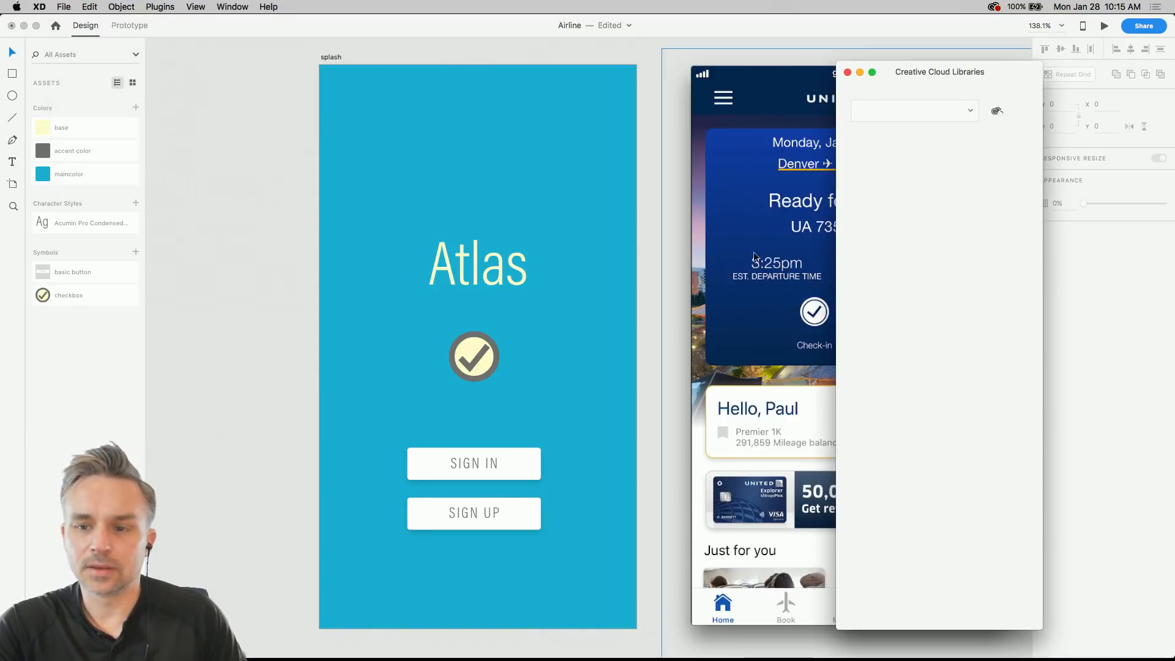
left_click(909, 110)
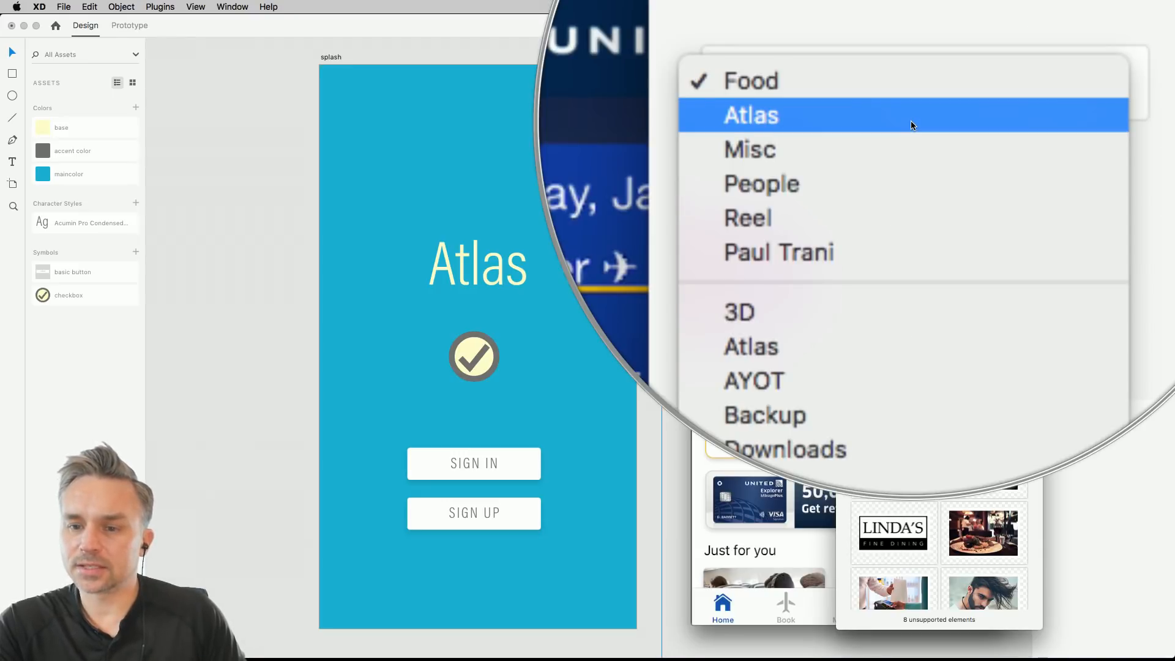
left_click(911, 121)
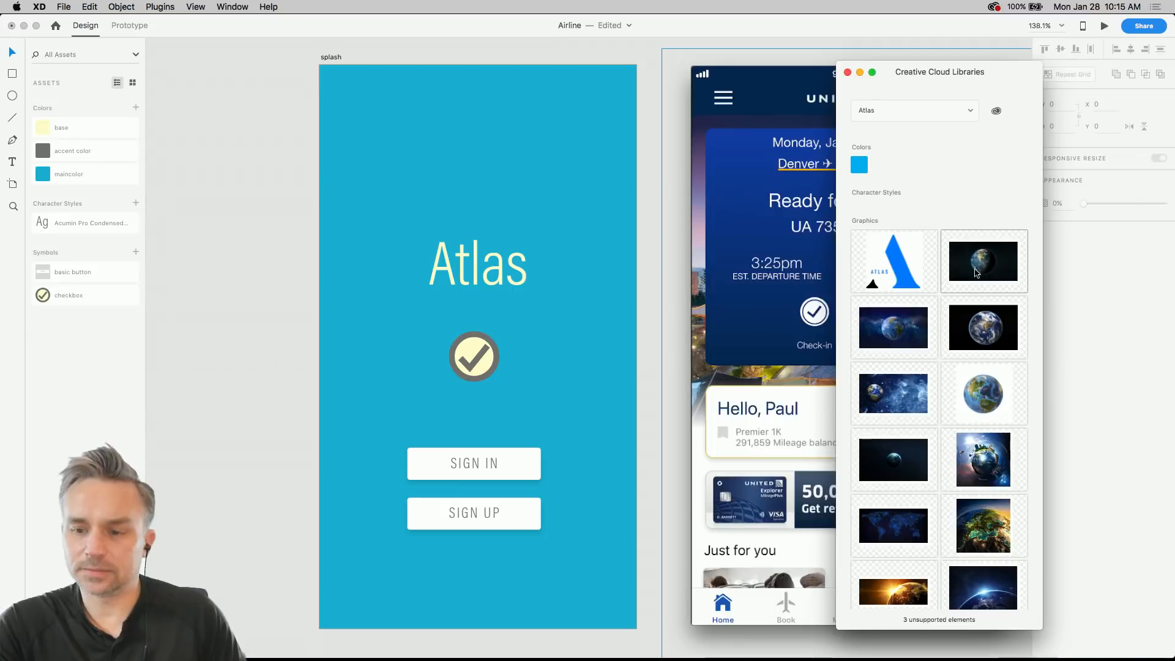
- Place the library's blue A logo on the splash artboard, above the Atlas title
left_click_drag(887, 261, 250, 169)
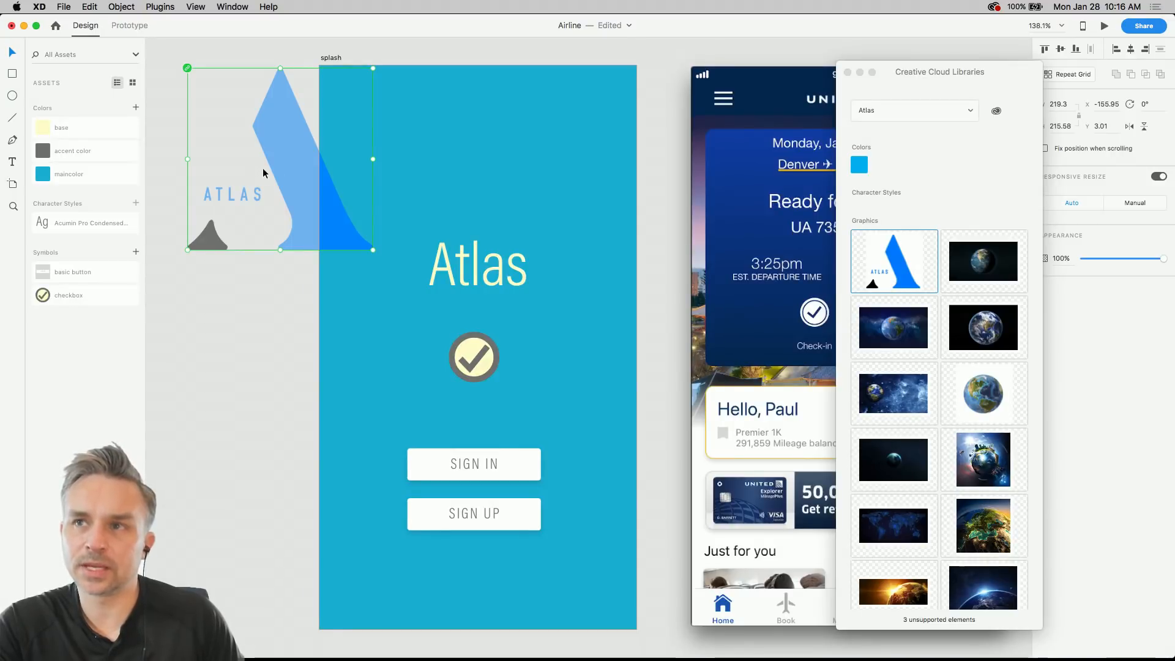
left_click_drag(254, 173, 478, 108)
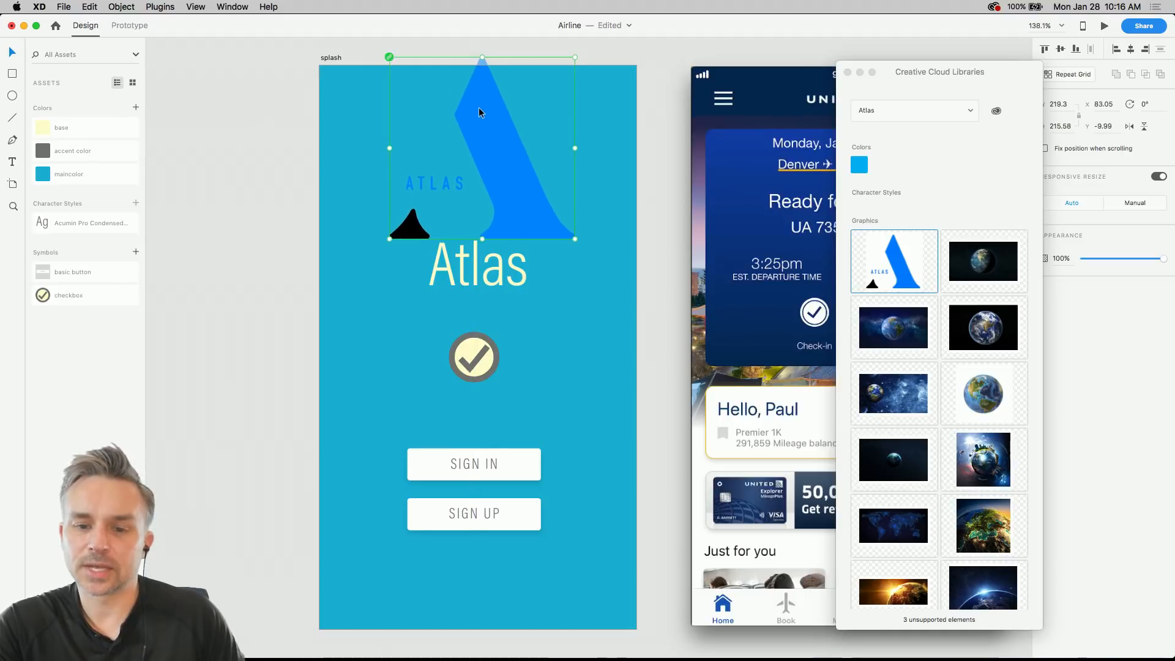
key("Escape")
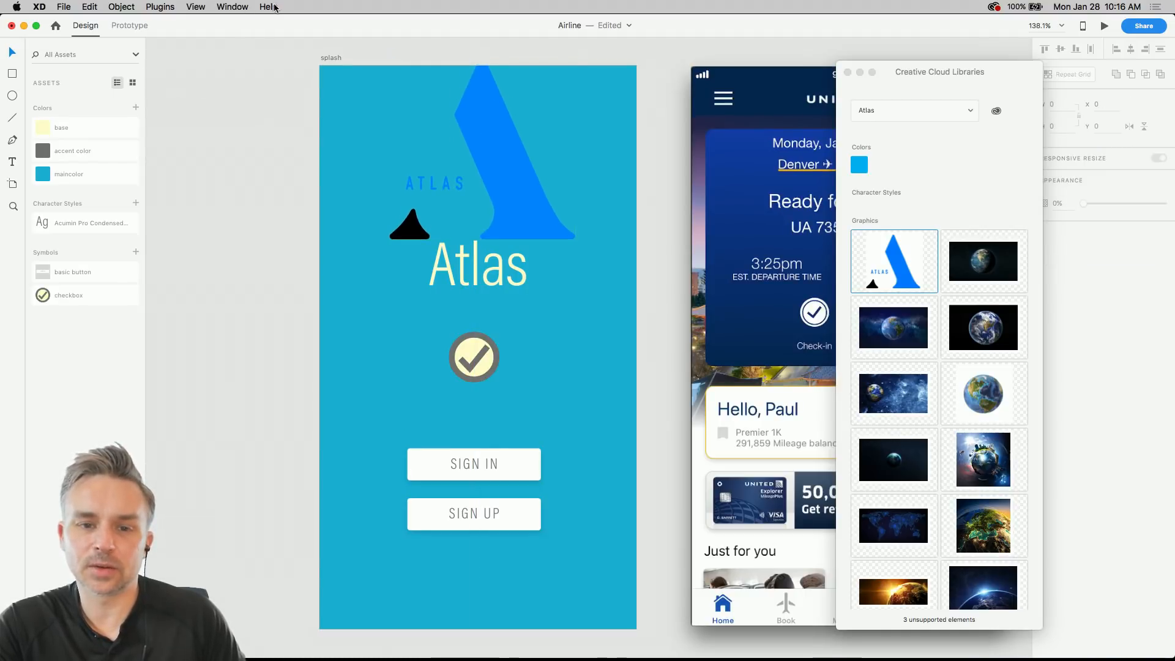
- Scale the placed A logo on the splash artboard down to about 81 × 79
left_click(270, 7)
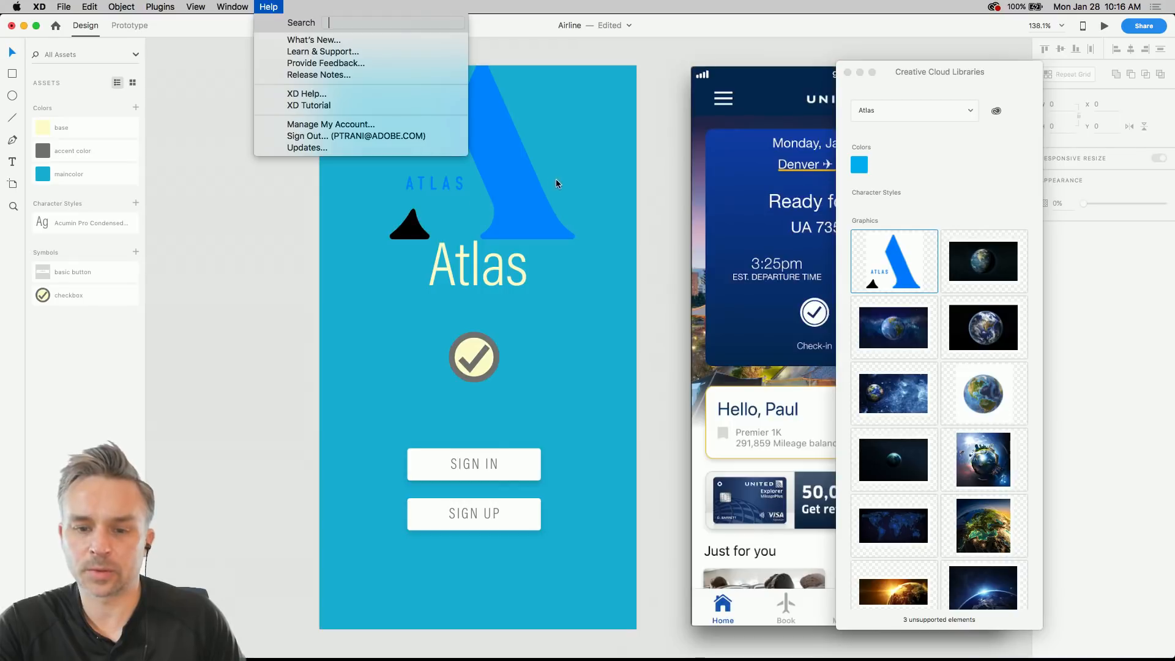
left_click(515, 203)
left_click(514, 199)
left_click_drag(574, 238, 460, 125)
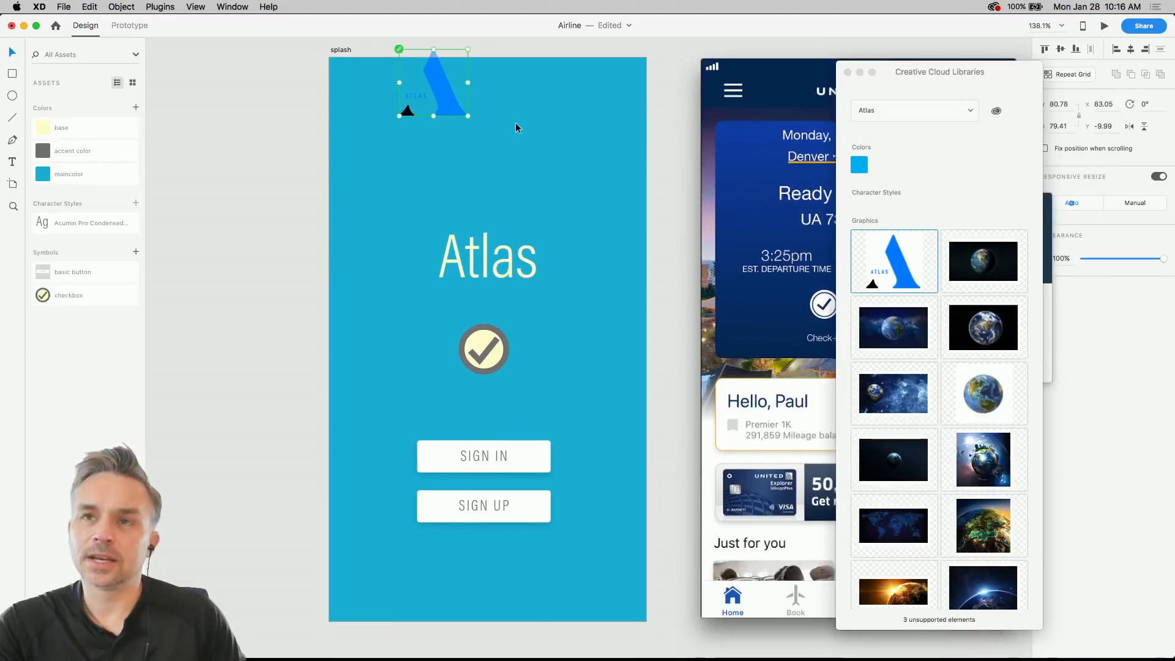
scroll(454, 178, "right", 3)
scroll(454, 178, "up", 2)
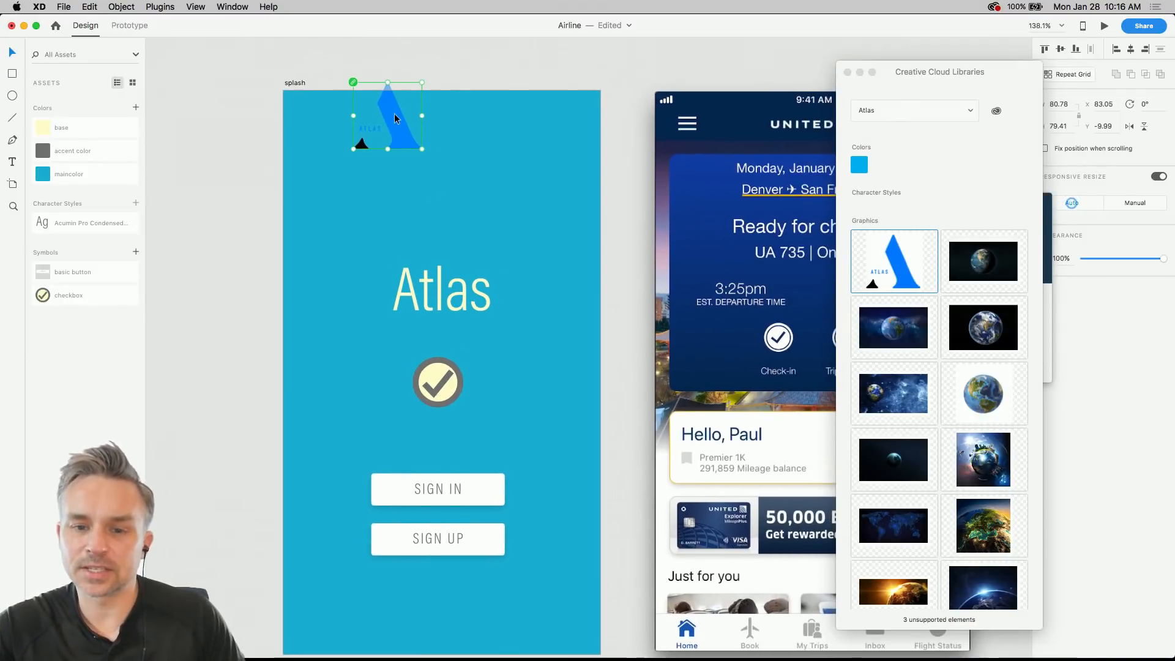
- Move the A logo to just above the Atlas title on the splash artboard and delete the title text
left_click_drag(391, 115, 455, 195)
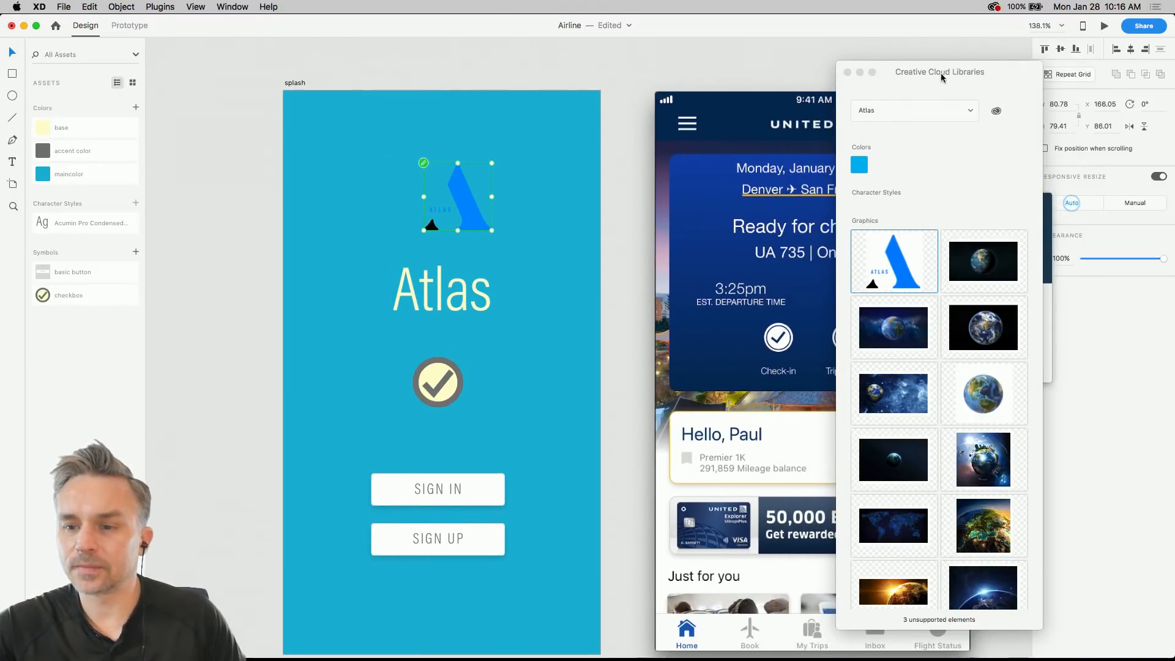
left_click(427, 295)
key("Delete")
left_click(463, 200)
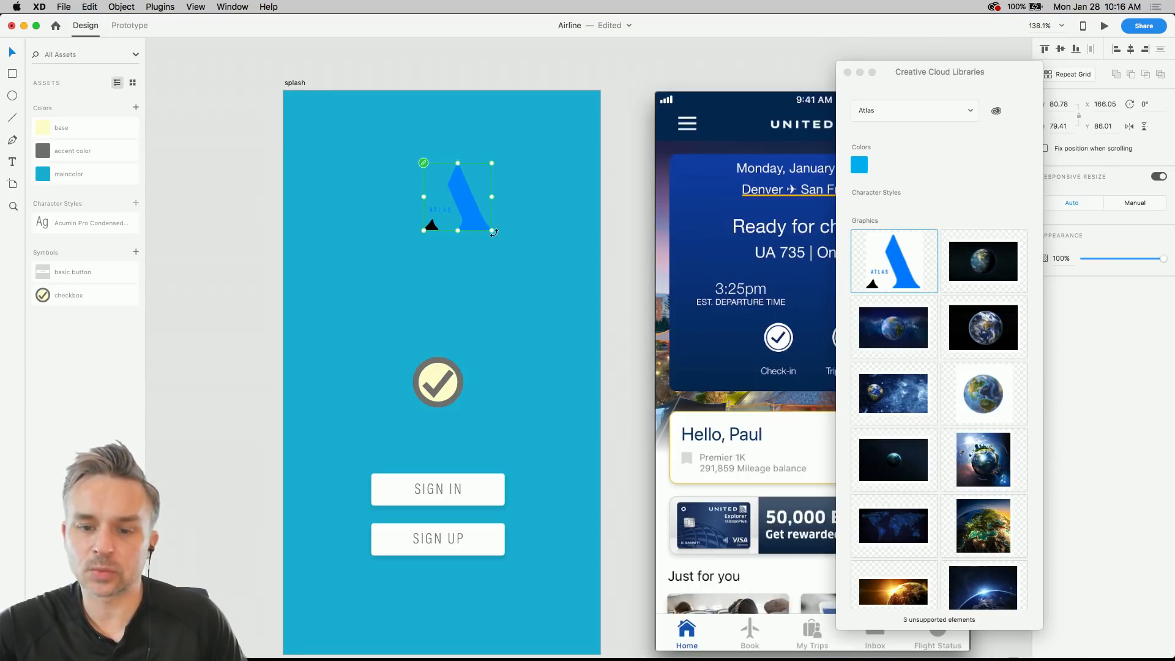
- Scale the logo up to about 139 × 136 so it fills the deleted title's place
left_click_drag(493, 230, 448, 260)
scroll(350, 214, "up", 5)
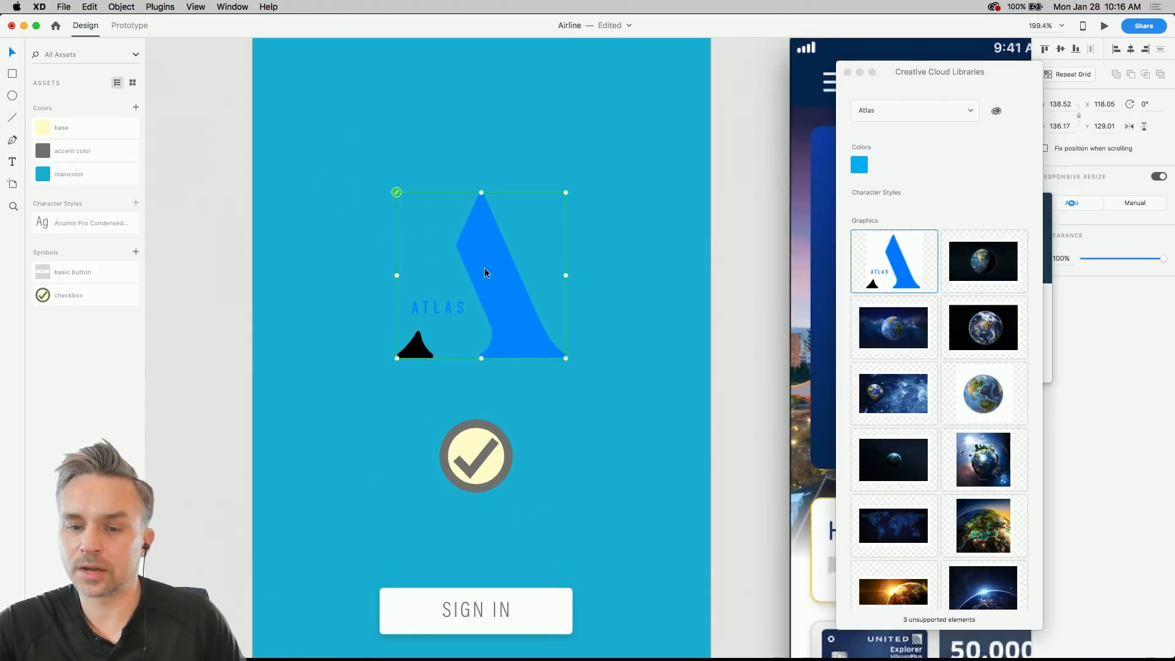
key("alt")
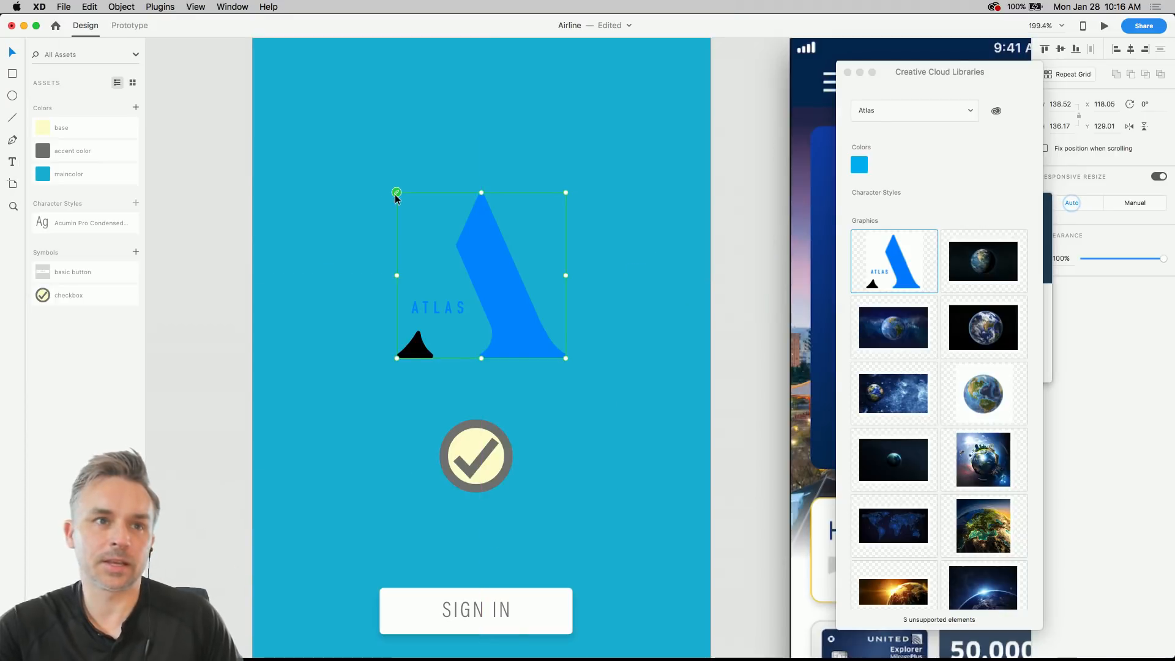
key("Escape")
key("super+0")
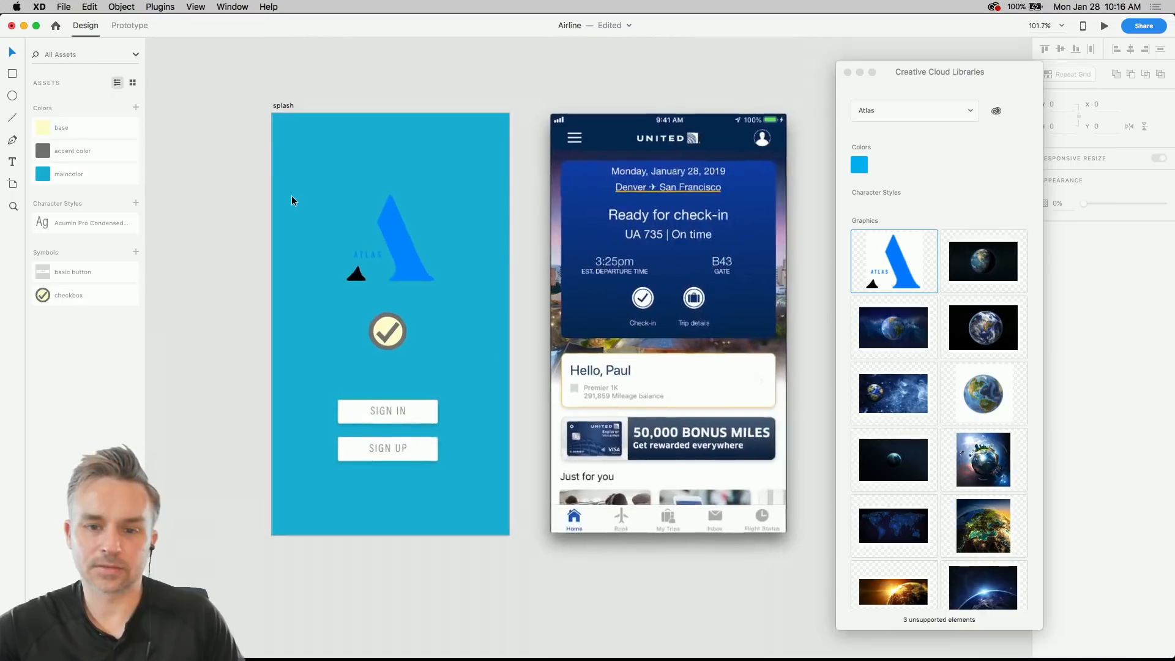
- Draw a rectangle about 124 × 139 near the splash artboard's upper-left corner and remove its border
left_click(289, 105)
scroll(303, 180, "left", 2)
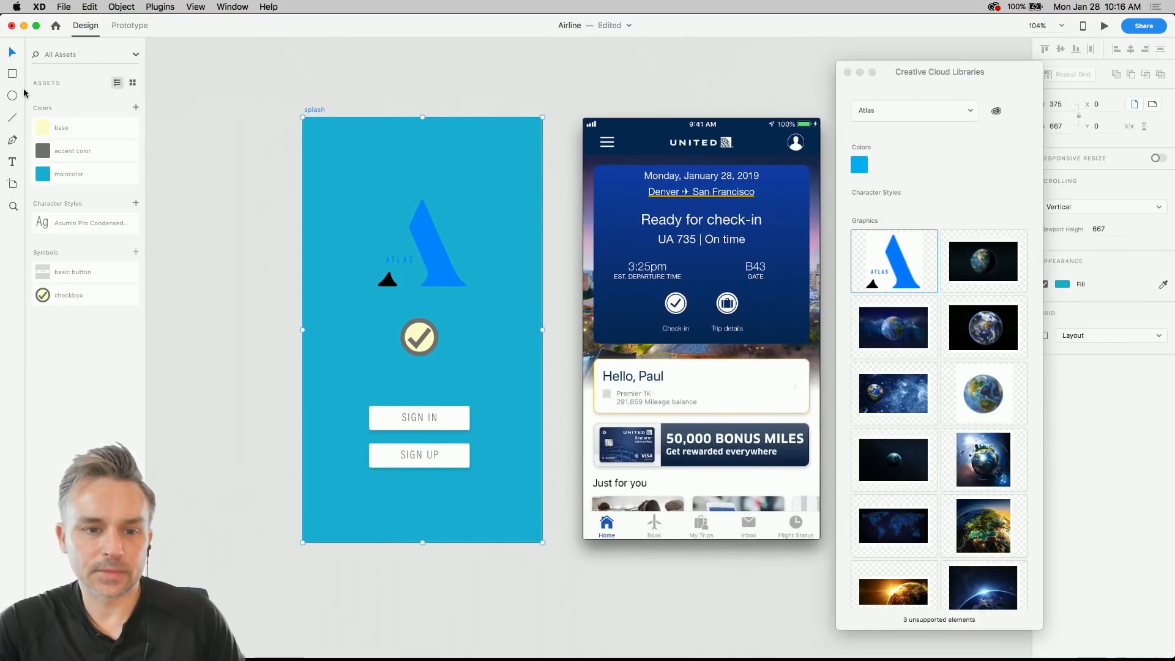
left_click(13, 74)
left_click_drag(322, 132, 400, 219)
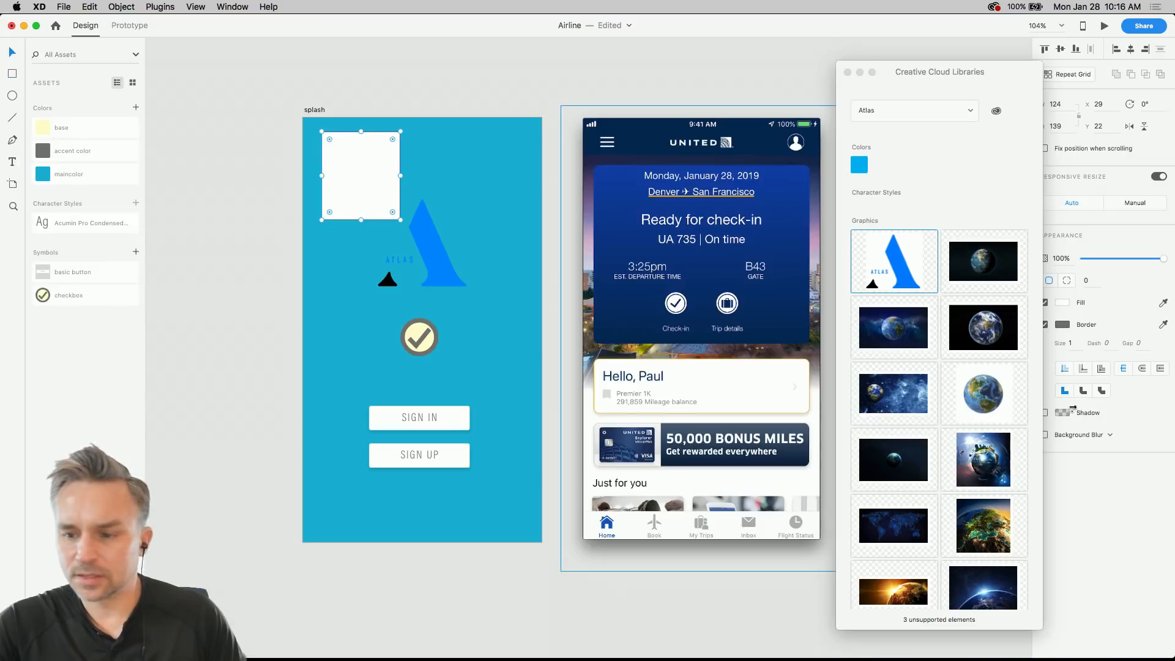
left_click_drag(913, 78, 876, 76)
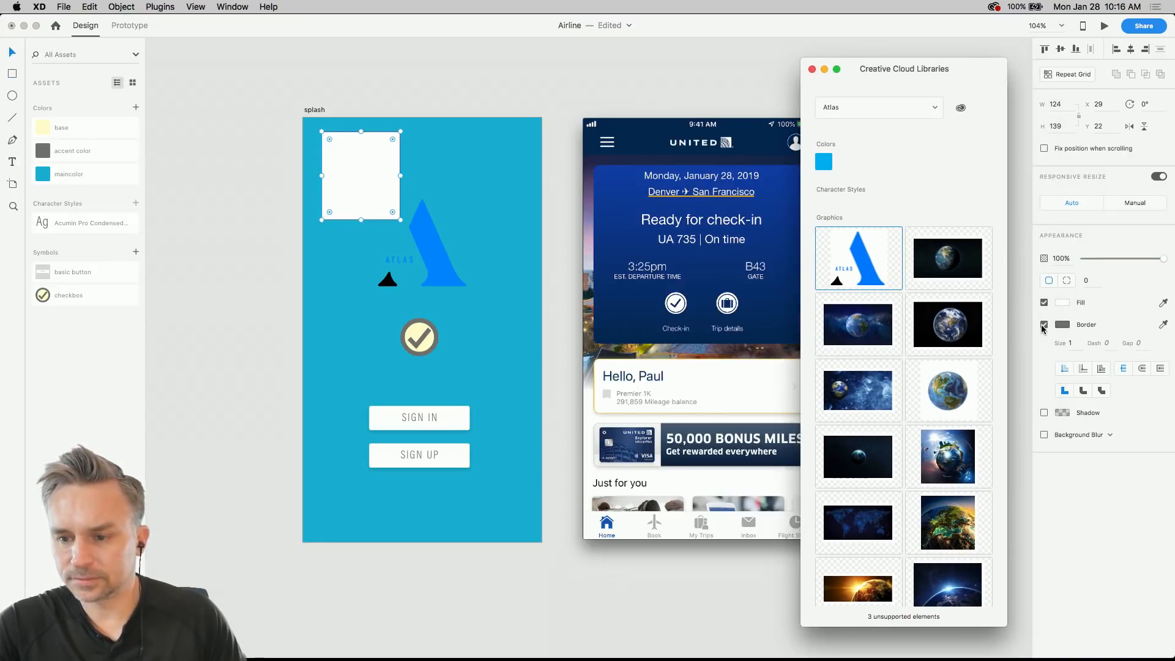
left_click(410, 265)
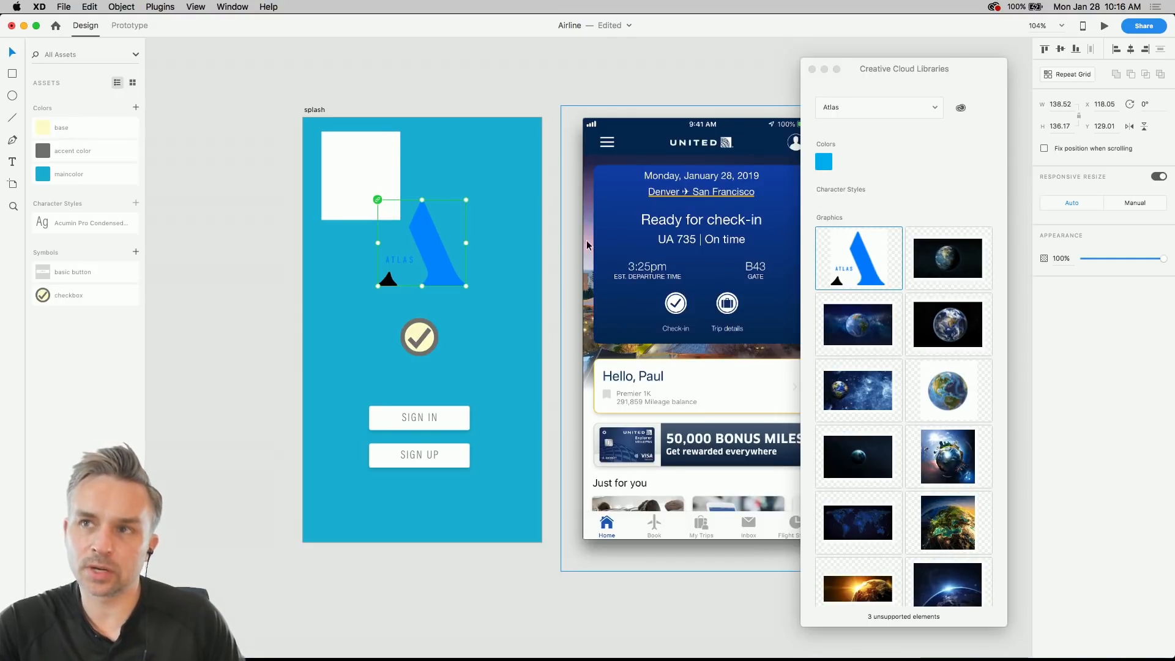
left_click(364, 163)
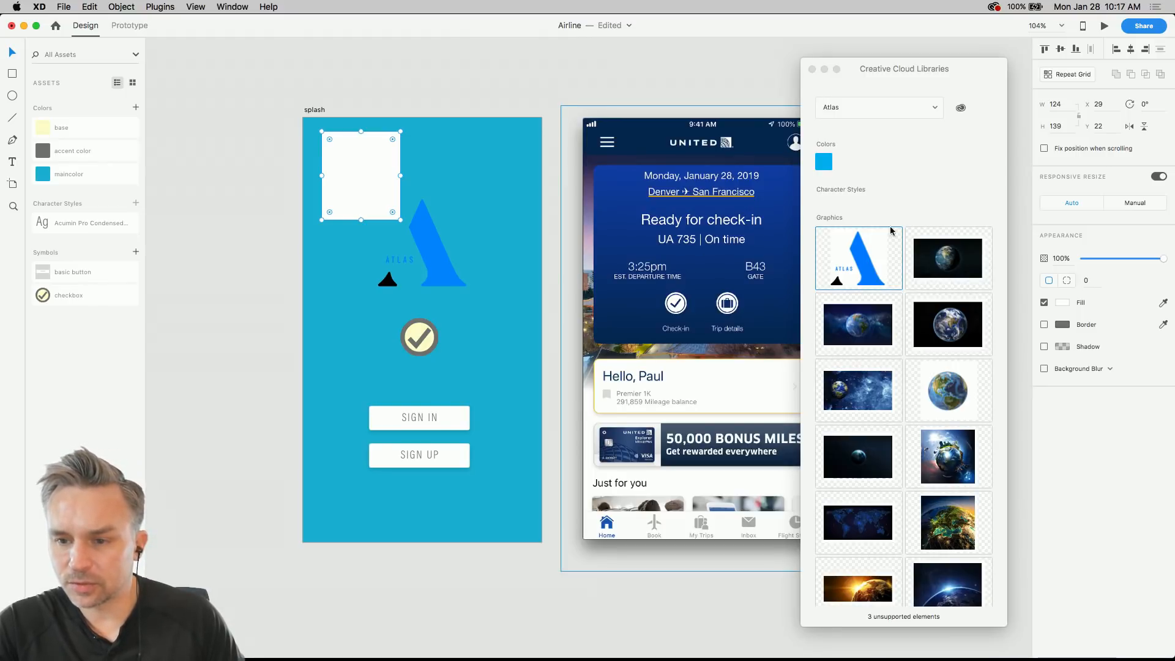
- Fill the rectangle with the Atlas library photo of a longtail boat moored off a small Thai island
left_click(904, 202)
scroll(891, 289, "down", 5)
scroll(891, 289, "down", 5)
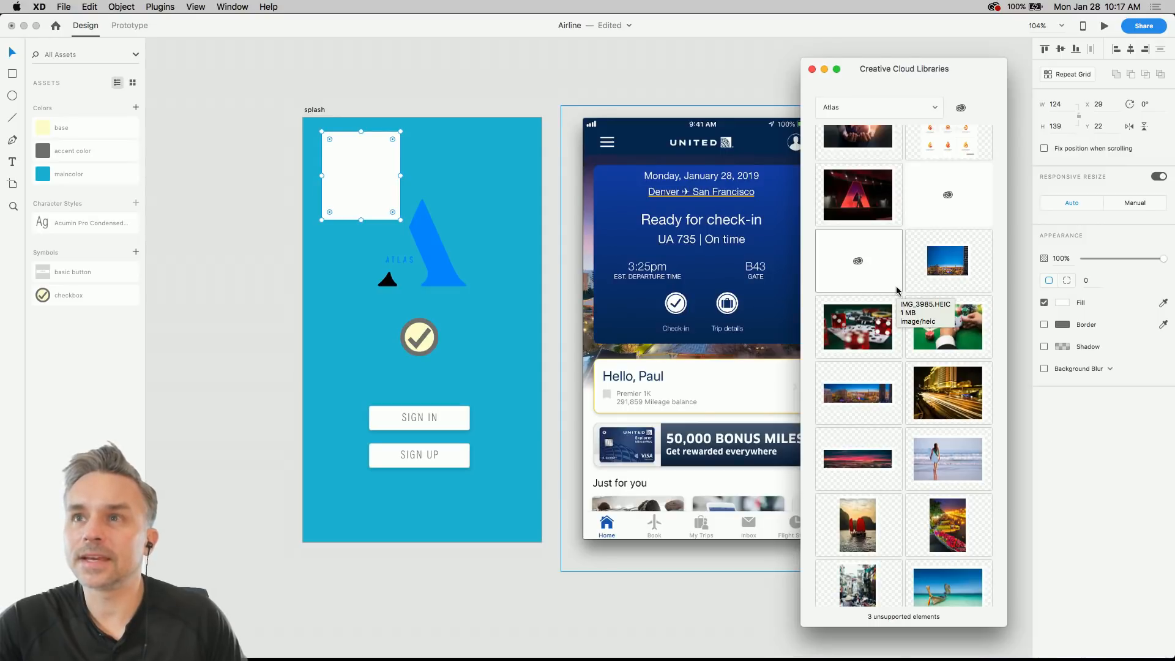
scroll(898, 291, "down", 4)
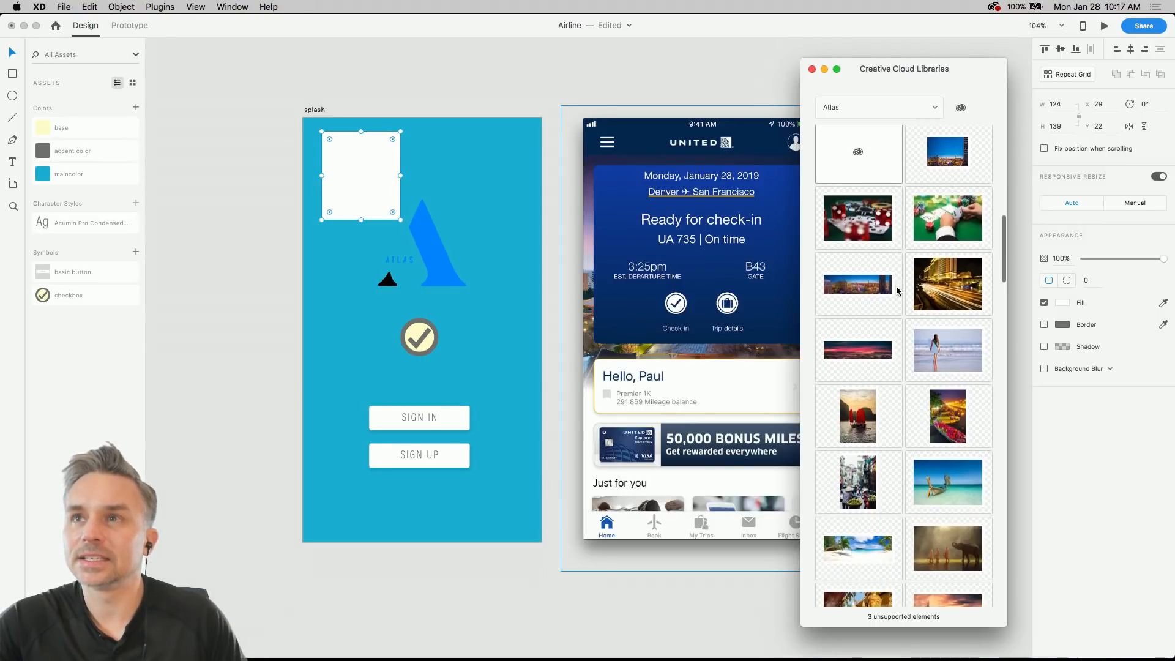
scroll(897, 290, "down", 6)
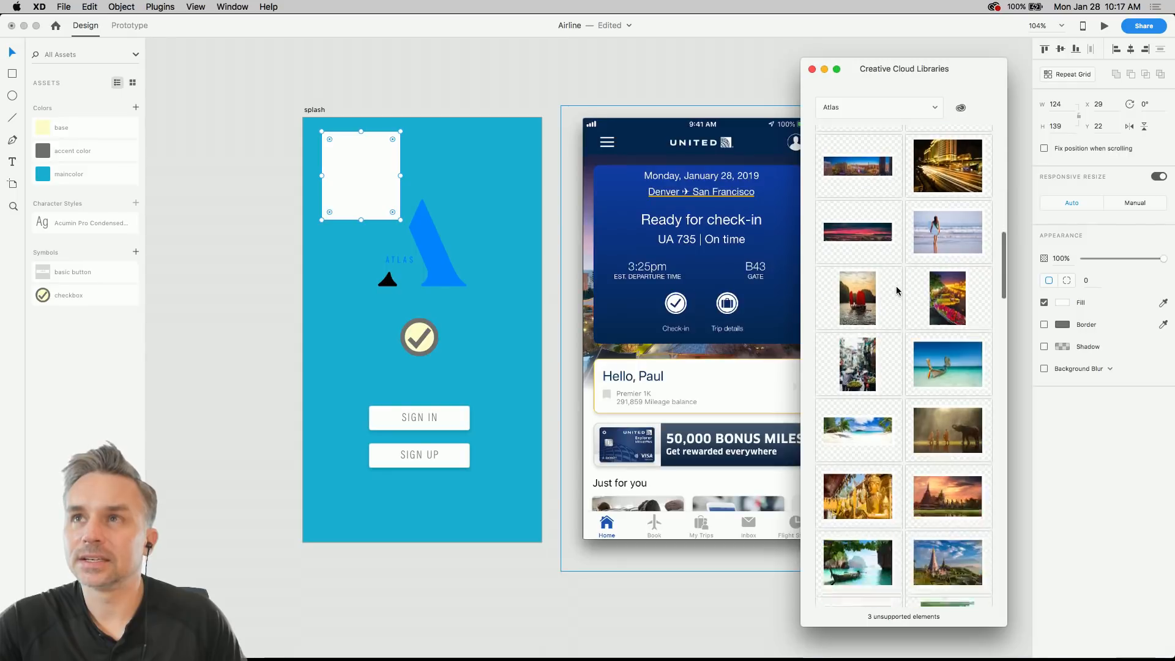
scroll(898, 291, "down", 6)
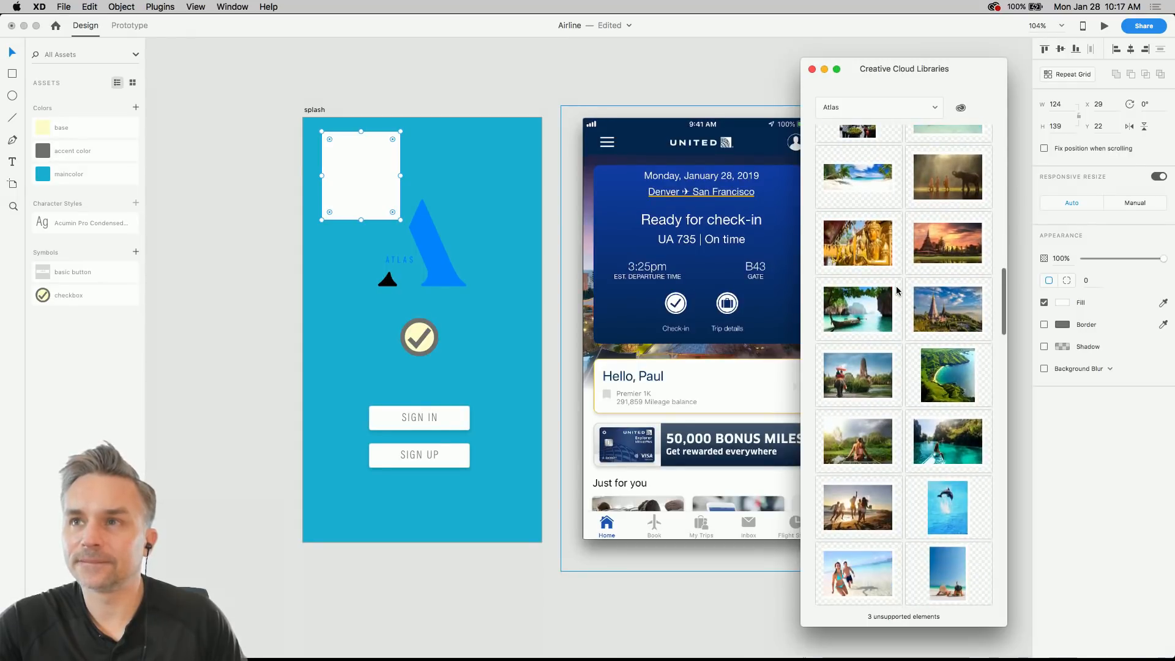
scroll(898, 290, "down", 3)
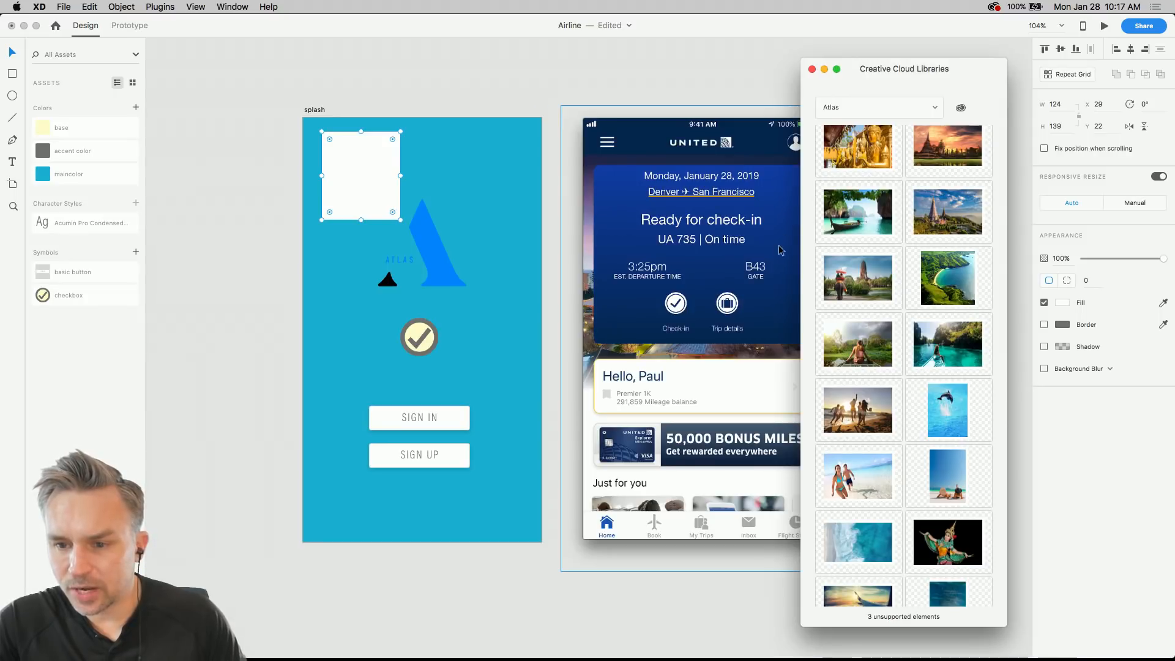
left_click_drag(854, 223, 369, 185)
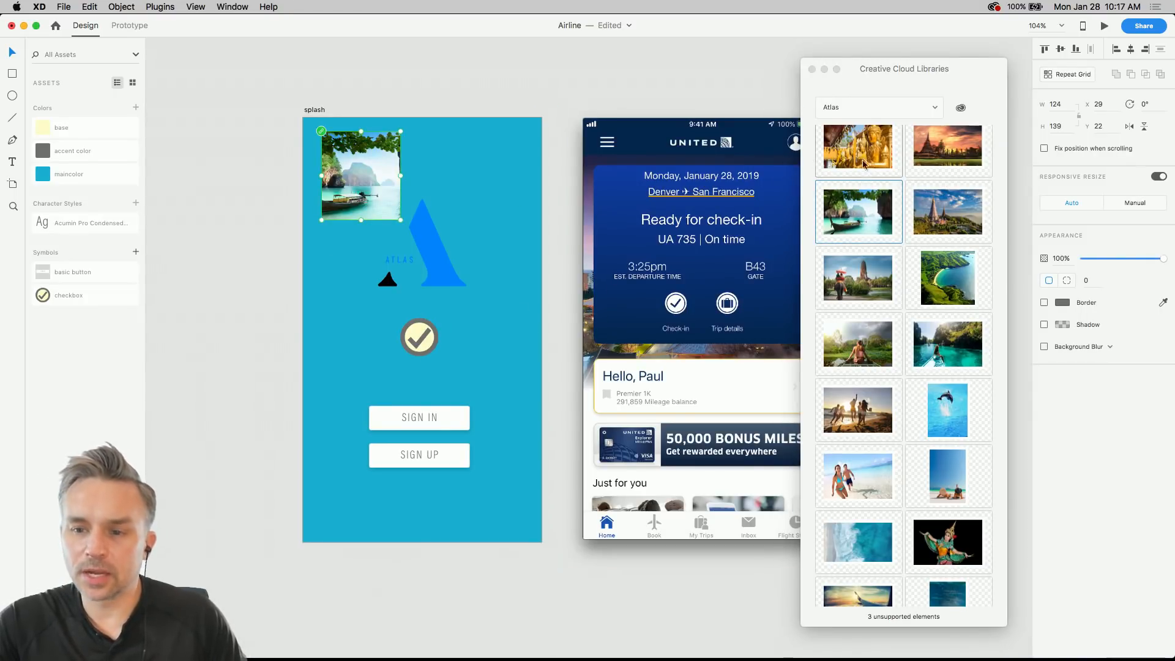
- Snap the boat photo to the artboard's origin and enlarge it to 375 × 667 to cover the whole splash artboard
left_click_drag(348, 173, 333, 154)
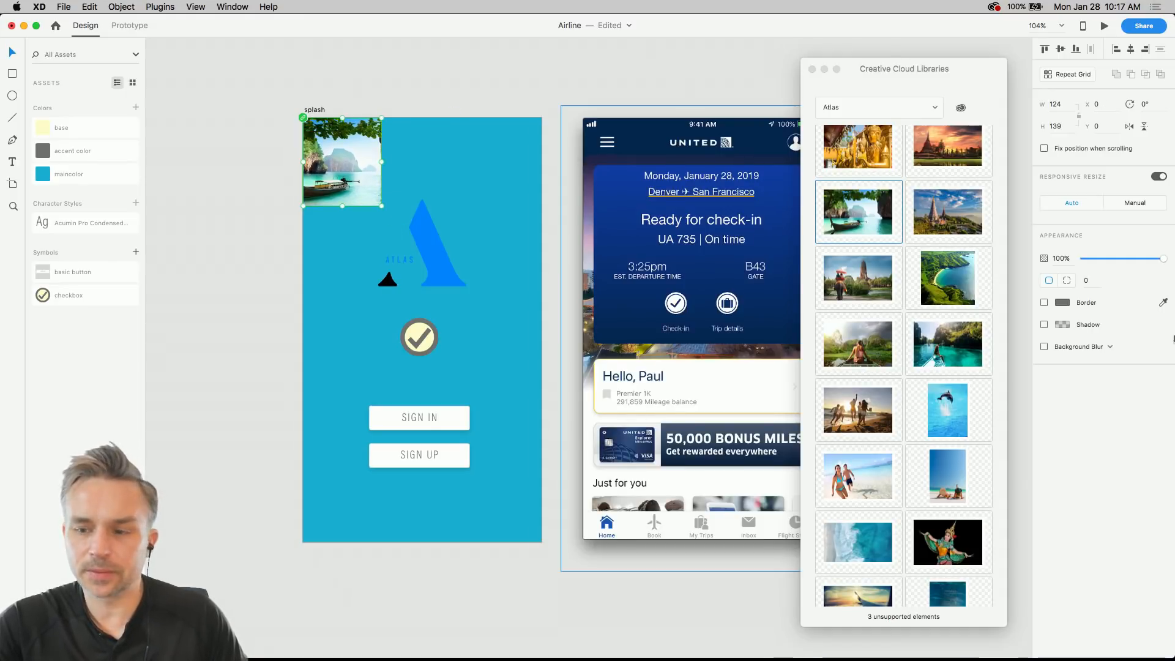
left_click_drag(380, 206, 541, 542)
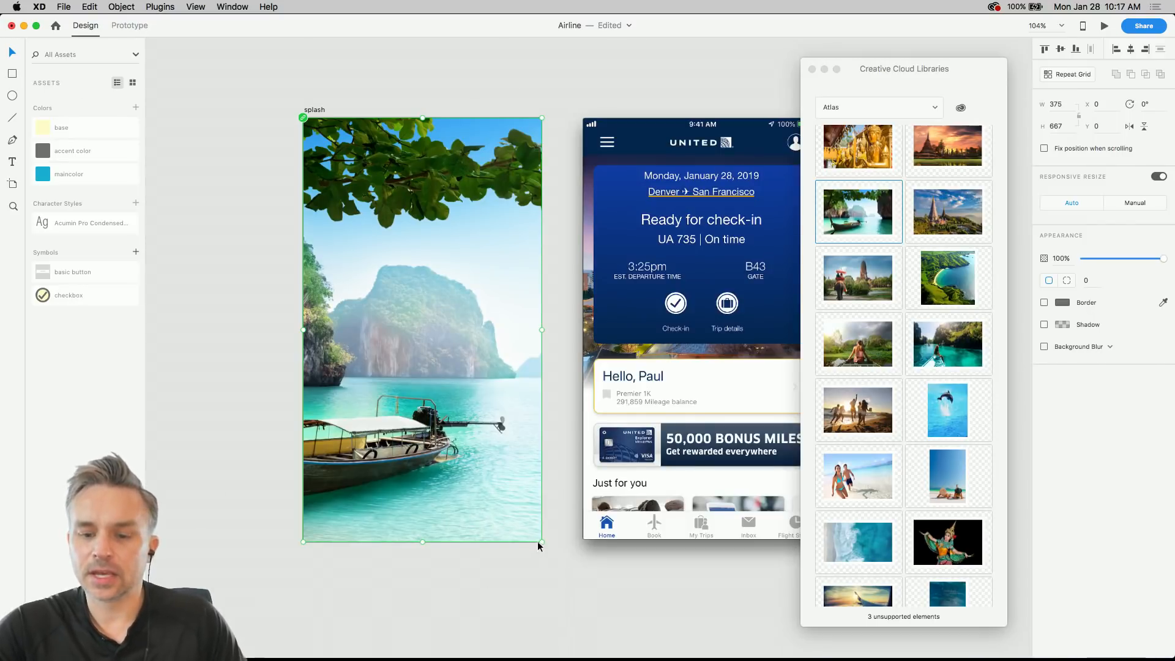
mouse_move(542, 542)
left_mouse_down()
mouse_move(394, 311)
mouse_move(526, 537)
mouse_move(541, 541)
left_mouse_up()
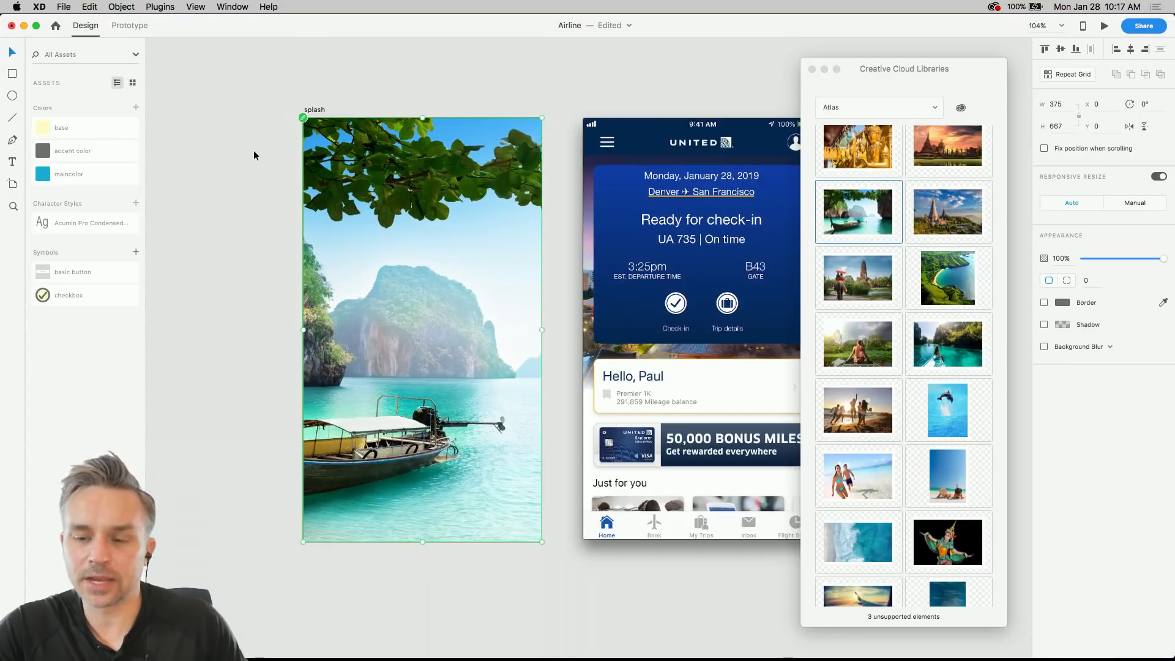
- Place the library's elephant ride photo directly on the pasteboard at full size and delete it again
left_click_drag(858, 278, 222, 454)
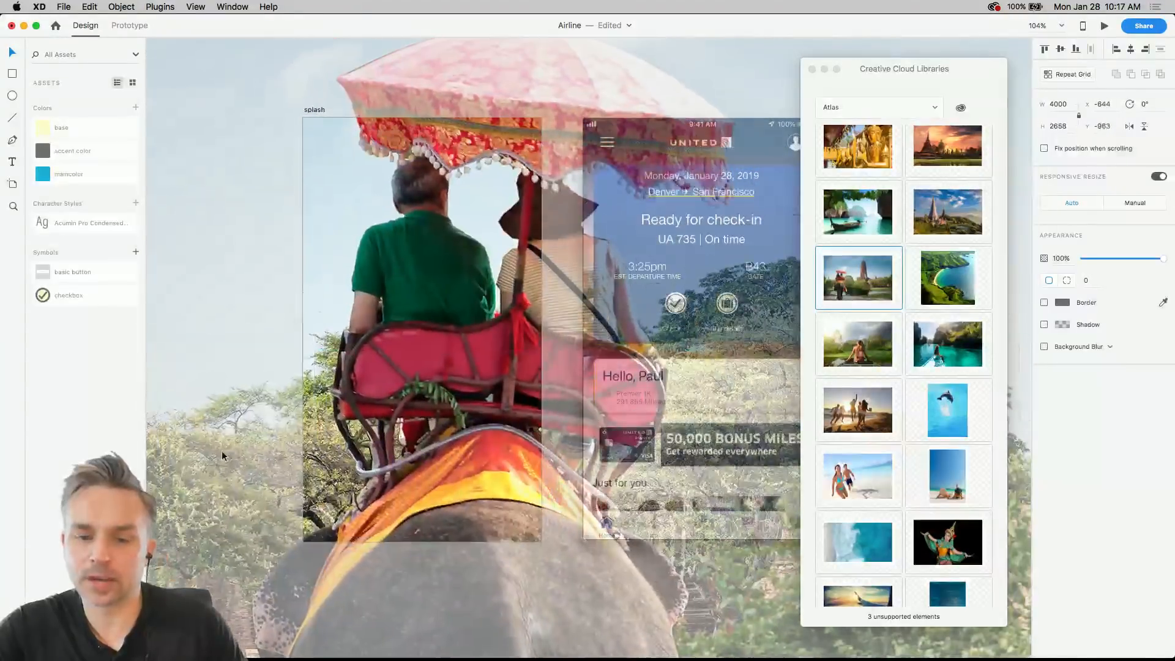
key("Delete")
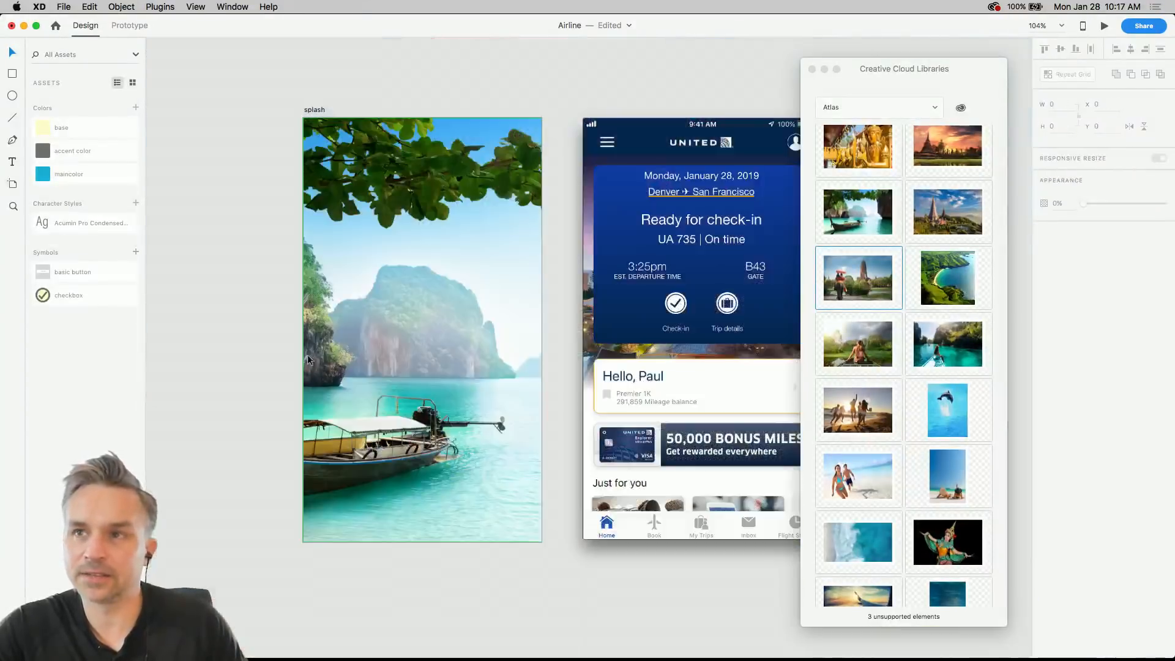
- Move the boat photo to the bottom of the splash artboard's layer order, beneath the logo, buttons and checkbox
left_click(346, 213)
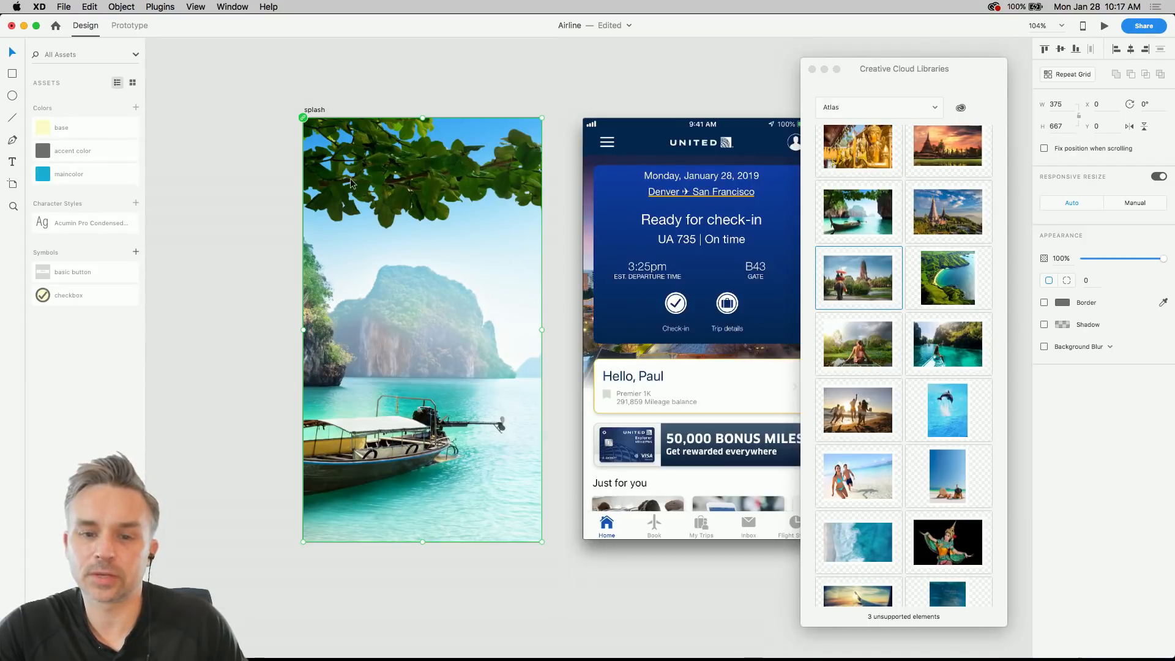
key("super+y")
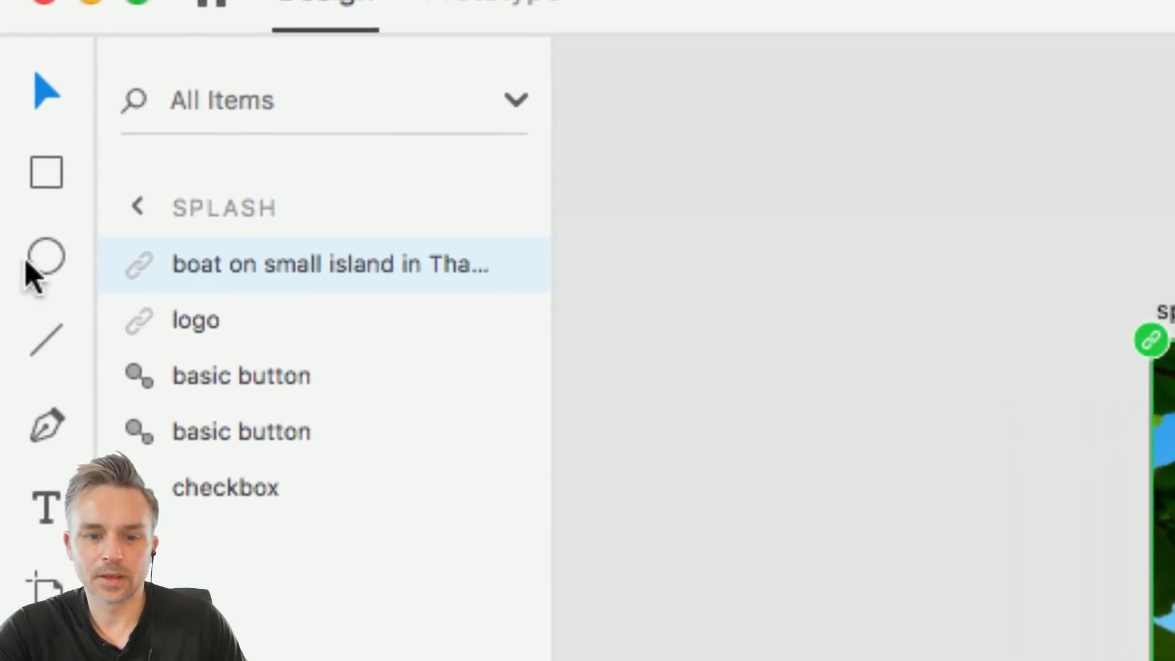
double_click(187, 265)
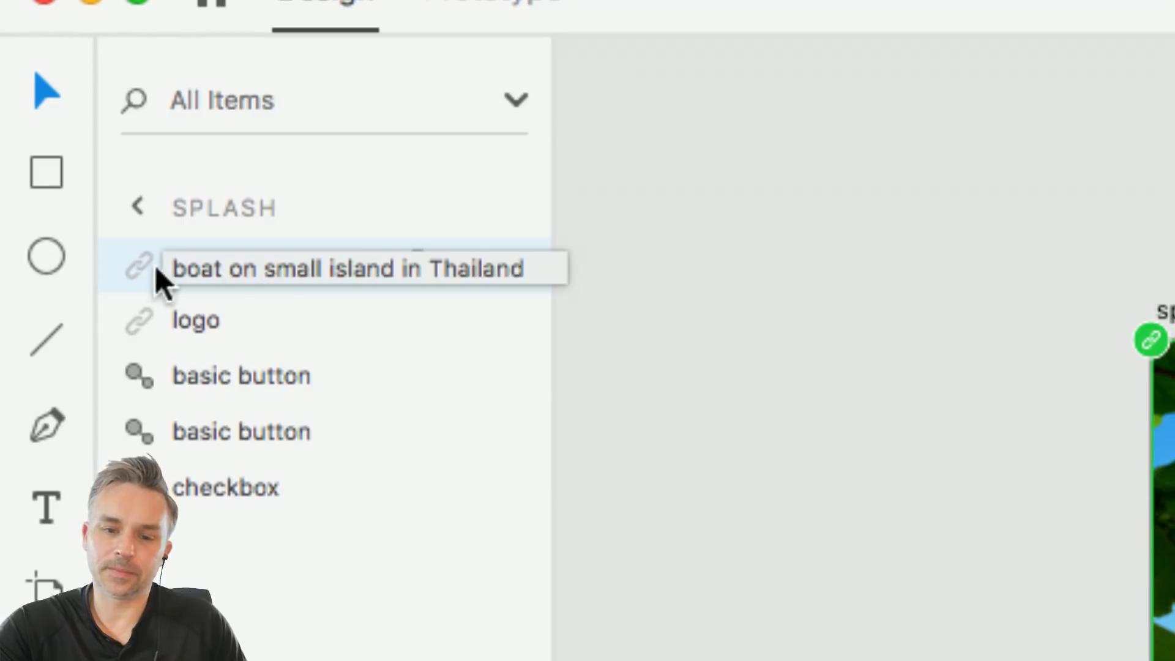
key("Return")
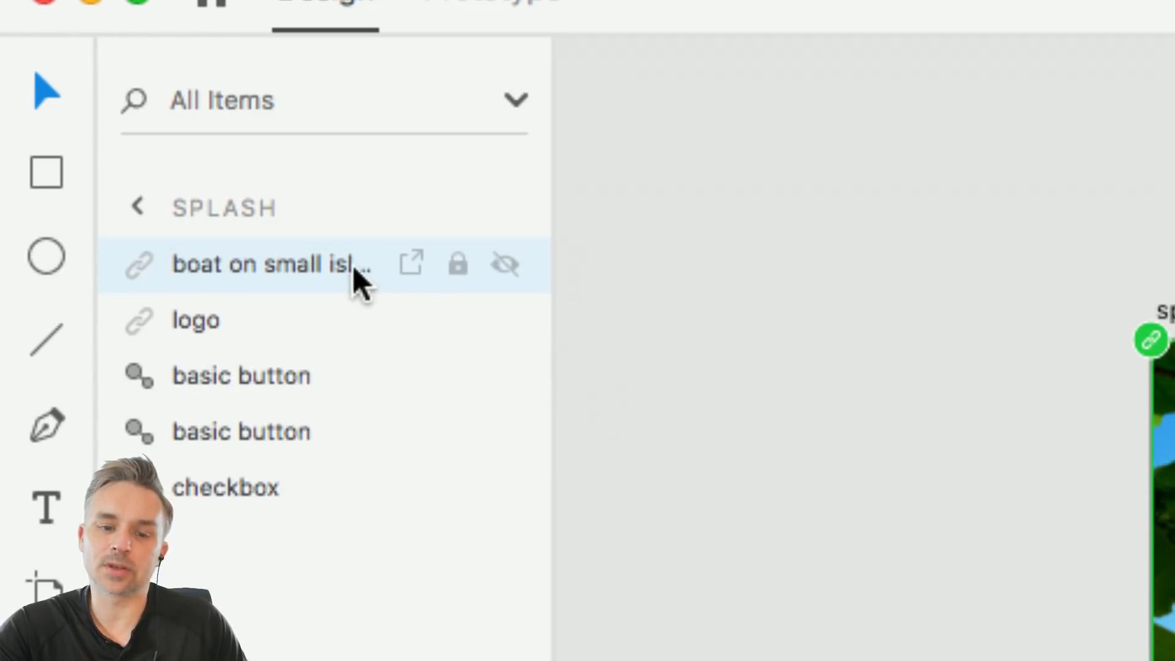
left_click_drag(293, 259, 355, 538)
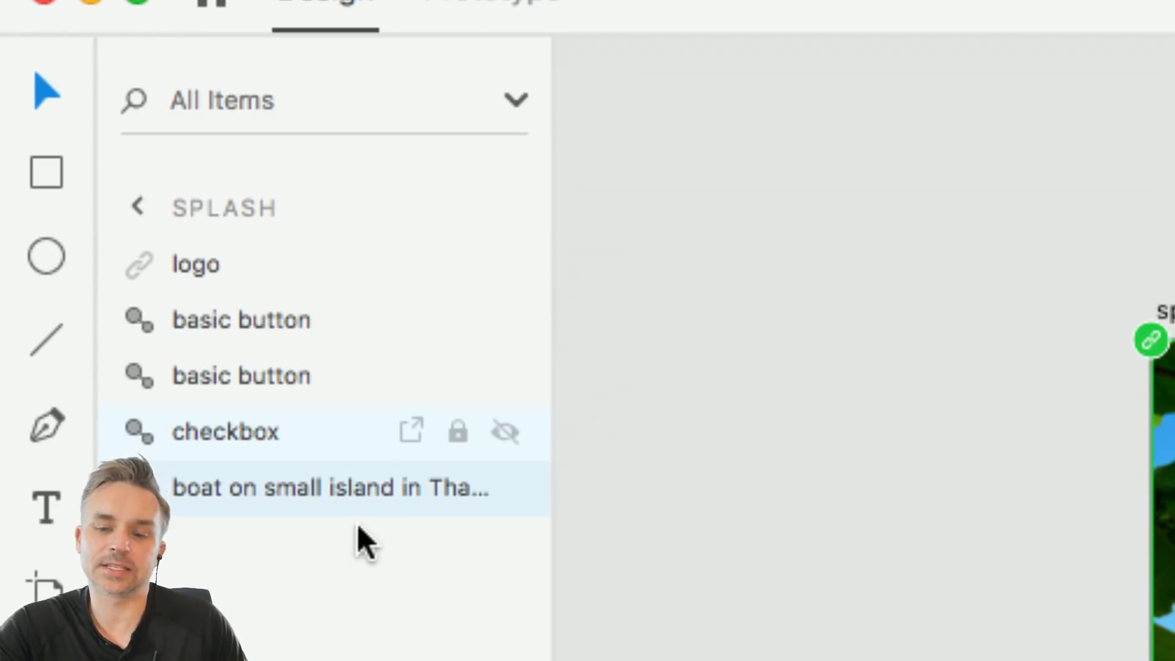
left_click(256, 125)
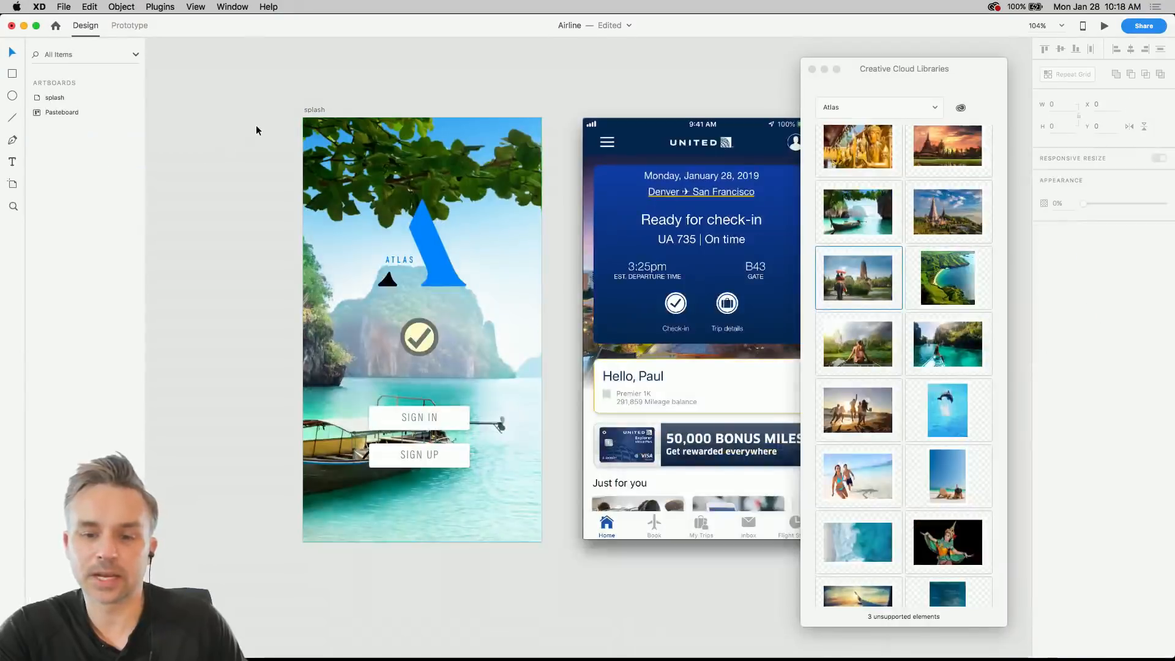
- Shift the logo and the checkbox lower on the splash artboard, keeping the checkbox between the logo and the SIGN IN button
left_click(420, 266)
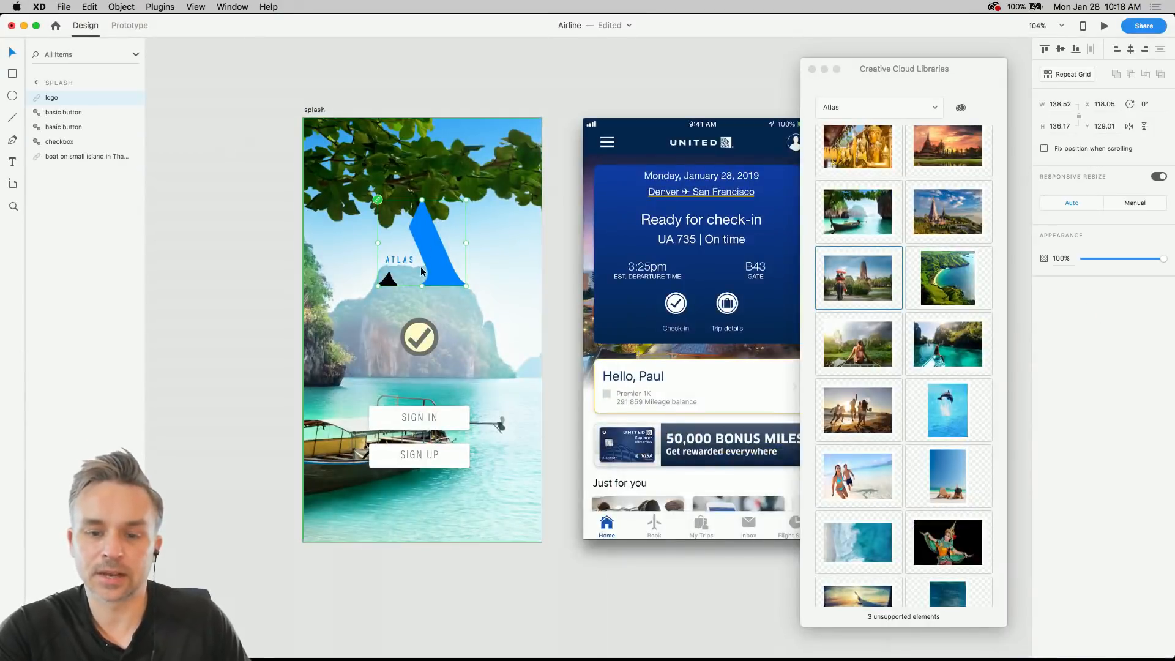
left_click_drag(420, 339, 431, 371)
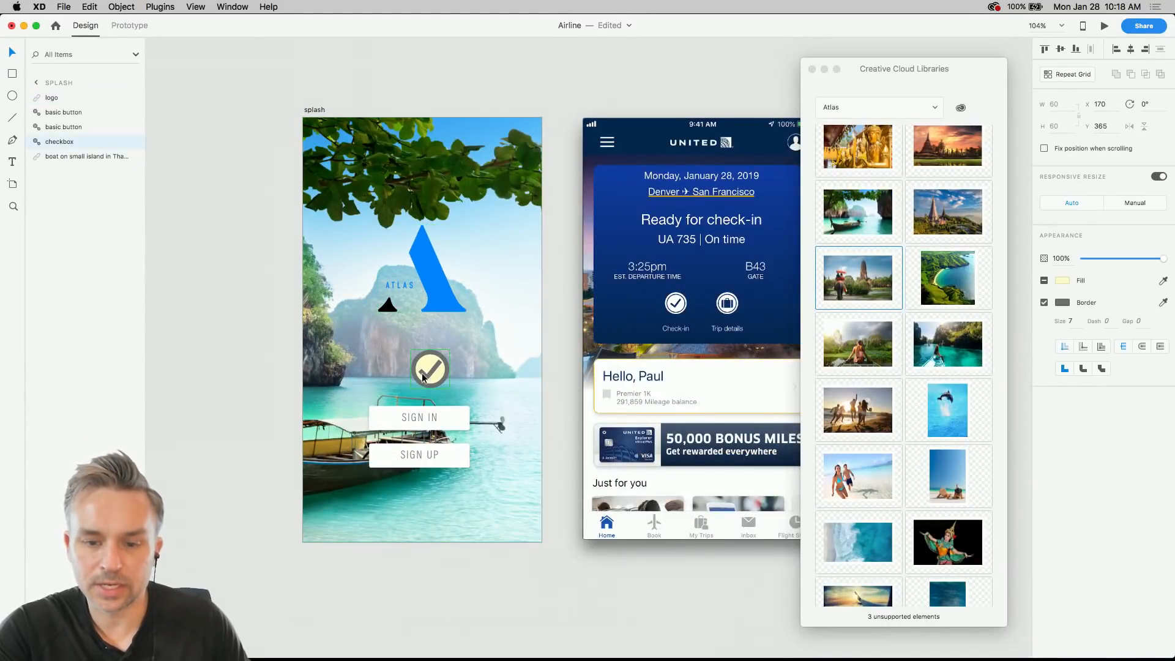
left_click_drag(433, 265, 435, 289)
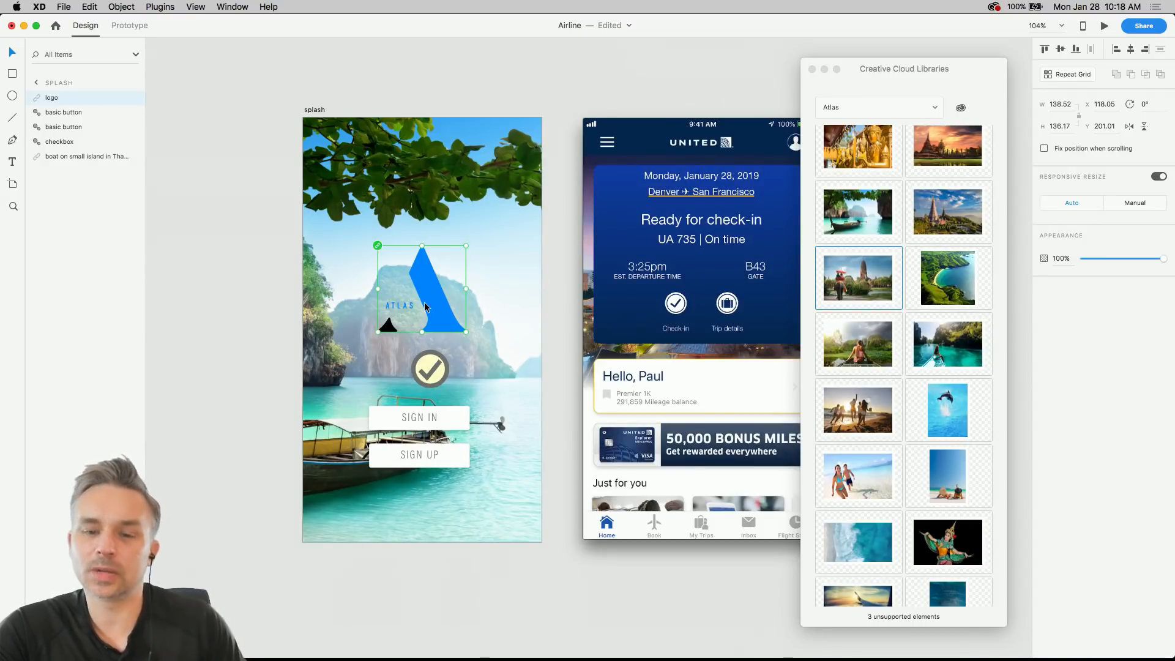
left_click_drag(427, 304, 430, 308)
mouse_move(418, 389)
left_mouse_down()
mouse_move(227, 347)
mouse_move(208, 318)
mouse_move(426, 355)
mouse_move(432, 379)
left_mouse_up()
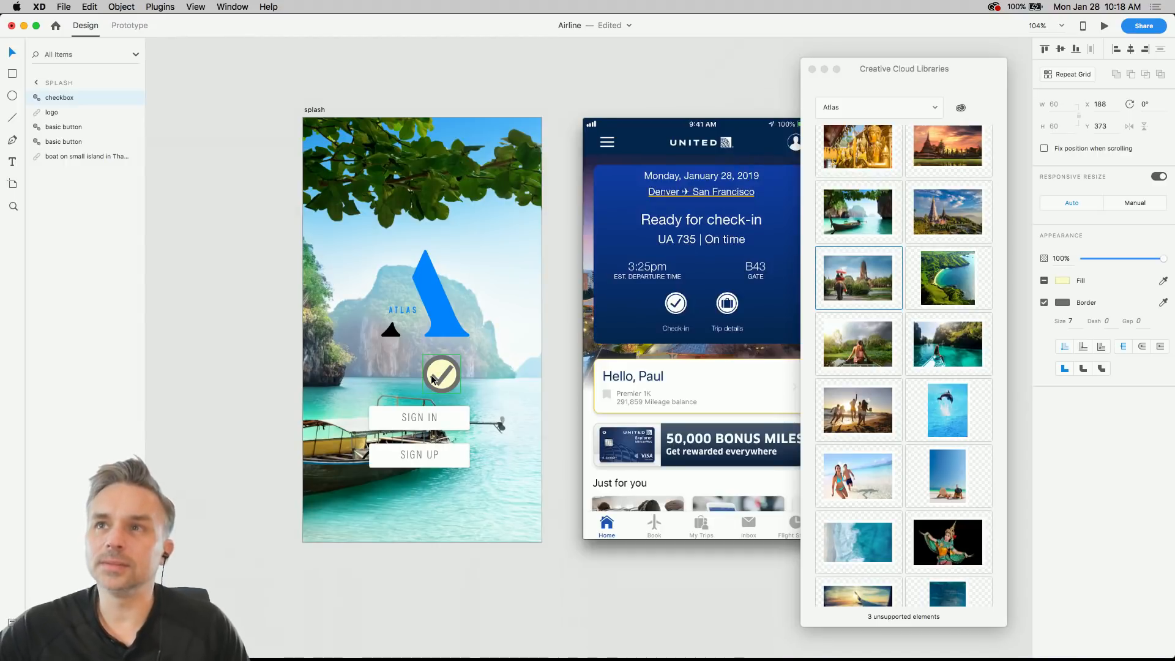
mouse_move(432, 378)
left_mouse_down()
mouse_move(363, 381)
mouse_move(423, 376)
left_mouse_up()
- Move the SIGN IN button almost entirely off the splash artboard's left edge
left_click(379, 415)
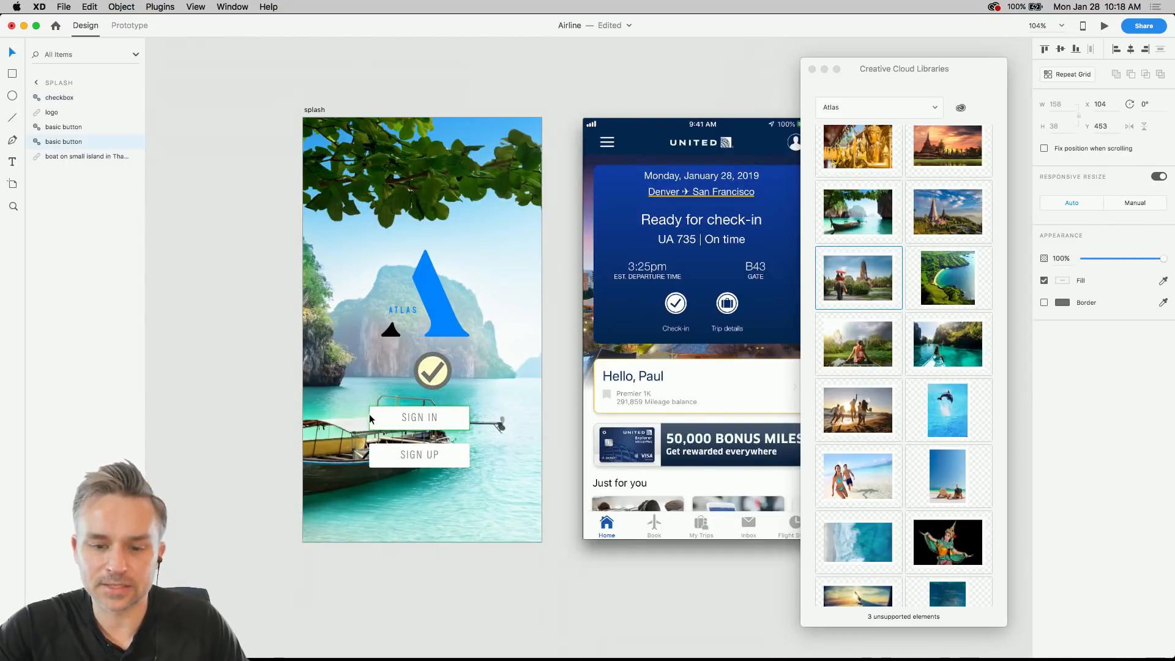
left_click_drag(379, 426, 219, 394)
left_click(214, 324)
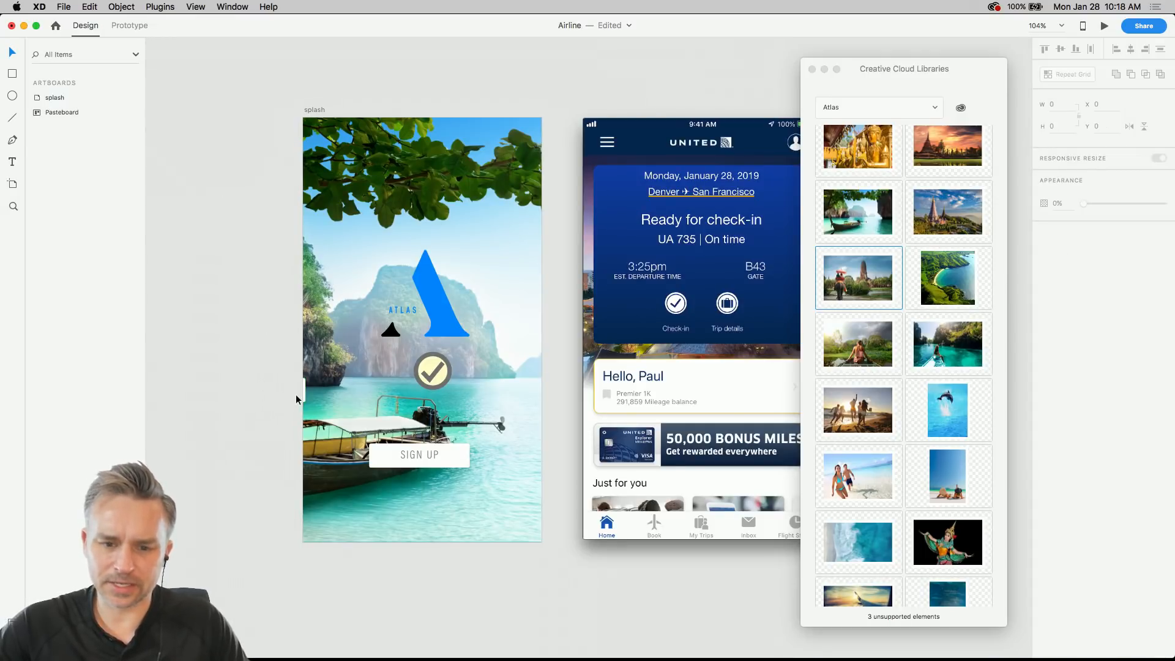
scroll(294, 392, "up", 5)
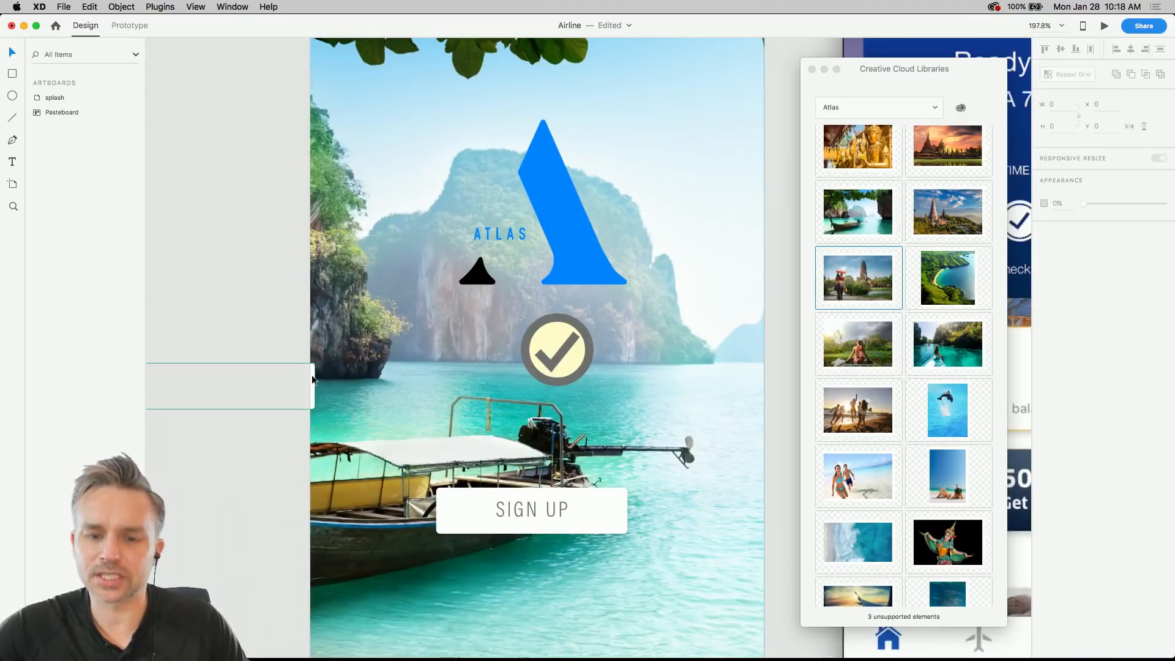
left_click(311, 374)
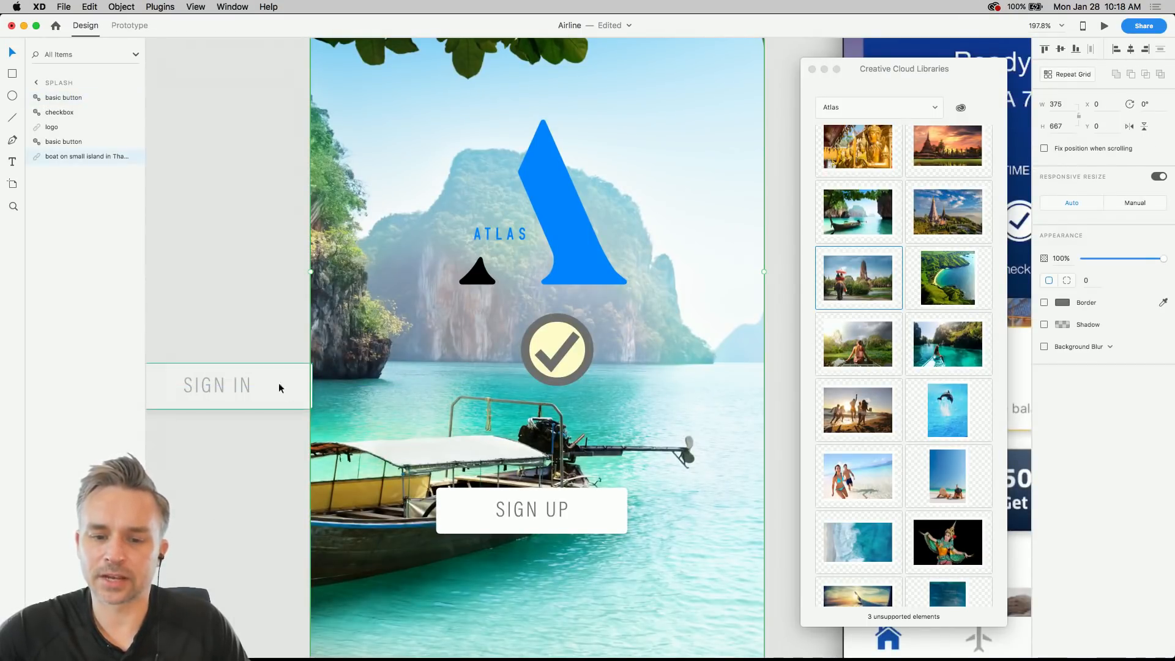
- Return the SIGN IN button to its place above SIGN UP and move the checkbox off the artboard onto the pasteboard
left_click(249, 356)
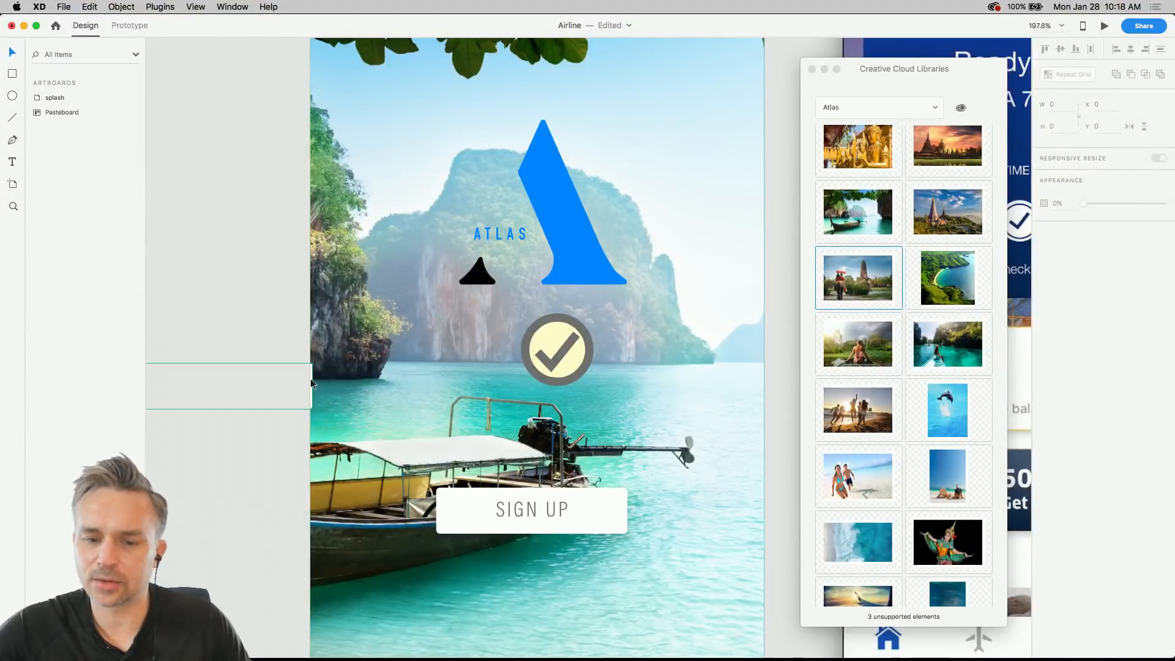
left_click_drag(311, 380, 629, 440)
left_click_drag(551, 346, 211, 280)
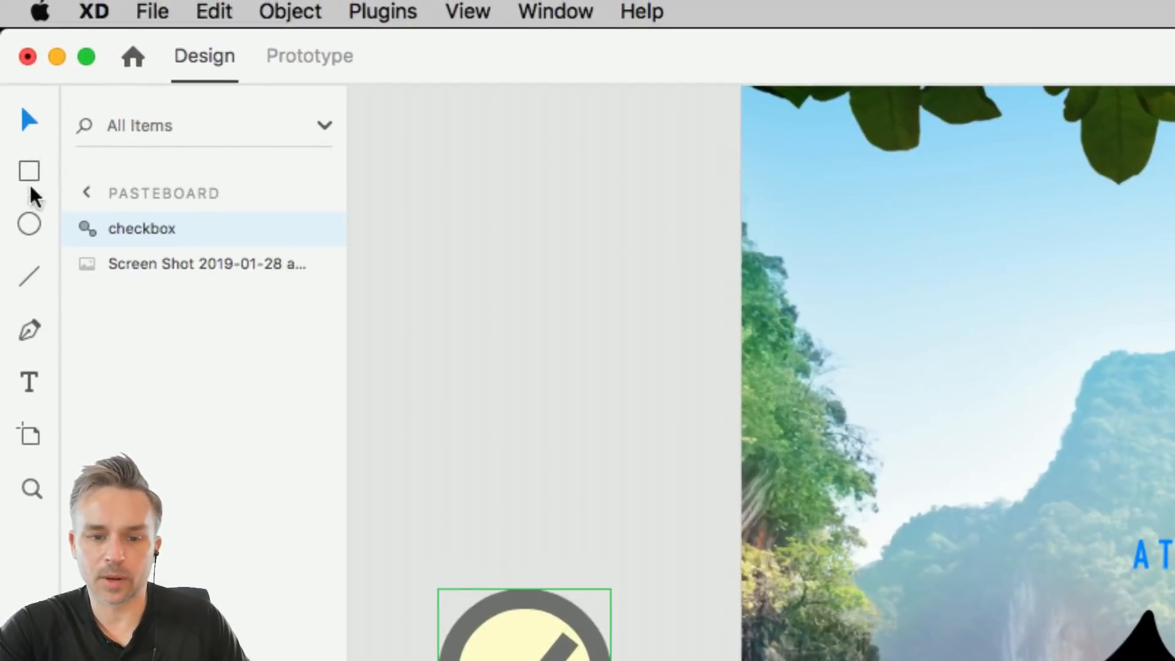
- Expand the checkbox symbol in the pasteboard's layer list to view the parts it contains
left_click(123, 269)
left_click(86, 231)
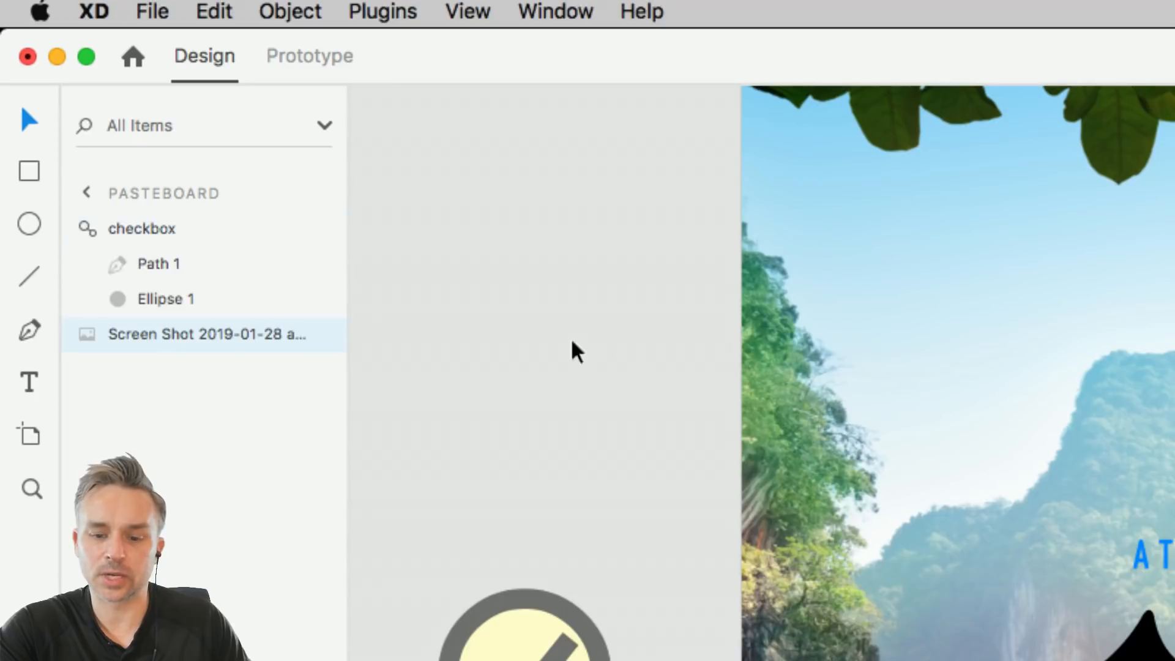
left_click(170, 75)
scroll(453, 152, "down", 6)
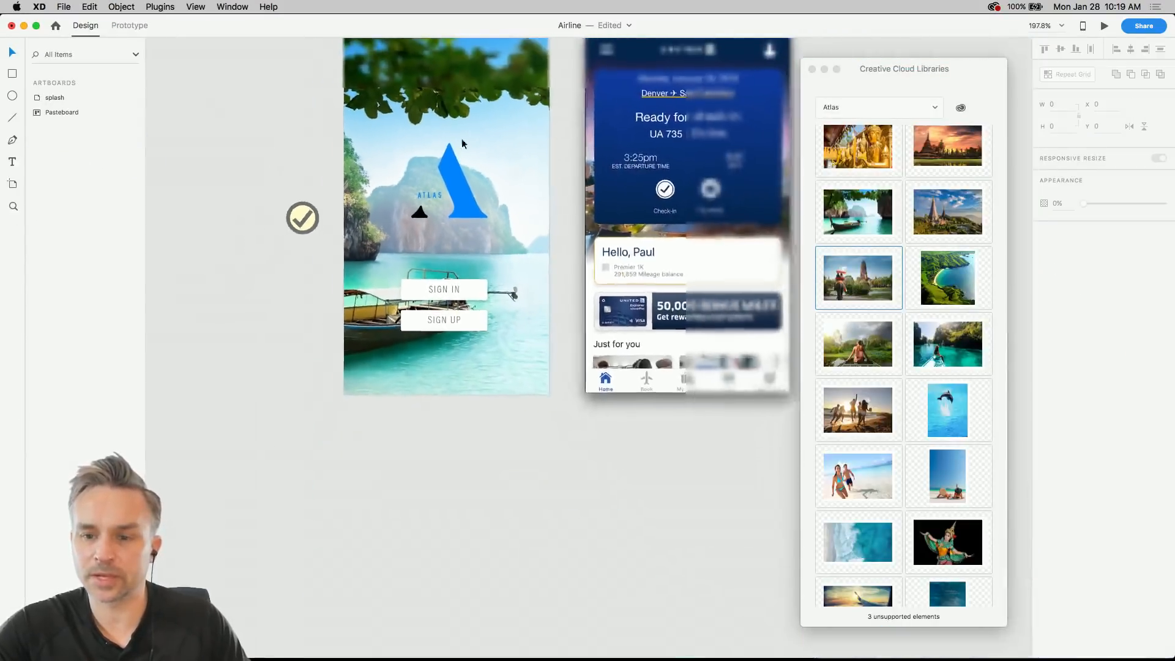
left_click_drag(473, 202, 459, 204)
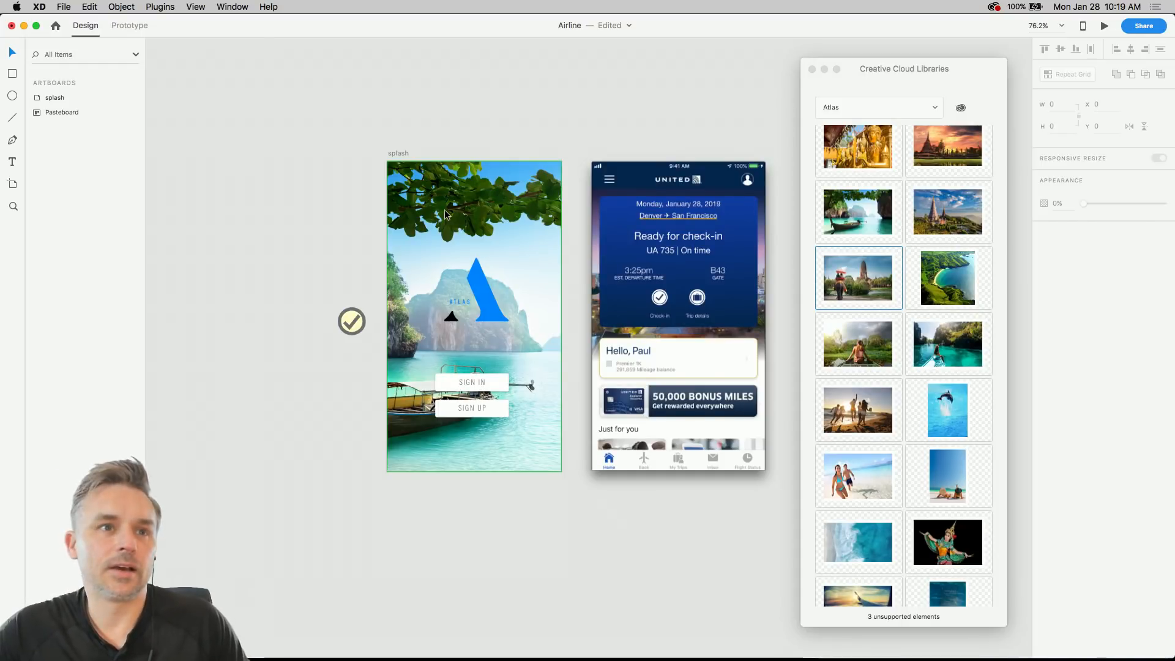
- Shift the pasteboard checkbox slightly farther from the splash artboard and move the Creative Cloud Libraries window a little aside
mouse_move(351, 315)
left_mouse_down()
mouse_move(347, 298)
mouse_move(349, 325)
left_mouse_up()
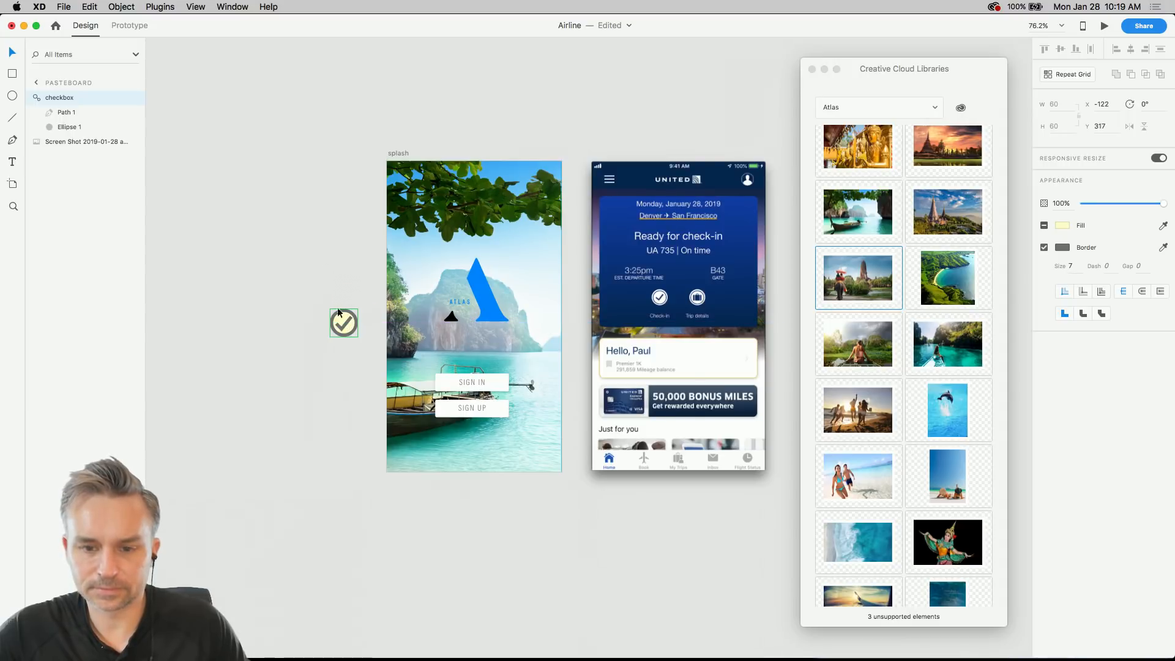
key("Escape")
left_click_drag(862, 70, 872, 60)
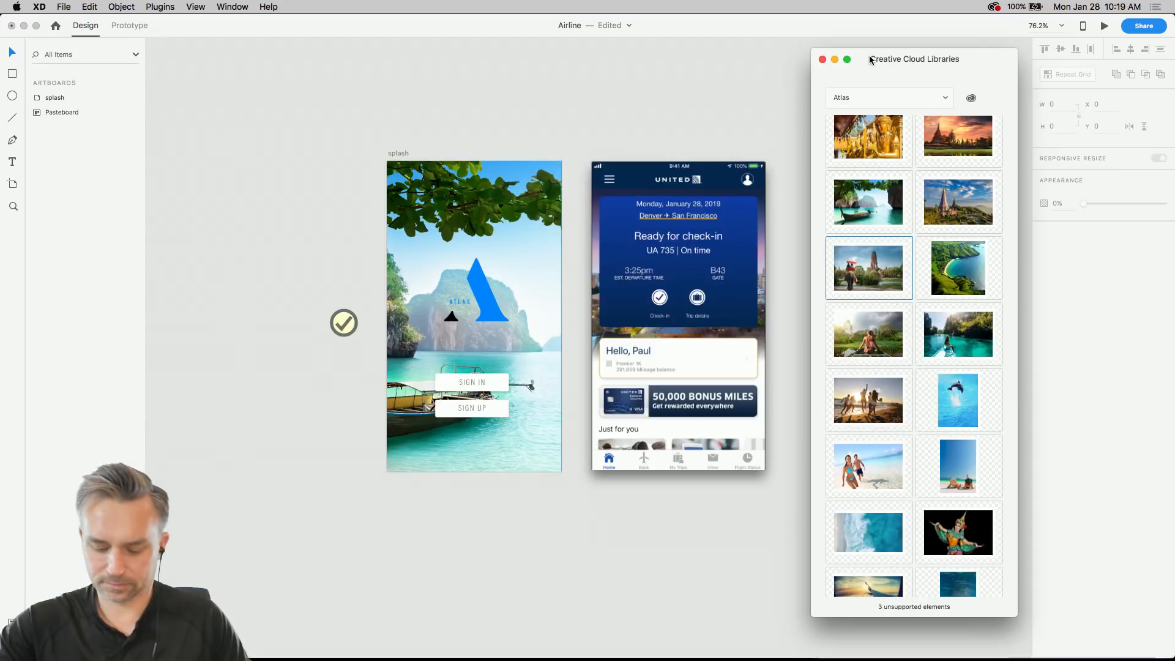
scroll(549, 124, "up", 3)
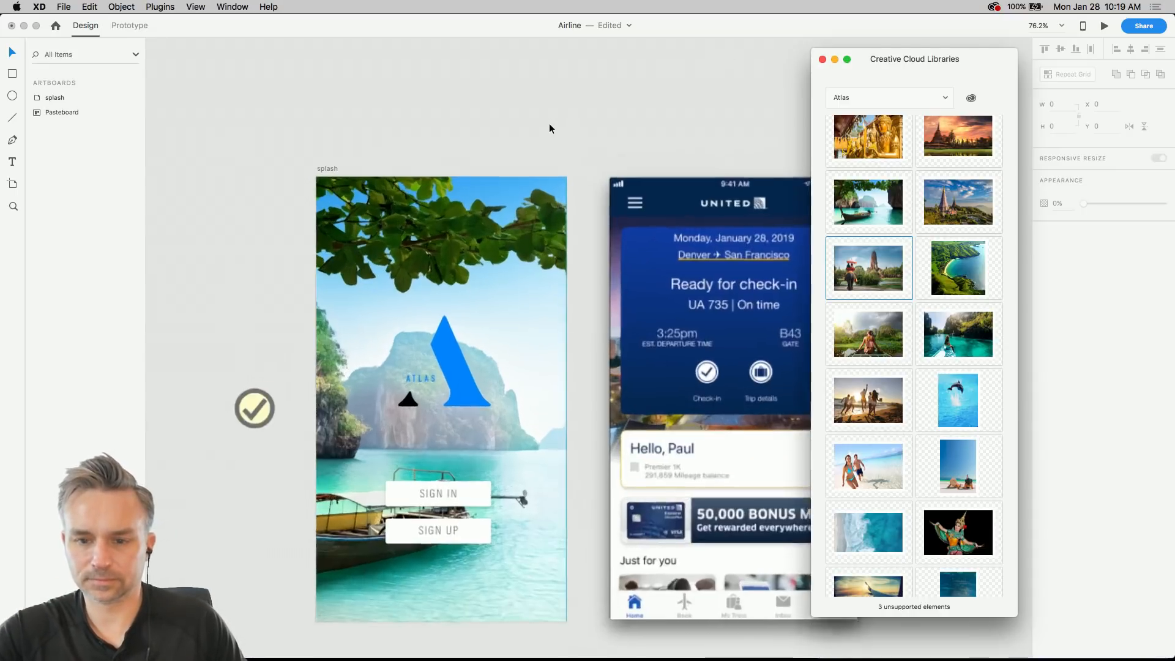
left_click(523, 140)
left_click_drag(509, 147, 527, 84)
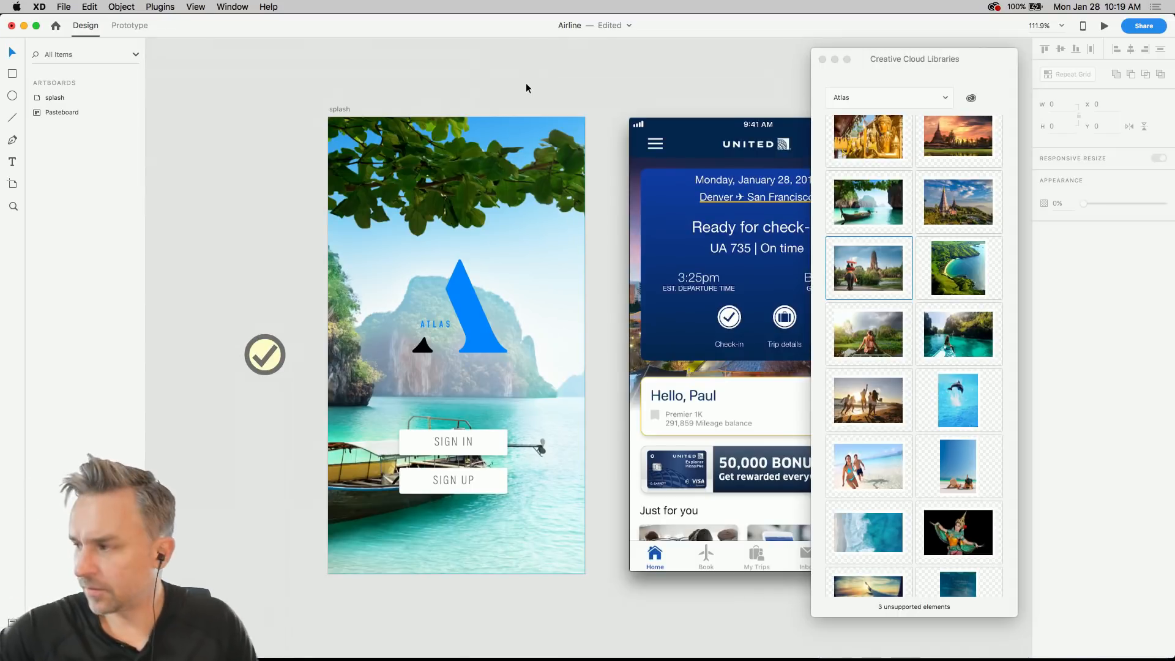
scroll(396, 250, "down", 3)
- Add the text "Continue as Guest" on the splash artboard below the SIGN UP button
left_click(431, 257)
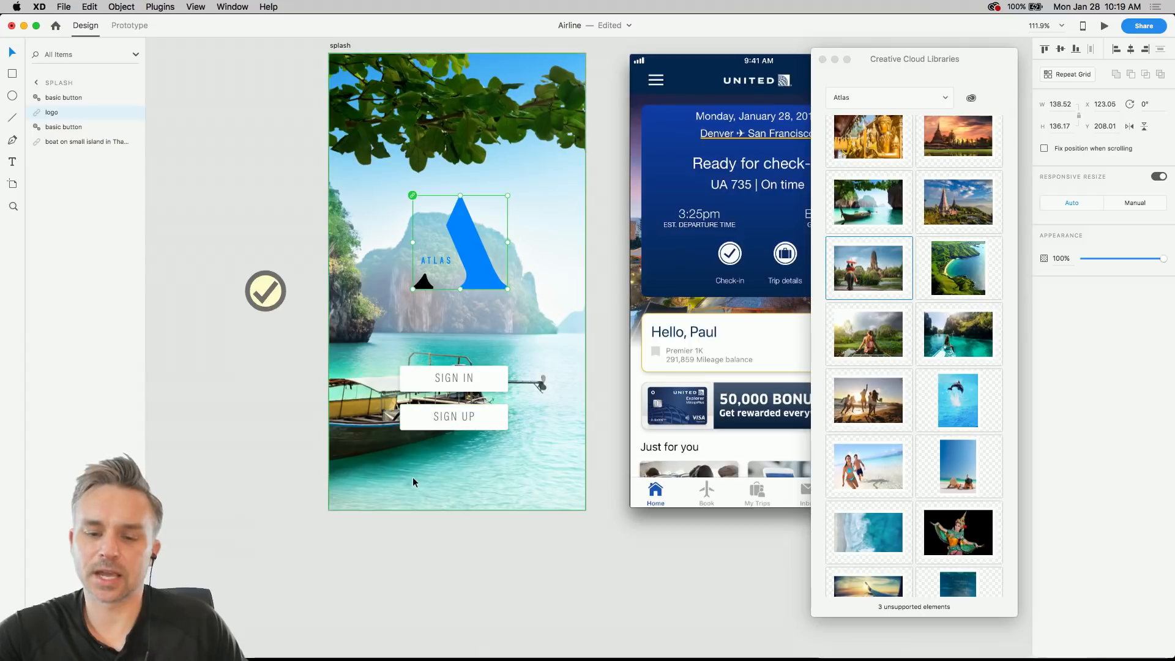
scroll(412, 477, "up", 5)
scroll(405, 442, "up", 2)
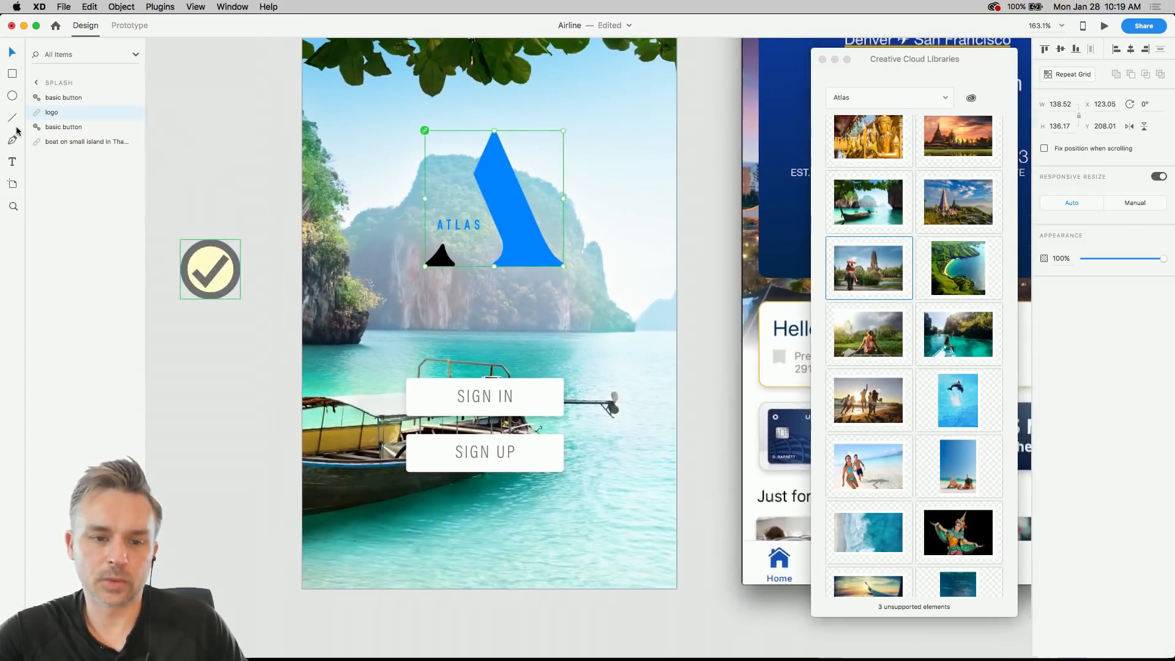
left_click(10, 165)
left_click(420, 535)
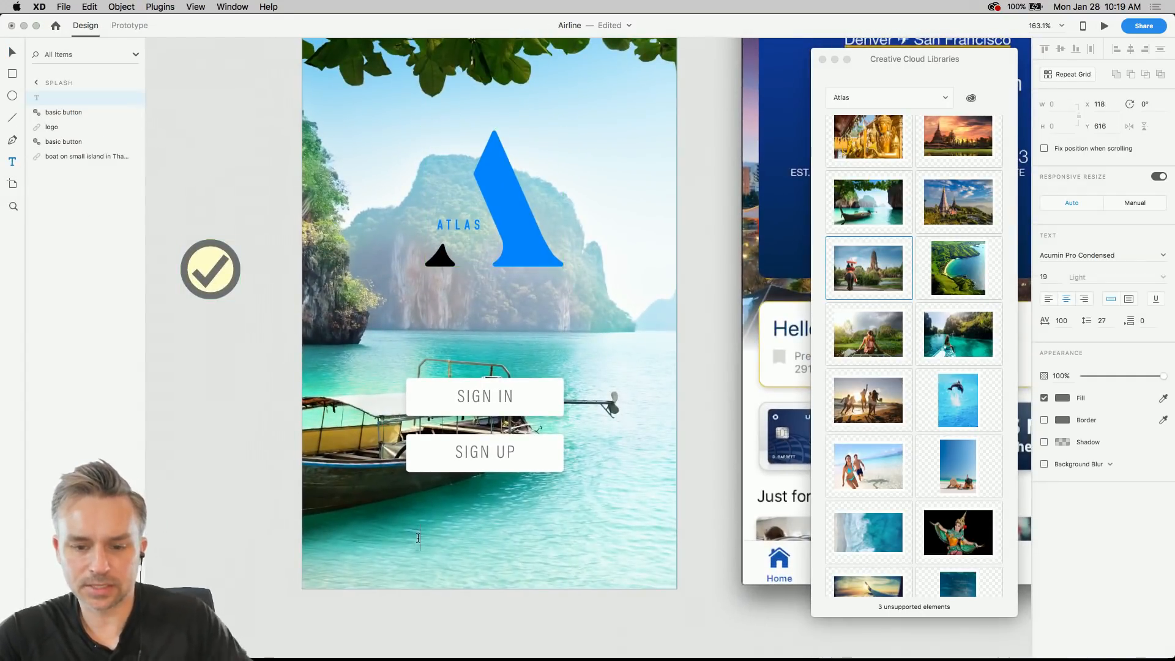
type("Continue as Guest")
- Close the Creative Cloud Libraries window and change the fill of the "Continue as Guest" text to white
key("super+a")
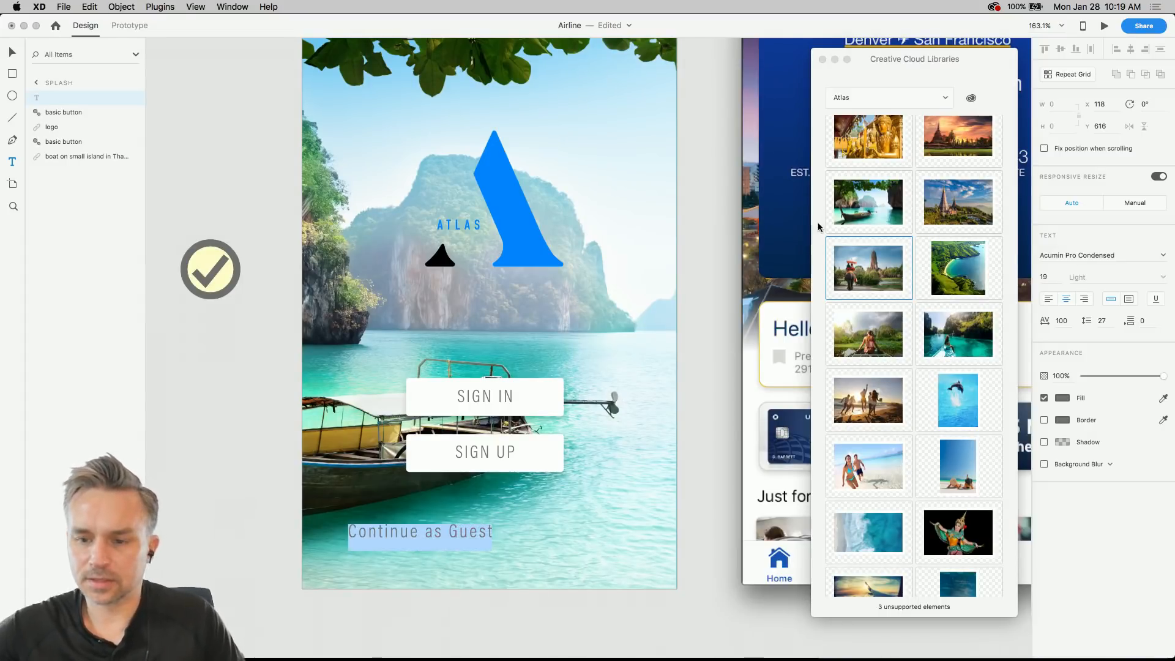
left_click(822, 60)
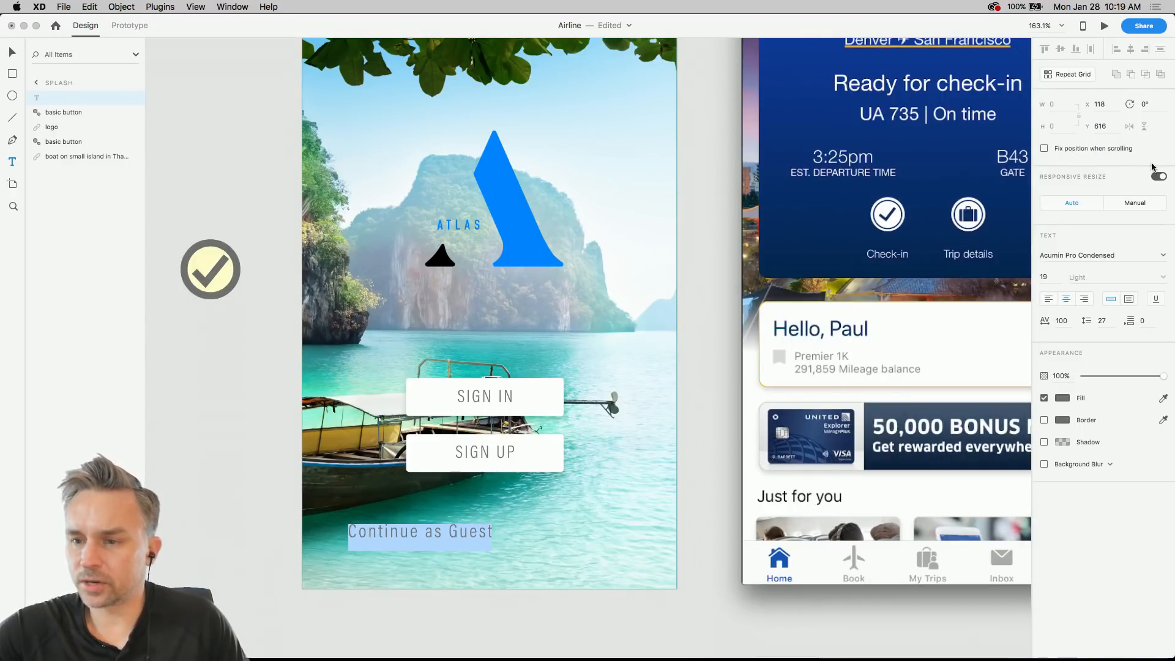
left_click(1061, 398)
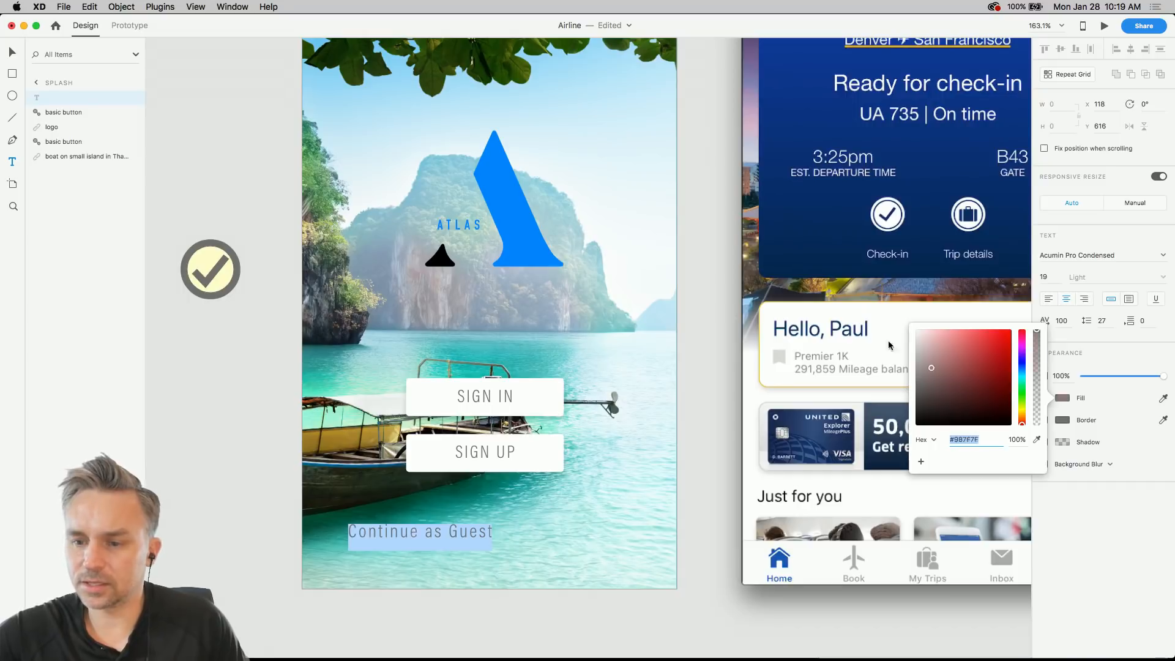
left_click(11, 52)
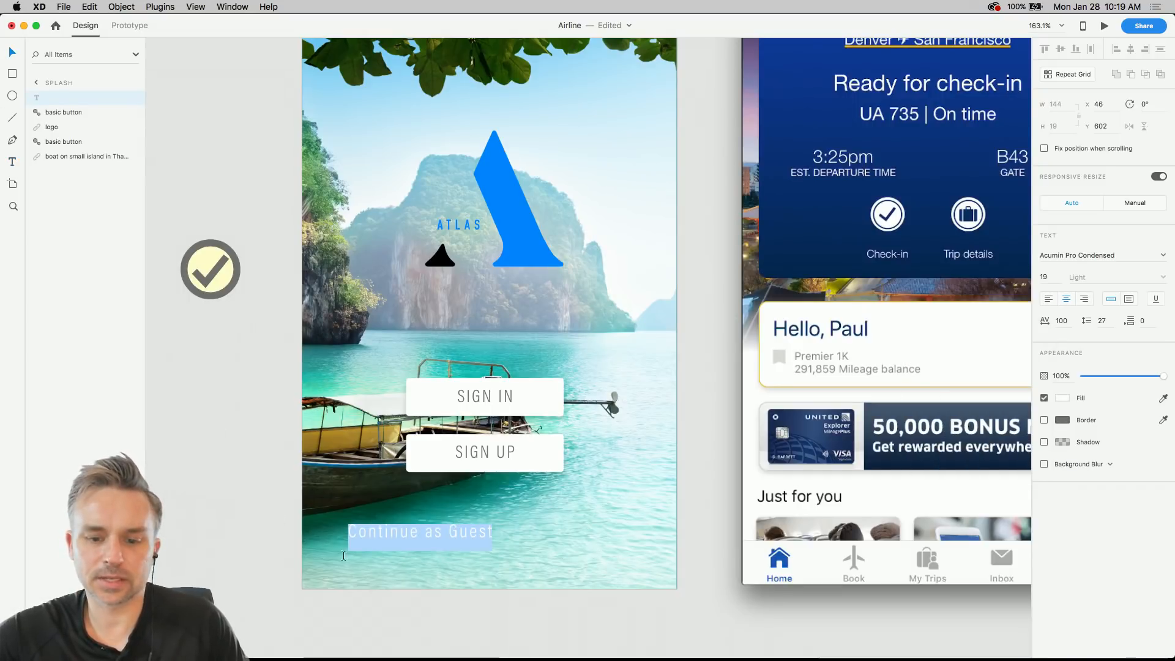
- Centre the "Continue as Guest" text directly beneath the SIGN UP button and save its formatting as a character style
left_click_drag(386, 543, 457, 506)
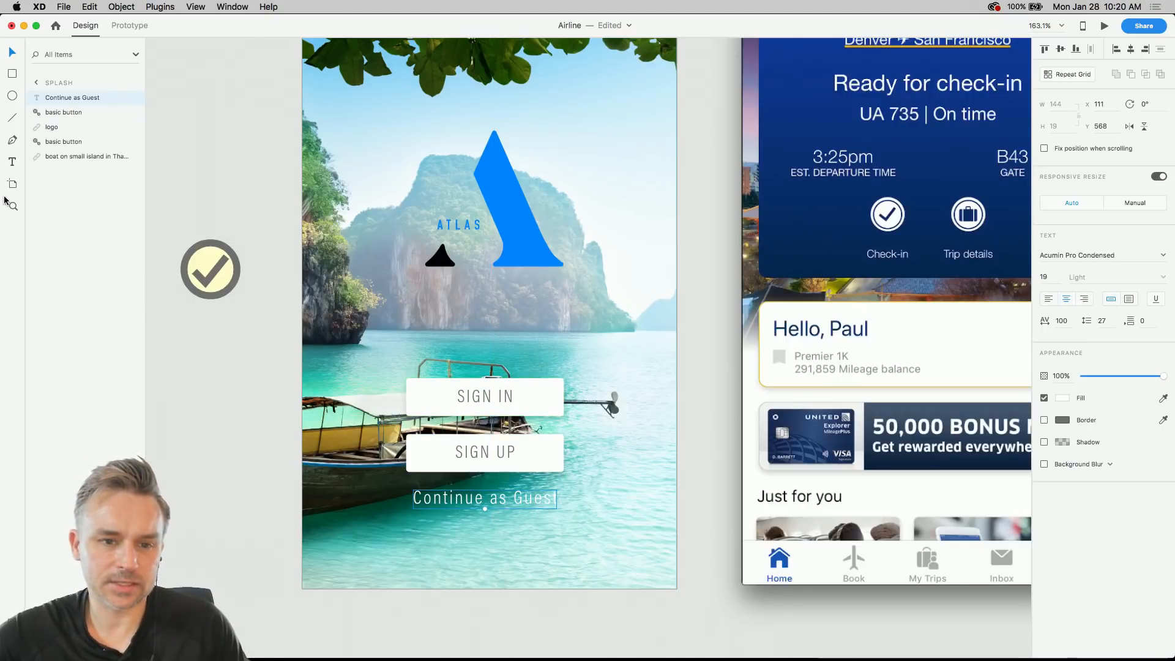
key("super+shift+y")
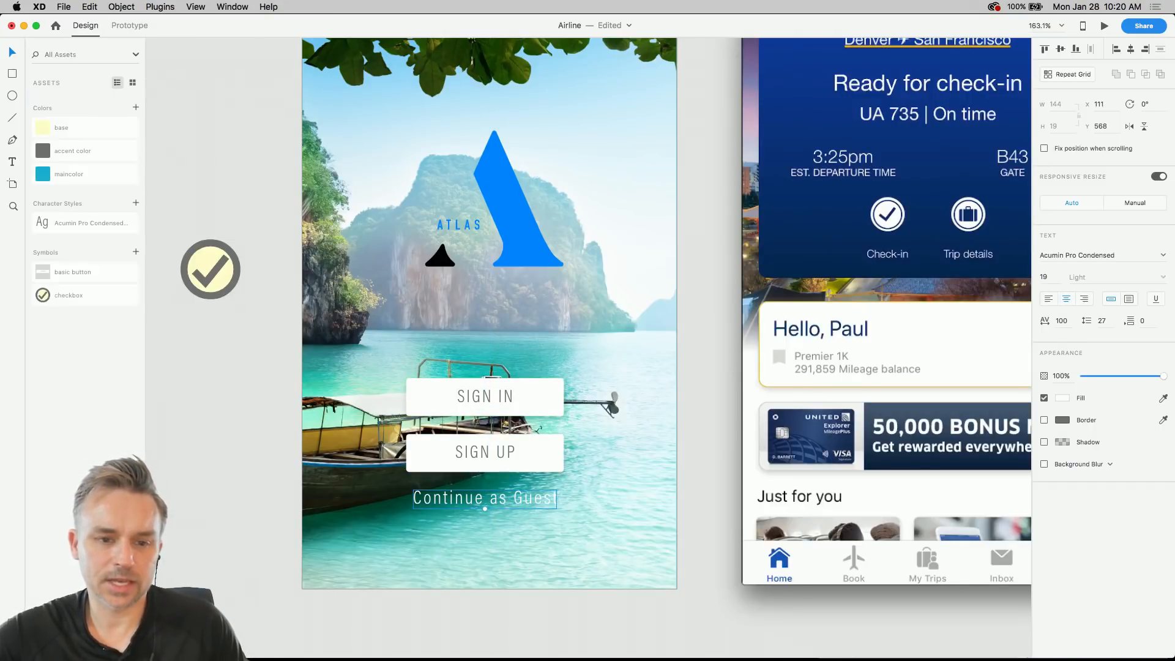
left_click(135, 203)
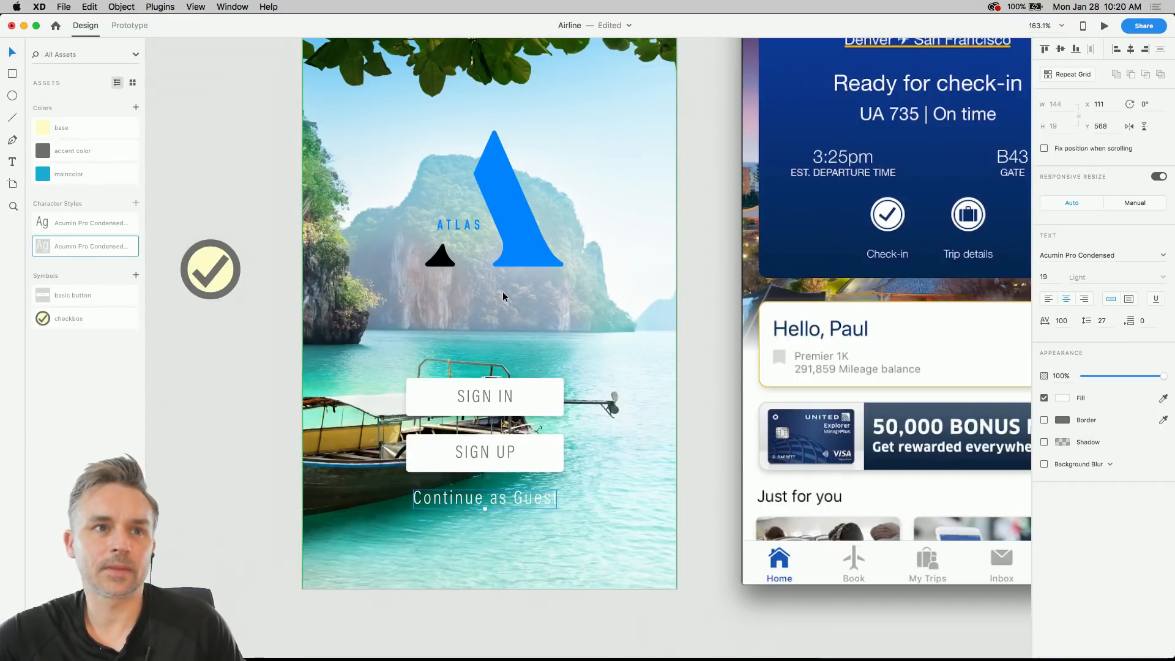
- Give the "Continue as Guest" text a black drop shadow at 54% opacity
scroll(345, 404, "down", 1)
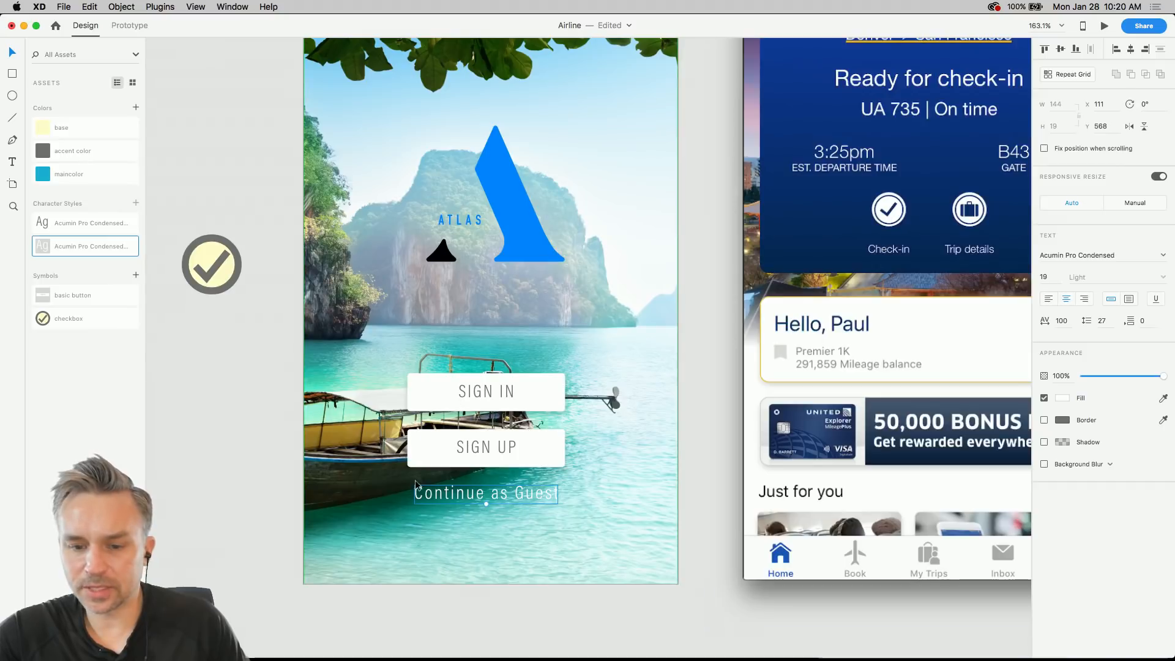
key("Return")
key("Escape")
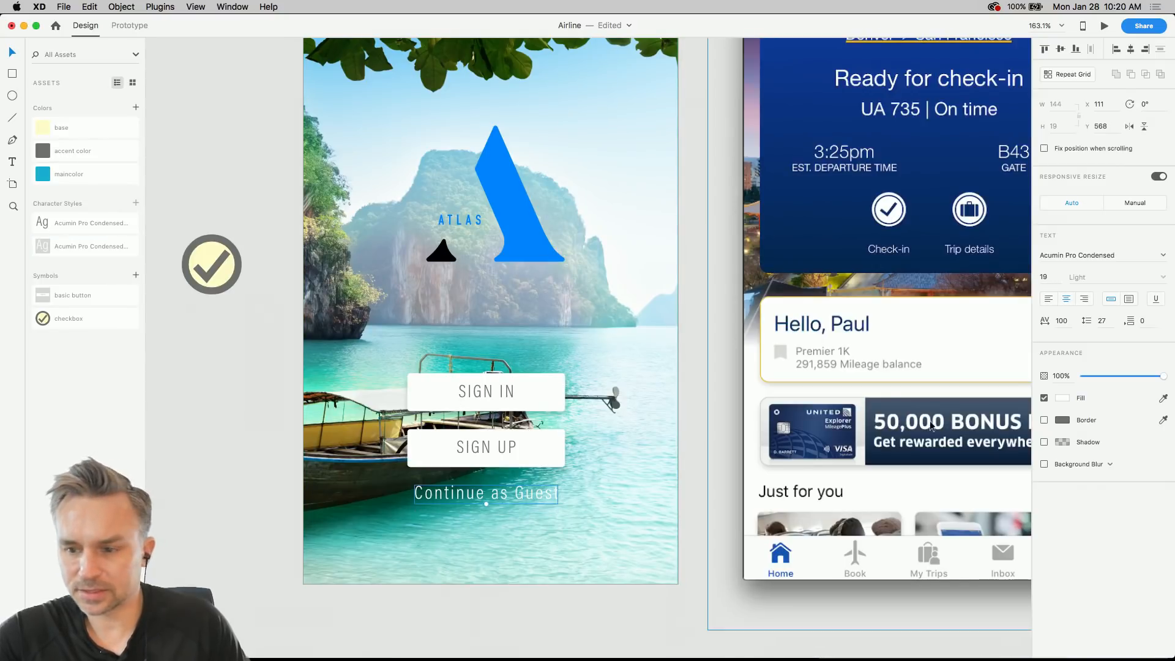
left_click(1044, 442)
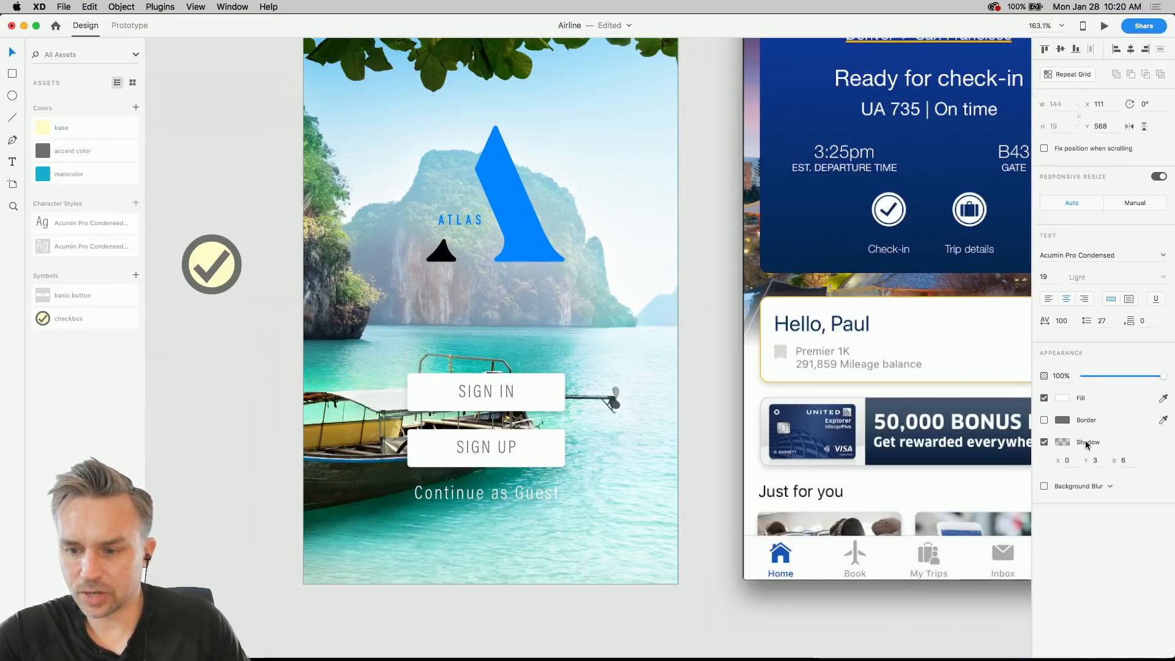
left_click(1062, 441)
left_click_drag(1036, 452, 1038, 428)
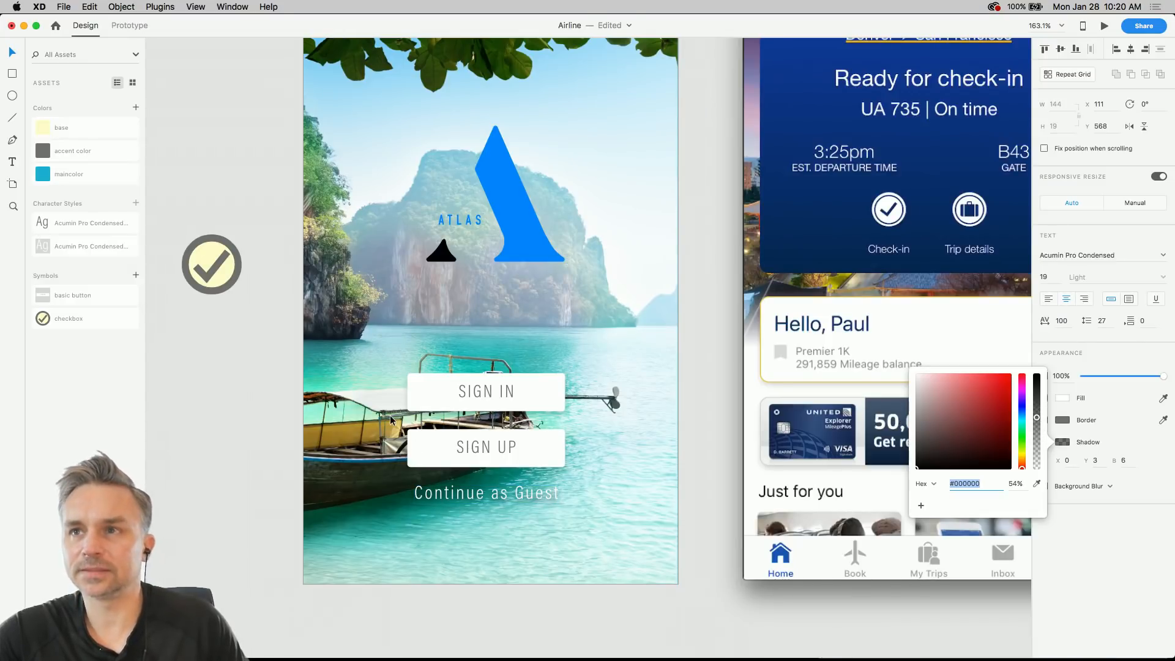
left_click(242, 369)
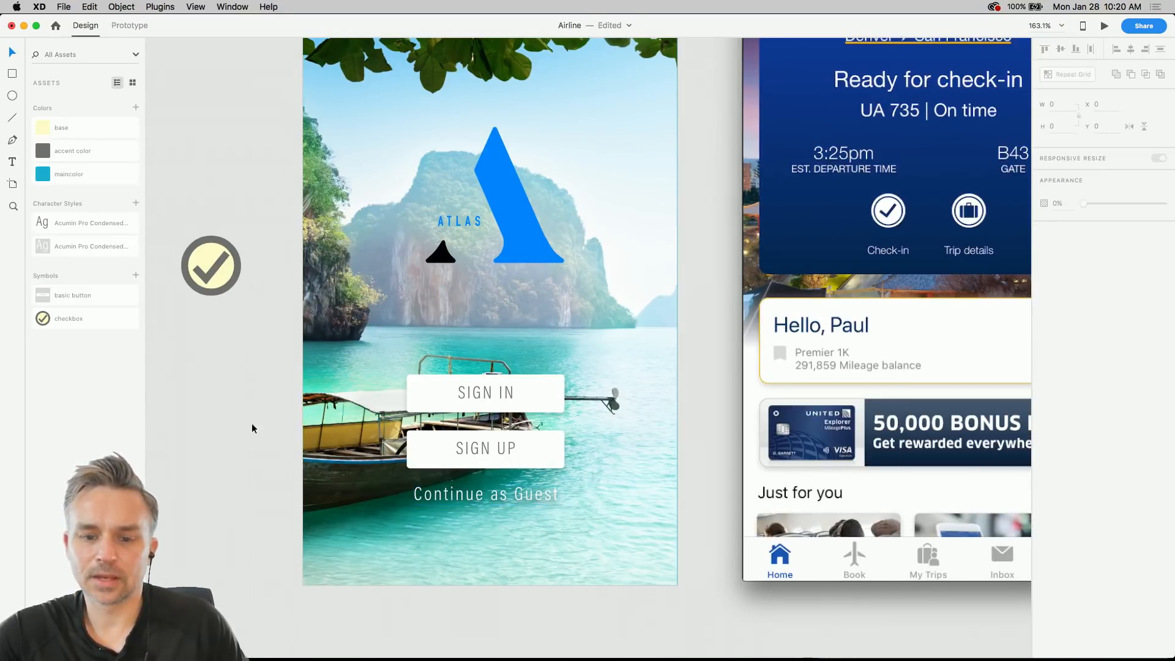
- Move the United app reference screenshot farther to the right of the splash artboard to make room between them
scroll(394, 317, "down", 5)
scroll(394, 317, "down", 1)
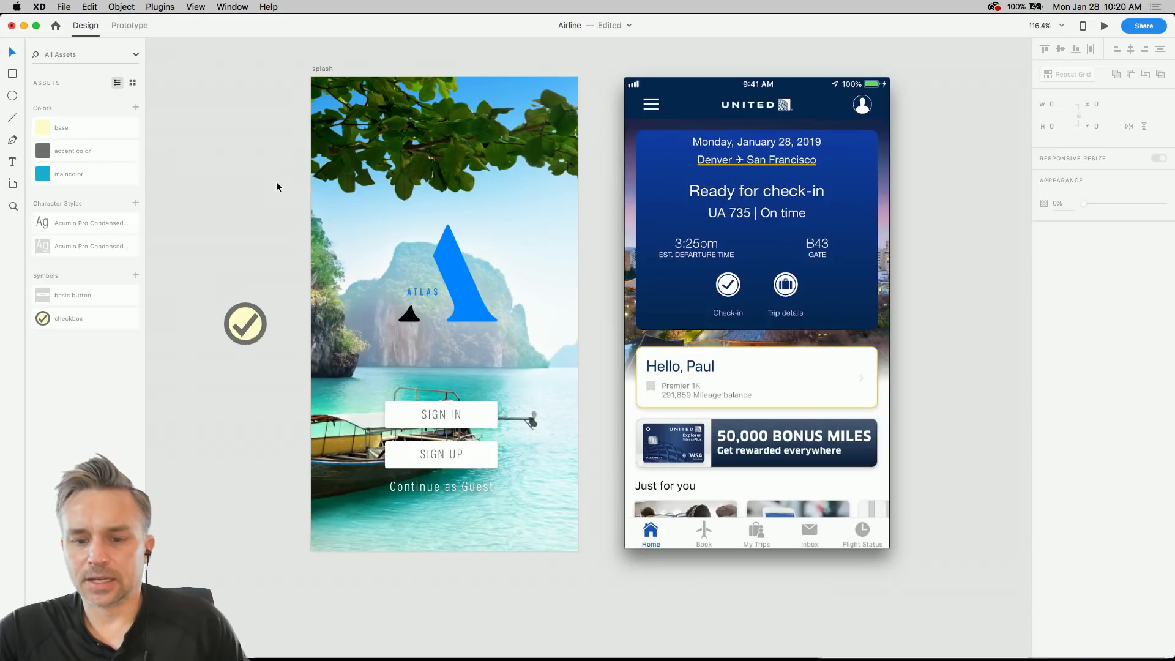
left_click_drag(258, 149, 275, 184)
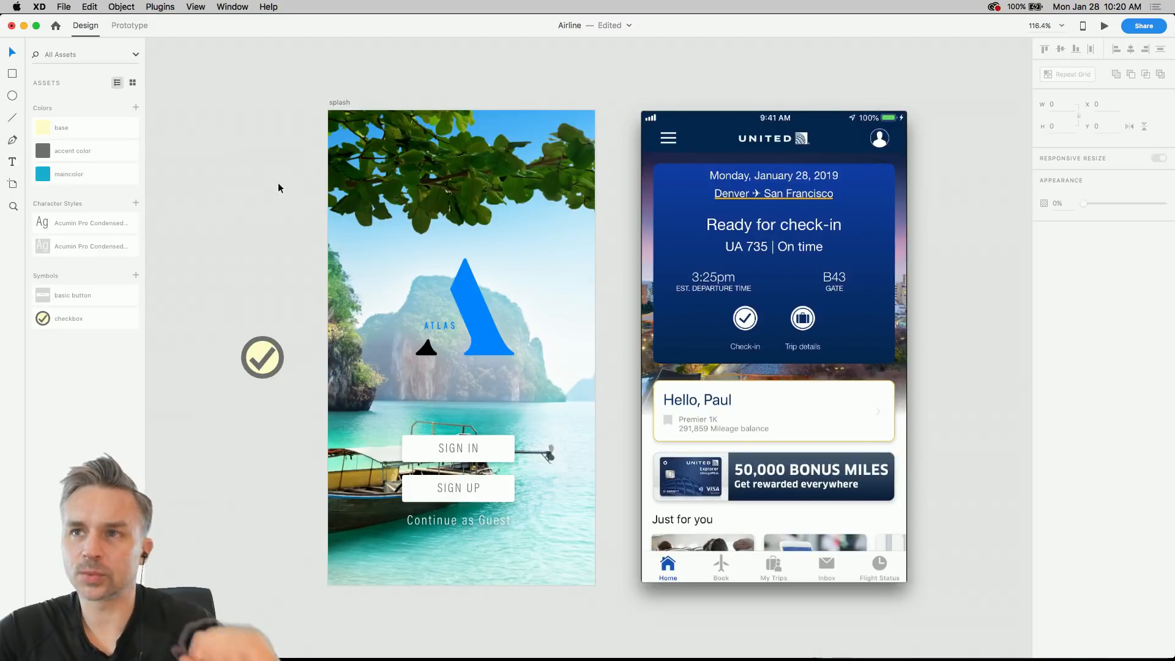
left_click_drag(676, 121, 940, 121)
scroll(454, 192, "right", 5)
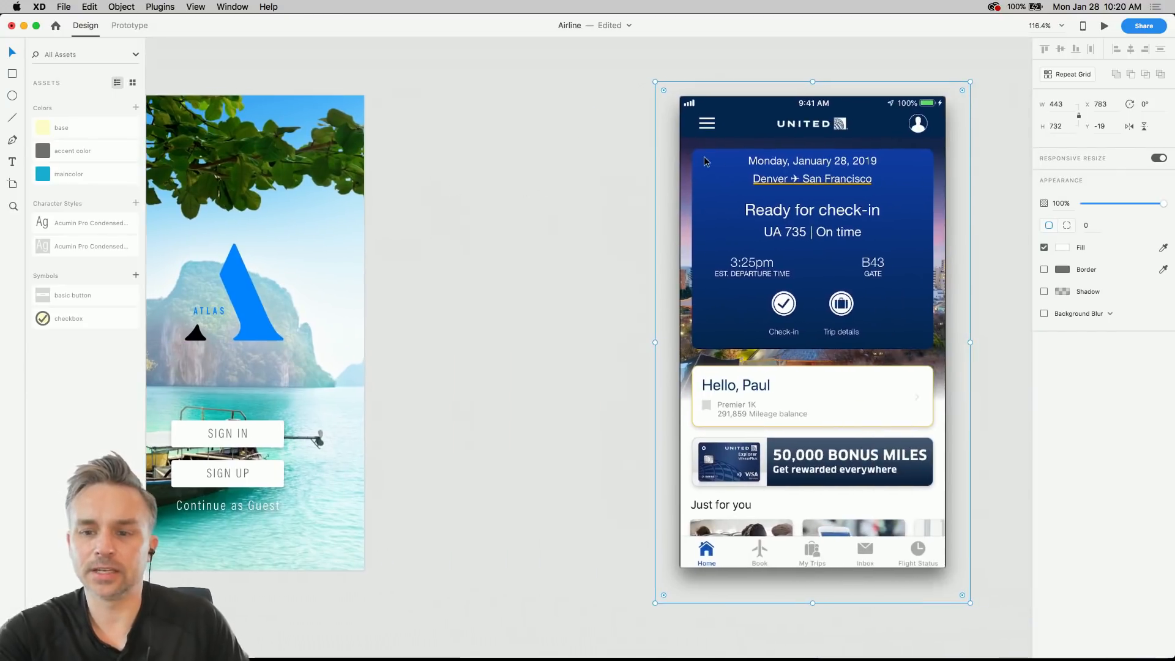
left_click_drag(705, 161, 719, 173)
- Duplicate the splash artboard into the space beside the original
scroll(671, 194, "left", 5)
left_click(293, 107)
key("super+d")
scroll(415, 118, "right", 3)
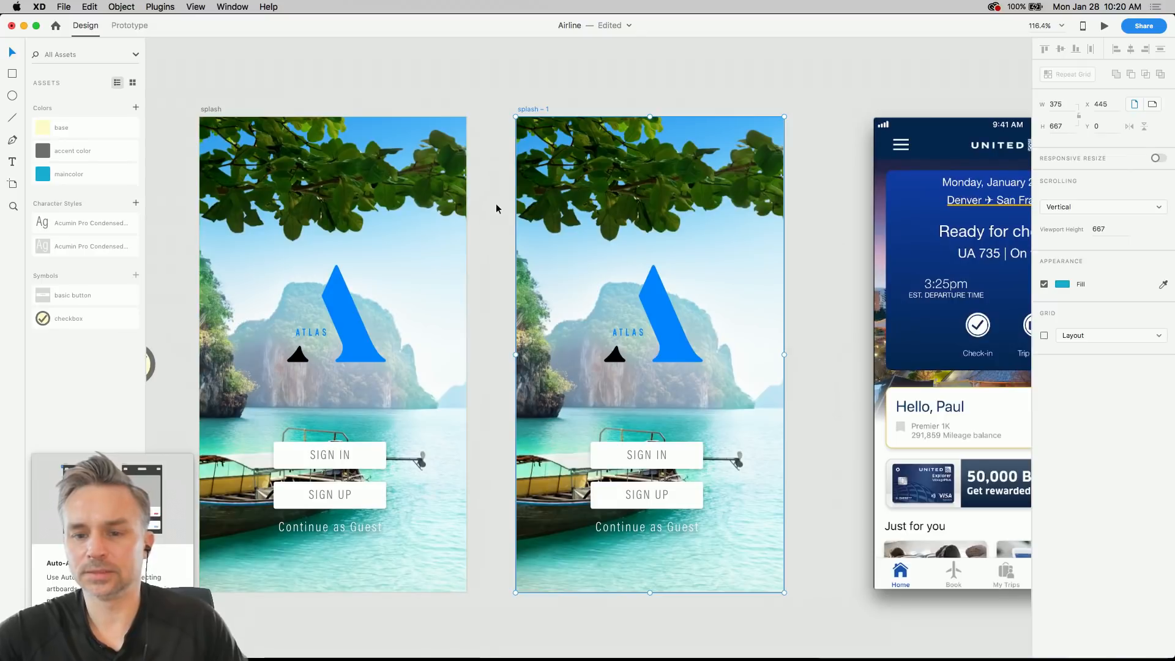
- Delete the photo, logo, buttons and text from the duplicated artboard, keeping only its background fill
left_click_drag(518, 136, 783, 587)
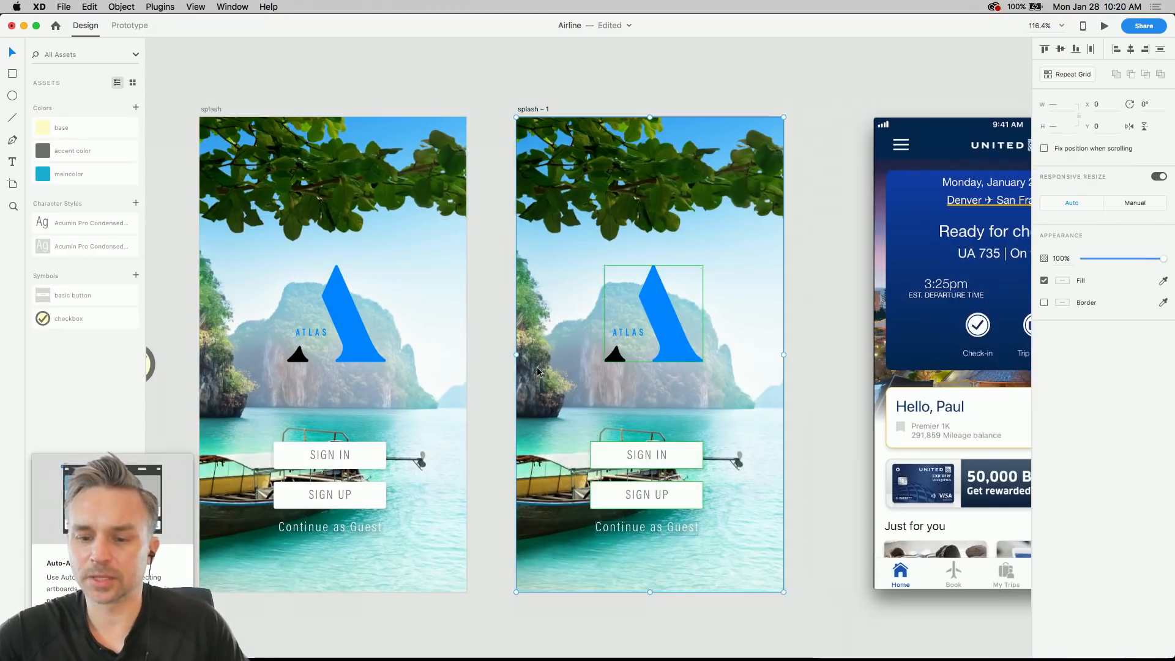
key("Delete")
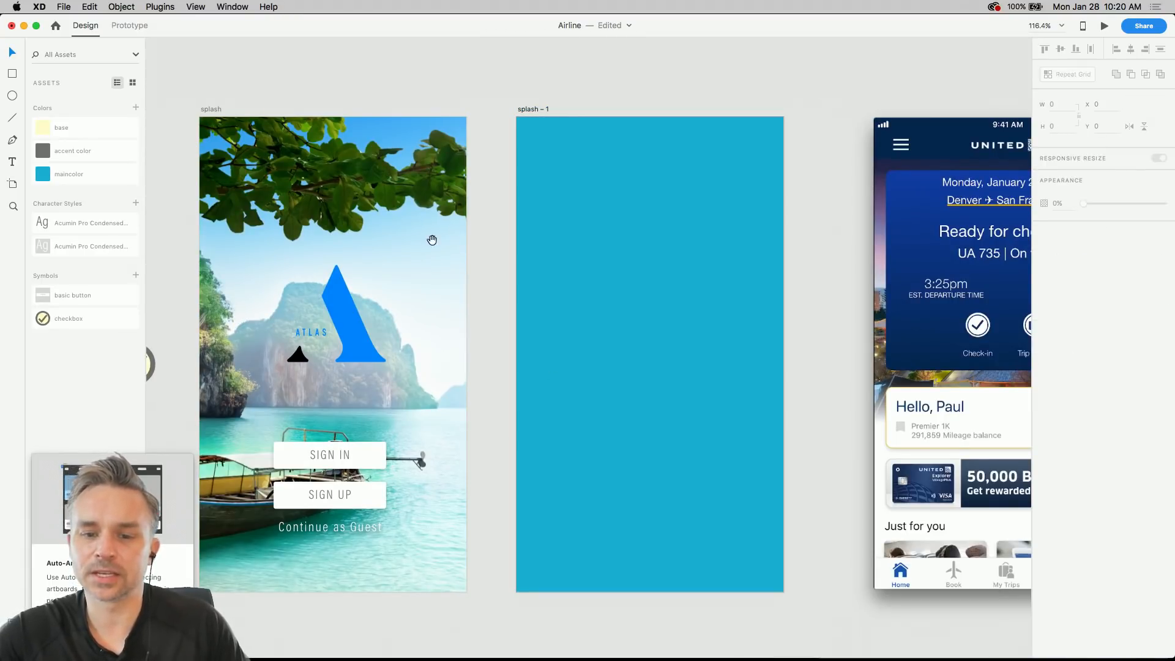
scroll(401, 245, "left", 2)
scroll(401, 244, "up", 1)
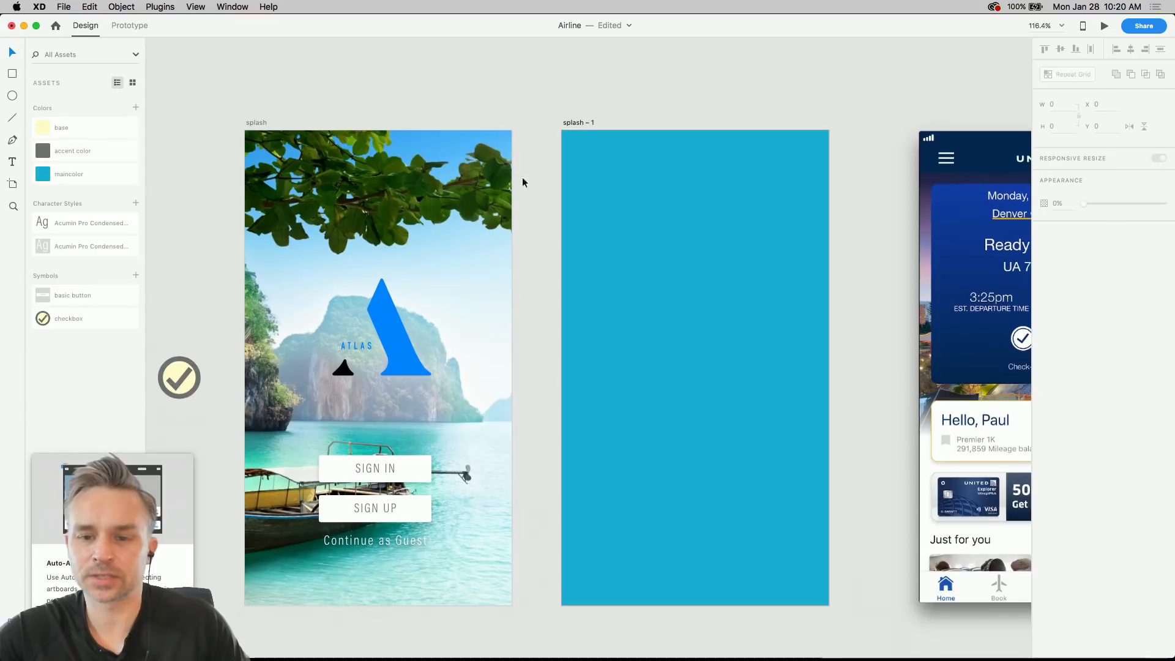
- Edit the maincolor asset to the light blue #9AD8FF
right_click(43, 174)
left_click(62, 193)
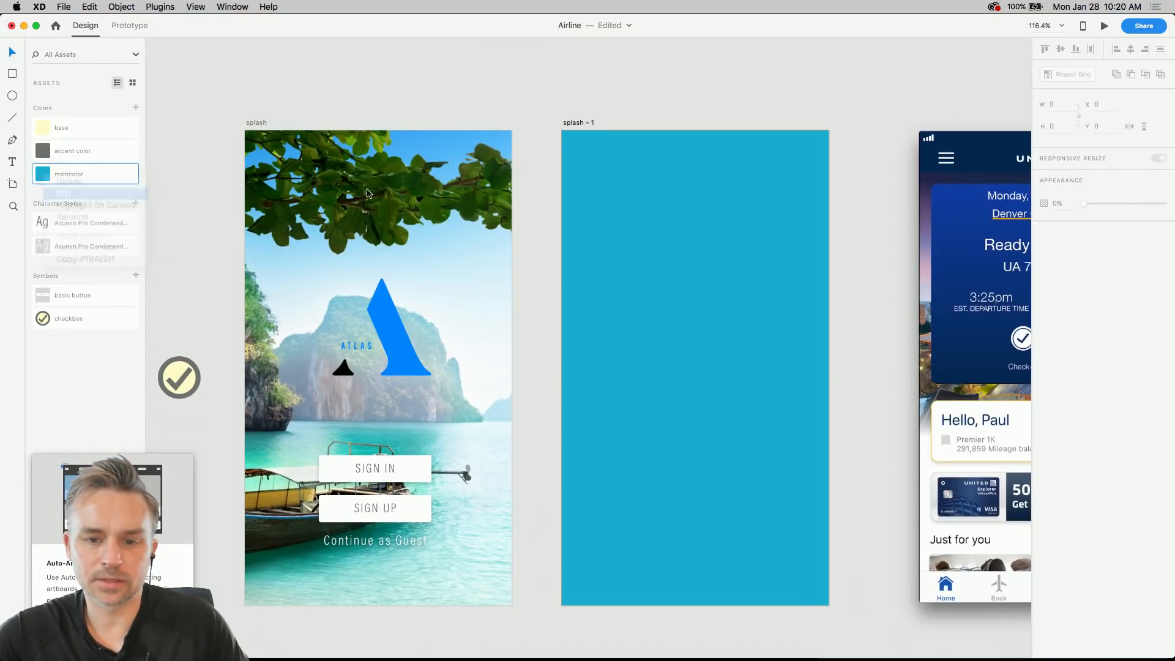
left_click_drag(168, 164, 102, 126)
left_click_drag(167, 156, 169, 160)
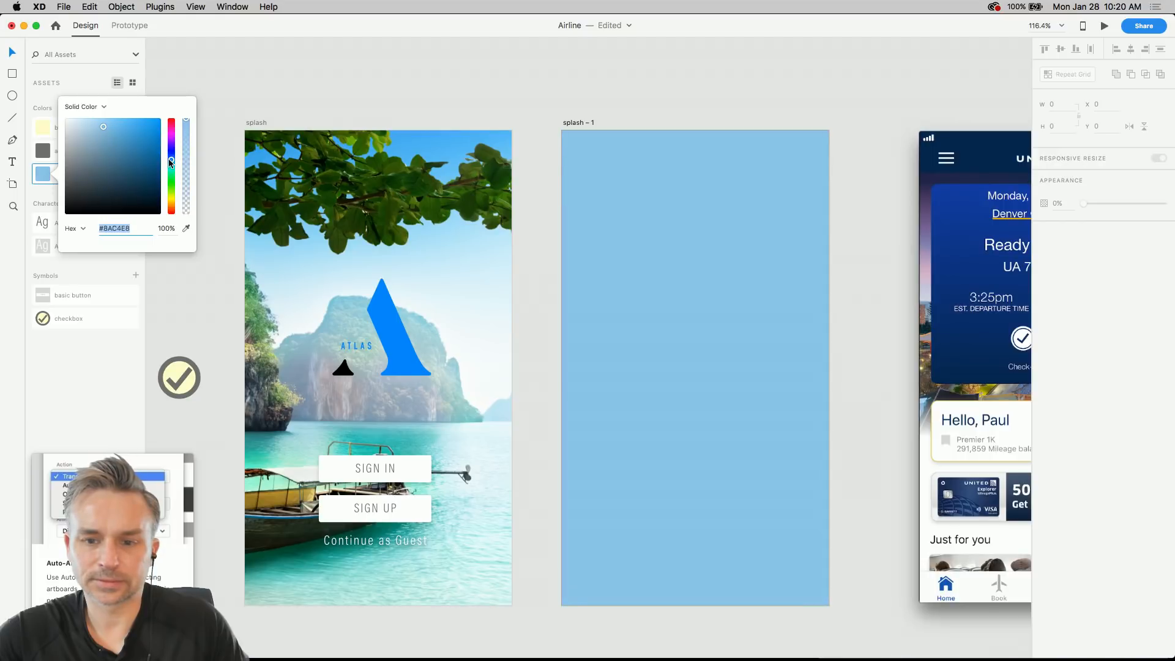
left_click_drag(101, 131, 104, 110)
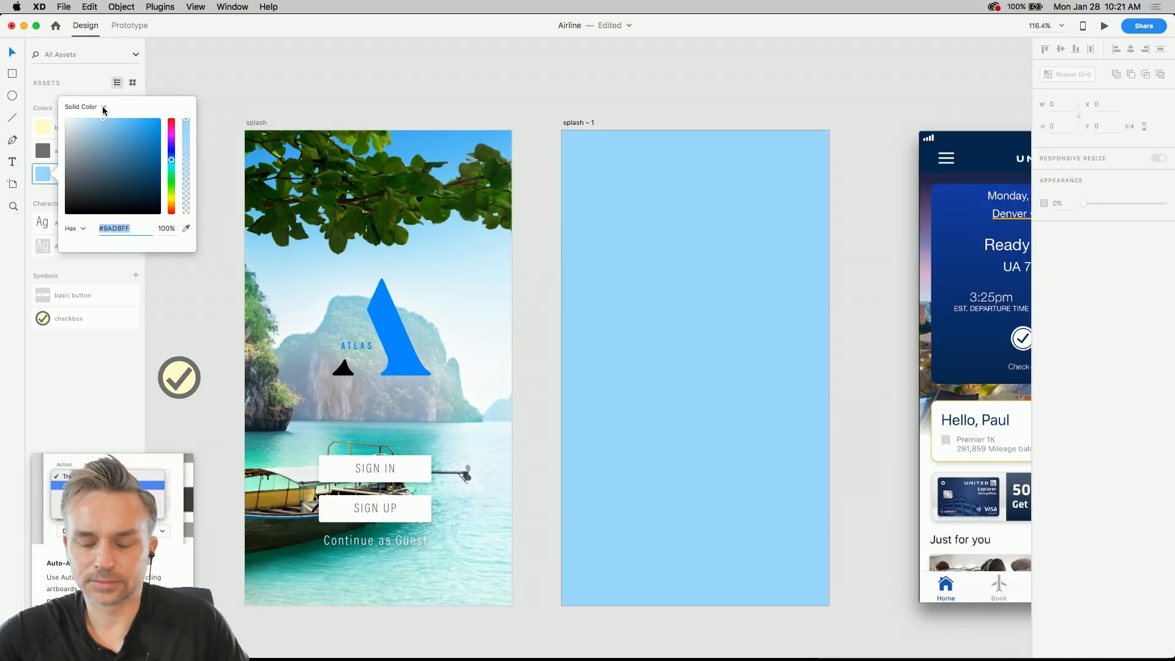
left_click(453, 52)
left_click_drag(487, 89, 509, 90)
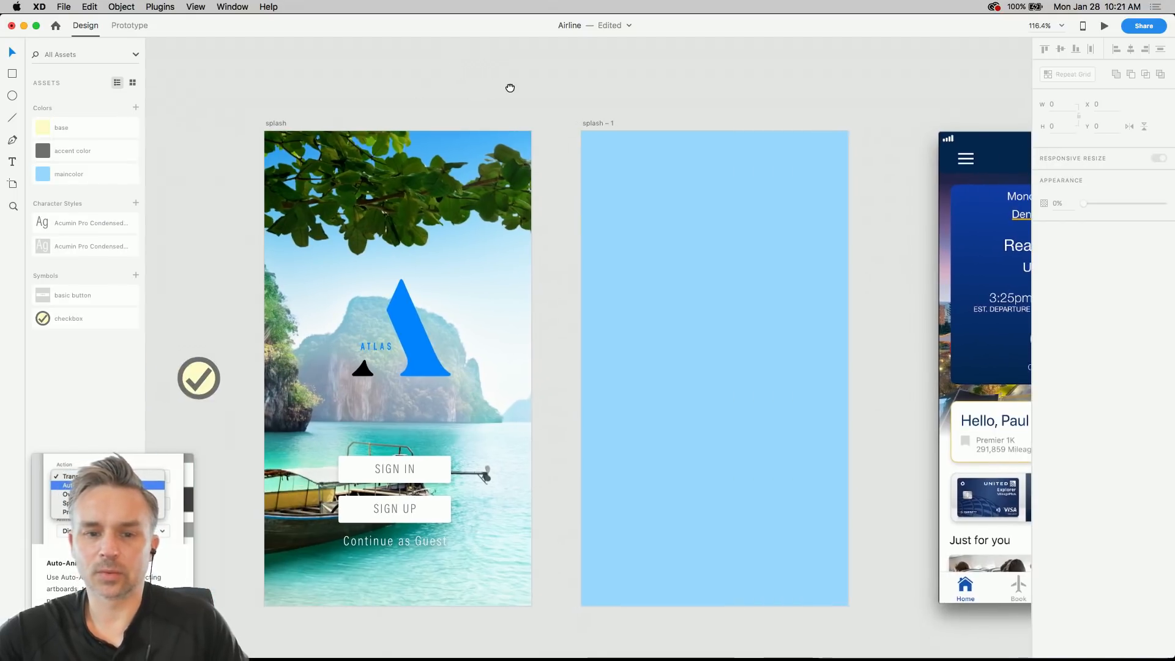
- Rename the duplicated artboard as main and select it
double_click(592, 122)
type("main")
left_click(524, 108)
left_click_drag(524, 107, 467, 102)
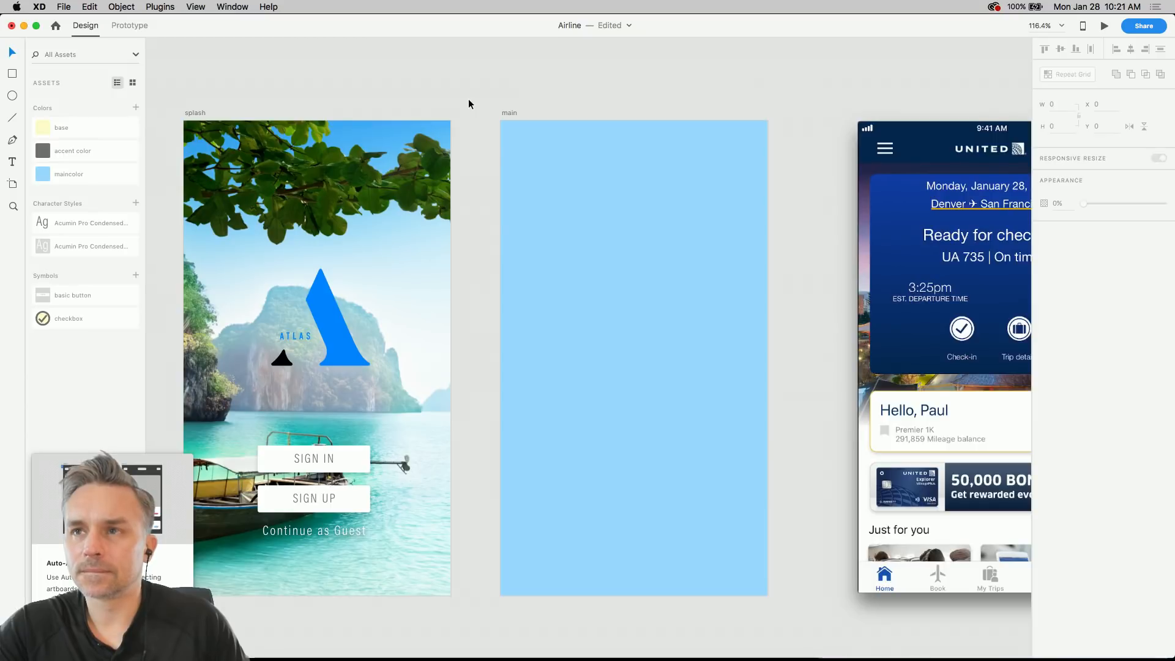
left_click(532, 289)
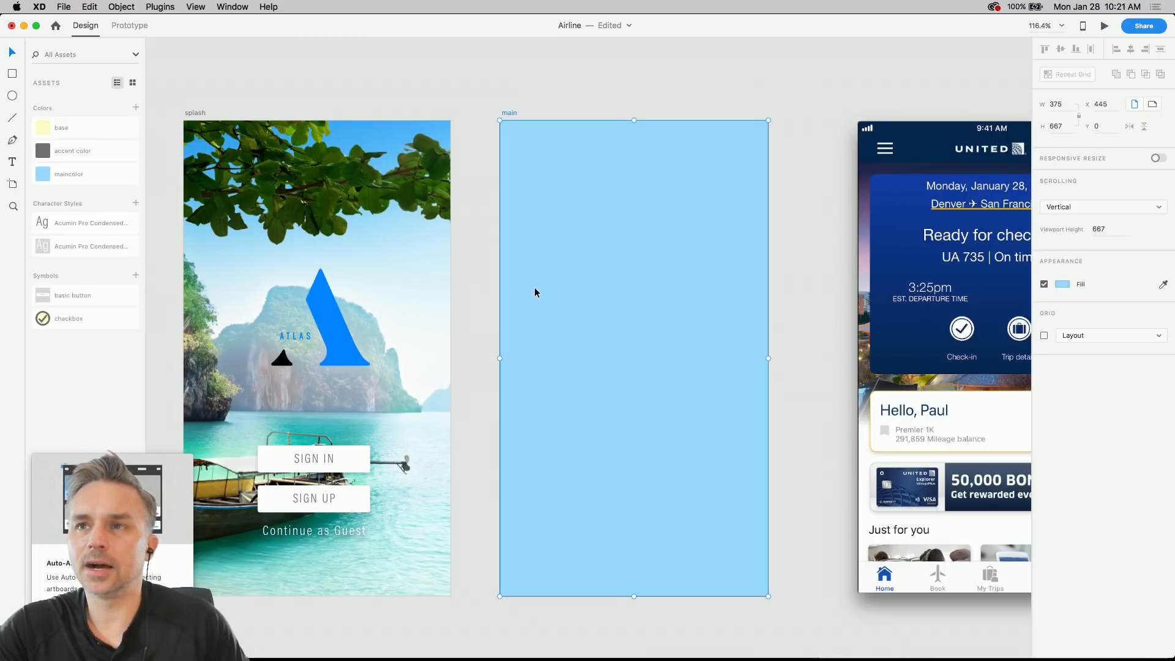
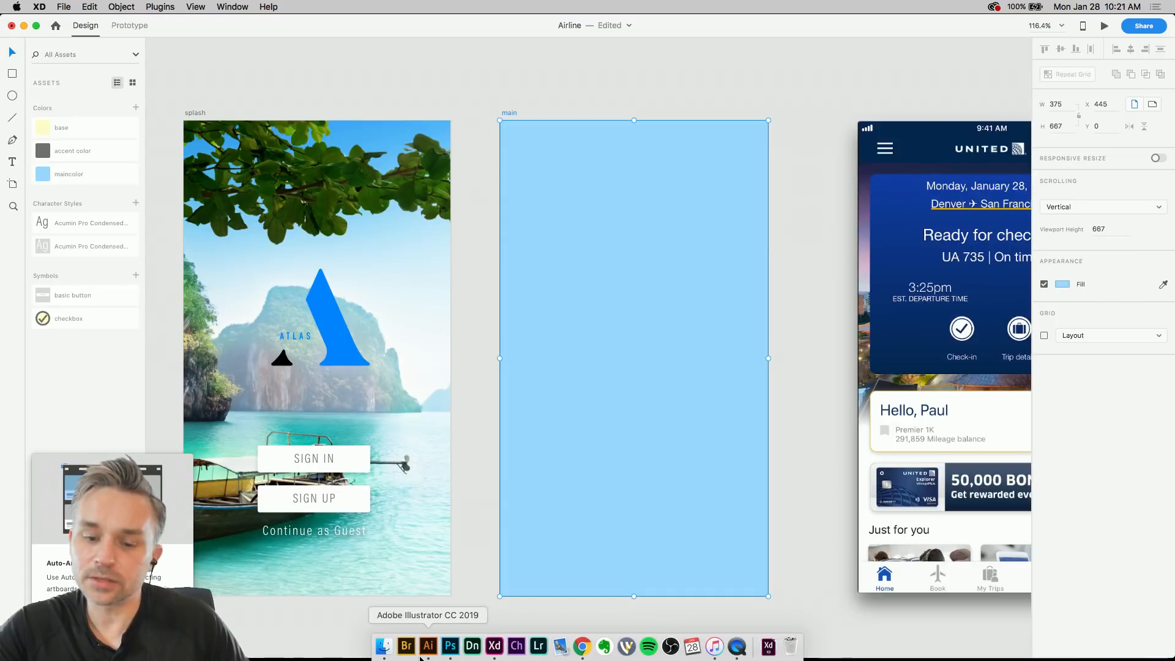
- Switch to Illustrator, collapse the logos layer of Atlas.ai and examine the document's layers and full artwork at 25% zoom
left_click(427, 646)
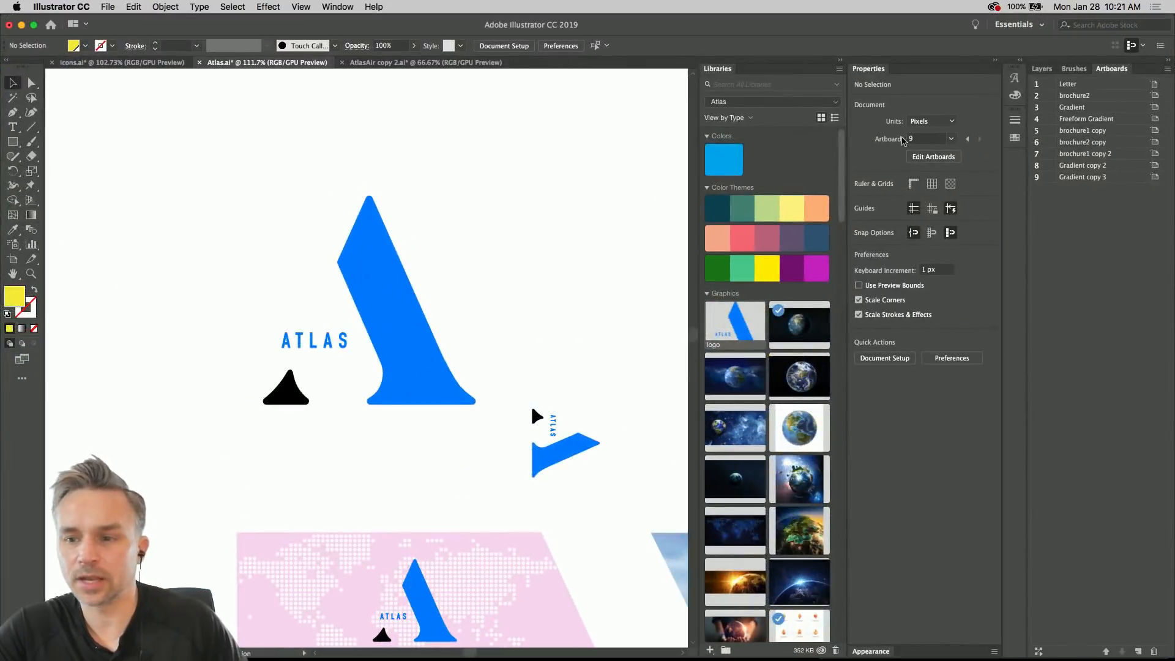
left_click(1040, 69)
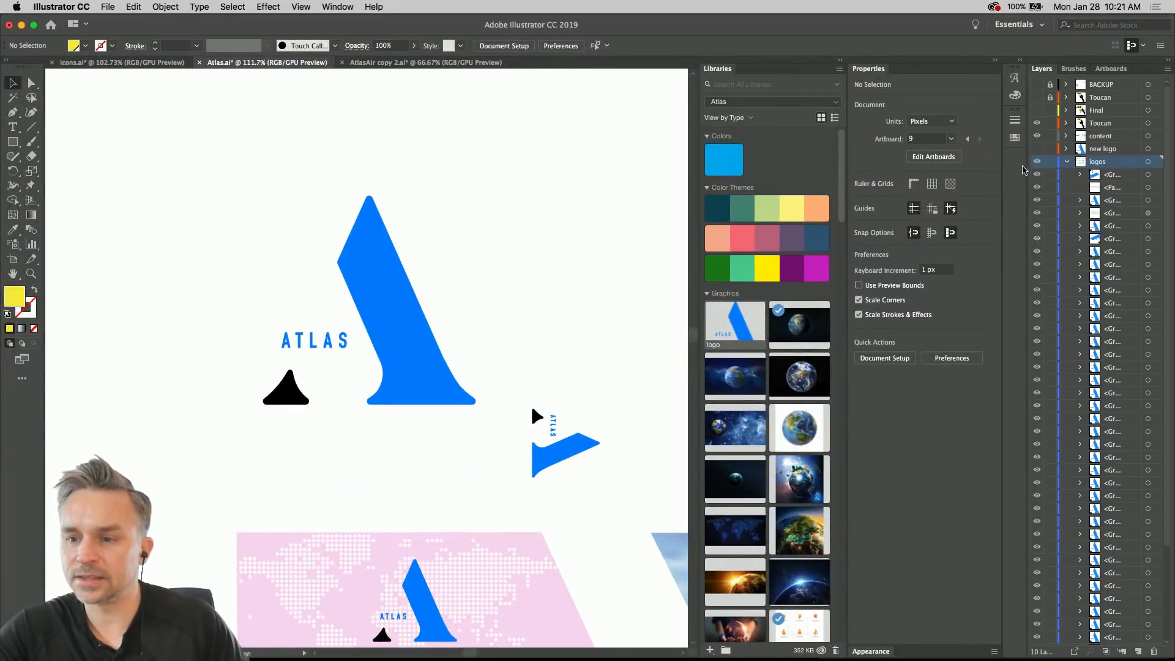
left_click(1066, 162)
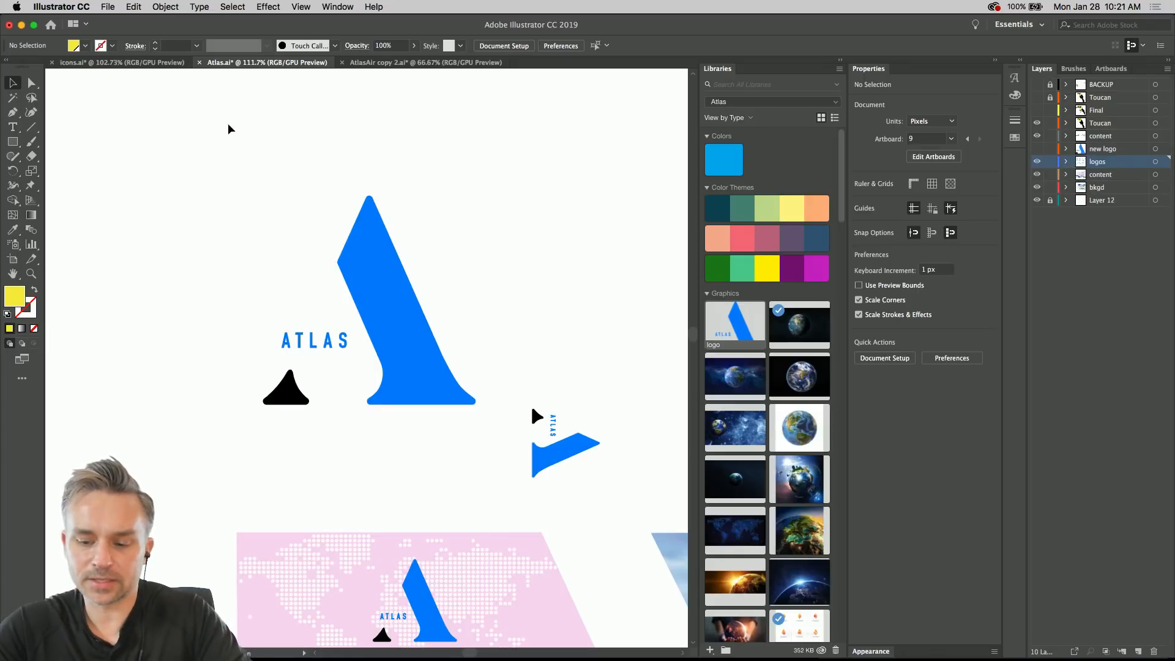
key("super+1")
key("super+minus")
key("super+minus")
key("super+minus")
key("super+minus")
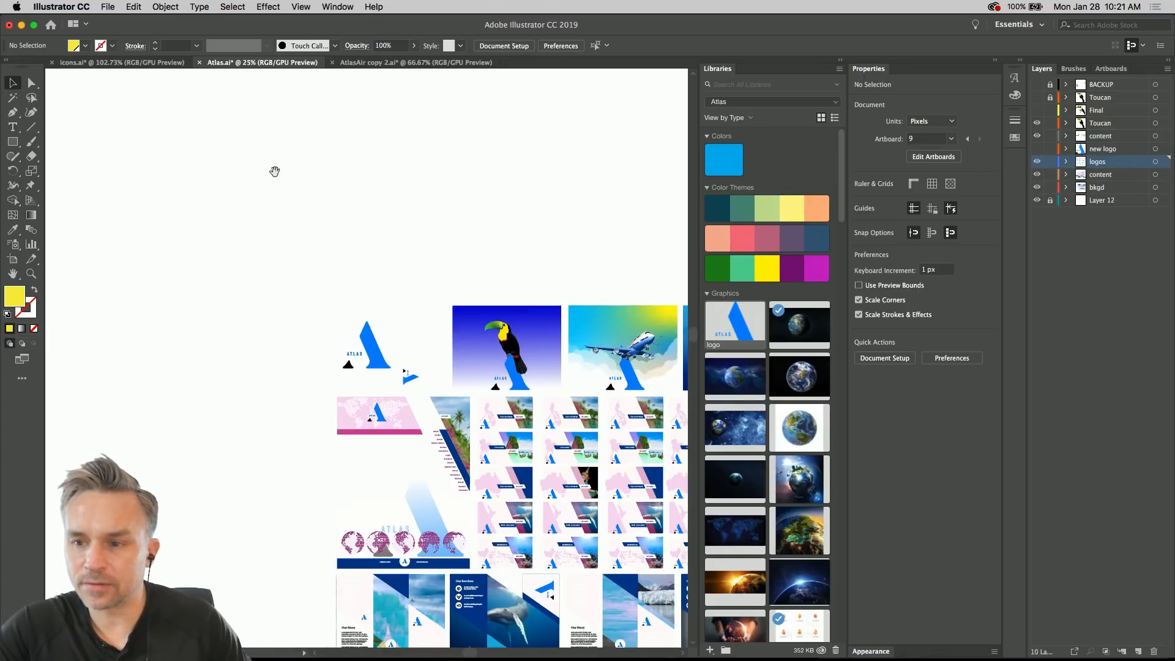
scroll(430, 254, "right", 5)
scroll(430, 254, "down", 3)
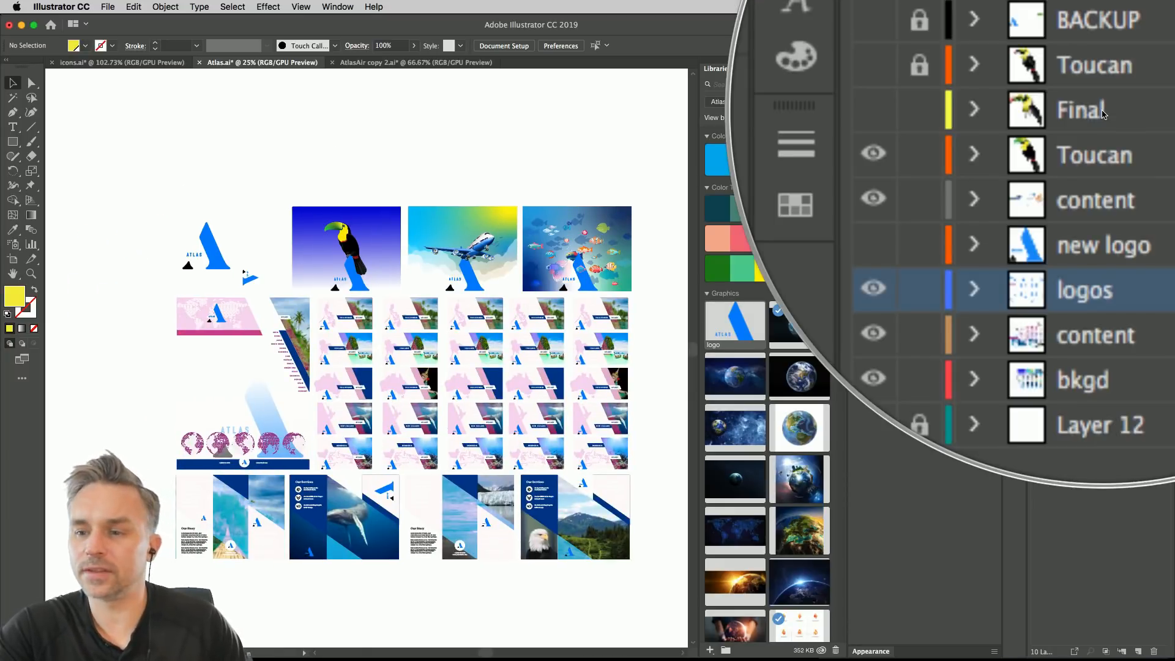
- Compare the Atlas.ai artboard list with its layer list, then return to XD
left_click(1110, 69)
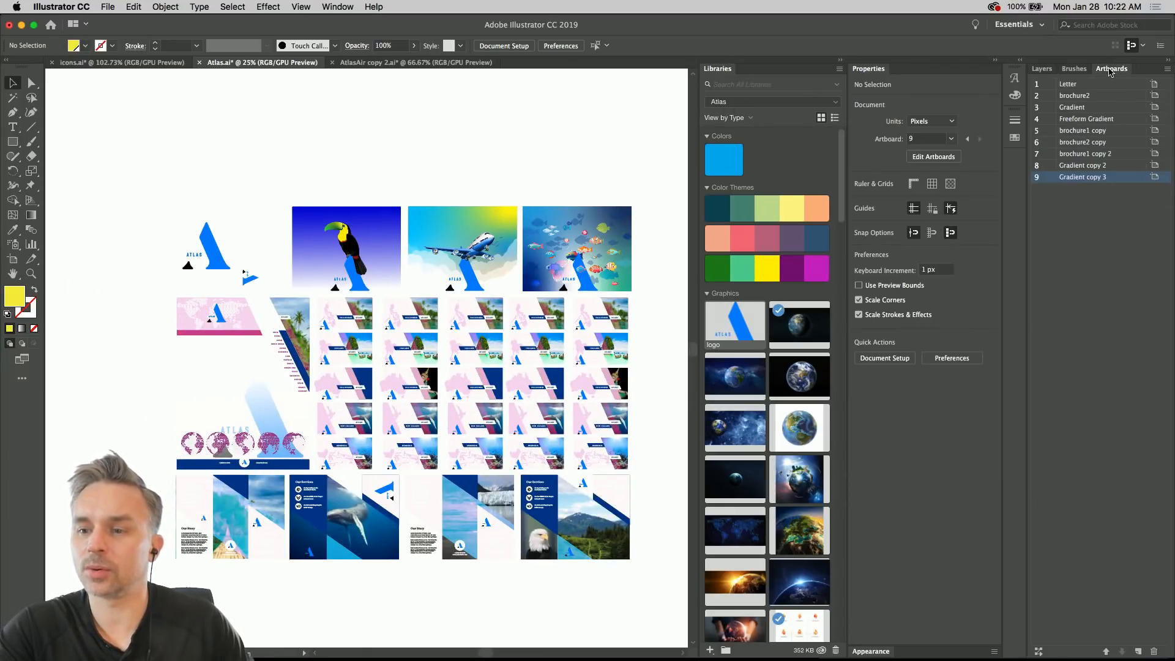
left_click(1051, 69)
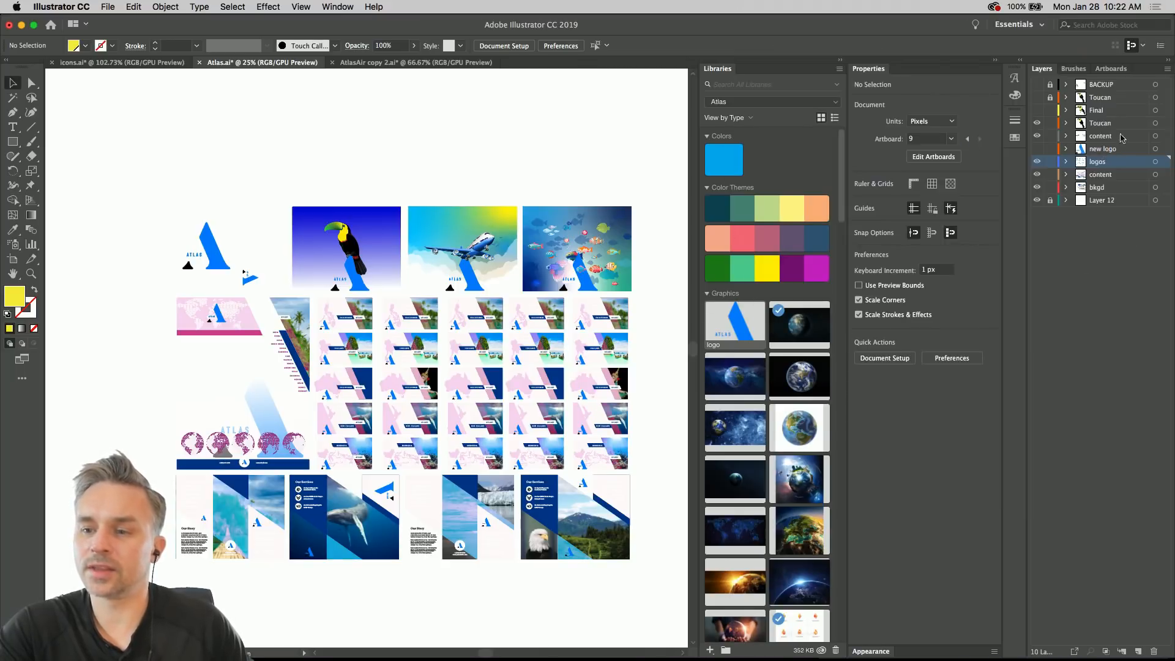
left_click(1111, 69)
left_click(1094, 107)
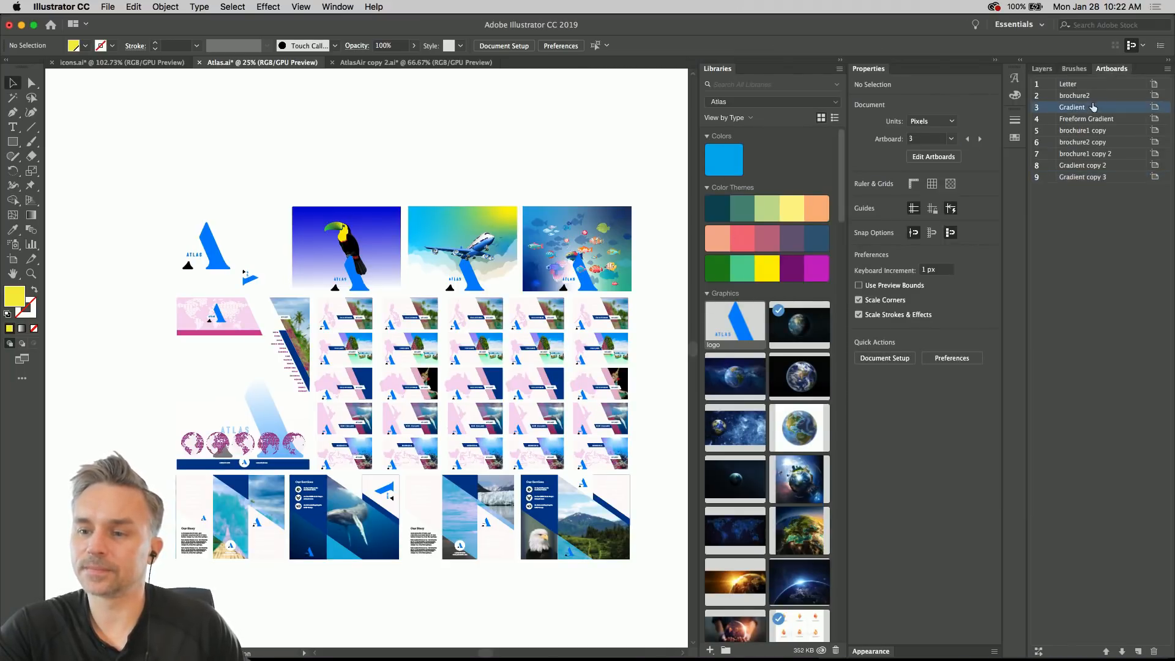
left_click(1096, 97)
left_click(1095, 86)
left_click(1089, 98)
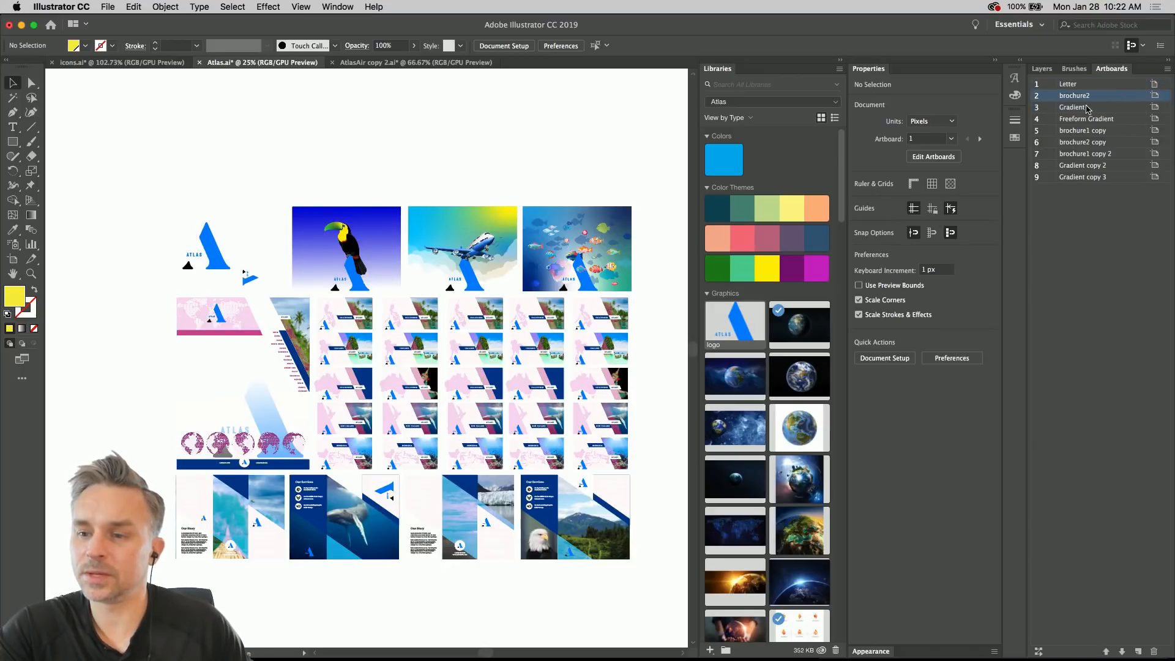
left_click(1042, 70)
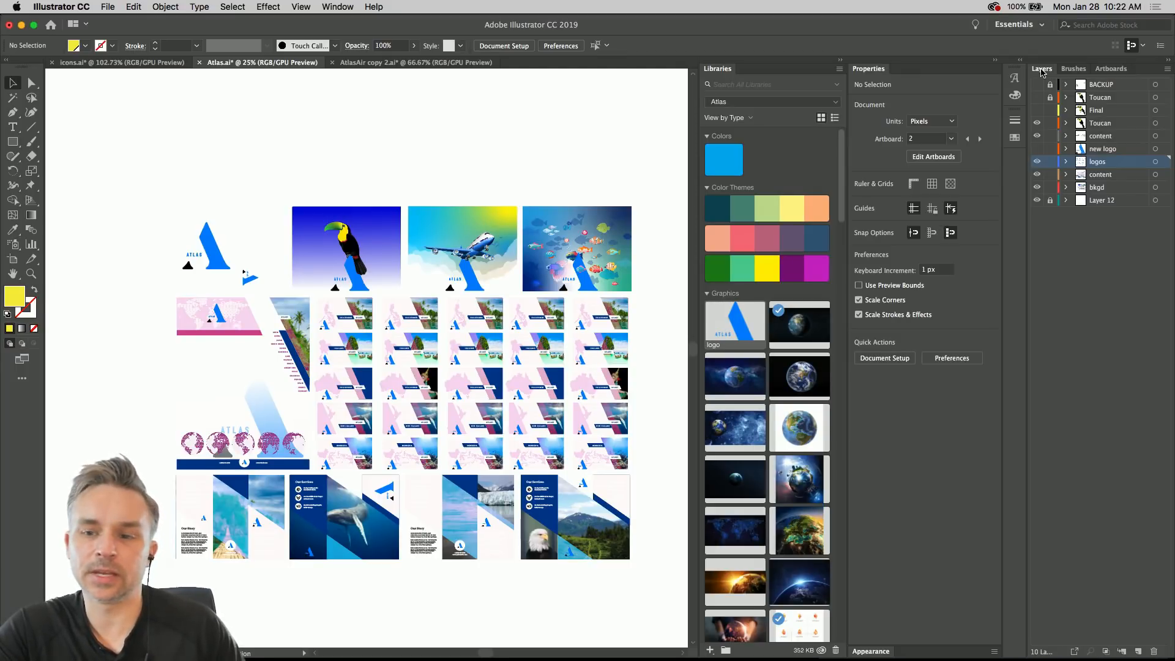
left_click(21, 26)
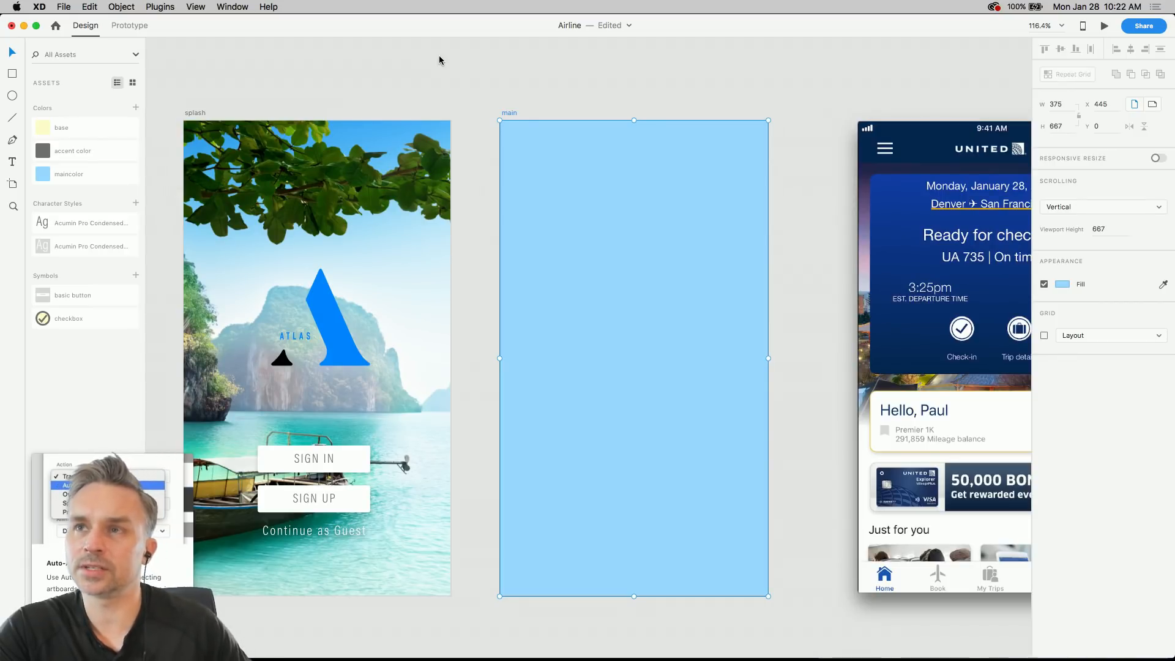
- Draw a borderless rectangle about 275 by 186 over the splash screen's buttons and turn on its background blur
scroll(429, 244, "left", 4)
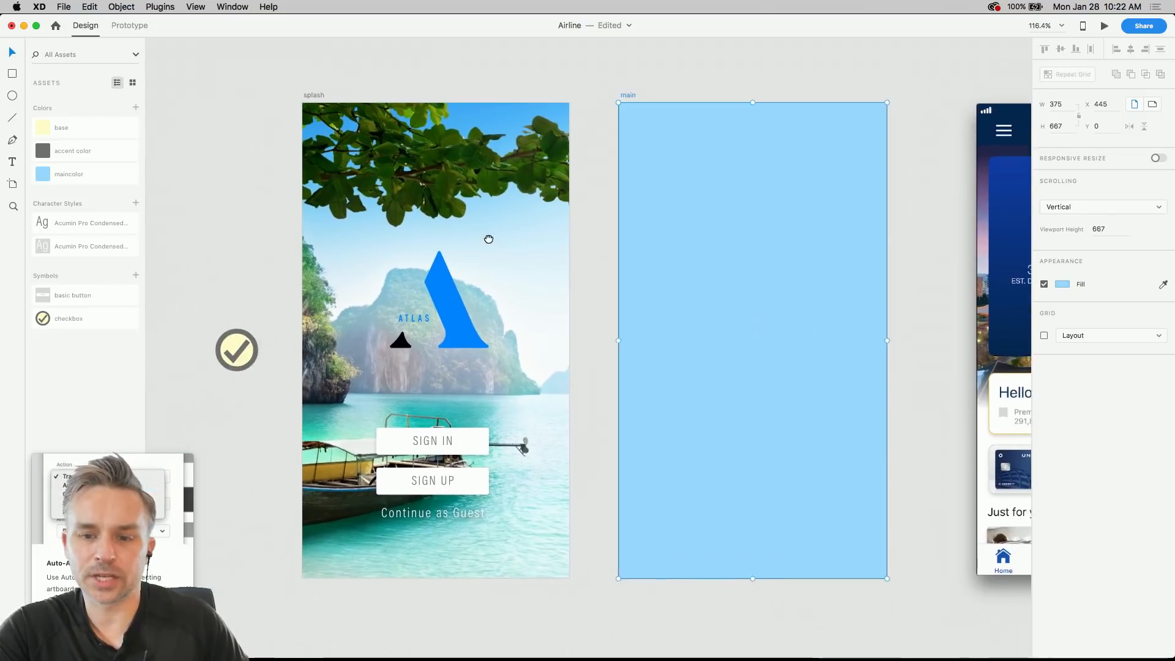
left_click(12, 75)
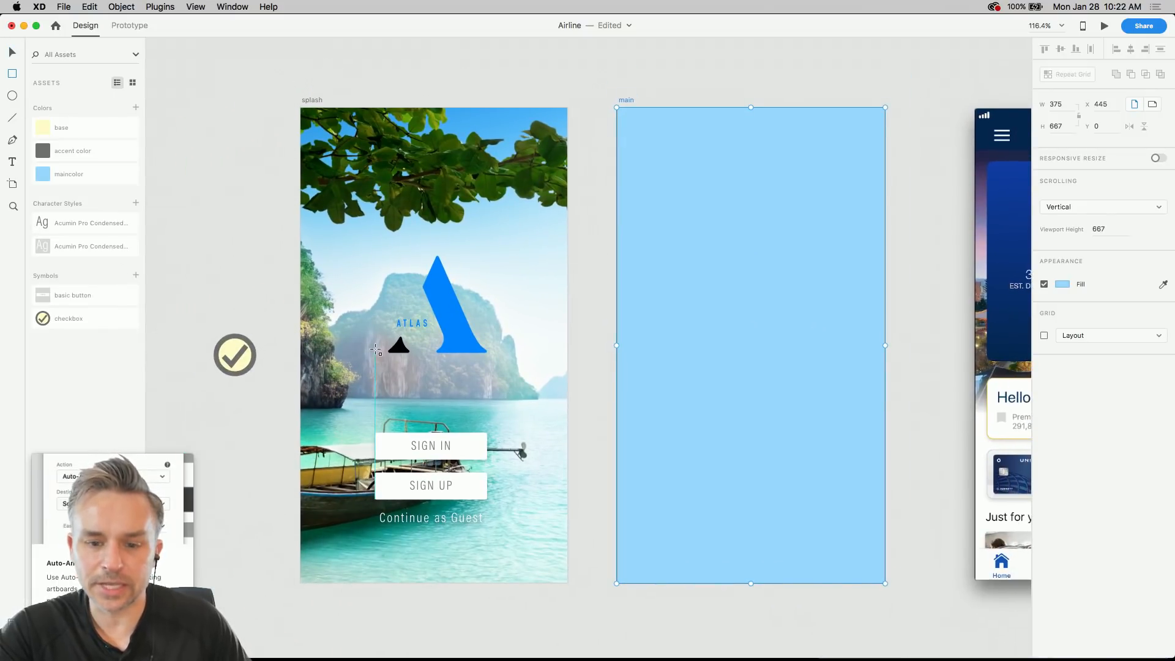
scroll(403, 410, "up", 5)
scroll(403, 410, "down", 1)
scroll(379, 343, "down", 5)
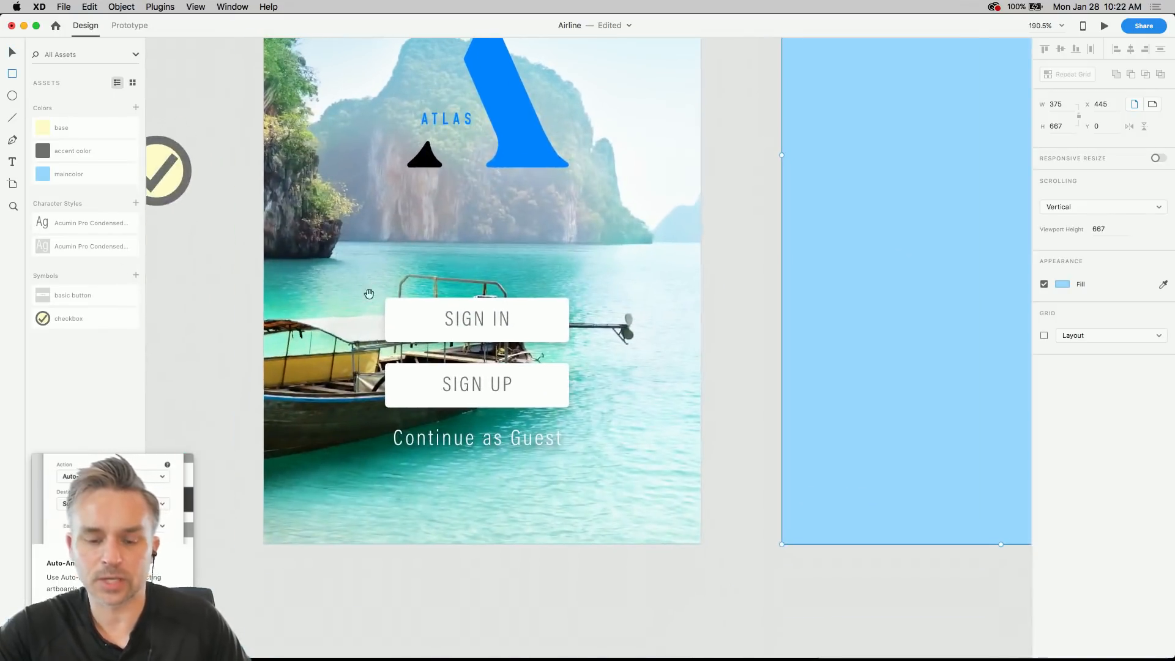
left_click_drag(284, 225, 604, 438)
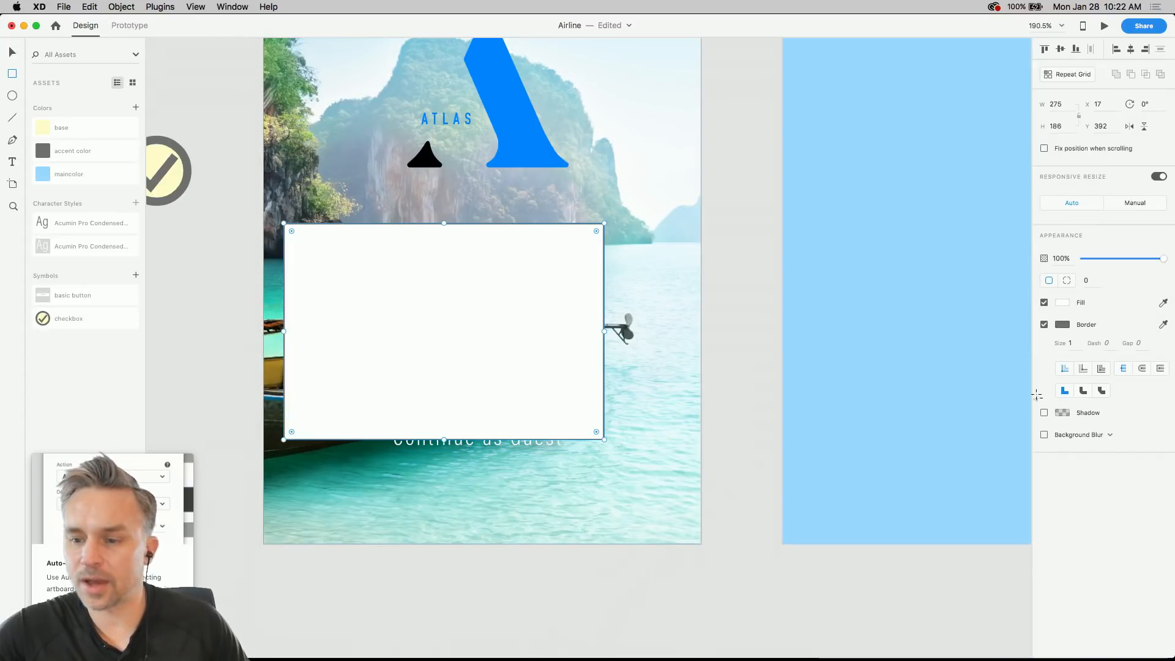
left_click(1043, 324)
left_click(1044, 369)
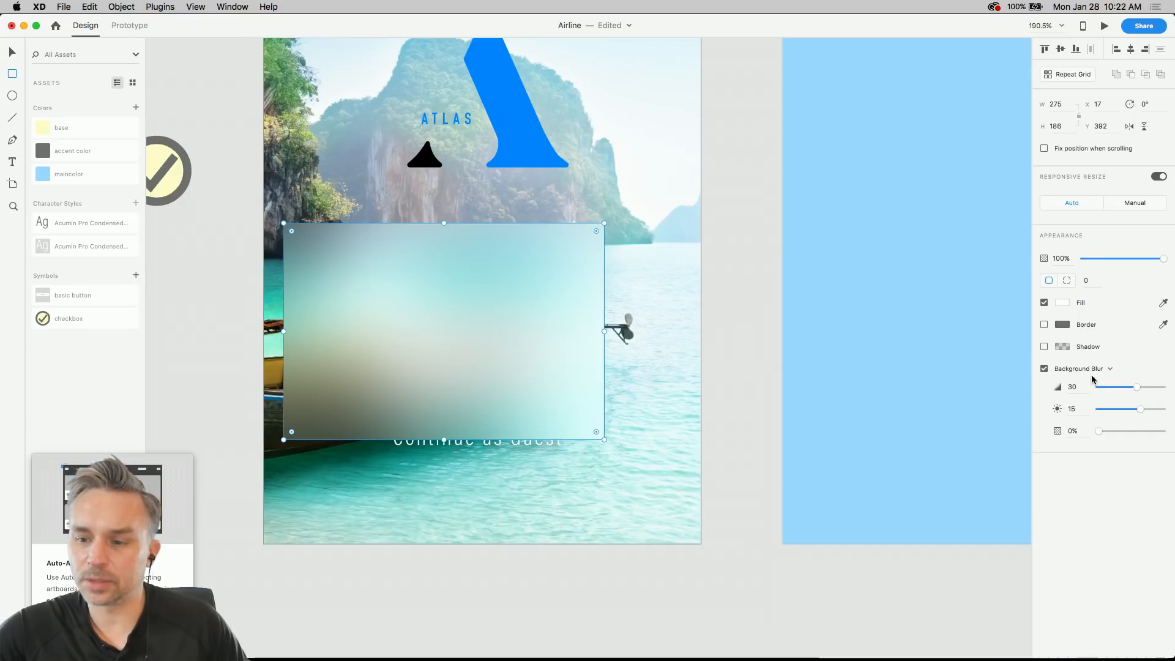
- Move the blurred rectangle over different parts of the splash photo, ending over the SIGN IN button and the logo's base
key("v")
left_click_drag(287, 284, 475, 383)
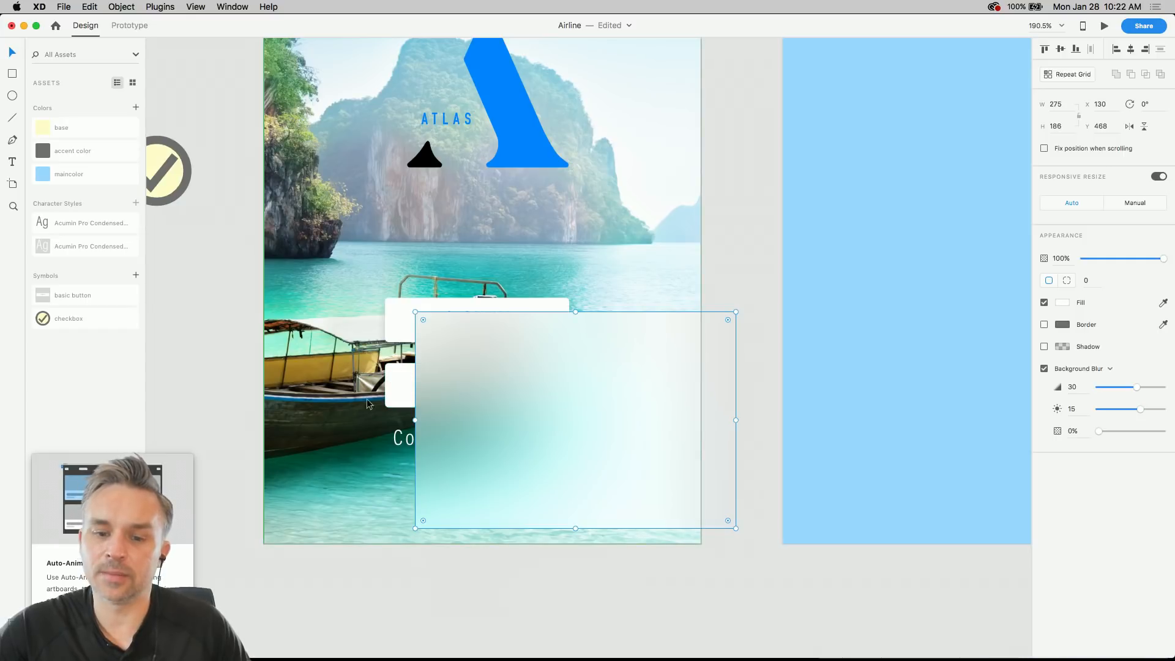
left_click_drag(504, 406, 414, 197)
scroll(414, 202, "left", 2)
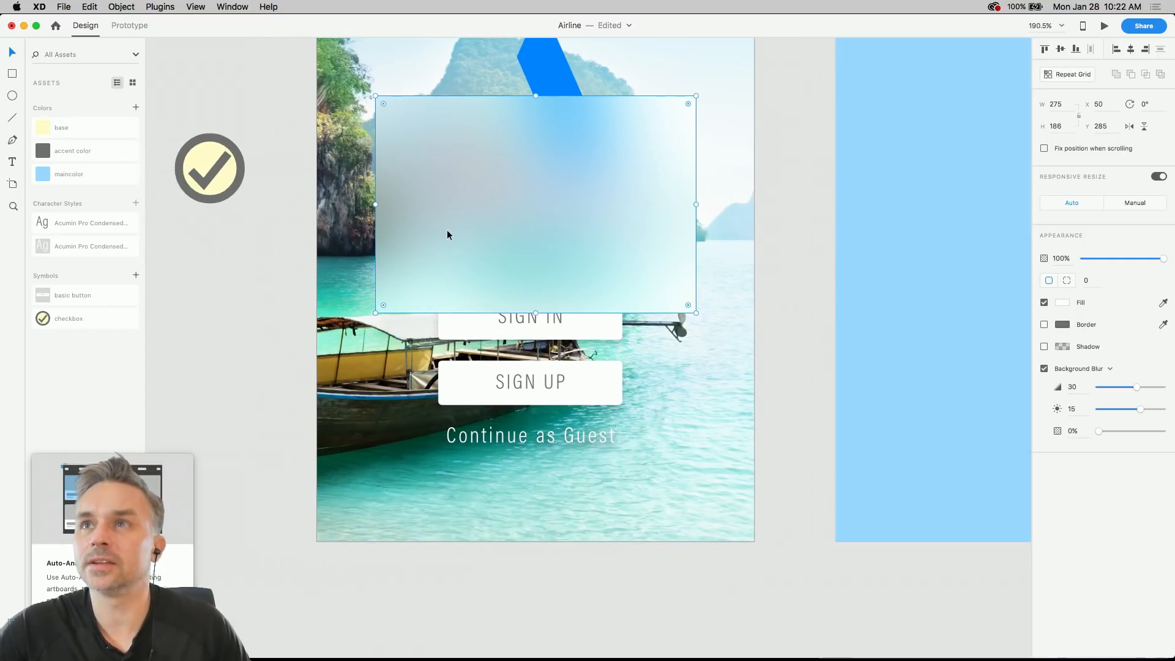
left_click_drag(445, 233, 501, 290)
- Try Object Blur on the rectangle and switch it back to Background Blur
left_click(1089, 369)
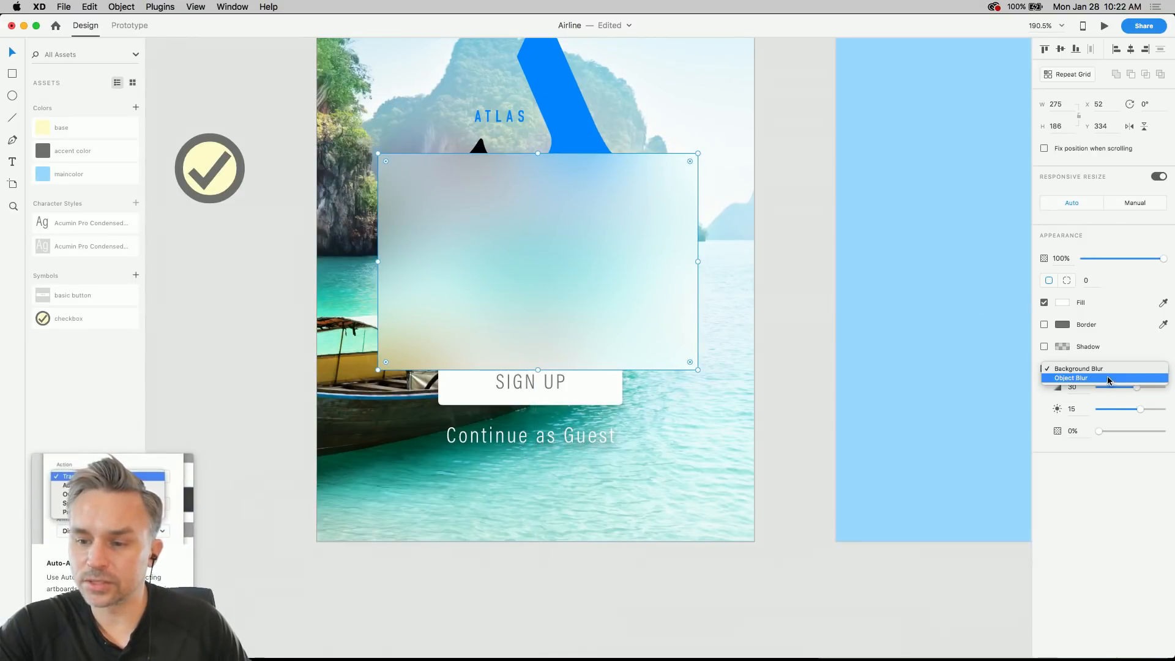
left_click(1108, 379)
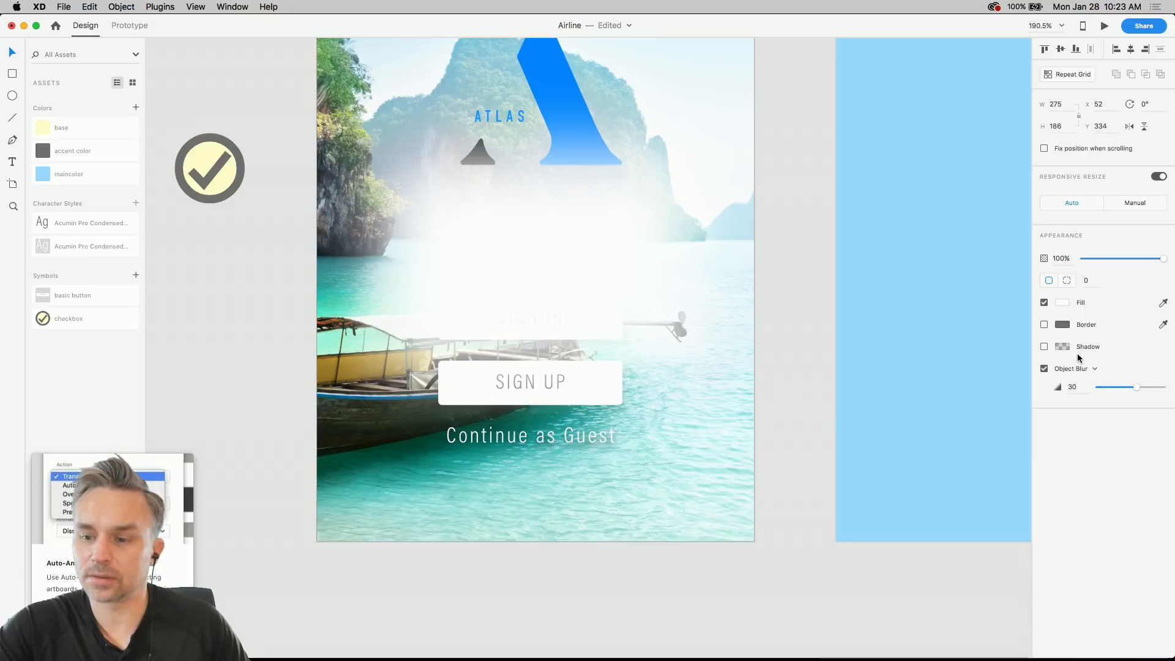
left_click(1095, 370)
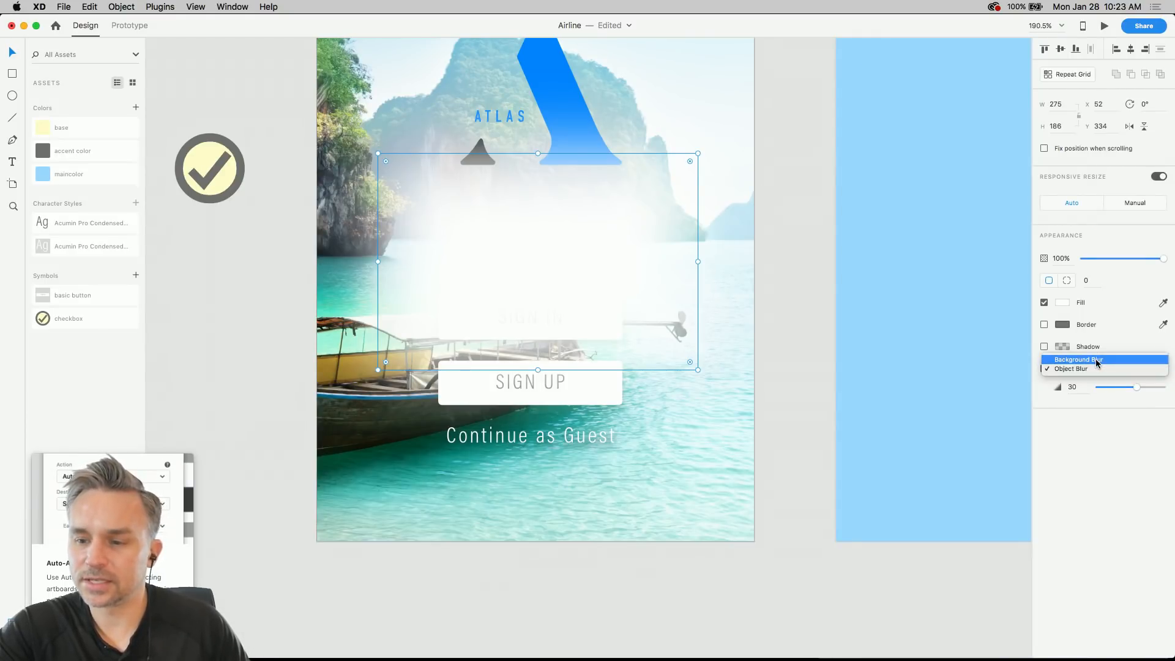
left_click(1096, 361)
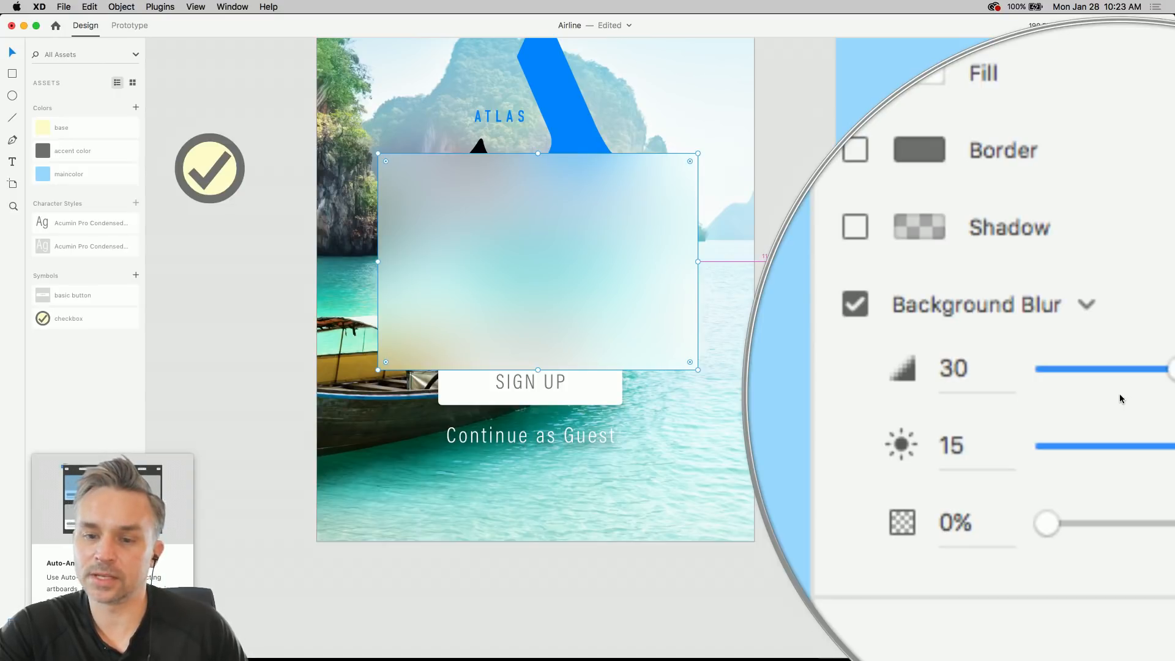
- Move the blurred rectangle below the SIGN UP button and resize it to about 305 by 84
left_click_drag(581, 235, 584, 437)
left_click_drag(379, 352, 353, 404)
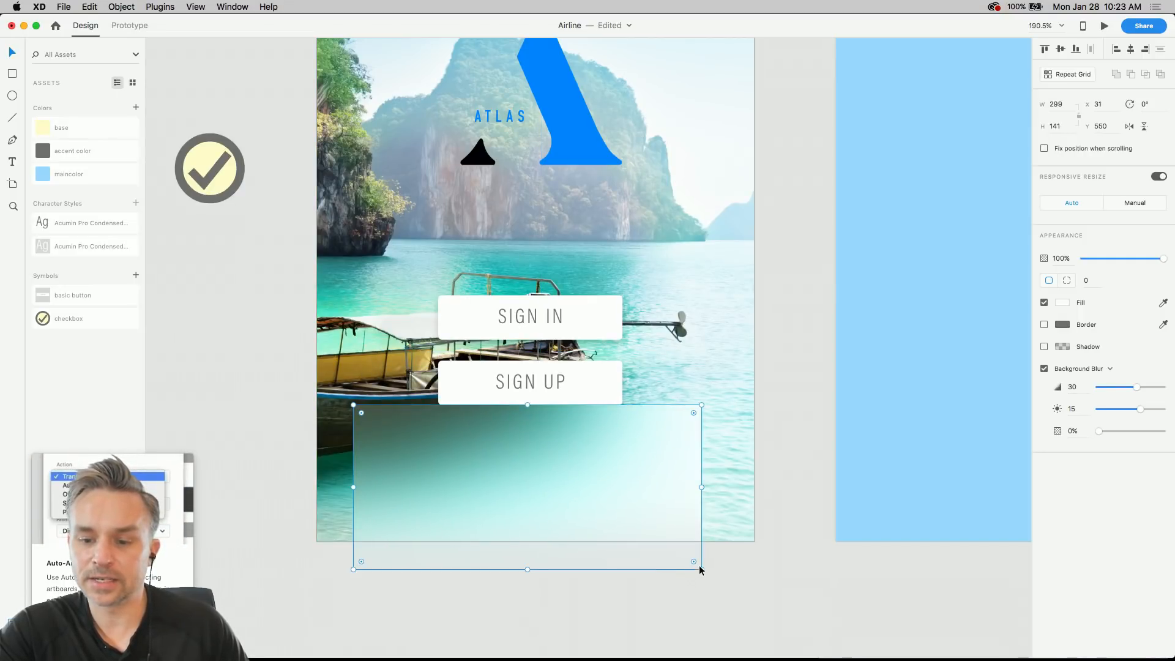
left_click_drag(701, 569, 709, 502)
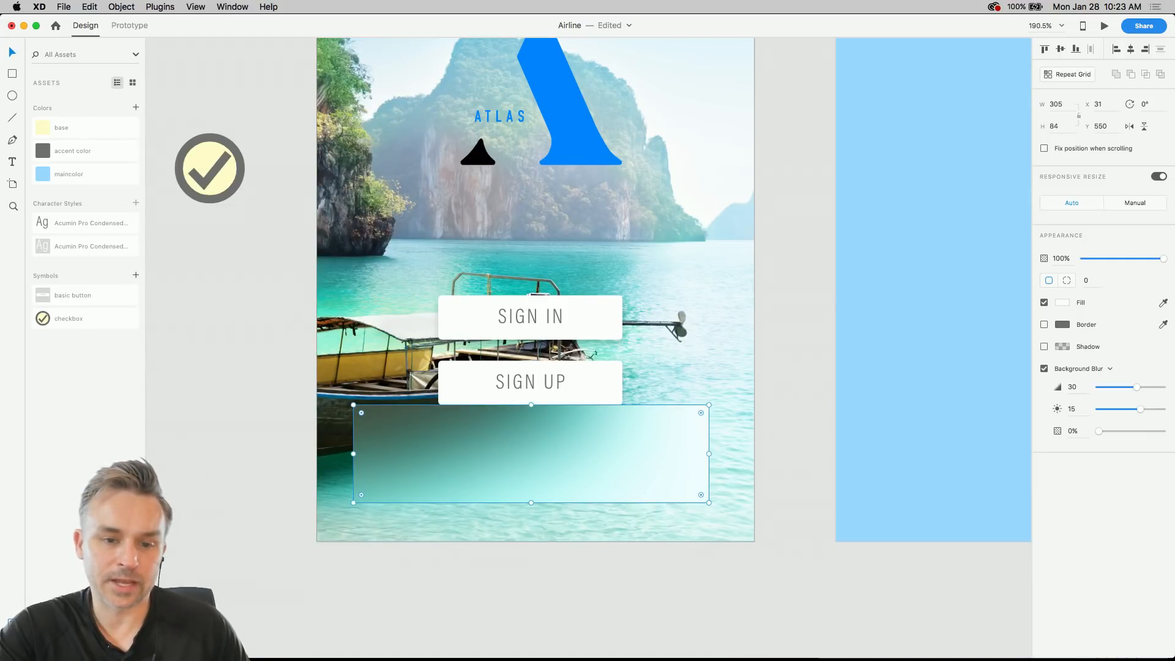
- Place the blurred rectangle behind the Continue as Guest text and shrink it to about 163 by 43 around the text
key("super+y")
left_click_drag(60, 98, 63, 123)
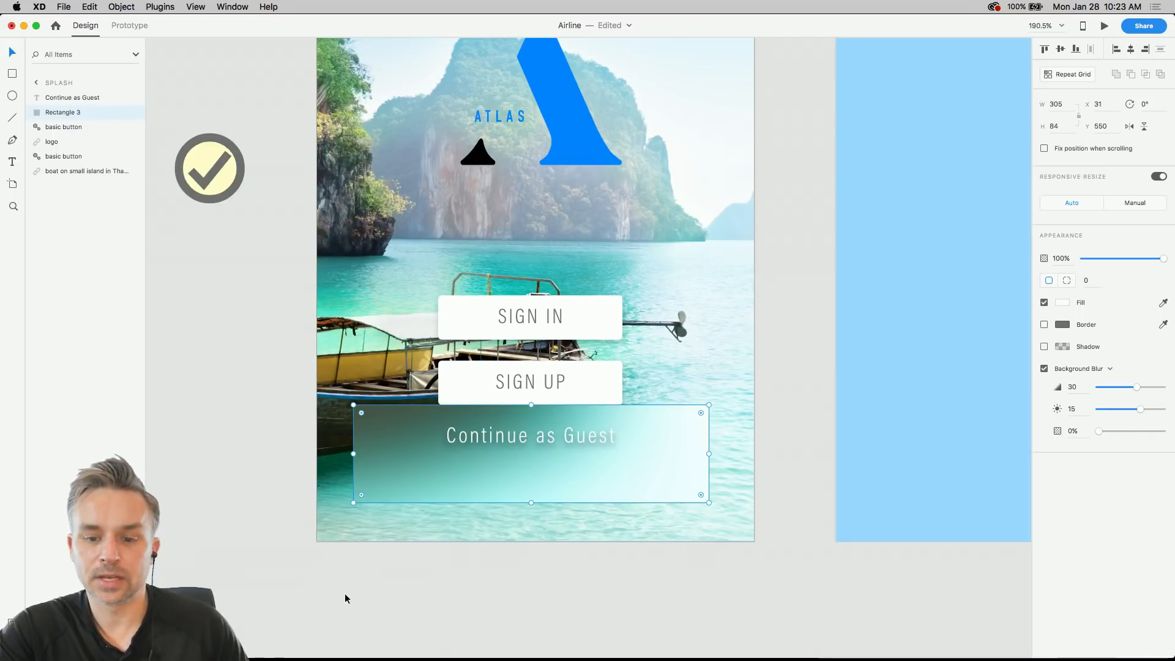
left_click_drag(350, 502, 438, 462)
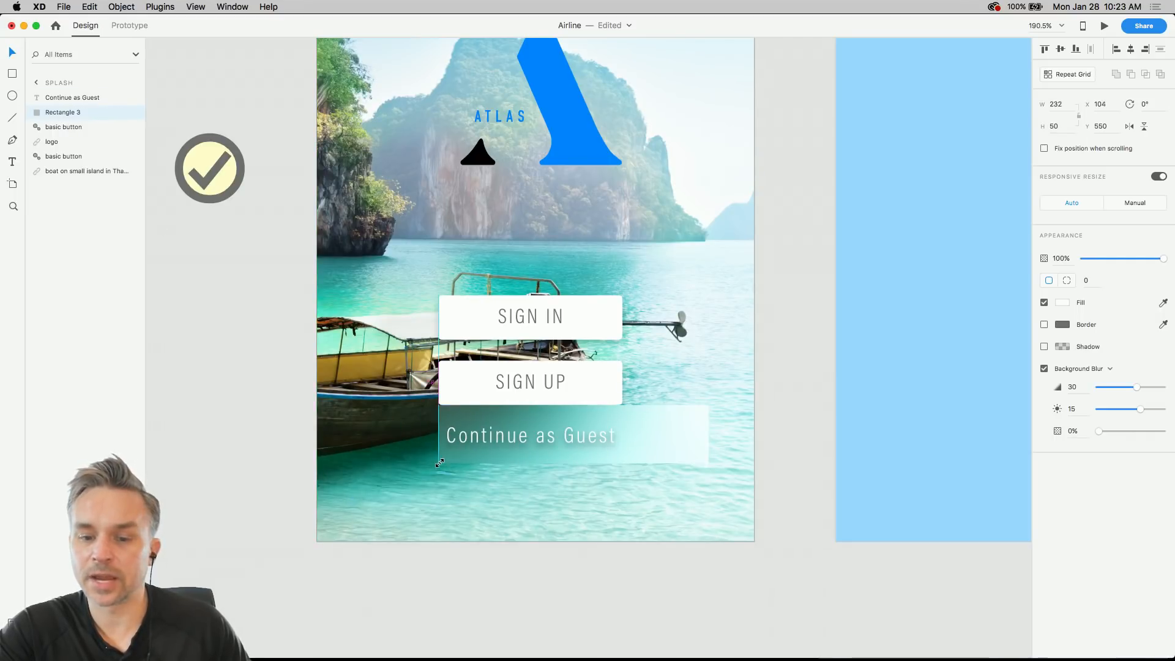
left_click_drag(708, 405, 620, 412)
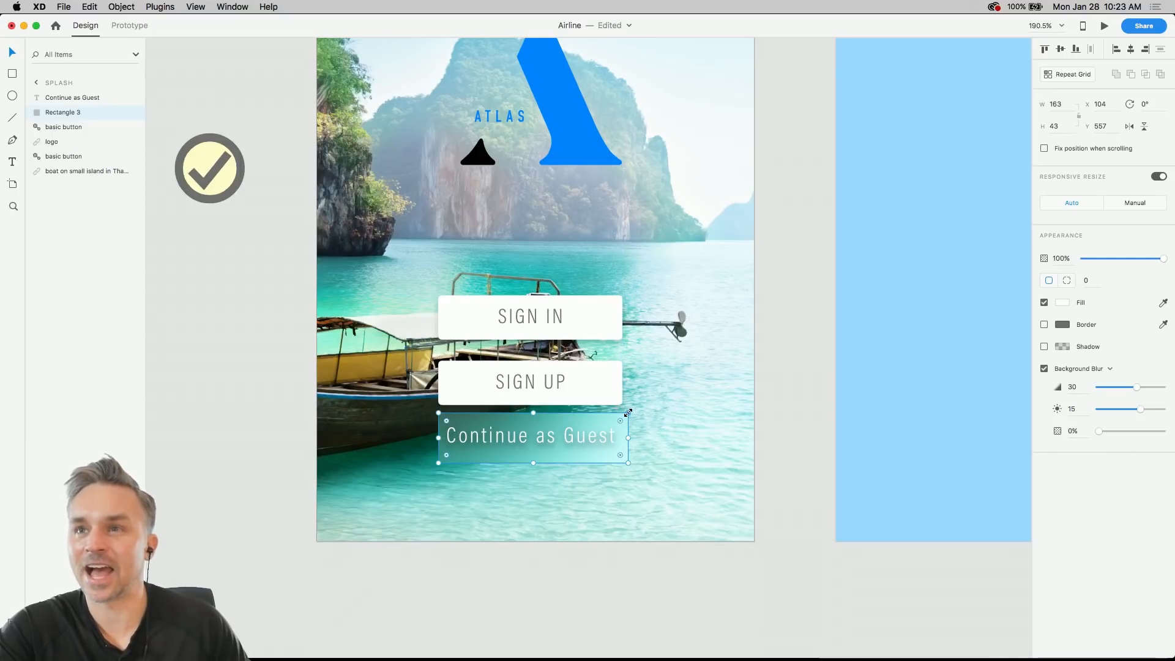
- Delete the blurred rectangle behind the Continue as Guest text
key("Delete")
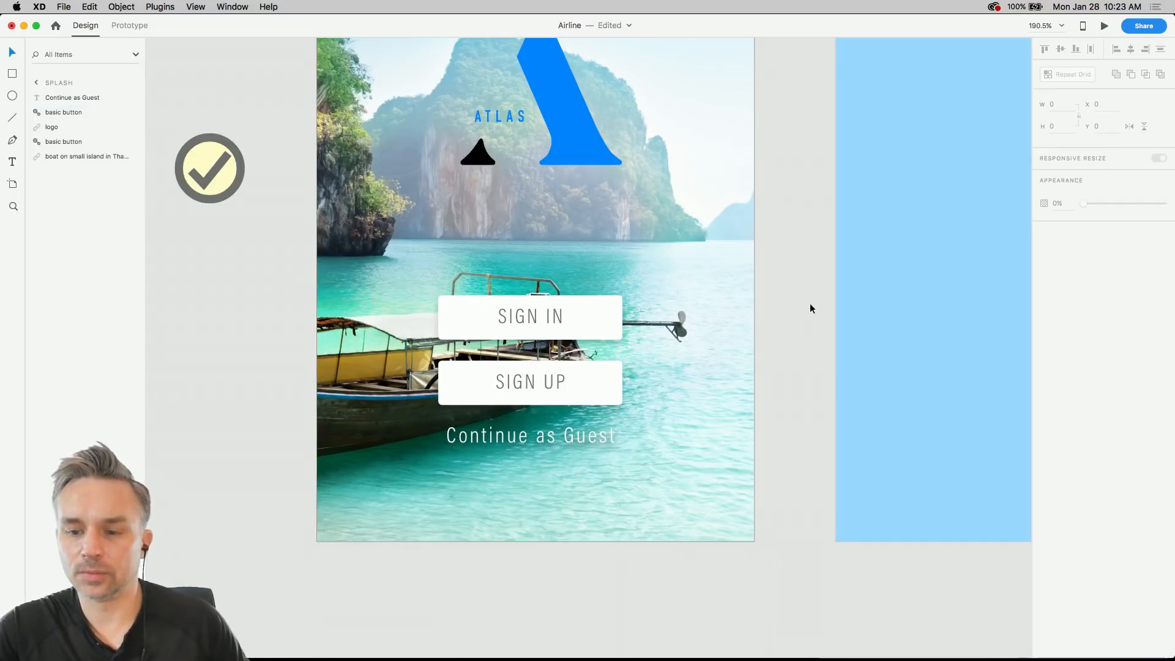
left_click_drag(795, 275, 328, 428)
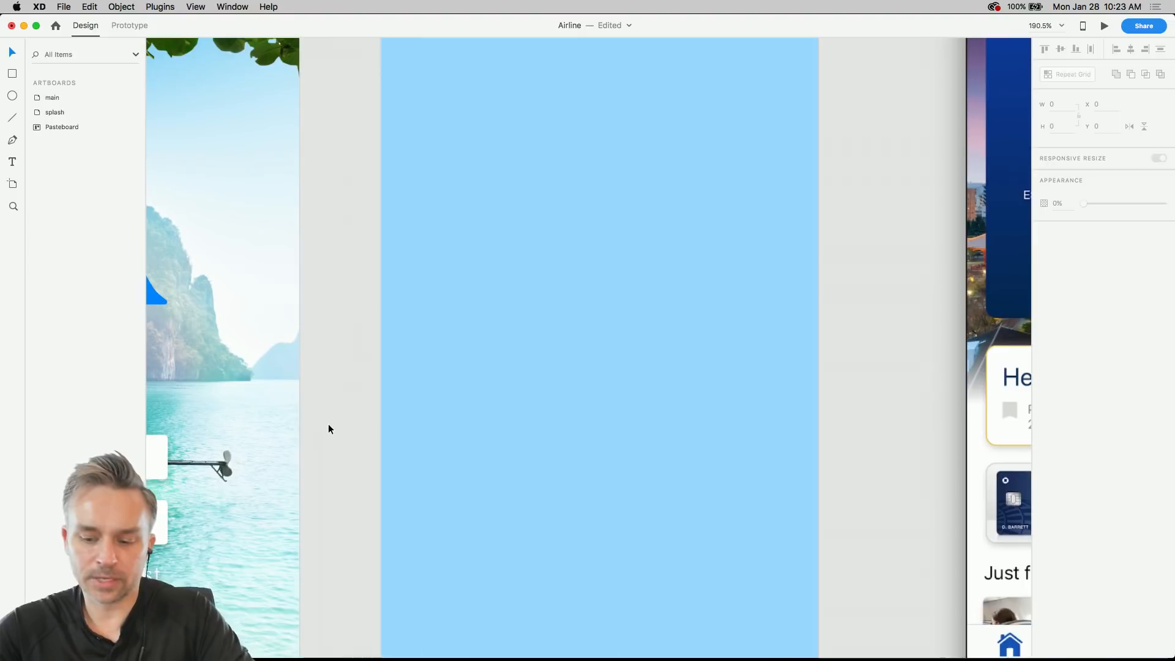
key("super+0")
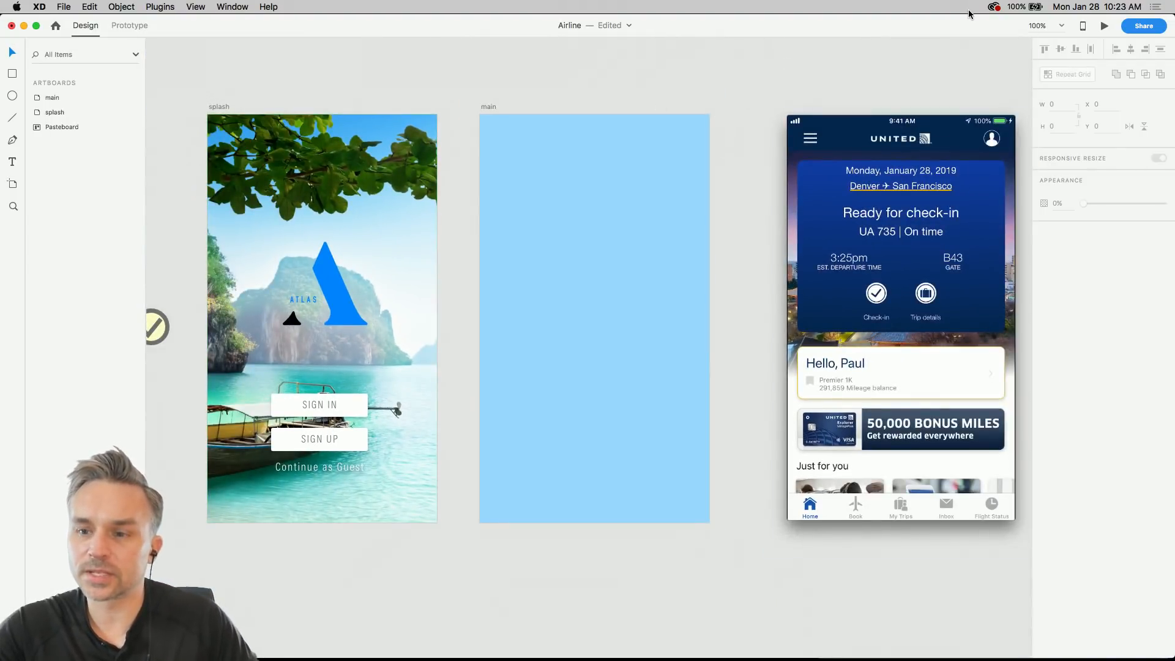
left_click(993, 7)
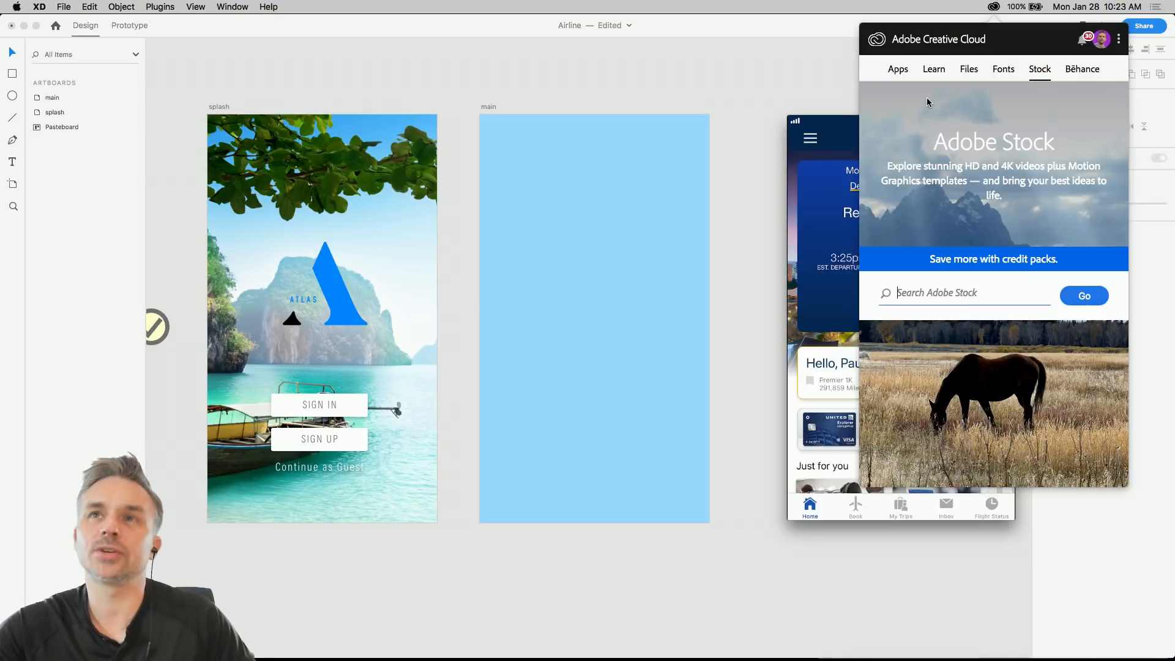
left_click(727, 99)
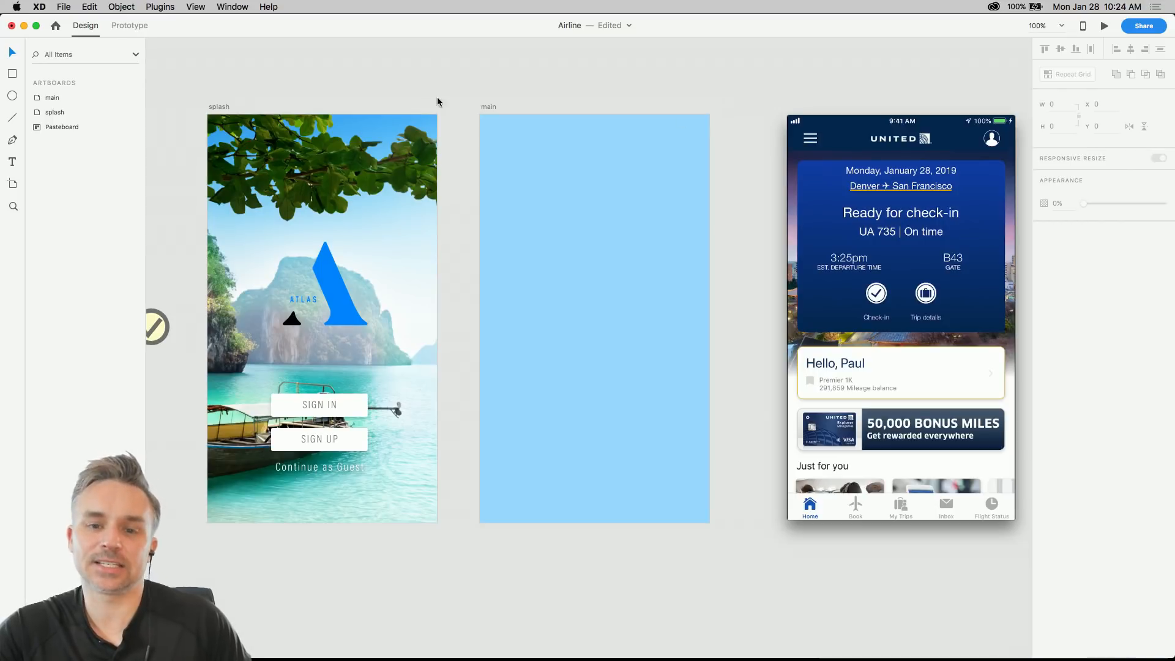
- Open the web page with more UI kits for XD and look through the kits offered there
left_click(63, 6)
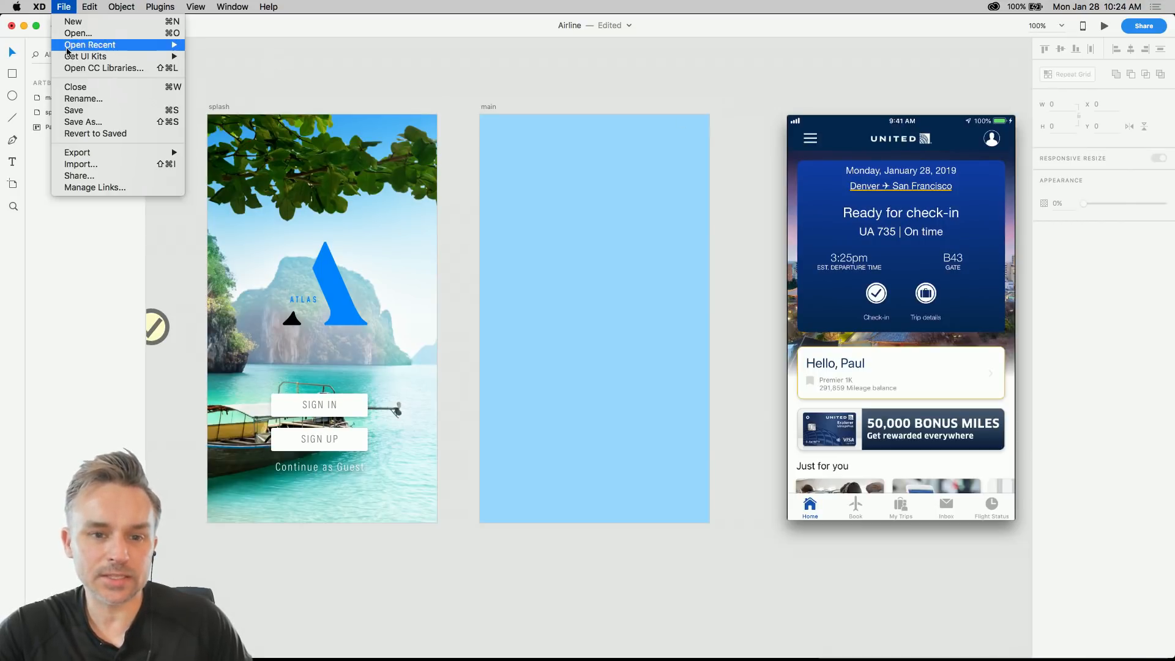
mouse_move(68, 61)
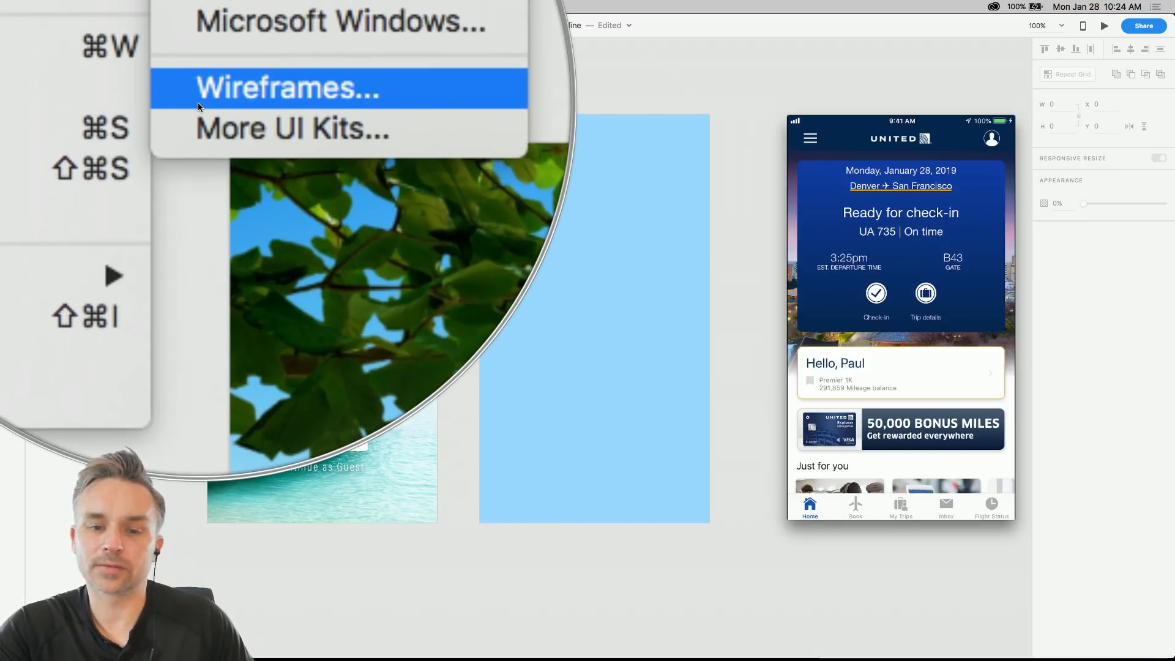
left_click(197, 108)
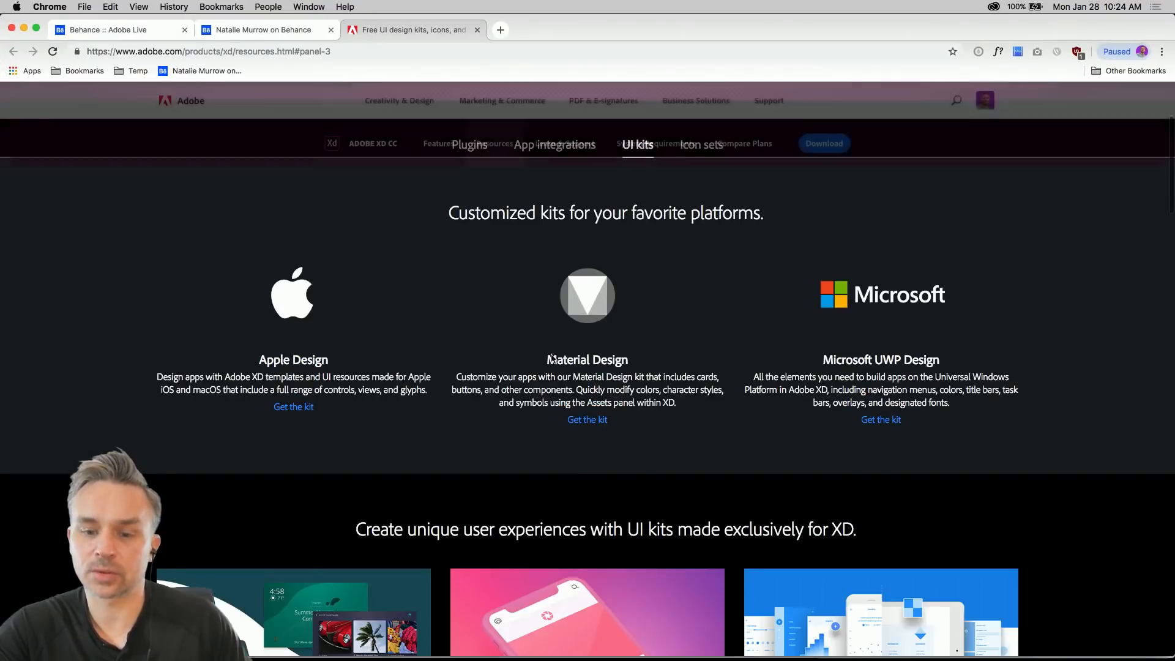
scroll(309, 365, "down", 5)
scroll(556, 389, "down", 3)
scroll(561, 389, "up", 15)
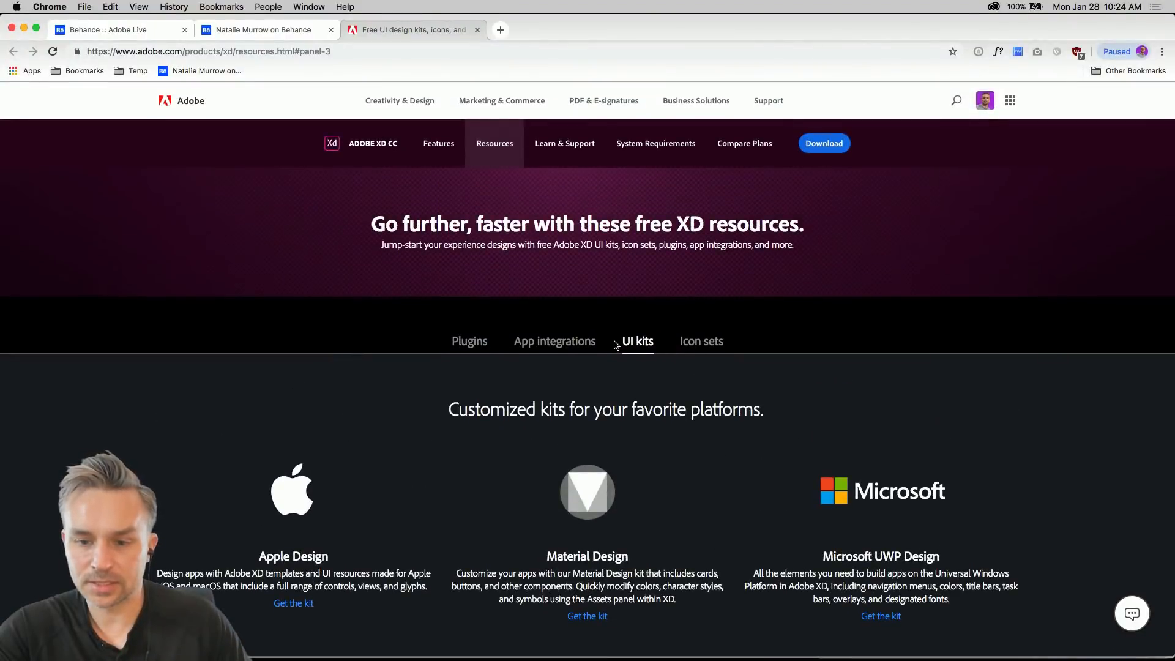
- Download the playful notification icon set from the icon sets section and open xd-resources-notification-icon-set.xd from the Downloads folder
left_click(692, 351)
scroll(692, 350, "down", 5)
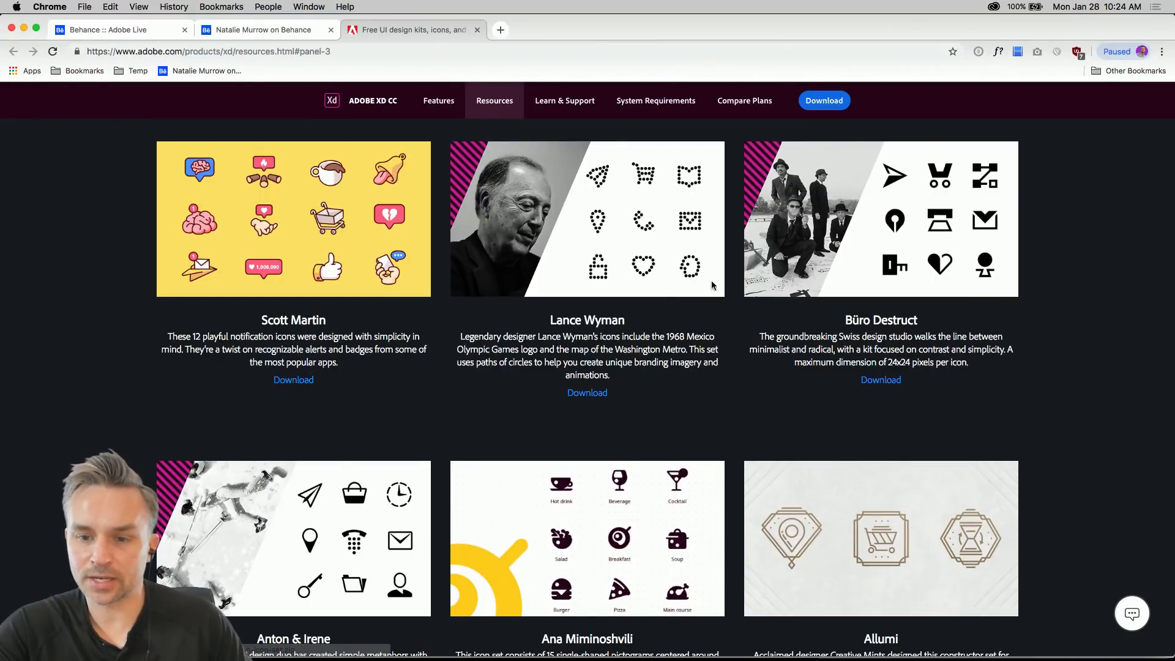
left_click(293, 380)
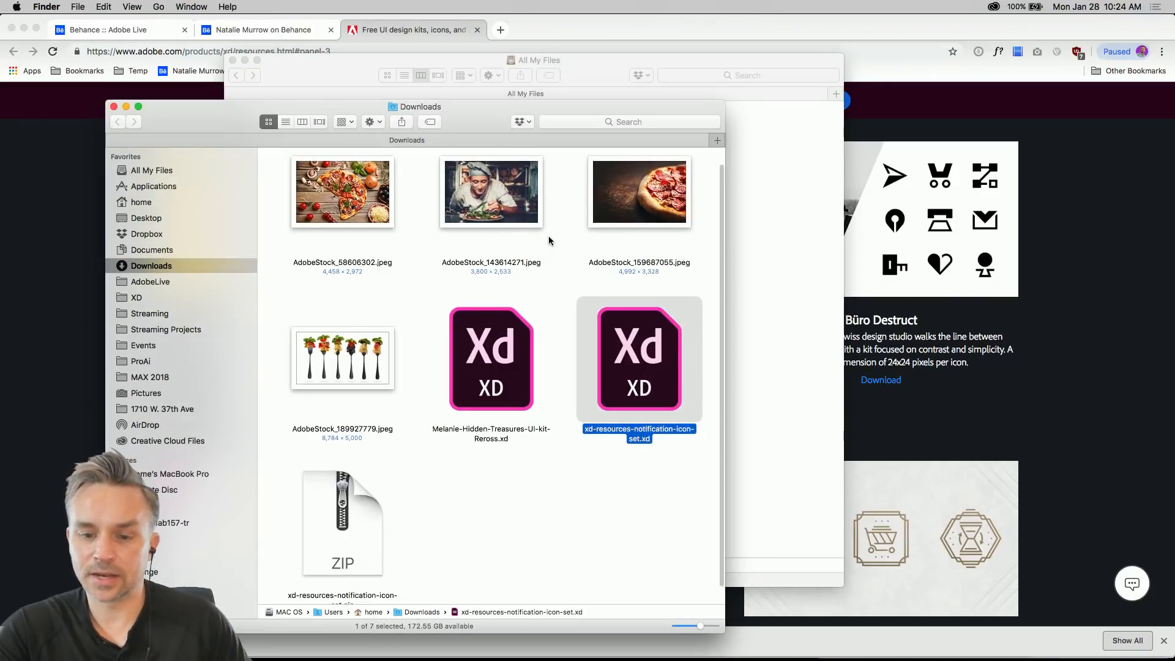
double_click(618, 354)
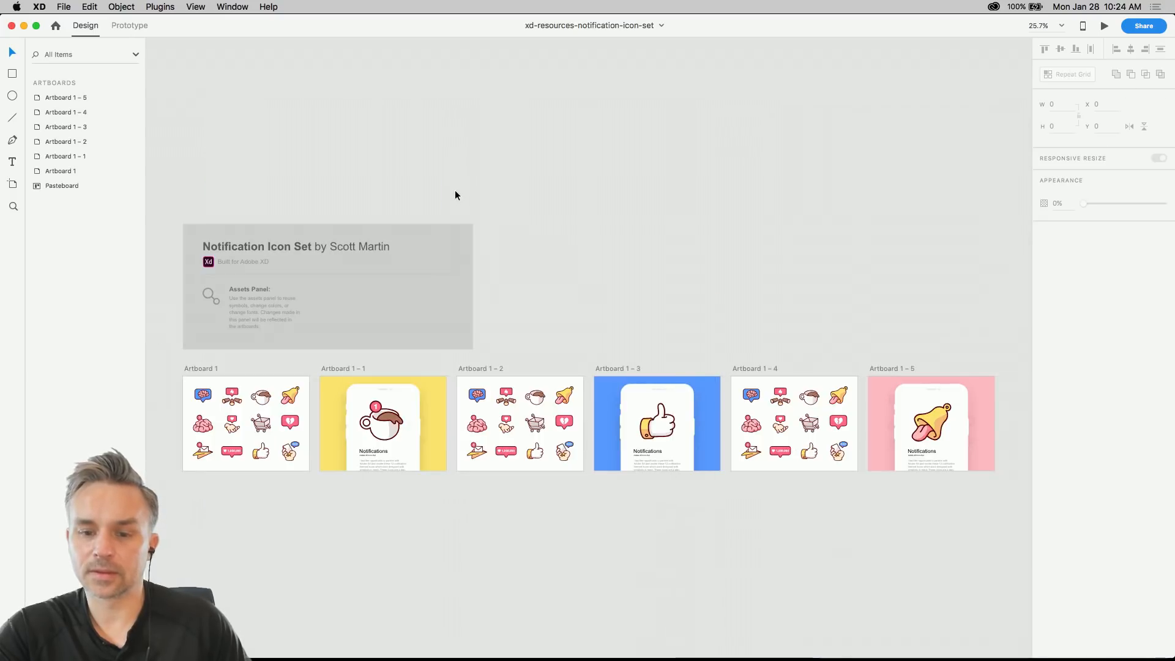
- Copy the campfire icon from Artboard 1 of the icon set and paste it onto the main artboard in the Airline document
scroll(177, 469, "up", 5)
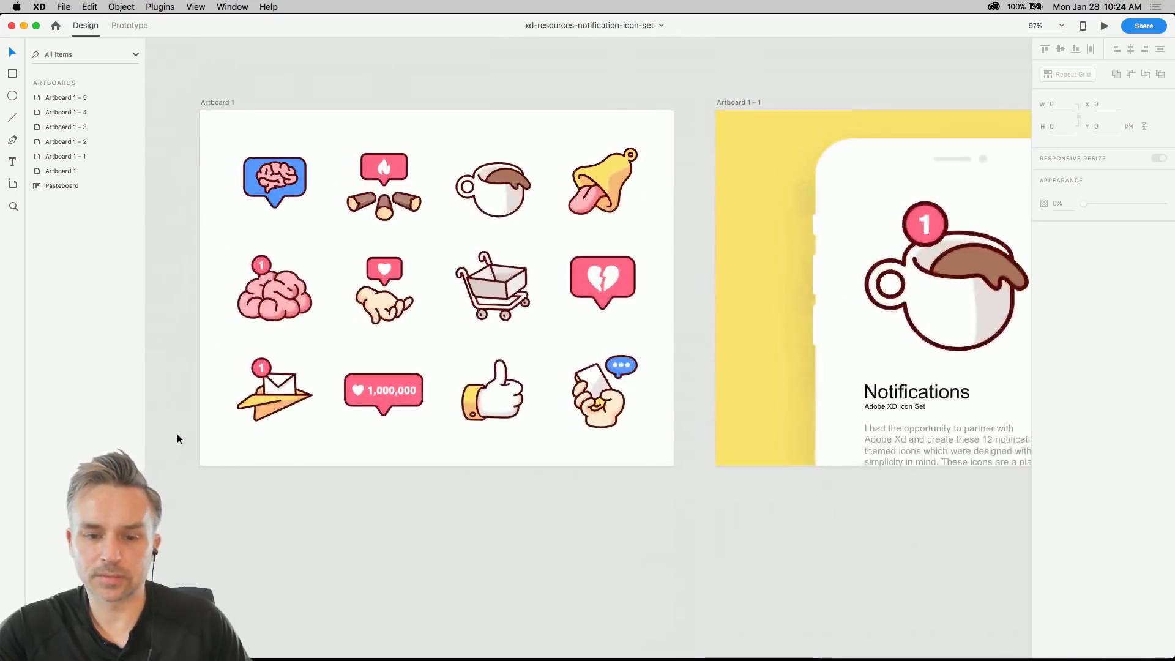
left_click(314, 186)
left_click(372, 160)
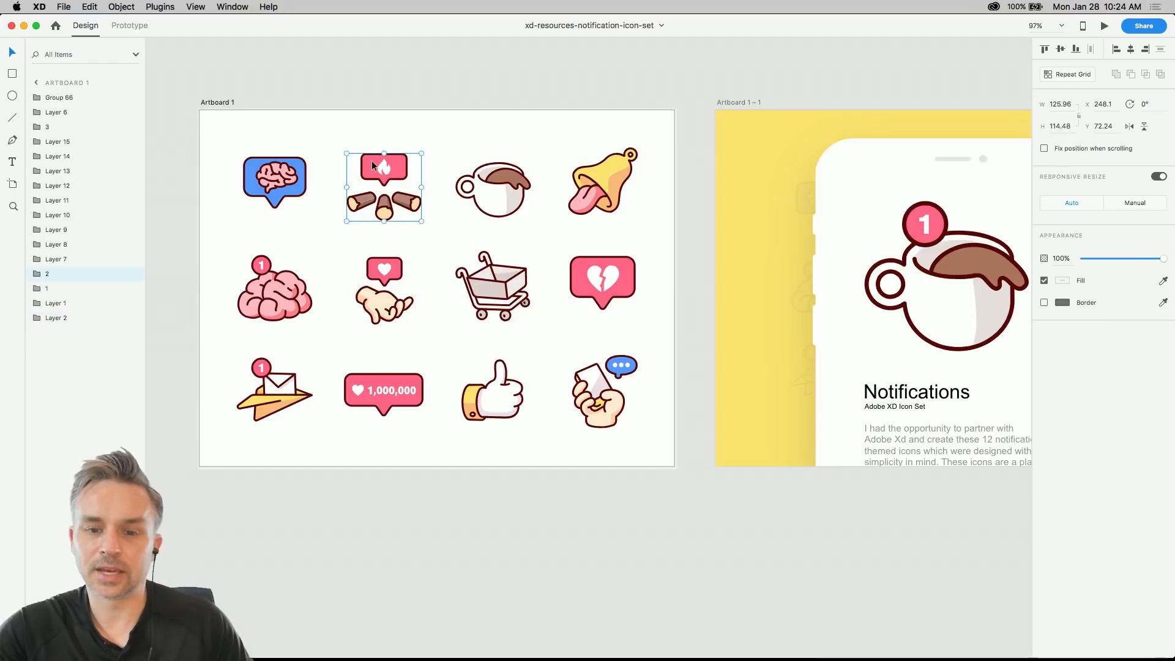
left_click(23, 26)
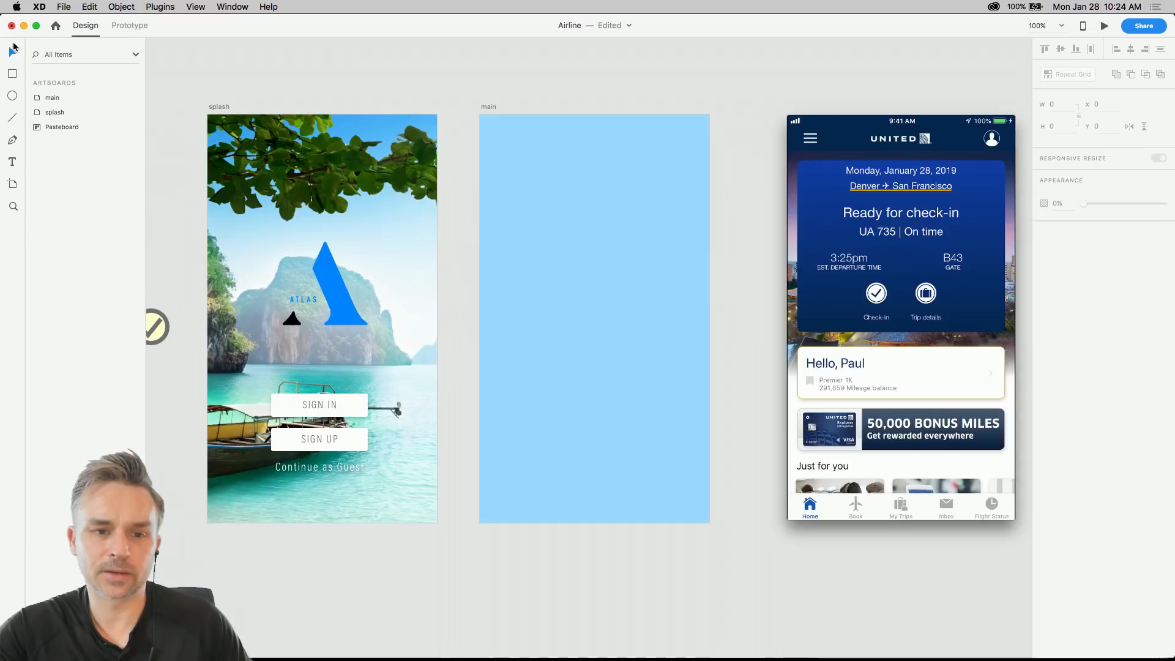
key("super+v")
left_click_drag(437, 147, 542, 204)
left_click(134, 81)
left_click_drag(247, 57, 267, 75)
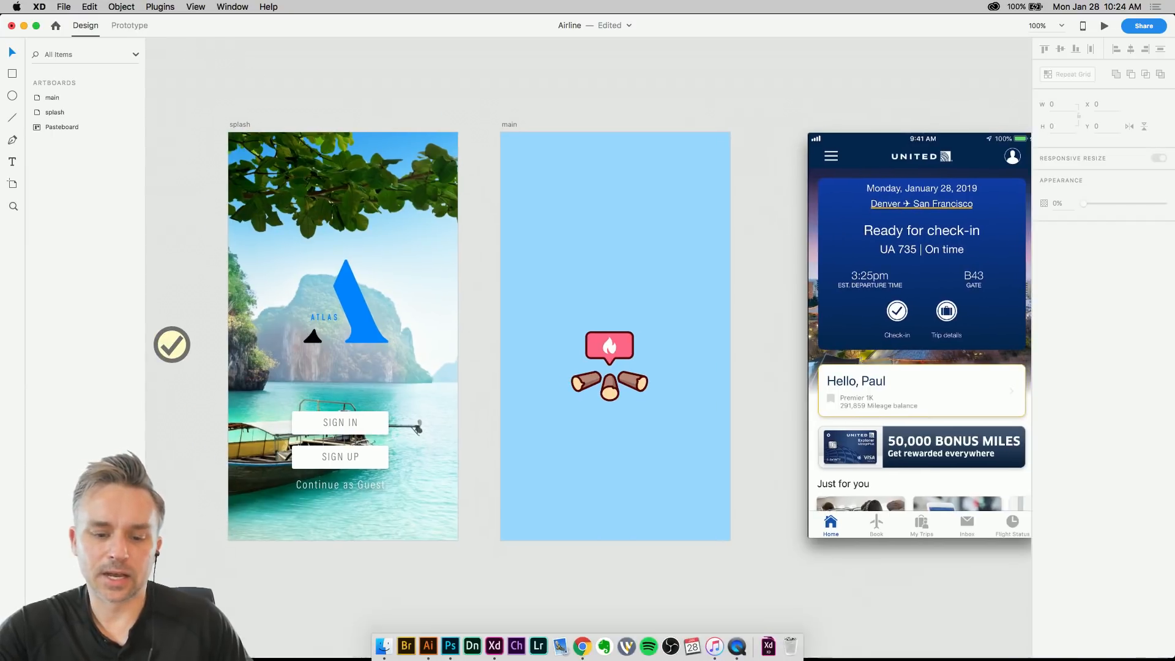
- Open the Wires - Mobile file from the Wires folder inside XD > UI Kits in Finder
left_click(384, 643)
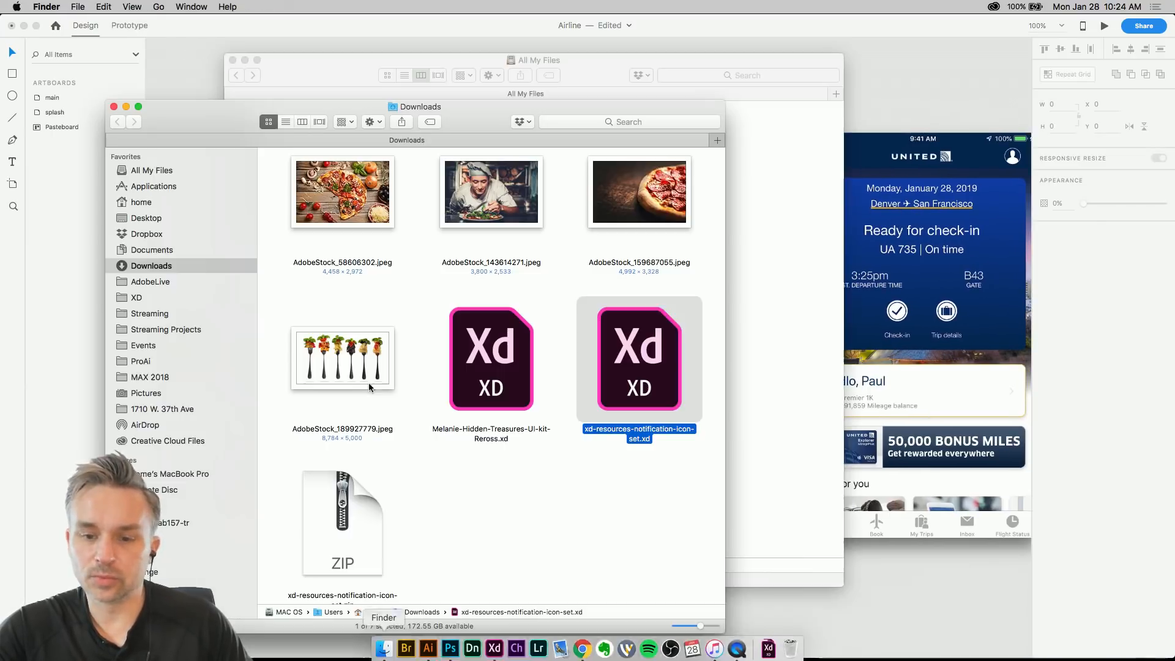
left_click(135, 298)
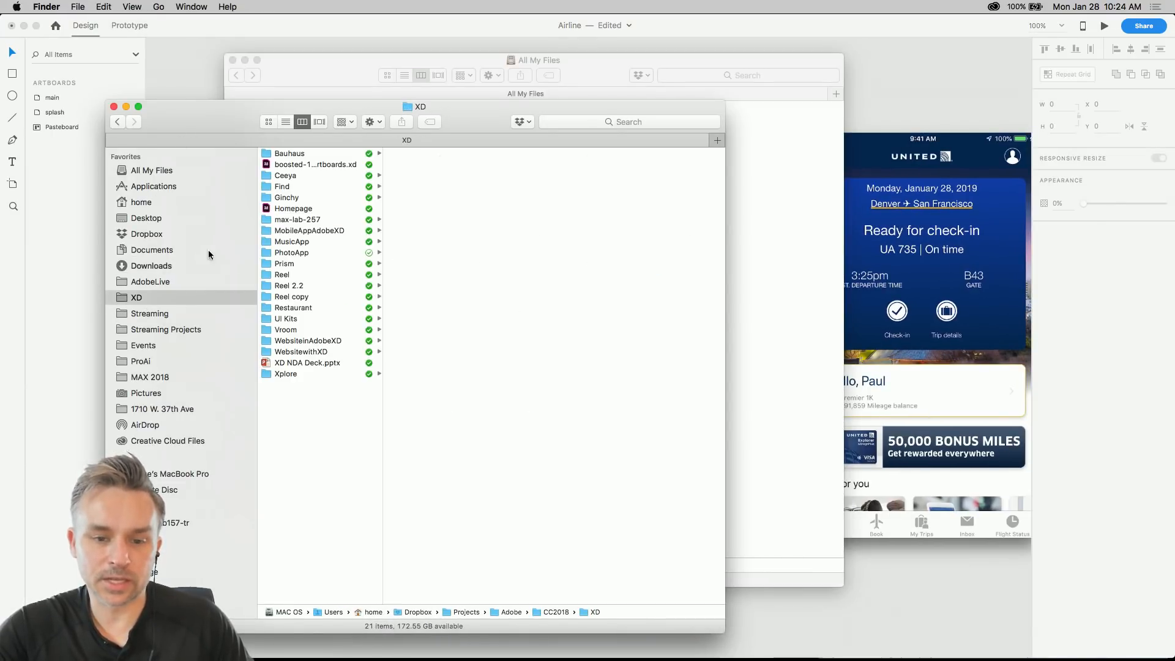
left_click(285, 374)
left_click(282, 319)
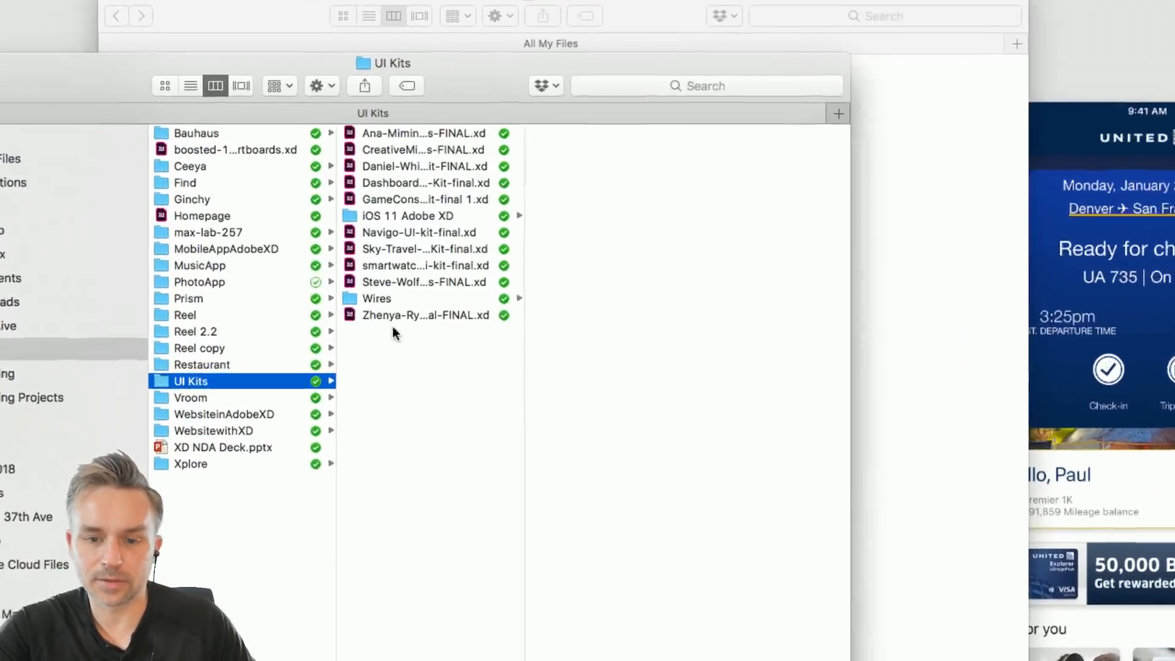
left_click(428, 264)
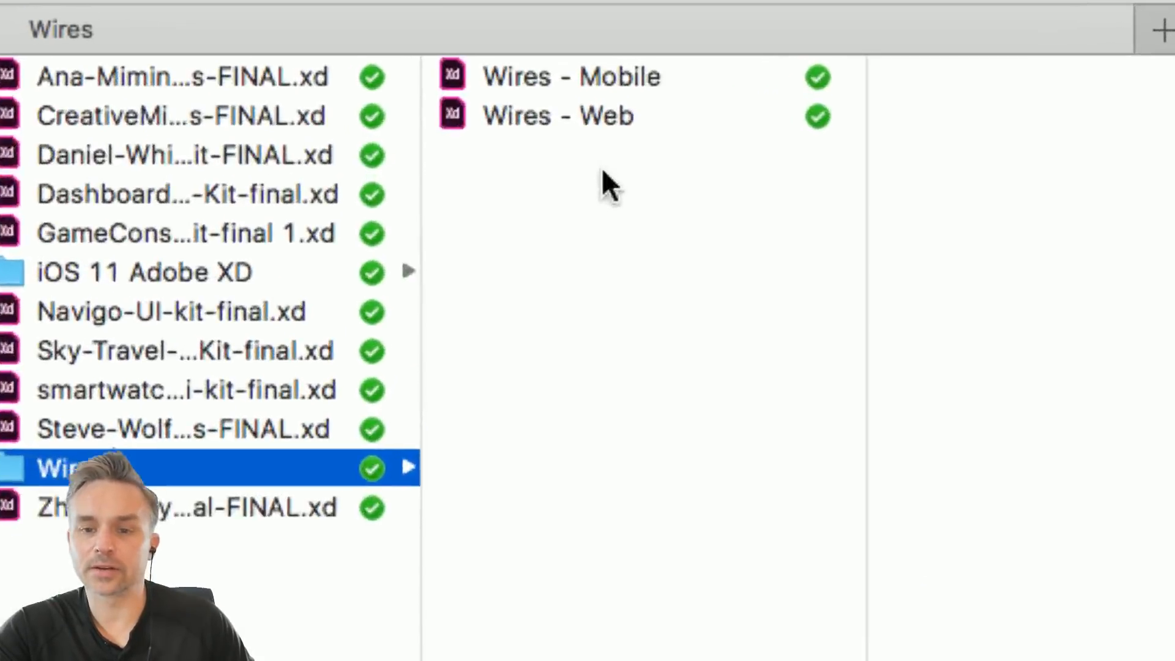
left_click(582, 78)
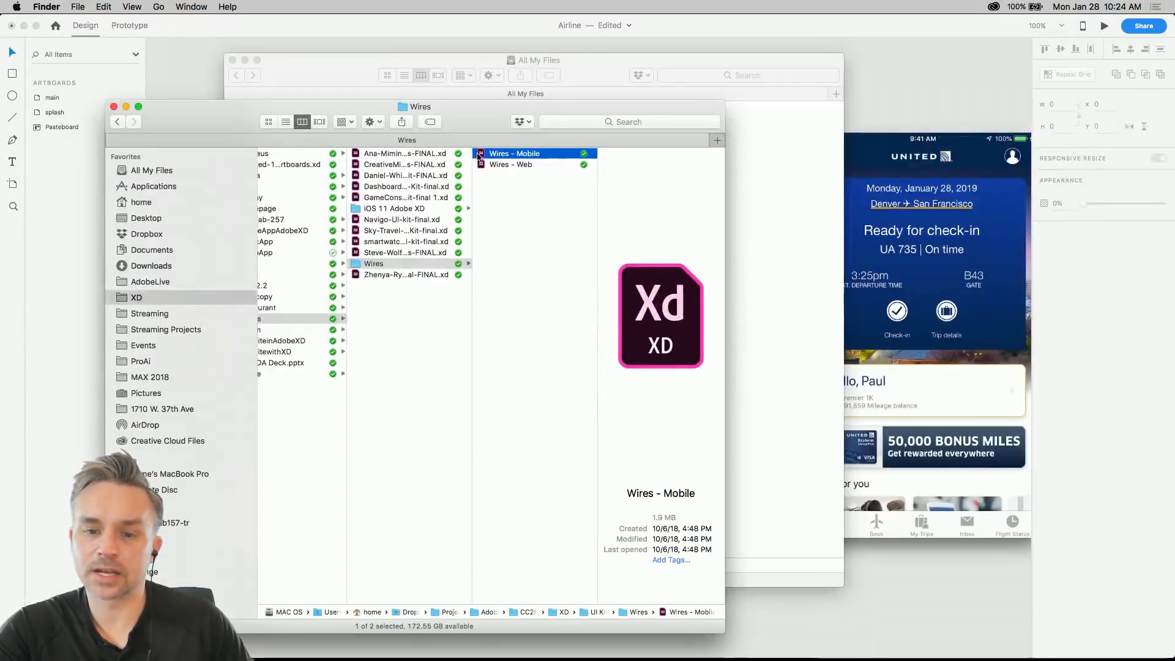
double_click(479, 154)
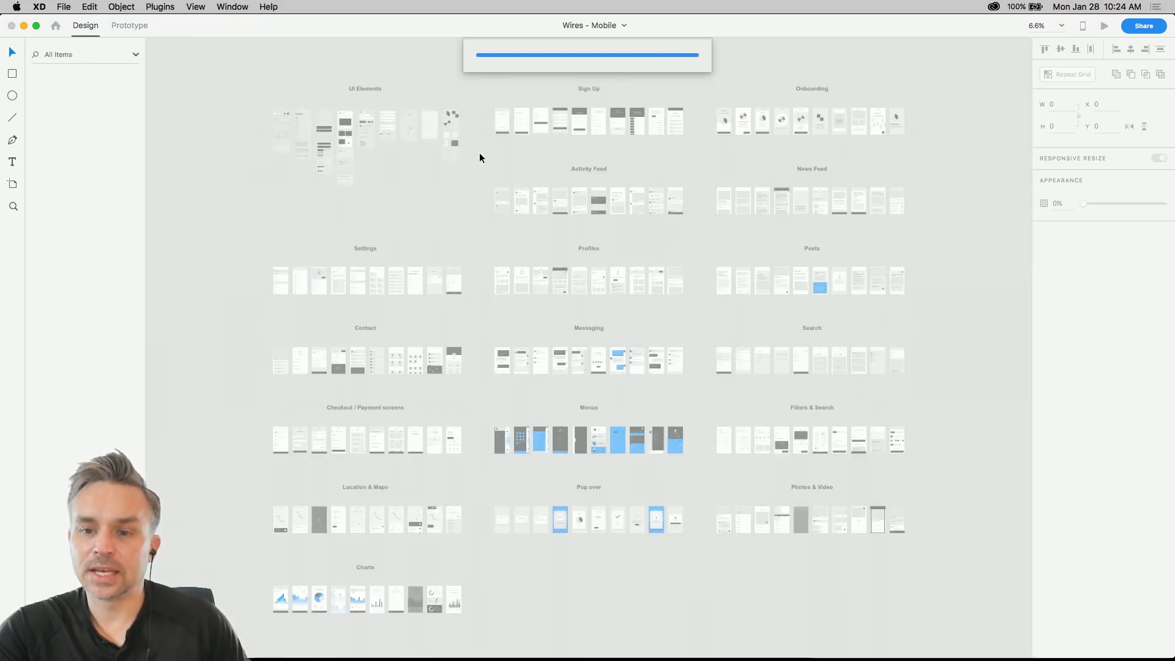
- Examine the UI Elements artboards and show the document's assets as a grid of previews
scroll(255, 96, "up", 10)
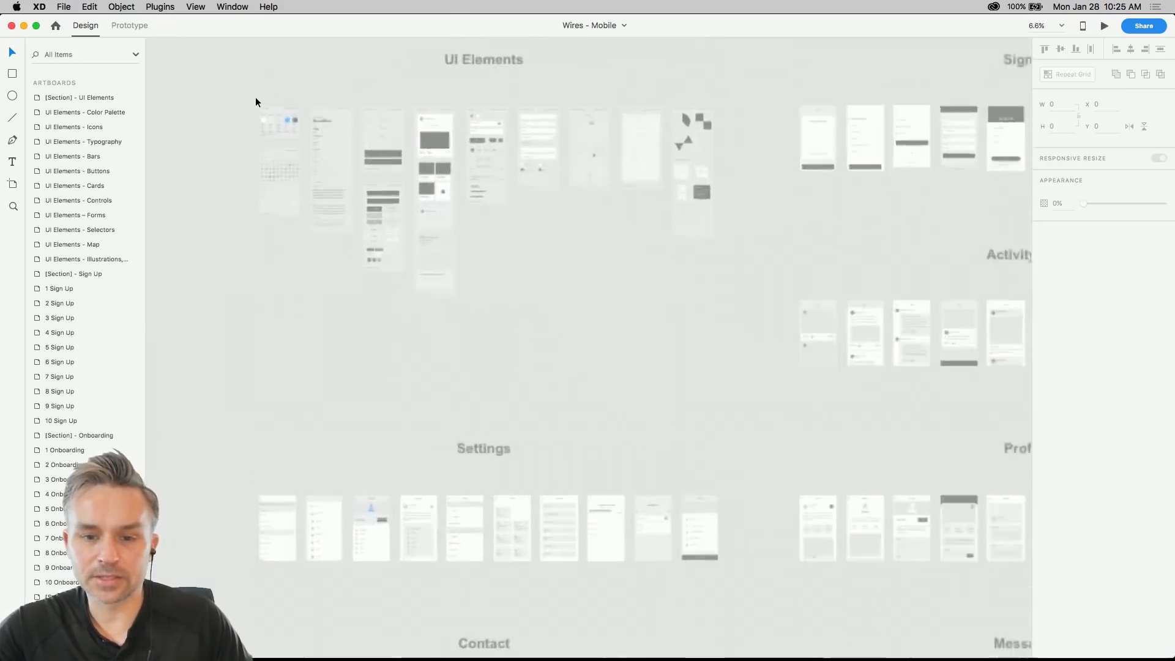
scroll(218, 153, "up", 3)
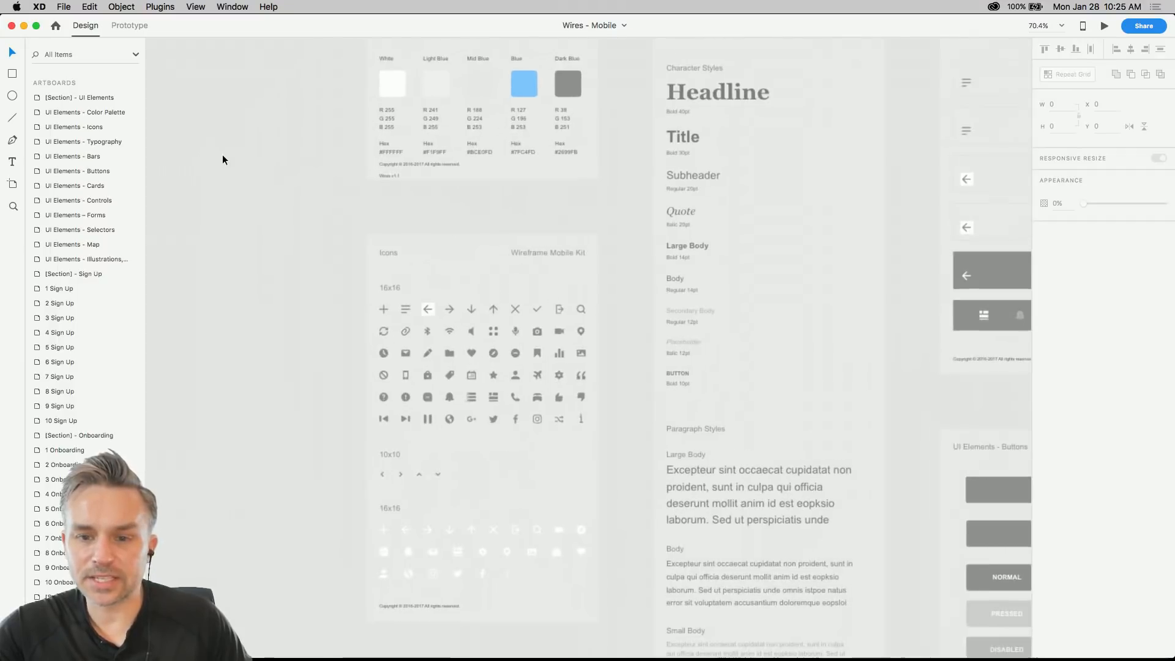
left_click_drag(467, 210, 302, 271)
key("super+shift+y")
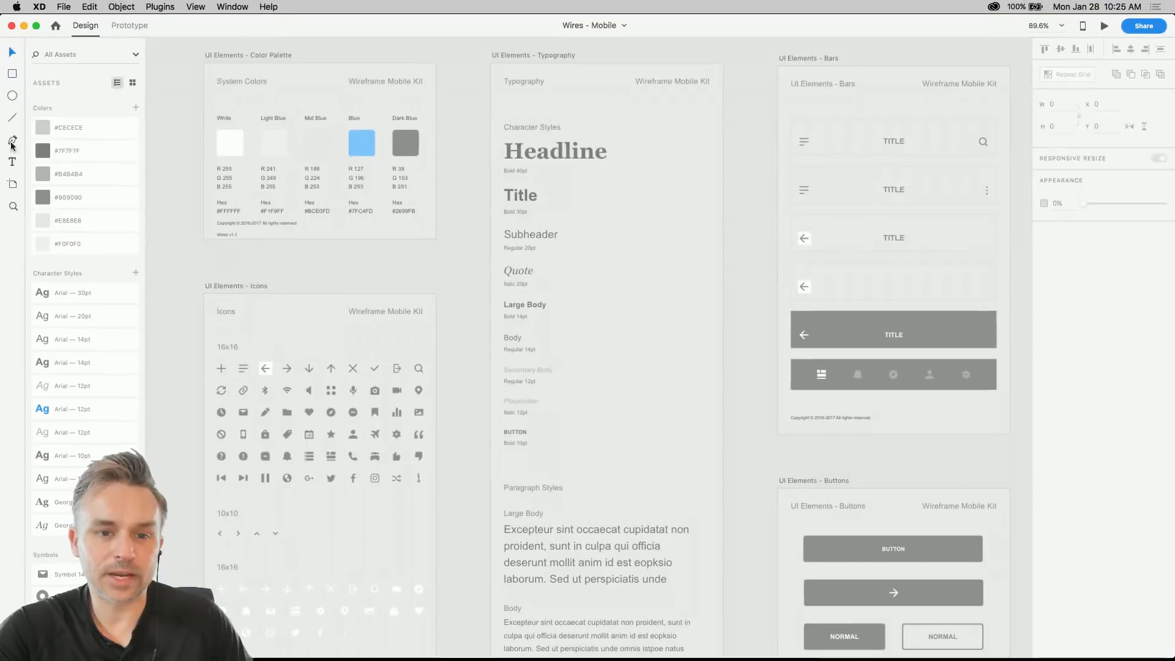
left_click(132, 85)
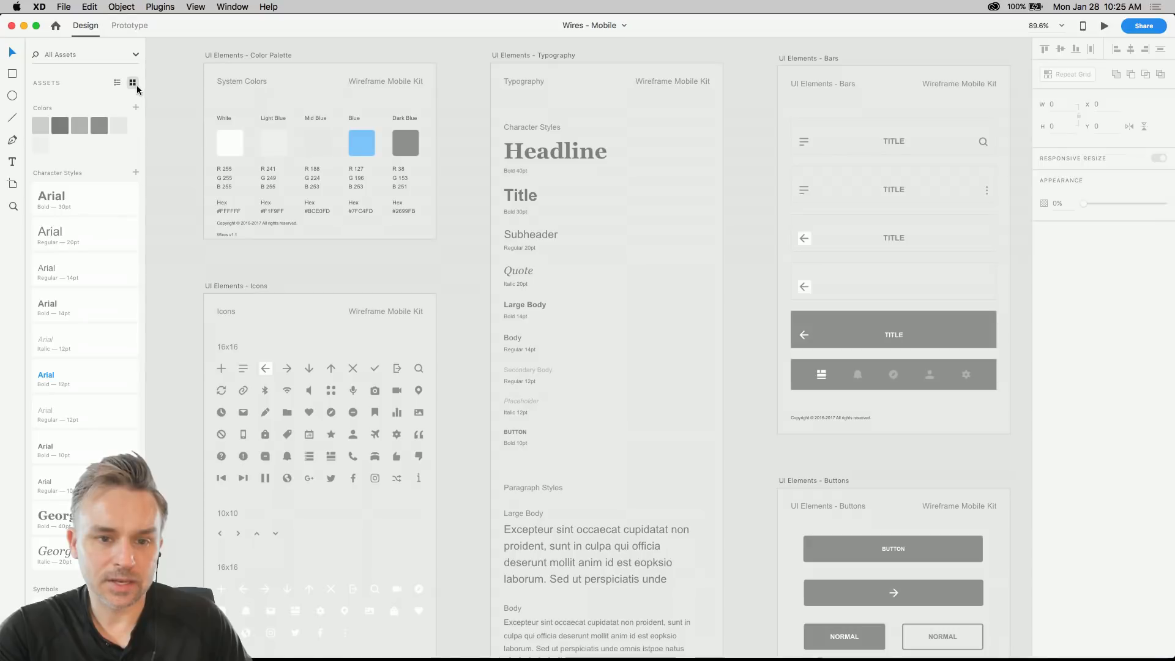
scroll(57, 322, "down", 15)
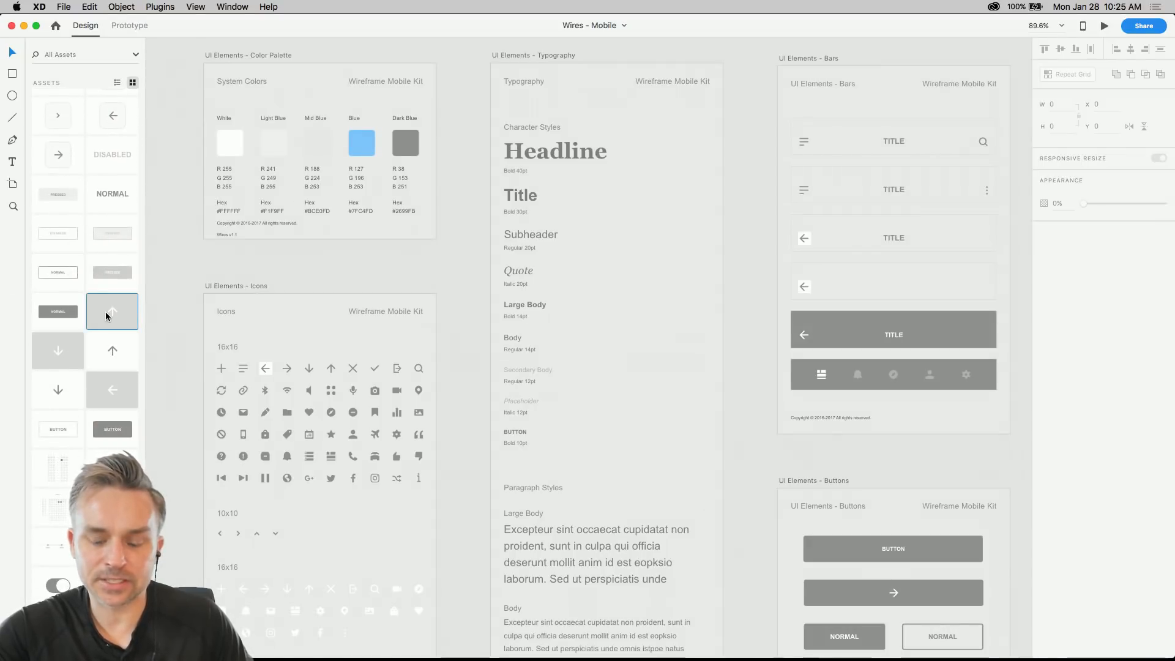
- Look through the wireframe kit's Settings, Contact and Checkout / Payment screen sections
scroll(366, 322, "down", 10)
scroll(383, 335, "down", 10)
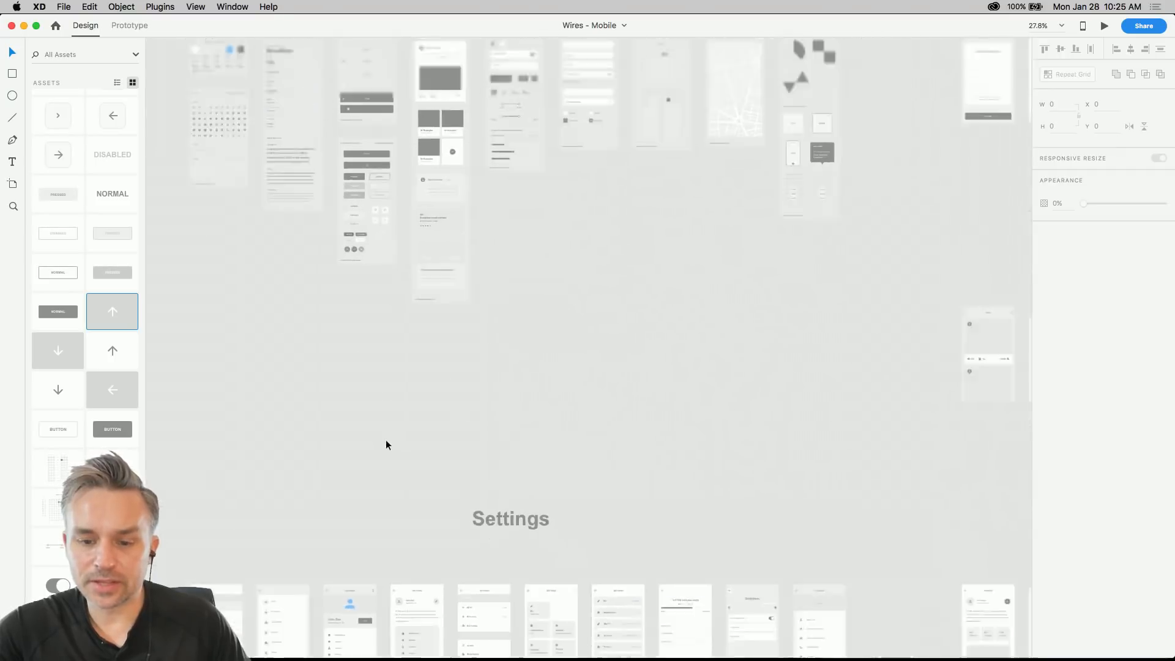
scroll(394, 441, "down", 5)
scroll(343, 516, "down", 12)
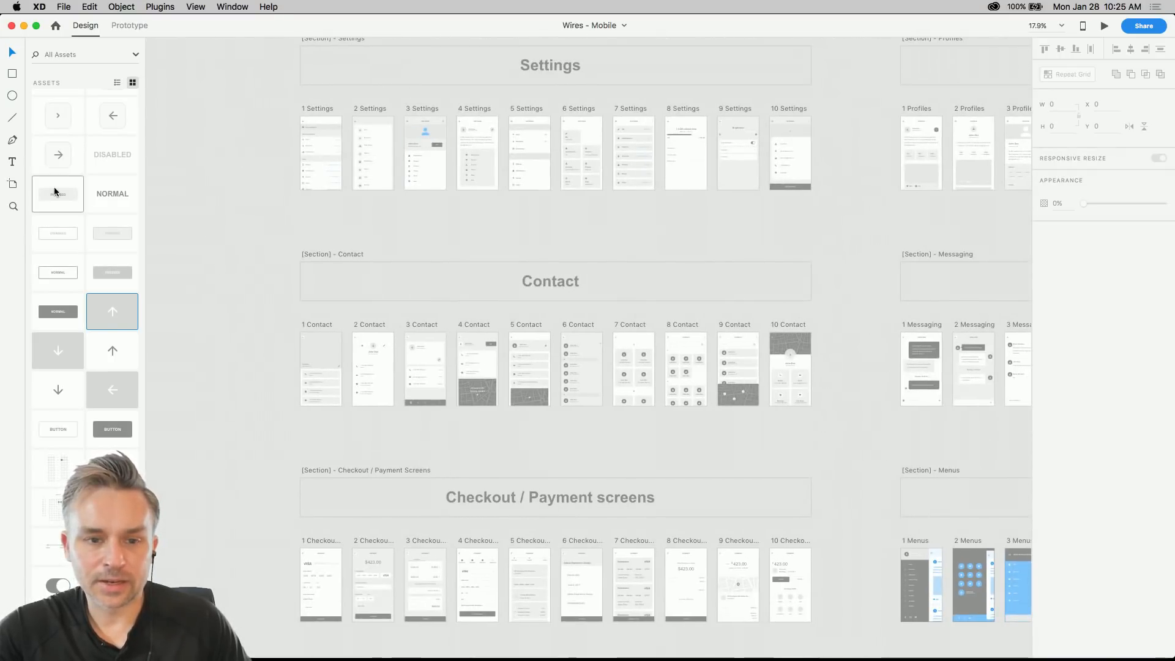
scroll(55, 192, "up", 10)
scroll(516, 269, "right", 3)
scroll(515, 269, "down", 1)
left_click_drag(516, 270, 520, 271)
- Highlight on the canvas where the color assets #B4B4B4, #7F7F7F and #E8E8E8 are used
right_click(63, 129)
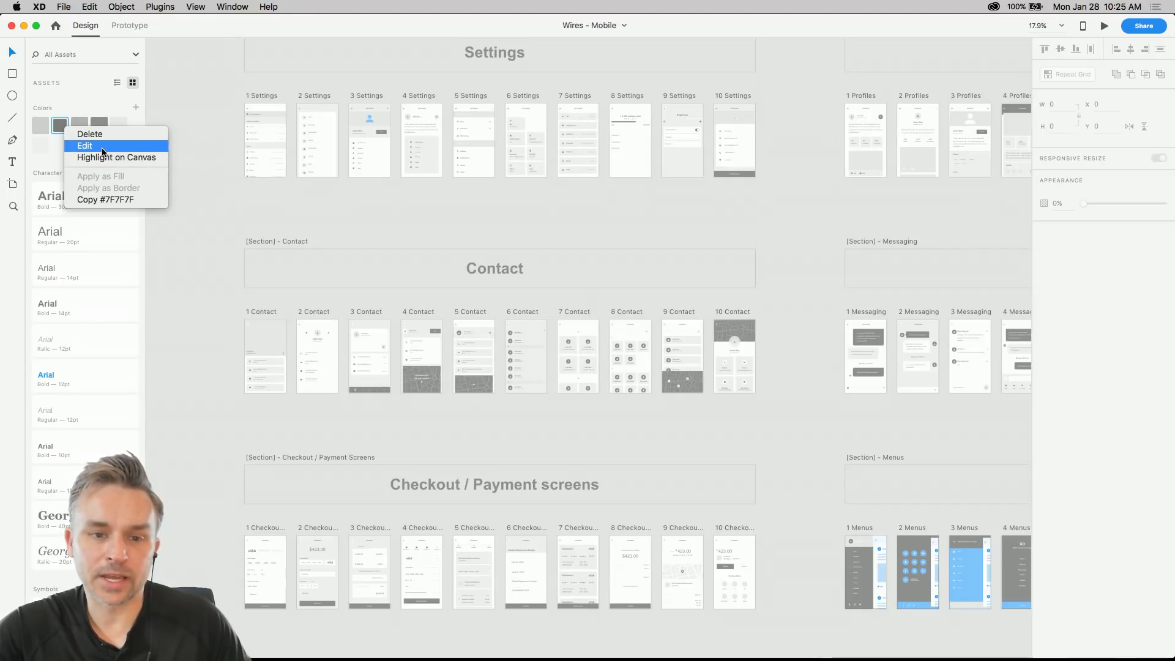
left_click(78, 125)
right_click(80, 125)
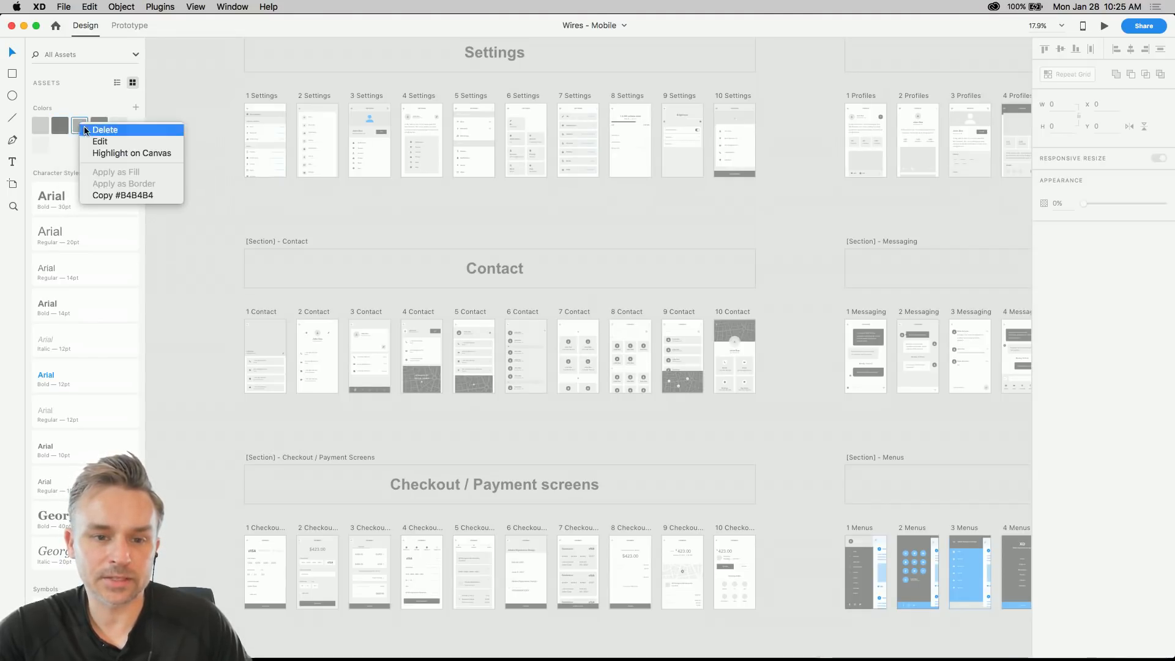
left_click(96, 152)
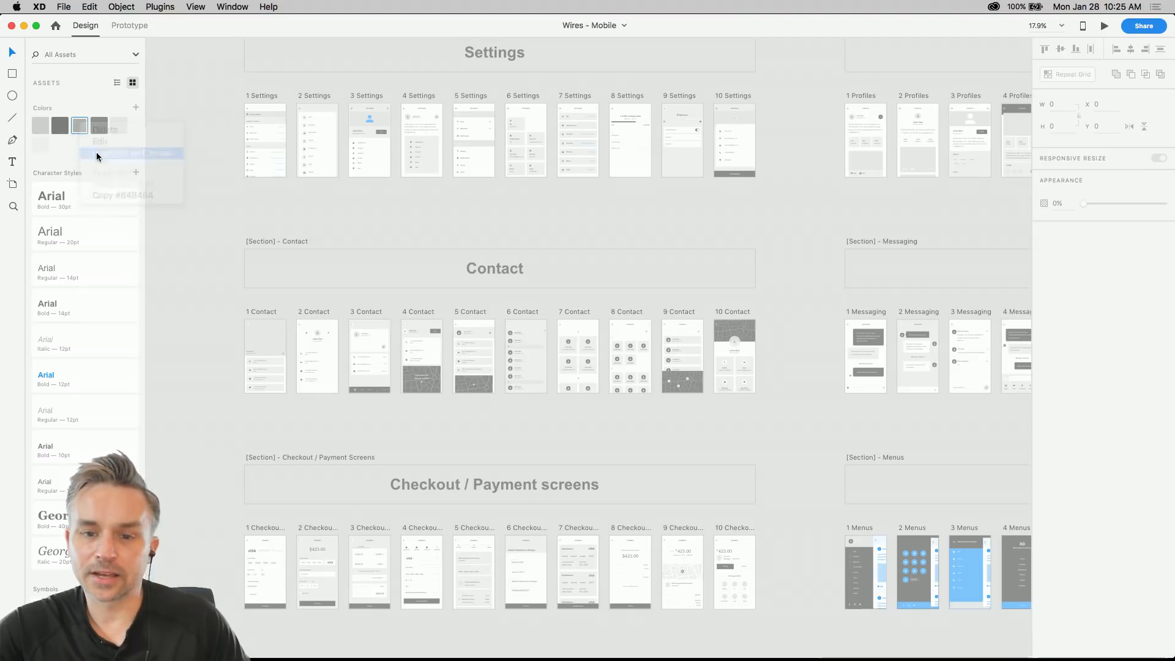
right_click(61, 126)
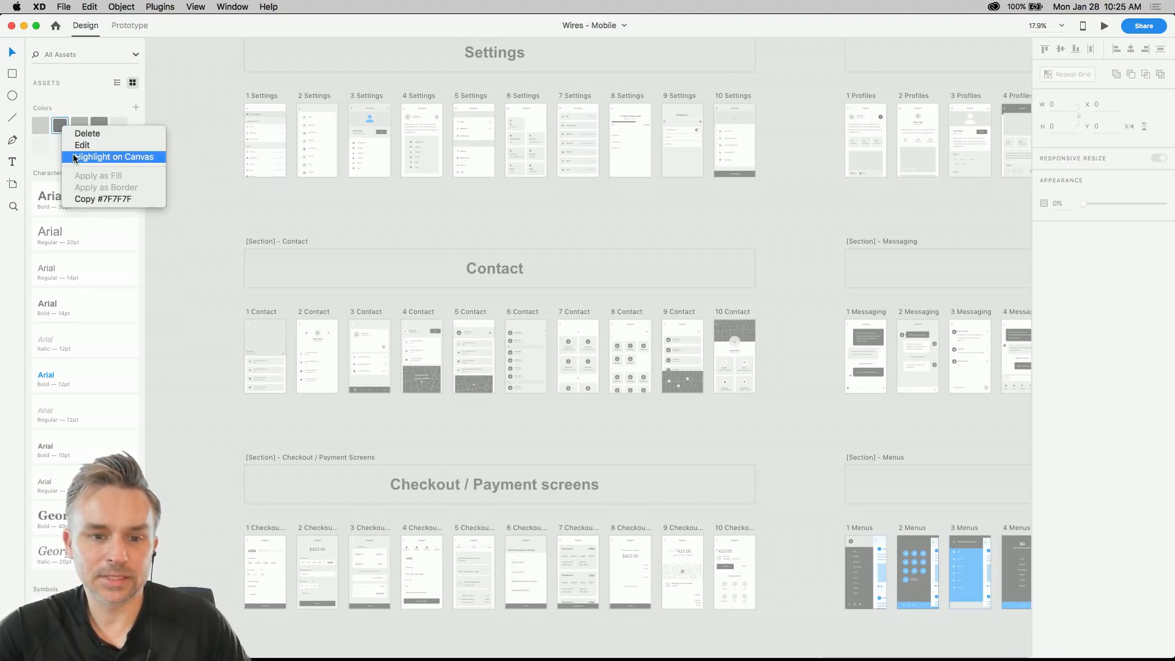
left_click(72, 155)
right_click(121, 126)
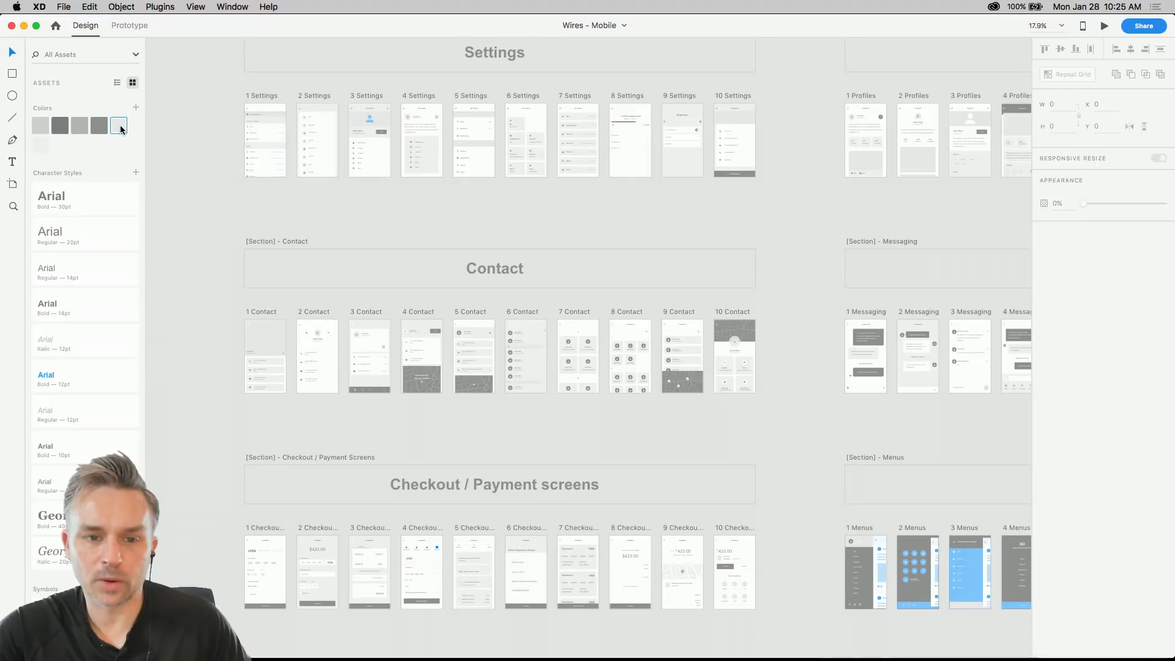
left_click(139, 156)
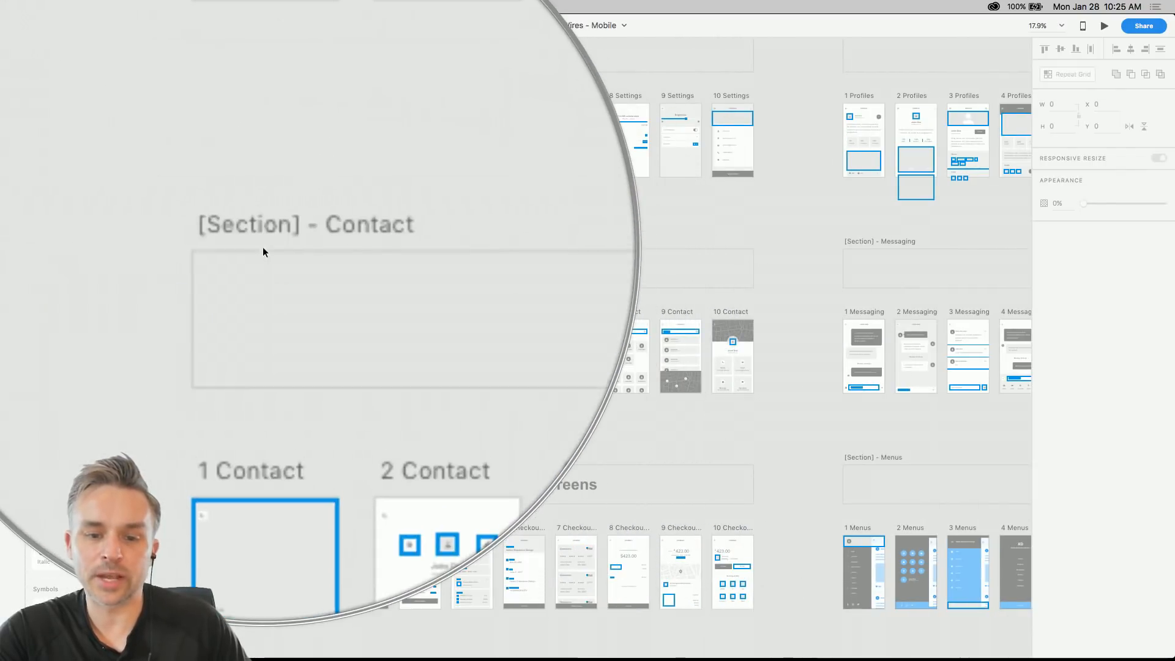
- Change the light gray #E8E8E8 color asset to a periwinkle blue, #889FFF
right_click(120, 129)
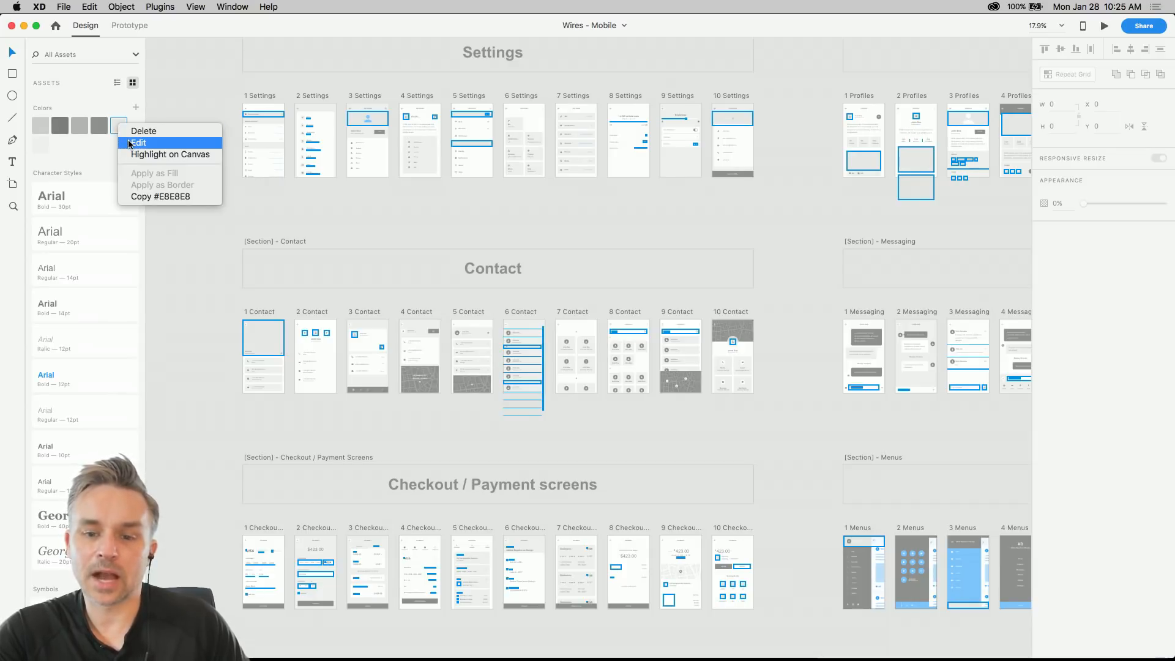
left_click(128, 143)
left_click_drag(246, 120, 185, 61)
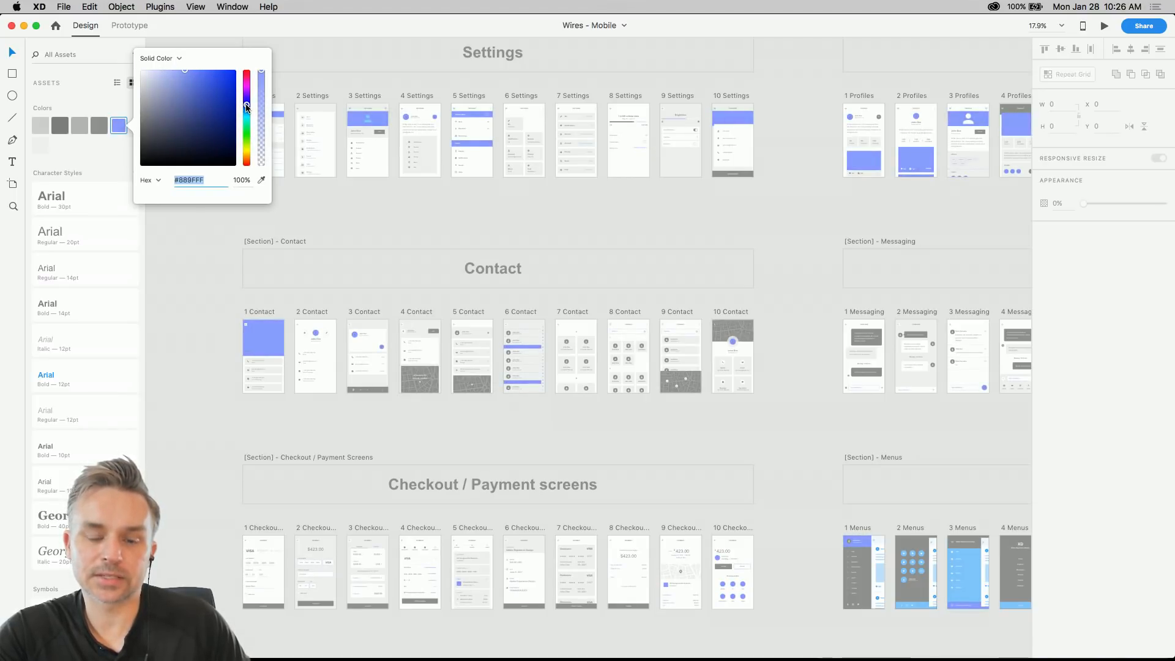
left_click(80, 145)
- Highlight the uses of the first light gray color asset on the canvas and look through the asset list
left_click(39, 127)
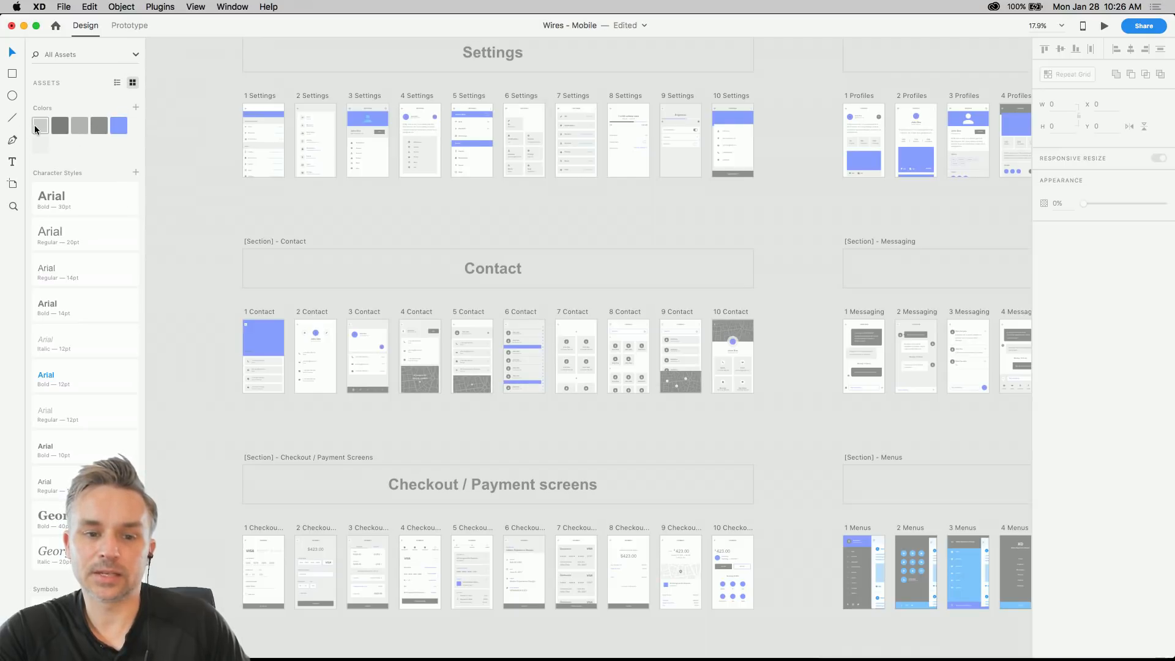
right_click(38, 127)
left_click(49, 154)
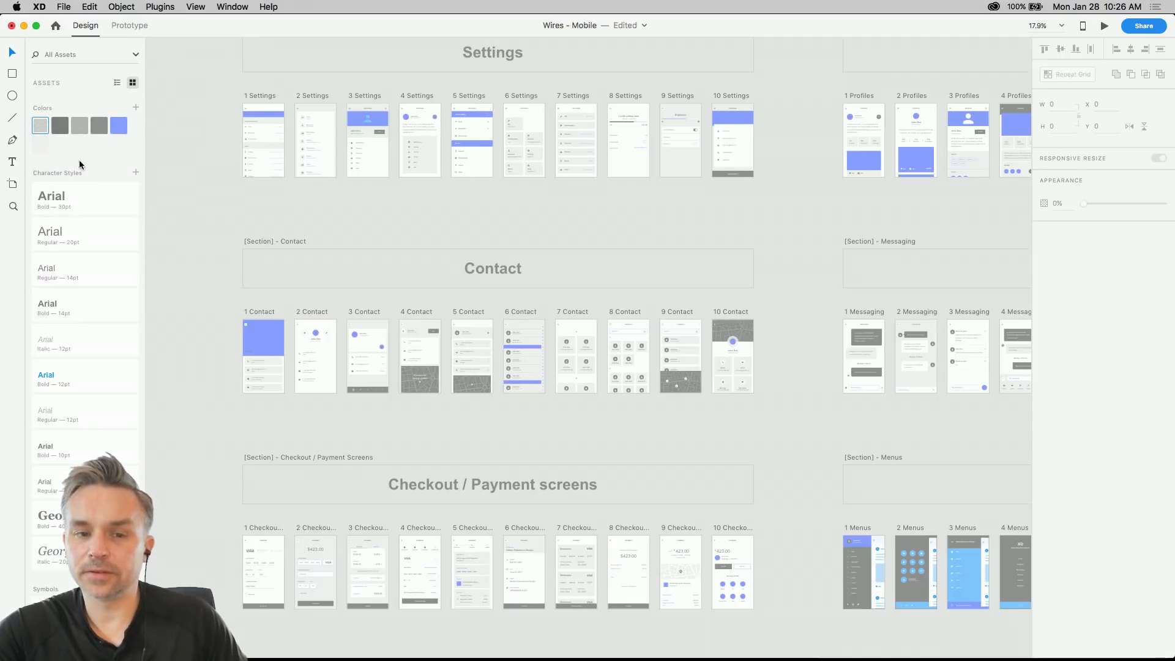
scroll(83, 120, "down", 10)
scroll(87, 127, "up", 10)
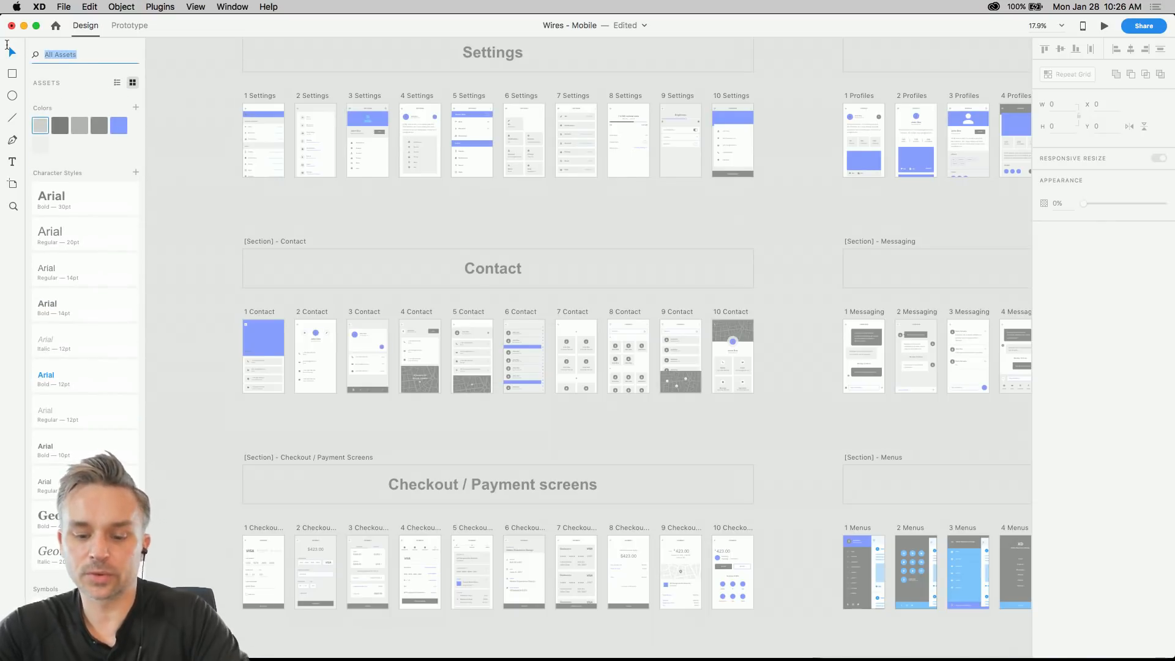
- Search the wireframe kit's assets for "search", list the assets by name, and reset the filter to All Assets
type("search")
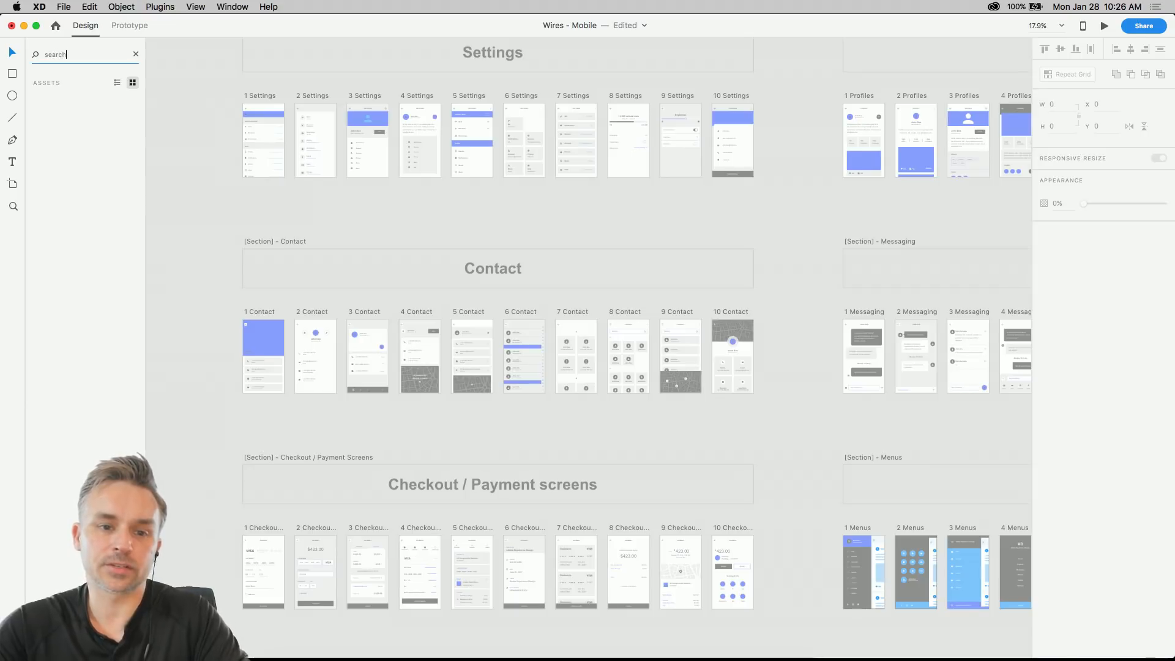
key("Return")
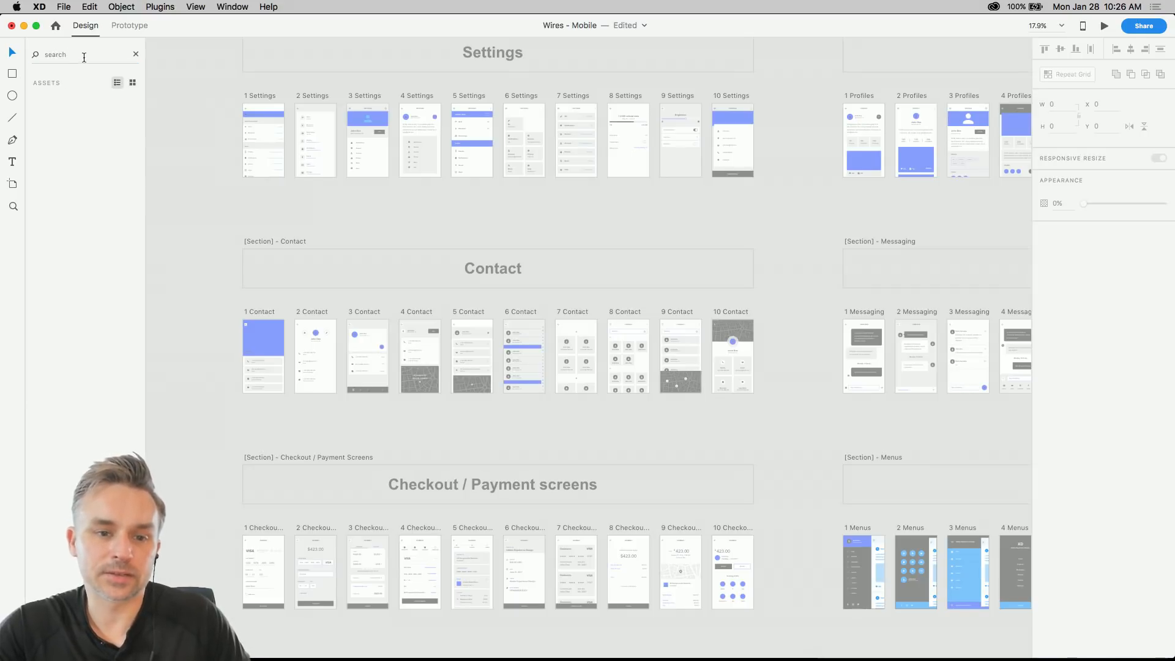
type("h")
key("Return")
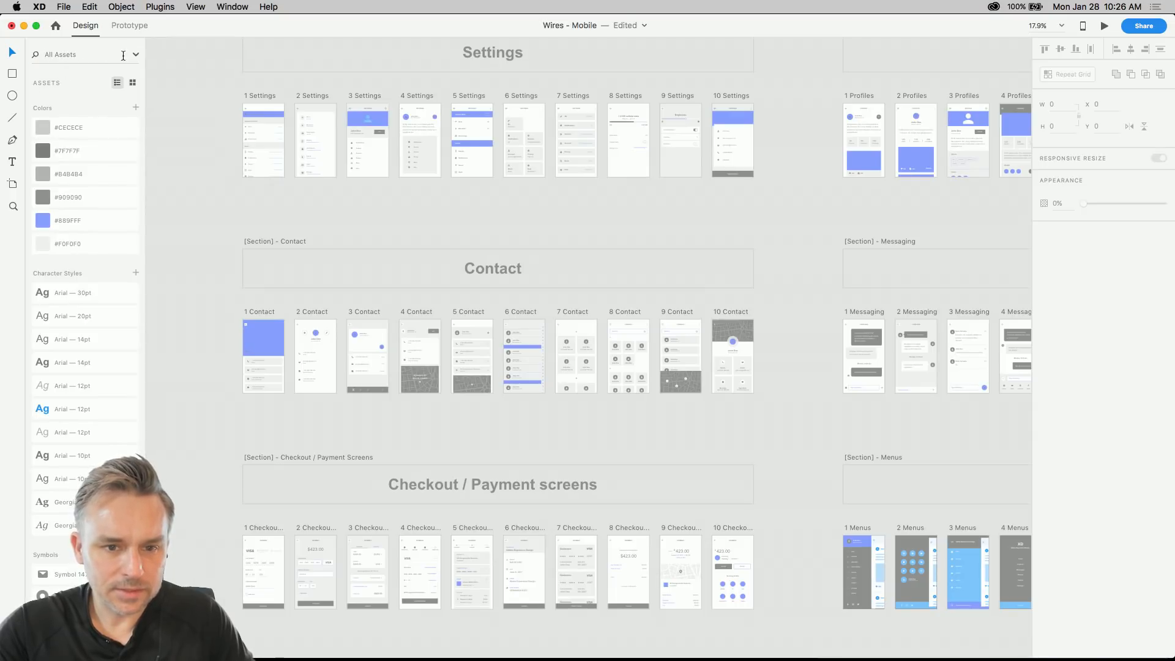
left_click(136, 57)
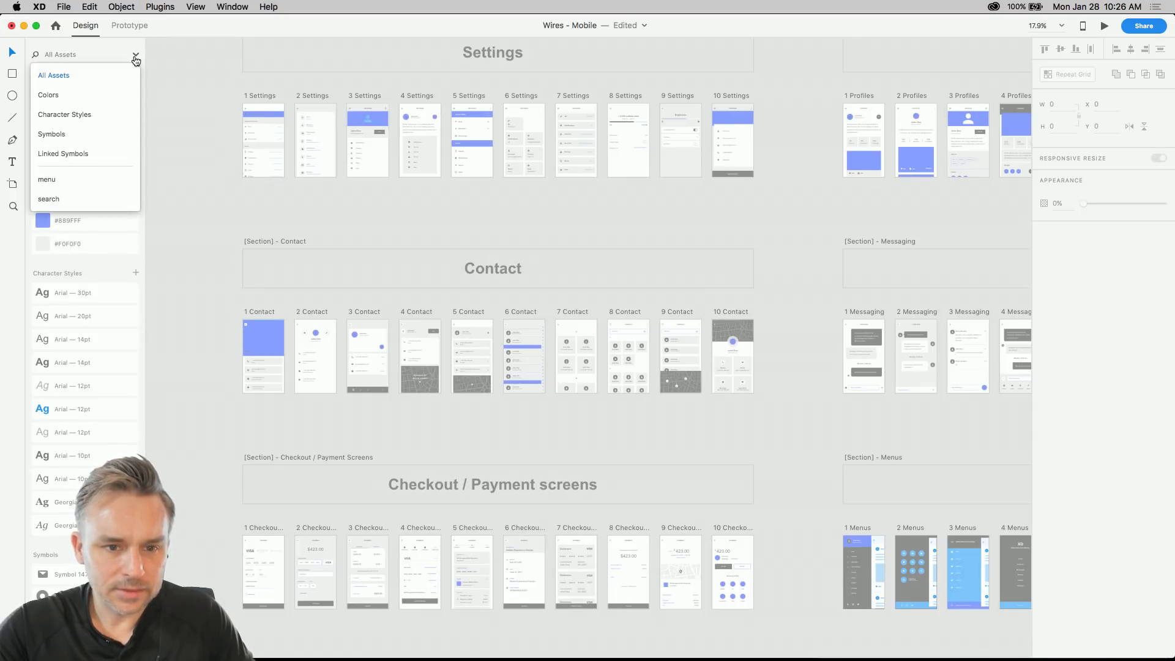
left_click(52, 75)
- Look through the symbols in the wireframe kit's asset list
scroll(69, 270, "down", 20)
scroll(75, 273, "down", 15)
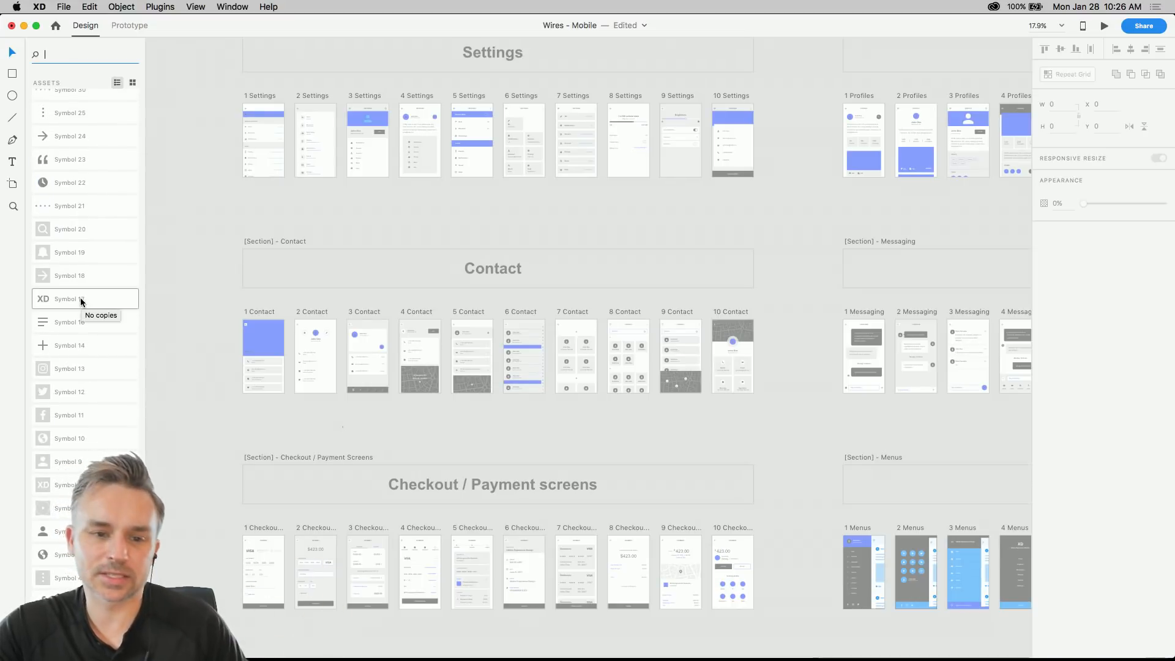
scroll(79, 297, "up", 8)
scroll(79, 298, "up", 3)
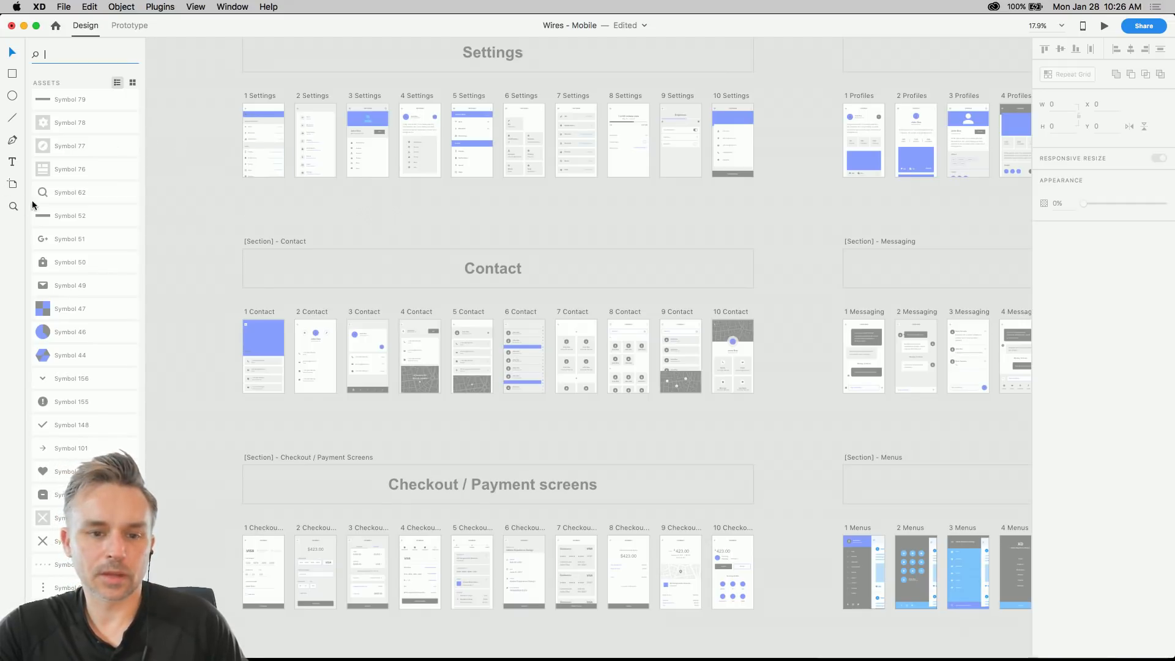
scroll(54, 202, "up", 10)
scroll(223, 245, "down", 3)
scroll(207, 231, "down", 7)
scroll(207, 233, "up", 10)
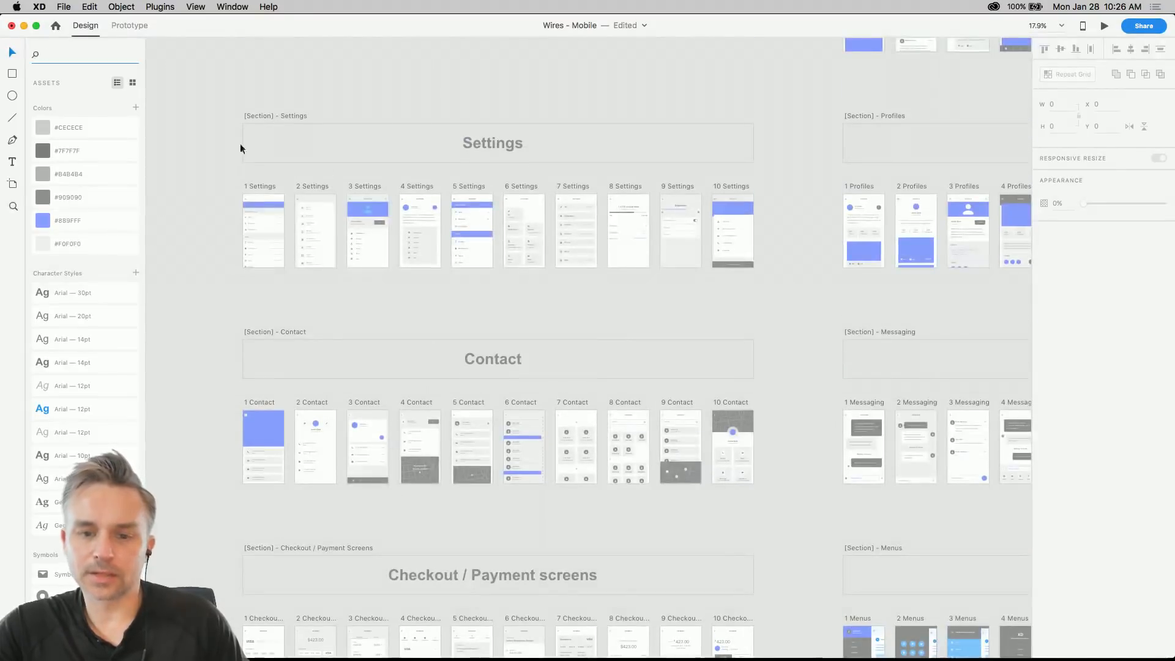
- Copy the 2 Activity Feed artboard from the Wires - Mobile kit into the Airline document
scroll(687, 352, "up", 5)
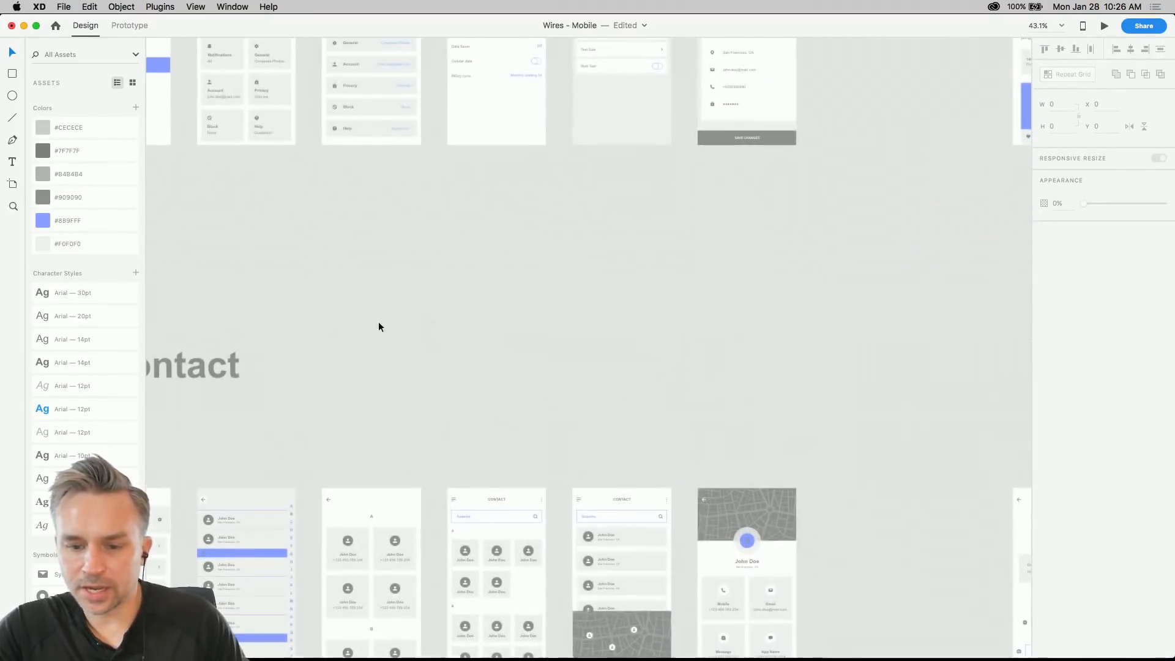
scroll(430, 327, "down", 10)
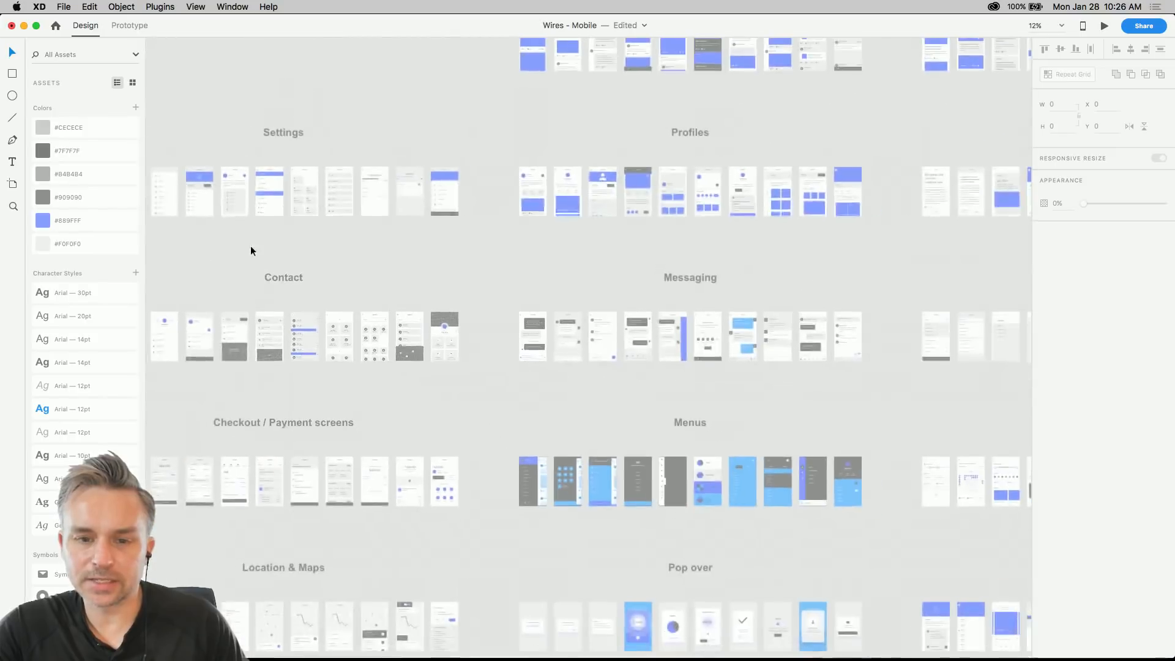
scroll(263, 269, "up", 5)
scroll(475, 200, "up", 8)
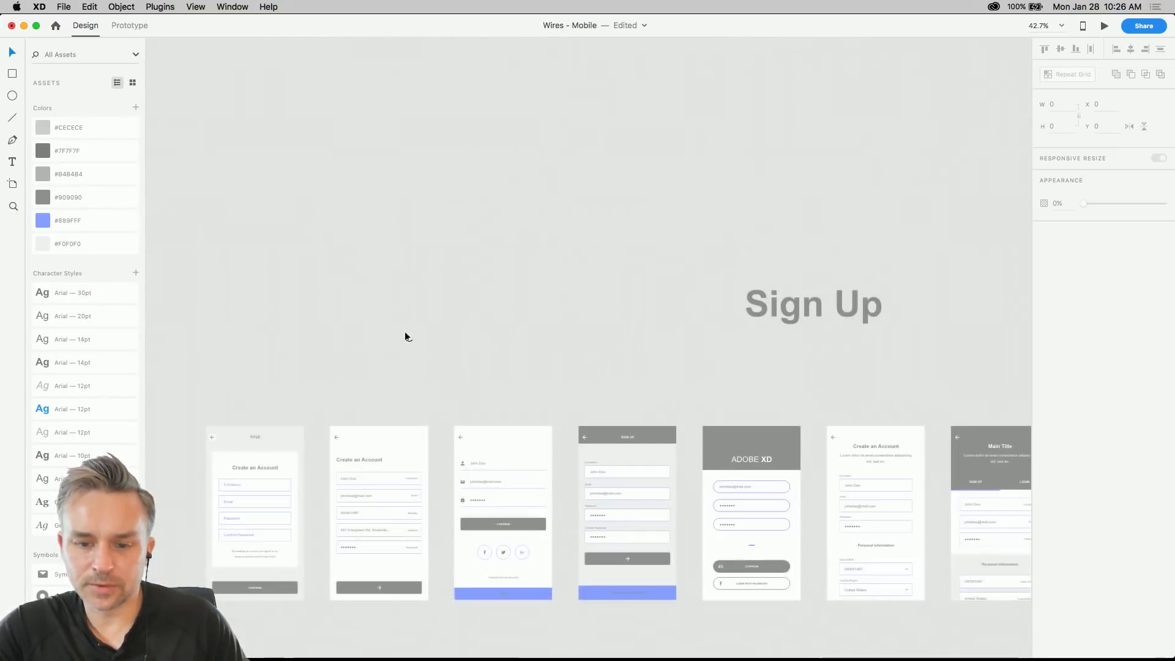
scroll(427, 280, "down", 10)
left_click_drag(497, 542, 595, 136)
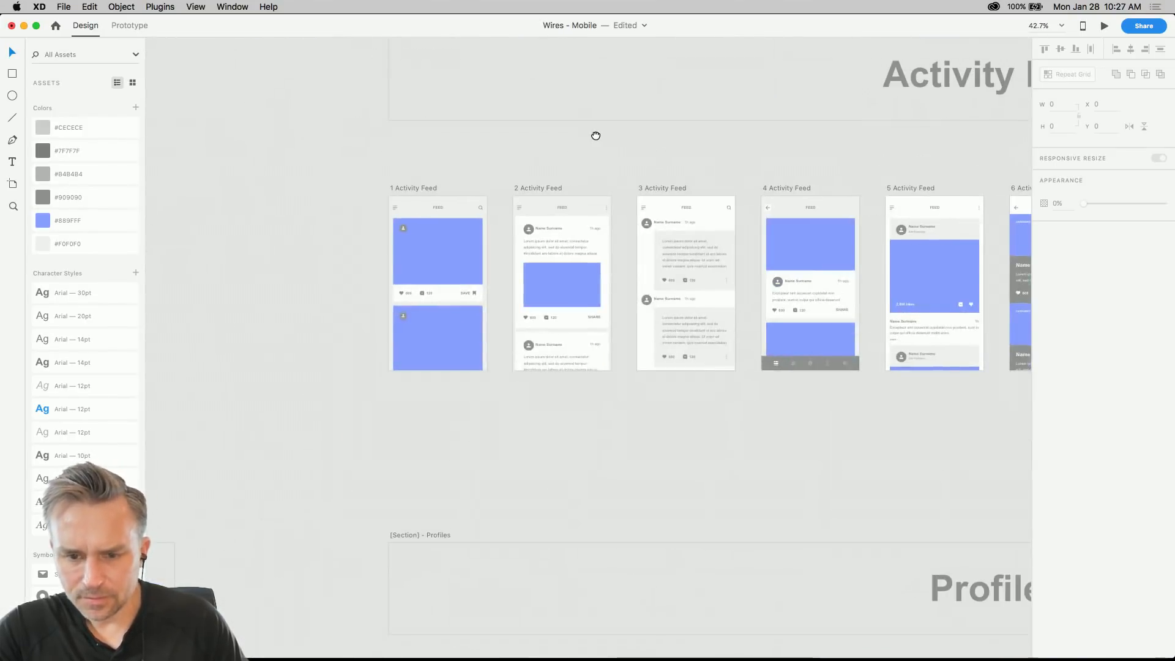
left_click(538, 188)
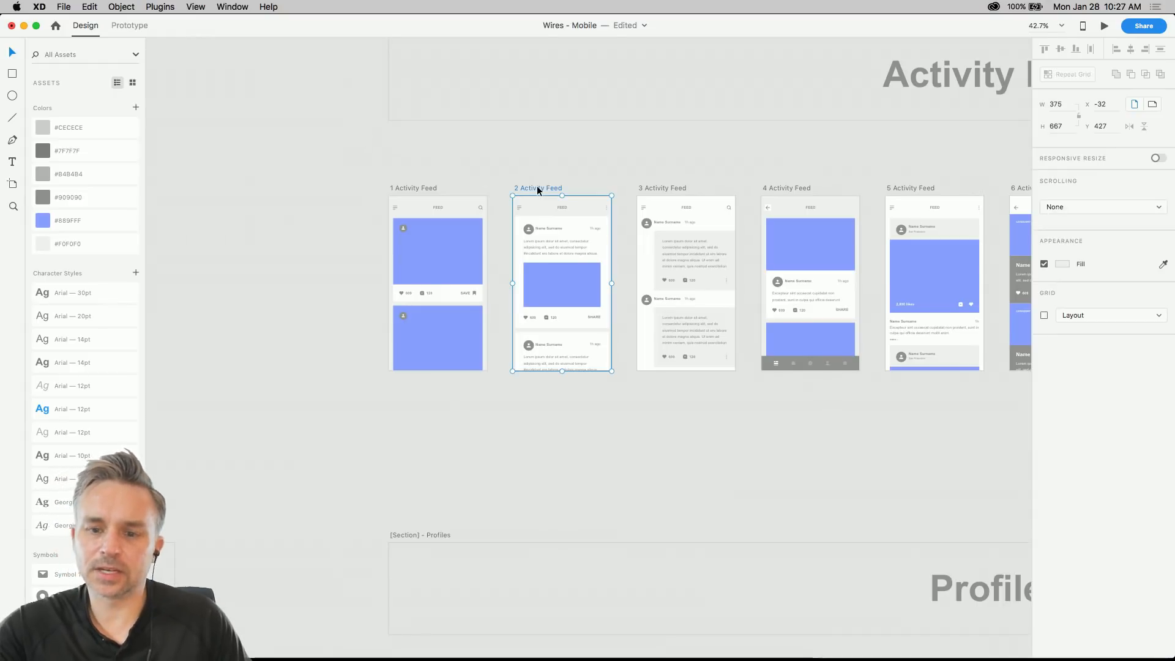
left_click(22, 26)
key("super+v")
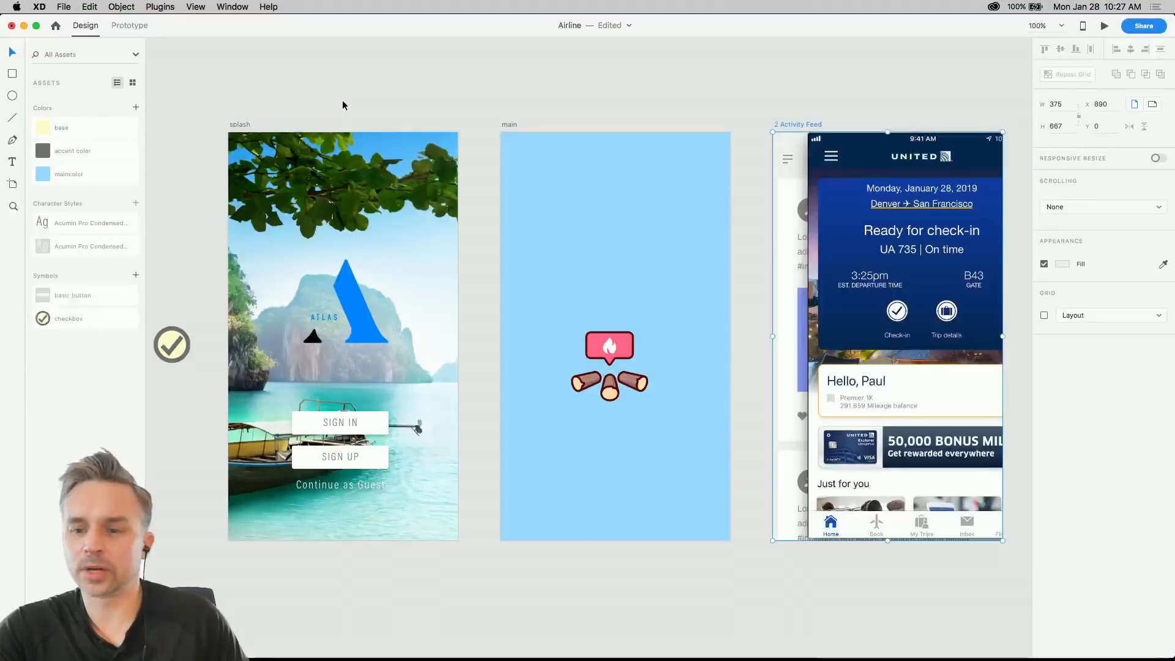
- Move the United reference screenshot clear of the pasted 2 Activity Feed artboard and dismiss the Linked Symbols tip
scroll(656, 104, "right", 10)
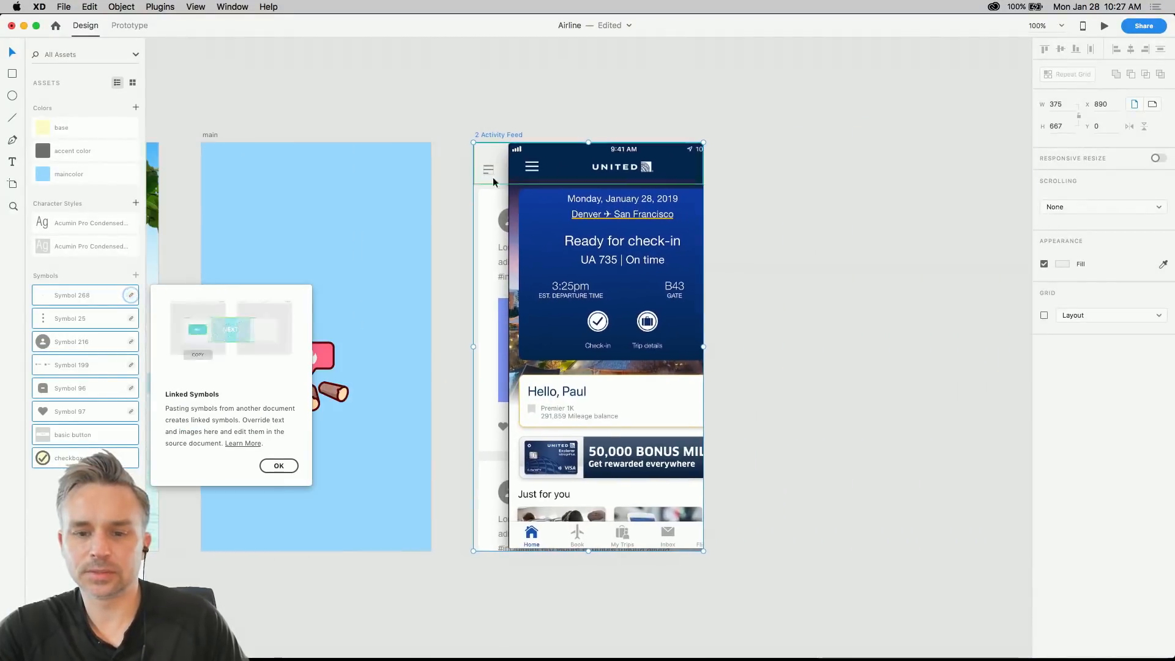
left_click(511, 205)
left_click_drag(512, 206, 853, 214)
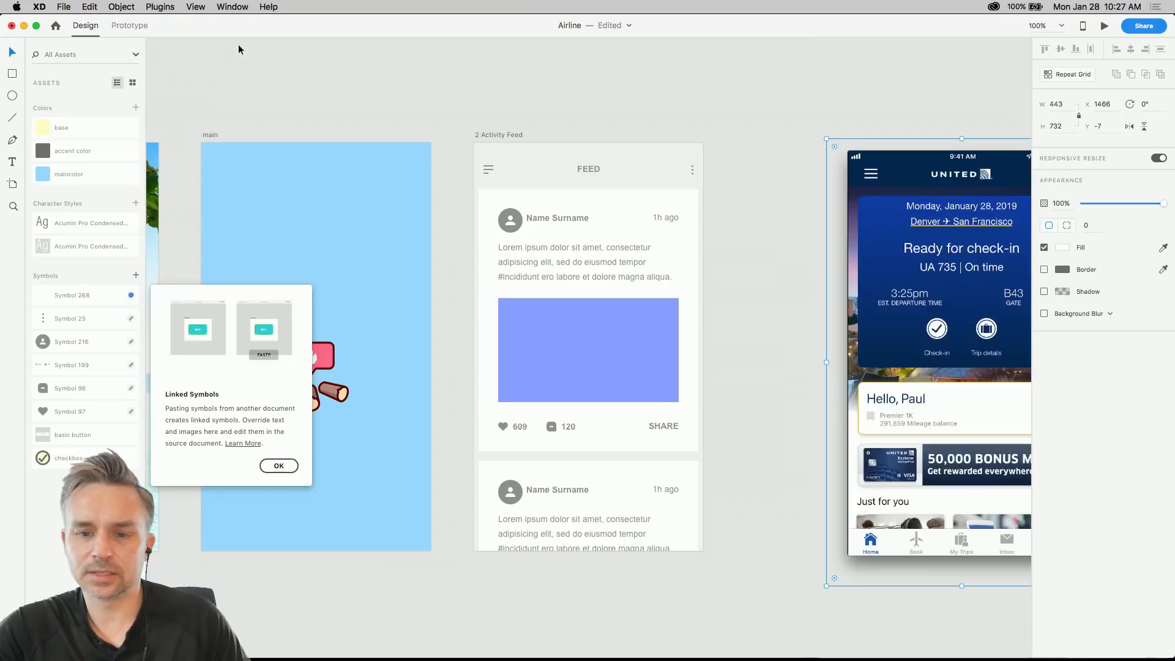
left_click_drag(286, 97, 547, 94)
left_click(756, 131)
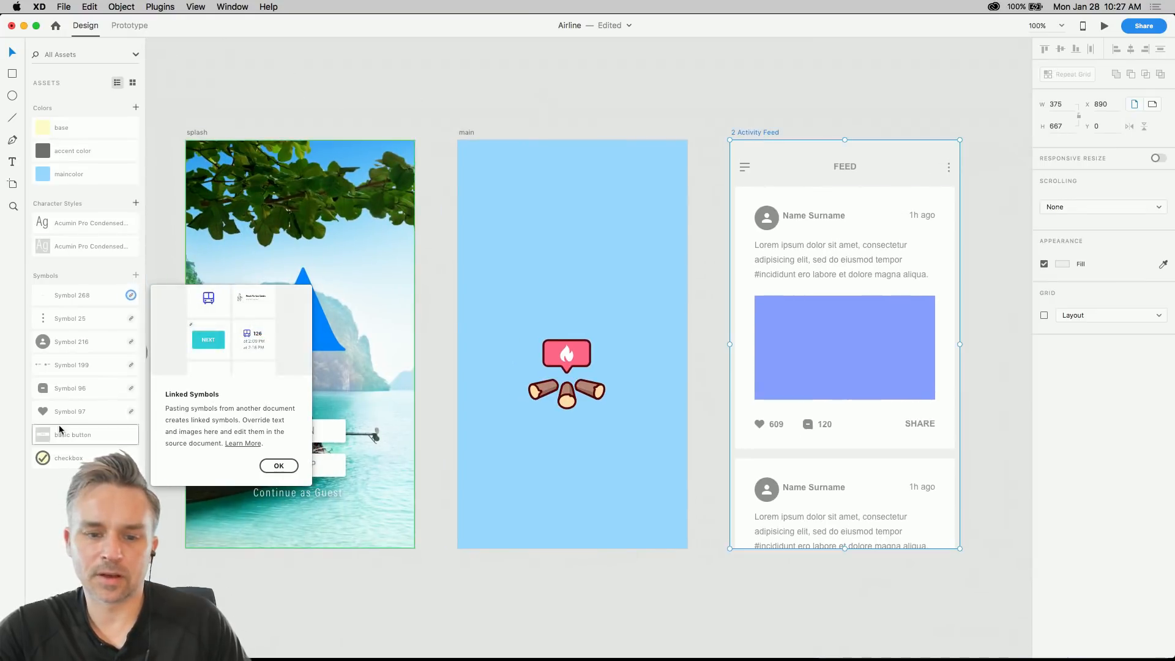
left_click(280, 465)
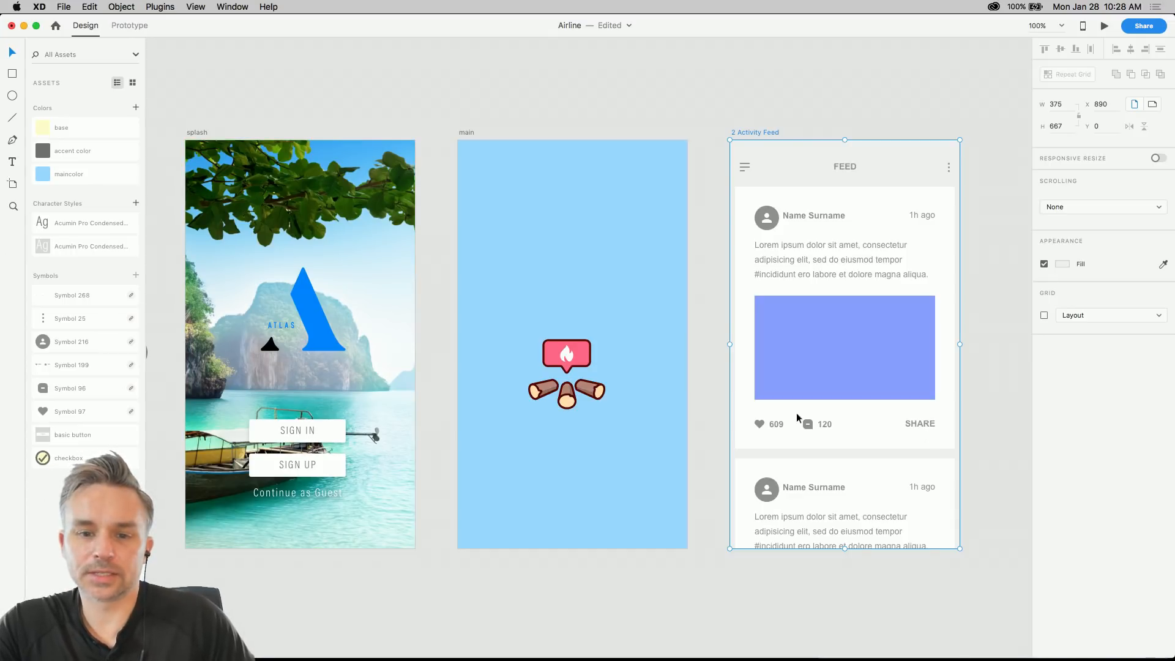
- Remove the campfire illustration from the main artboard
left_click(277, 121)
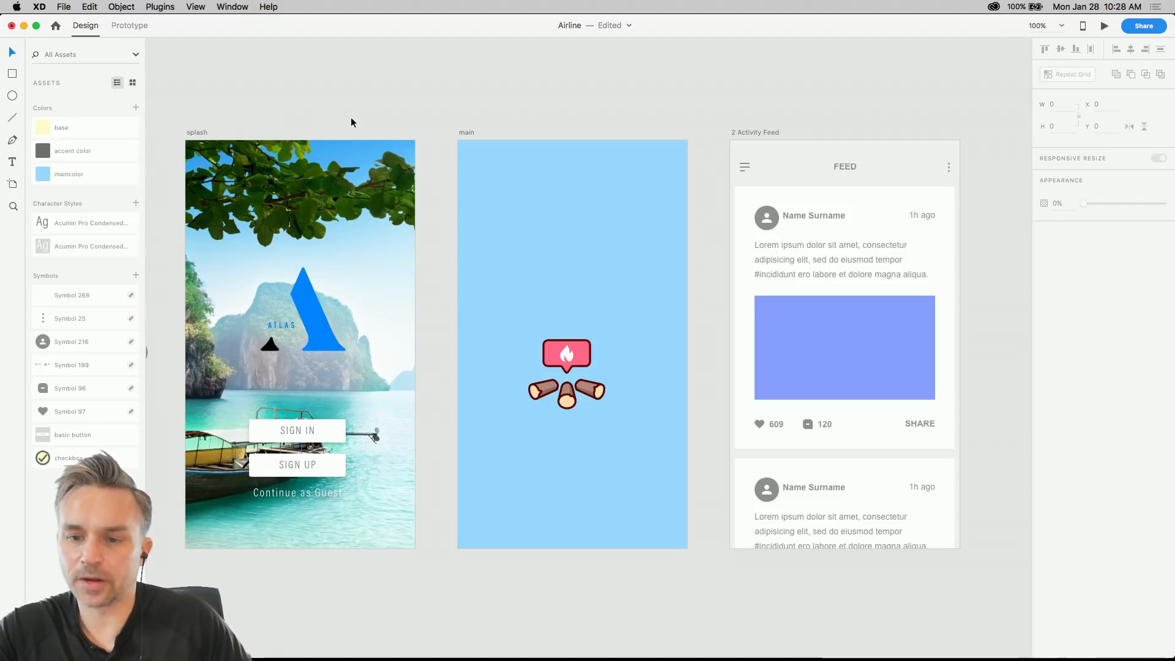
mouse_move(337, 102)
left_mouse_down()
mouse_move(393, 98)
mouse_move(356, 93)
left_mouse_up()
left_click_drag(519, 184, 559, 156)
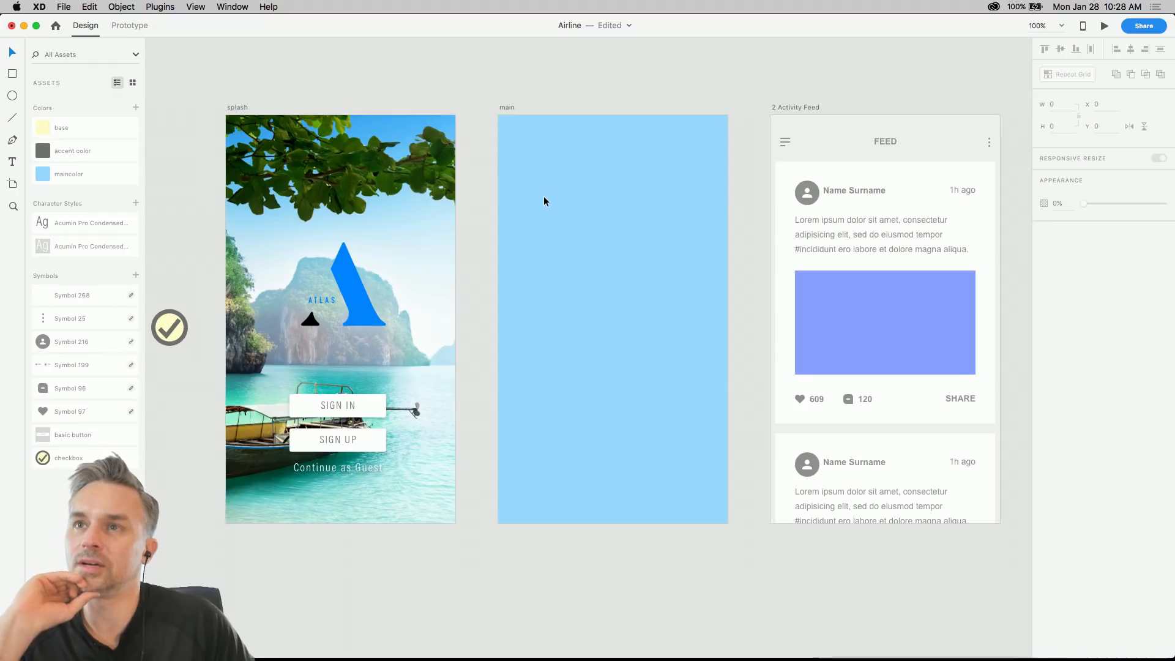
- Shift the main artboard slightly closer to the splash artboard
left_click(511, 108)
left_click(485, 105)
scroll(485, 104, "right", 2)
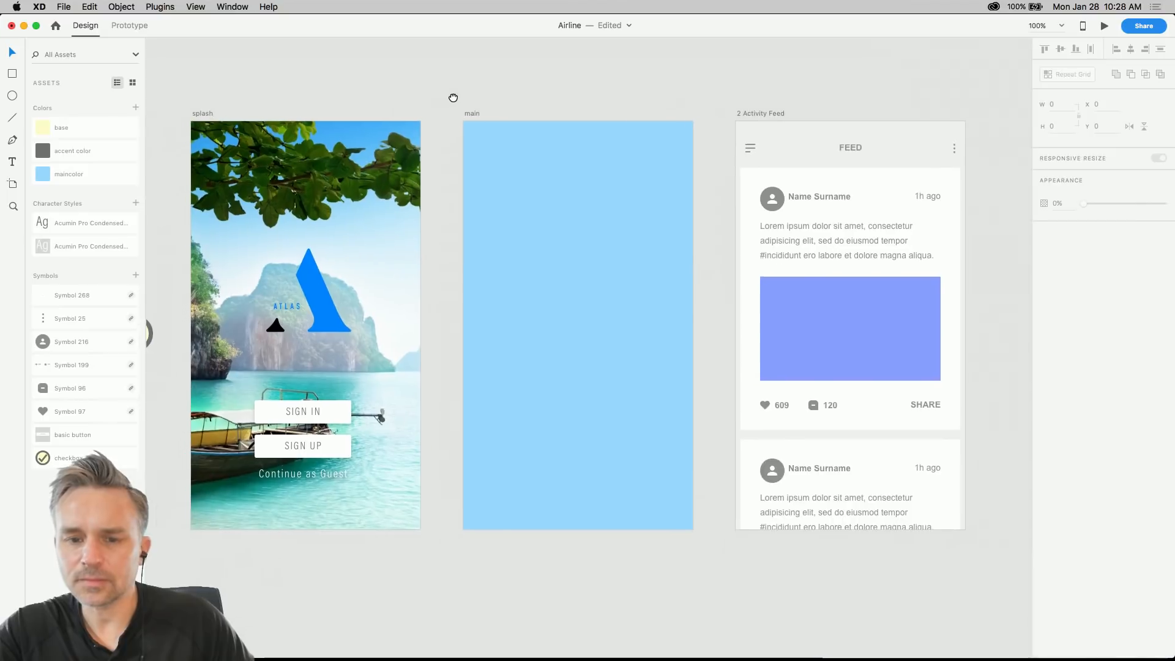
left_click_drag(805, 315, 805, 314)
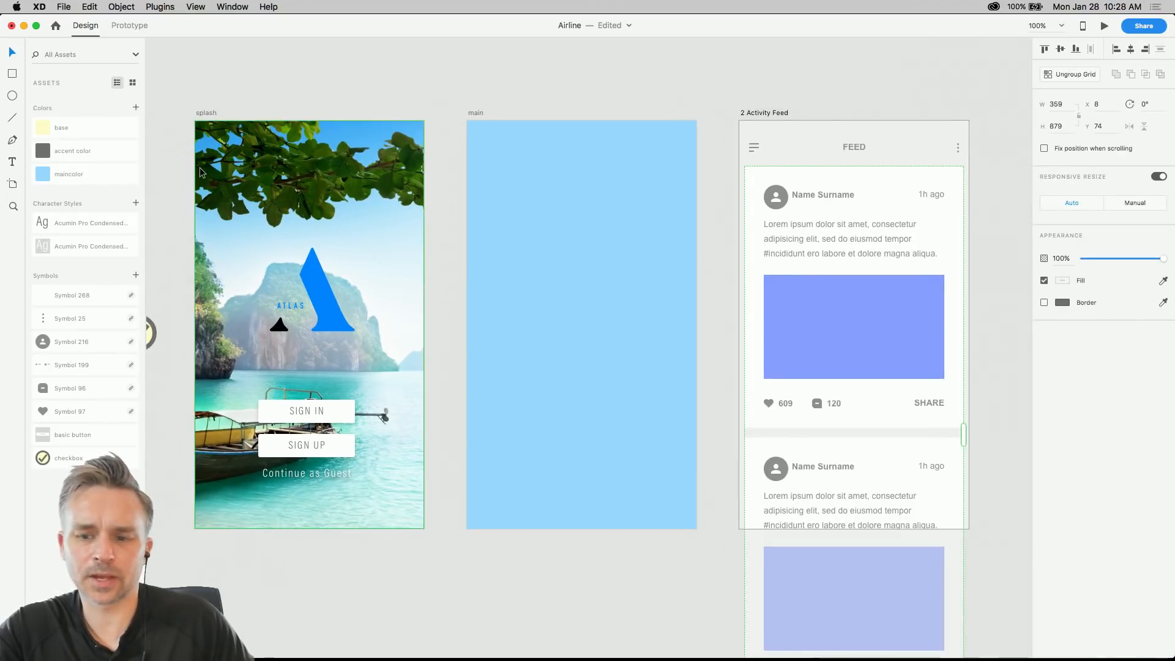
left_click_drag(607, 288, 604, 288)
left_click(420, 77)
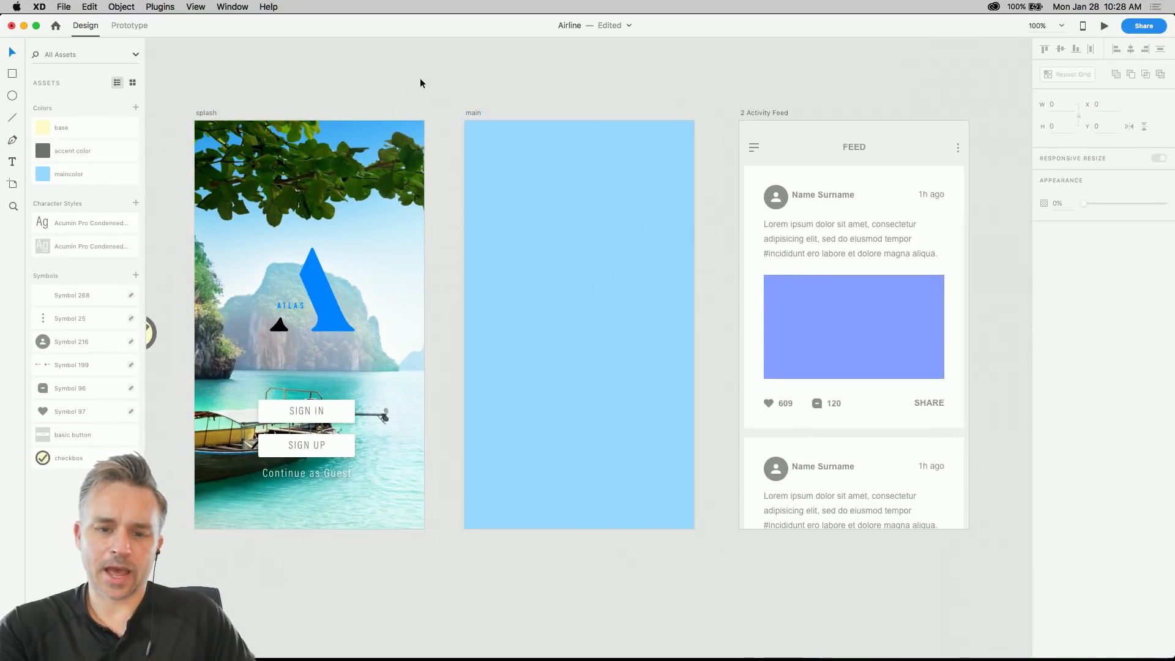
- Open the More UI Kits page in the browser and look through the kits made for XD
left_click(64, 7)
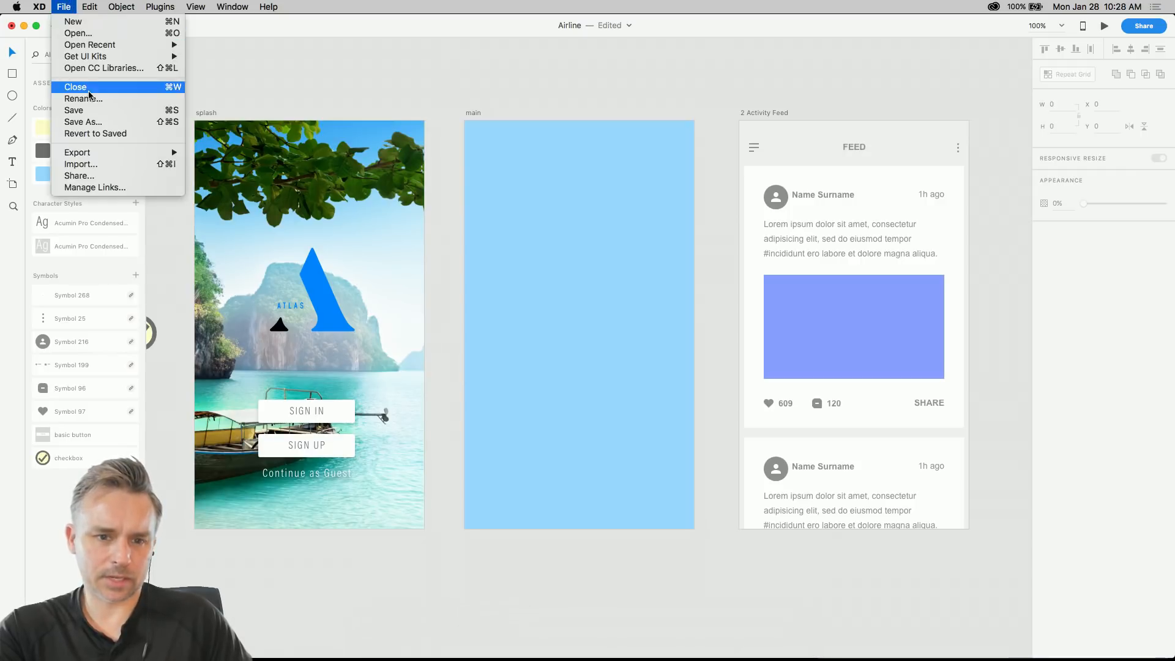
mouse_move(153, 56)
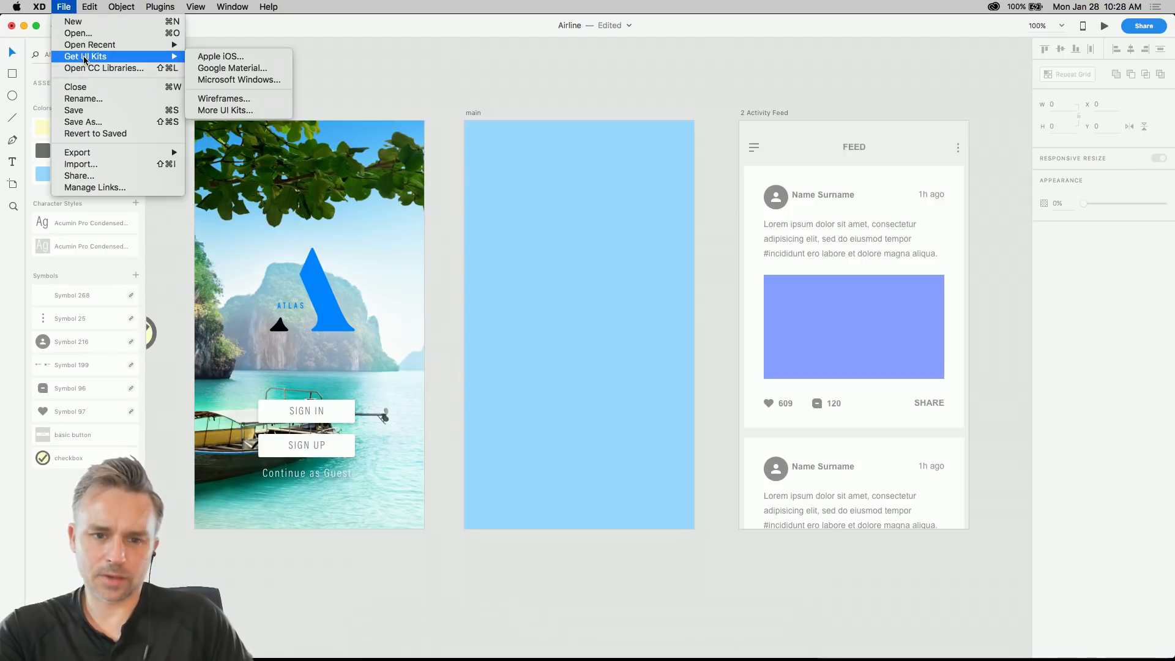
left_click(228, 110)
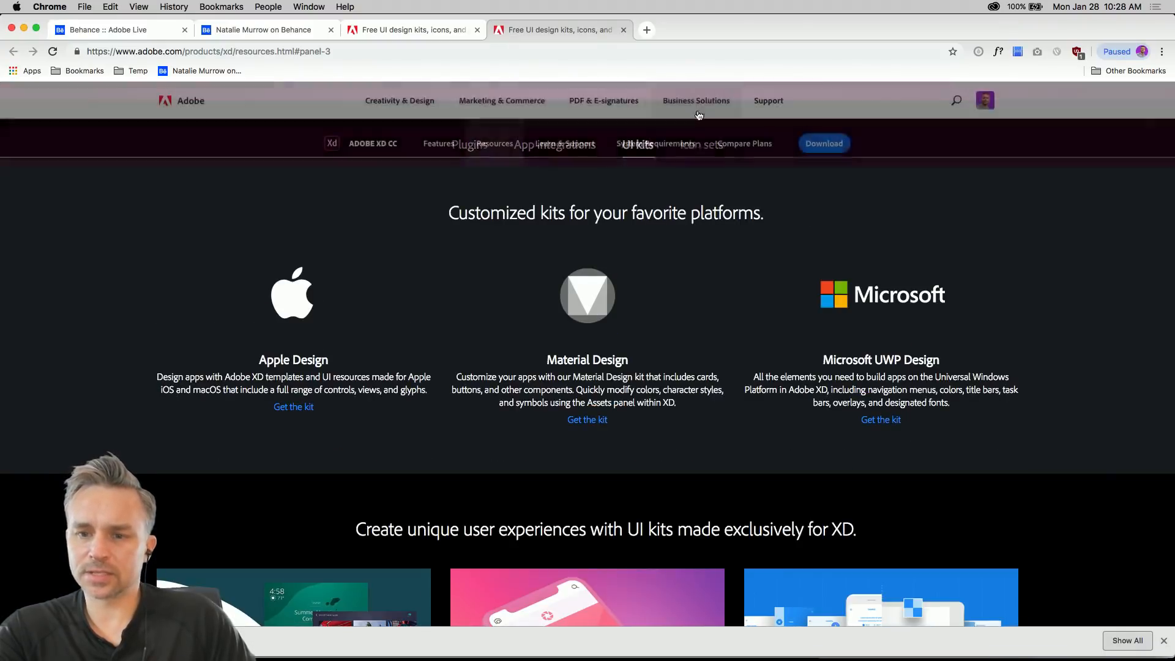
scroll(1059, 498, "down", 10)
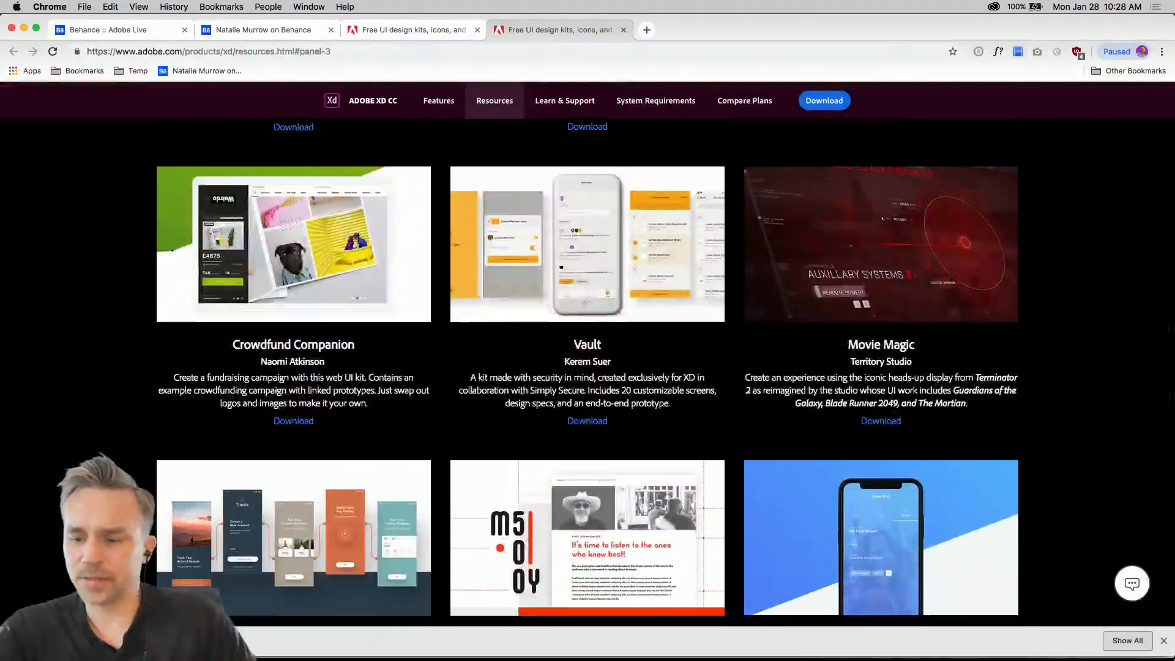
left_click(1161, 640)
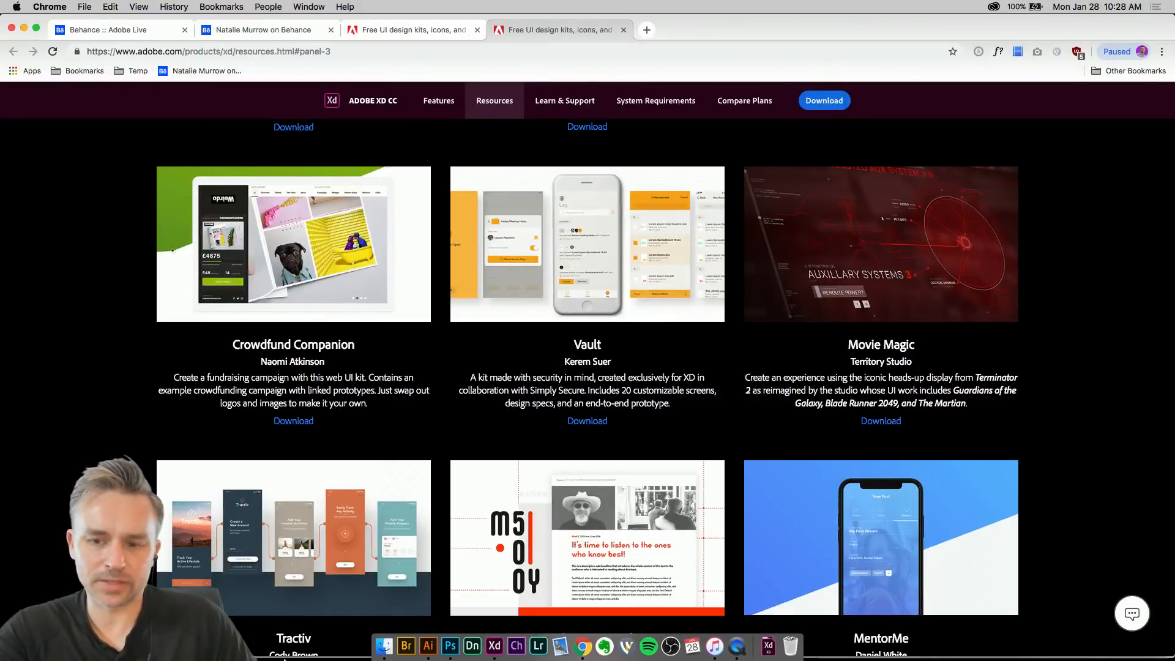
- Switch to Finder, open Sky-Travel-UI-Kit-final.xd from the UI Kits folder in XD, and enlarge its window to fill the screen
left_click(383, 645)
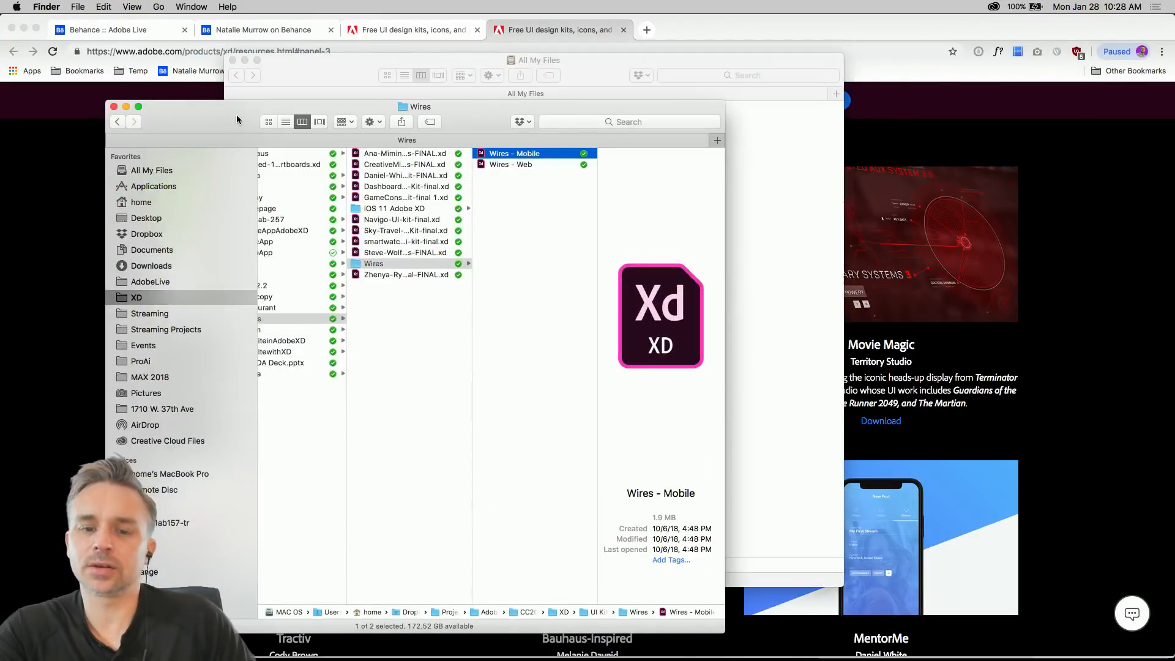
left_click_drag(238, 119, 417, 83)
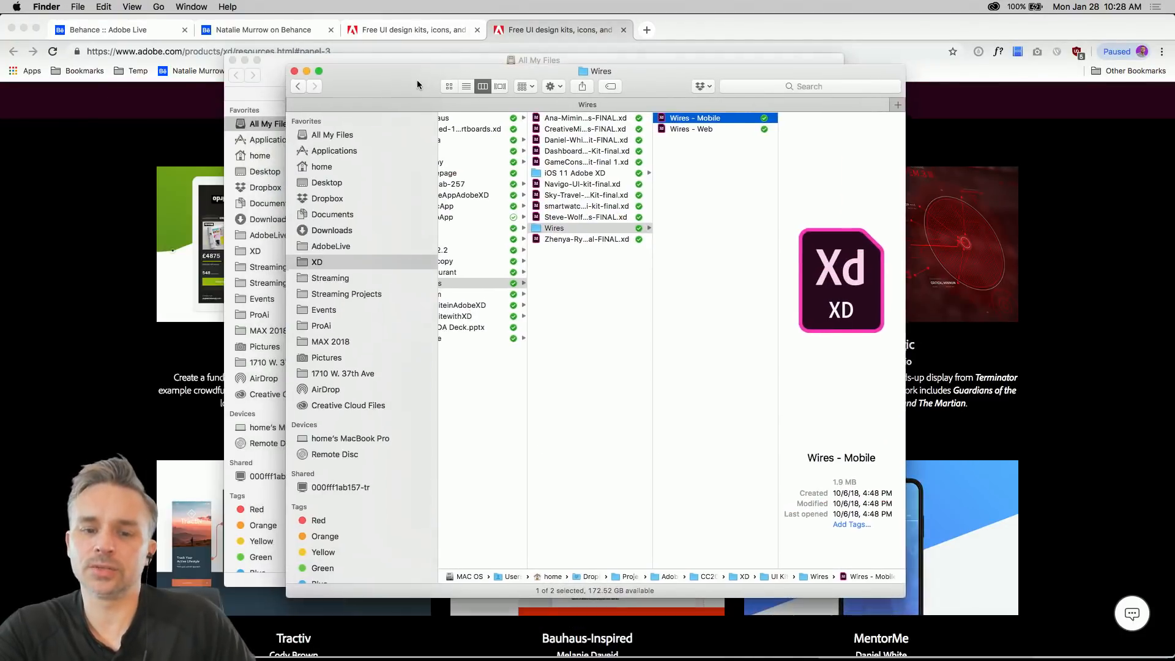
left_click(233, 60)
left_click_drag(654, 265, 733, 264)
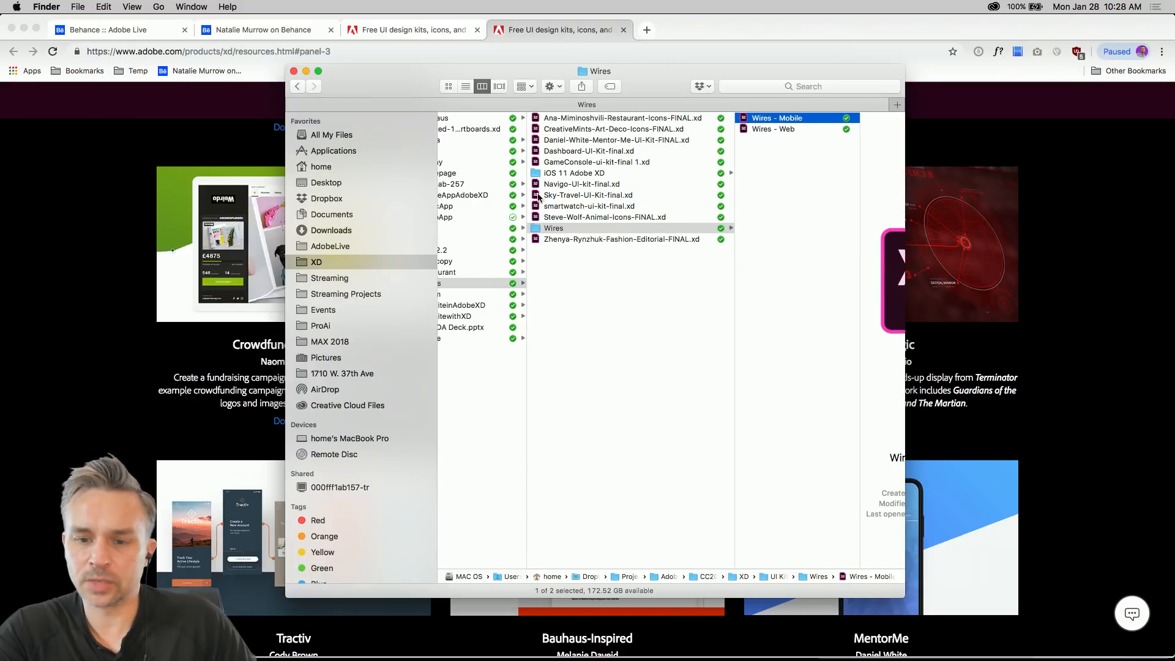
left_click(537, 196)
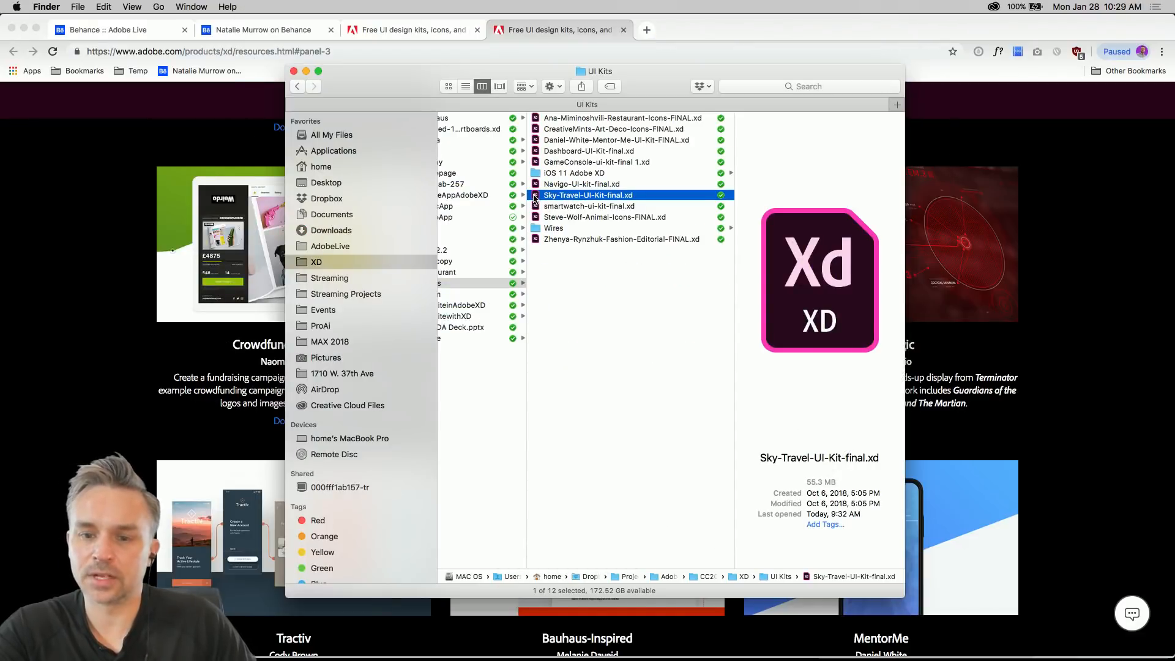
double_click(534, 196)
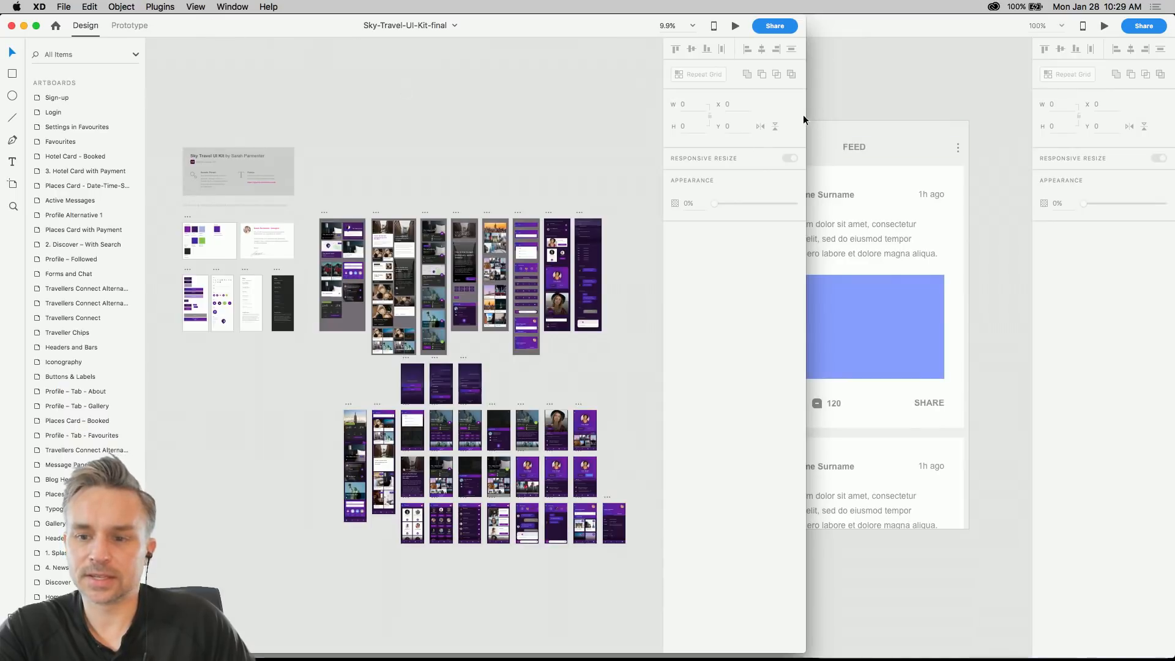
double_click(805, 116)
- Examine the Sky Travel kit's colour palette, buttons, typography and Home Components cards
left_click_drag(342, 118, 505, 111)
scroll(428, 123, "up", 5)
scroll(504, 111, "up", 5)
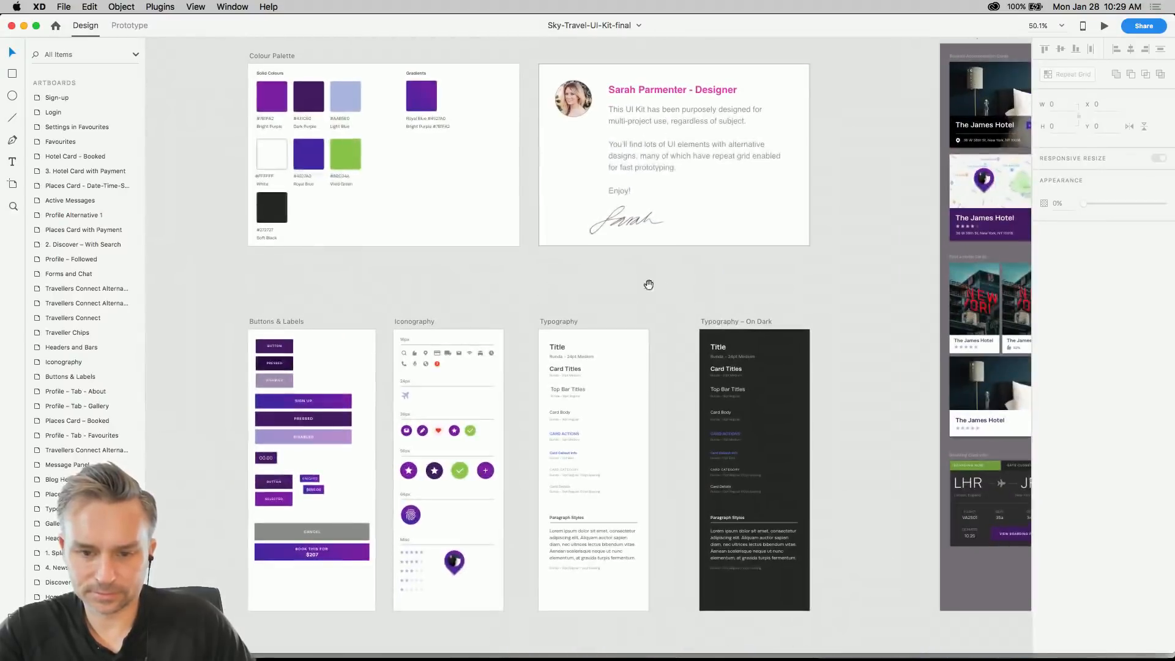
left_click_drag(648, 281, 140, 396)
scroll(397, 192, "up", 4)
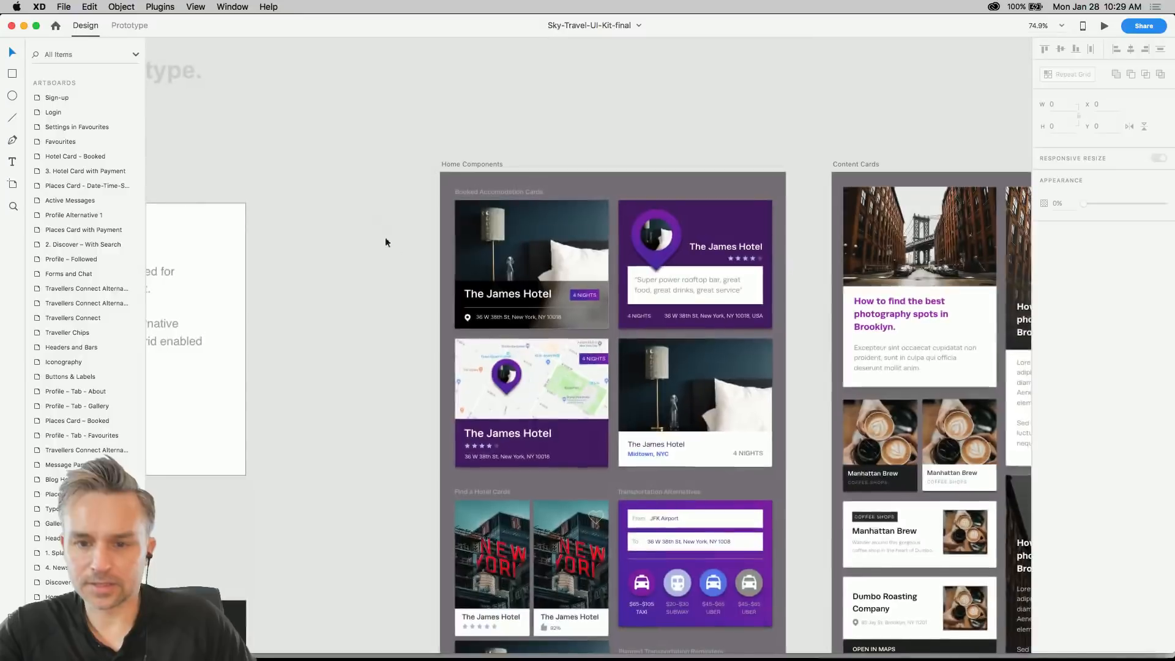
left_click_drag(377, 232, 236, 144)
scroll(241, 152, "up", 3)
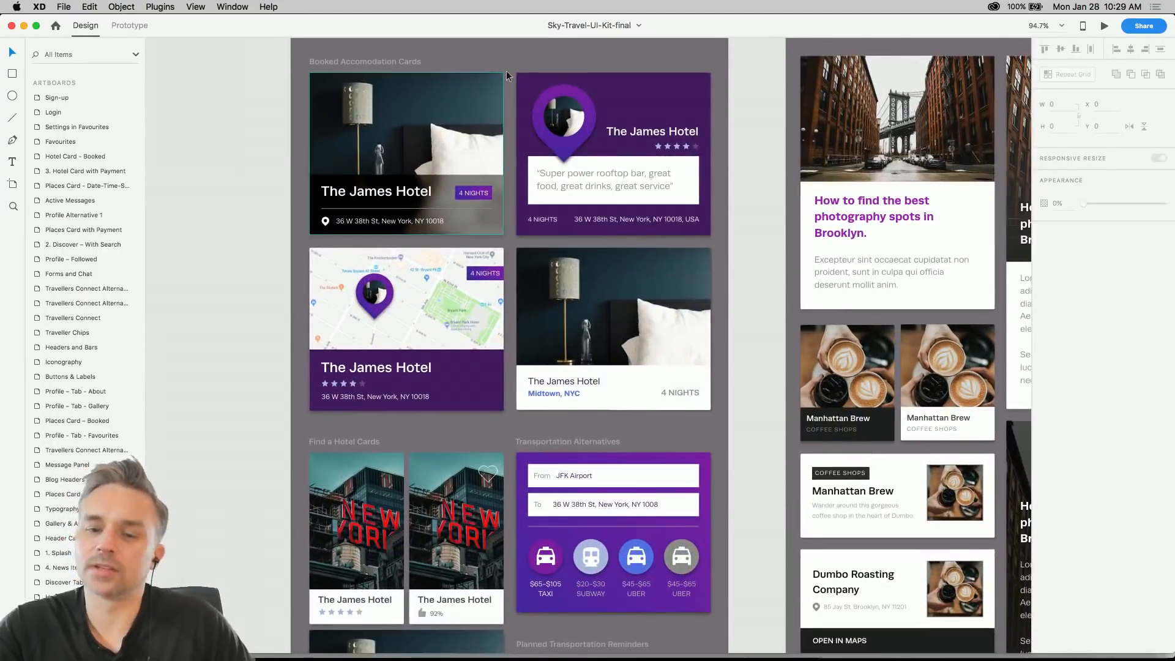
- Examine the Sky Travel kit's accommodation, transportation, coffee shop, blog and Lady Liberty place cards, and return to the Airline document
scroll(283, 278, "down", 5)
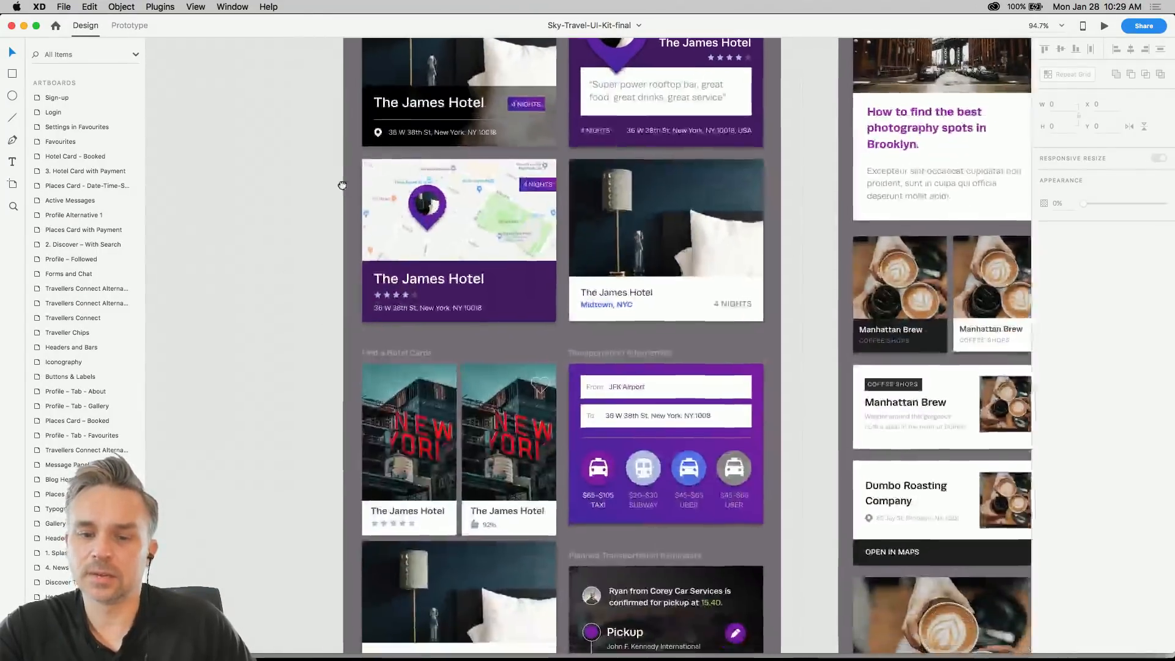
scroll(207, 242, "right", 3)
scroll(208, 242, "right", 5)
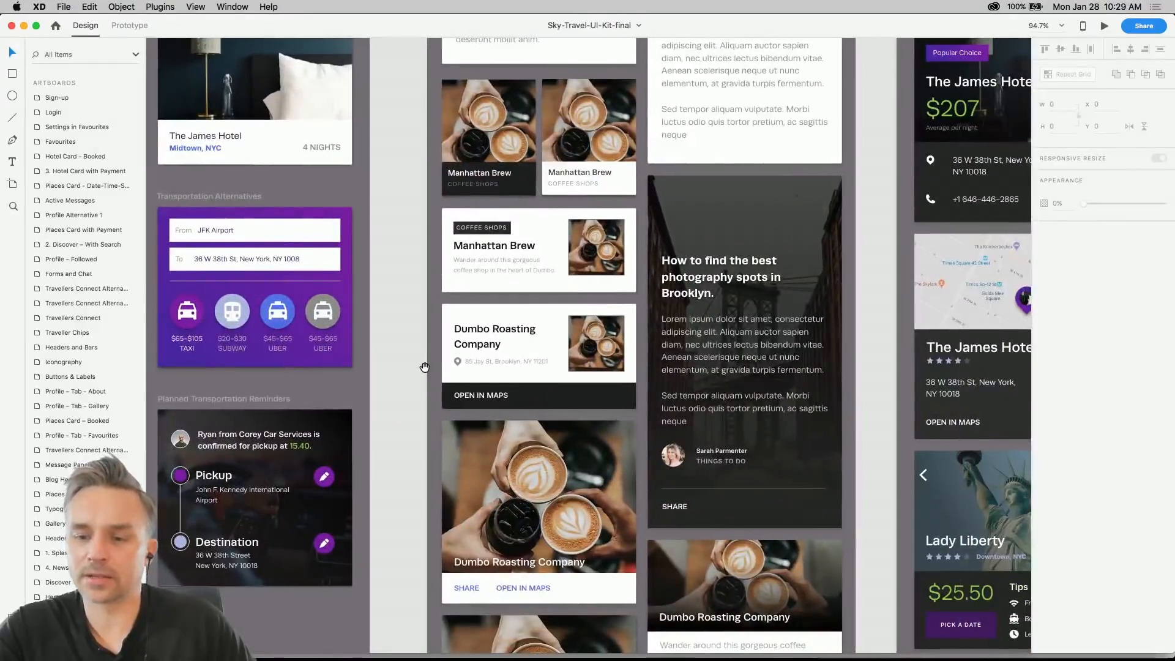
scroll(618, 358, "right", 5)
scroll(410, 312, "up", 5)
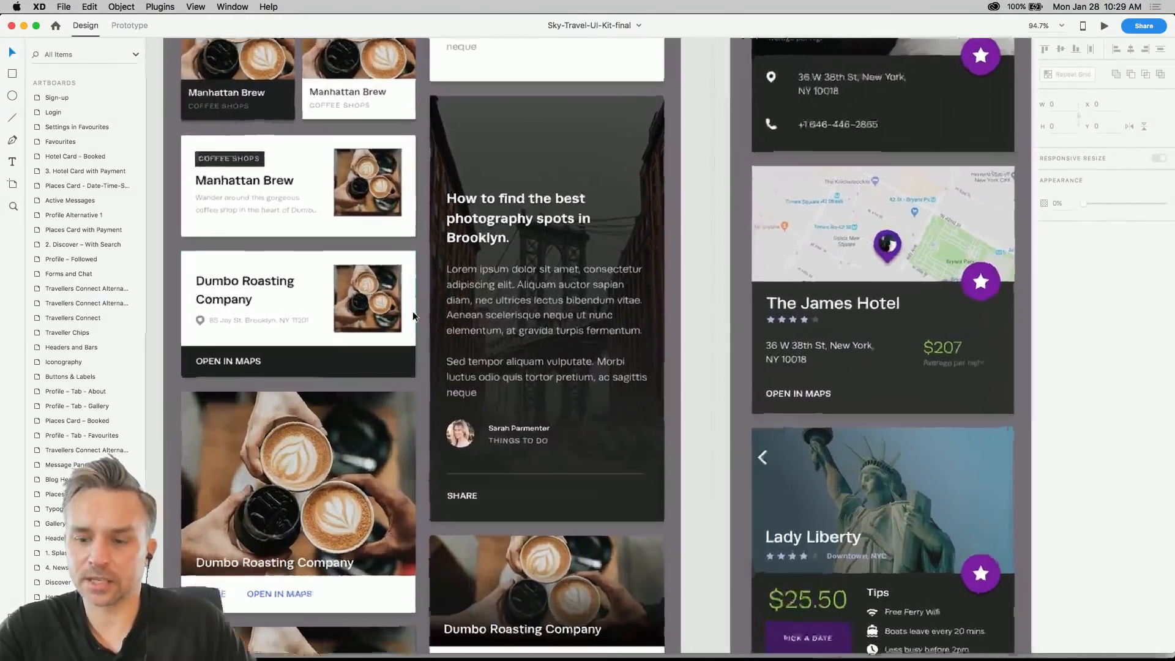
scroll(387, 83, "right", 3)
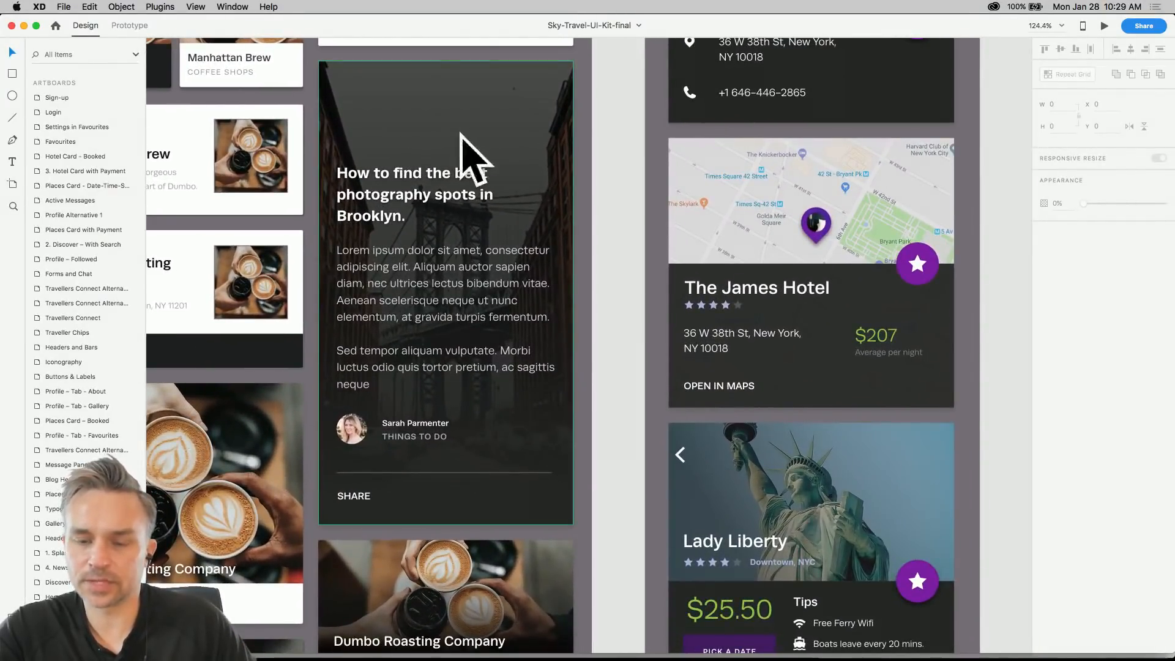
scroll(753, 225, "right", 4)
scroll(753, 225, "down", 2)
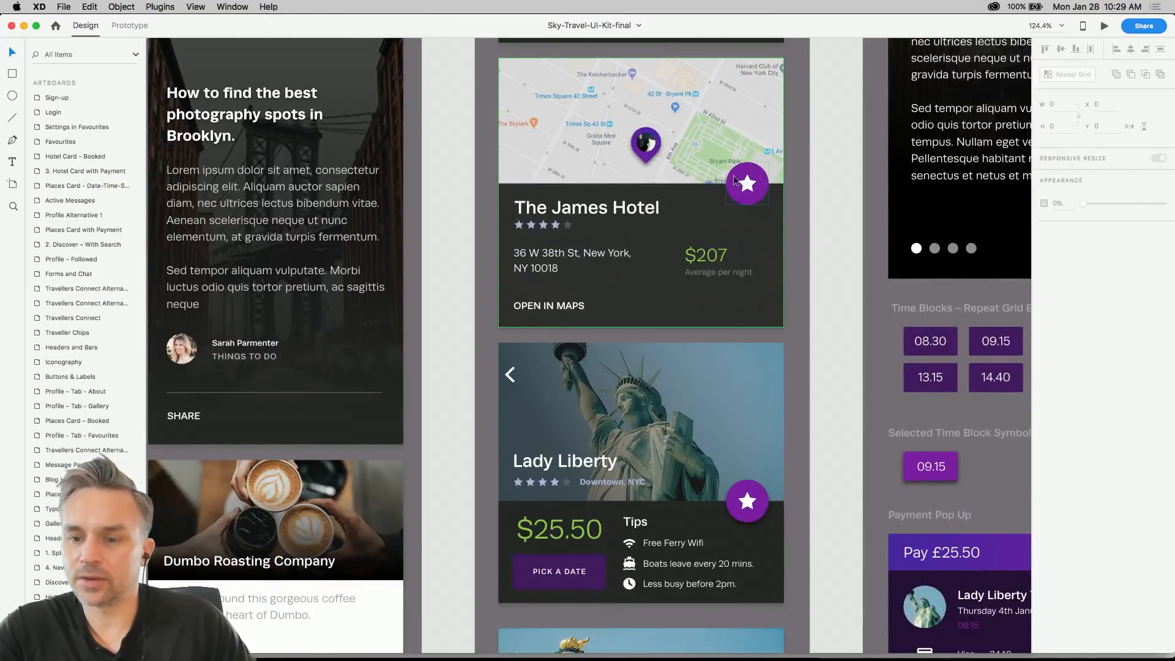
scroll(618, 270, "down", 5)
scroll(618, 271, "left", 3)
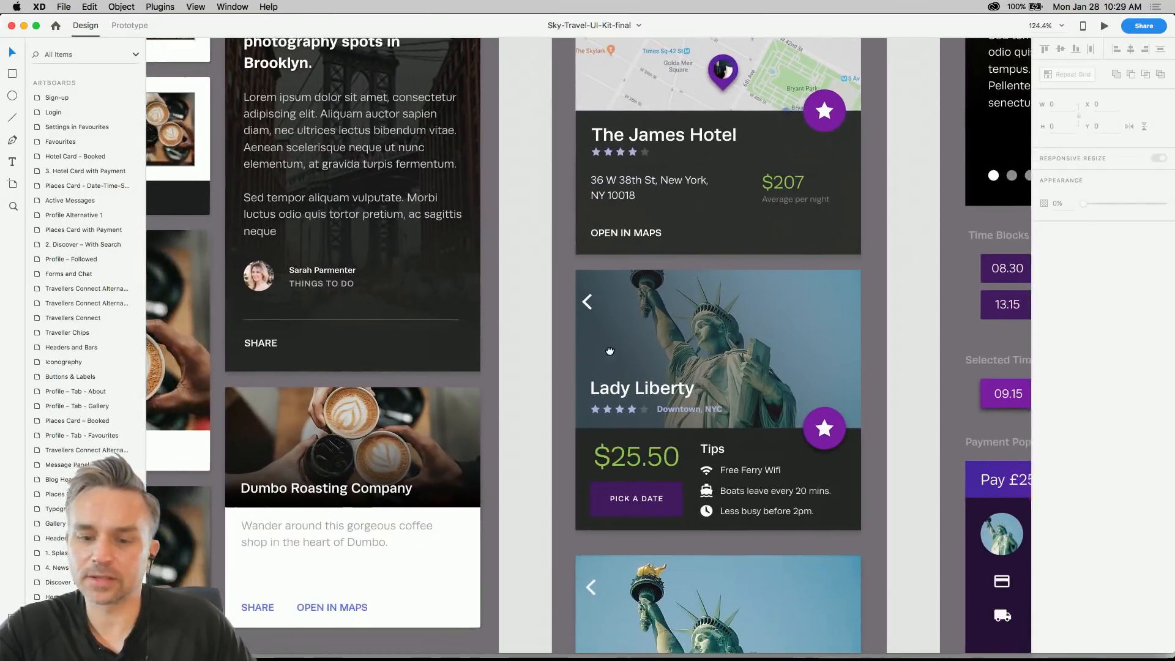
mouse_move(634, 227)
left_mouse_down()
mouse_move(645, 246)
mouse_move(637, 269)
mouse_move(637, 230)
left_mouse_up()
double_click(640, 246)
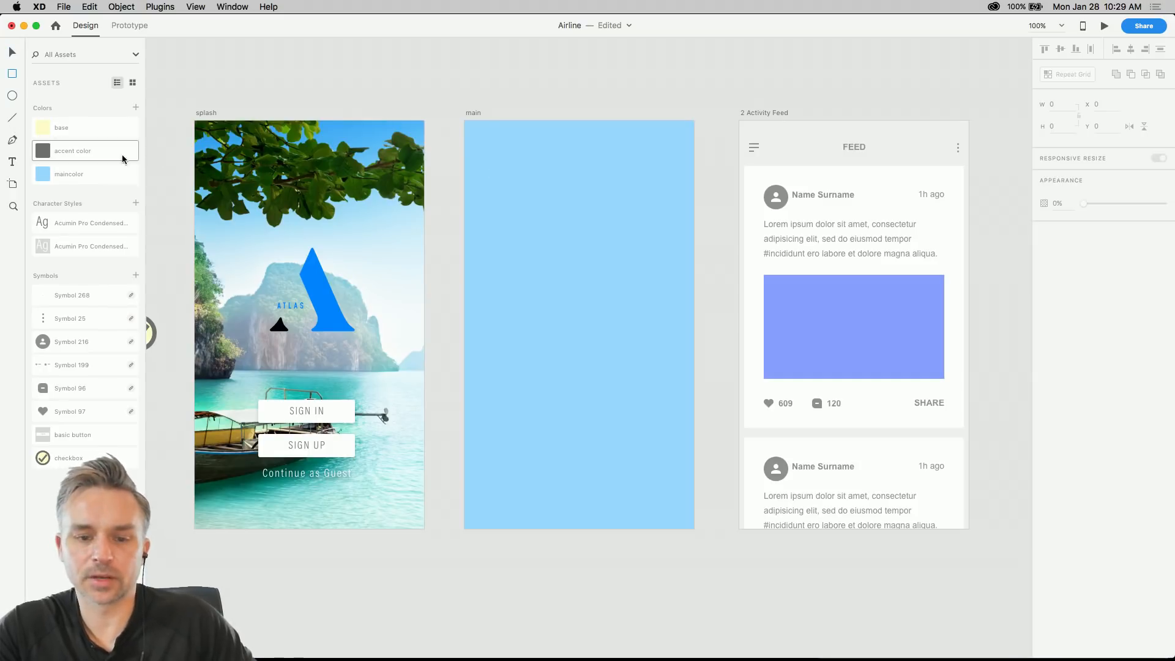
- Link the splash artboard's Continue as Guest text to the main artboard in Prototype mode, and deselect it
left_click(10, 55)
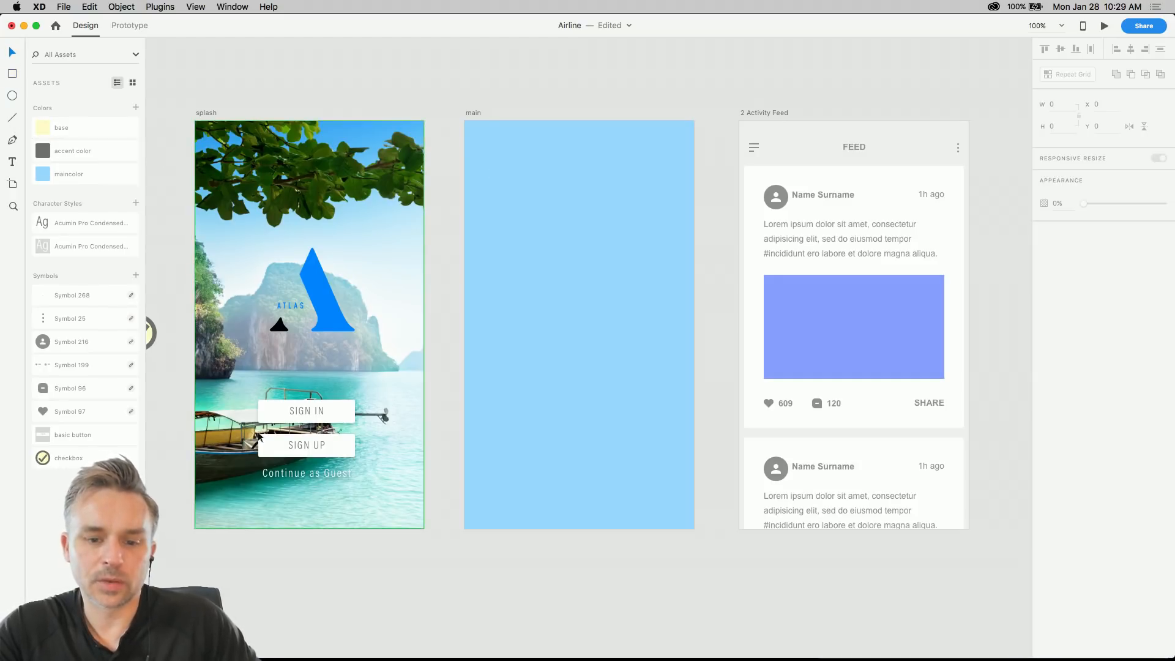
left_click(296, 476)
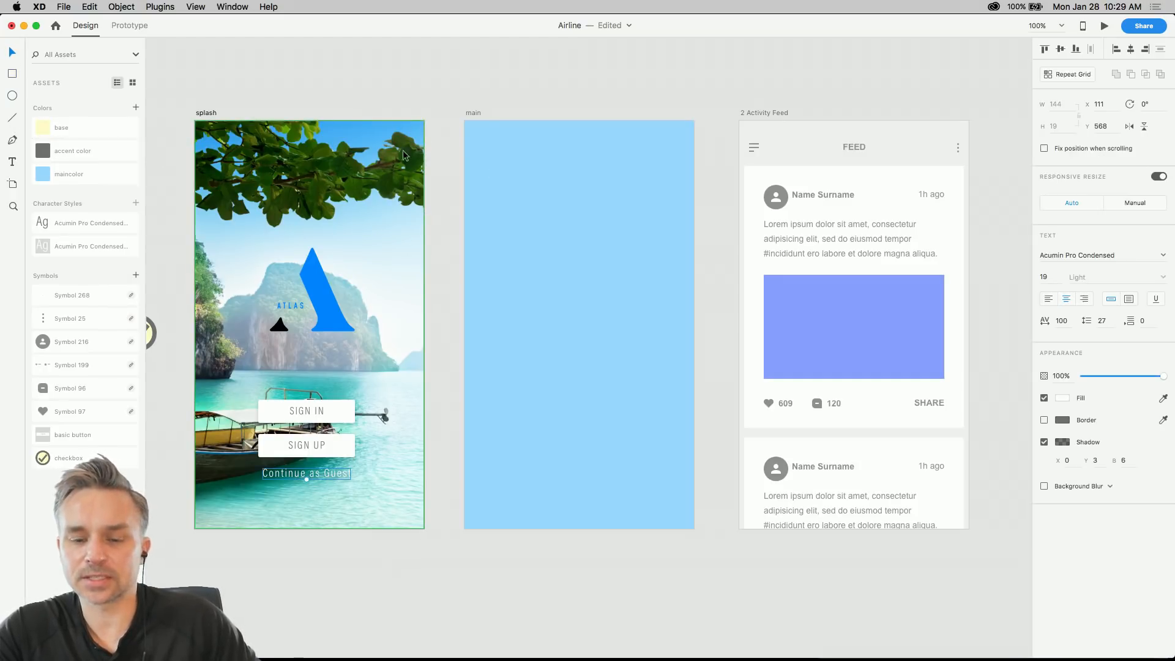
left_click(129, 26)
left_click_drag(355, 475, 469, 359)
left_click(235, 68)
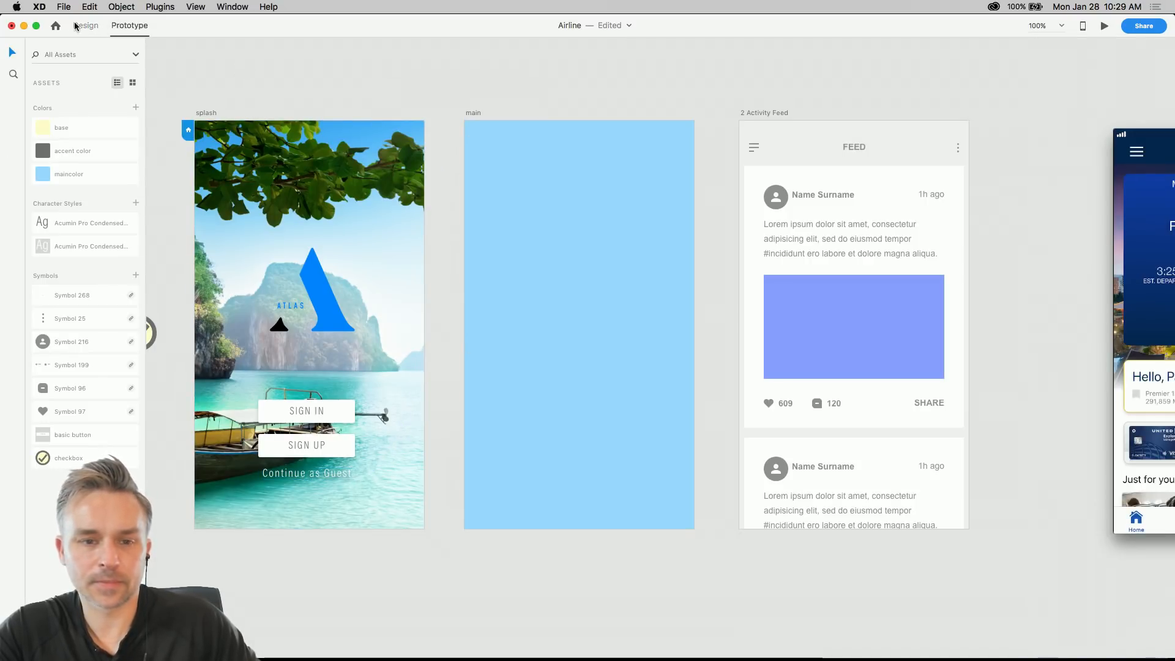
- View the United home screen reference beside the artboards and switch to QuickTime Player to see the phone's Book screen
left_click_drag(590, 113, 388, 105)
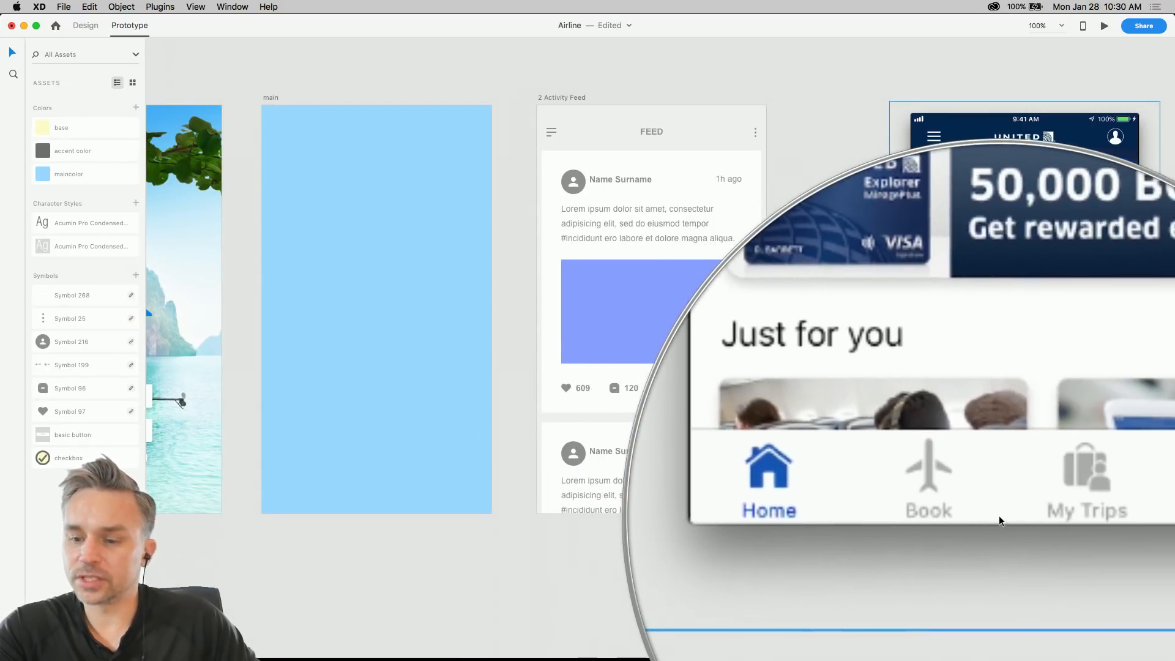
mouse_move(705, 656)
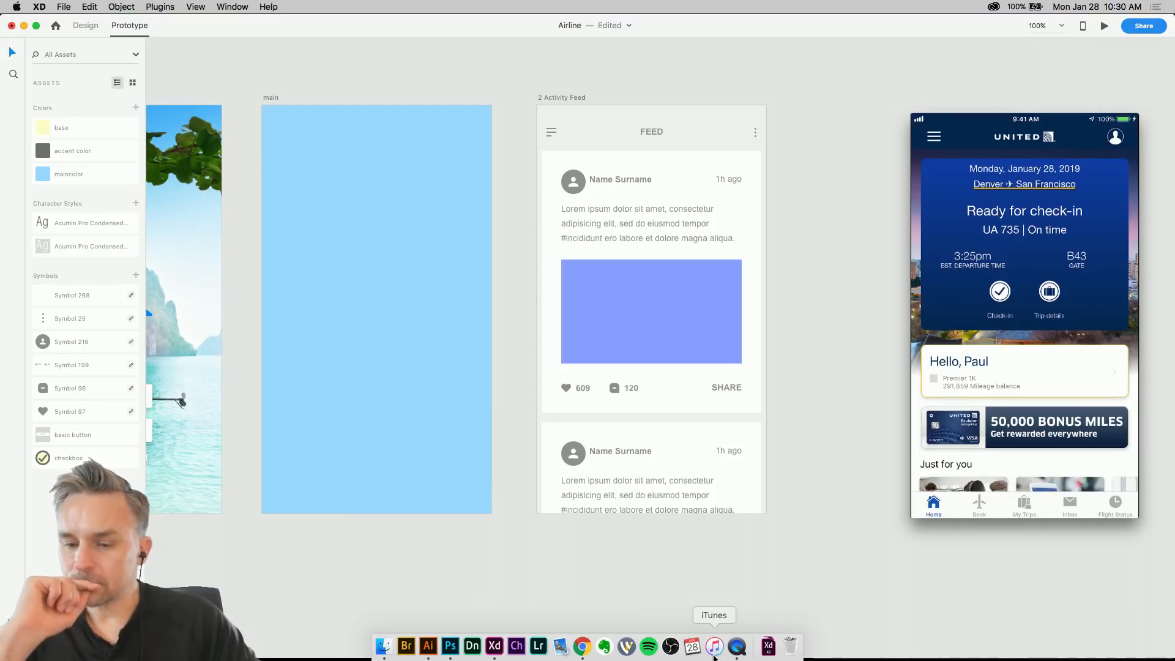
left_click(737, 645)
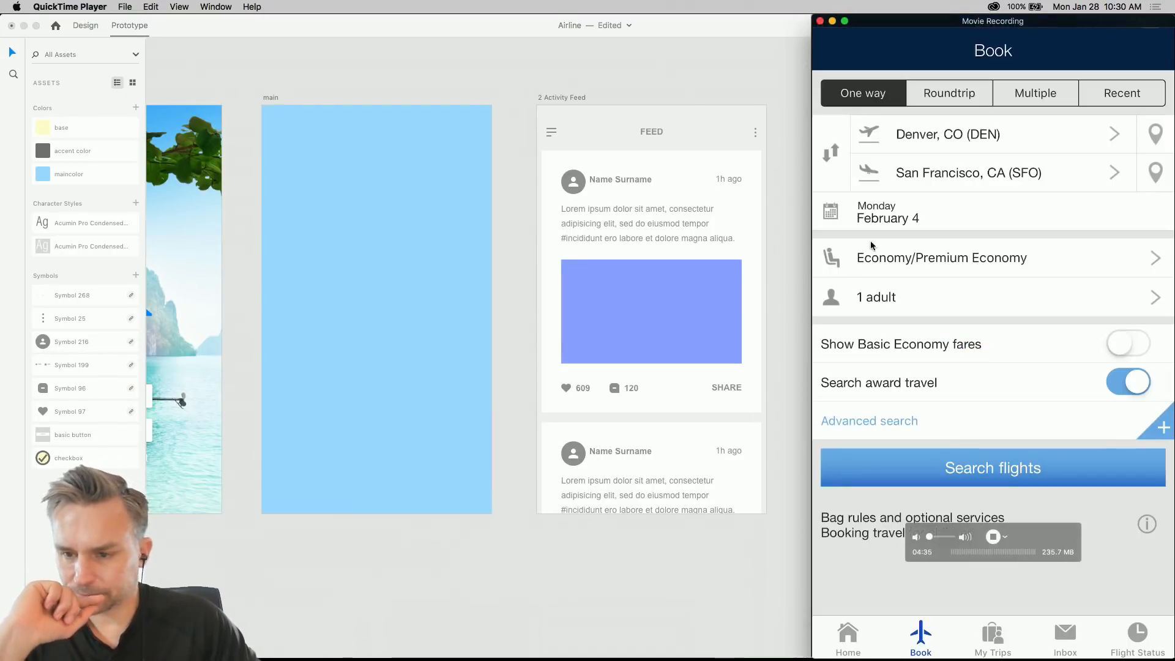
- Switch to Adobe XD and narrow its window so the reference flight-booking screen stays in view beside it
left_click(603, 79)
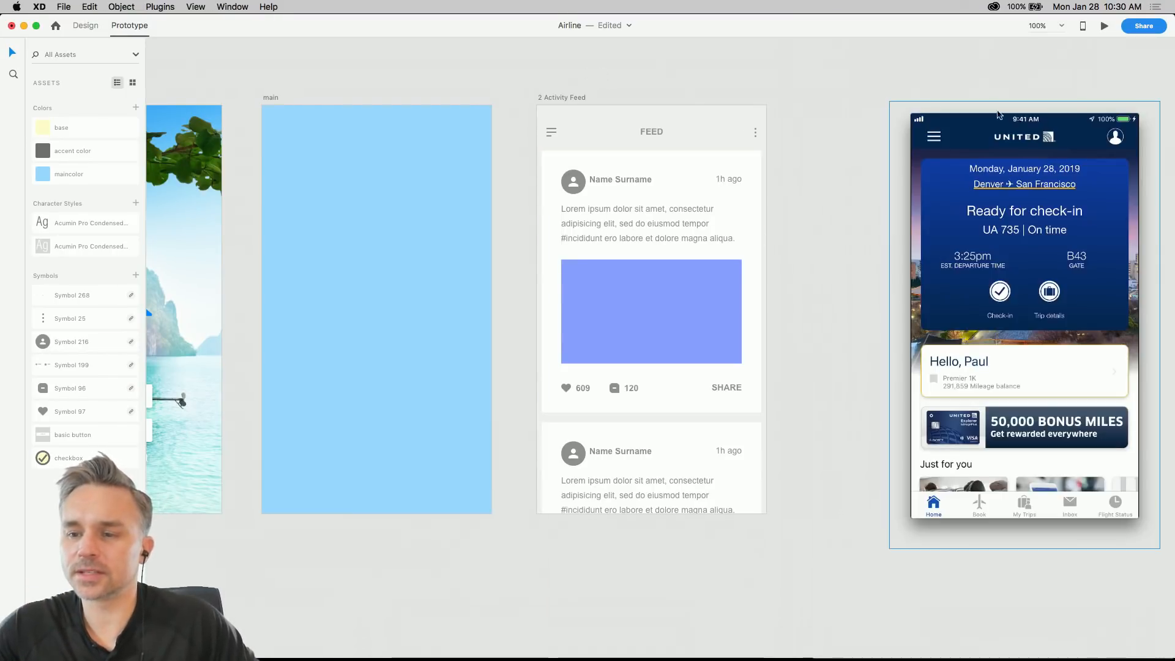
left_click_drag(1171, 82, 810, 71)
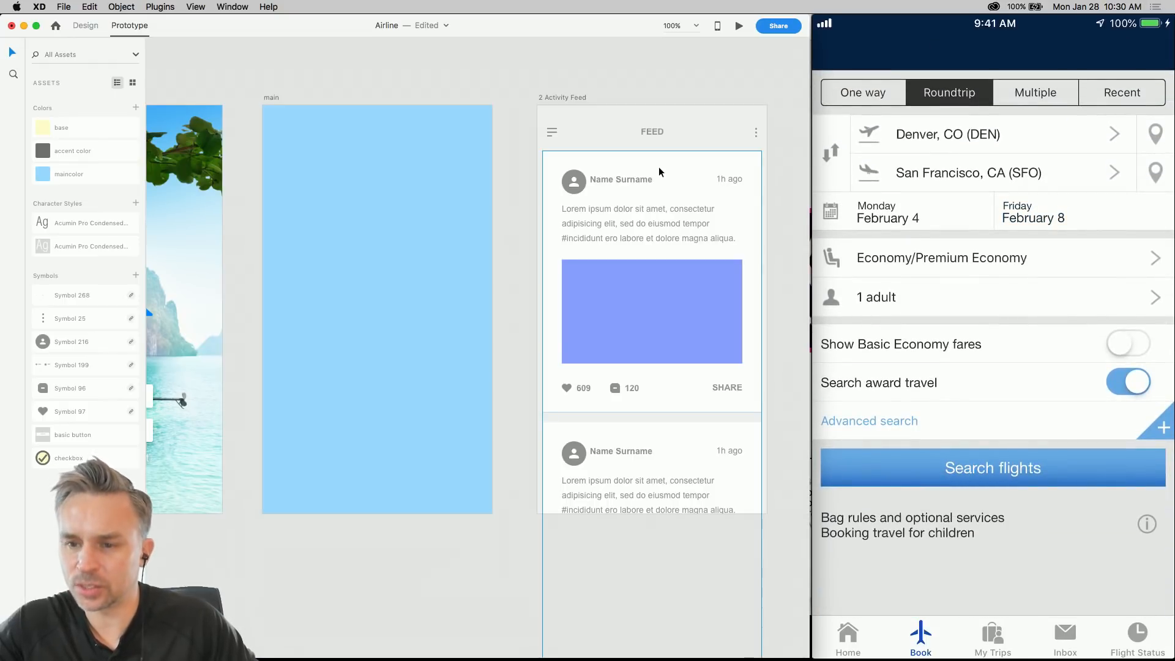
mouse_move(830, 174)
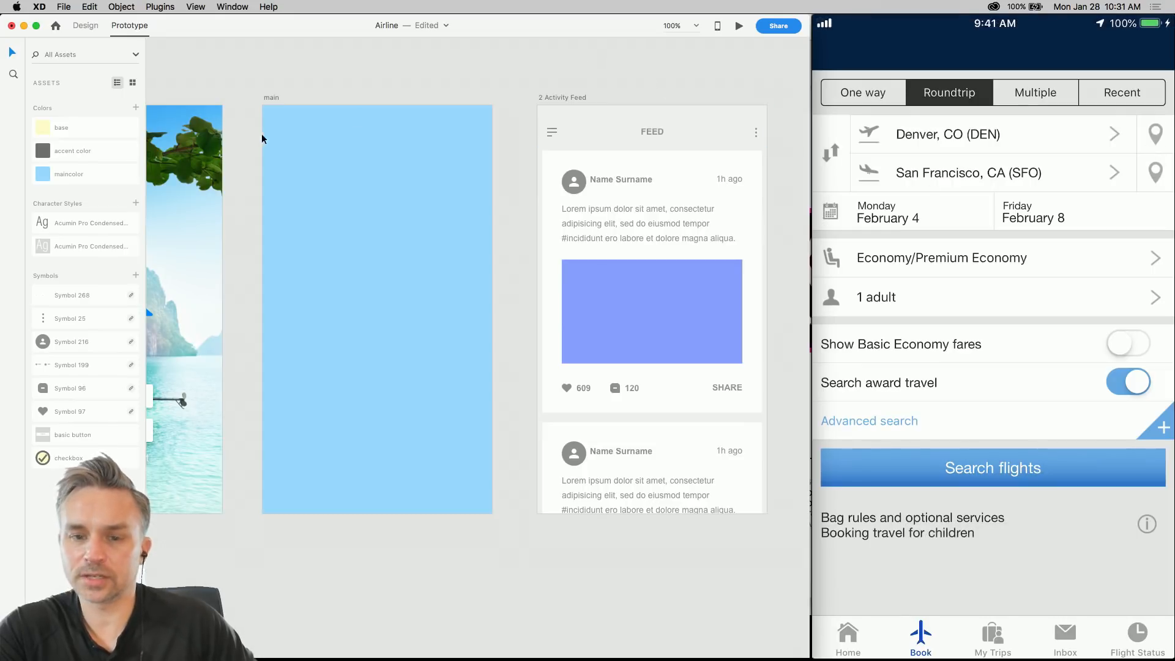
- Switch to Design mode and draw a circle about 62 × 62 on the main artboard
scroll(277, 124, "up", 5)
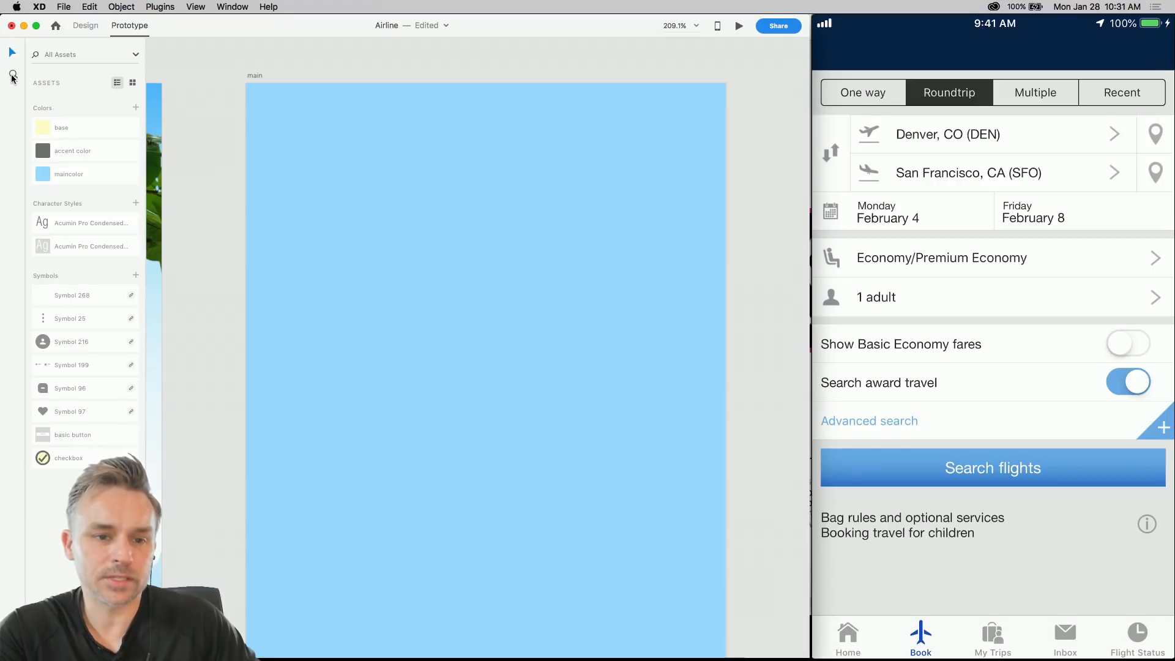
left_click(197, 62)
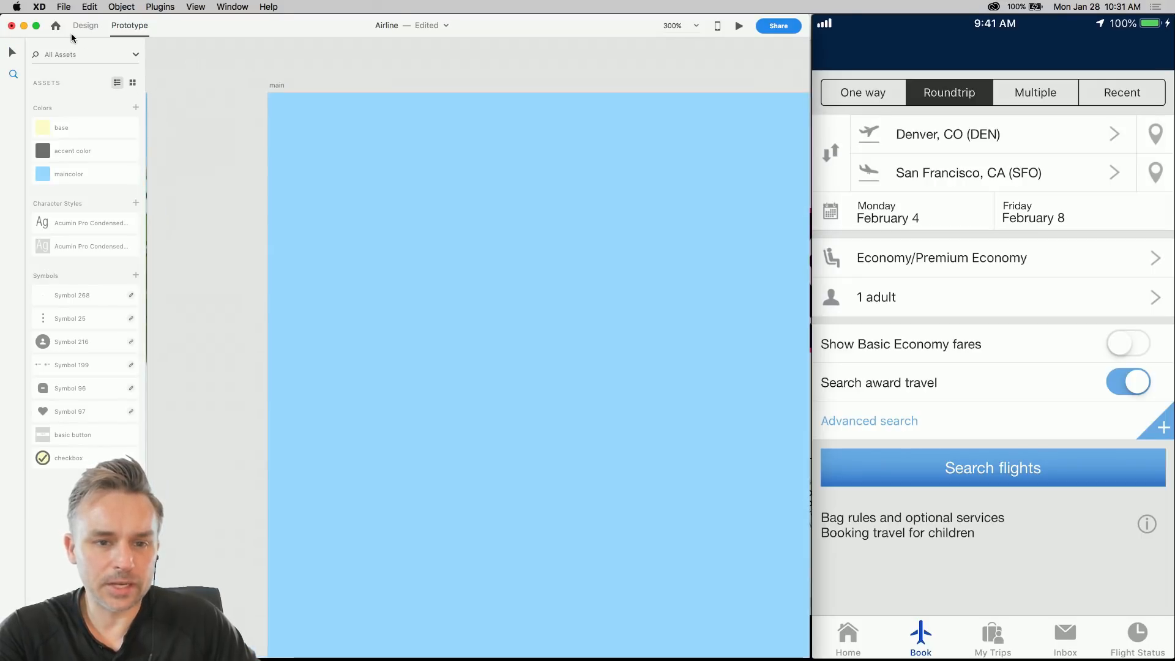
left_click(85, 26)
left_click_drag(428, 186, 244, 141)
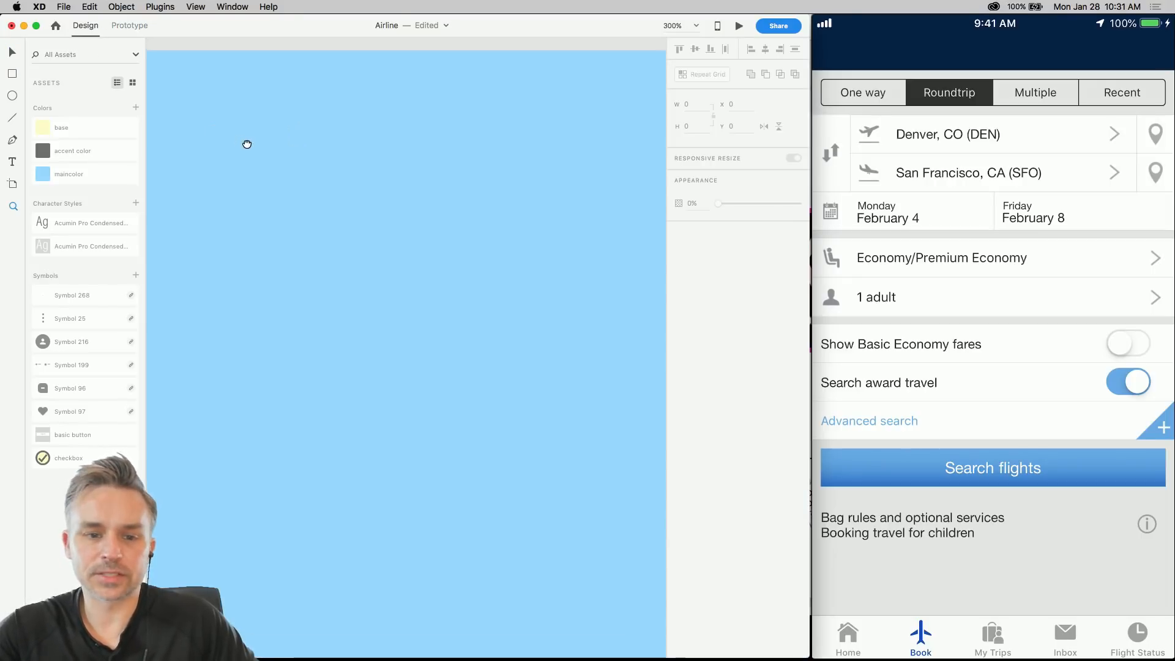
left_click(12, 96)
left_click_drag(375, 229, 432, 285)
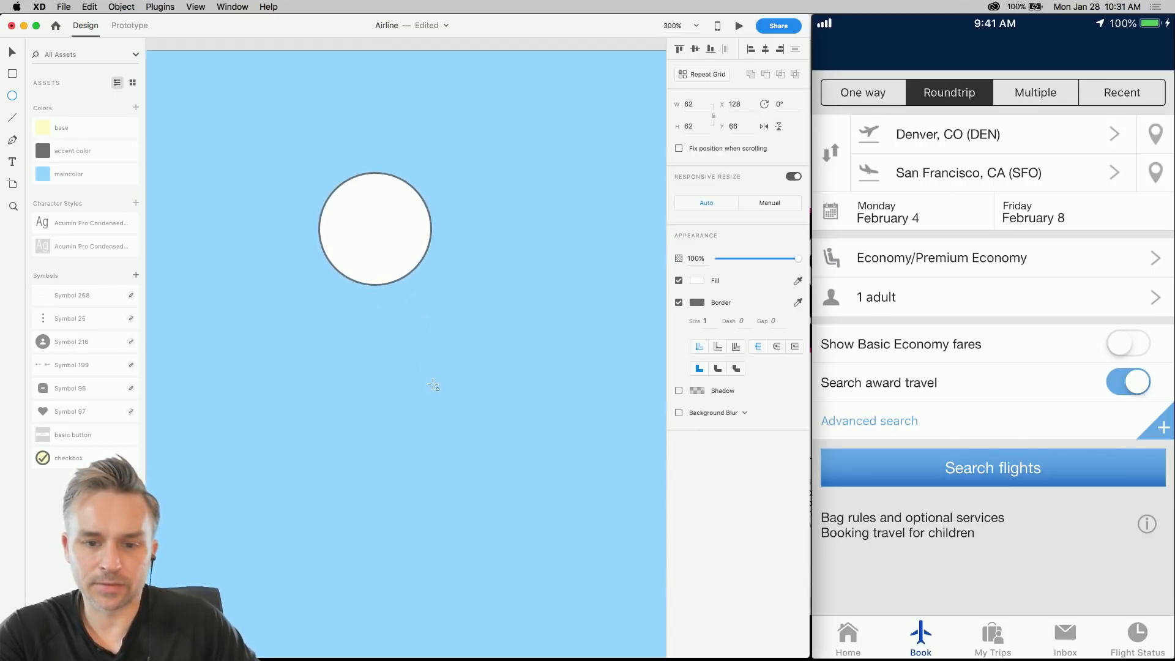
- Convert the circle's bottom anchor to a corner point and pull it straight down about 35 to form a map-pin shape
double_click(362, 280)
double_click(375, 285)
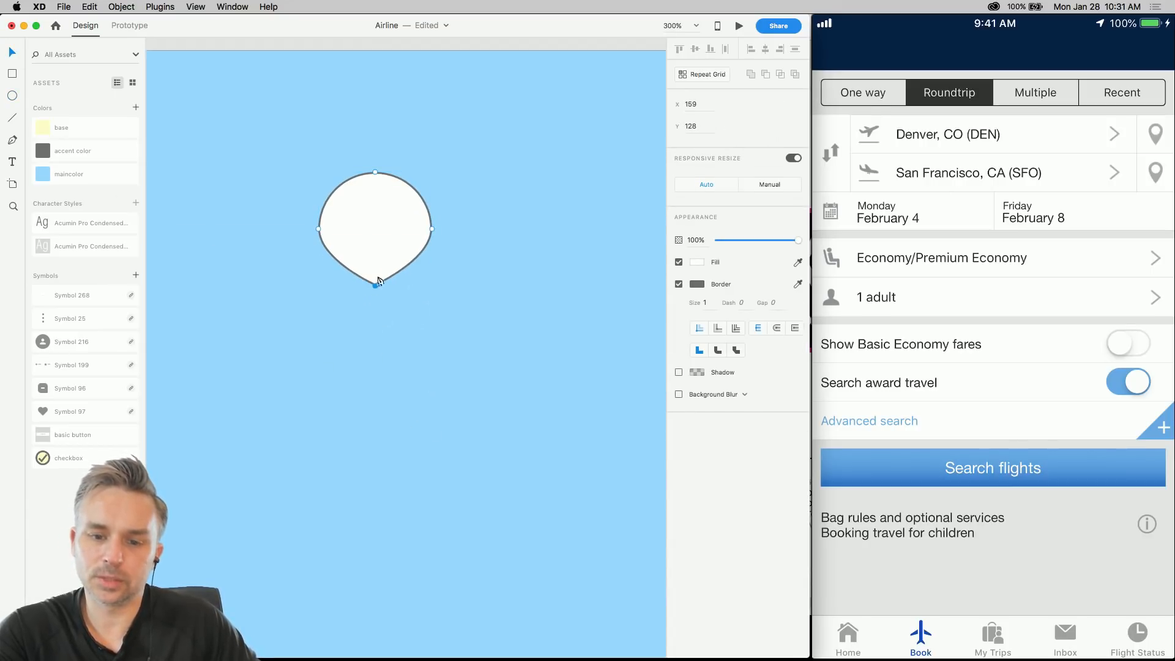
left_click_drag(378, 287, 373, 348)
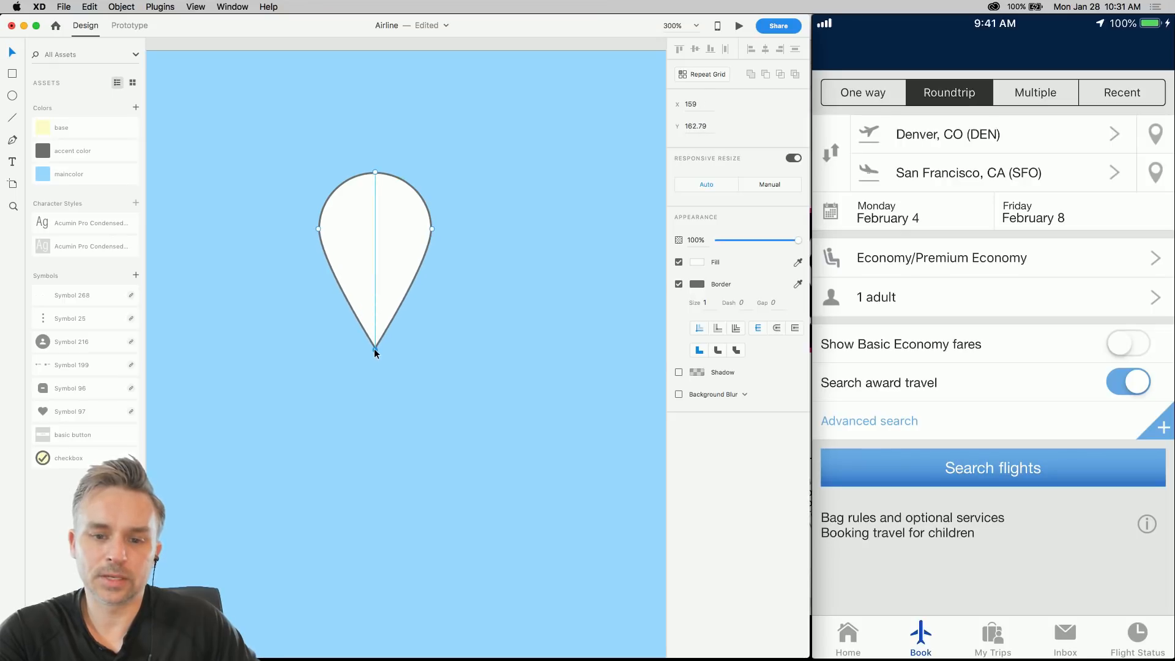
- Add a smaller circle about 28 × 28 centred in the head of the pin
left_click(12, 95)
left_click_drag(375, 223, 391, 292)
left_click(12, 52)
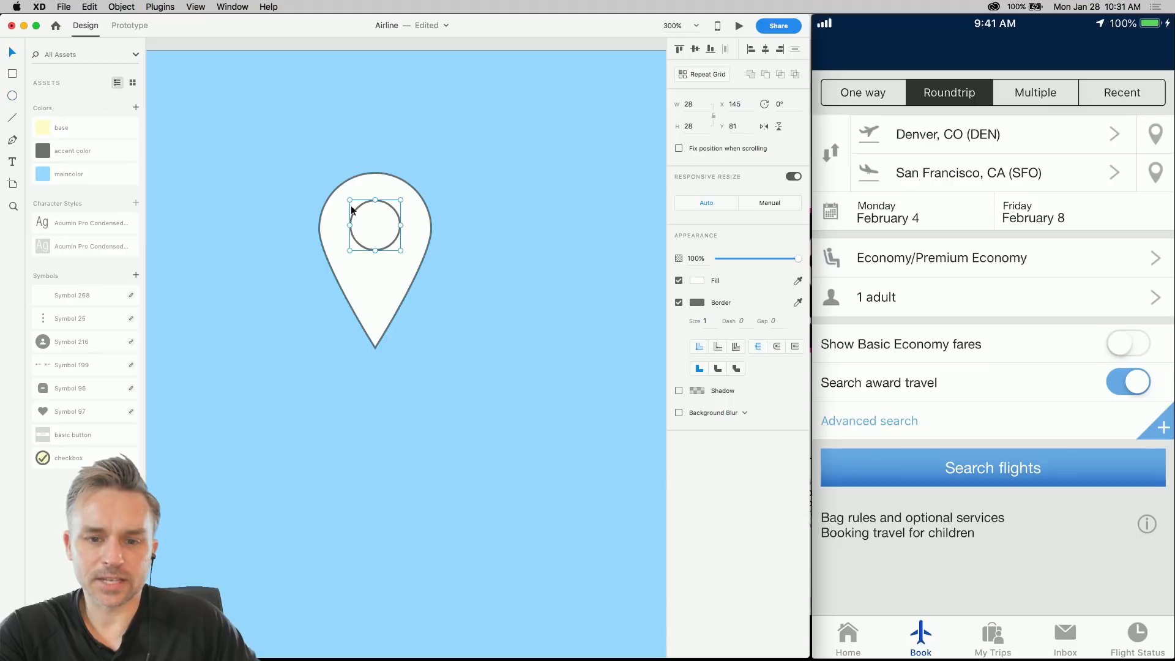
left_click_drag(364, 219, 370, 219)
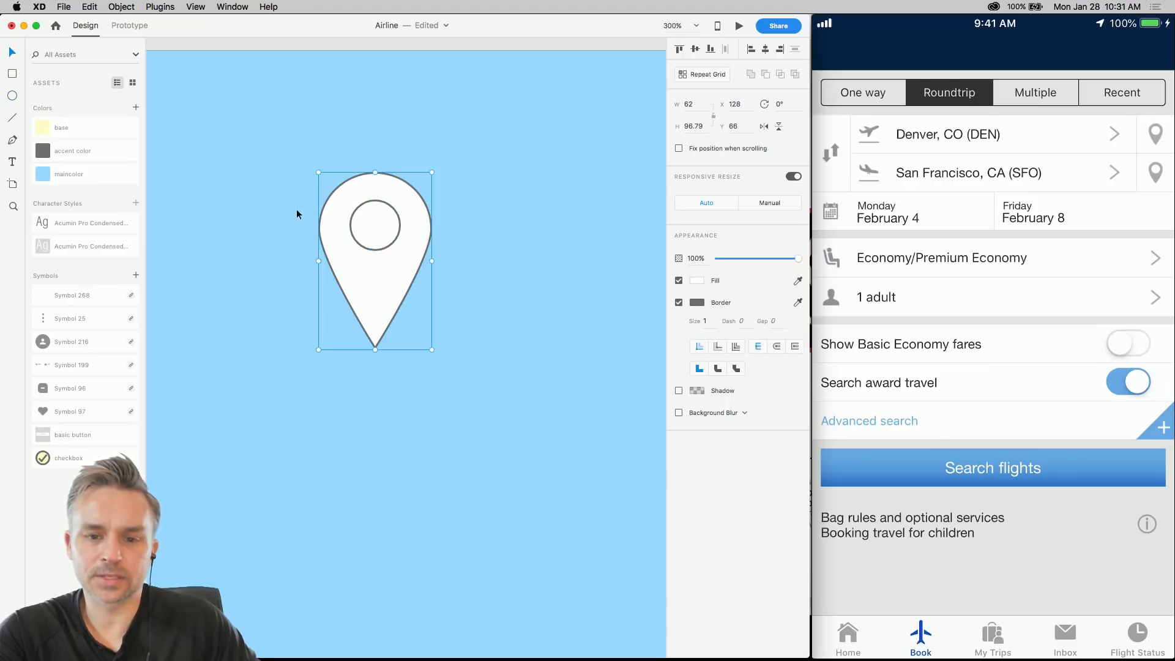
key("Escape")
mouse_move(499, 145)
left_mouse_down()
mouse_move(615, 285)
mouse_move(632, 278)
left_mouse_up()
scroll(534, 201, "up", 5)
scroll(446, 186, "down", 3)
left_click_drag(471, 186, 382, 196)
left_click(14, 51)
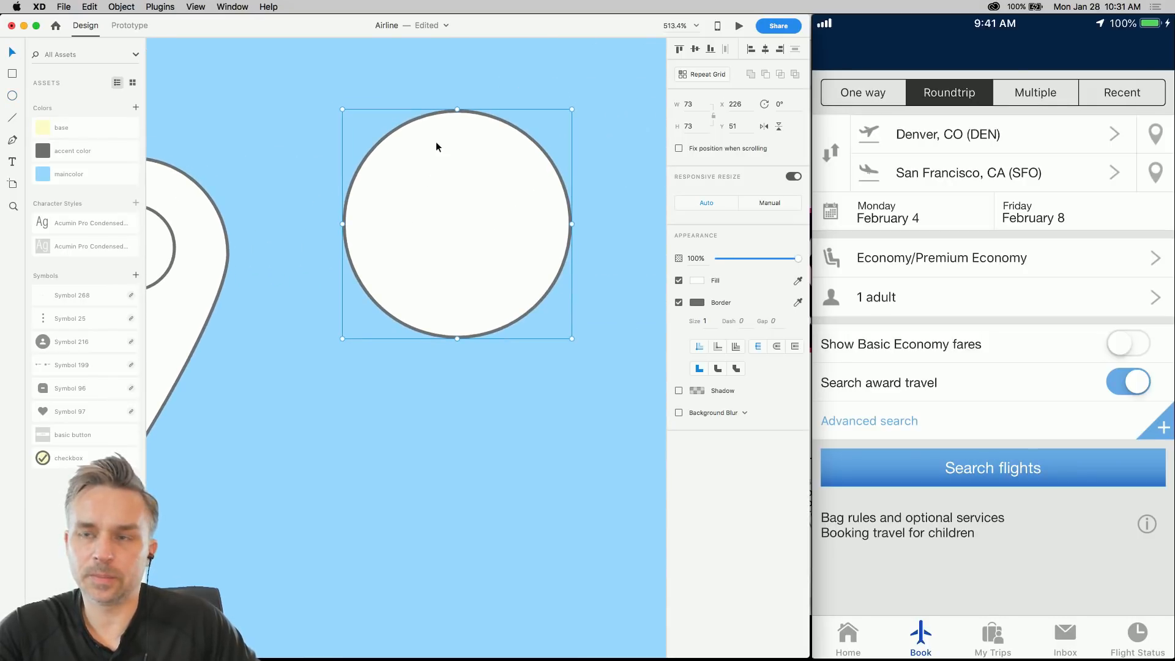
double_click(437, 169)
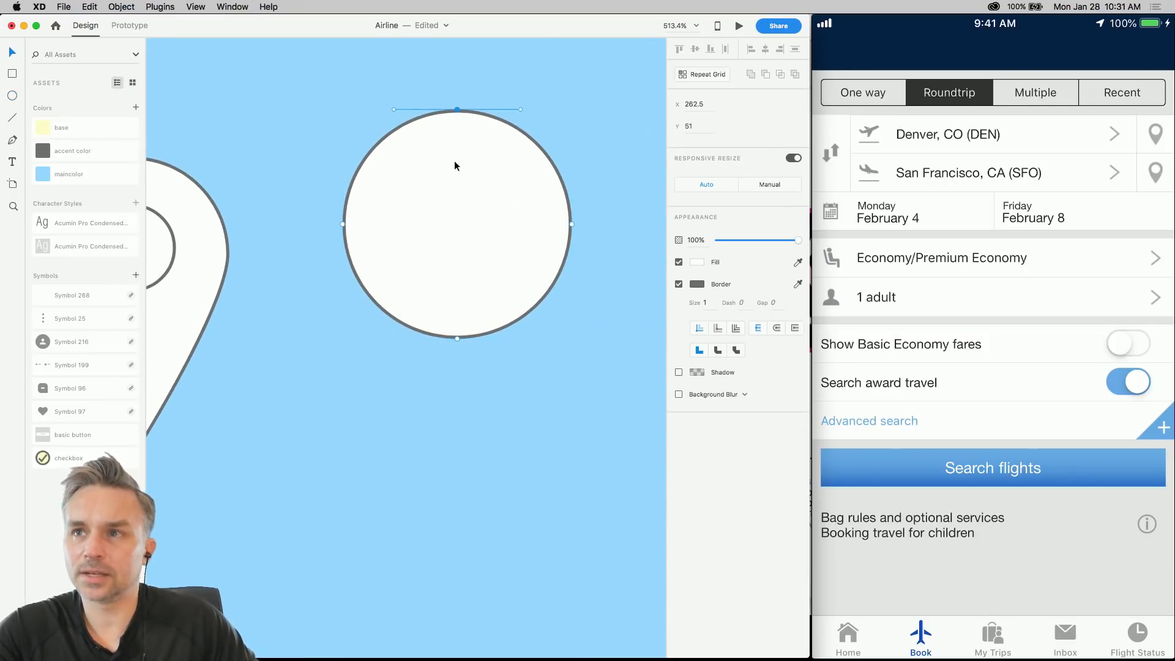
left_click(457, 339)
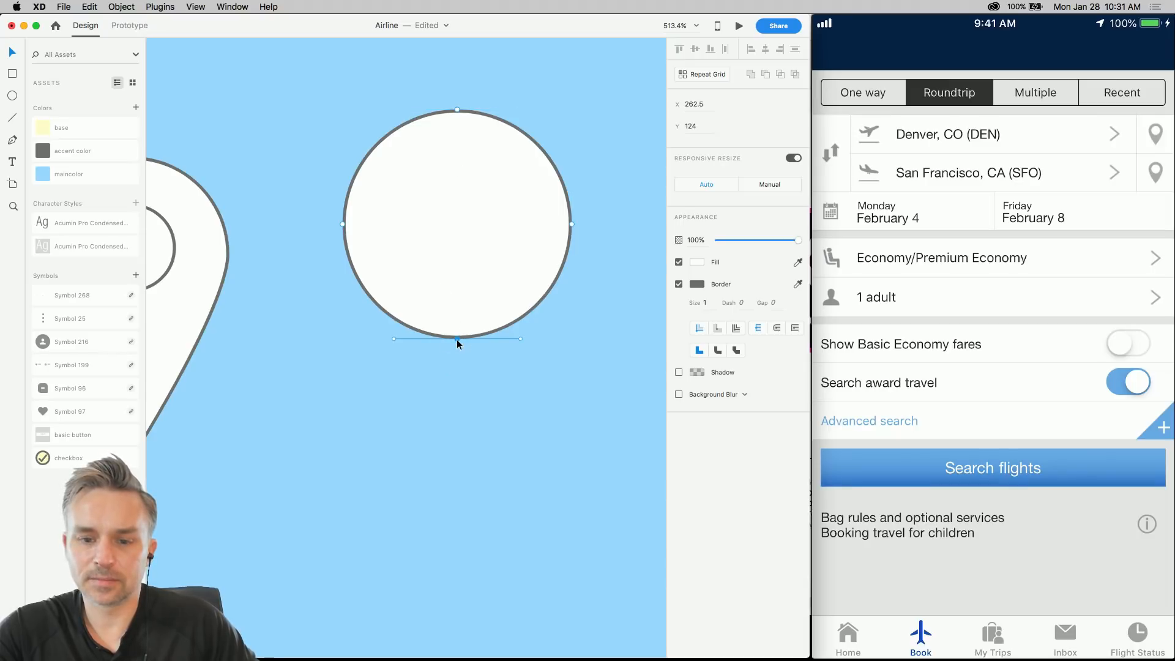
left_click(572, 224)
left_click(342, 223)
key("Escape")
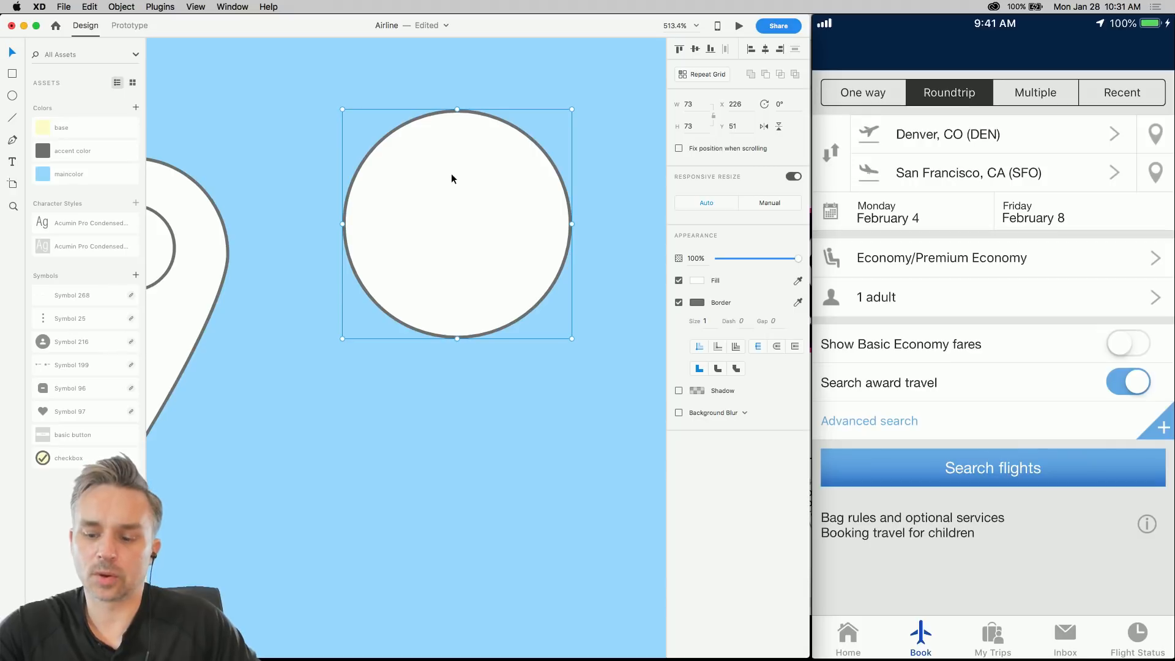
key("Delete")
- Subtract the small circle from the pin shape and remove the border from the result
scroll(359, 189, "left", 5)
left_click_drag(328, 111, 393, 248)
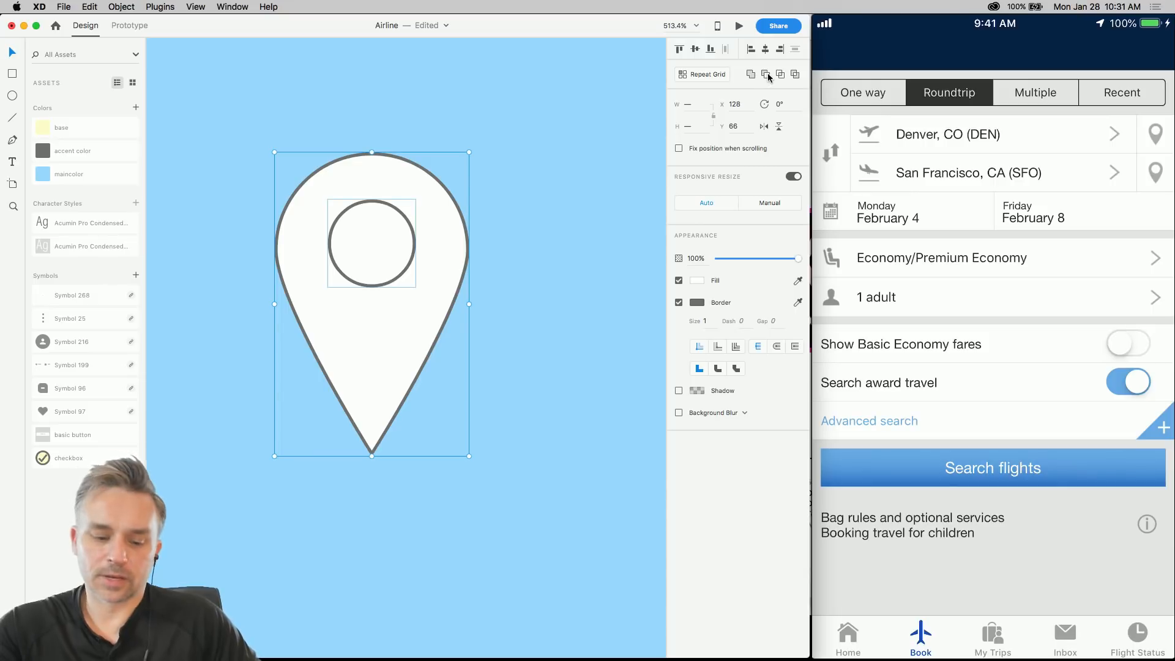
key("alt")
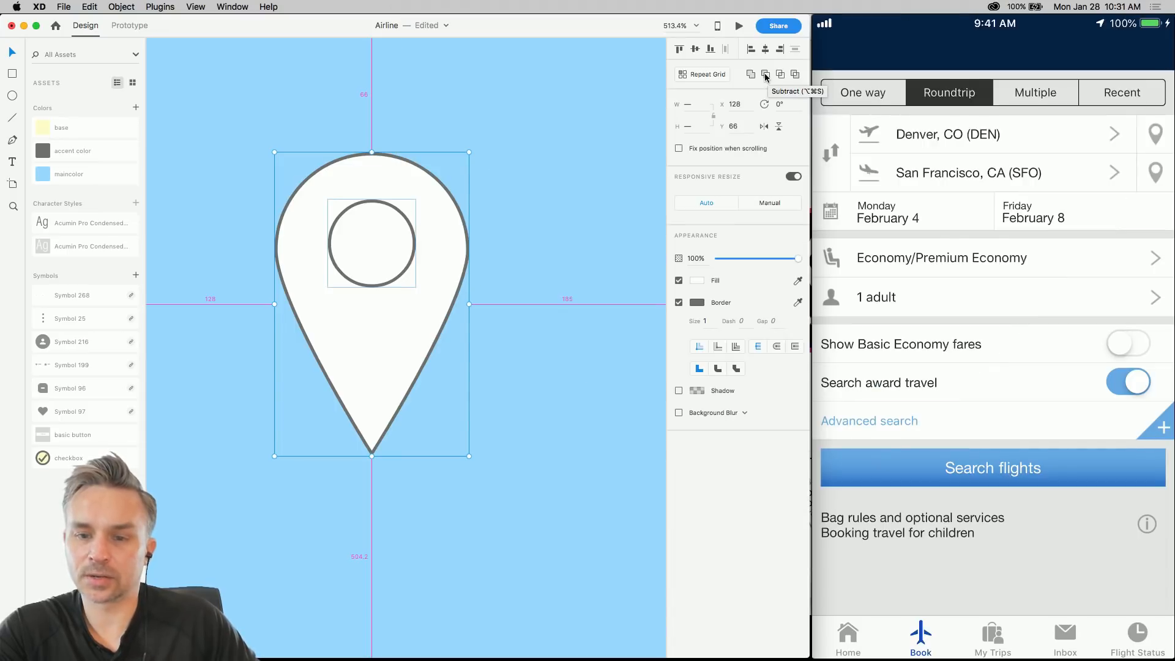
left_click(766, 75)
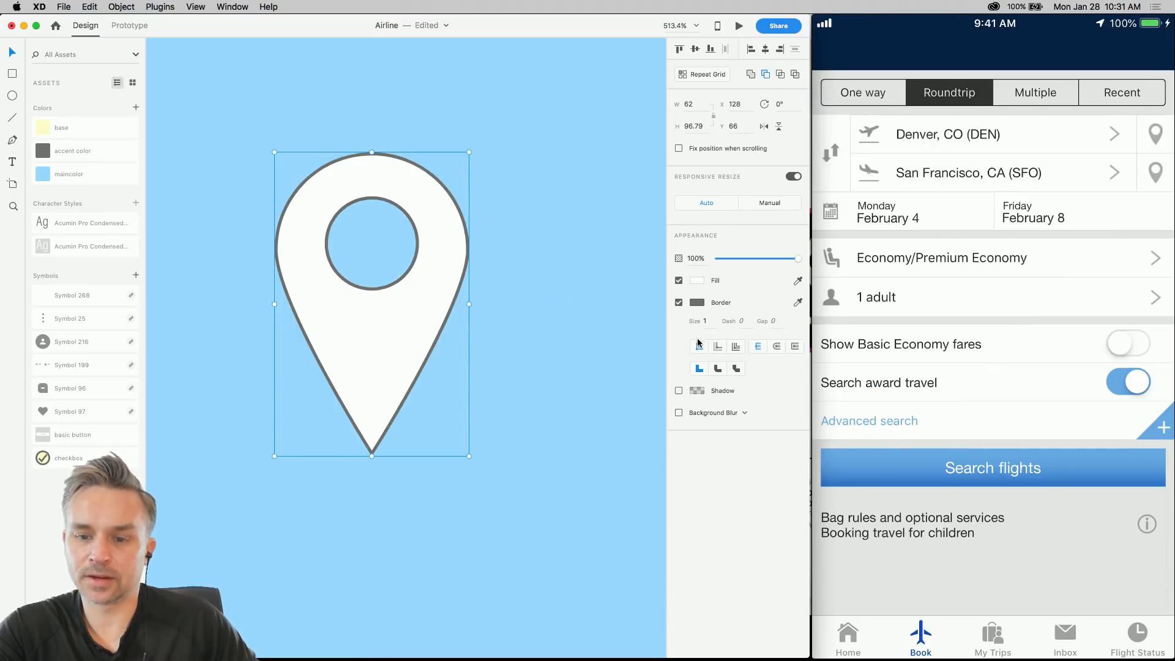
left_click(679, 303)
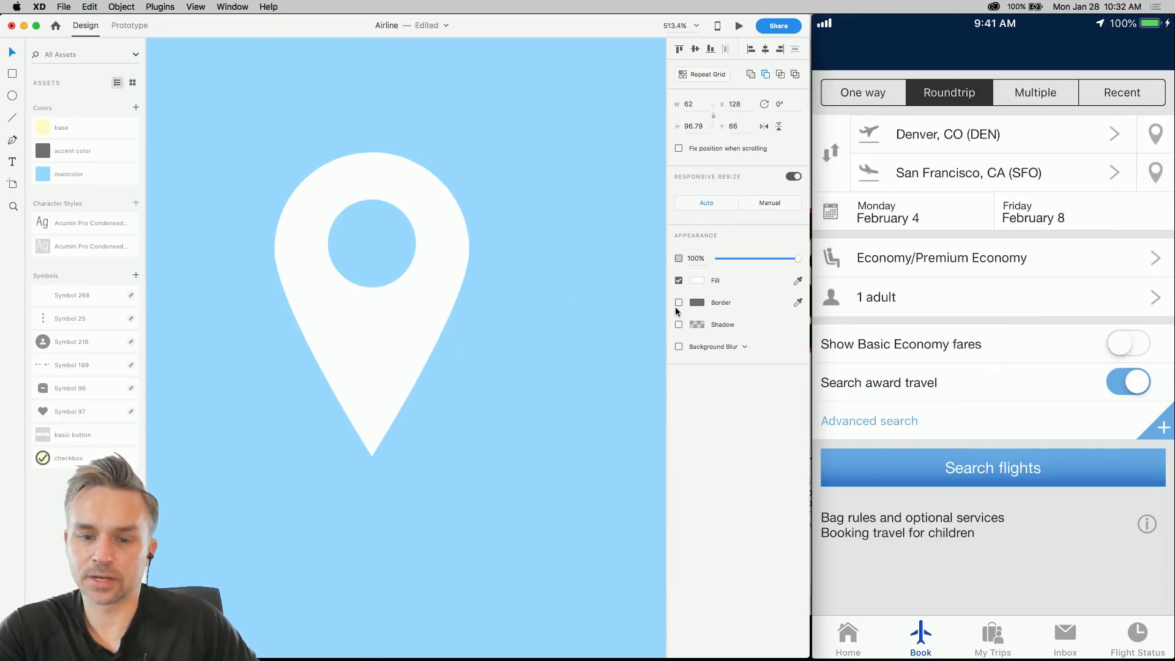
- Try repositioning the cut-out circle inside the subtracted pin, then put it back in the centre of the head
left_click(337, 218)
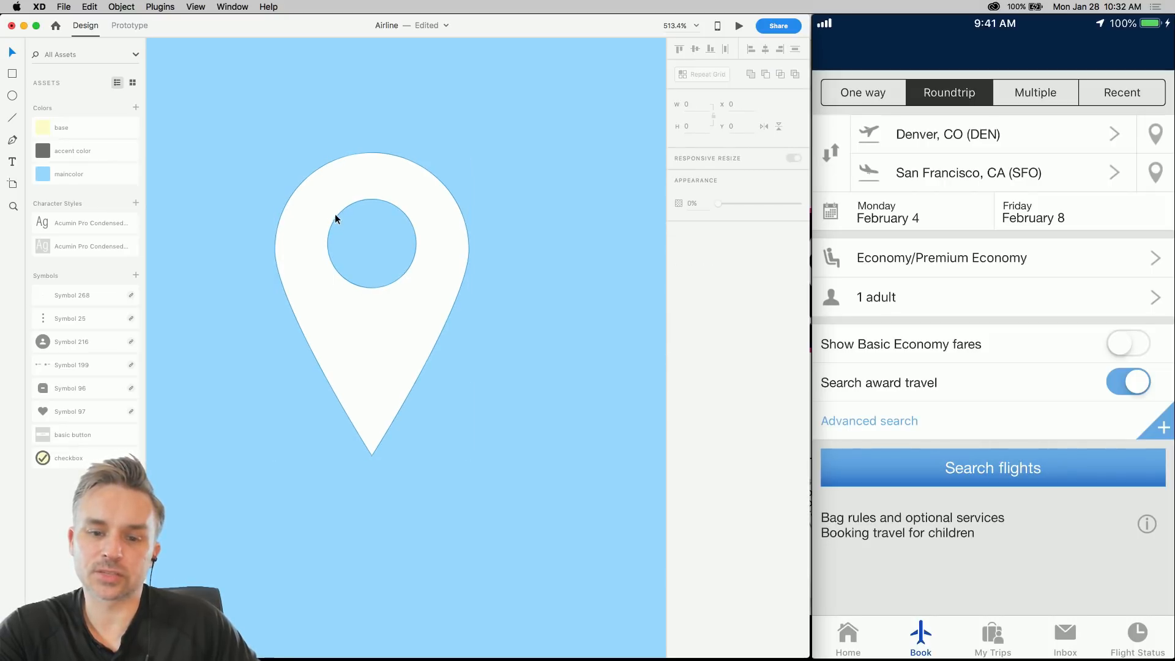
double_click(336, 215)
left_click_drag(339, 217, 274, 192)
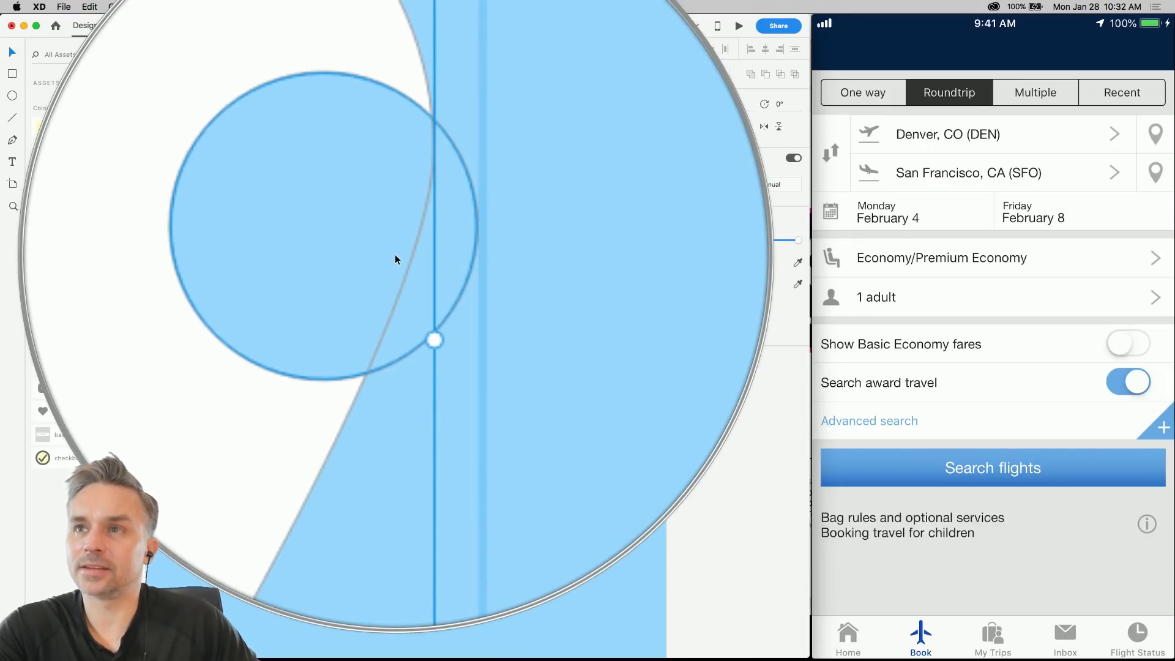
left_click_drag(297, 190, 360, 215)
left_click_drag(323, 107, 465, 307)
left_click(321, 160)
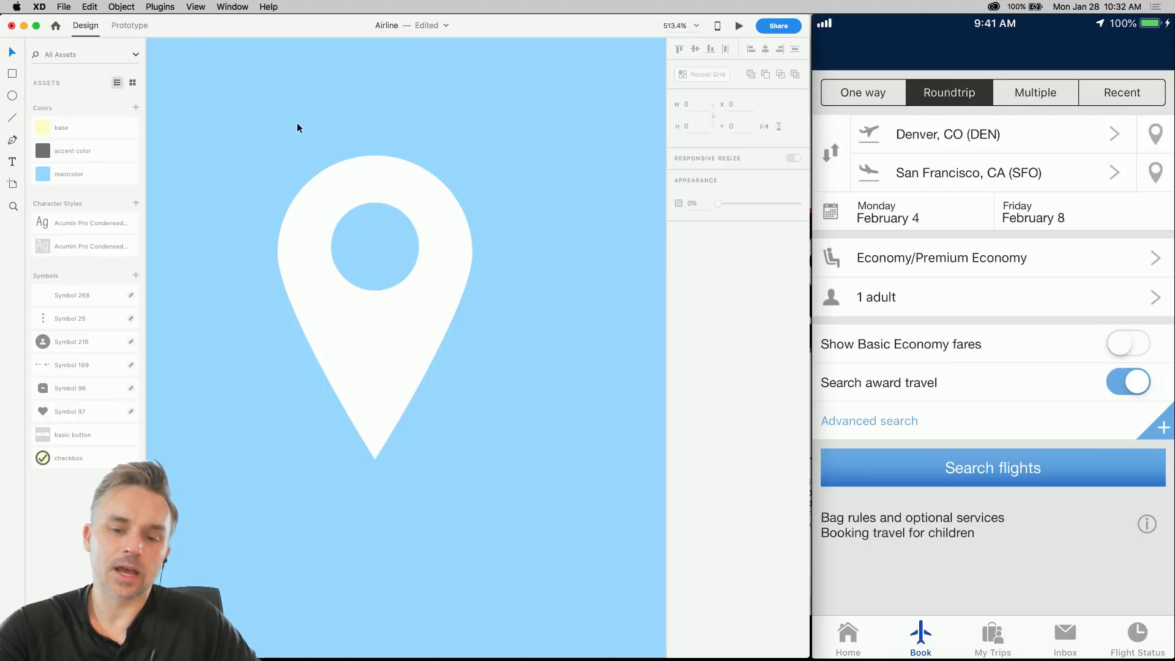
- Scale the pin down to about 27 × 43 and save it as a symbol
key("super+minus")
key("super+minus")
key("super+minus")
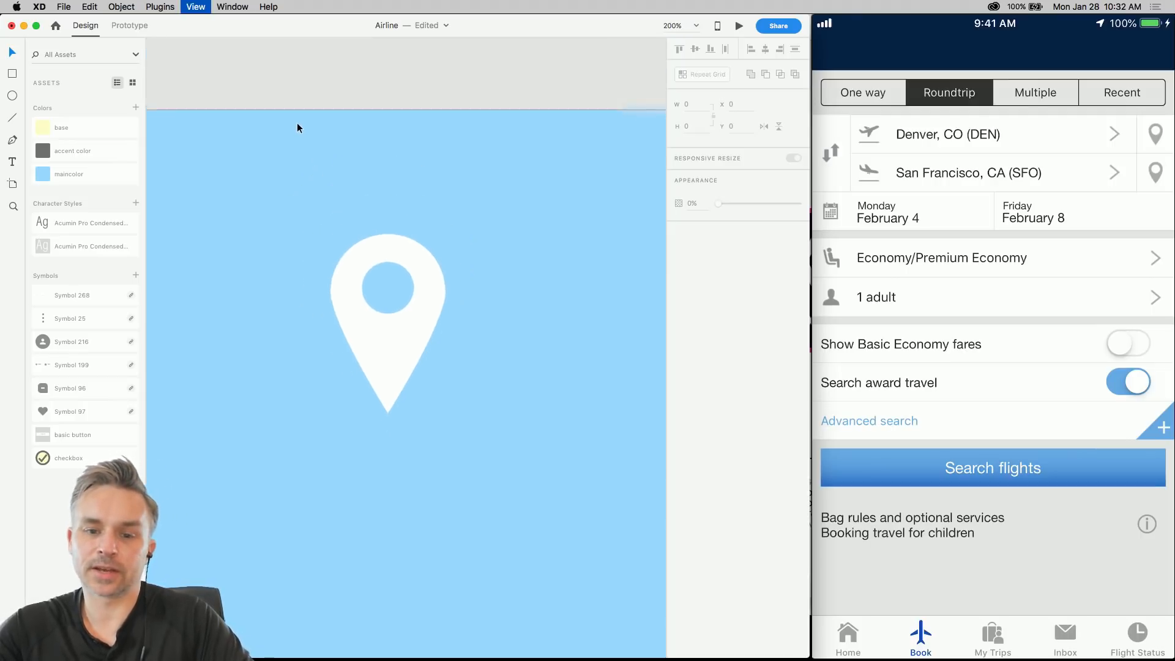
left_click_drag(295, 222, 389, 325)
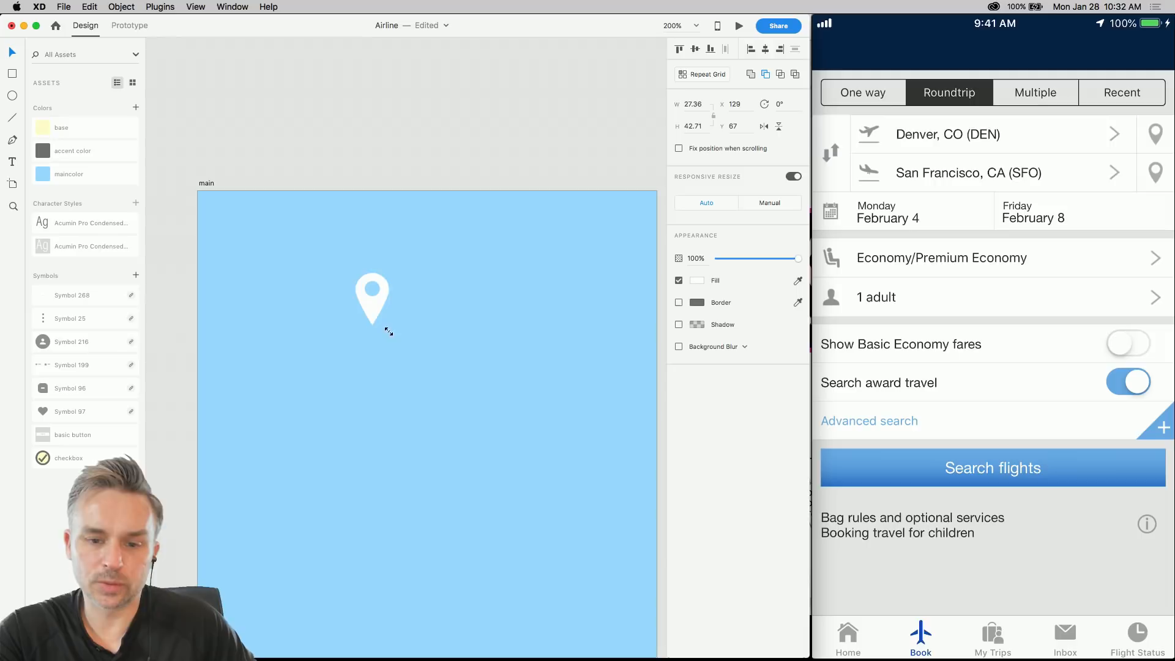
left_click(135, 276)
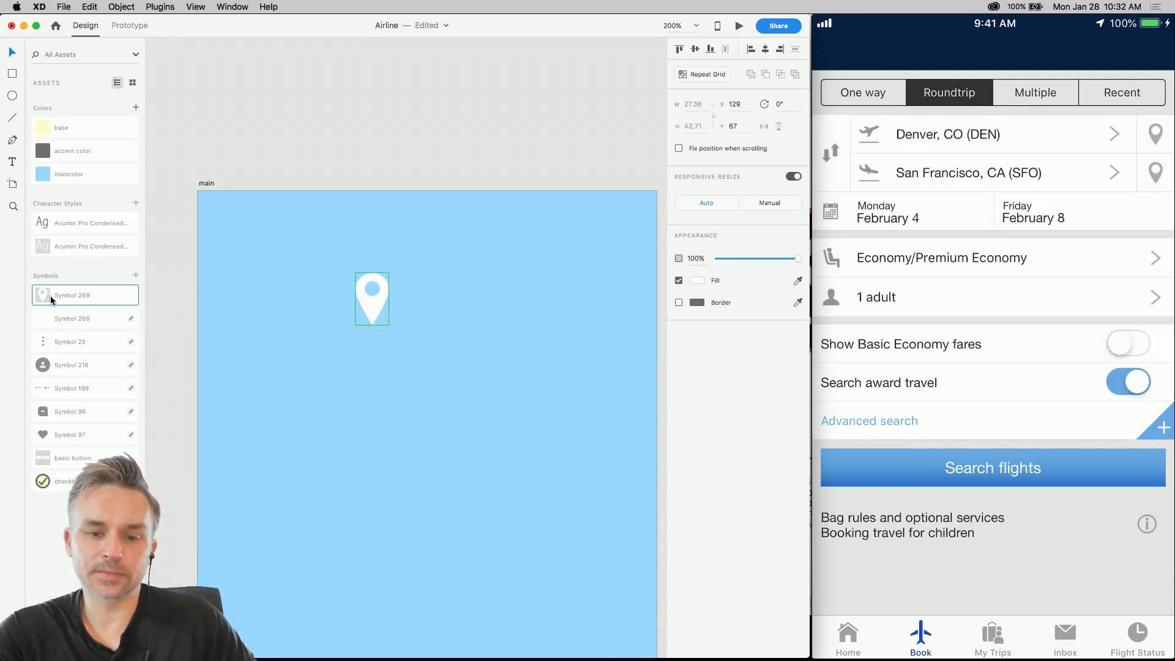
- Move the pin icon to the upper-right area of the main artboard
left_click_drag(335, 261, 293, 236)
left_click_drag(331, 276, 556, 240)
left_click(261, 288)
- Draw a rectangle about 226 × 42 to the left of the pin and move it up to about X 65, Y 28
key("r")
left_click_drag(242, 215, 517, 266)
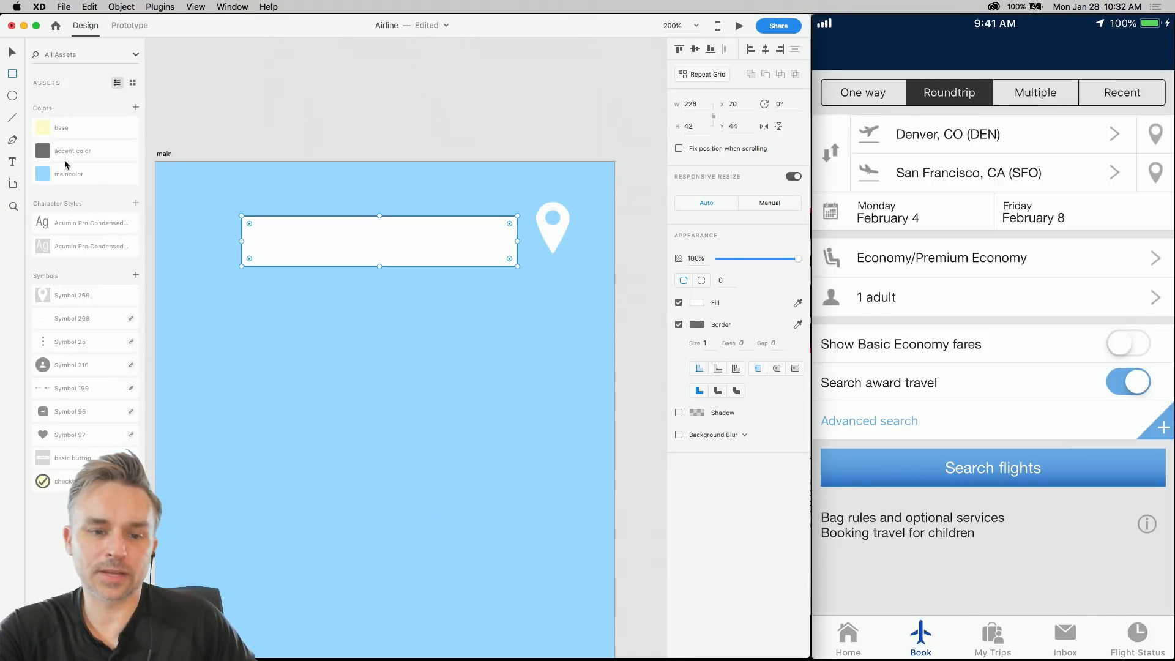
mouse_move(44, 157)
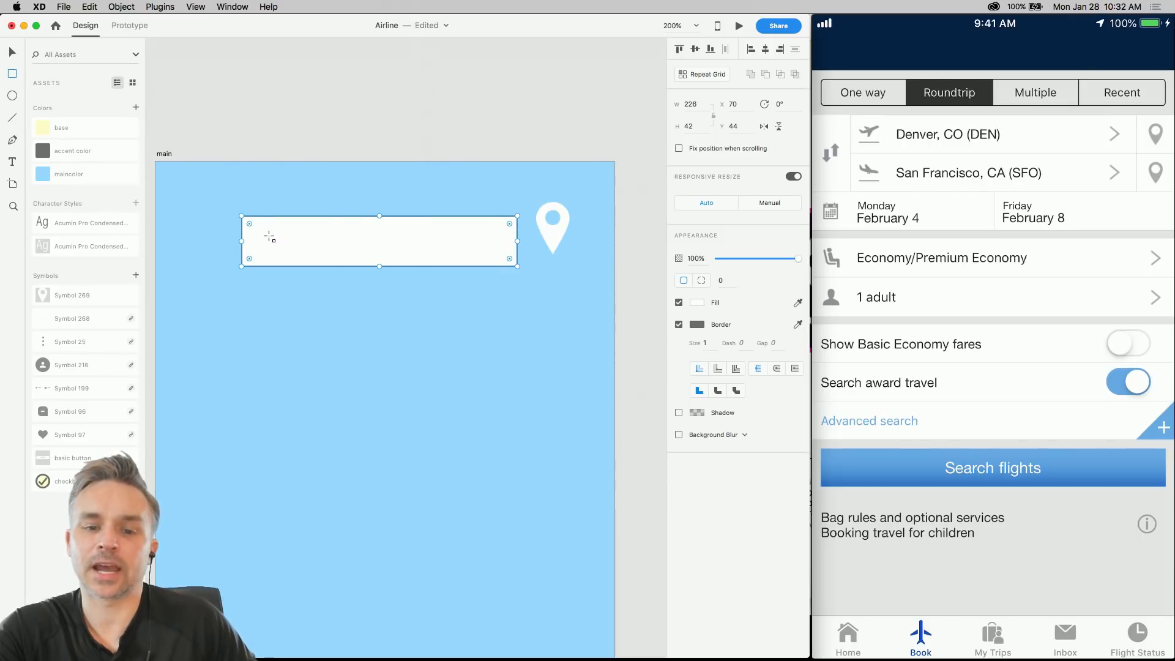
left_click_drag(311, 237, 304, 219)
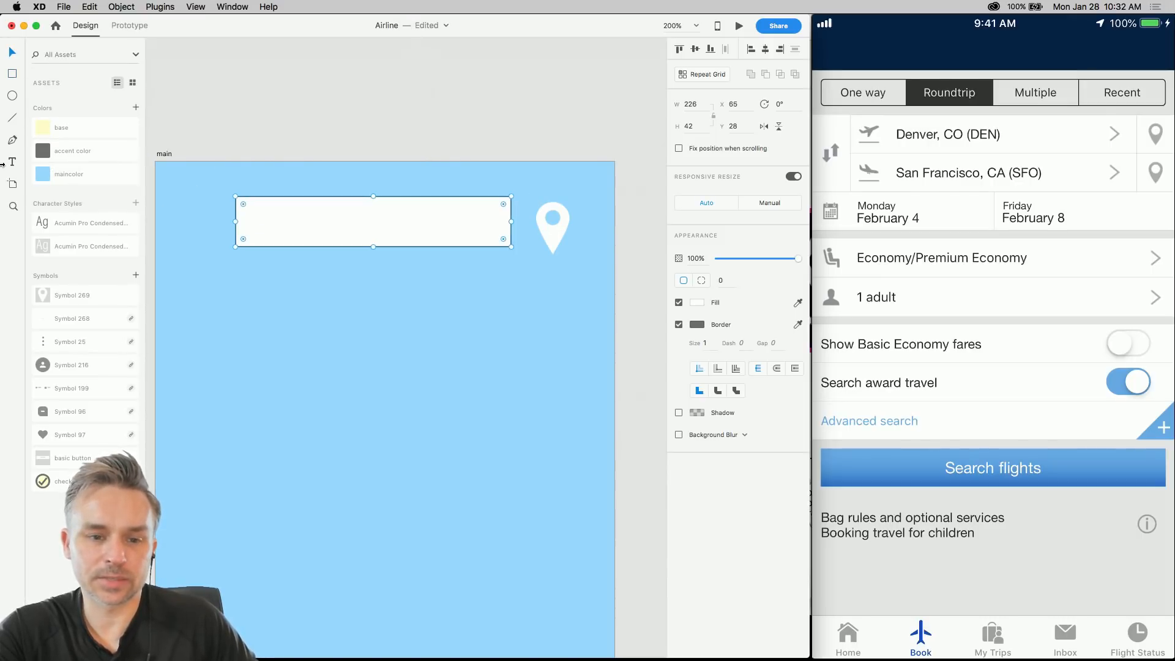
- Try the saved maincolor, accent color and base colors as the rectangle's fill, ending on base
left_click(42, 174)
left_click(43, 151)
left_click(43, 127)
left_click(43, 151)
left_click(43, 127)
left_click(43, 150)
left_click(43, 127)
left_click(43, 151)
left_click(43, 127)
- Shift the rectangle to about X 66, Y 33 and apply the saved base color to its border
left_click_drag(328, 218, 330, 224)
right_click(80, 127)
left_click(58, 129)
right_click(63, 128)
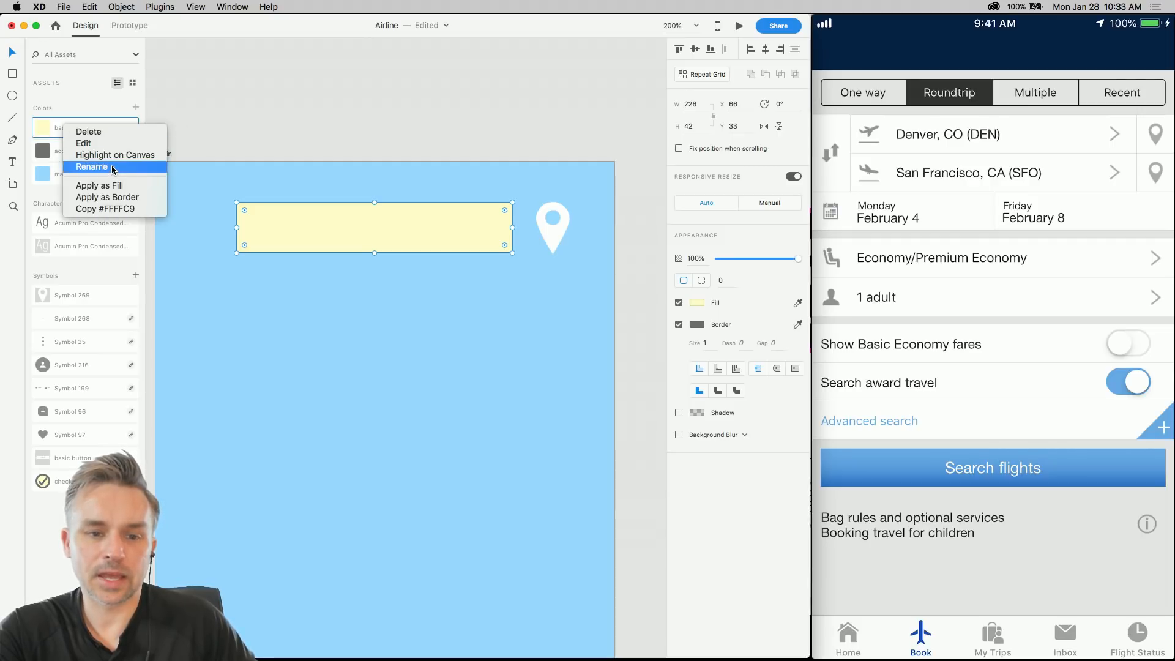
left_click(126, 197)
- Set the rectangle's fill to white and nudge the rectangle down to Y 34
left_click(701, 302)
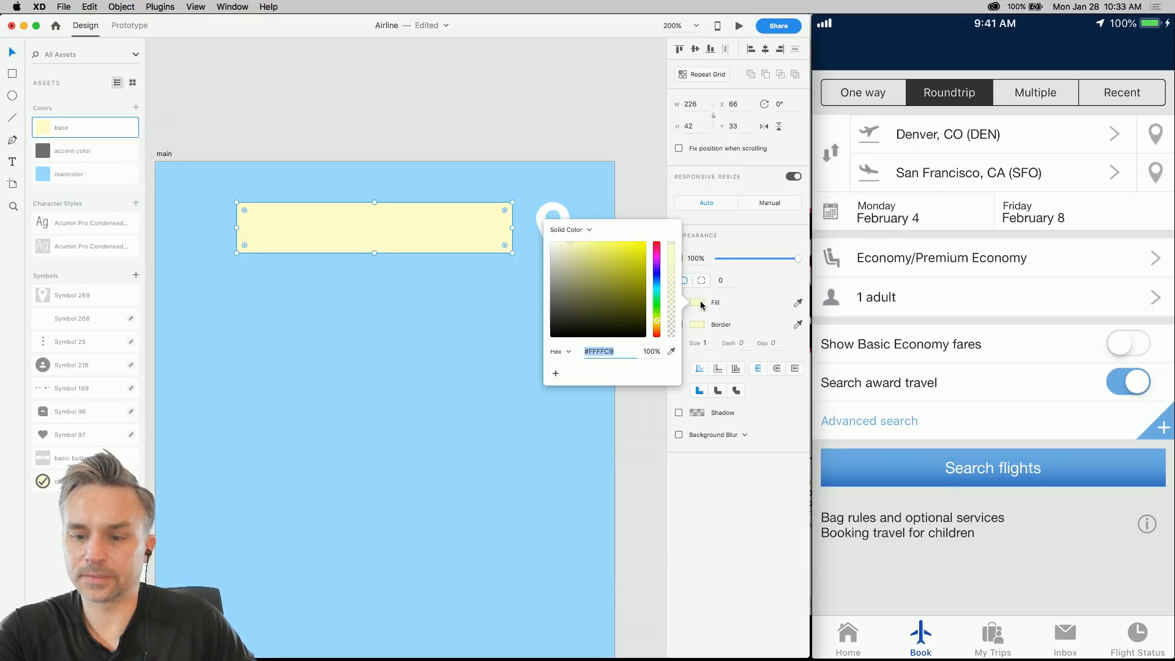
left_click_drag(623, 298, 519, 195)
left_click(285, 344)
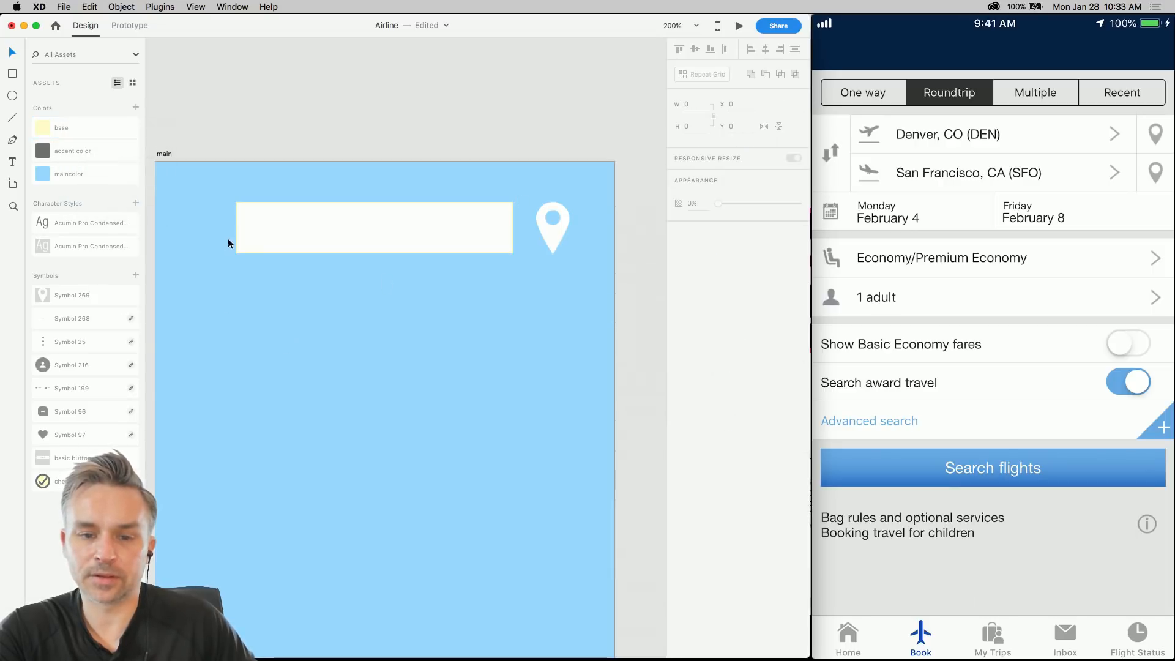
key("Down")
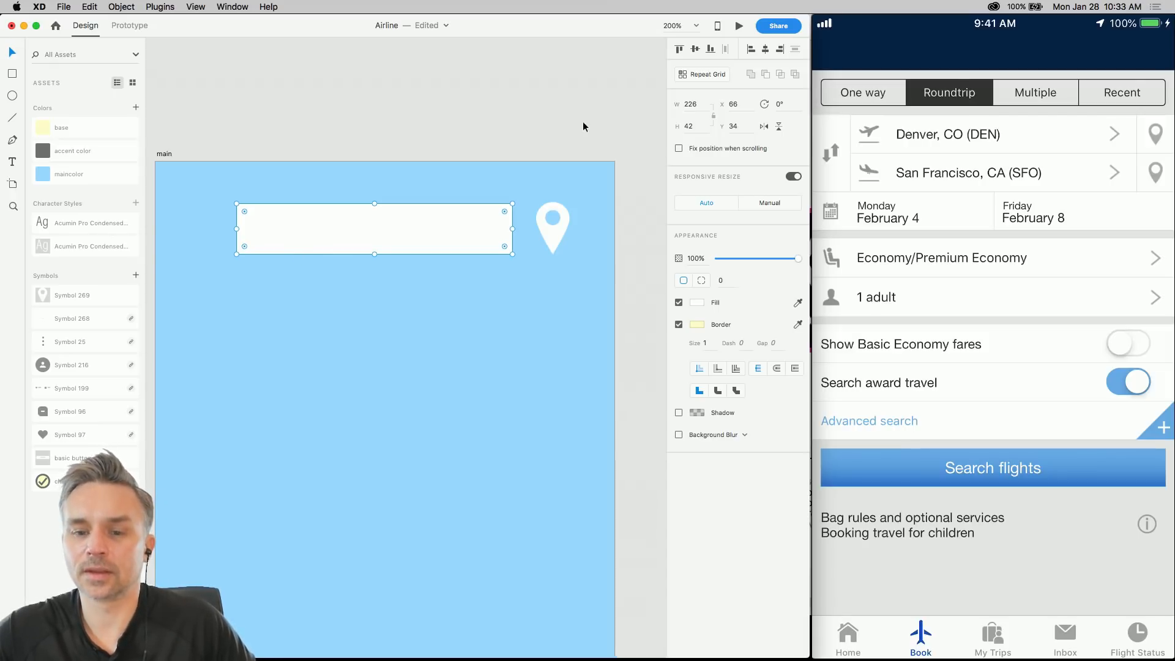
- Widen the design window to full width and resize the white rectangle to about 236 × 38
left_click_drag(811, 102, 1171, 134)
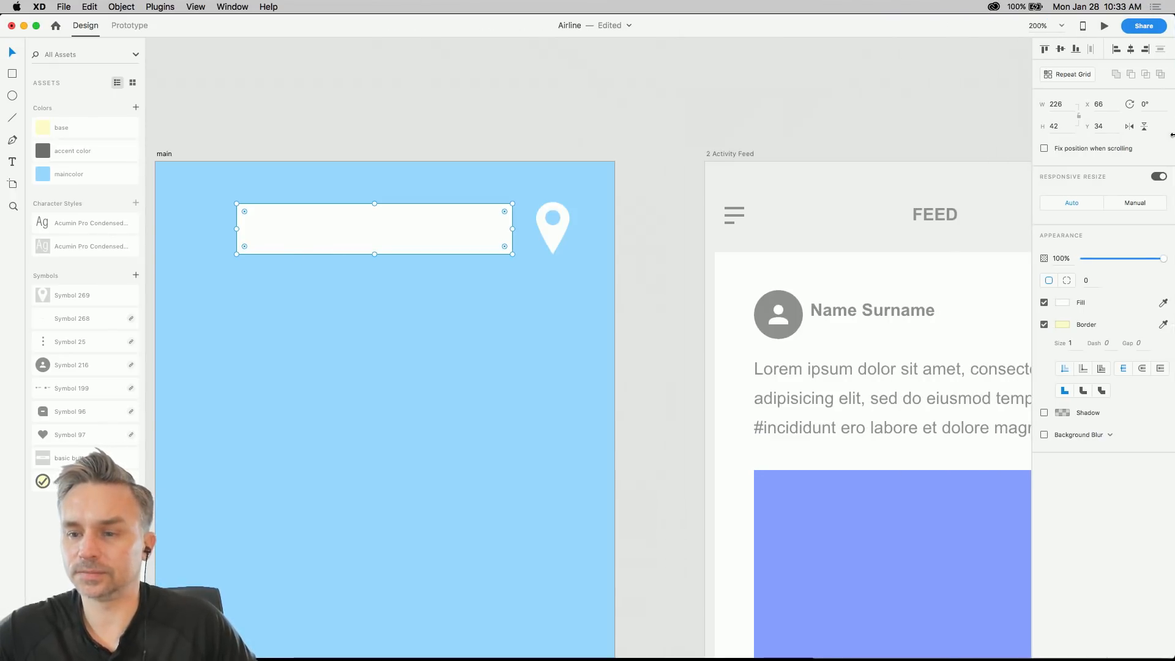
left_click_drag(349, 134, 474, 81)
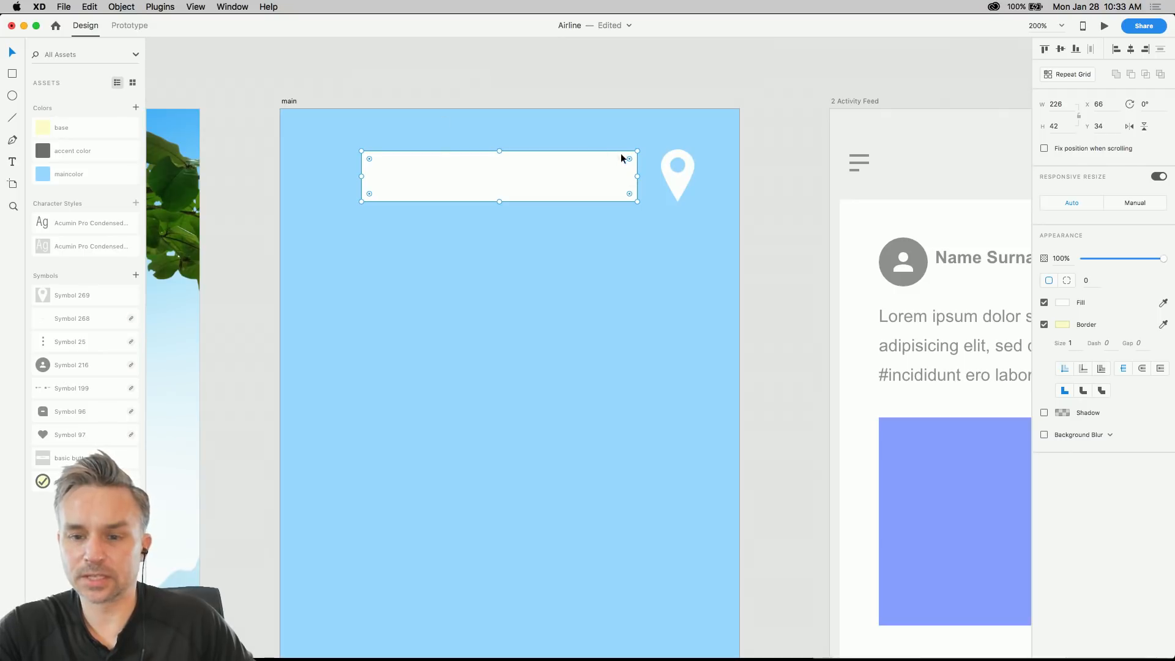
left_click_drag(636, 148, 649, 156)
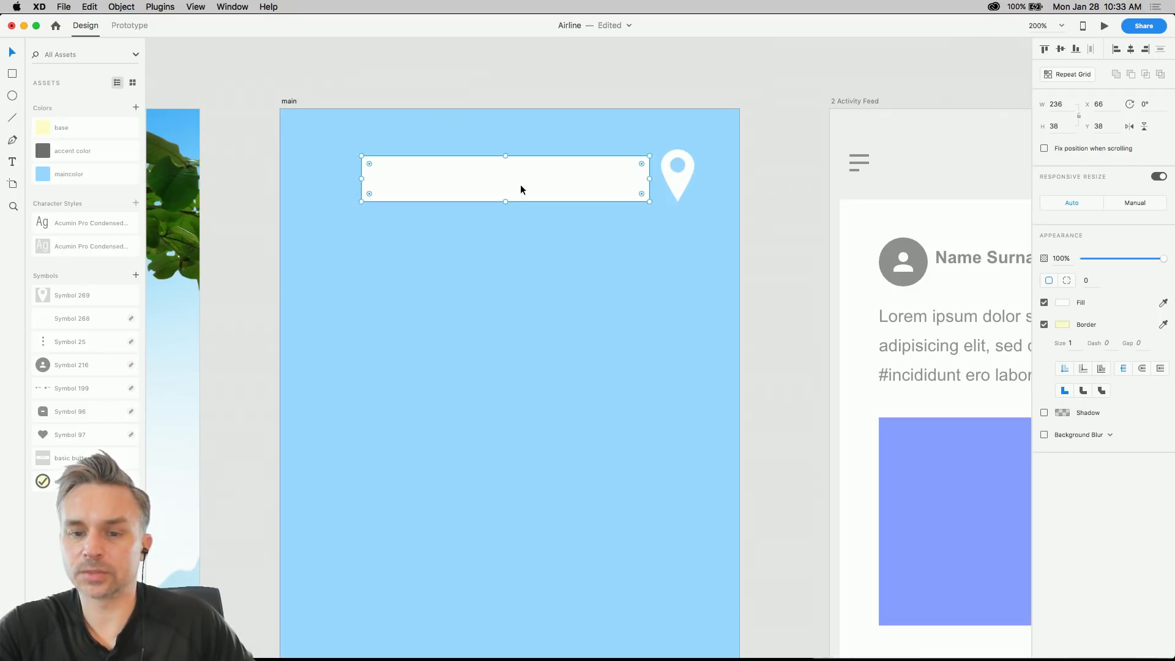
- Nudge the white rectangle up to Y 35 and place a duplicate of it directly below
key("Up")
key("Up")
key("Up")
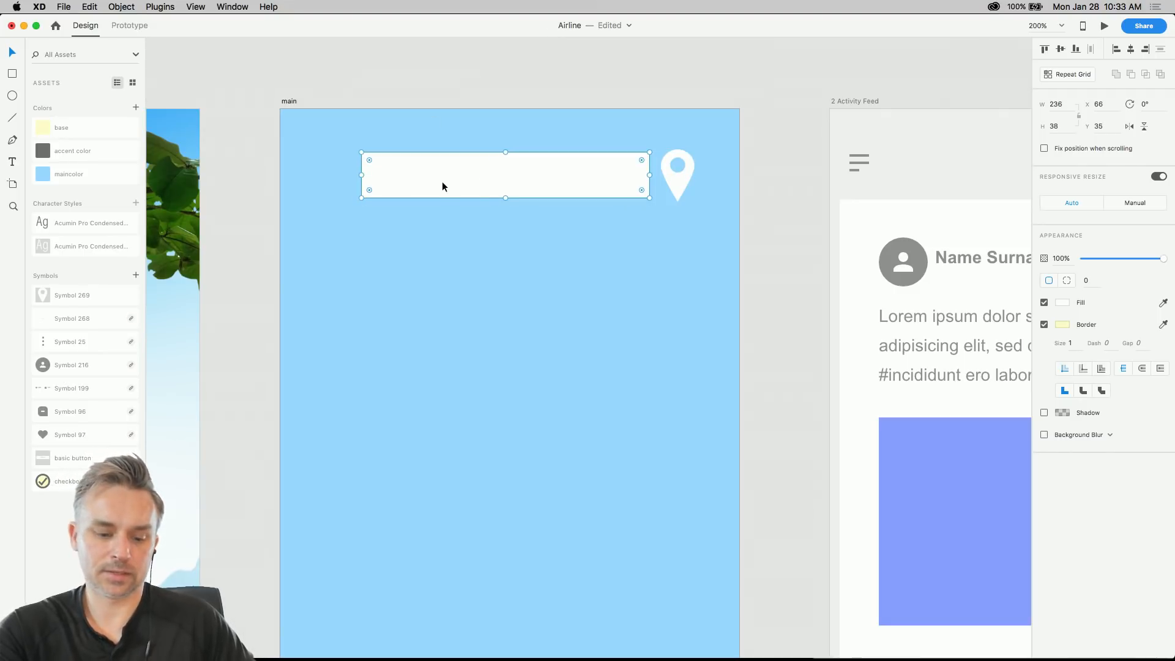
left_click(519, 146)
left_click_drag(335, 138, 692, 259)
left_click(423, 181)
left_click_drag(395, 191, 405, 259)
left_click(318, 211)
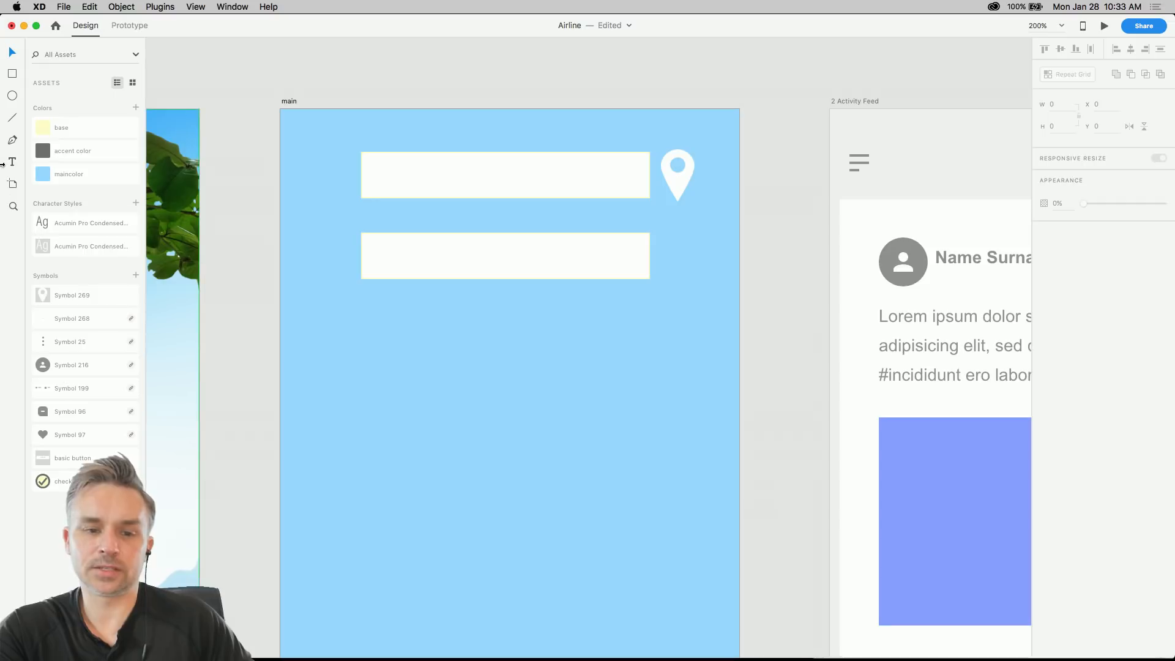
- Add a text label reading "From" beside the upper white rectangle
left_click(11, 163)
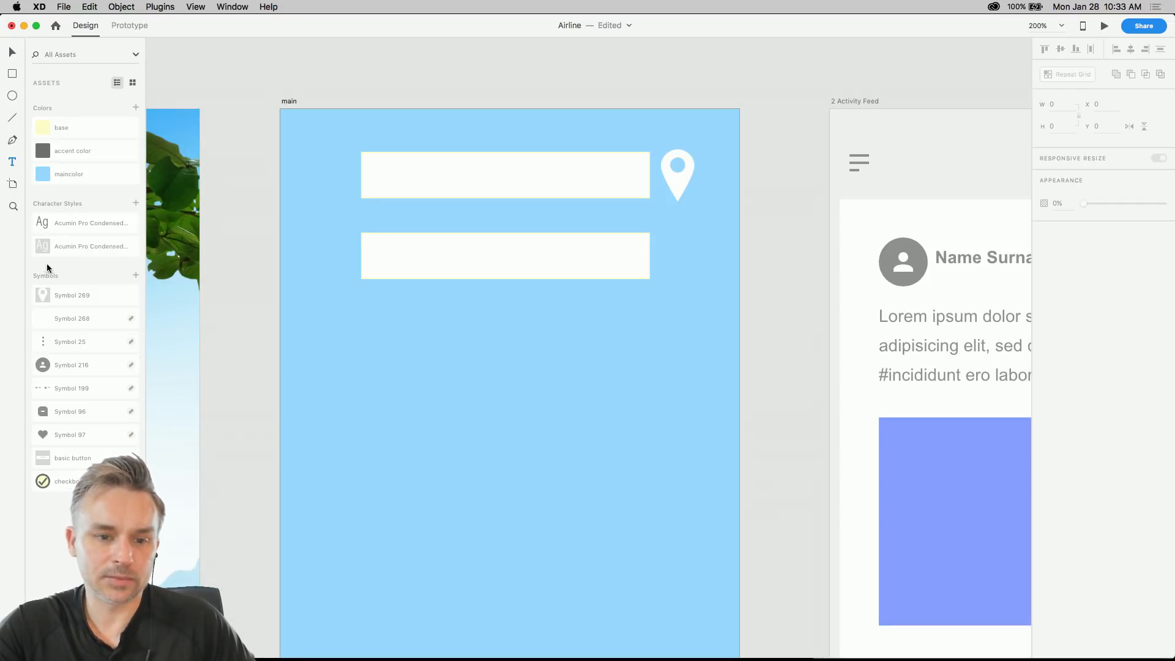
left_click(305, 184)
type("From")
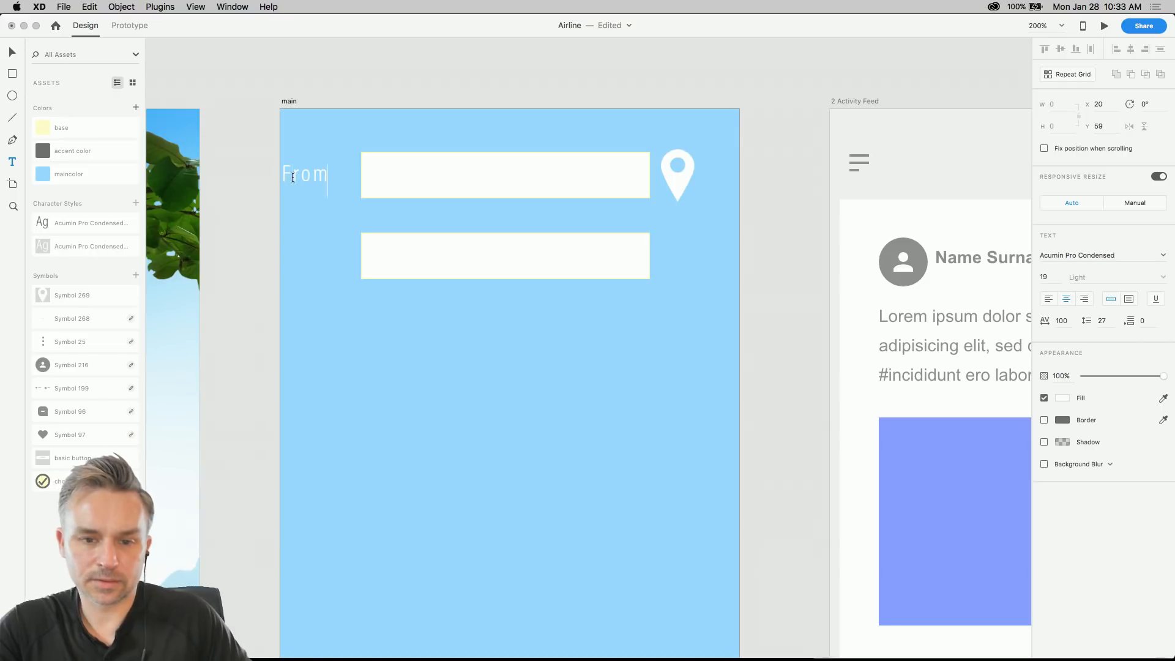
- Try both saved Acumin Pro Condensed character styles on the From label, ending on the second, lighter one
left_click(50, 239)
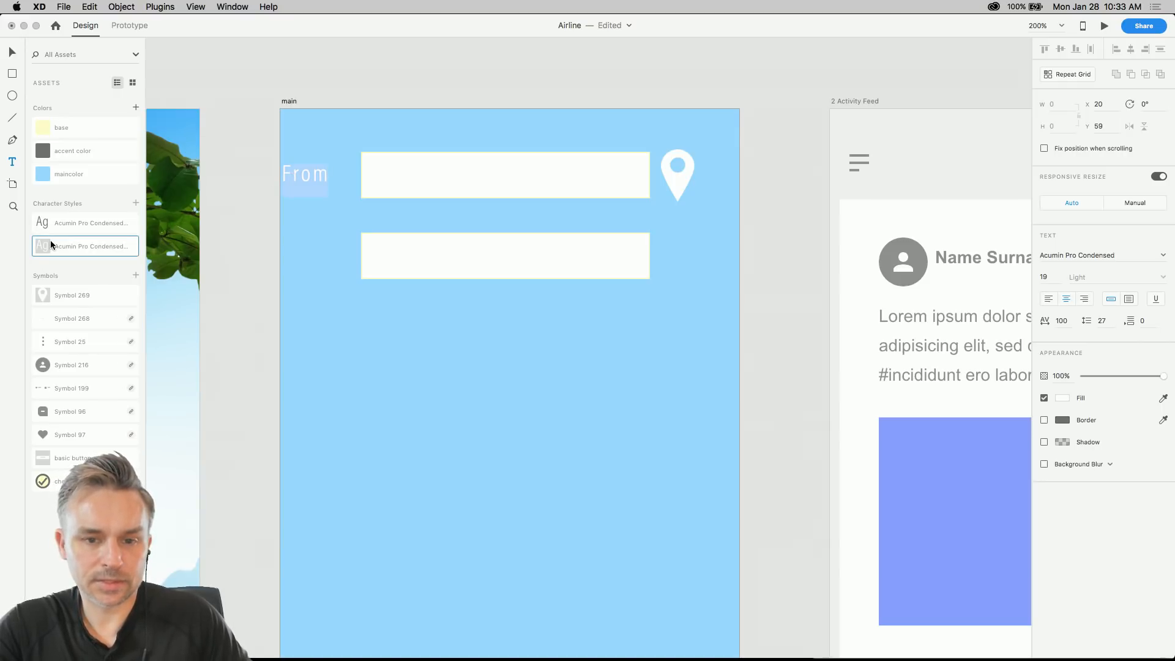
left_click(44, 224)
left_click(44, 246)
left_click(44, 224)
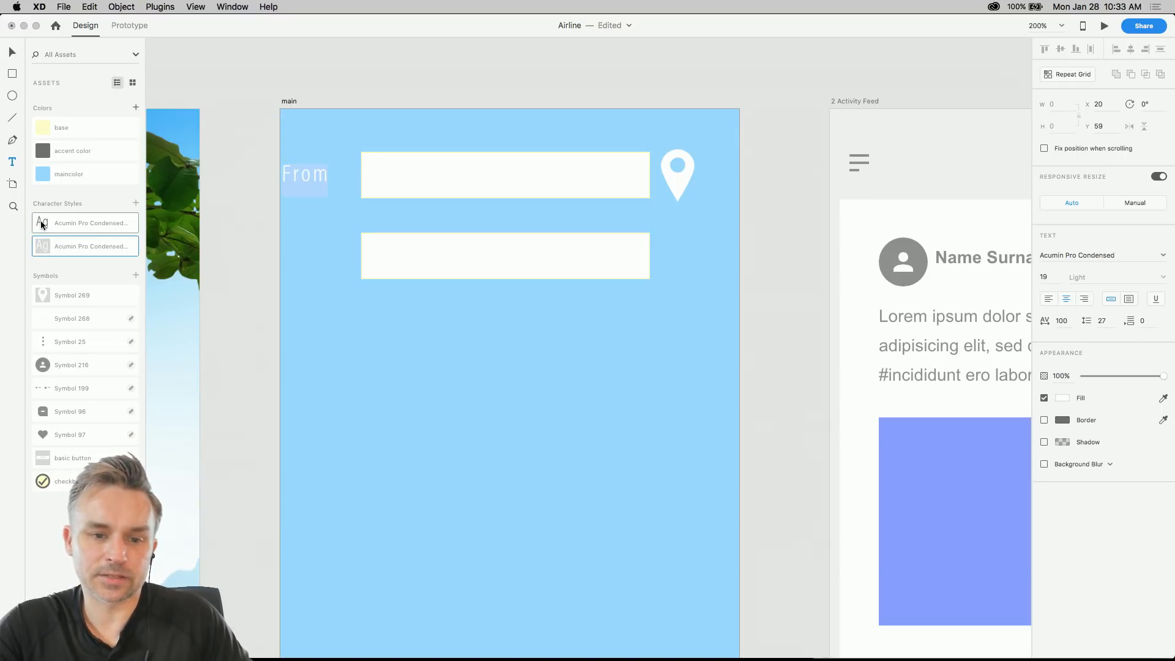
left_click(42, 249)
key("Escape")
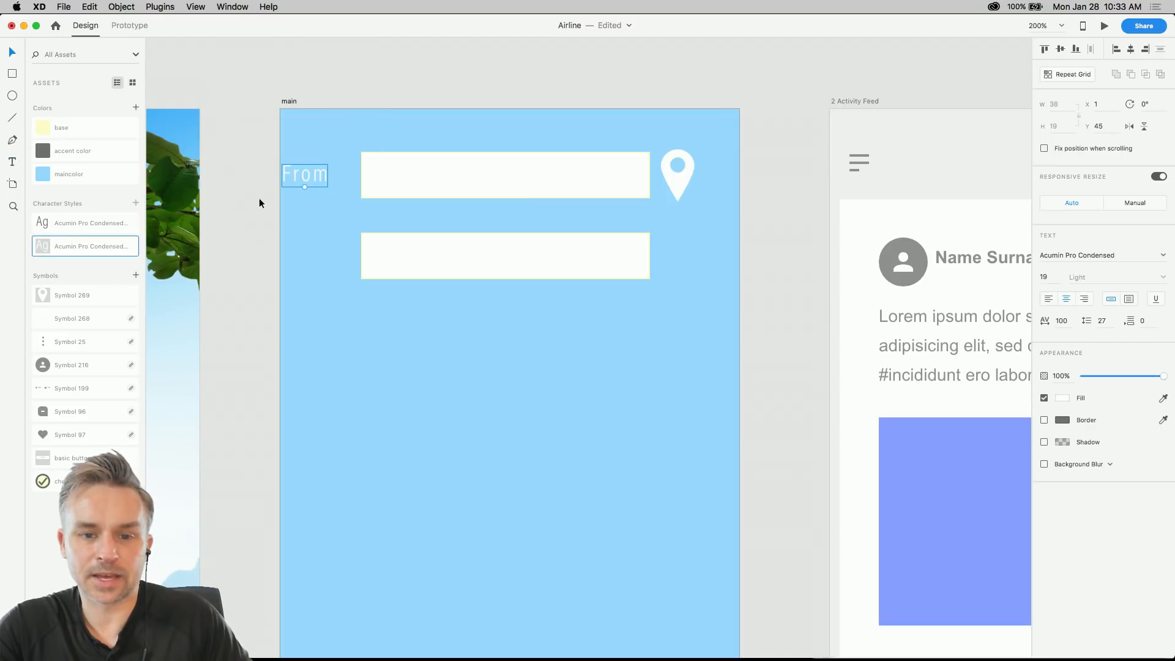
- Place a duplicate of the From label beside the lower rectangle and set both labels' fill to dark grey
left_click_drag(309, 178, 312, 251)
left_click(304, 180, "shift")
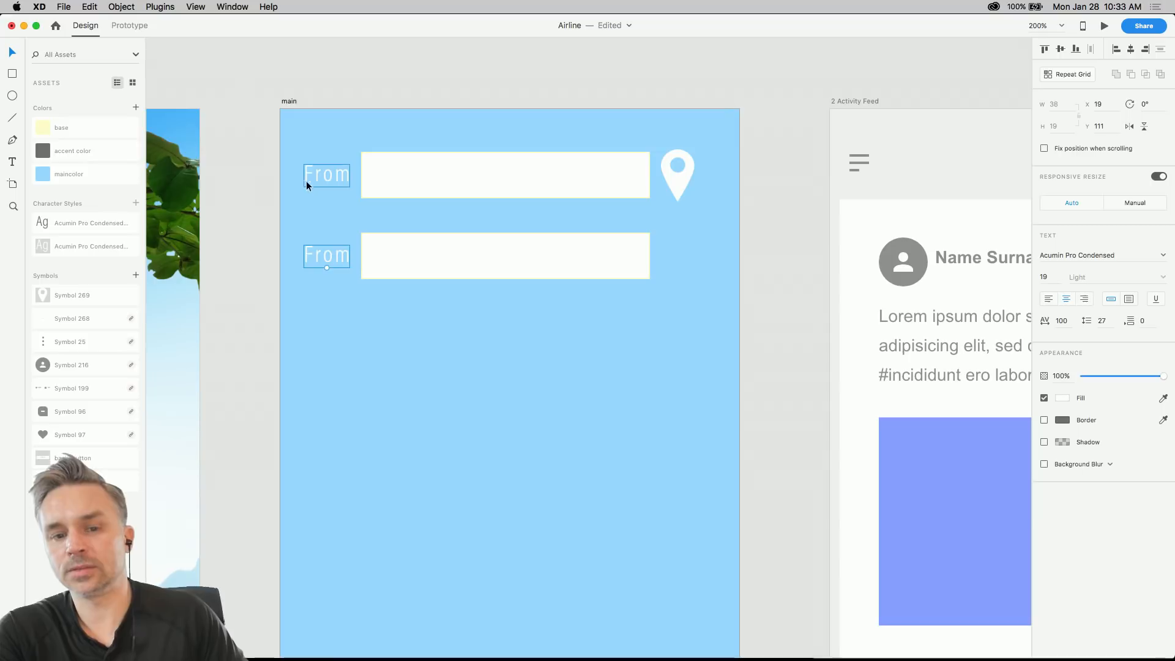
left_click(1062, 399)
mouse_move(947, 394)
left_mouse_down()
mouse_move(851, 485)
mouse_move(819, 372)
mouse_move(814, 393)
left_mouse_up()
left_click(340, 300)
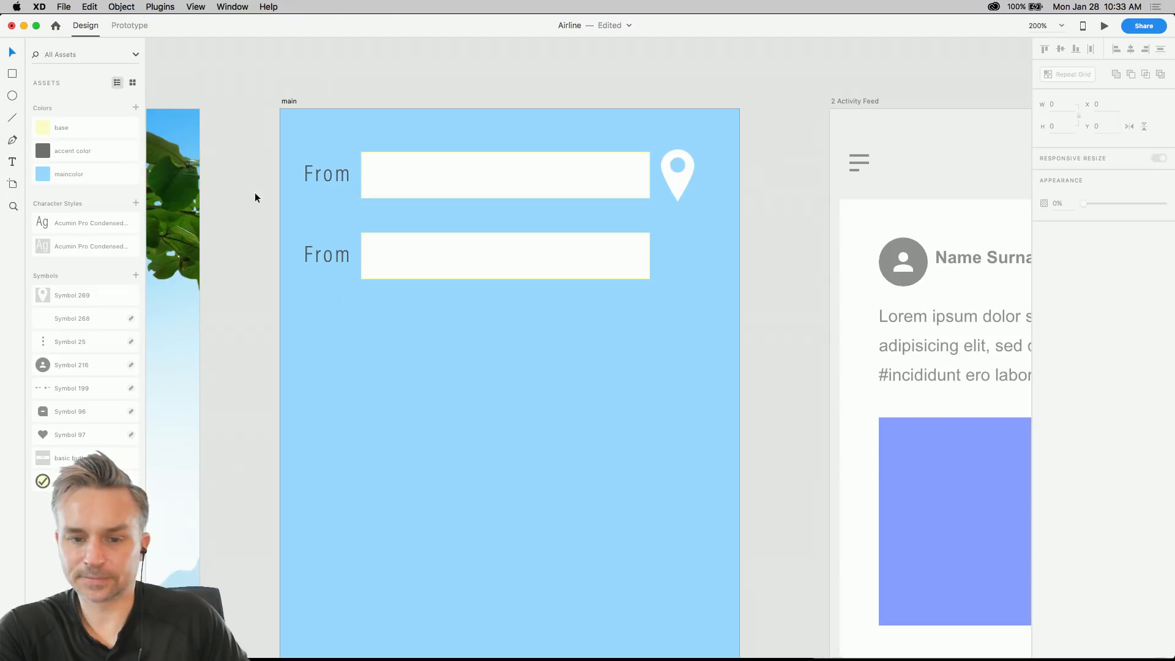
- Set the character spacing of both text labels to 0
left_click(320, 253, "shift")
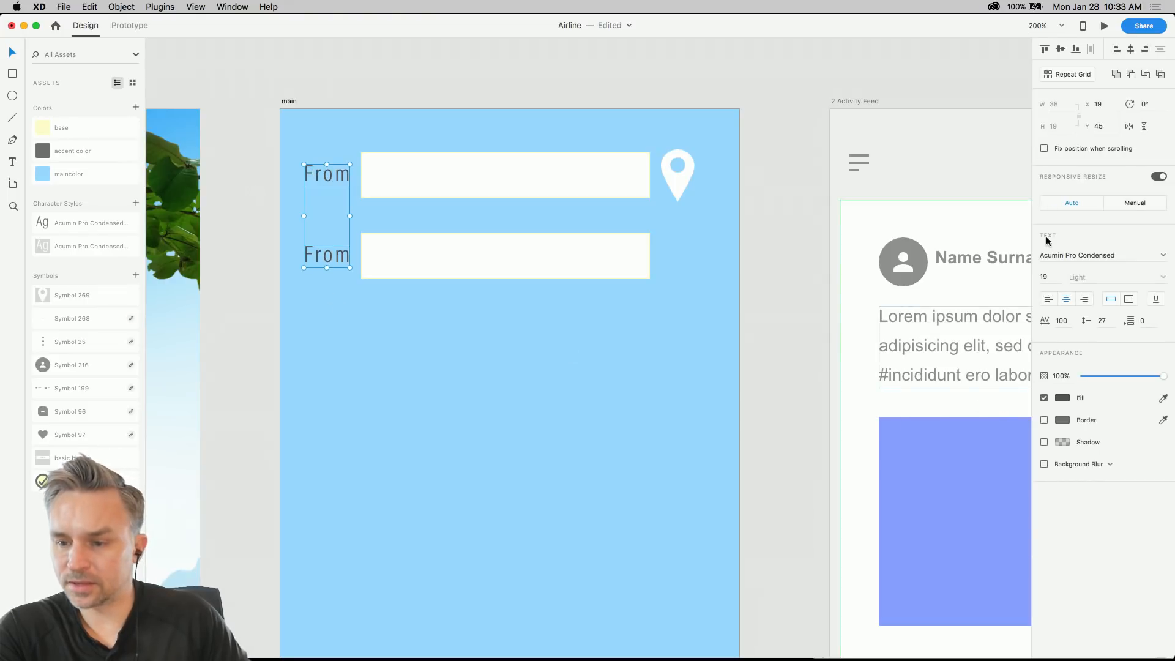
left_click(1062, 321)
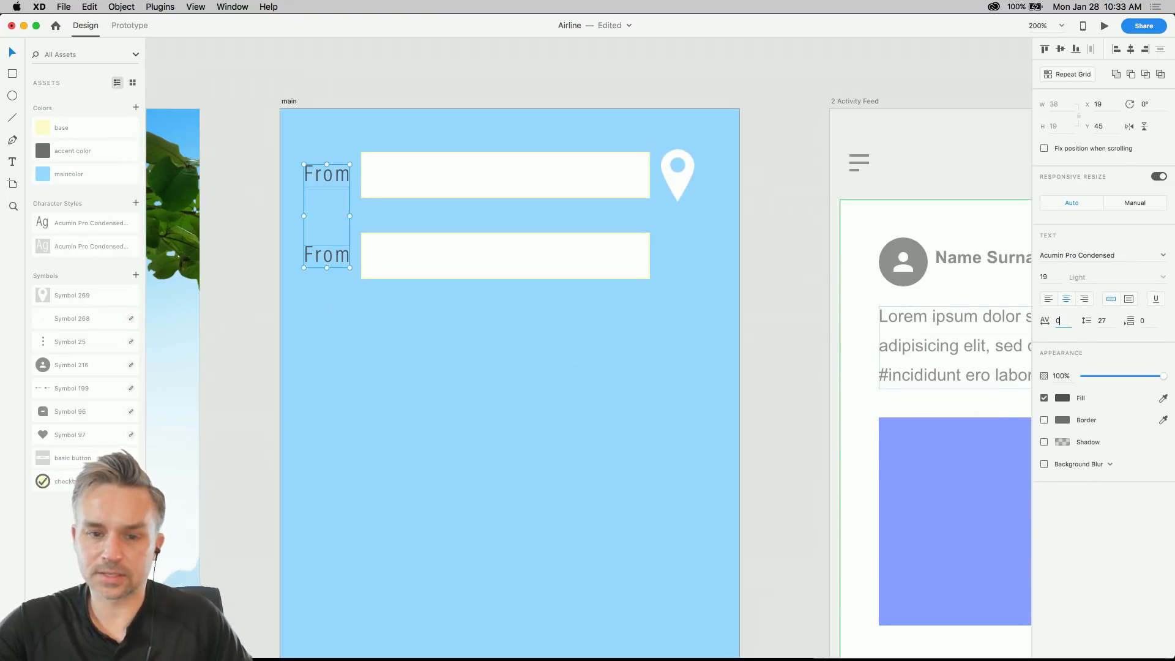
key("Return")
- Change the lower label's text to "to" and the upper label's text to lowercase "from"
double_click(328, 254)
type("to")
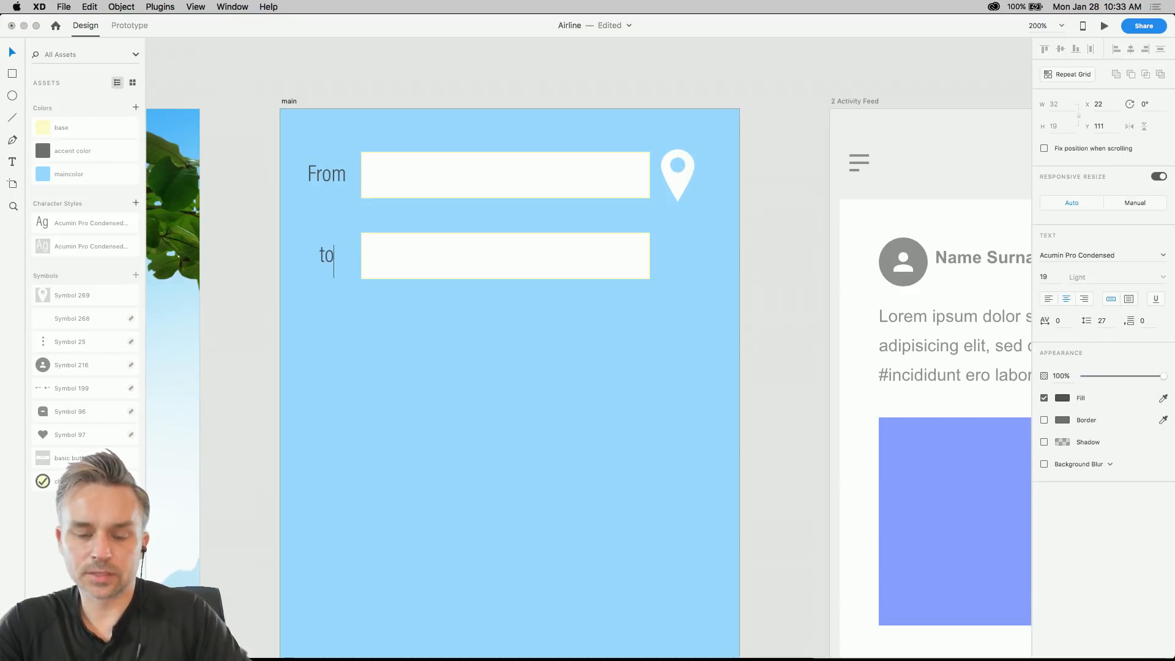
double_click(310, 174)
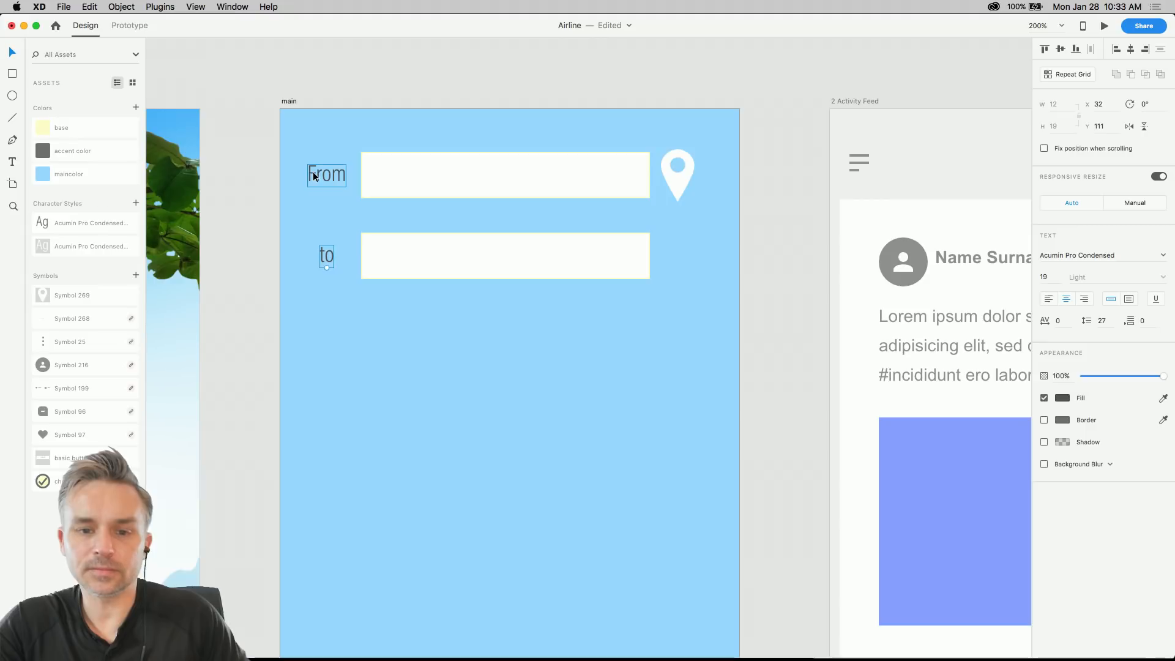
key("Delete")
type("f")
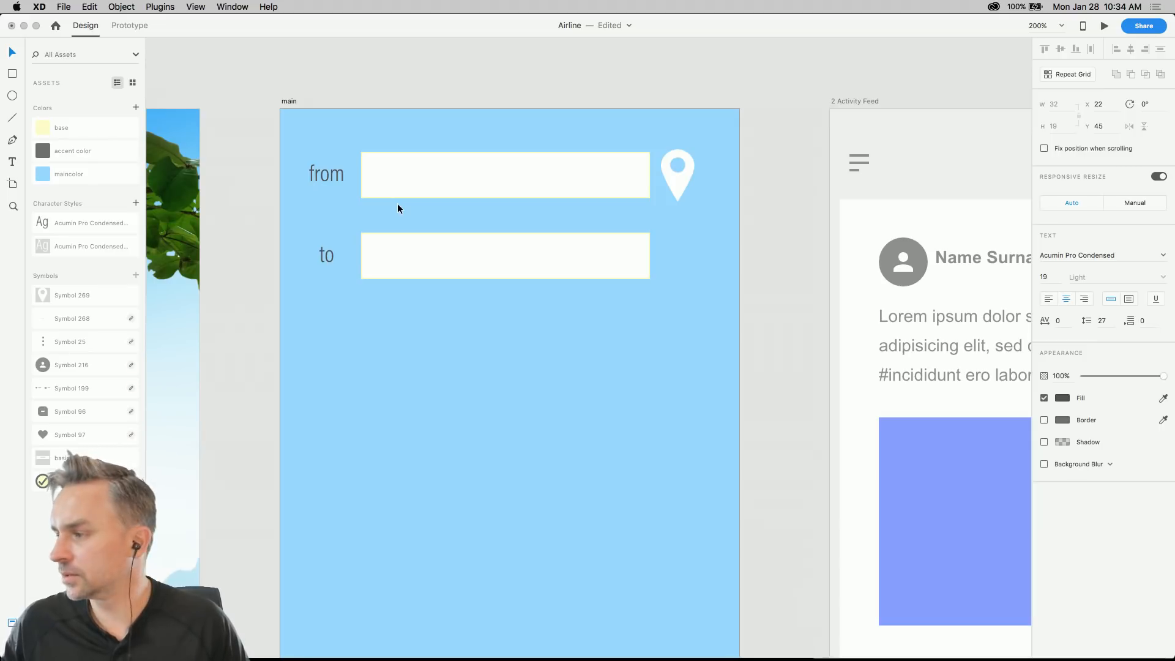
left_click(407, 75)
key("Escape")
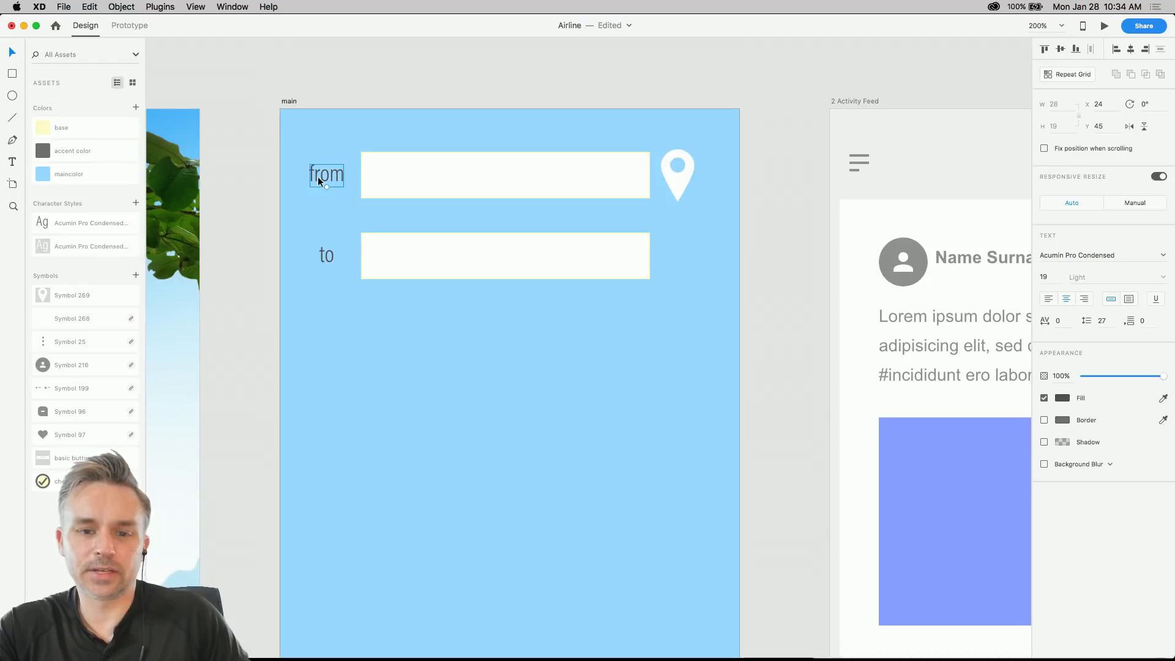
- Move the location pin away from the upper field to about X 323, Y 35
left_click(503, 365)
left_click(680, 187)
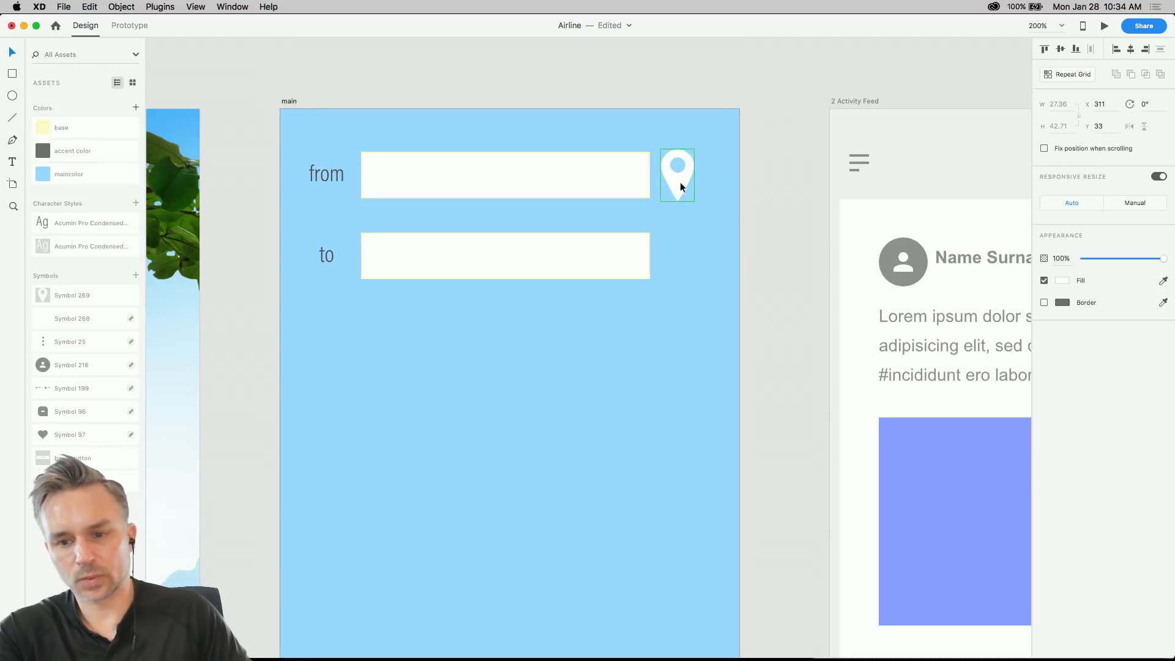
left_click_drag(678, 184, 693, 186)
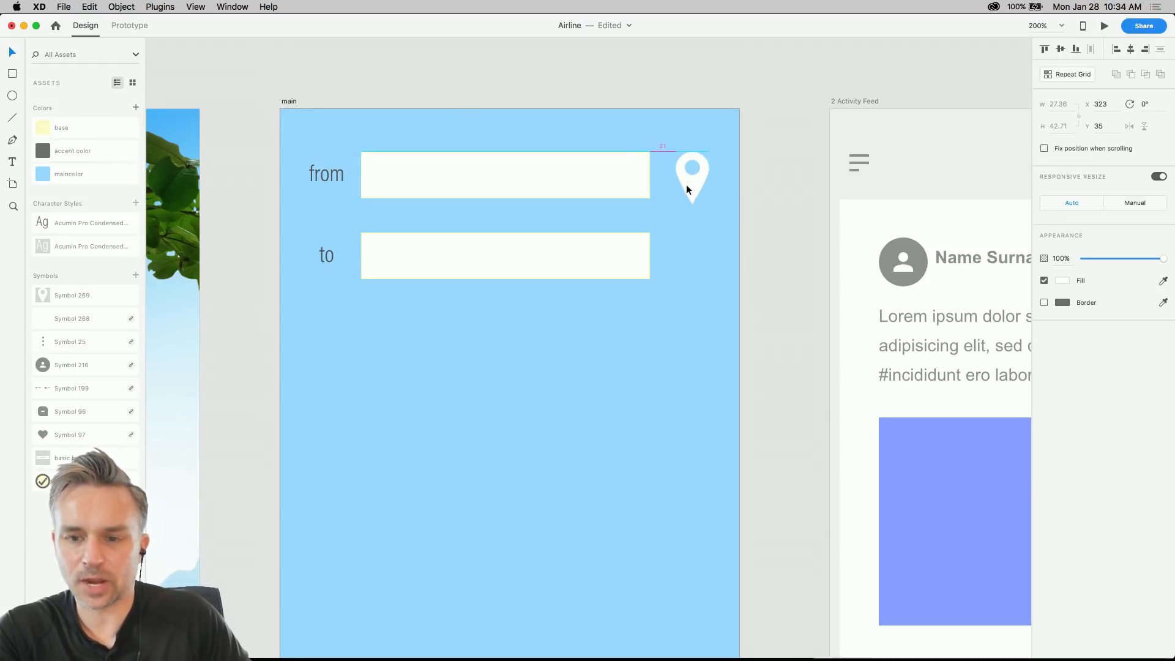
- Ungroup the location pin symbol and scale the pin down slightly beside the upper field
right_click(690, 187)
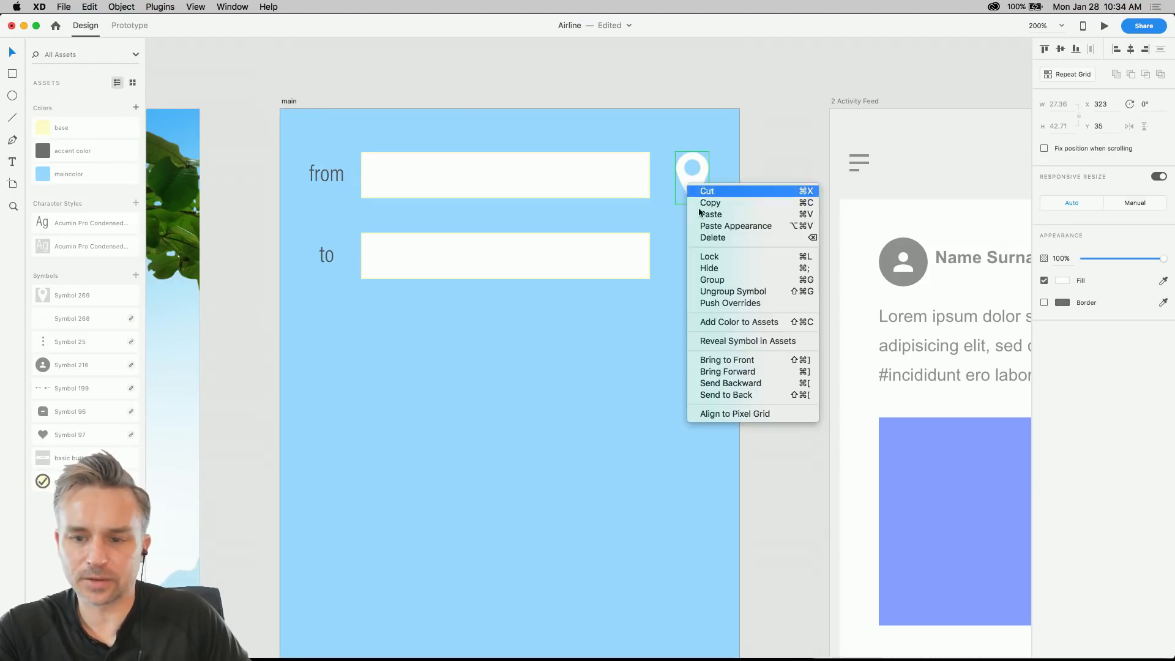
left_click(736, 292)
left_click_drag(709, 205, 671, 174)
left_click(645, 104)
- Move the "from" and "to" labels inside the left ends of their white fields
left_click(390, 160)
left_click(307, 115)
left_click(310, 174)
left_click_drag(318, 174, 403, 178)
left_click_drag(320, 256, 374, 256)
left_click(311, 186)
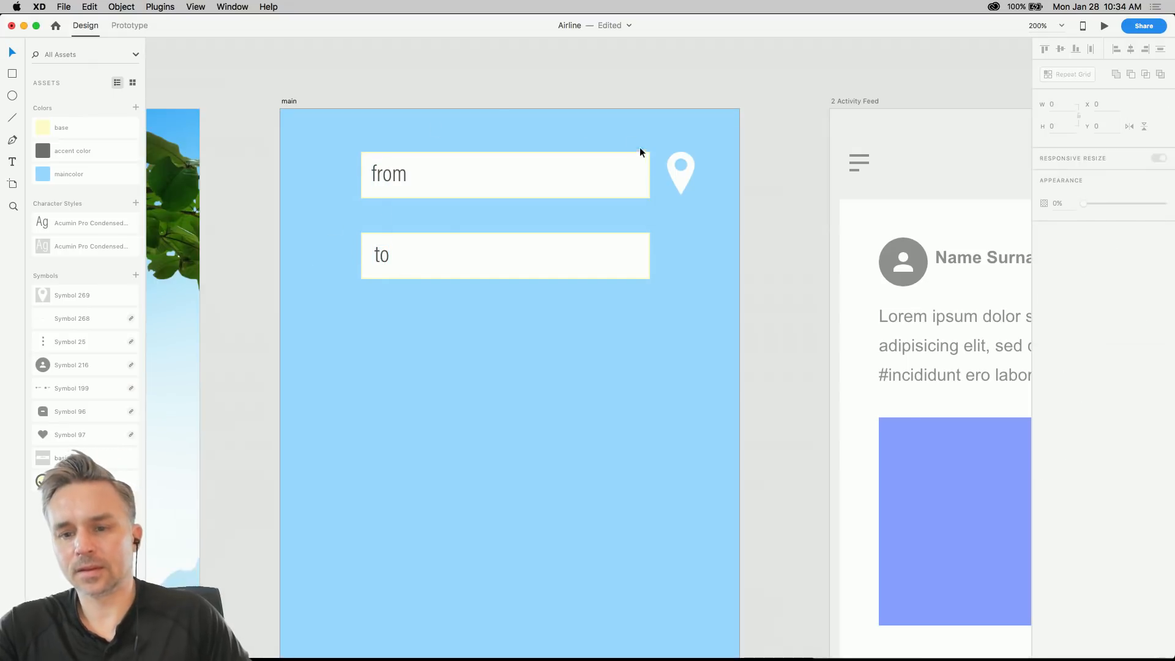
- Set the fill of the "from" and "to" labels to a lighter grey so they look like placeholders
left_click(389, 174)
left_click(379, 254, "shift")
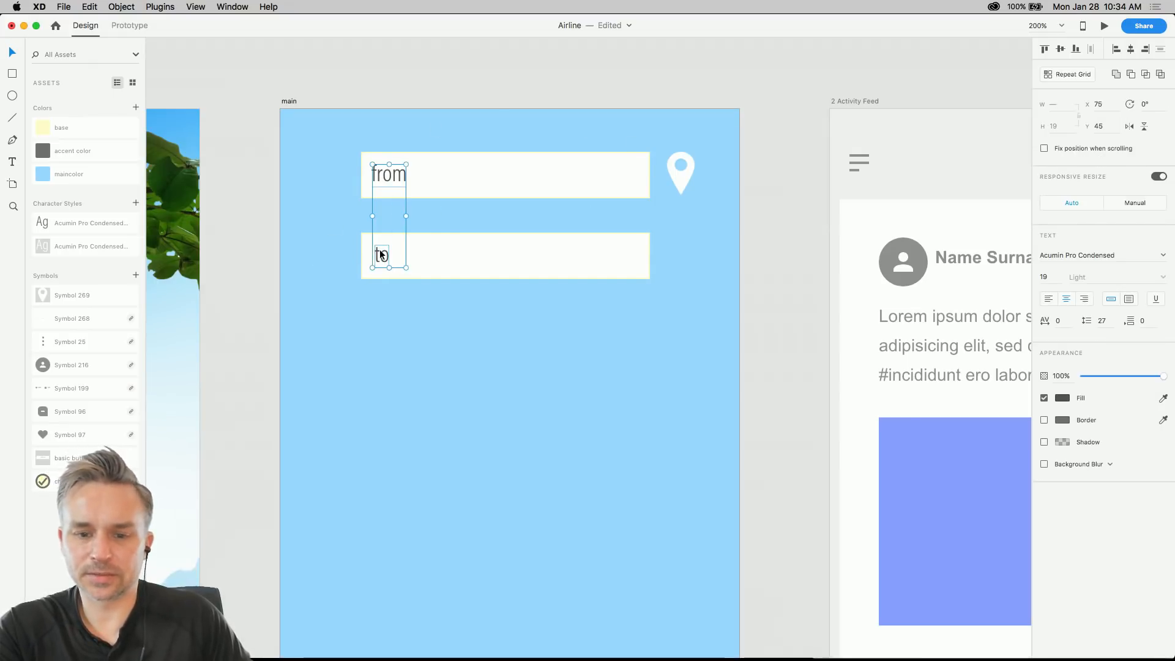
left_click(1062, 399)
left_click(951, 380)
left_click(492, 336)
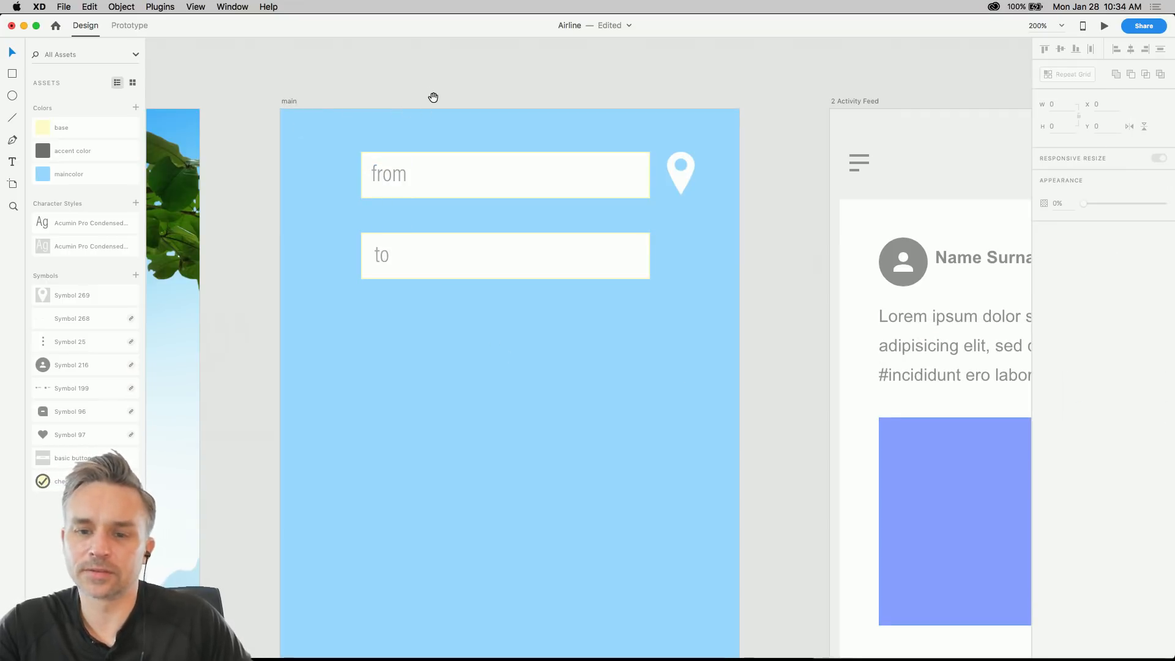
- Switch to Illustrator and start a new document
left_click_drag(433, 98, 405, 98)
mouse_move(361, 649)
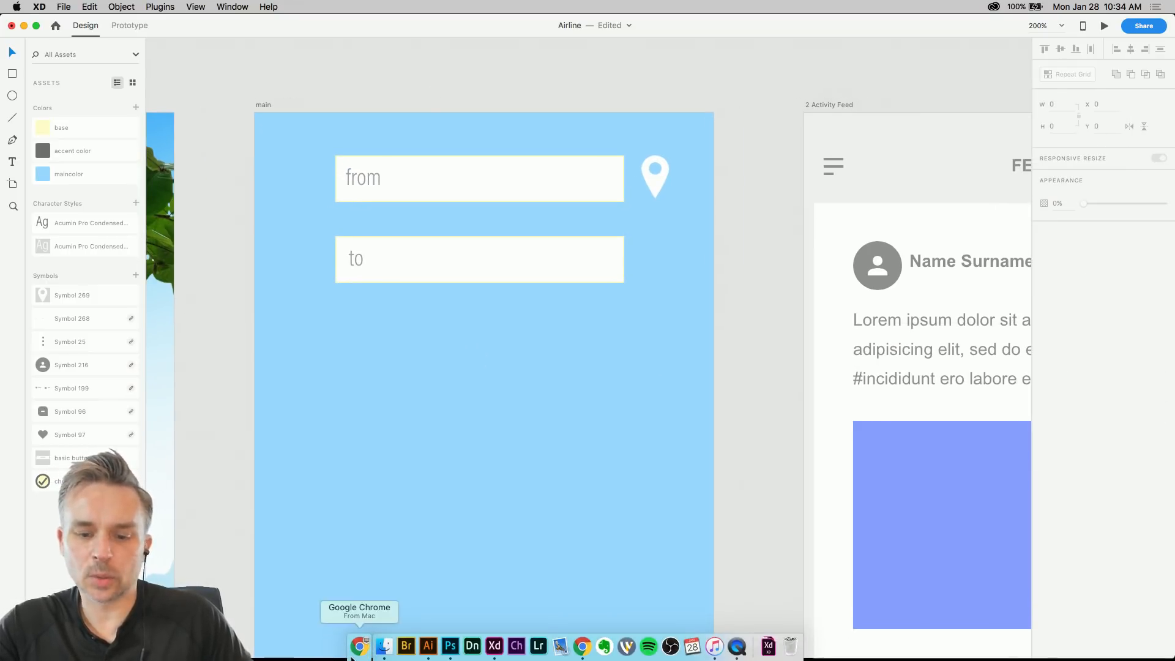
left_click(429, 647)
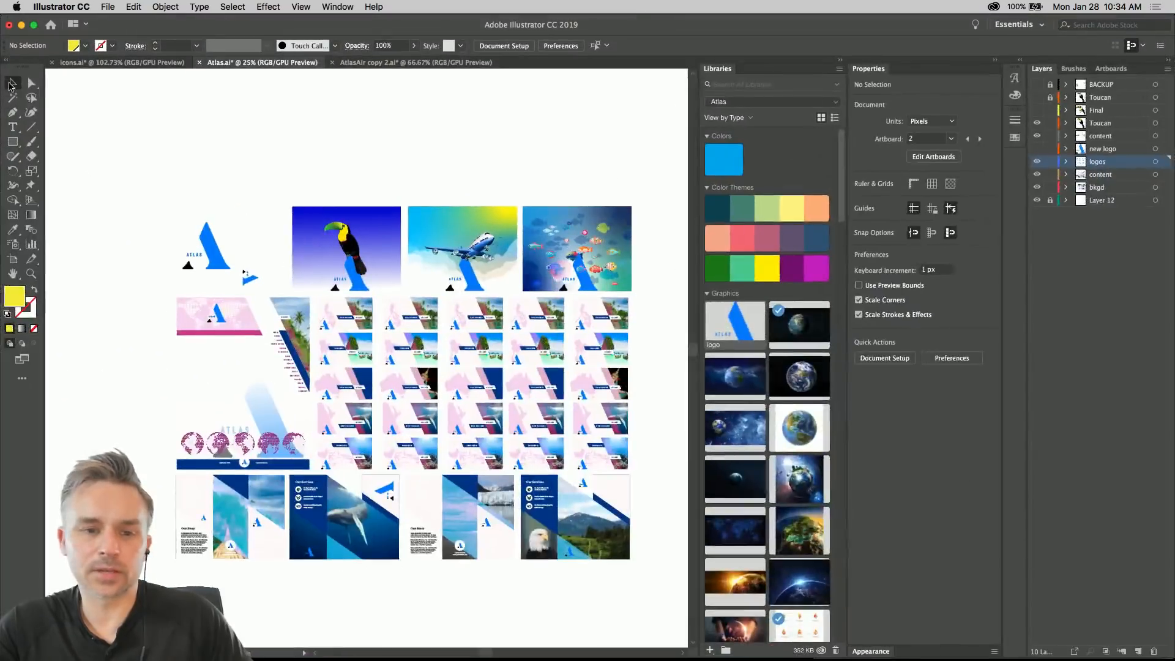
left_click(108, 7)
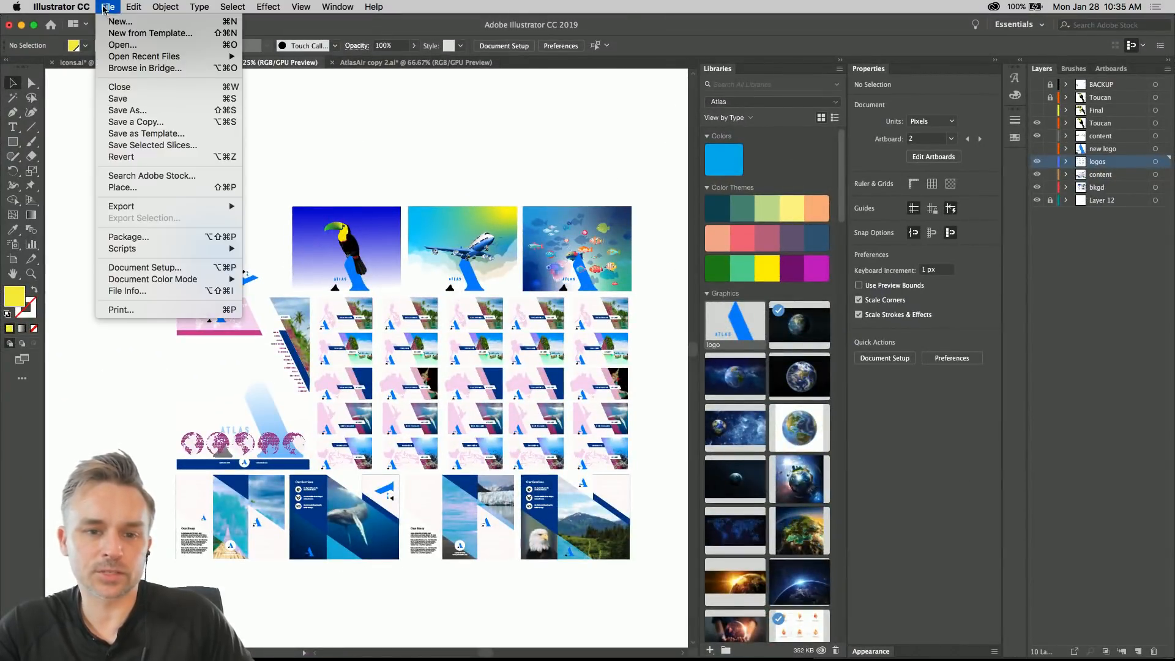
left_click(107, 21)
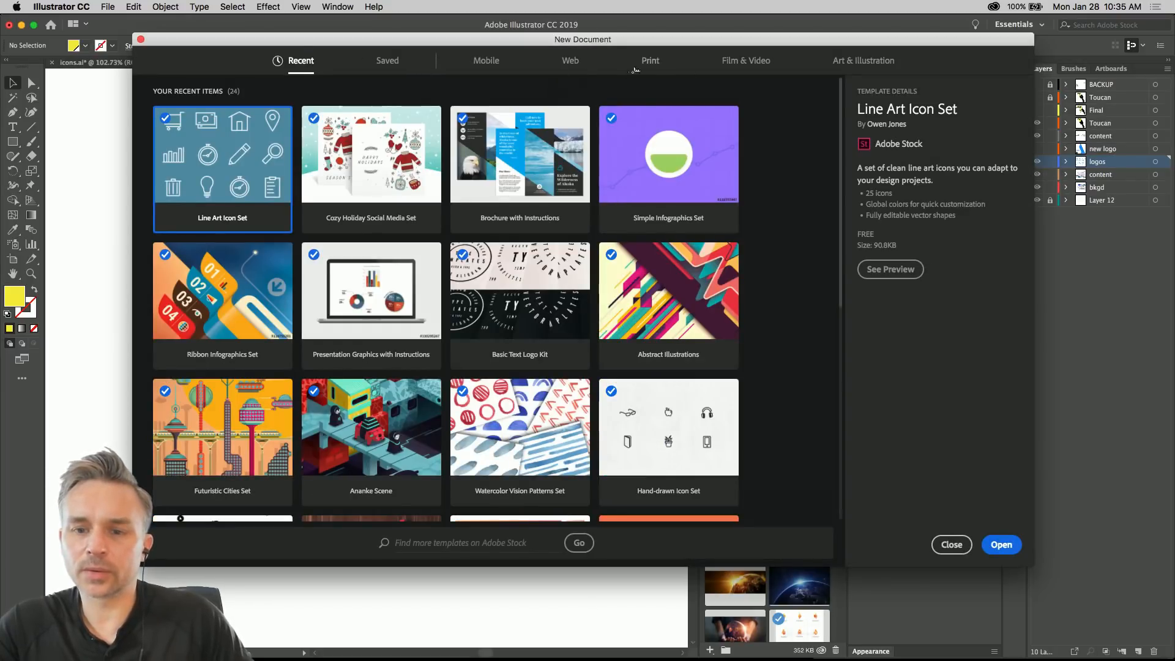
- Browse the Mobile and Web document templates for suitable icon sets
left_click(491, 62)
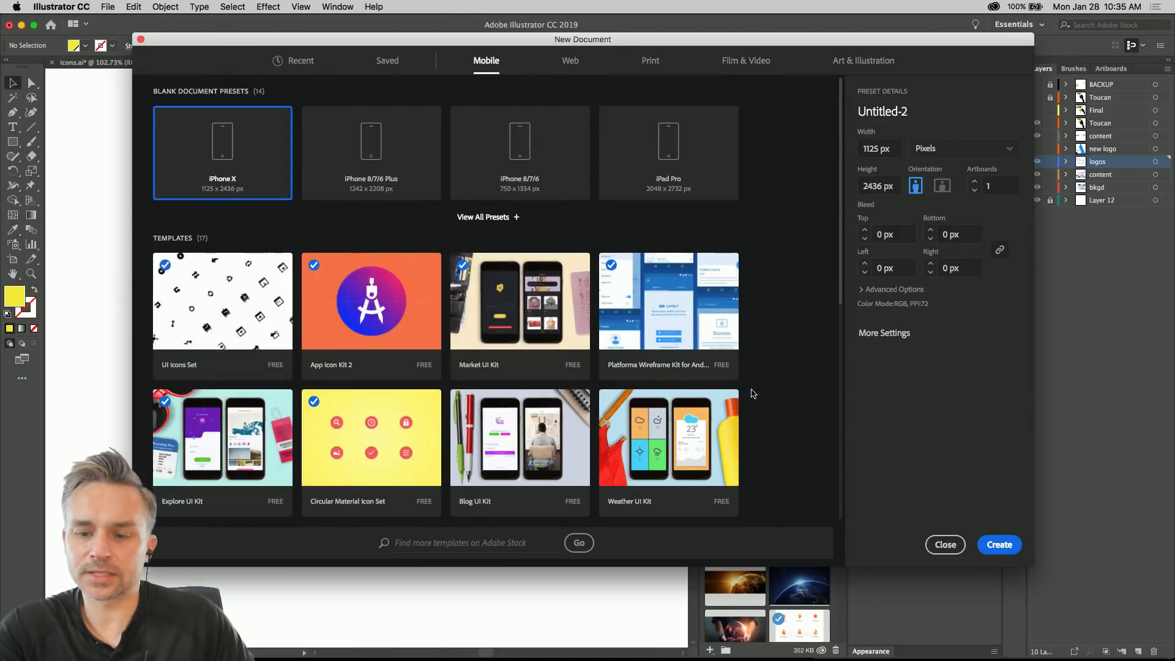
left_click_drag(840, 288, 859, 563)
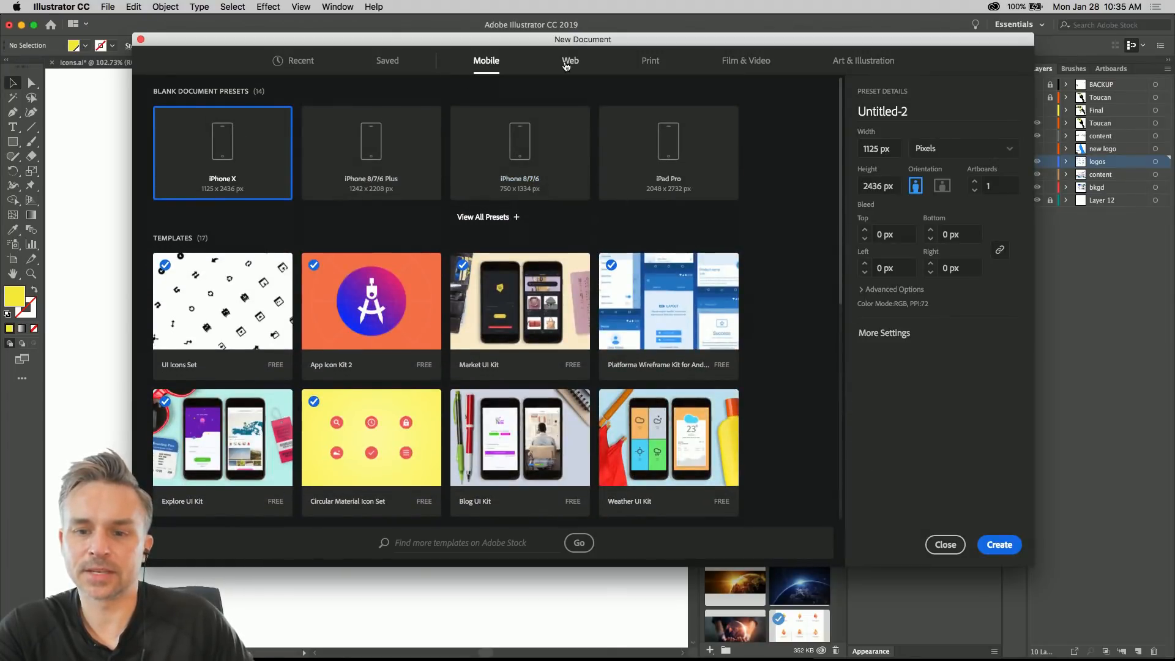
left_click(569, 61)
scroll(495, 341, "down", 5)
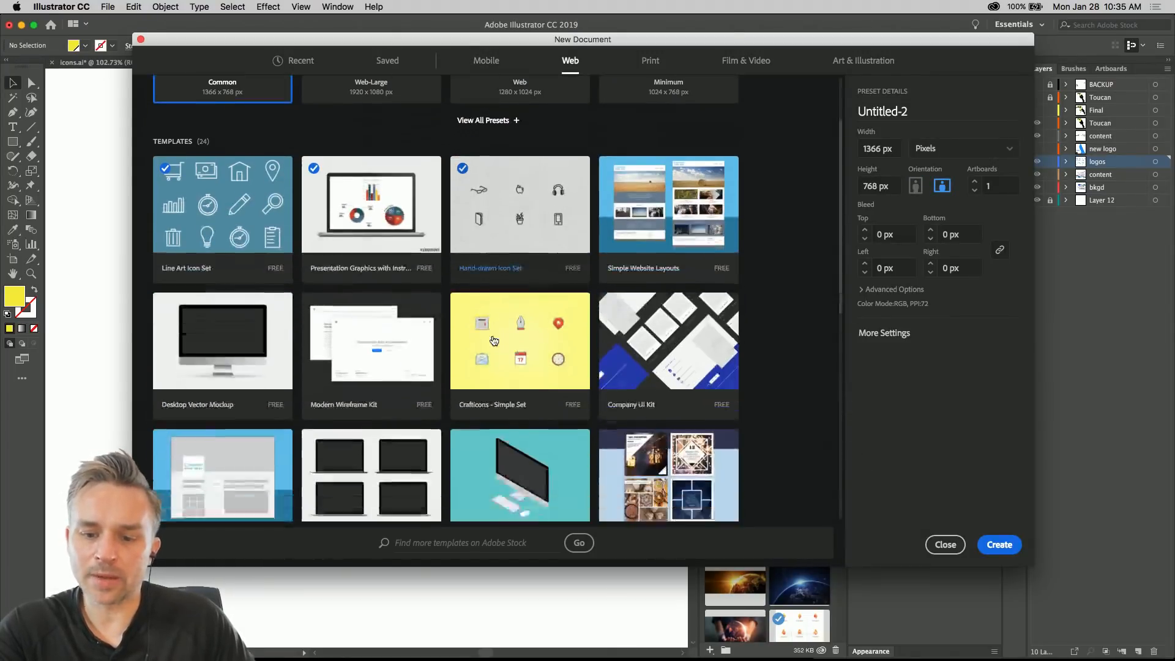
scroll(429, 245, "up", 5)
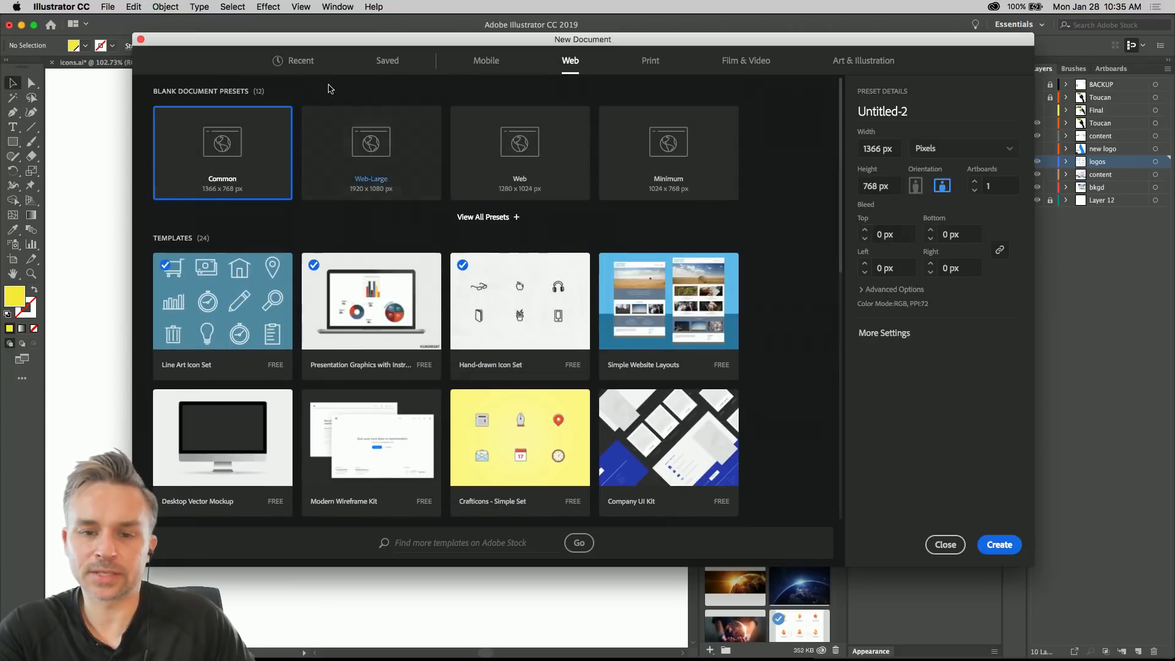
left_click(486, 60)
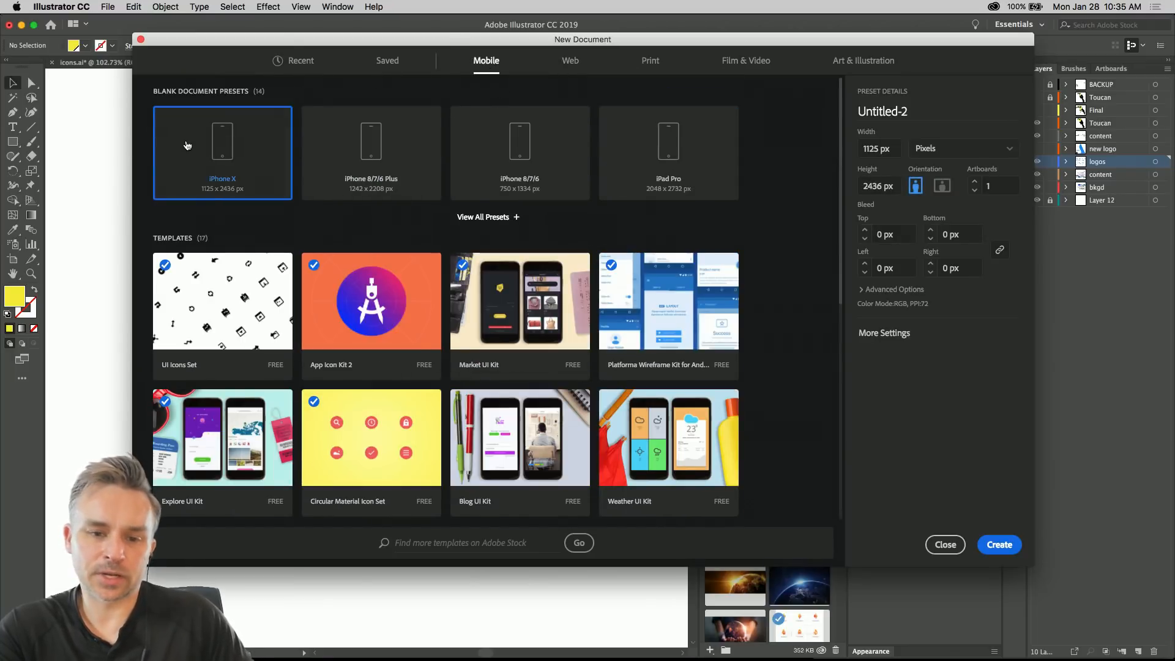
double_click(257, 105)
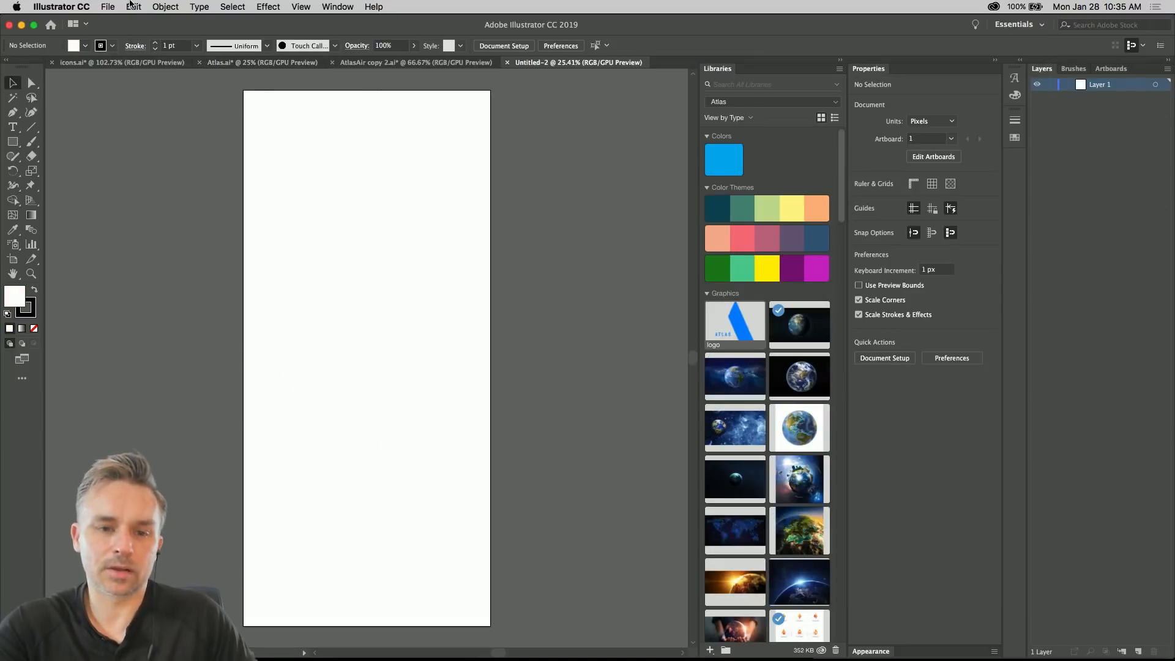
key("super+w")
- Create a new document from the UI Icons Set mobile template
left_click(107, 8)
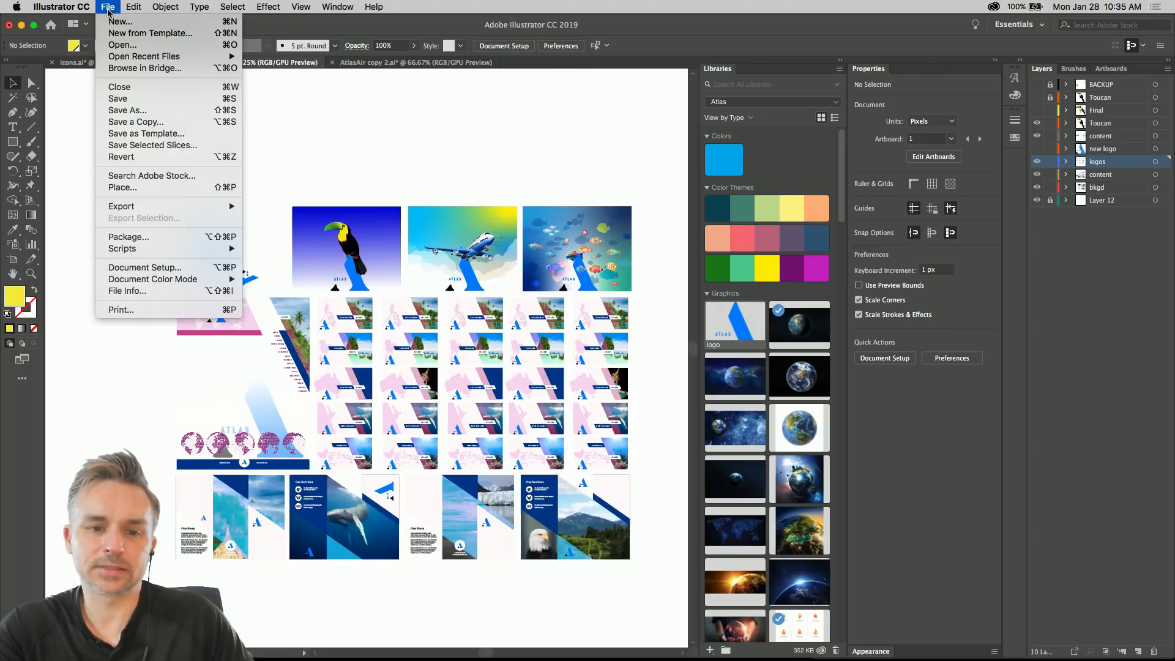
left_click(119, 21)
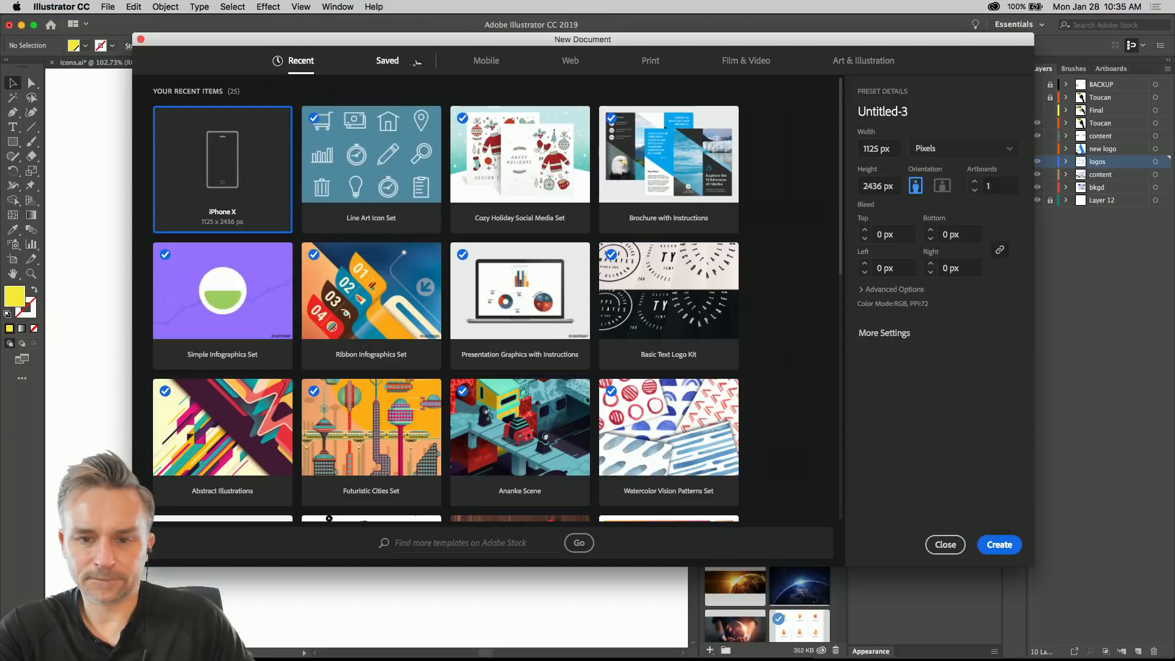
left_click(486, 61)
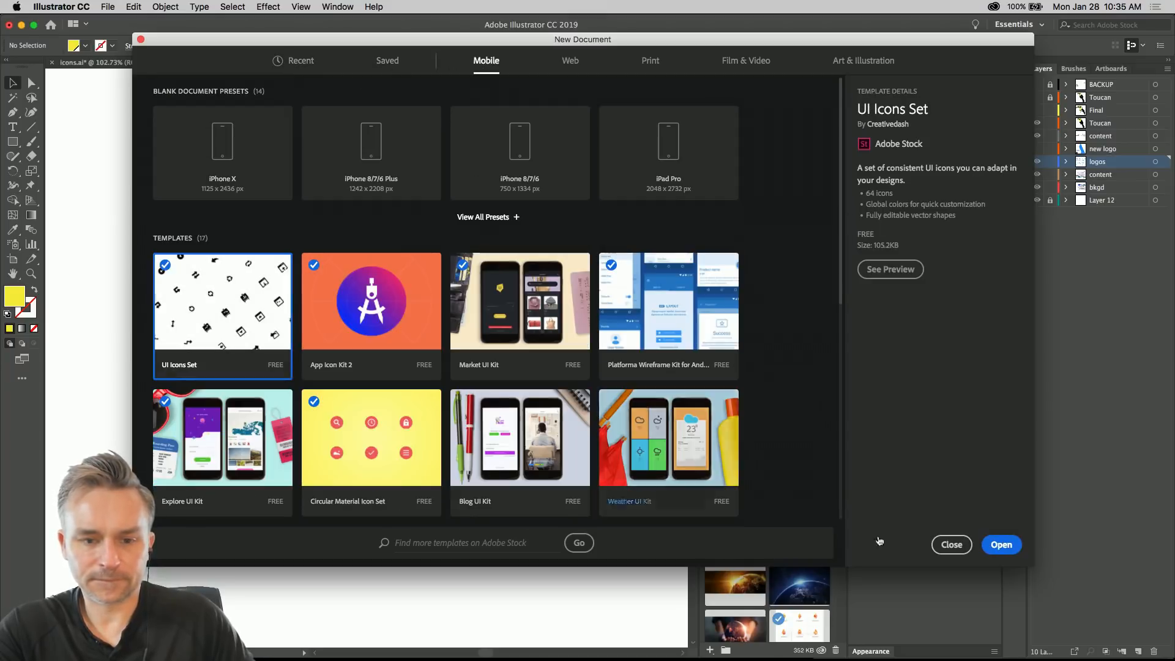
left_click(1003, 544)
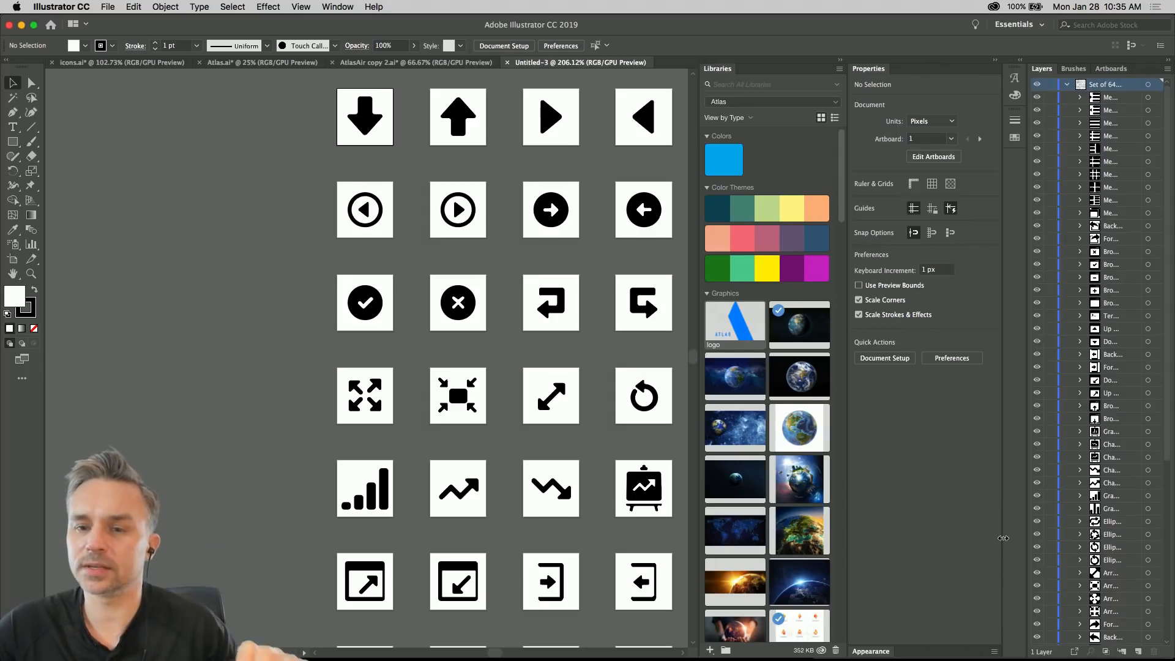
- Copy the right-pointing triangle icon from the Illustrator icon set and paste it into the XD airline design, placing it beside the main artboard
scroll(193, 244, "right", 8)
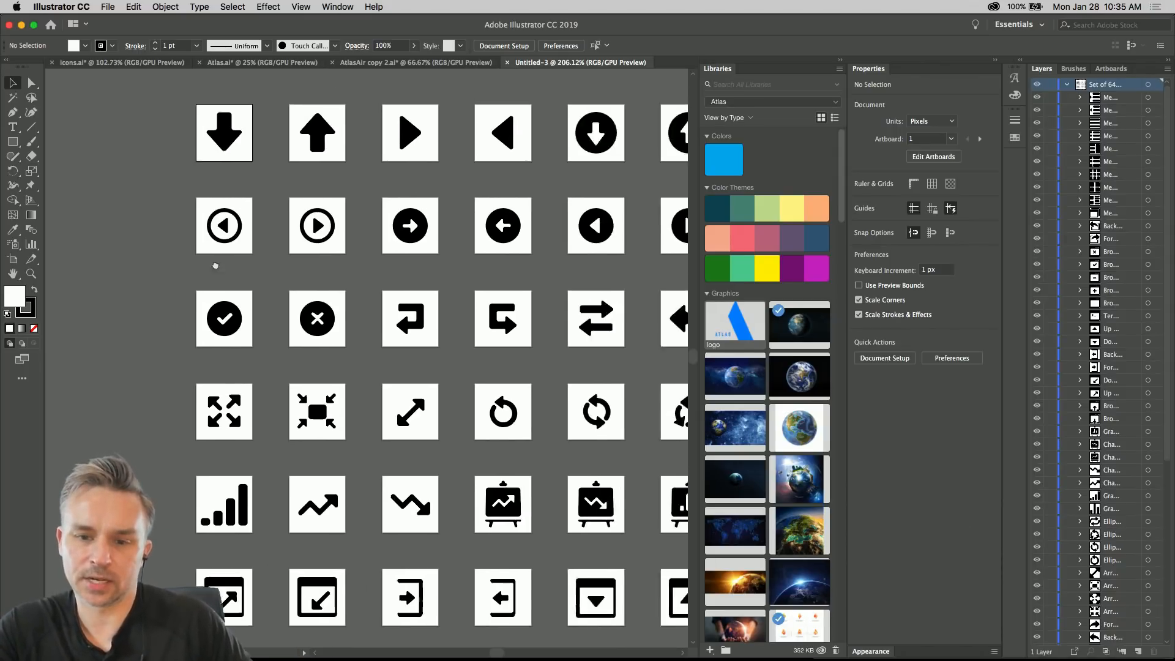
left_click(116, 6)
mouse_move(67, 6)
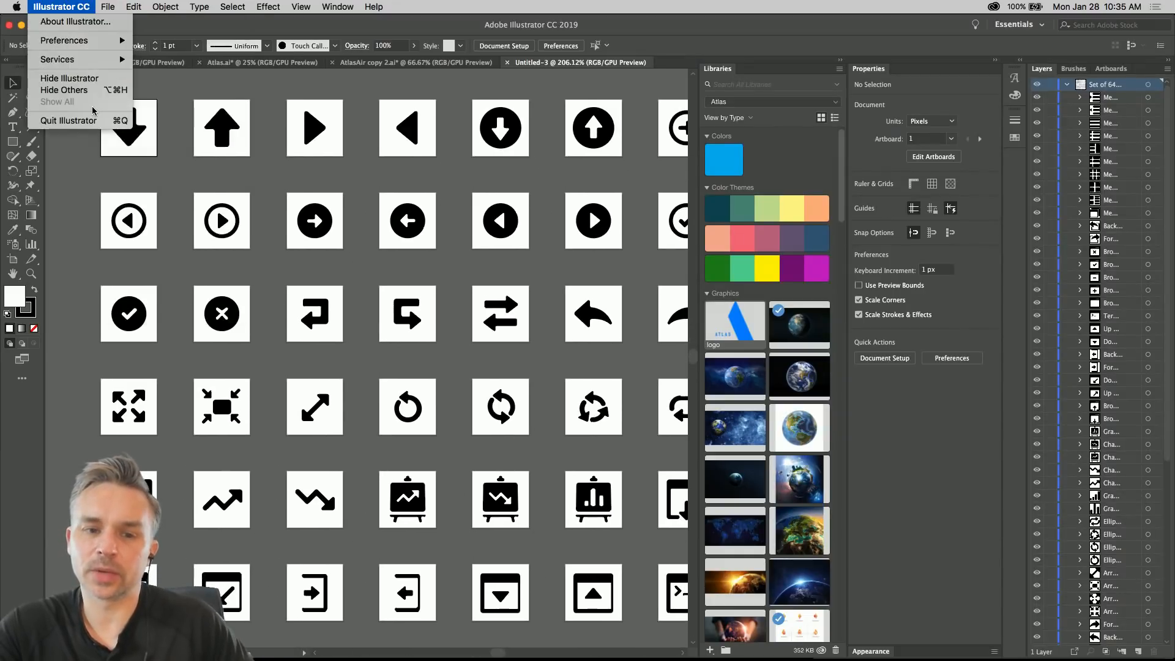
left_click(344, 194)
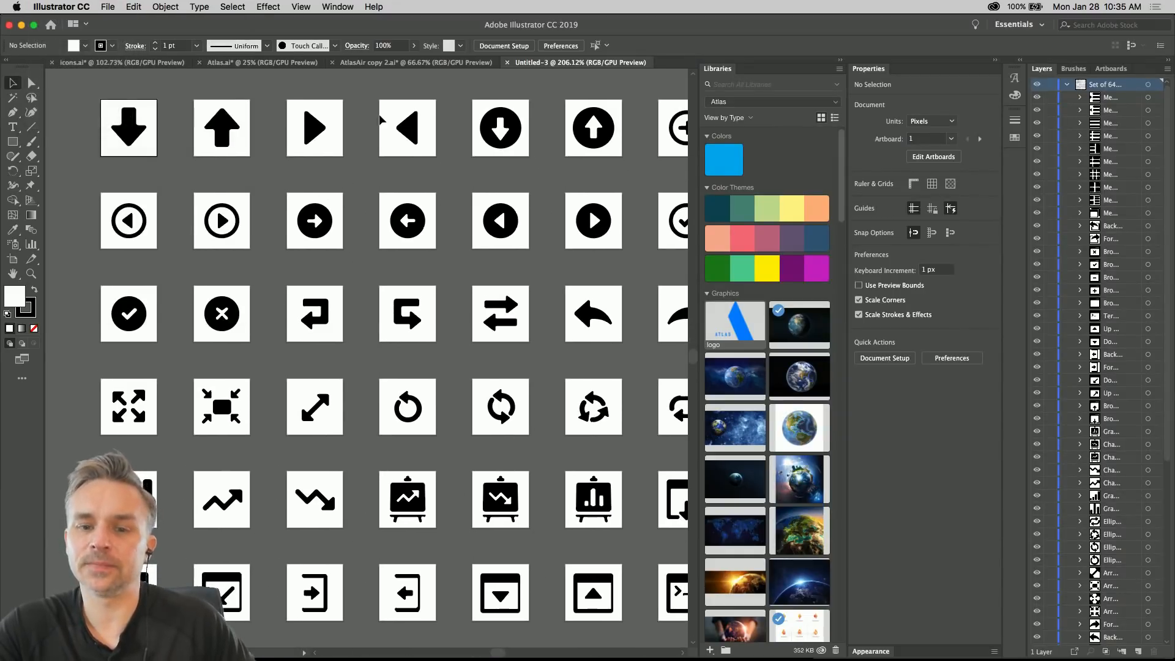
left_click(338, 154)
left_click(22, 29)
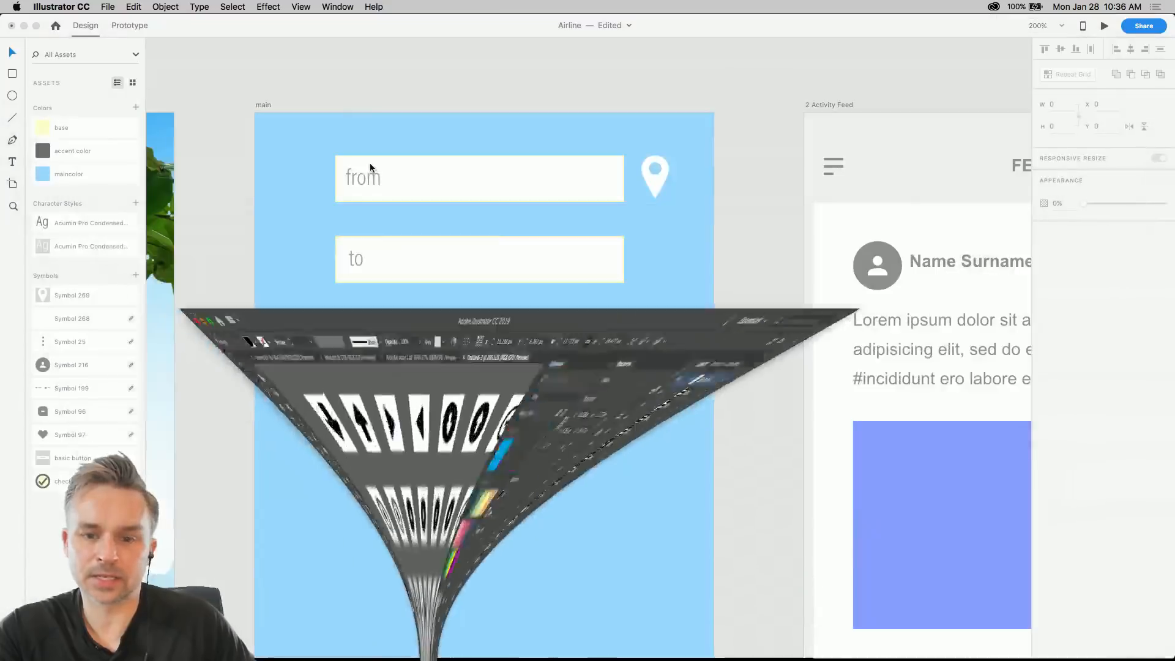
left_click(332, 127)
key("super+v")
left_click_drag(587, 347, 769, 306)
left_click(541, 394)
- Replace the "from" placeholder text on the main artboard with "DEN (Denver International Airport)"
left_click(364, 180)
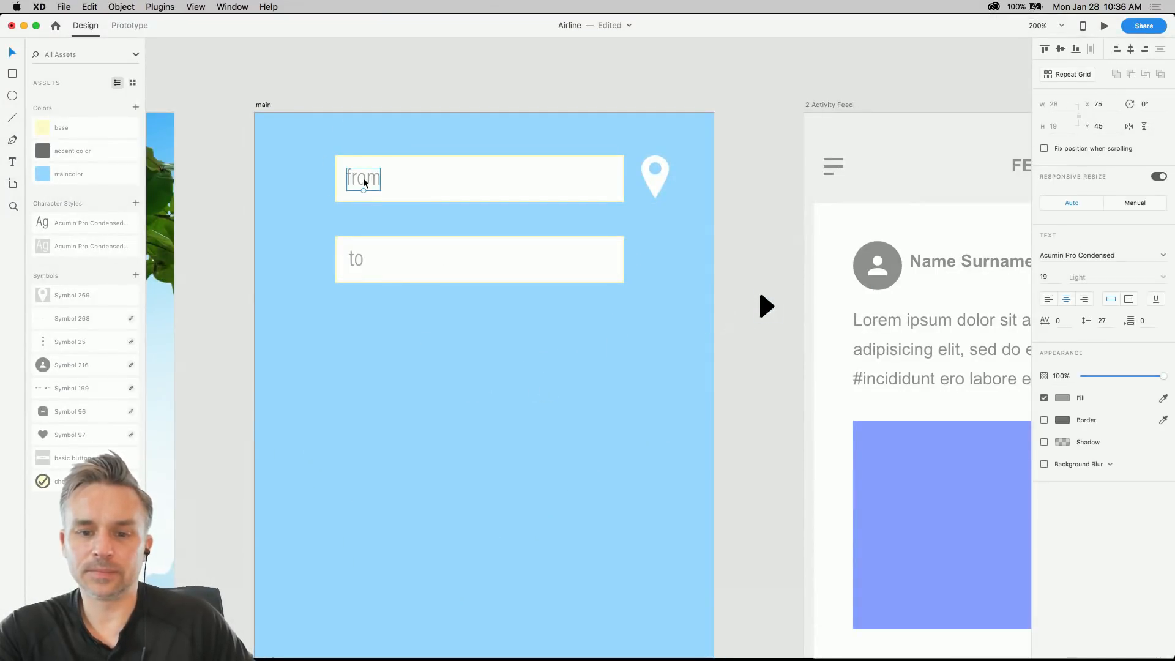
double_click(364, 180)
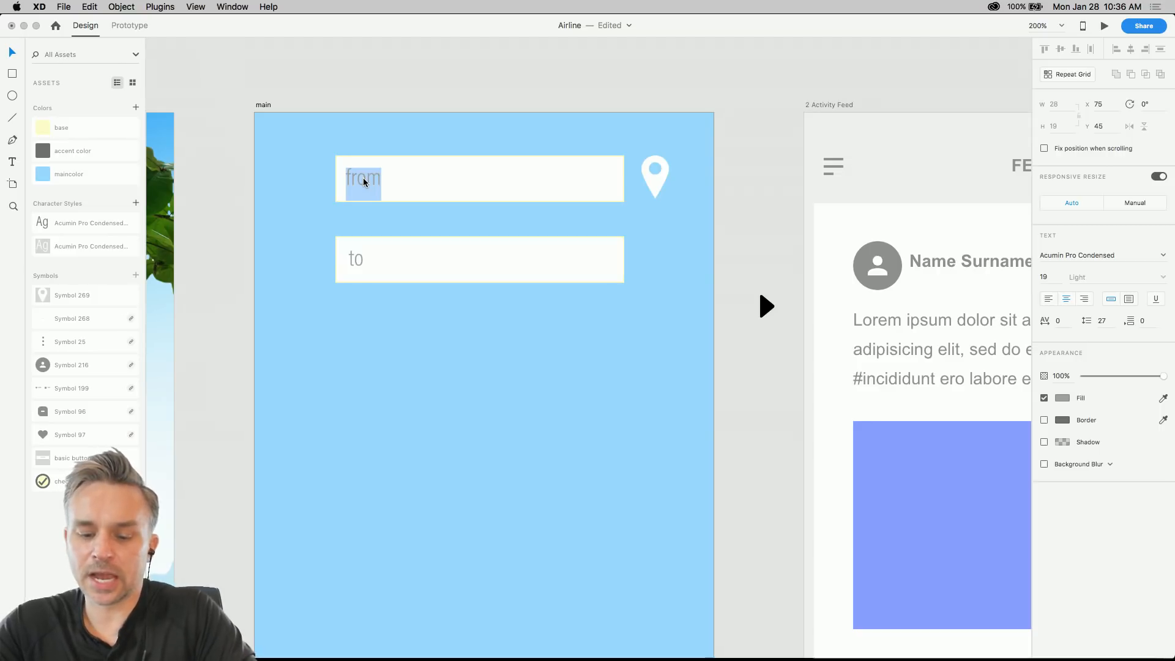
type("DEN")
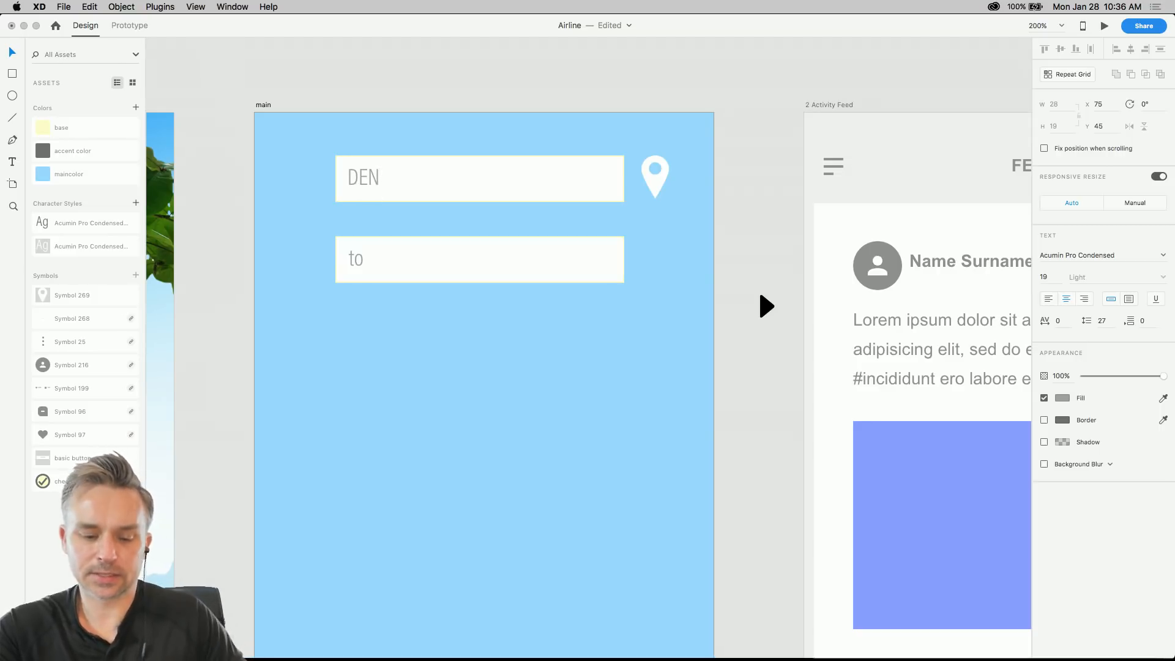
key("super+a")
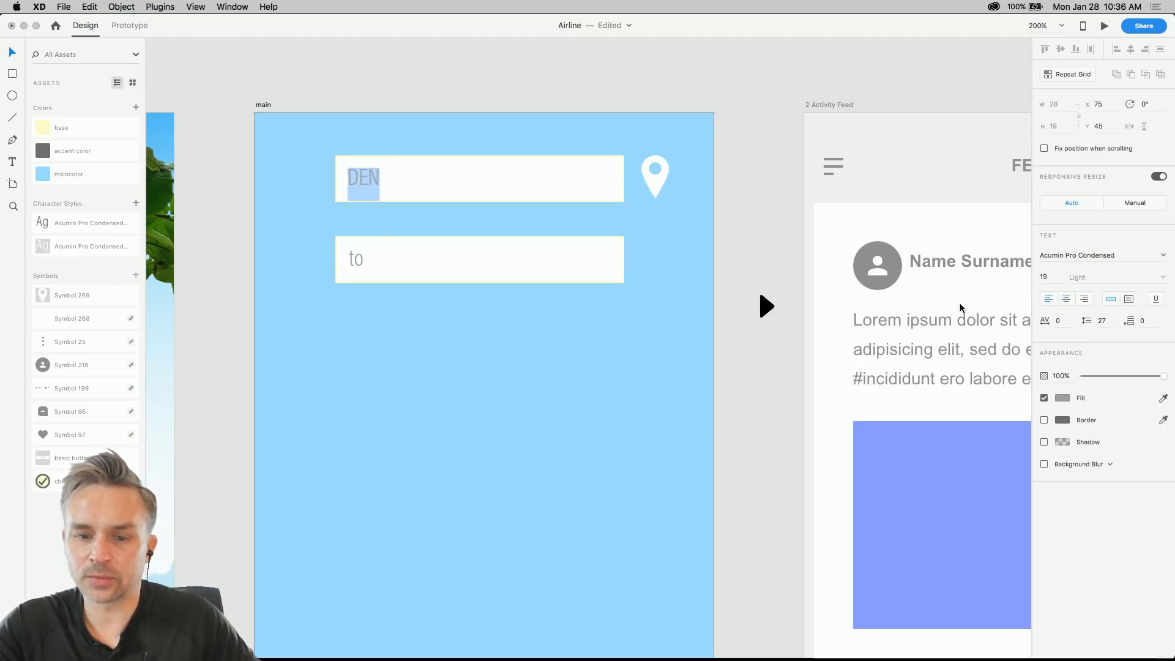
left_click(367, 181)
key("super+a")
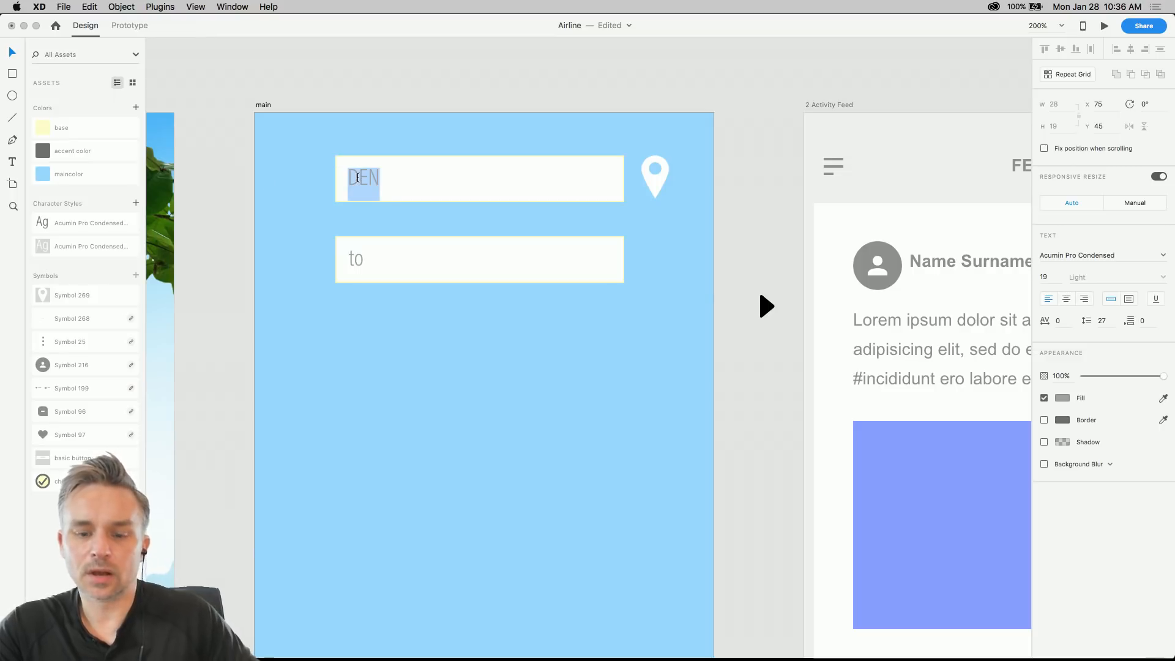
type("DEN")
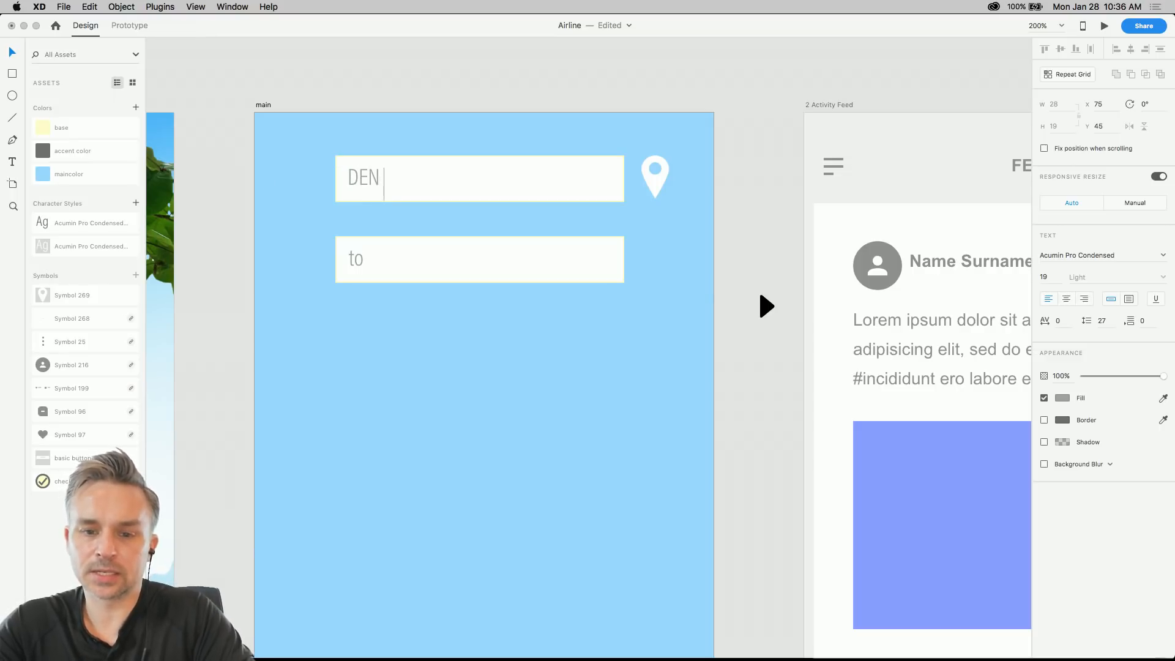
type(" (Denver")
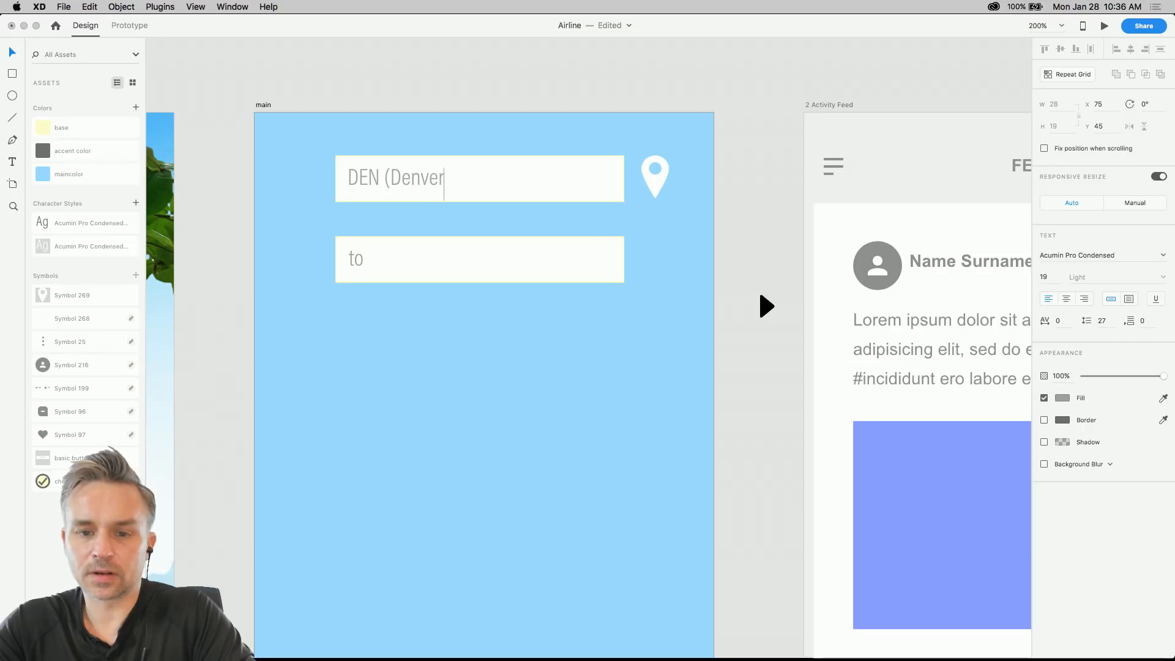
type(" International ")
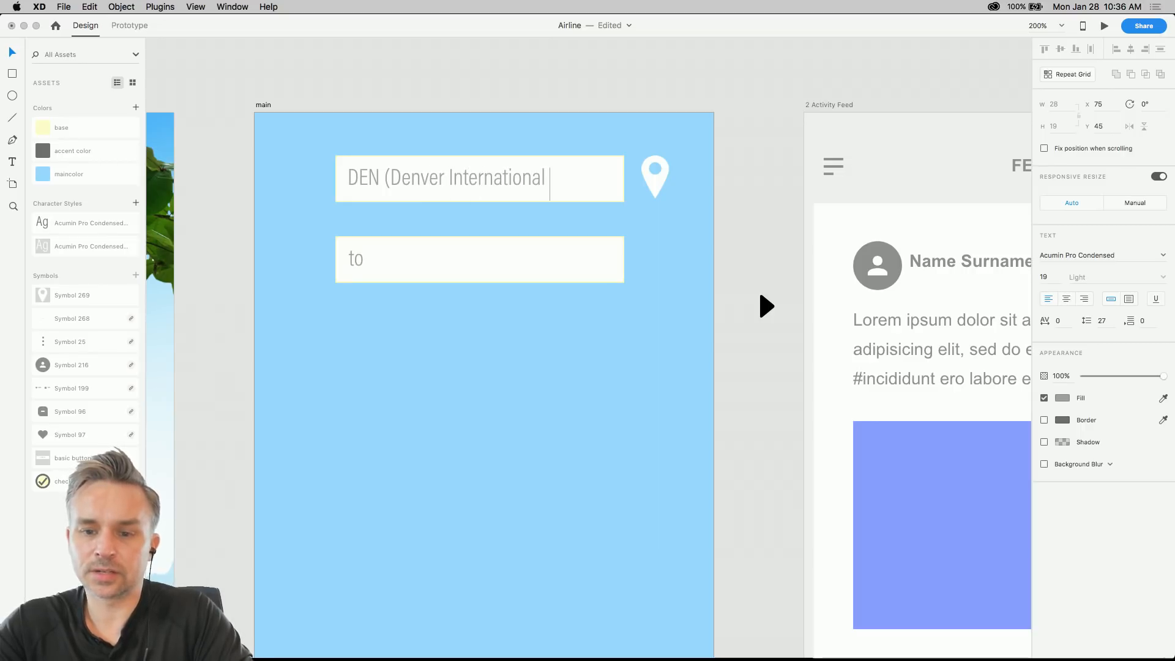
type("Airport)")
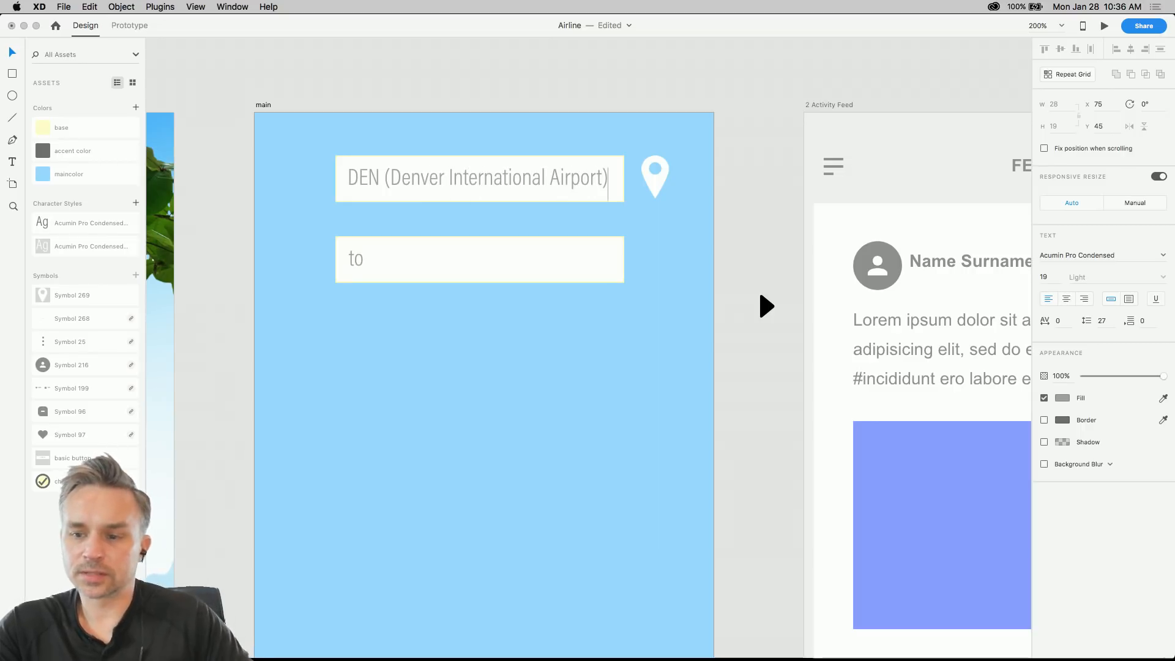
- Set the font size of the Denver airport text to 16
key("super+a")
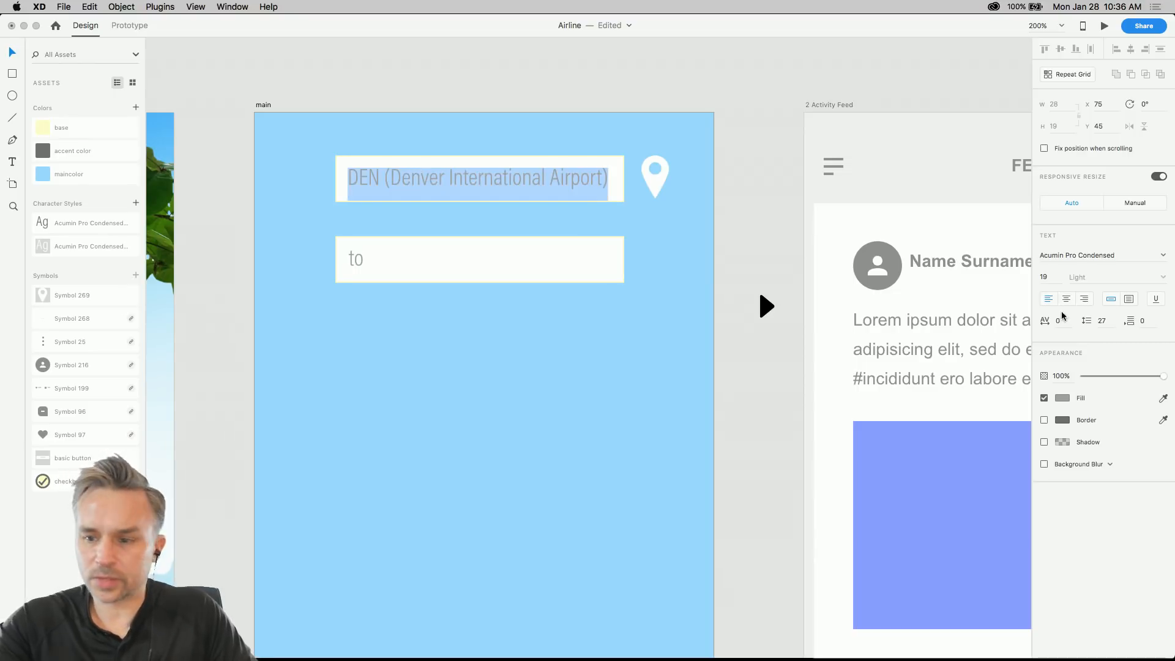
left_click(1046, 276)
type("16")
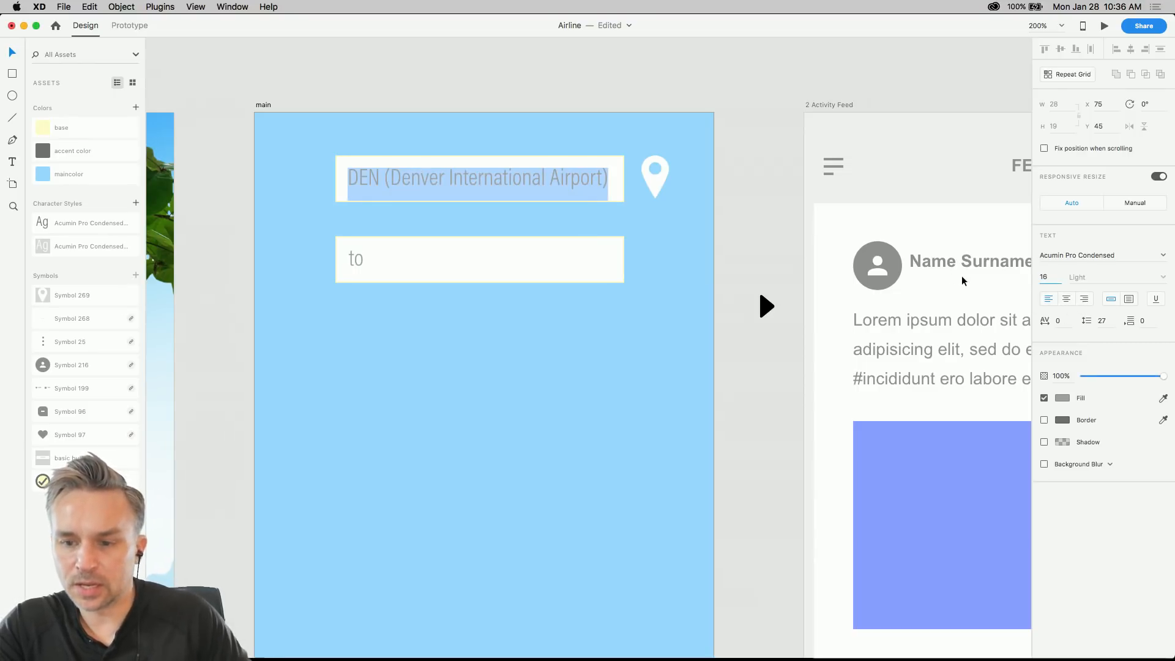
key("Return")
key("Escape")
left_click(398, 104)
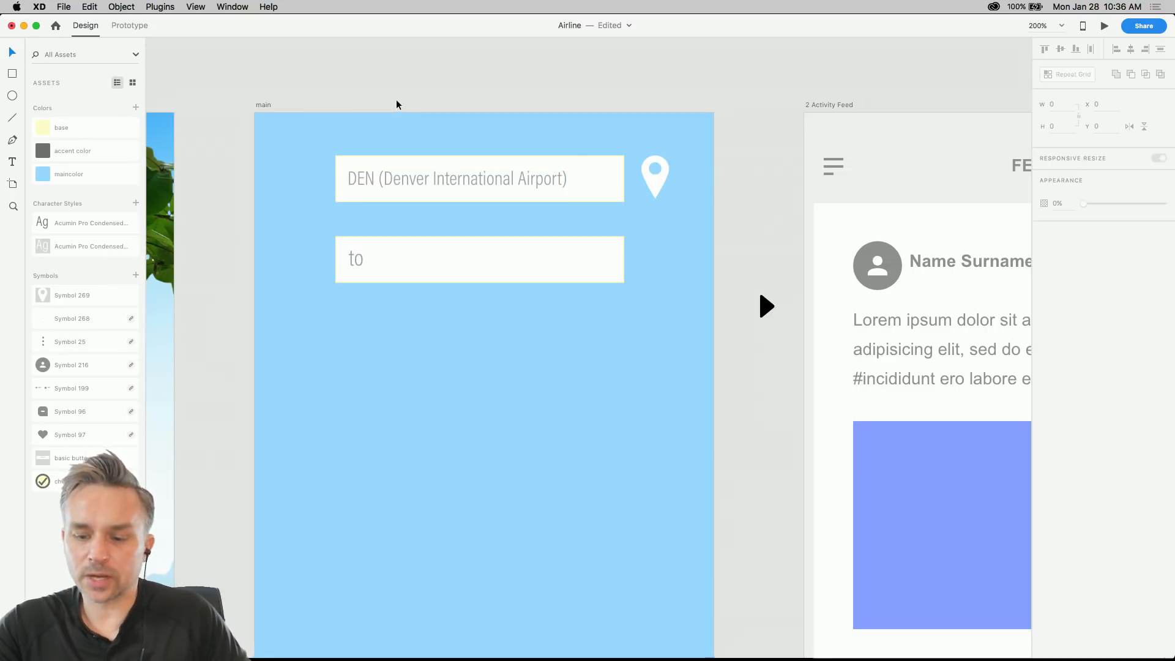
- Place a copy of the Denver airport text on the United home-screen screenshot, just under the "Denver ✈ San Francisco" line
key("super+0")
left_click_drag(616, 213, 422, 134)
left_click(776, 224)
left_click_drag(776, 224, 698, 175)
left_click(297, 190)
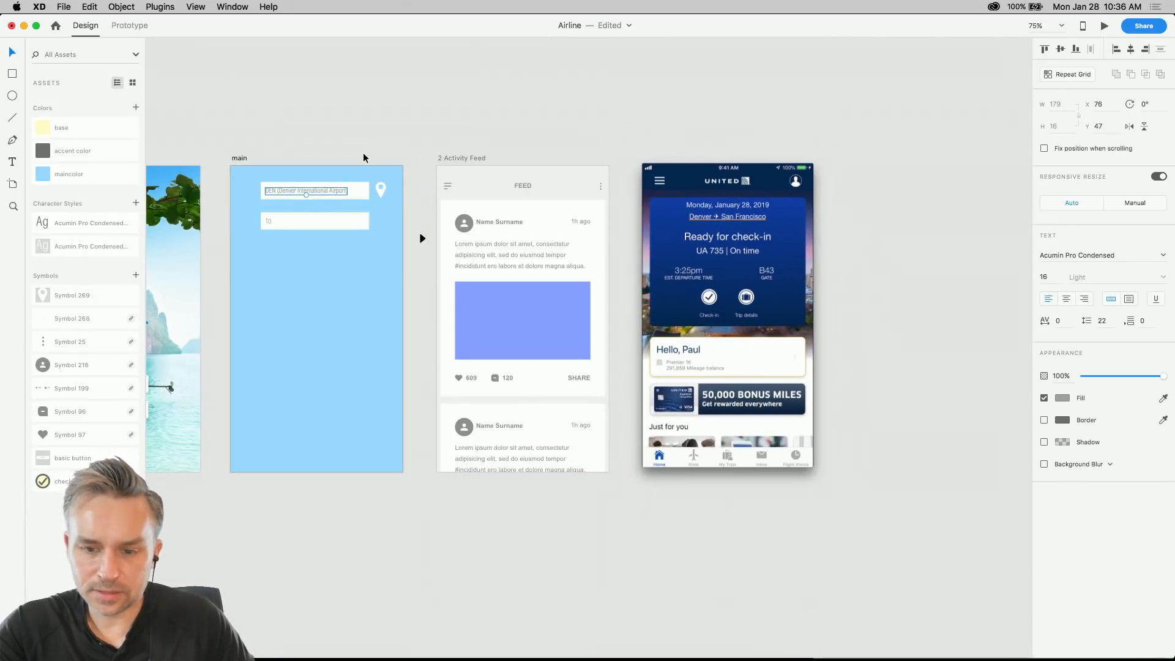
left_click_drag(312, 205, 740, 236)
scroll(740, 207, "up", 3)
scroll(740, 206, "up", 10)
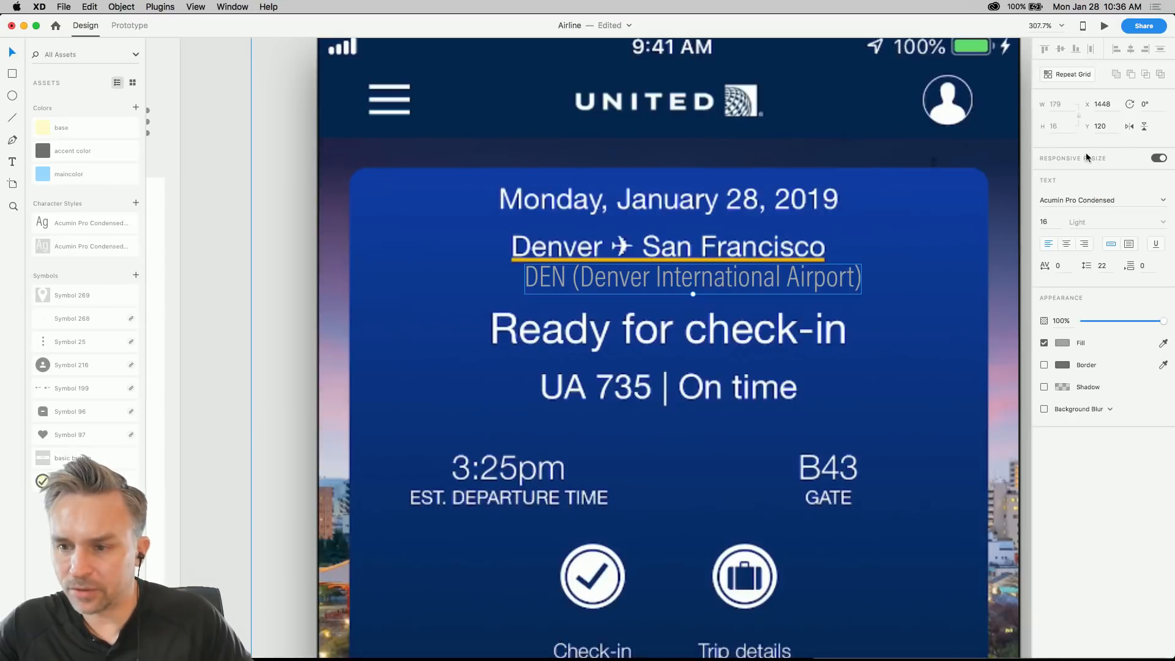
- Narrow the XD window to reveal the mirrored United booking screen, capture that window as a screenshot, and minimize the recording and browser windows
left_click_drag(1170, 156, 816, 138)
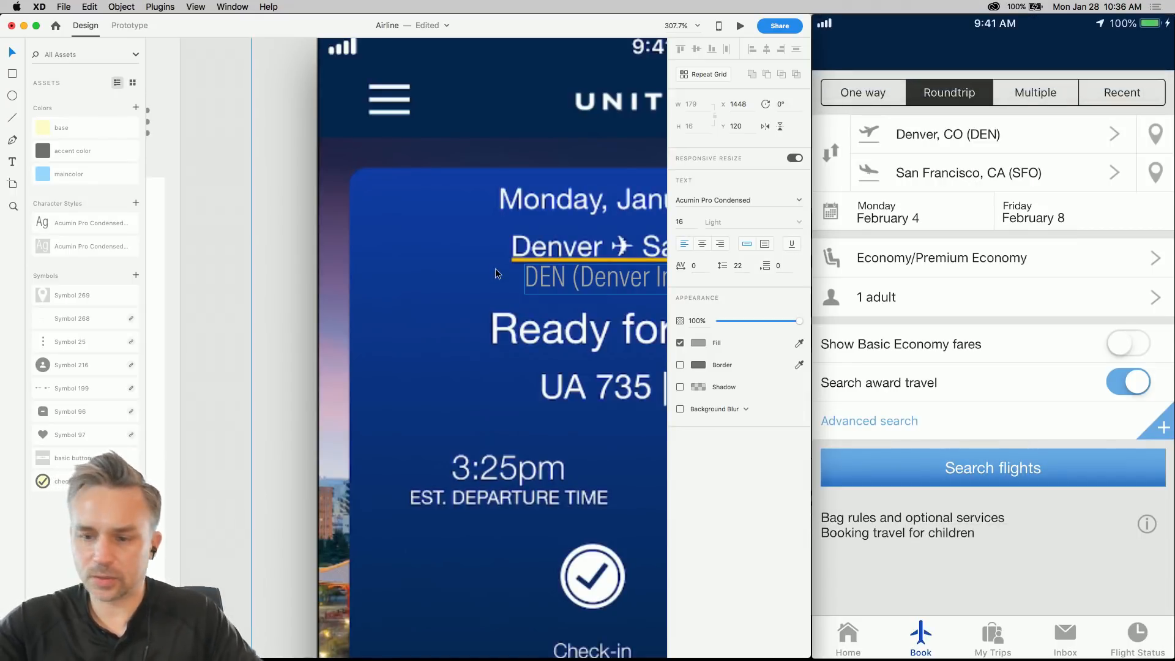
key("super+shift+4")
key("space")
left_click(917, 291)
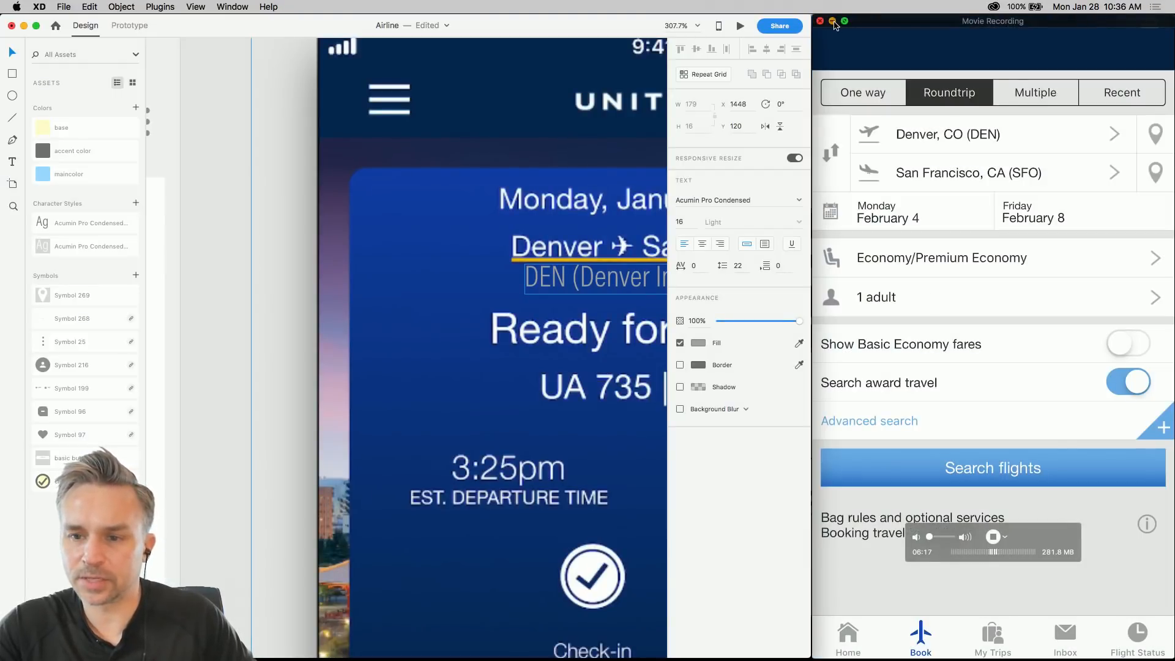
left_click(832, 23)
key("super+Tab")
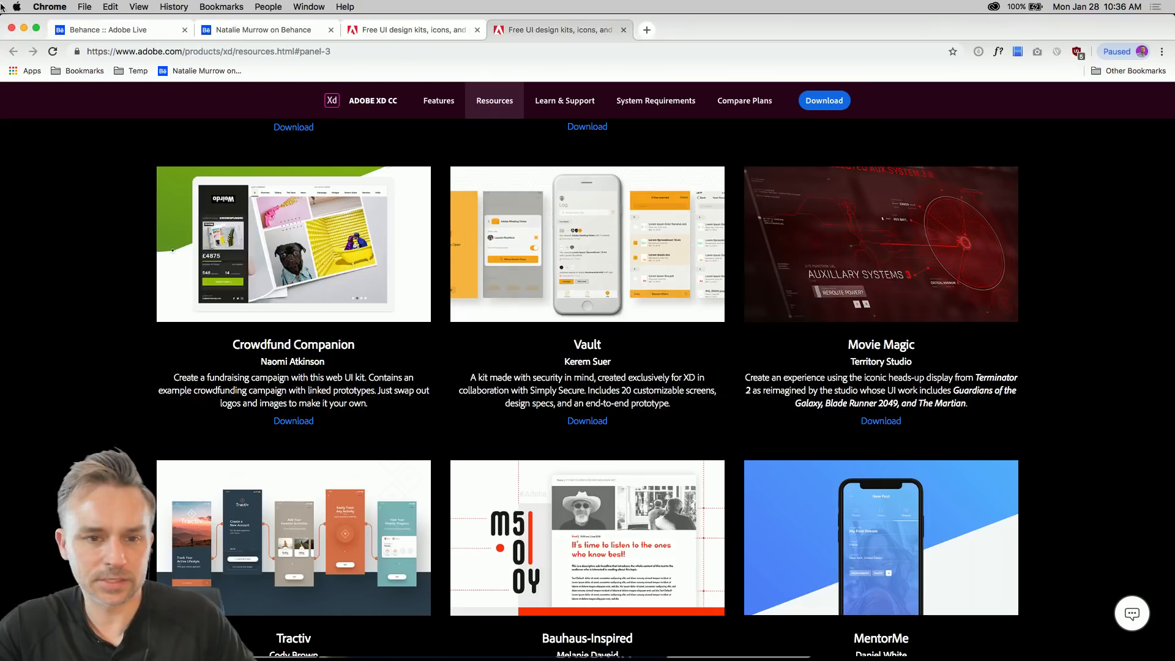
left_click(23, 30)
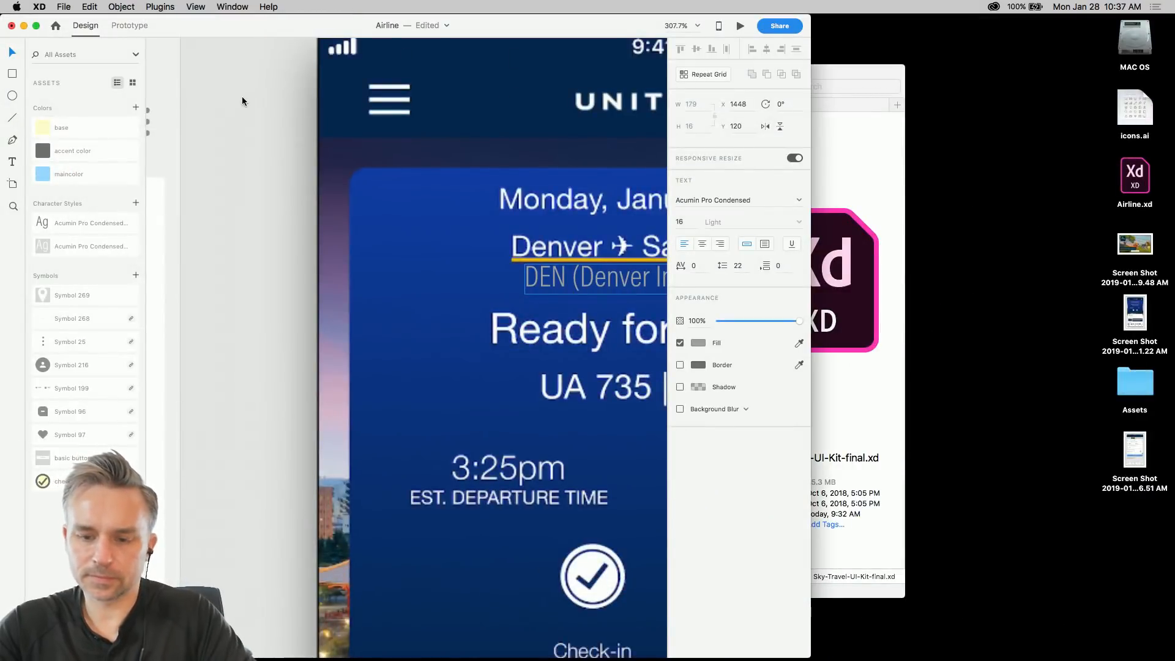
- Import the booking-screen screenshot from the desktop and place it beside the United home screenshot, scaled to about 436 × 732
key("super+minus")
key("super+minus")
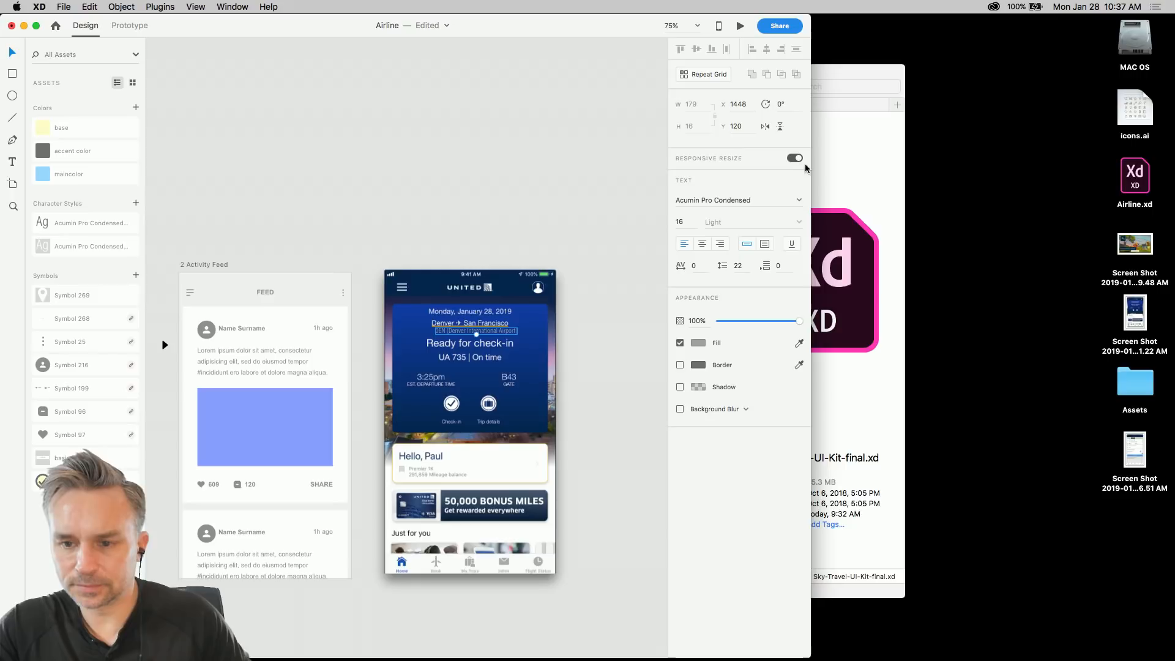
left_click_drag(812, 166, 941, 175)
left_click_drag(943, 175, 973, 175)
left_click(598, 45)
left_click(1098, 336)
left_click(1086, 287)
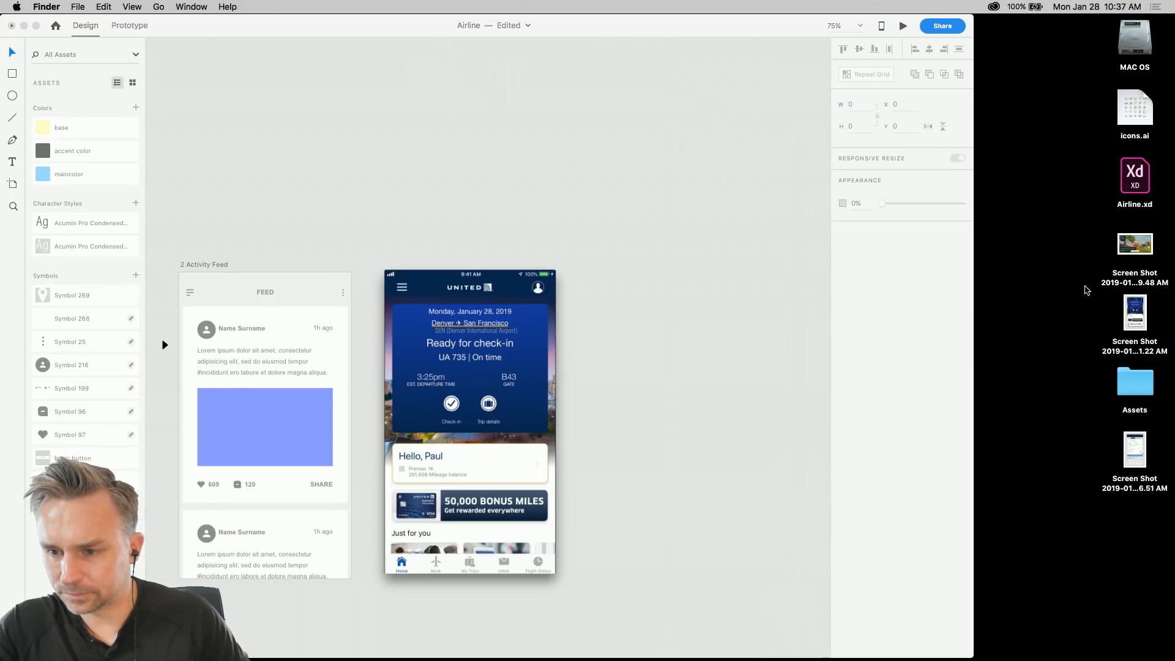
left_click_drag(1134, 466, 696, 272)
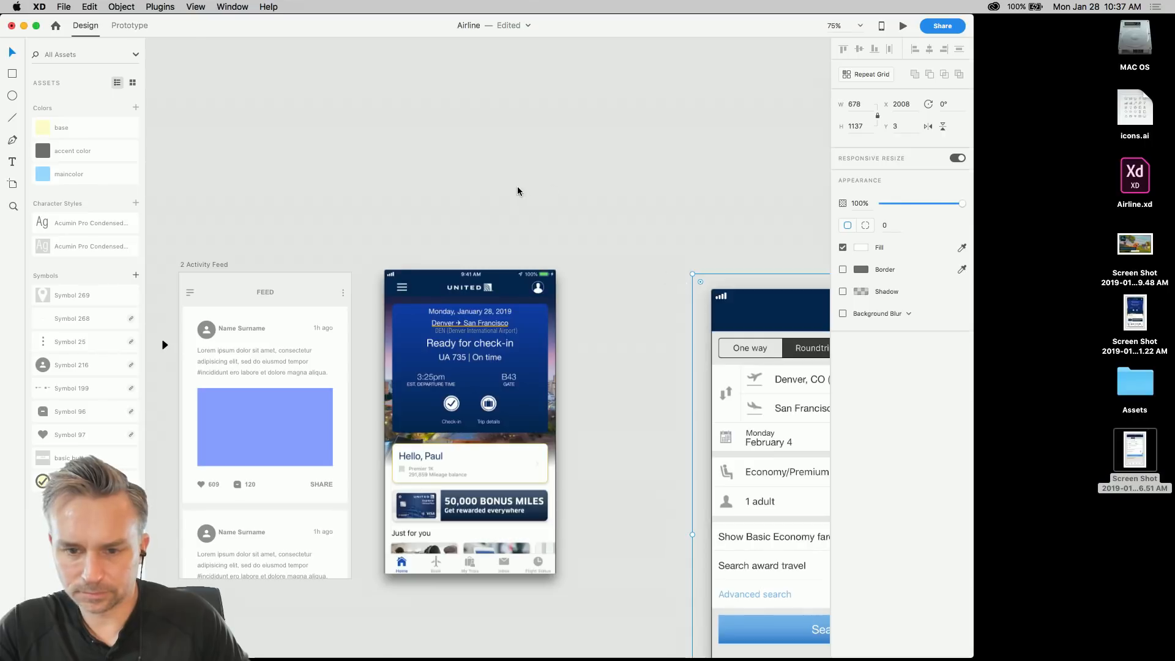
left_click_drag(769, 365, 579, 168)
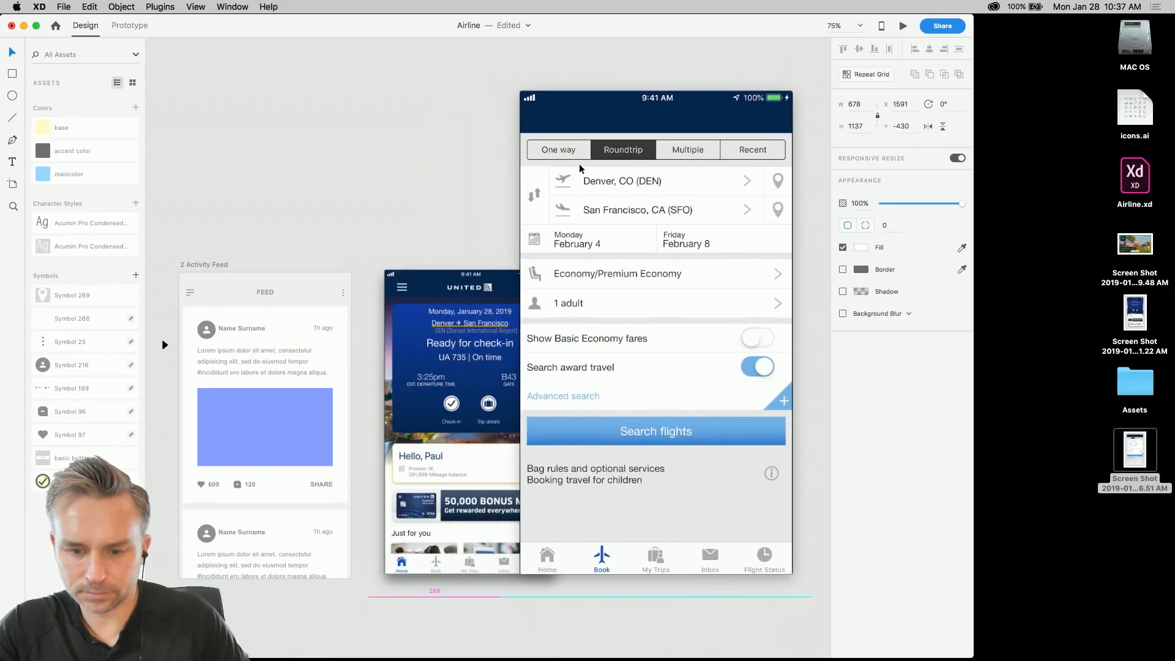
left_click_drag(520, 91, 610, 243)
- Widen the XD window again and move the copied airport text between the Denver and San Francisco rows of the booking screenshot
scroll(543, 300, "up", 5)
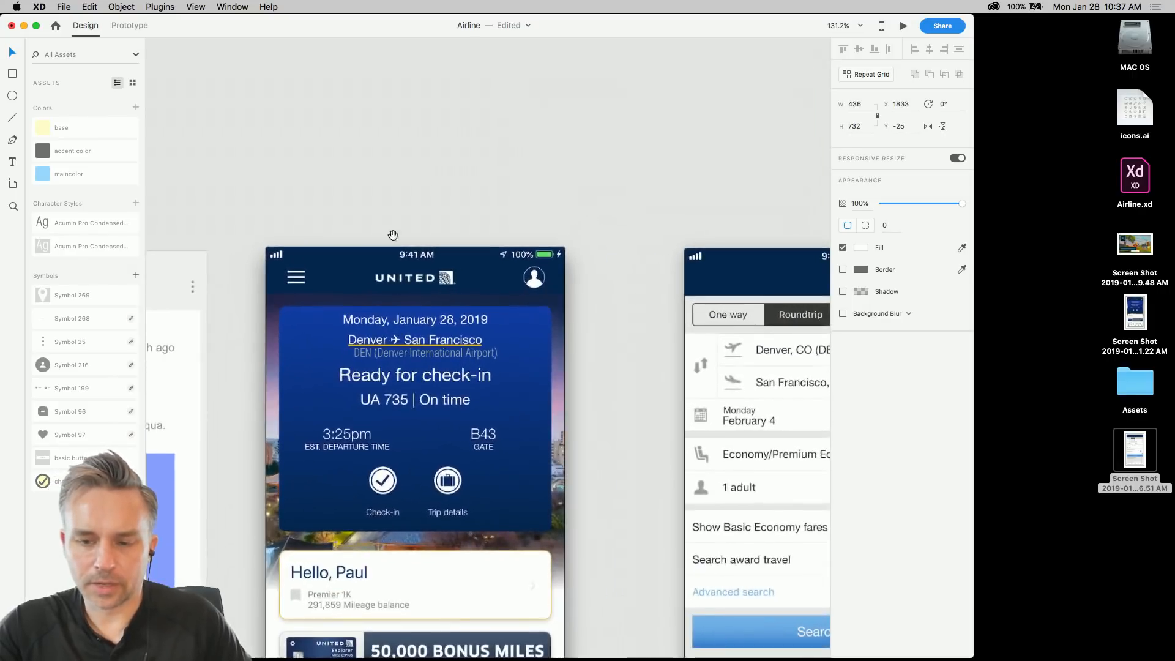
scroll(380, 255, "left", 5)
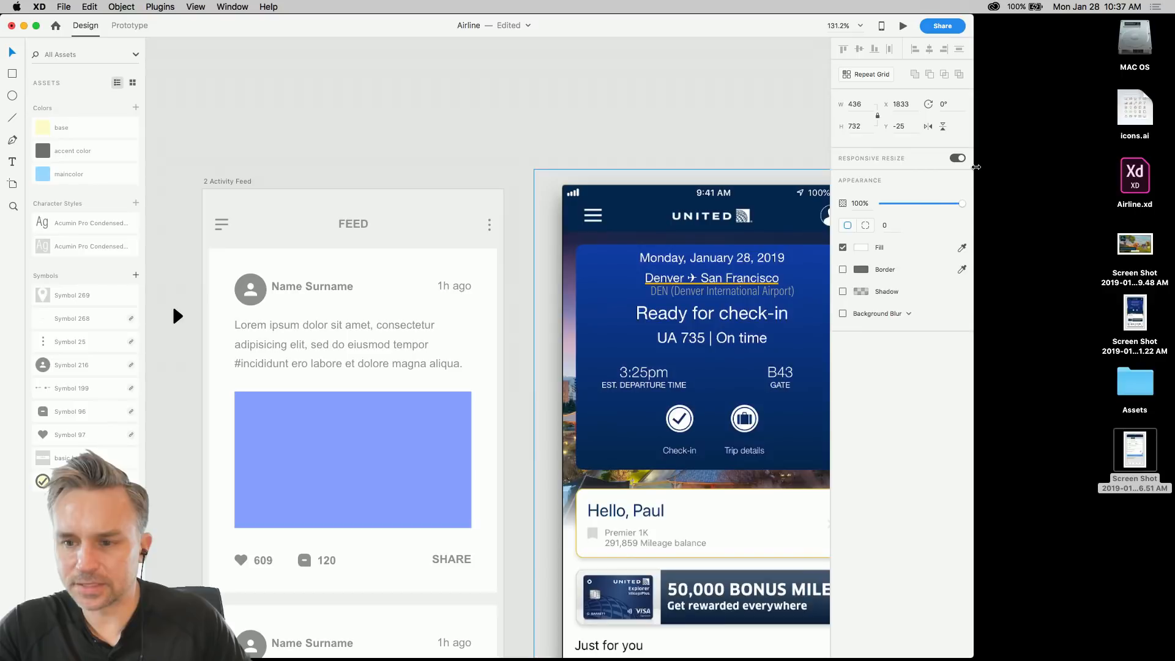
left_click_drag(976, 166, 1173, 166)
scroll(614, 118, "right", 3)
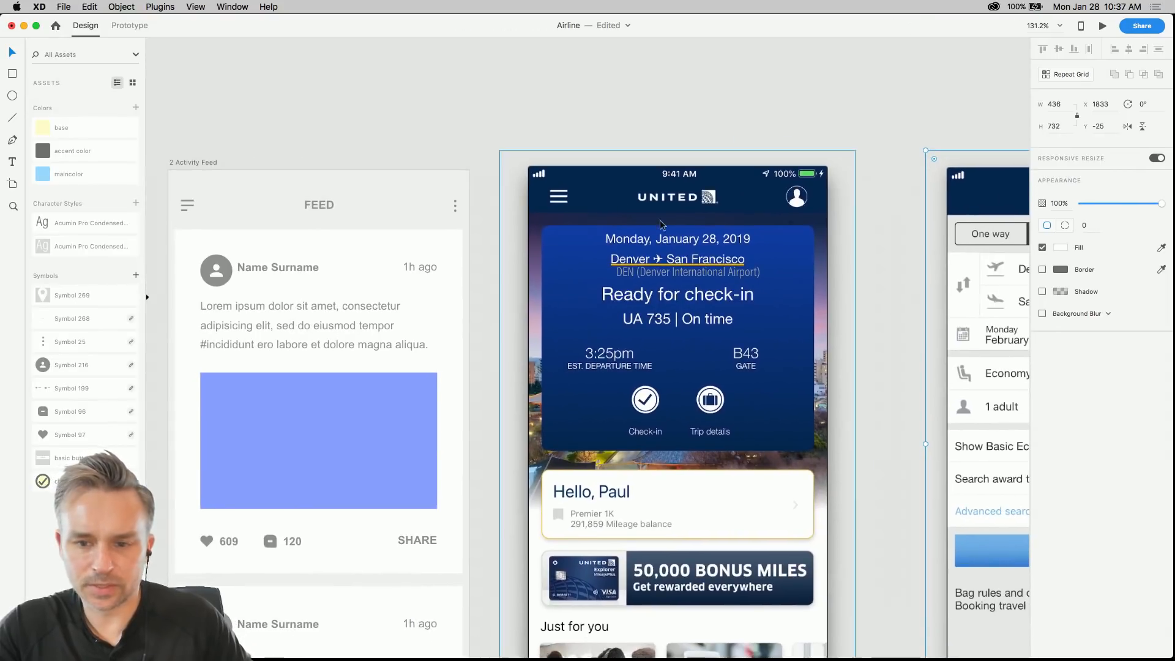
scroll(661, 224, "right", 6)
left_click(691, 232)
left_click_drag(691, 229, 689, 232)
type("DEN (Denver International Airport)")
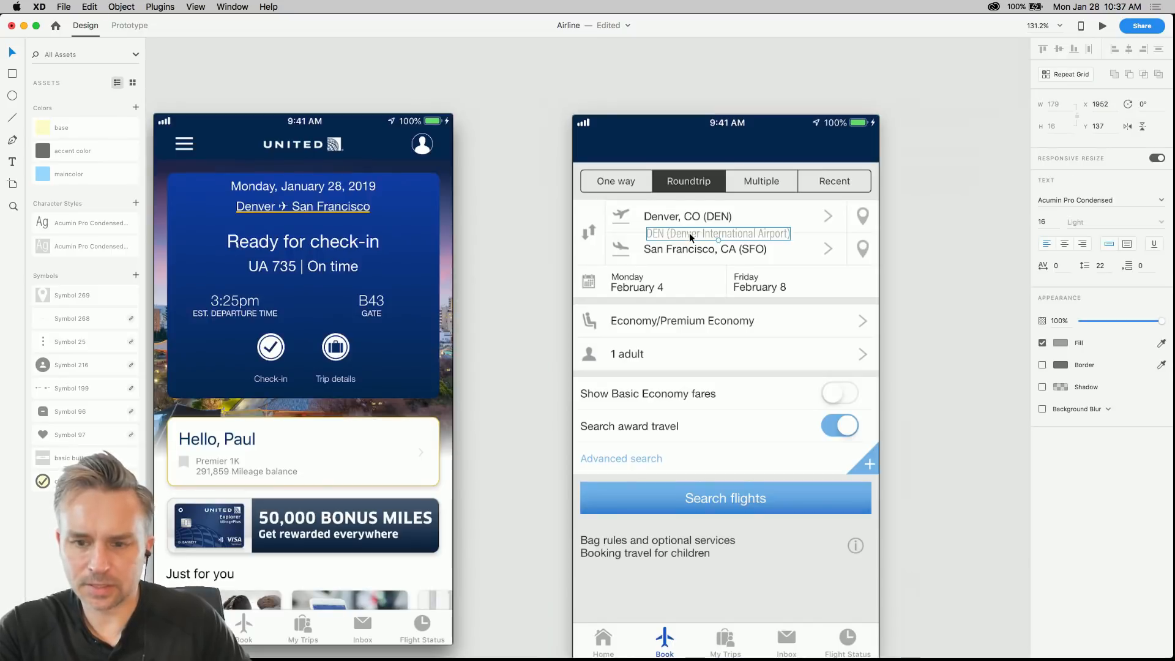
scroll(719, 214, "up", 8)
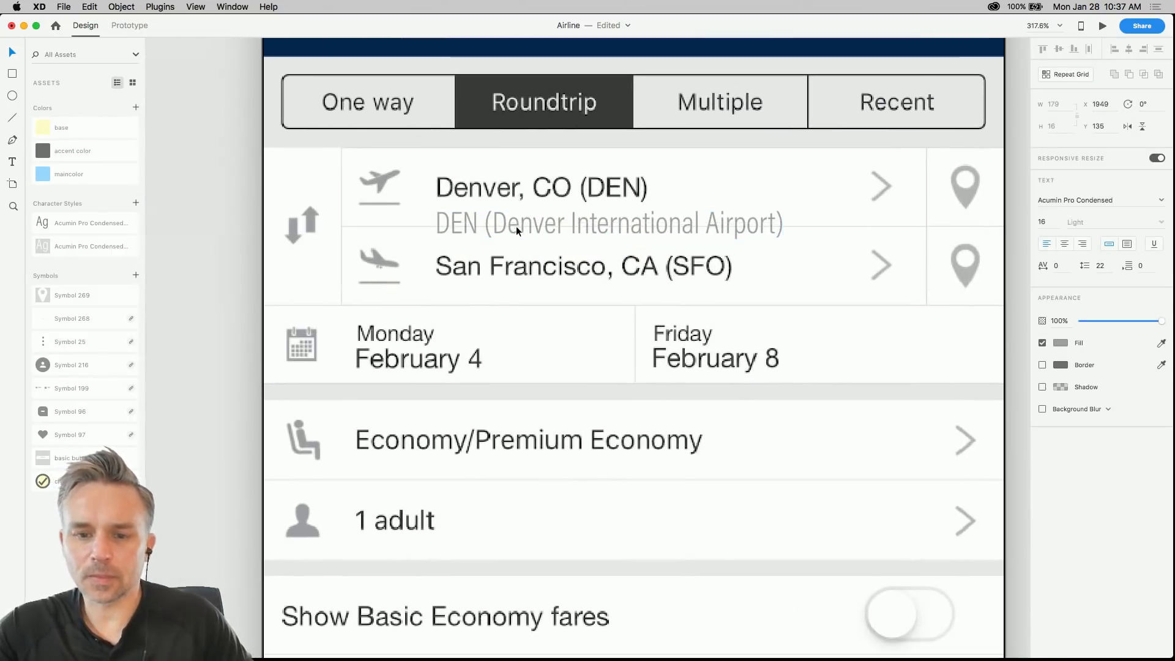
left_click_drag(519, 225, 519, 224)
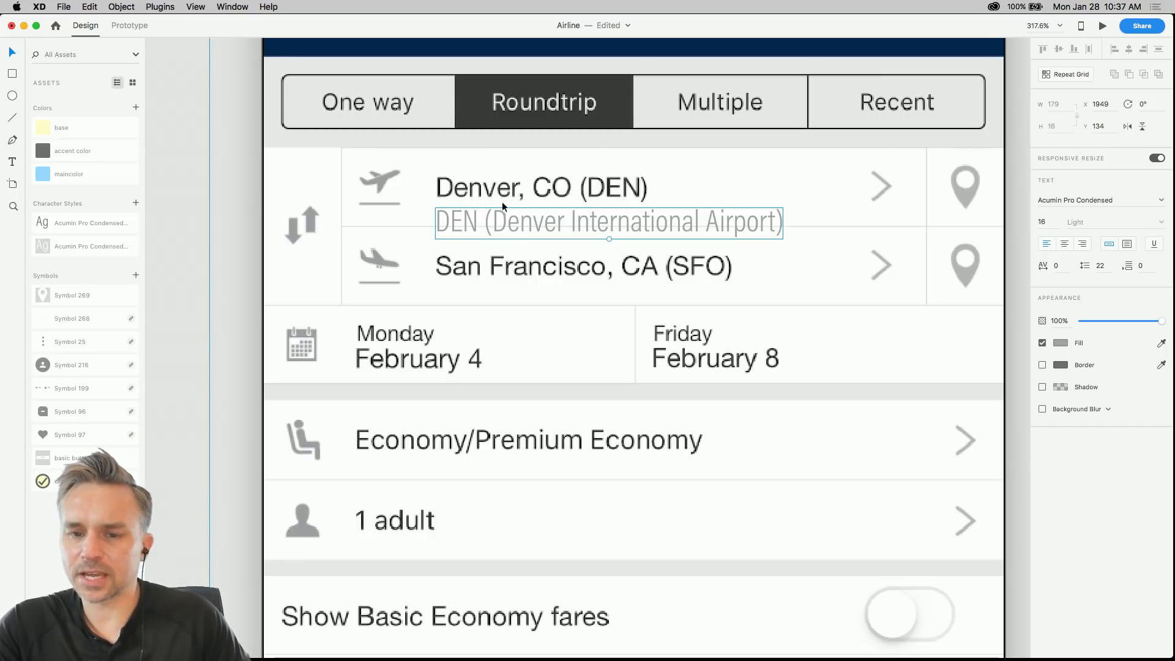
- Look through the font list for the copied airport text and keep Acumin Pro Condensed
left_click(1161, 202)
scroll(1095, 239, "up", 2)
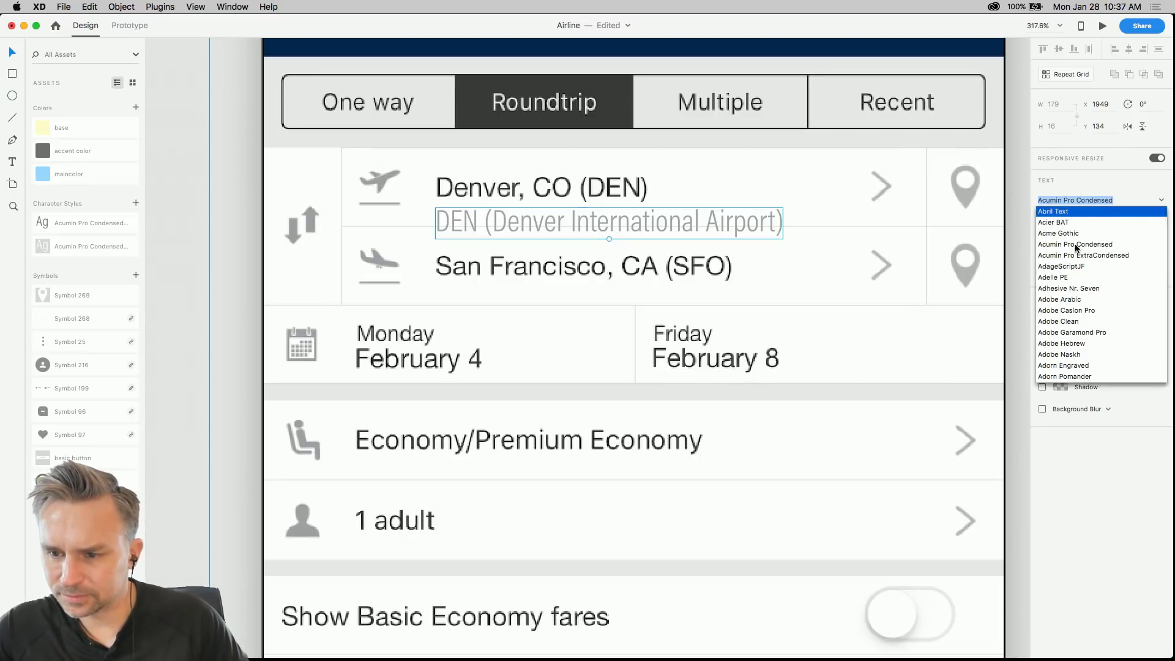
left_click(1075, 245)
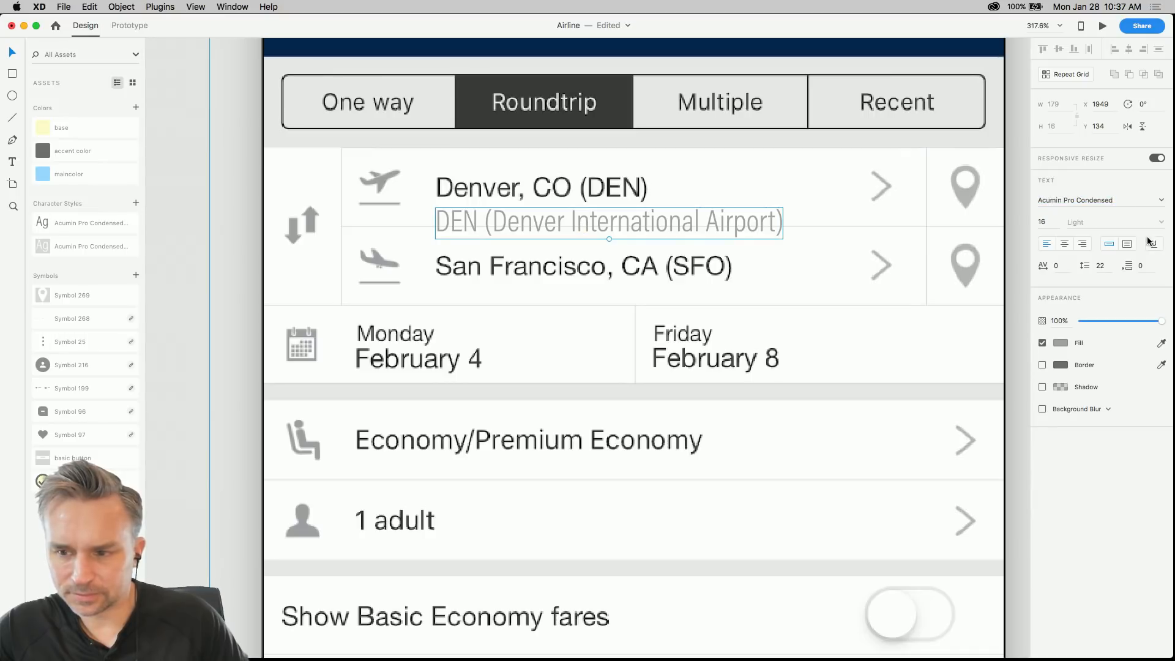
- Move the copied airport text into the second input field on the main artboard, beside the "to" label, at about X 98, Y 113
left_click_drag(468, 219, 734, 214)
key("super+minus")
key("super+minus")
key("super+minus")
key("super+minus")
key("super+minus")
left_click_drag(871, 333, 220, 329)
scroll(160, 240, "up", 5)
scroll(162, 243, "up", 5)
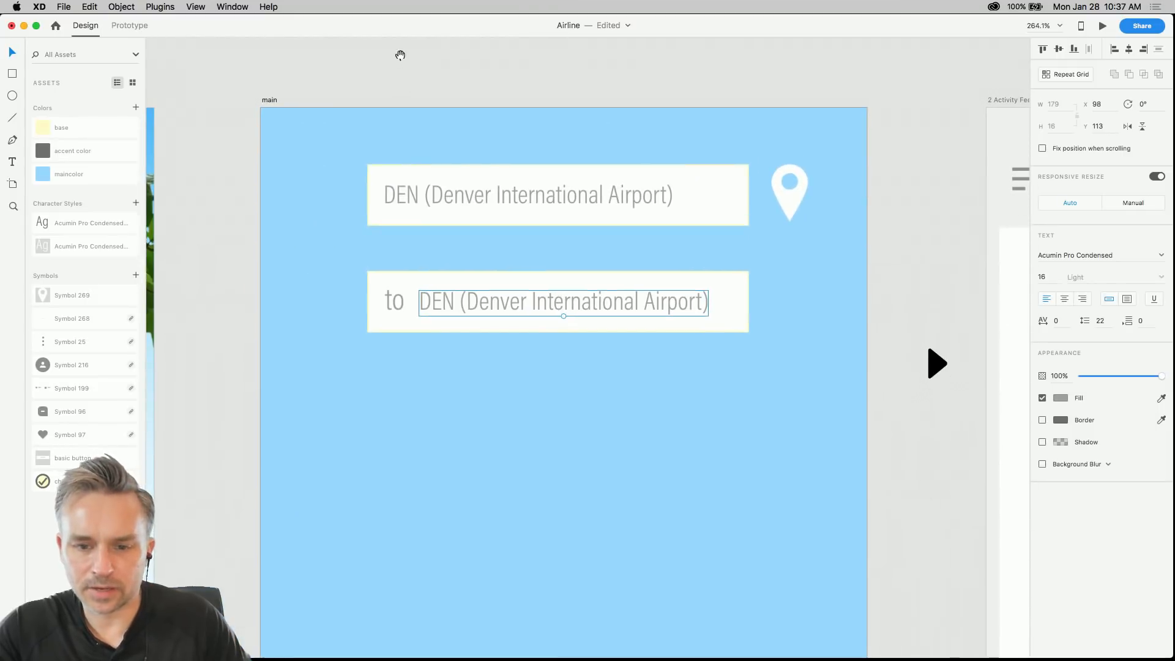
- Delete the copied airport text from the second field and shrink the location pin to about 19 × 30
left_click(397, 200)
left_click(467, 304)
left_click_drag(467, 306, 427, 432)
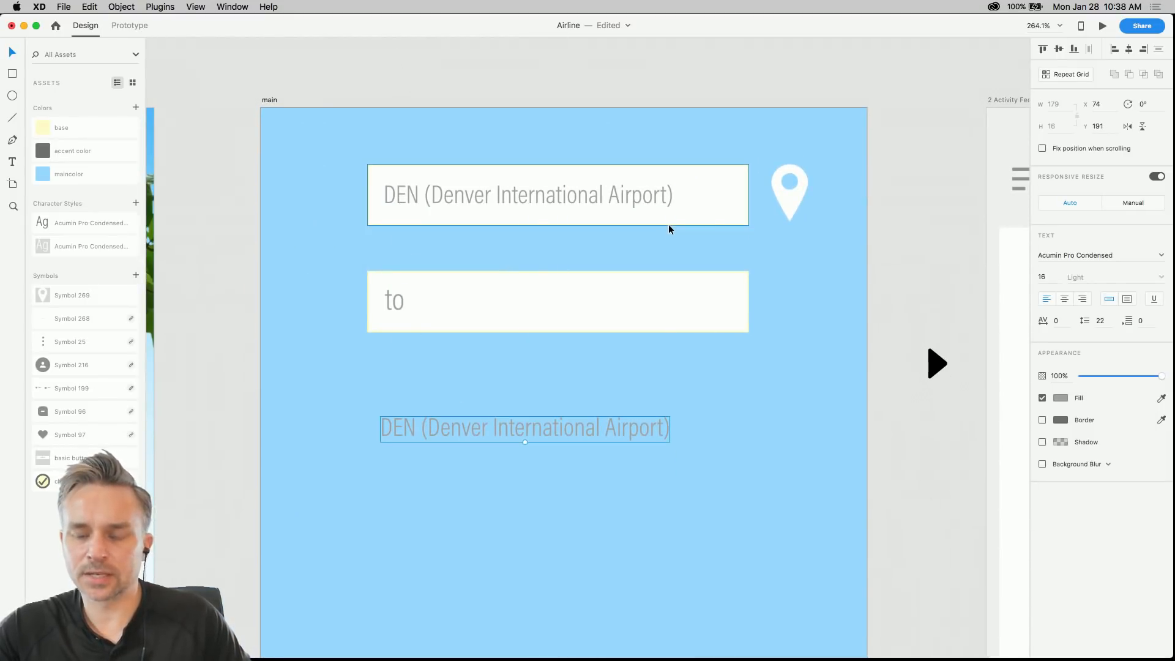
left_click(791, 199)
left_click_drag(809, 163, 808, 171)
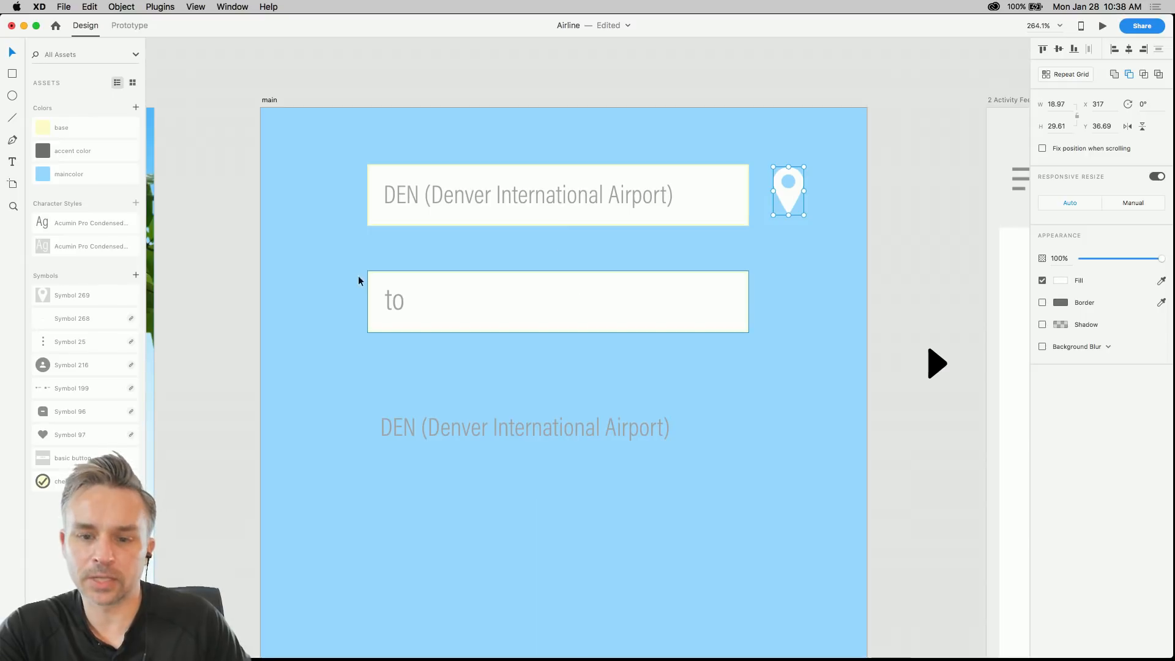
left_click(460, 433)
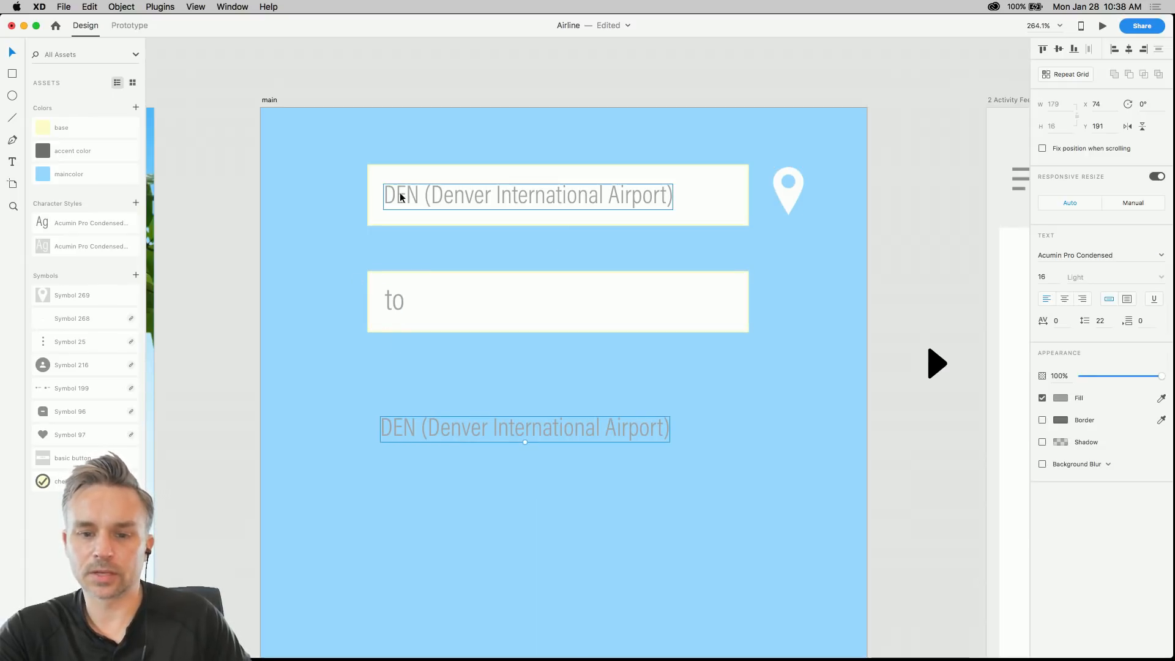
key("Delete")
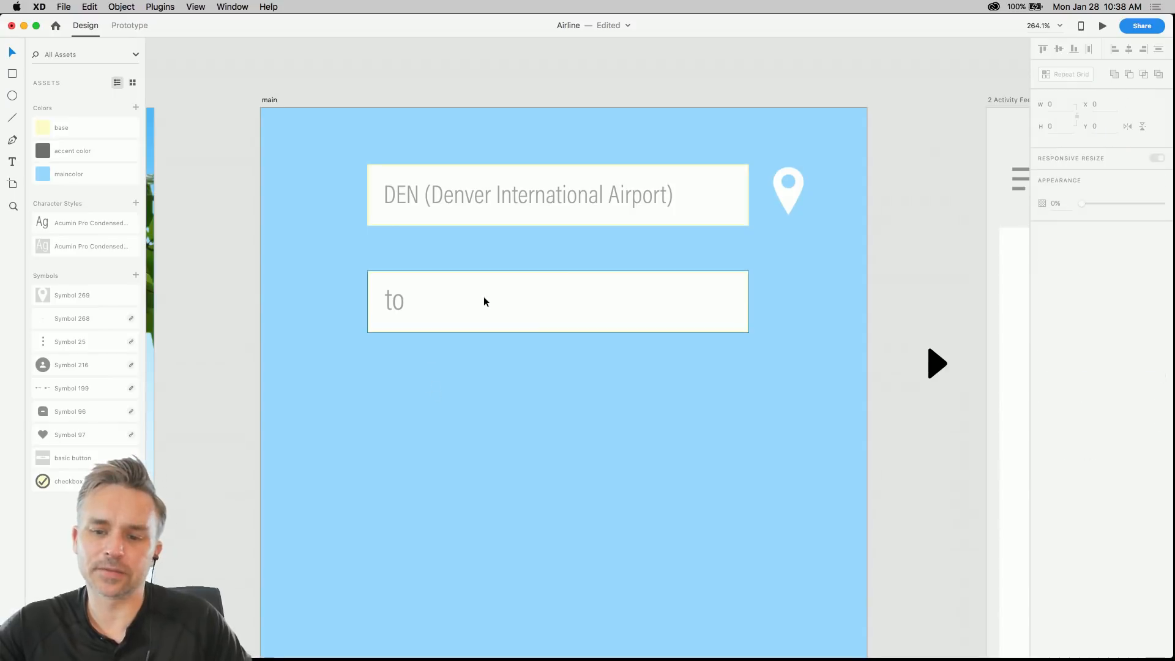
- Remove the border from both input field boxes
left_click(489, 299)
left_click(712, 215)
left_click(1042, 324)
left_click(494, 395)
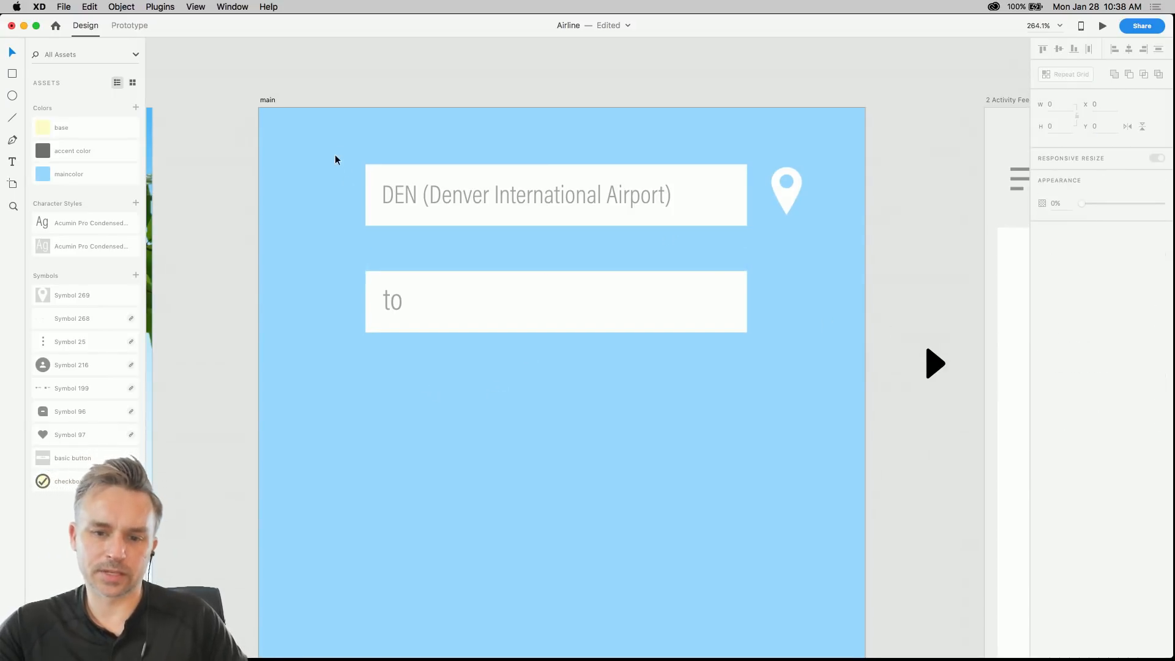
- Move both input fields with their text and the location pin together to about X 59, Y 63
scroll(328, 155, "up", 1)
scroll(327, 156, "right", 1)
scroll(327, 156, "down", 1)
scroll(327, 156, "right", 1)
left_click_drag(301, 127, 816, 446)
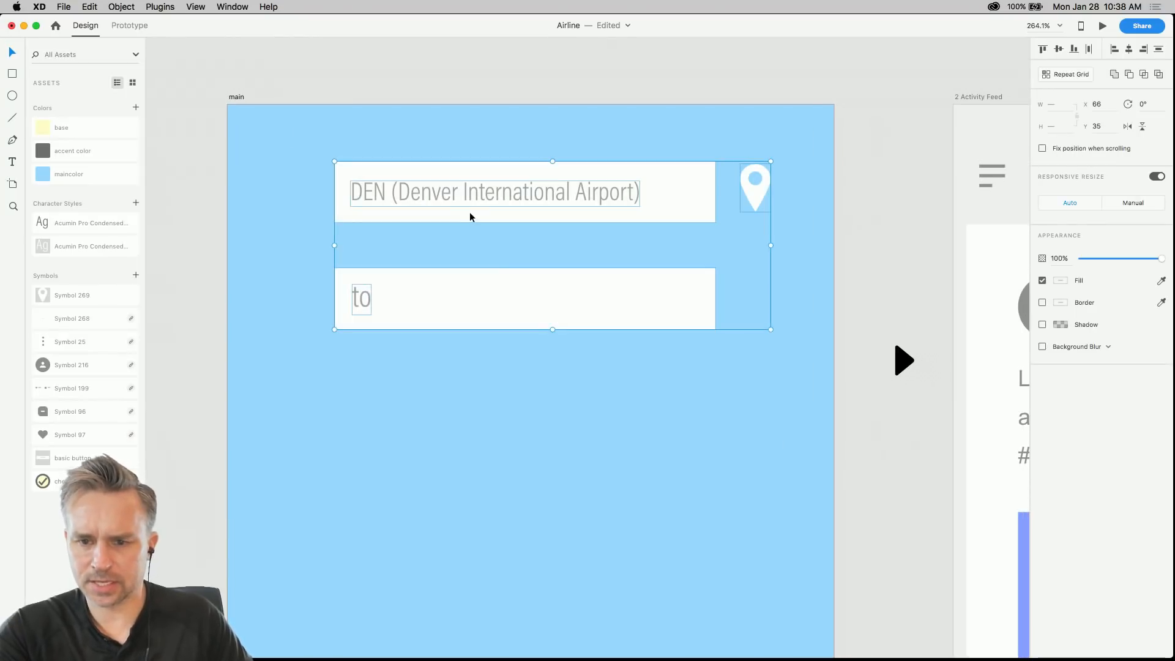
scroll(435, 235, "up", 1)
mouse_move(435, 230)
left_mouse_down()
mouse_move(414, 236)
mouse_move(424, 238)
left_mouse_up()
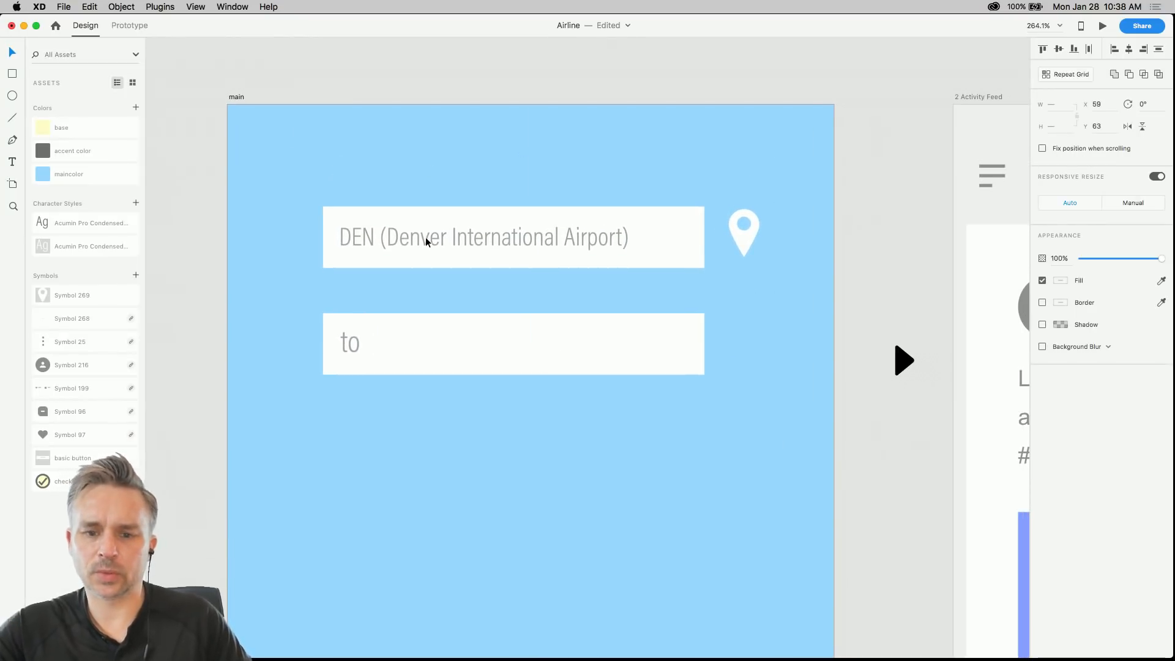
left_click(429, 156)
- Round the corners of the Denver airport field's box to a radius of 4
scroll(430, 160, "down", 3)
scroll(432, 157, "left", 1)
scroll(441, 153, "right", 2)
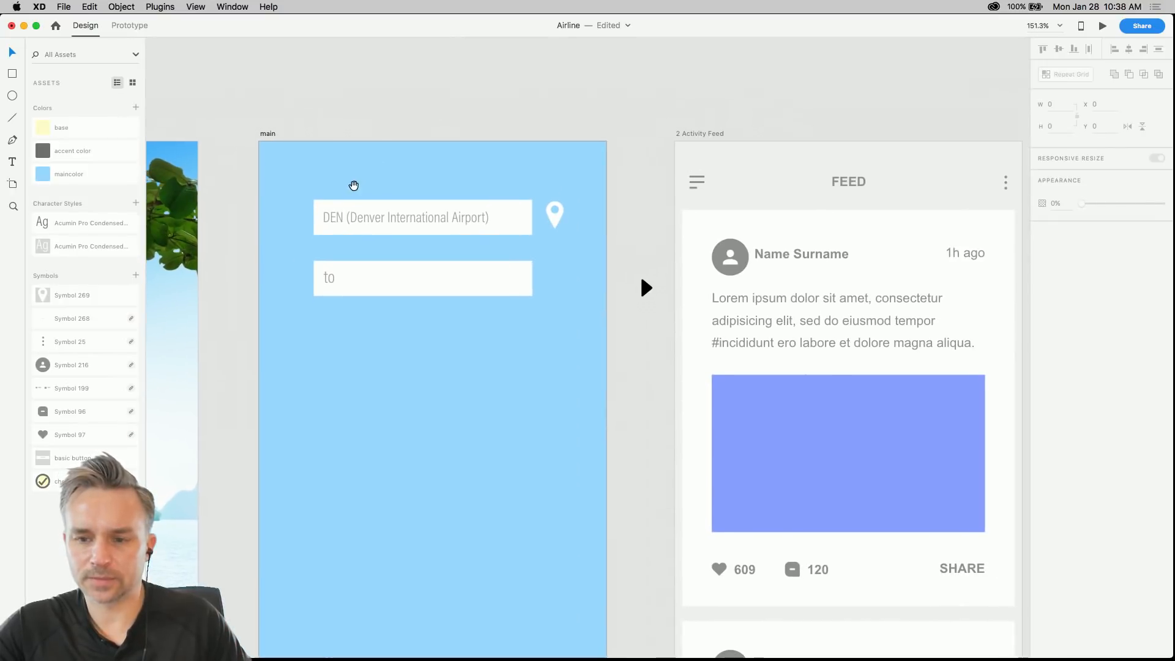
scroll(389, 178, "down", 1)
scroll(323, 176, "up", 3)
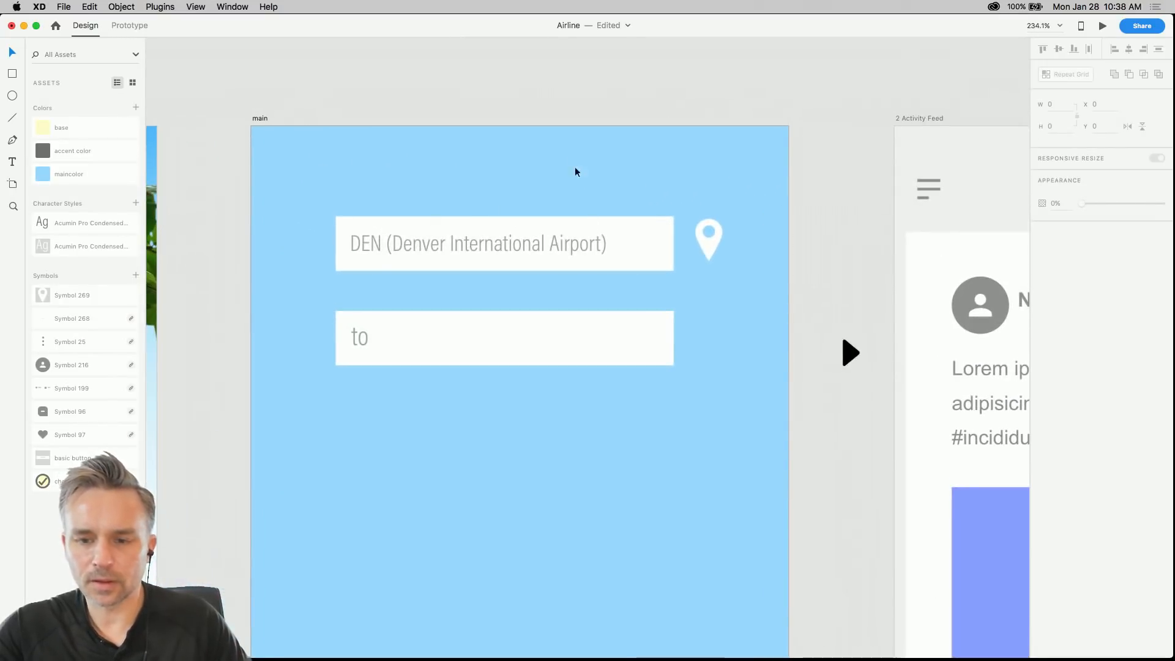
left_click(648, 257)
left_click(661, 335, "shift")
left_click(637, 192)
left_click(648, 234)
left_click_drag(667, 227, 663, 229)
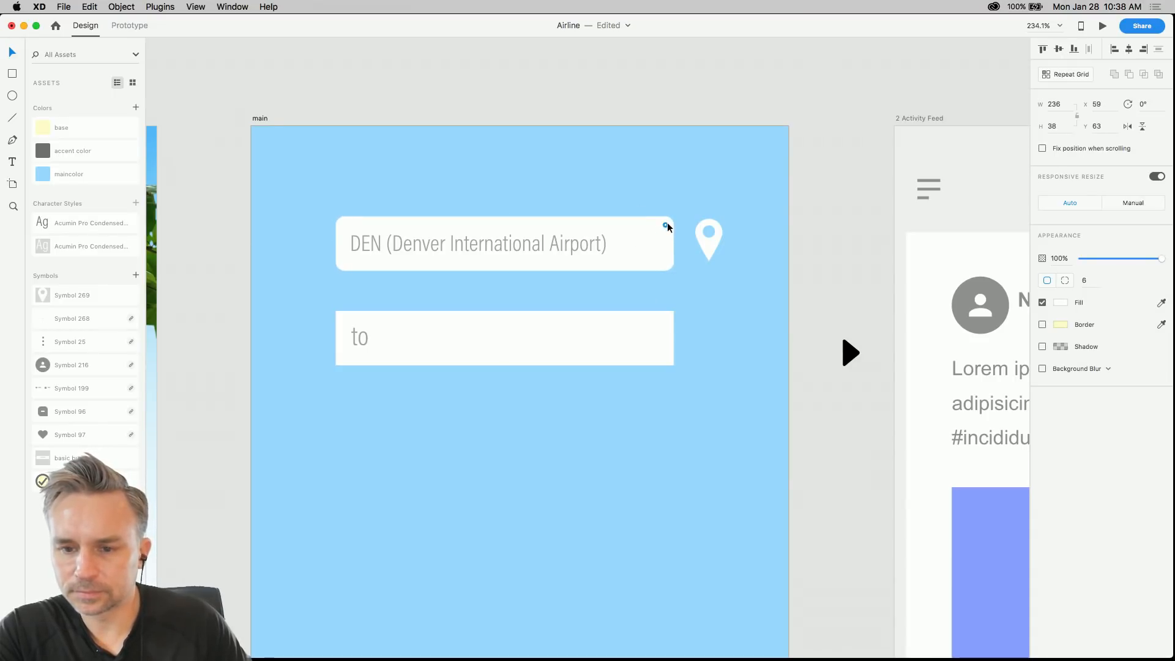
- Round the corners of the "to" field's box to a radius of 4, matching the field above
left_click(626, 336)
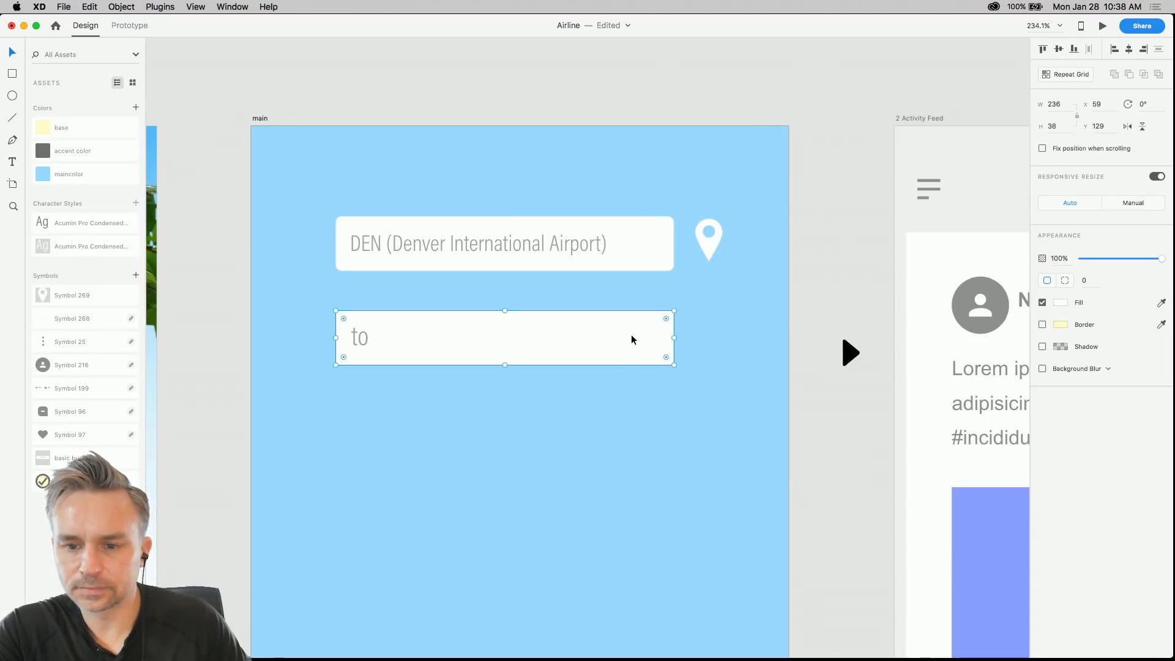
left_click_drag(663, 321, 664, 329)
key("super+z")
key("super+z")
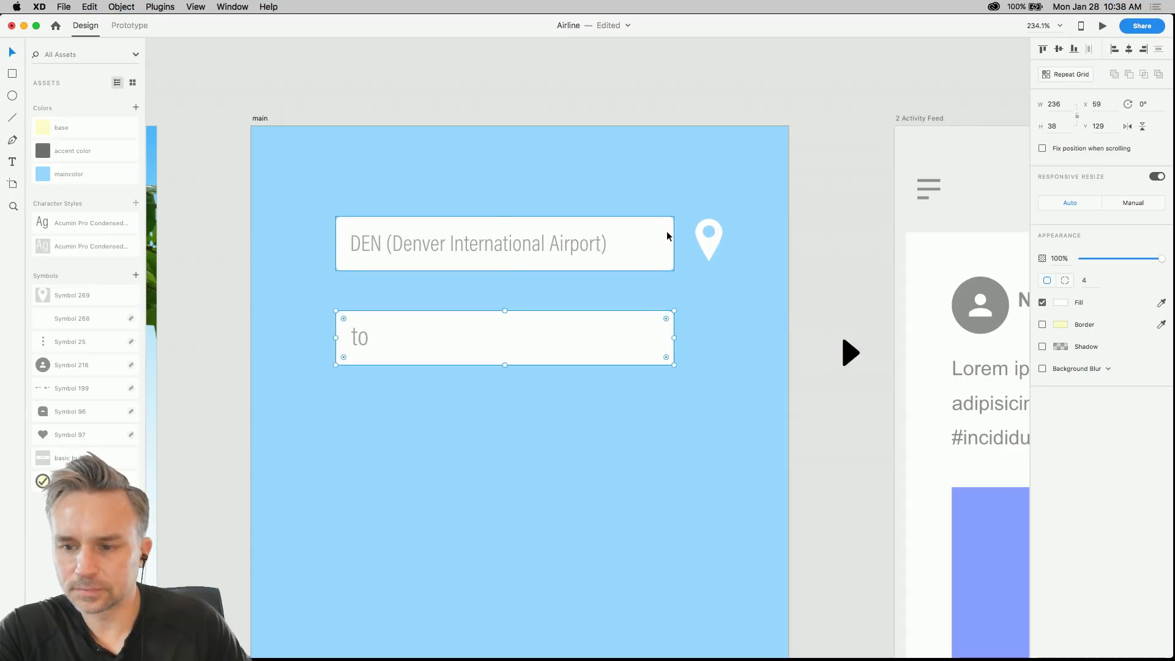
key("super+shift+z")
left_click(427, 160)
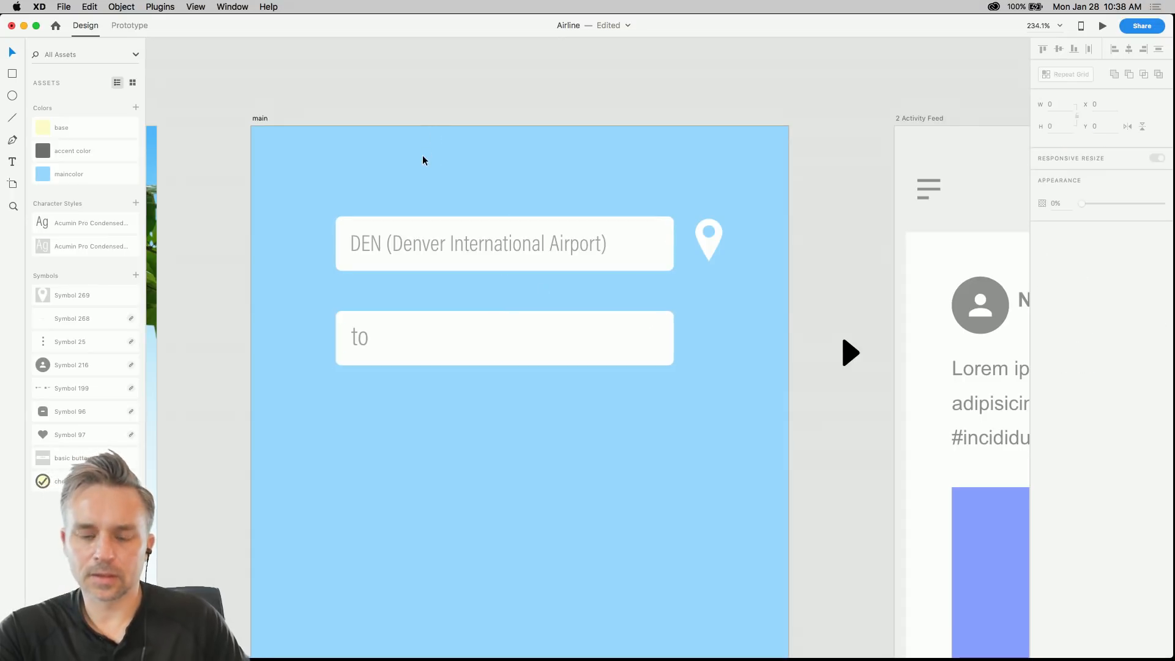
left_click(640, 334)
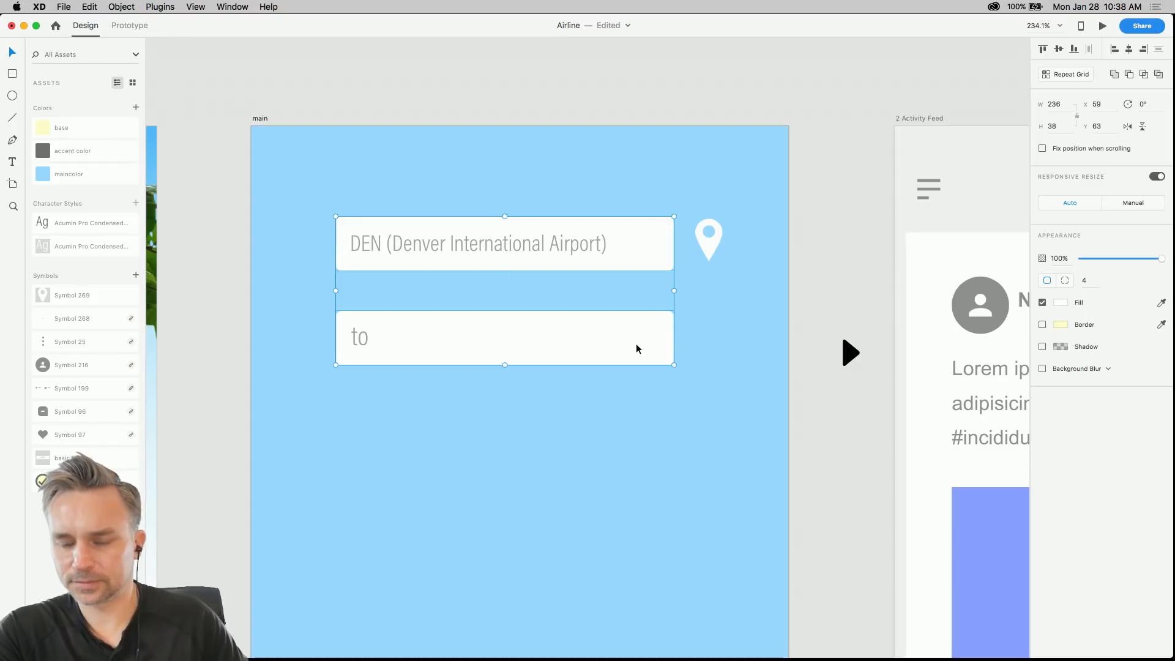
left_click(417, 184)
- Draw a rectangle about 334 × 328 below the input fields on the main artboard, at about X 23, Y 221
scroll(424, 183, "down", 5)
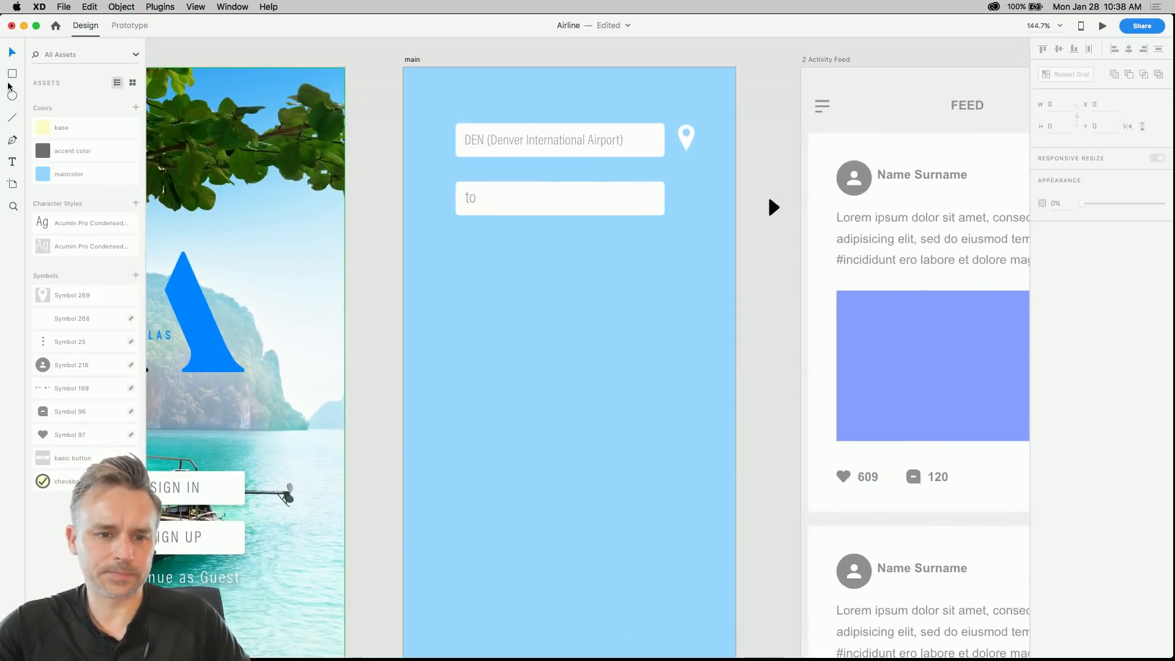
left_click(12, 73)
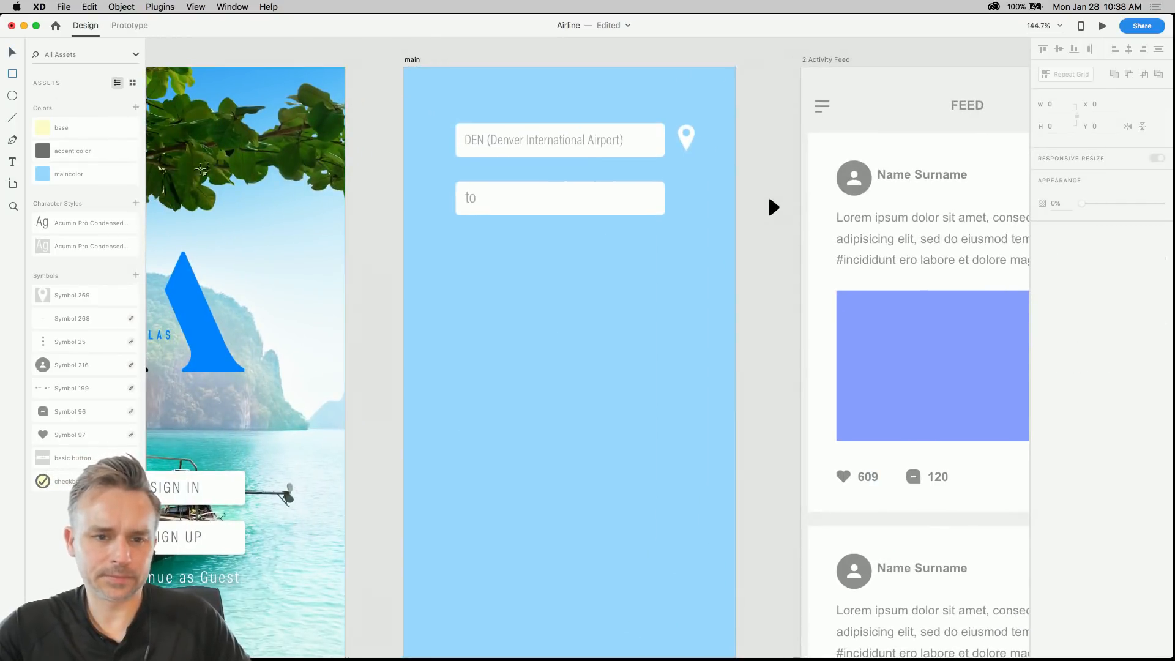
left_click_drag(424, 263, 718, 553)
left_click_drag(304, 277, 207, 149)
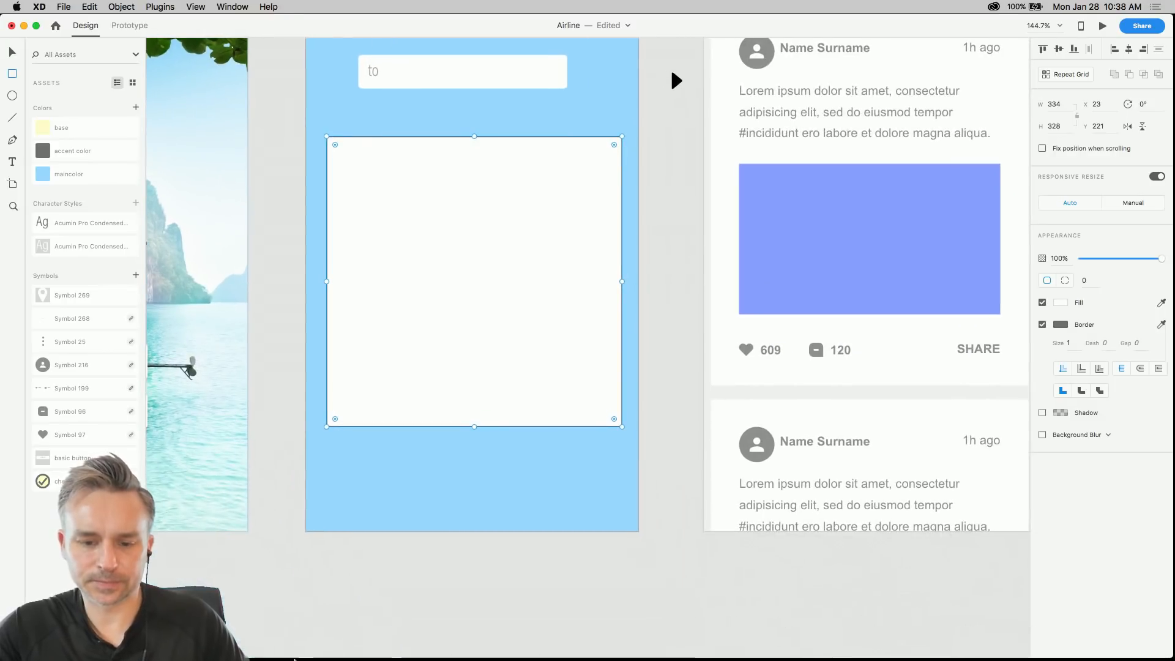
- Switch to Finder and display the contents of the desktop's Assets folder as icons
left_click(385, 646)
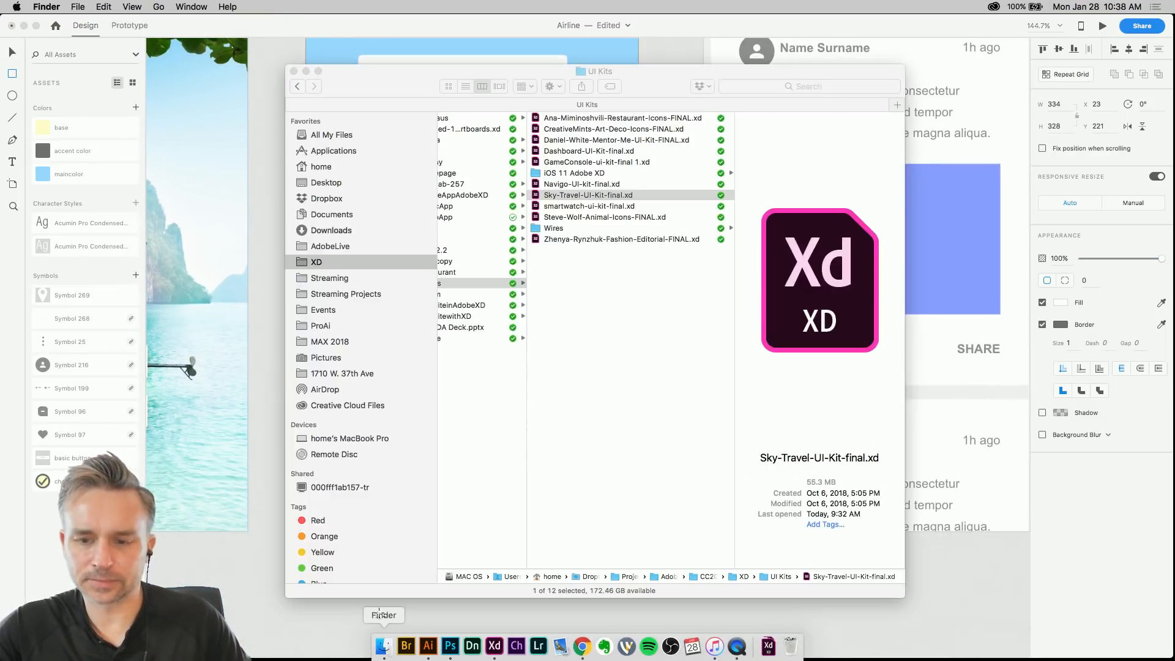
left_click_drag(384, 74, 613, 105)
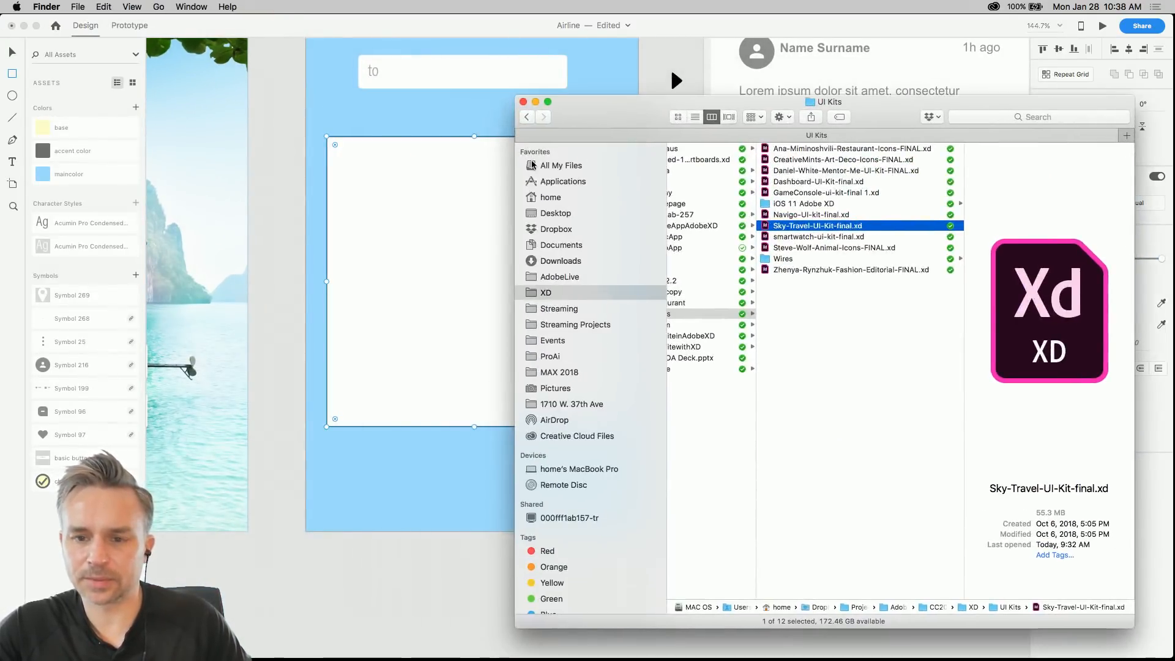
left_click(549, 165)
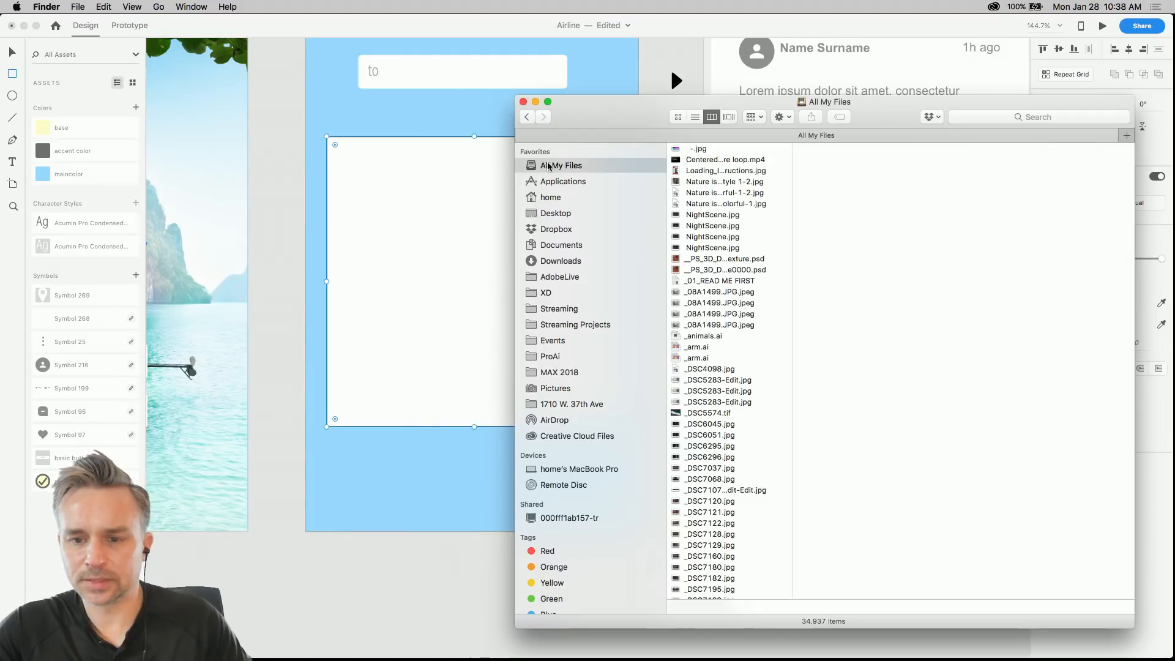
left_click(534, 214)
left_click(685, 158)
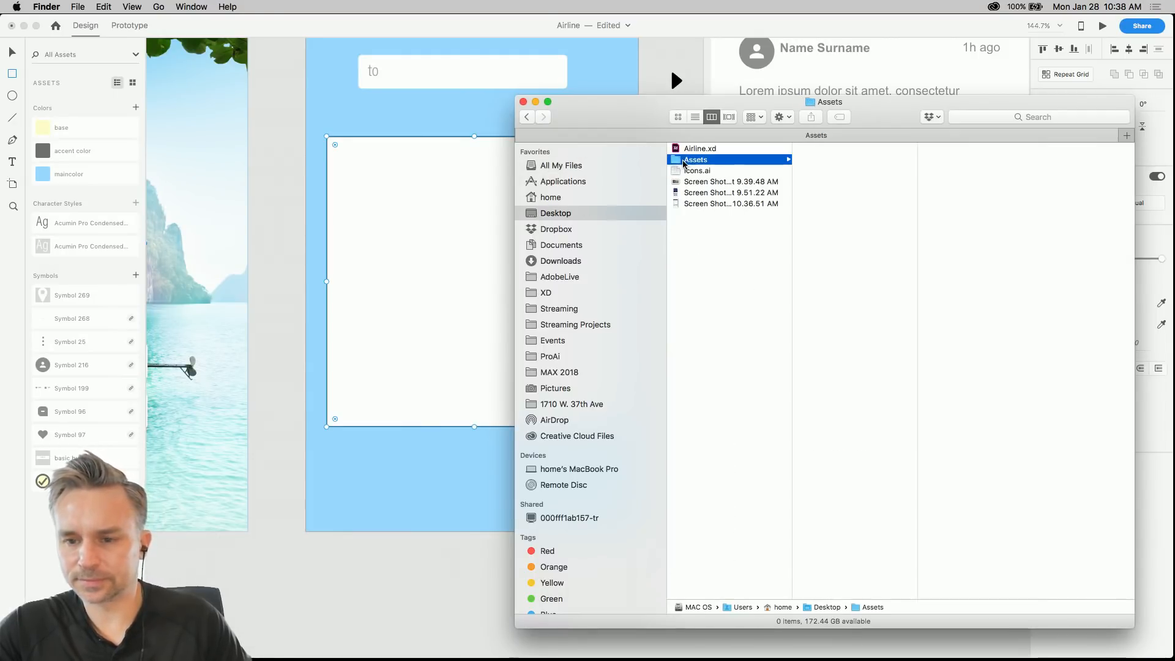
left_click(678, 118)
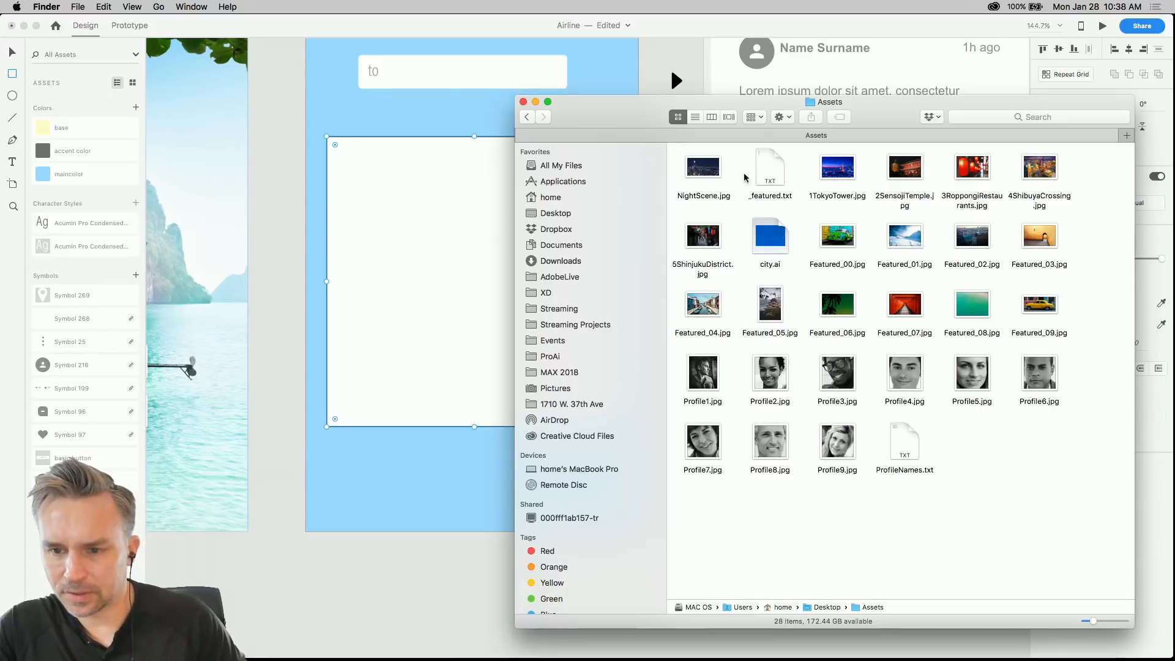
- Preview candidate background photos Featured_01.jpg, Featured_09.jpg, Featured_05.jpg and Featured_04.jpg
left_click(826, 174)
left_click(897, 244)
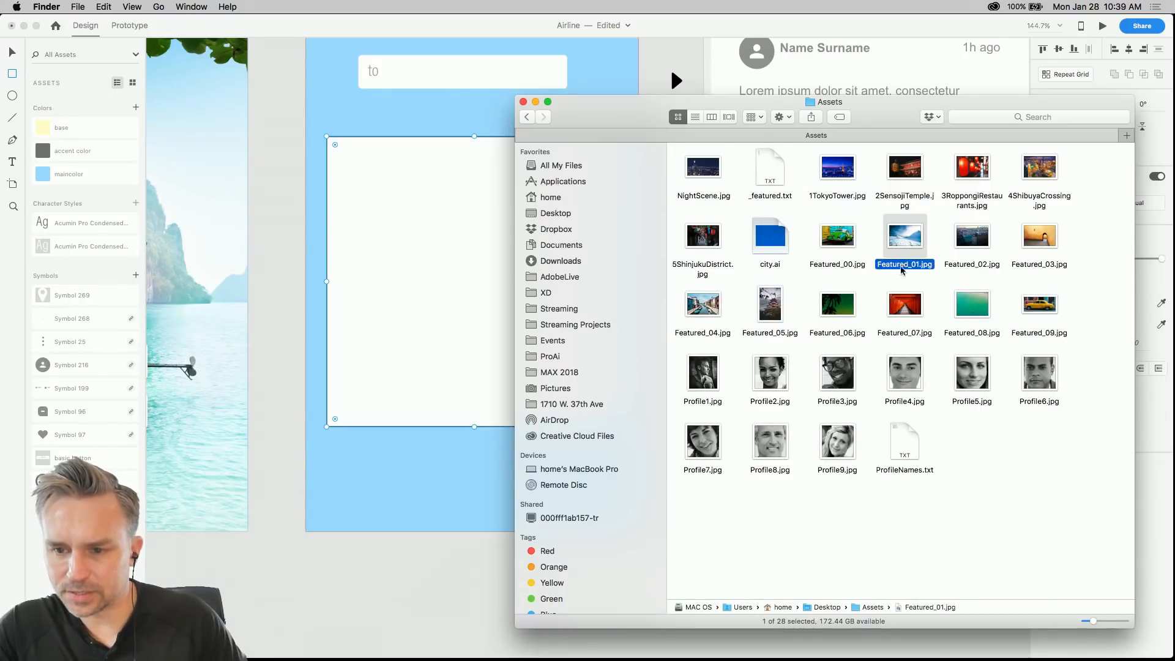
key("space")
key("space")
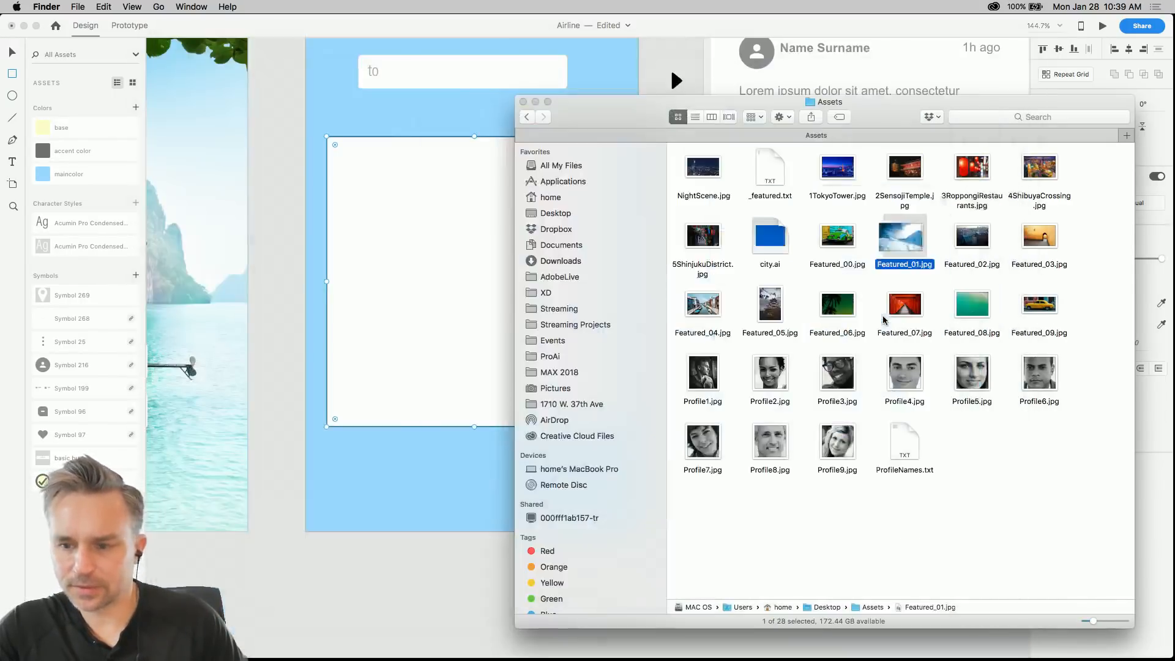
left_click(1040, 306)
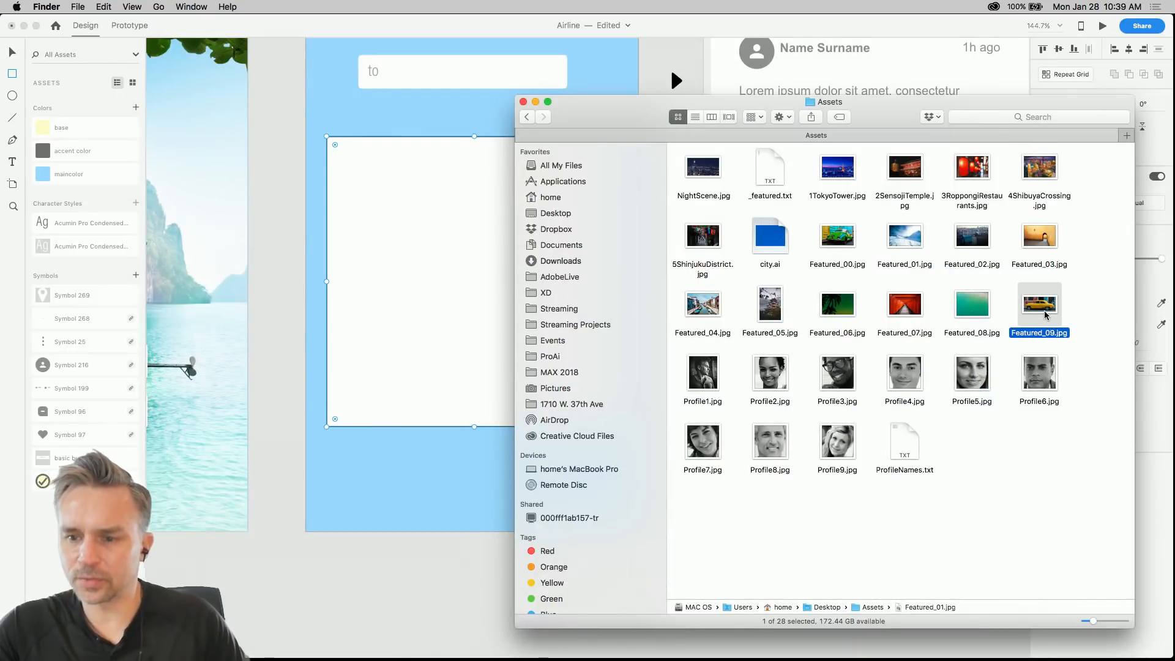
key("space")
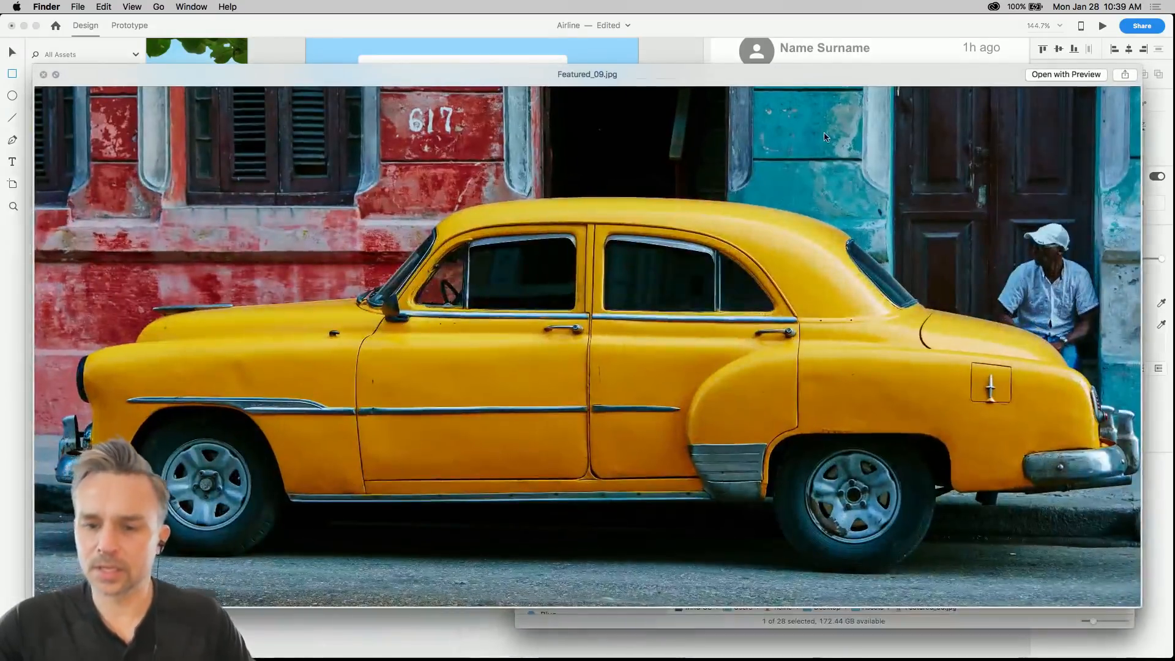
key("space")
left_click(796, 304)
key("space")
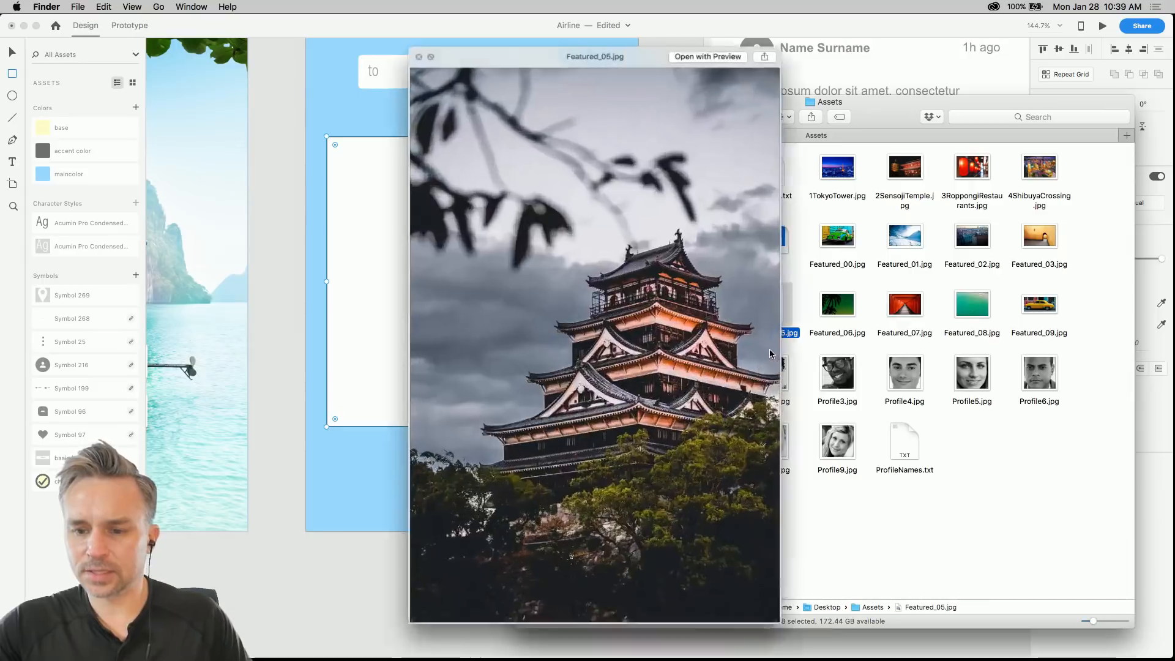
key("space")
left_click(701, 306)
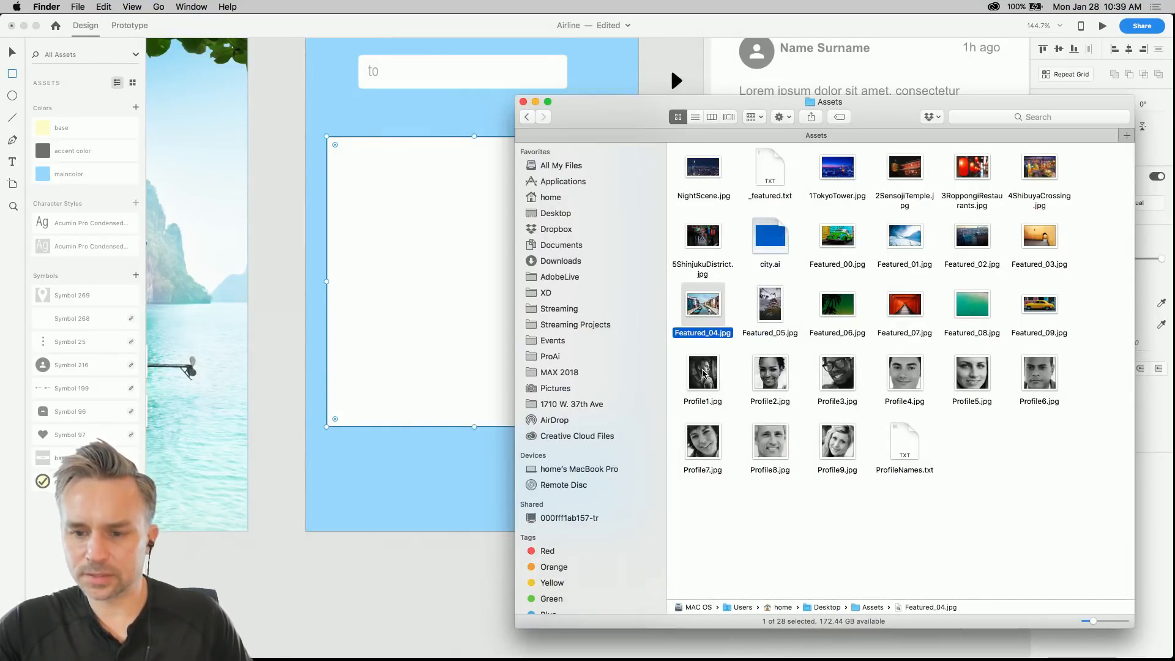
key("space")
key("space")
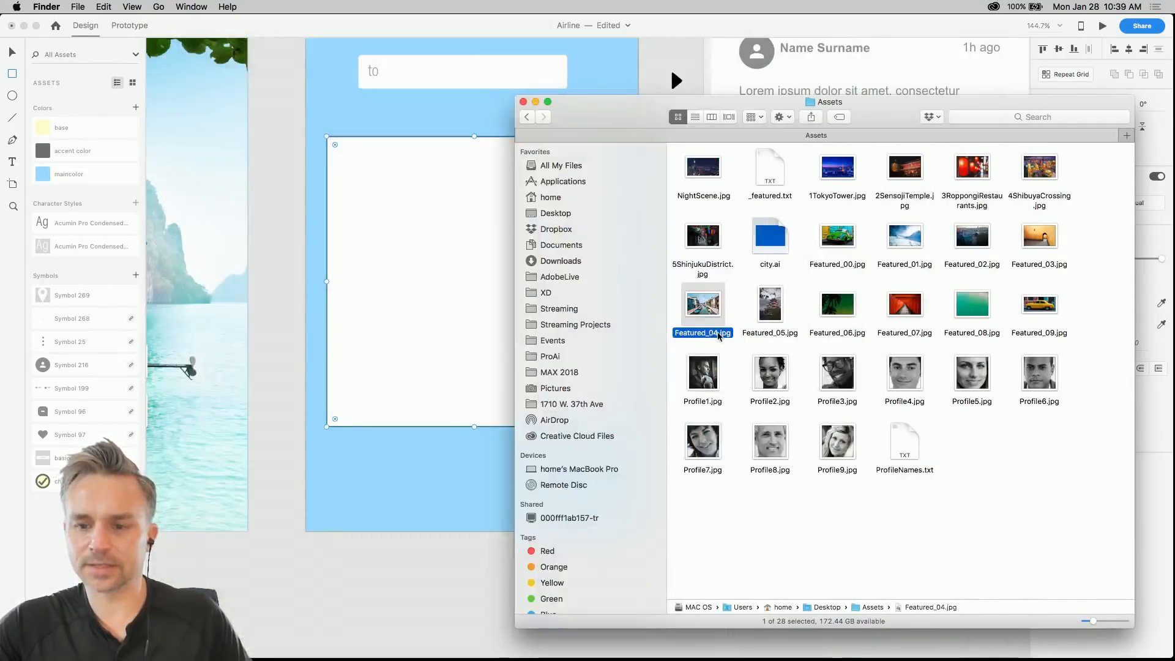
- Fill the rectangle on the main artboard with Featured_04.jpg and remove its border
left_click_drag(702, 304, 355, 200)
left_click(355, 183)
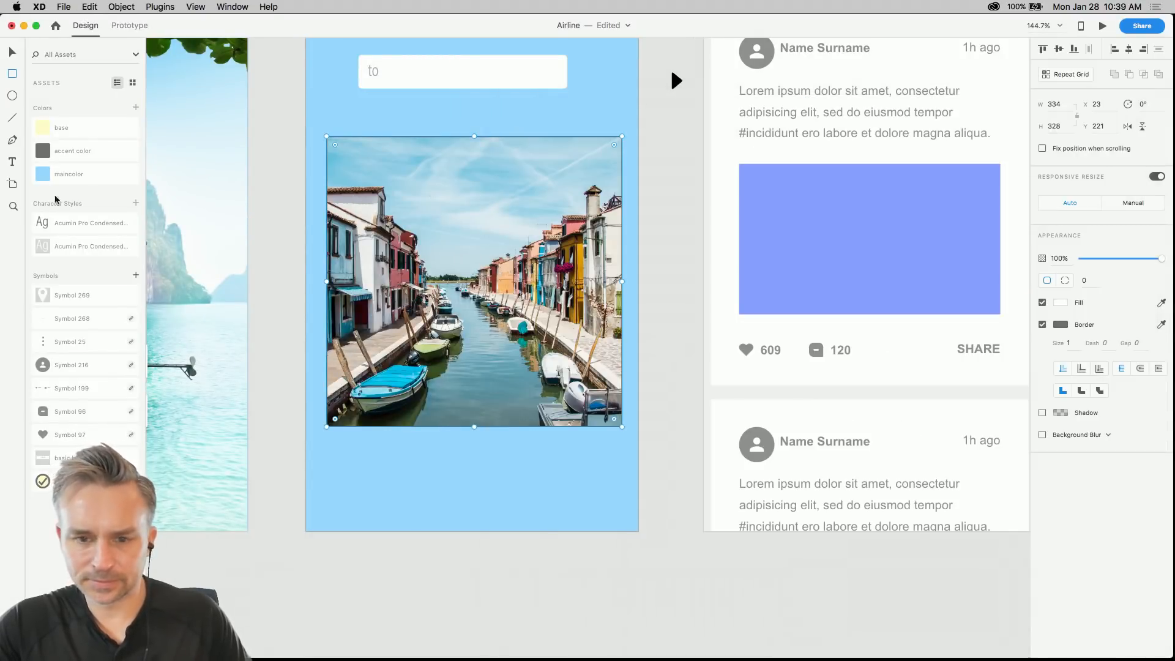
left_click(1042, 324)
- Resize the canal photo to cover the whole main artboard at 375 × 667 and send it behind the input fields
key("v")
left_click_drag(329, 96, 350, 73)
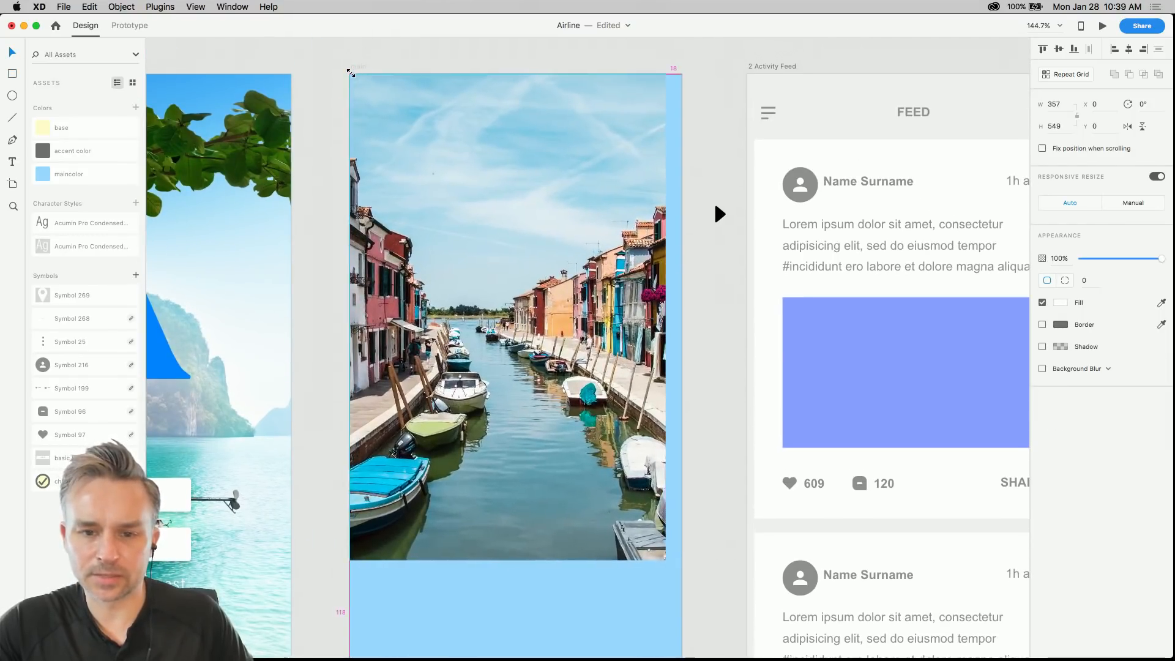
scroll(346, 165, "down", 5)
left_click_drag(668, 387, 684, 490)
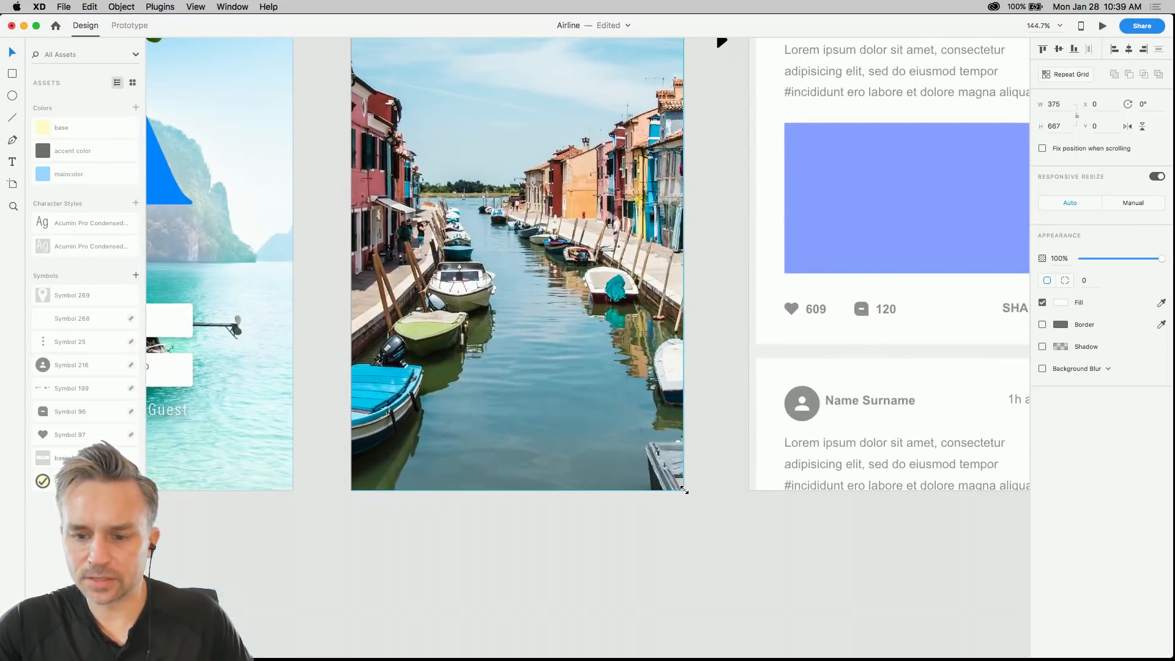
scroll(476, 454, "up", 6)
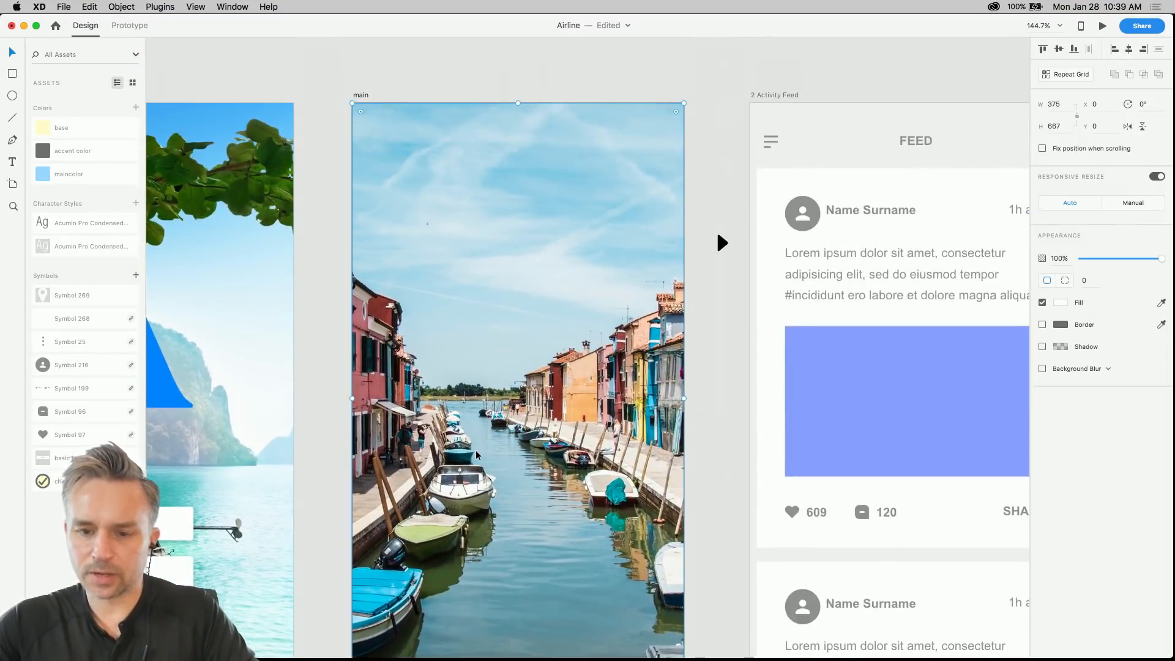
key("super+shift+bracketleft")
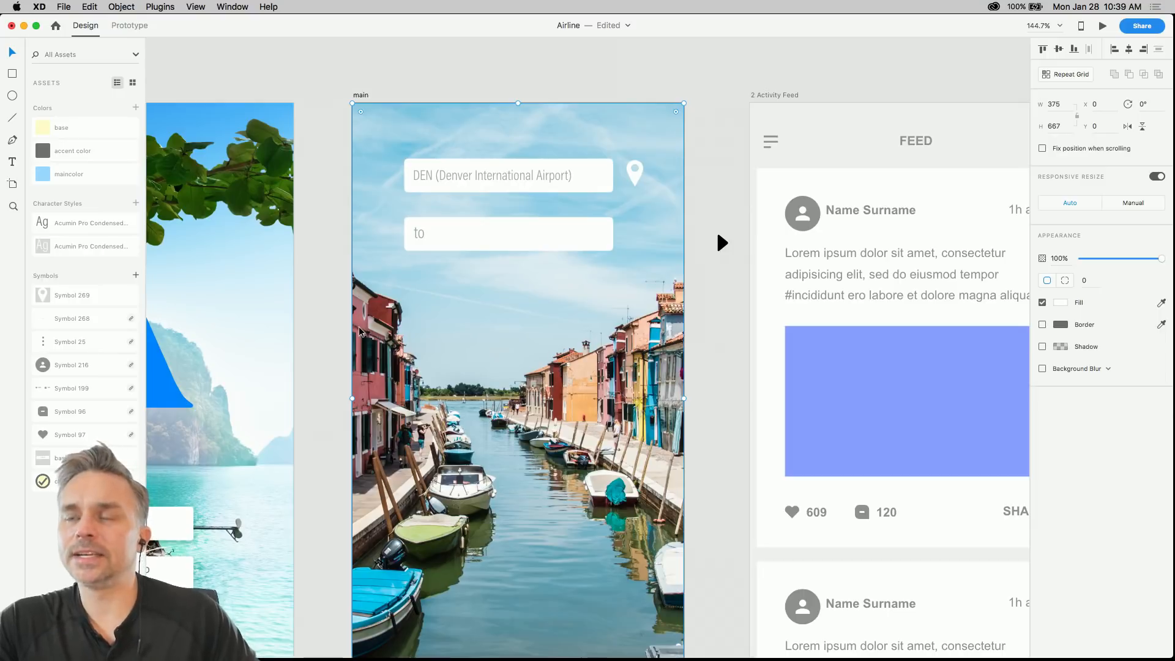
scroll(359, 331, "left", 1)
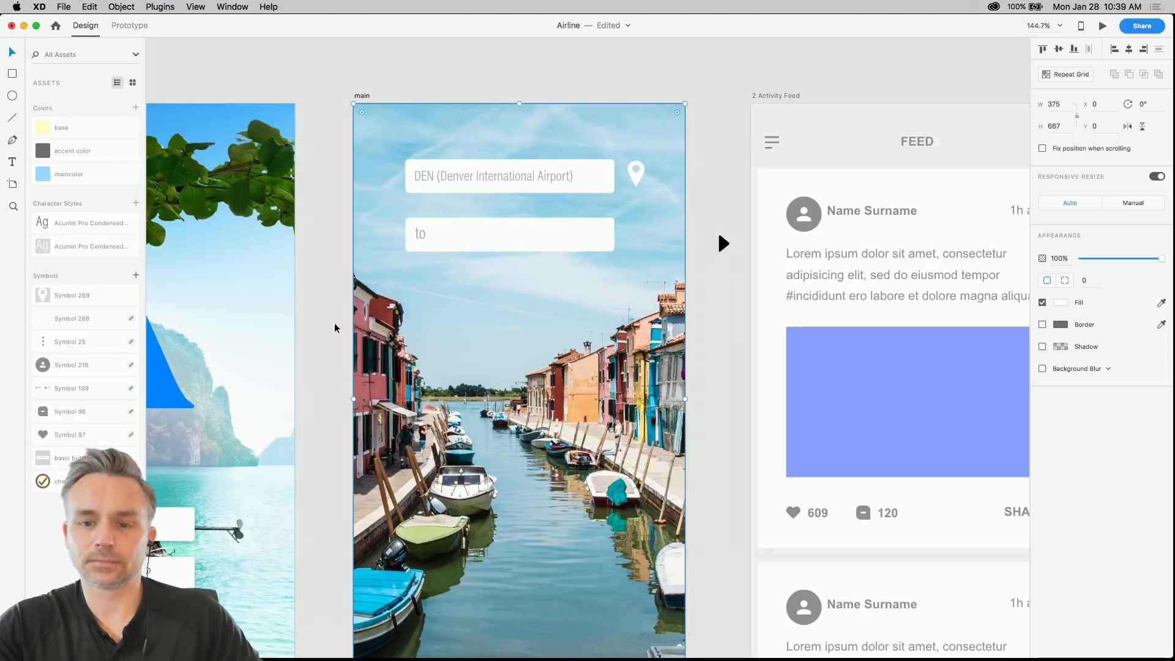
- Deselect the background photo and examine the airport, date, cabin and passenger rows with their icons in the reference booking screenshot
left_click(329, 89)
left_click(359, 147)
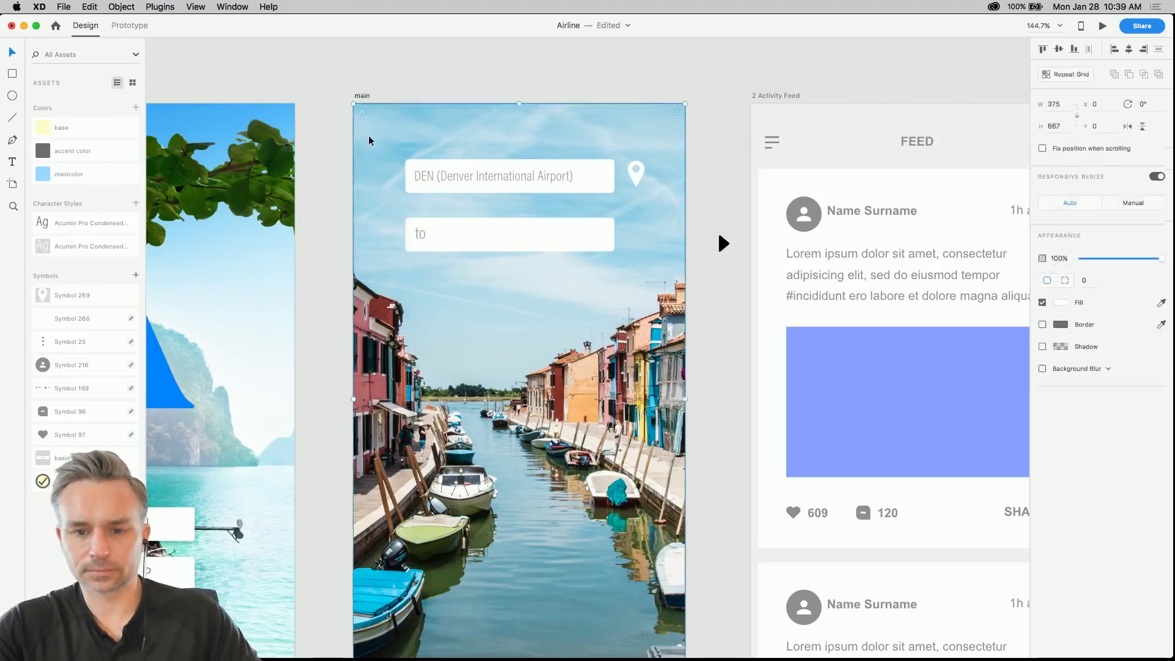
left_click_drag(324, 257, 299, 209)
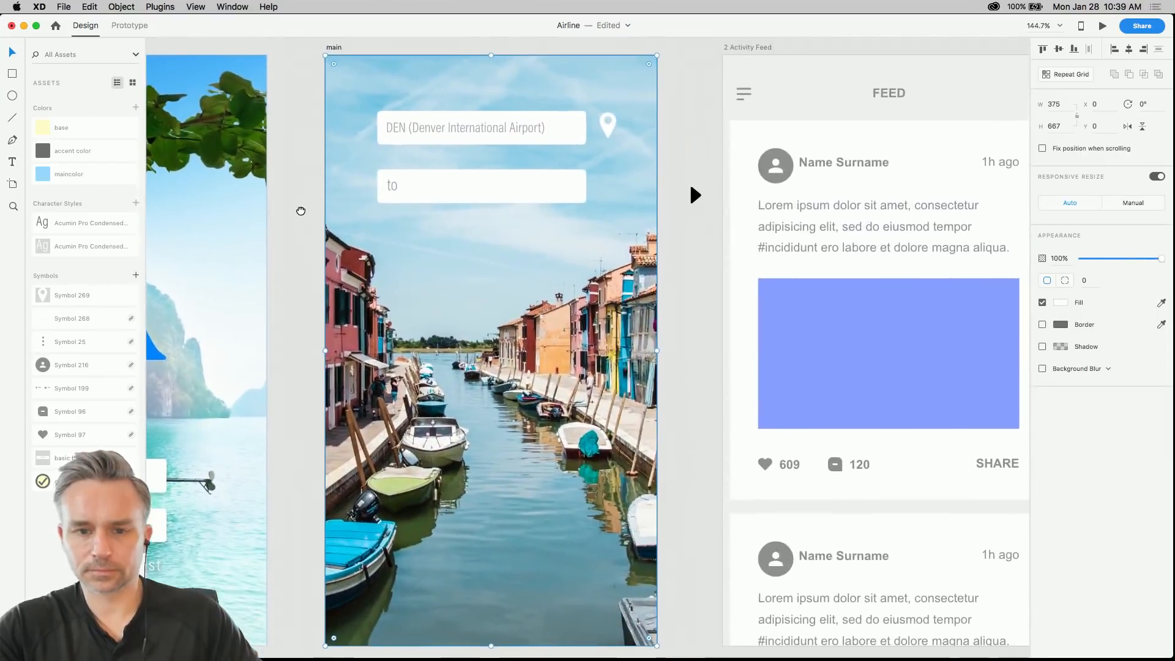
left_click(294, 166)
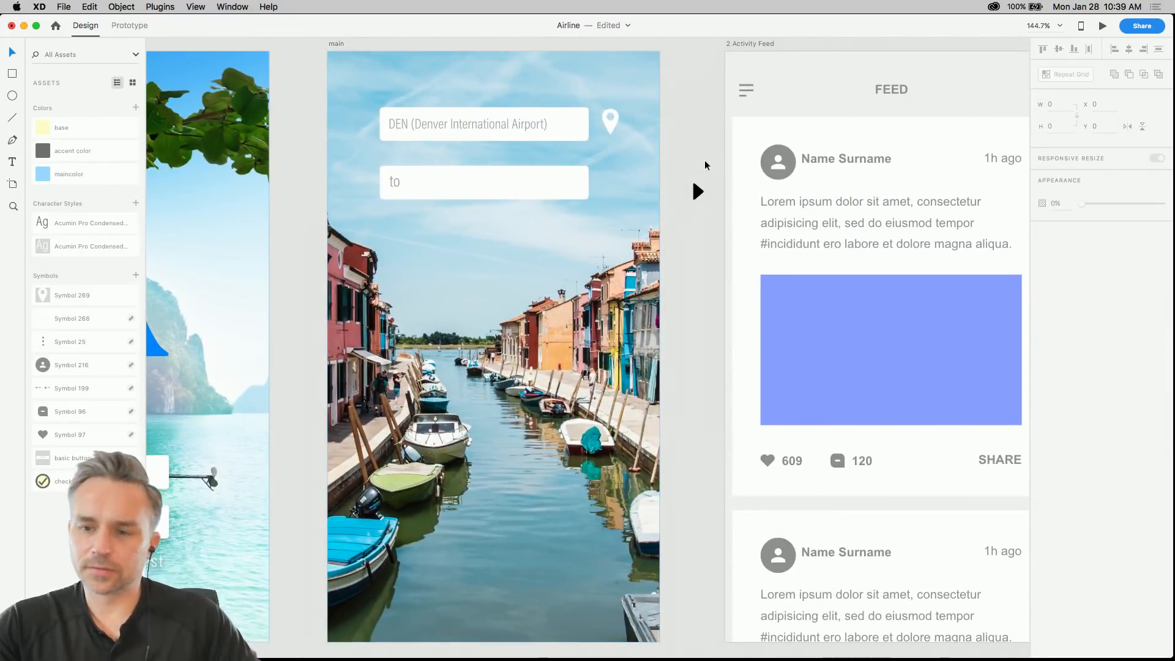
key("super+0")
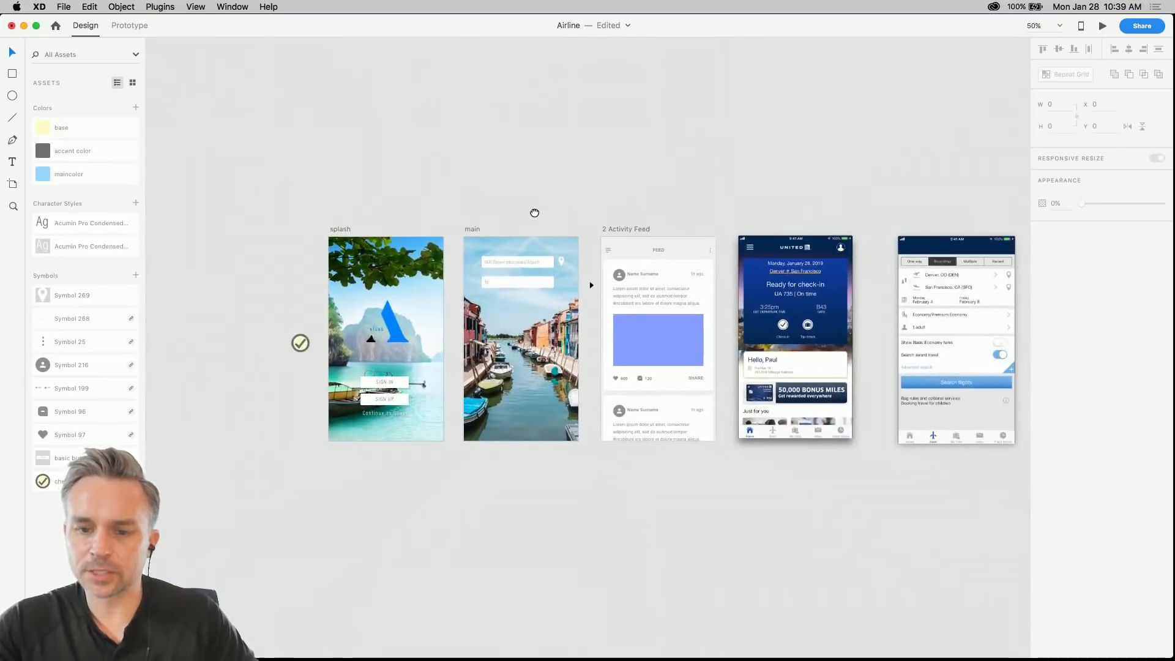
scroll(861, 214, "right", 5)
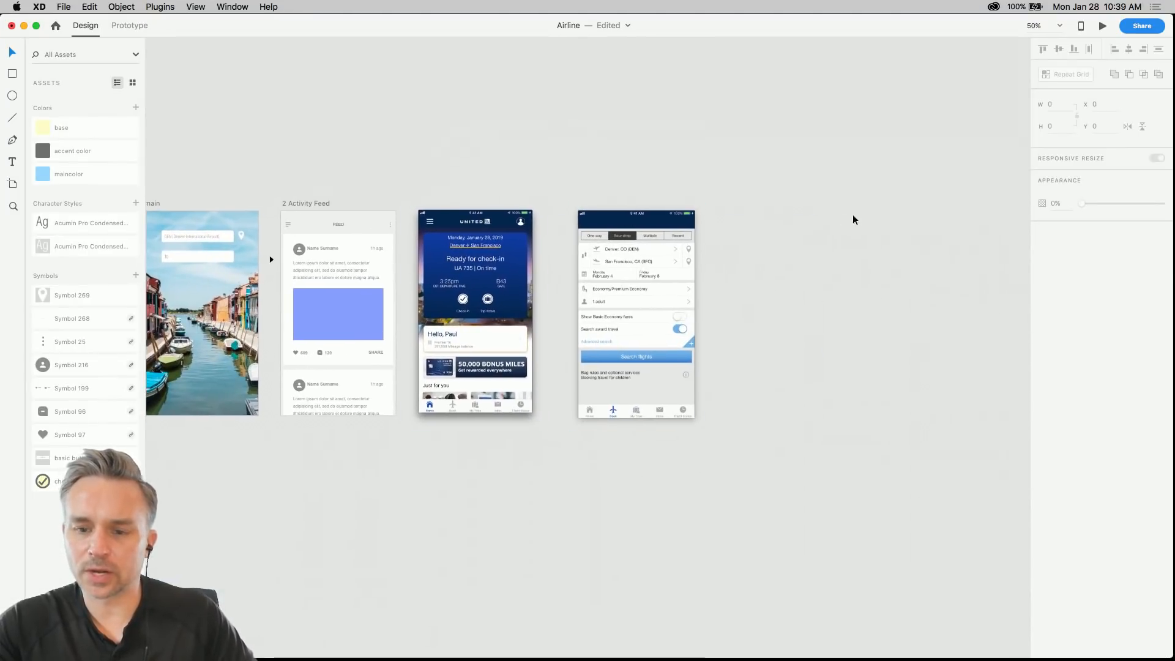
scroll(839, 220, "up", 5)
scroll(663, 173, "left", 5)
scroll(976, 146, "down", 2)
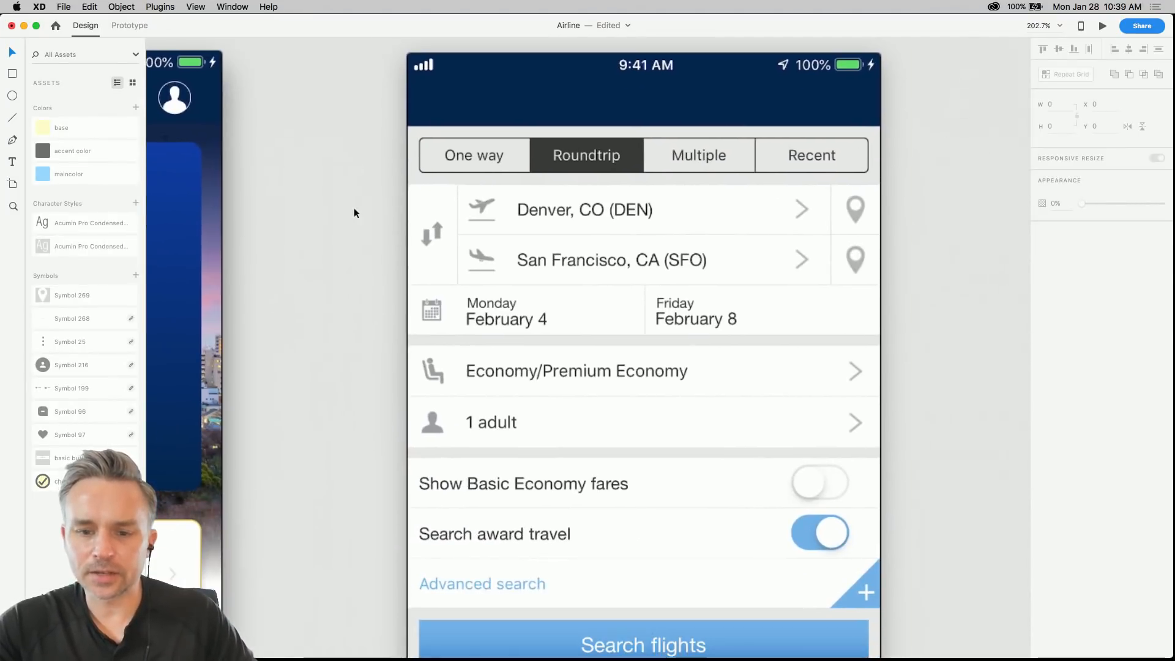
scroll(407, 335, "up", 3)
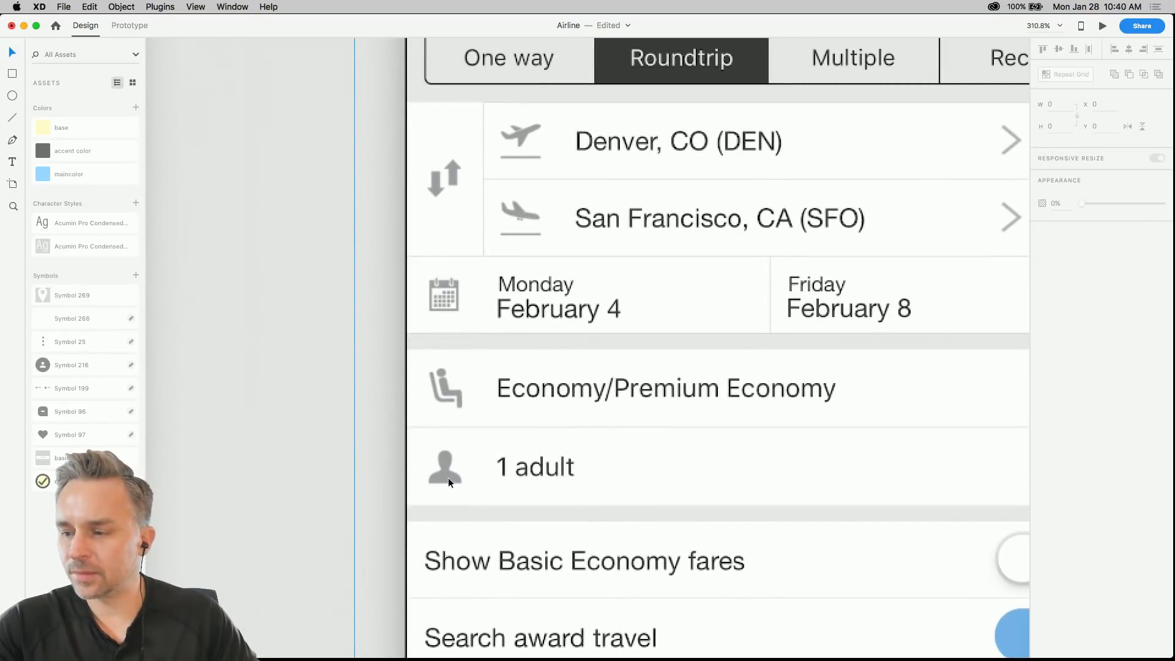
- Open the Creative Cloud desktop app and look through its Learn, Files, Fonts, Stock and Behance sections, ending on Stock
left_click(992, 7)
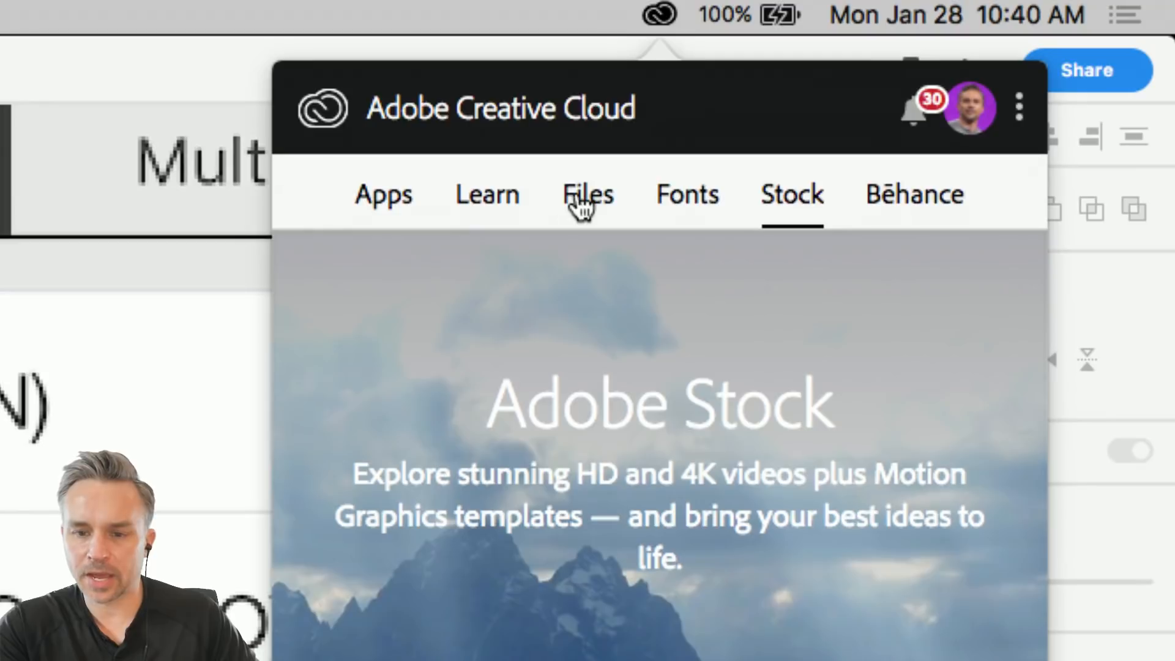
left_click(580, 204)
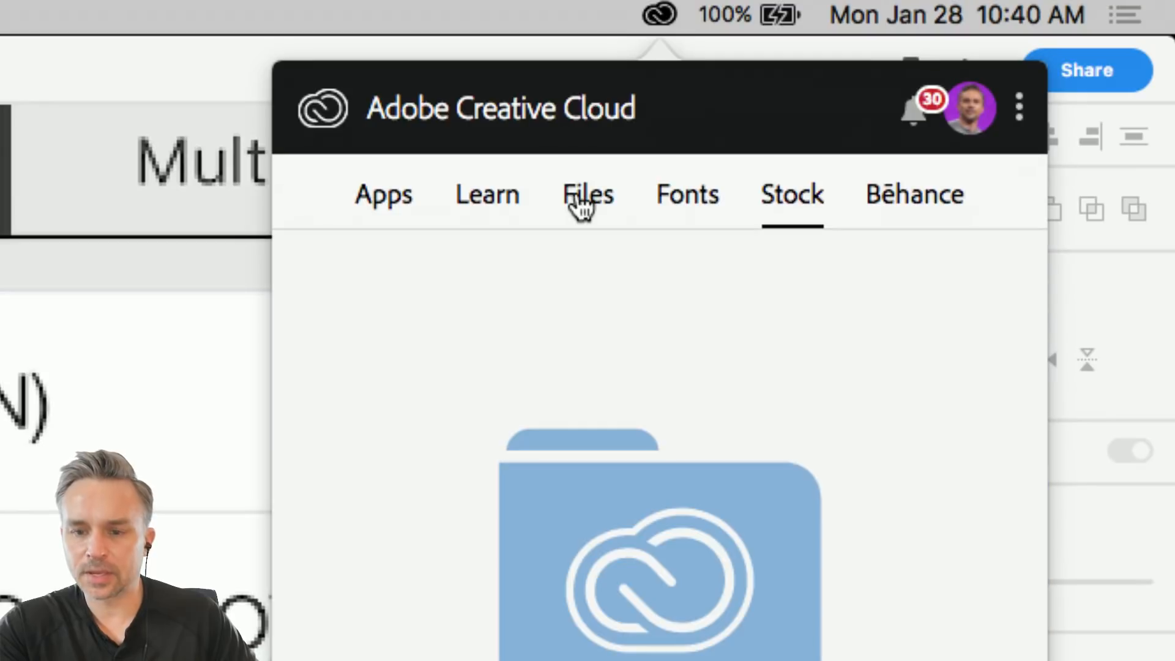
left_click(367, 211)
left_click(474, 211)
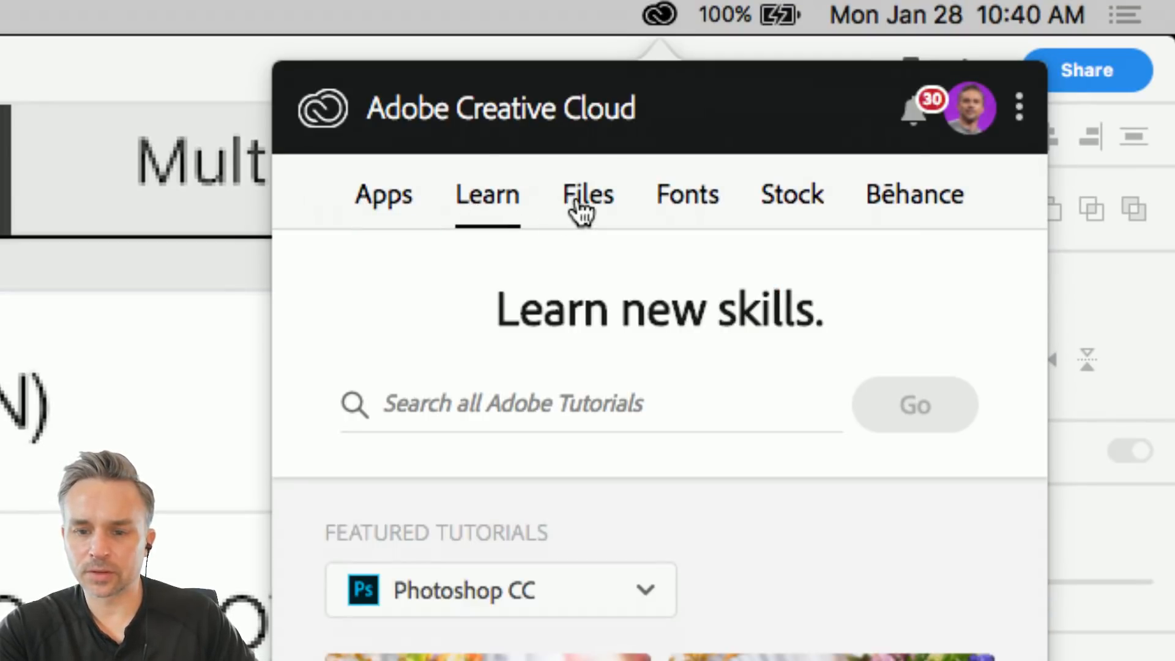
left_click(580, 208)
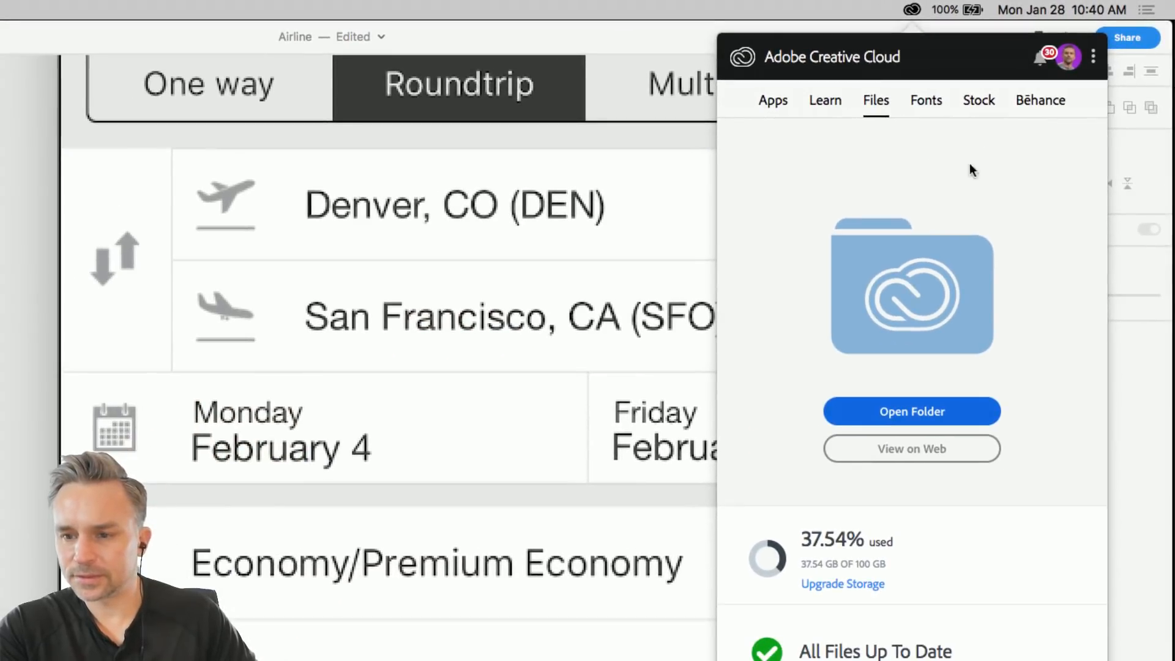
left_click(922, 107)
left_click(982, 111)
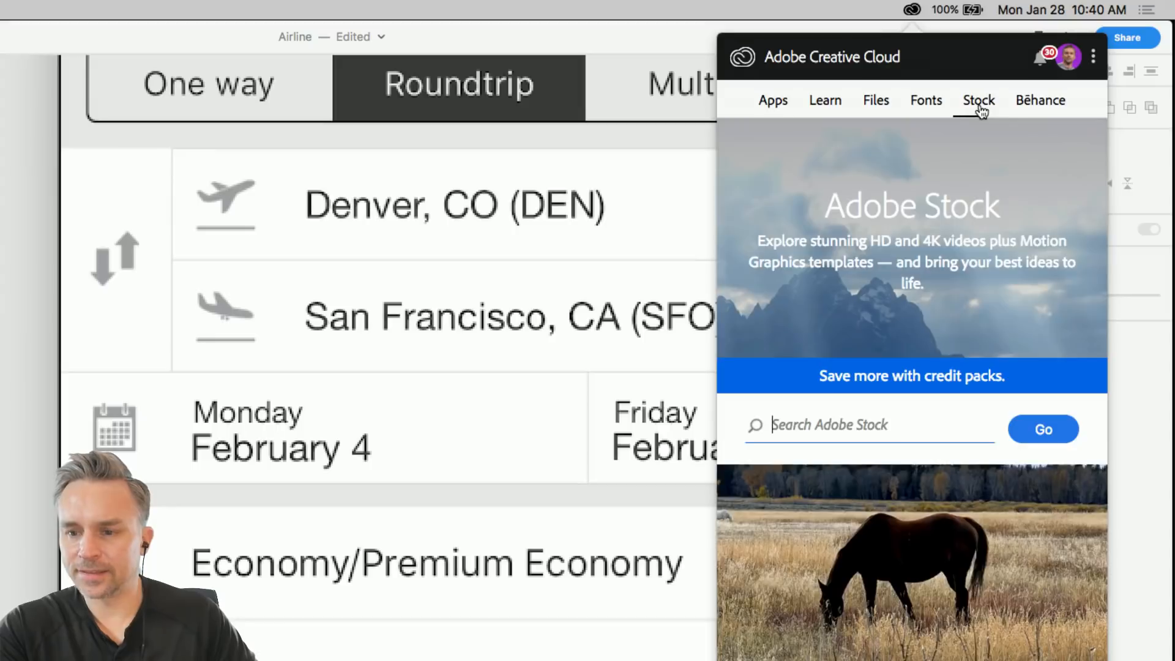
left_click(1026, 108)
left_click(978, 115)
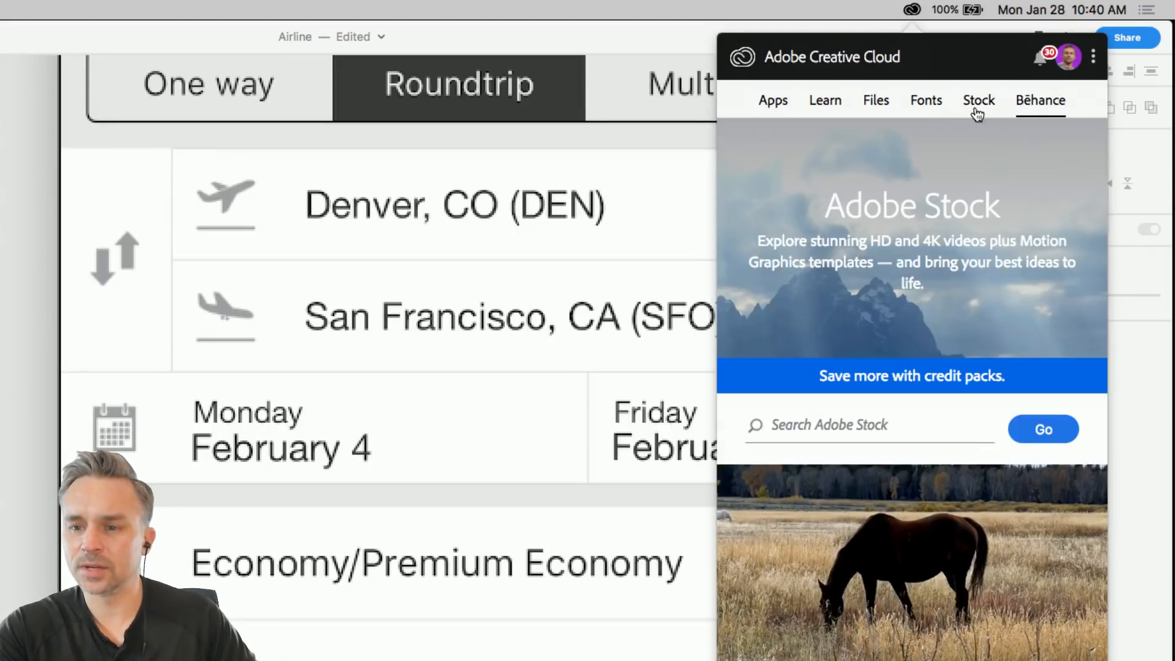
left_click(924, 109)
left_click(972, 111)
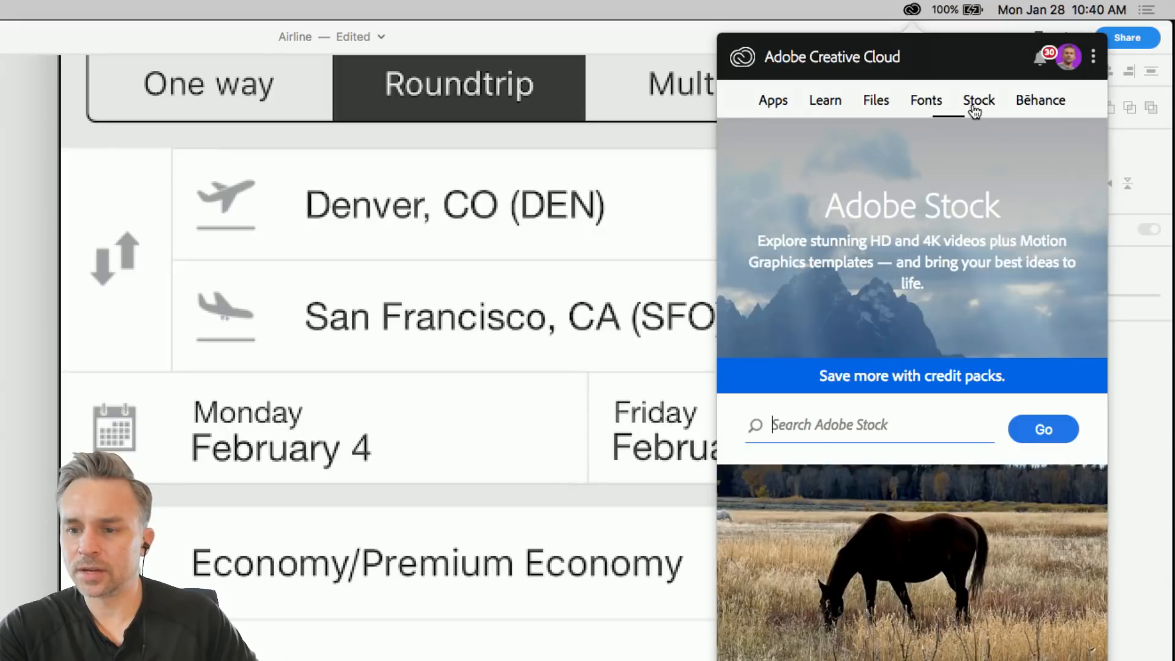
- Search Adobe Stock for "calendar"
left_click(836, 431)
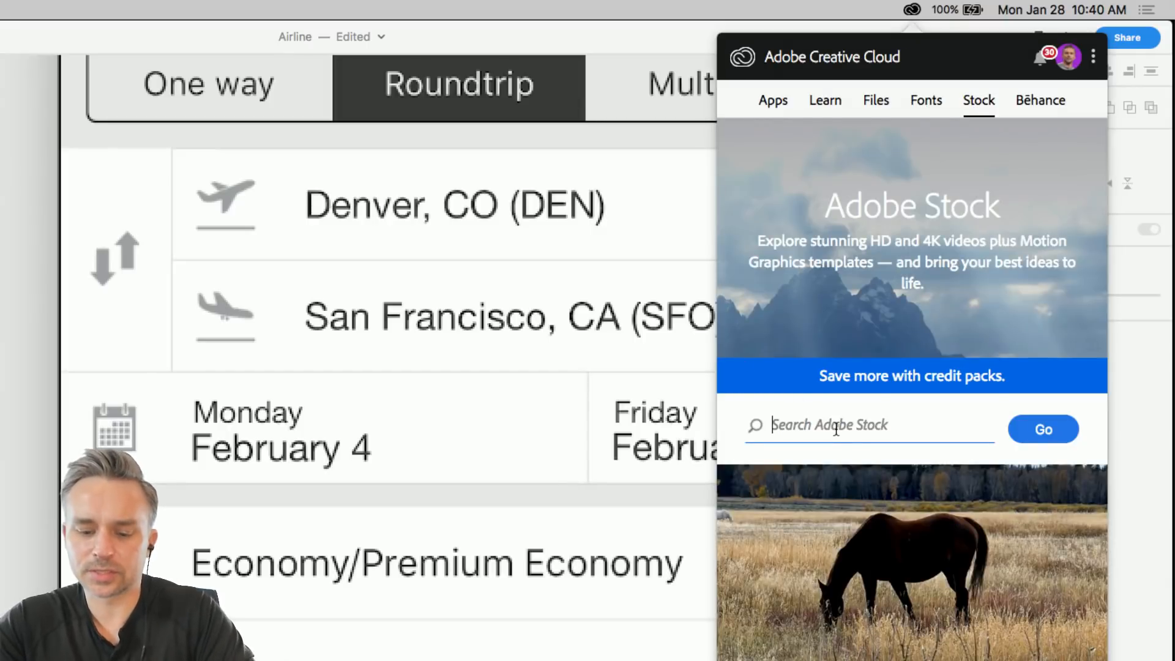
type("calendar")
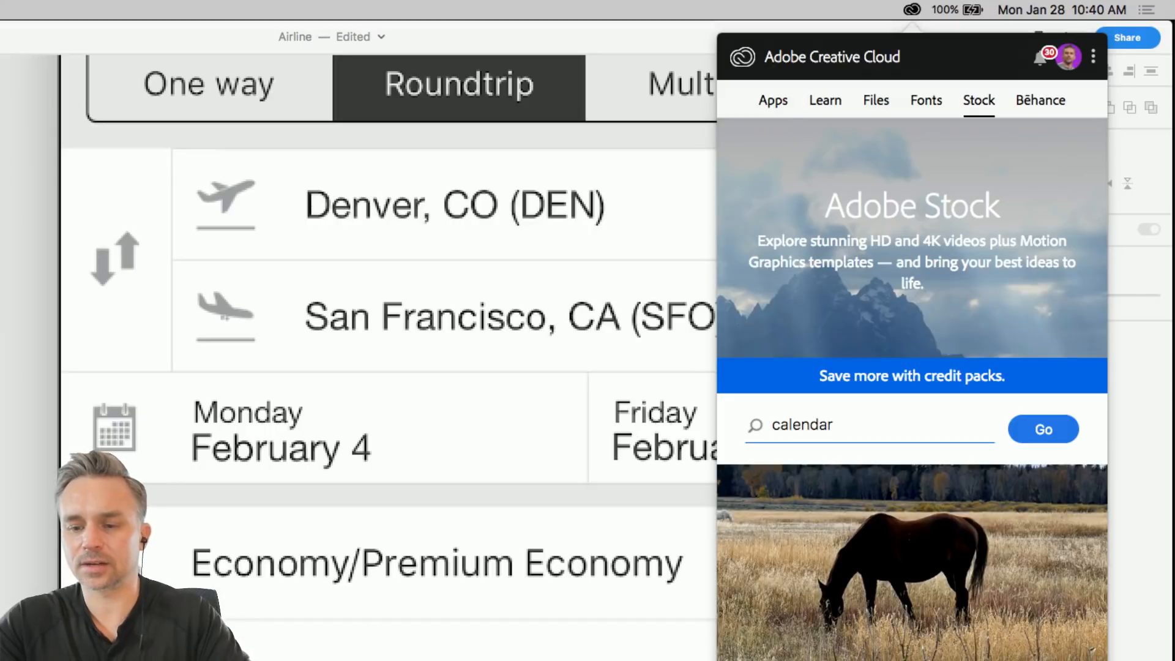
key("Return")
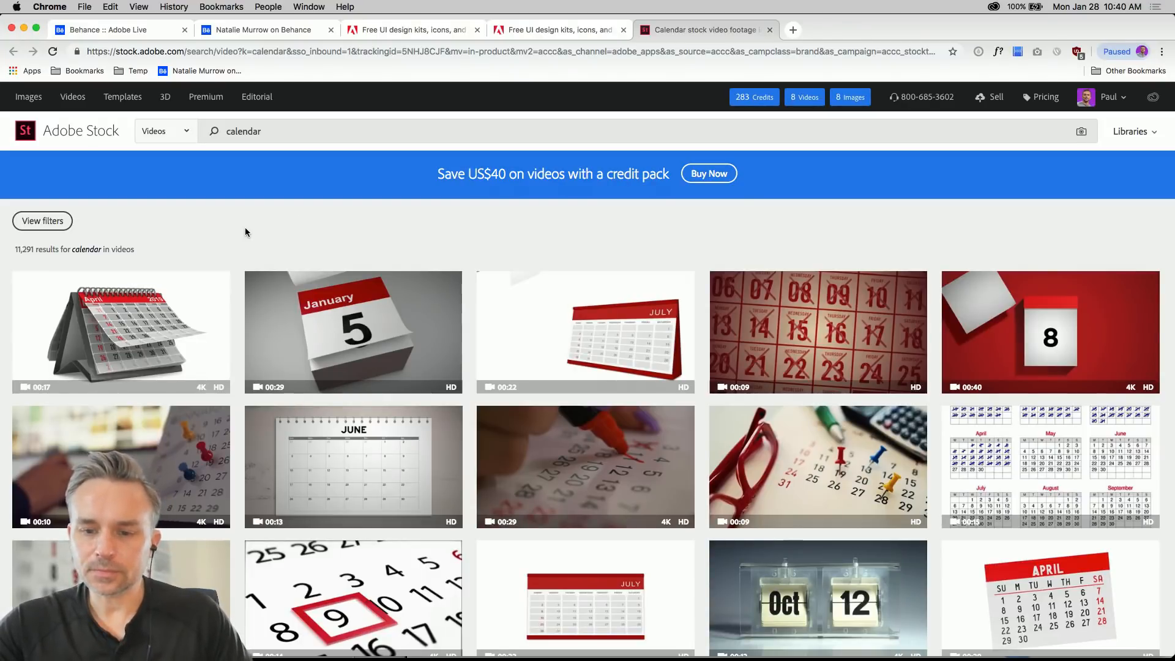
- Show the search filters for the calendar results and change the content type from Videos to Images
scroll(244, 226, "down", 5)
scroll(245, 229, "up", 5)
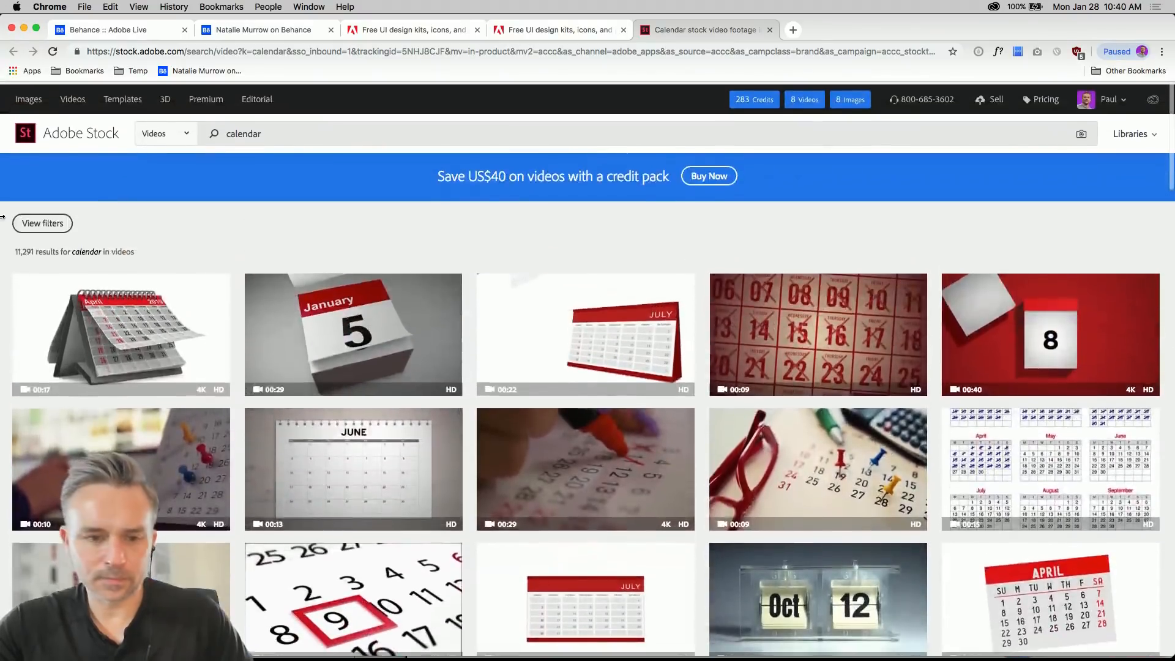
left_click(43, 221)
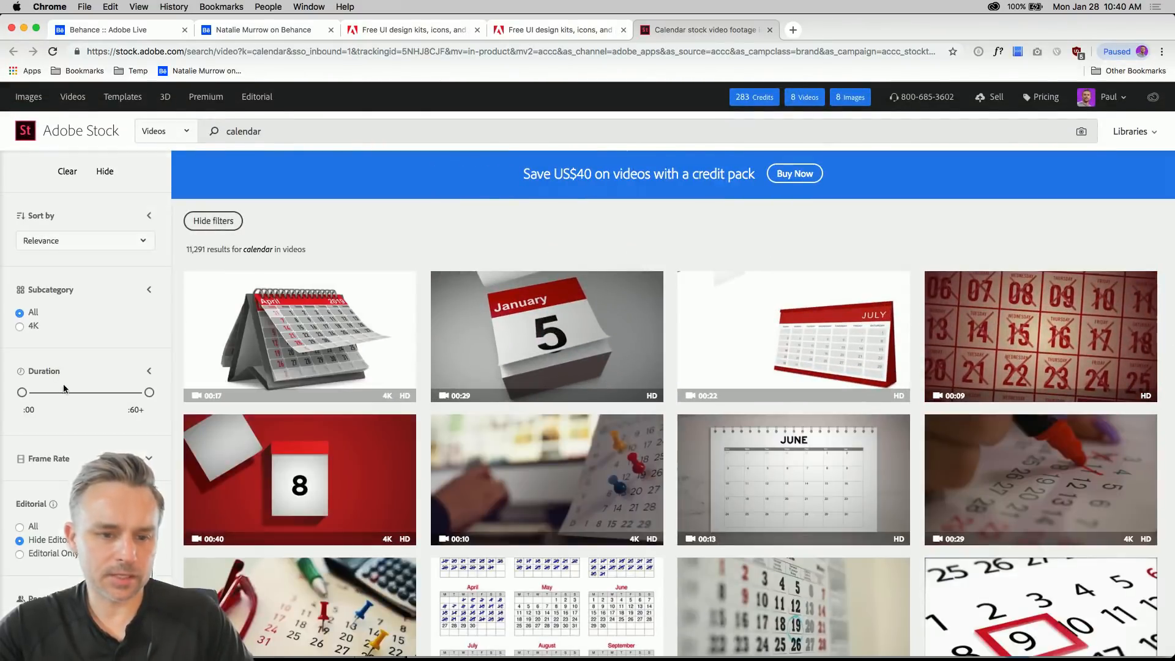
scroll(36, 275, "down", 3)
scroll(51, 319, "up", 4)
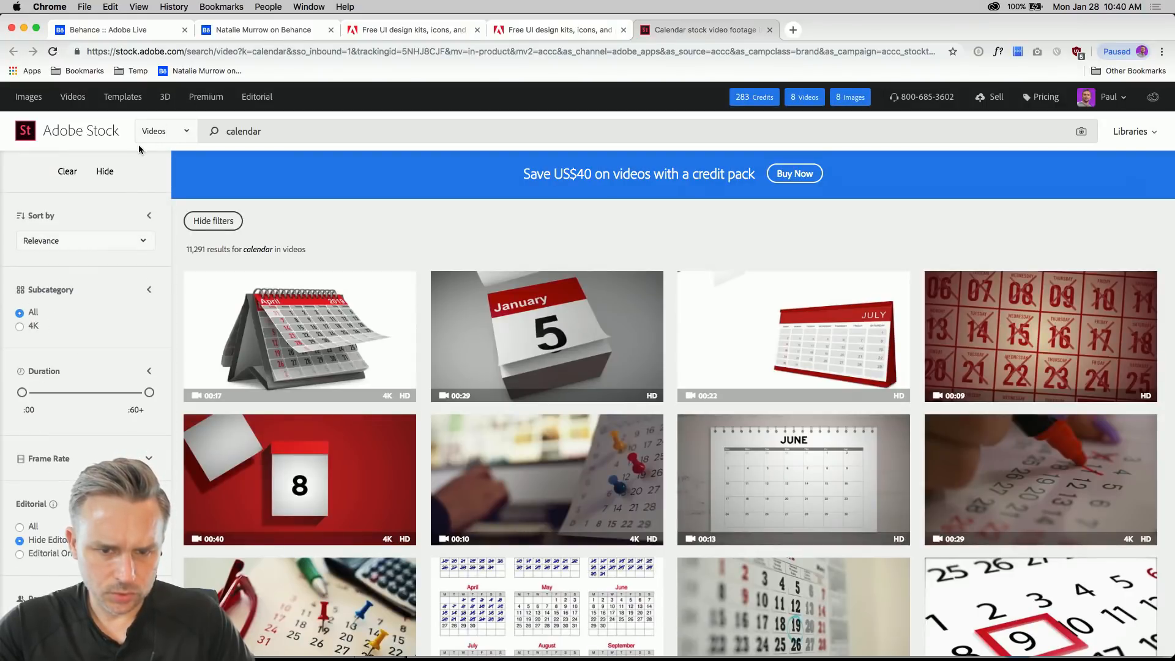
left_click(181, 131)
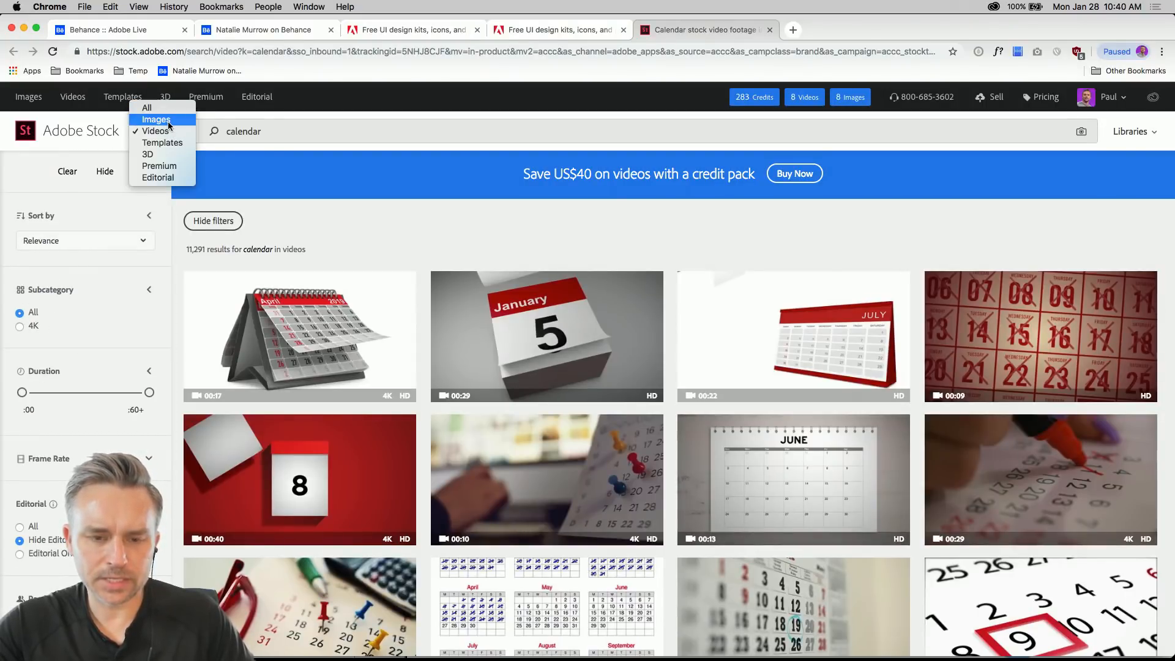
left_click(169, 124)
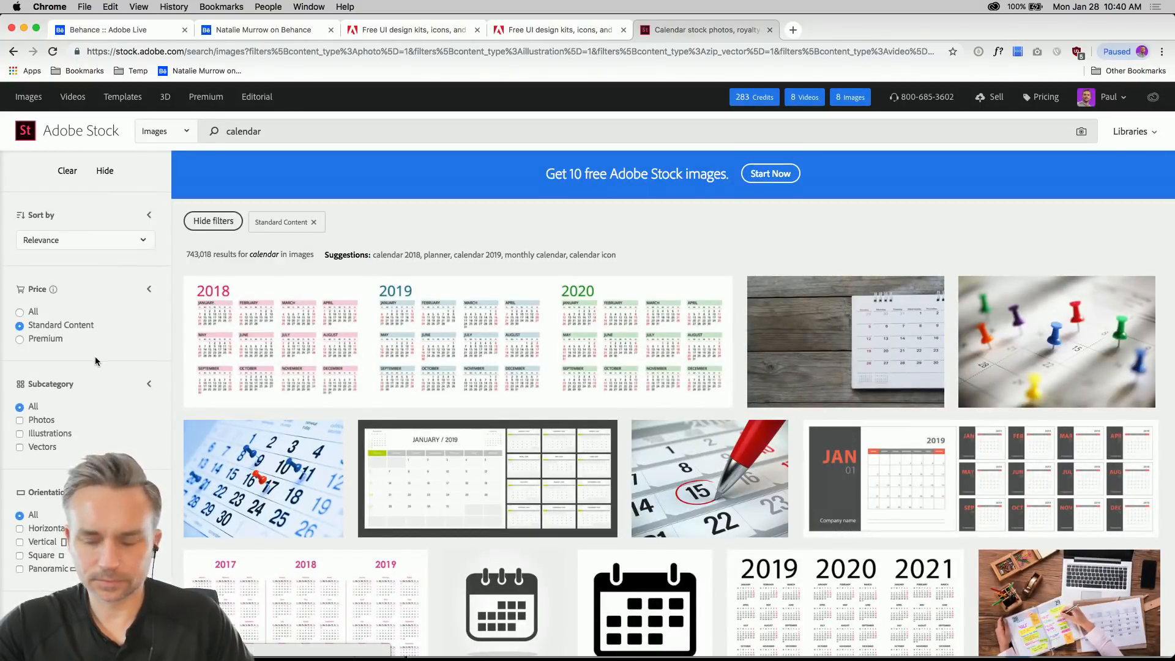
- Review the available image filters, limit the calendar results to the Vectors subcategory and browse the calendar icons
scroll(96, 361, "down", 3)
scroll(96, 361, "down", 1)
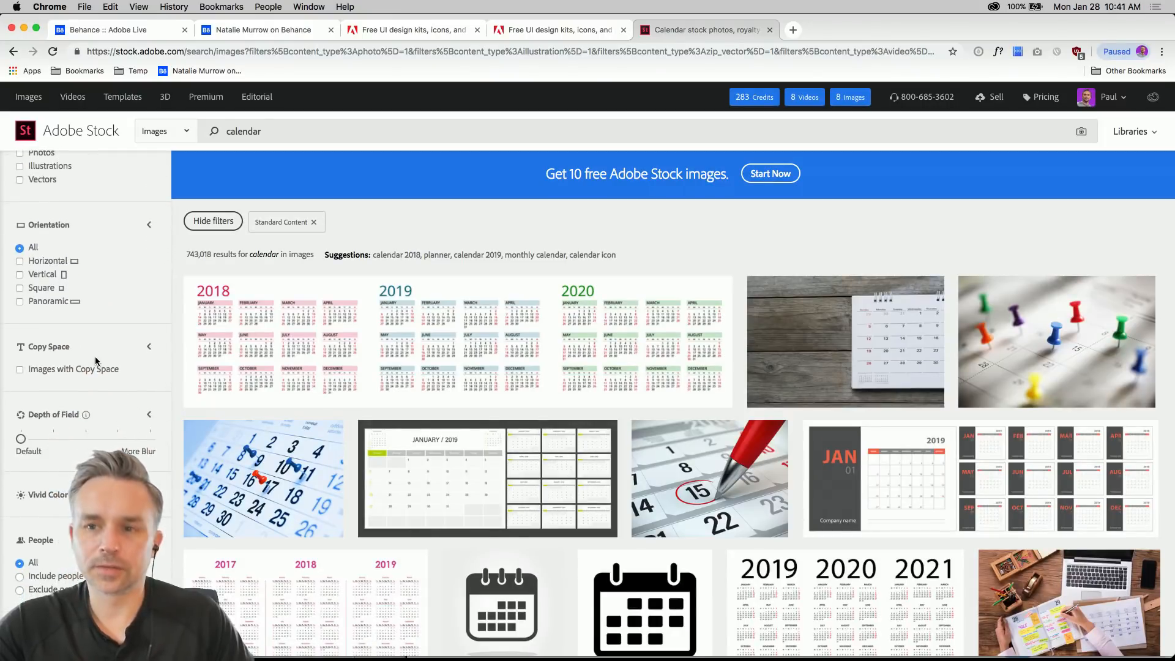
scroll(96, 362, "down", 3)
scroll(76, 351, "up", 7)
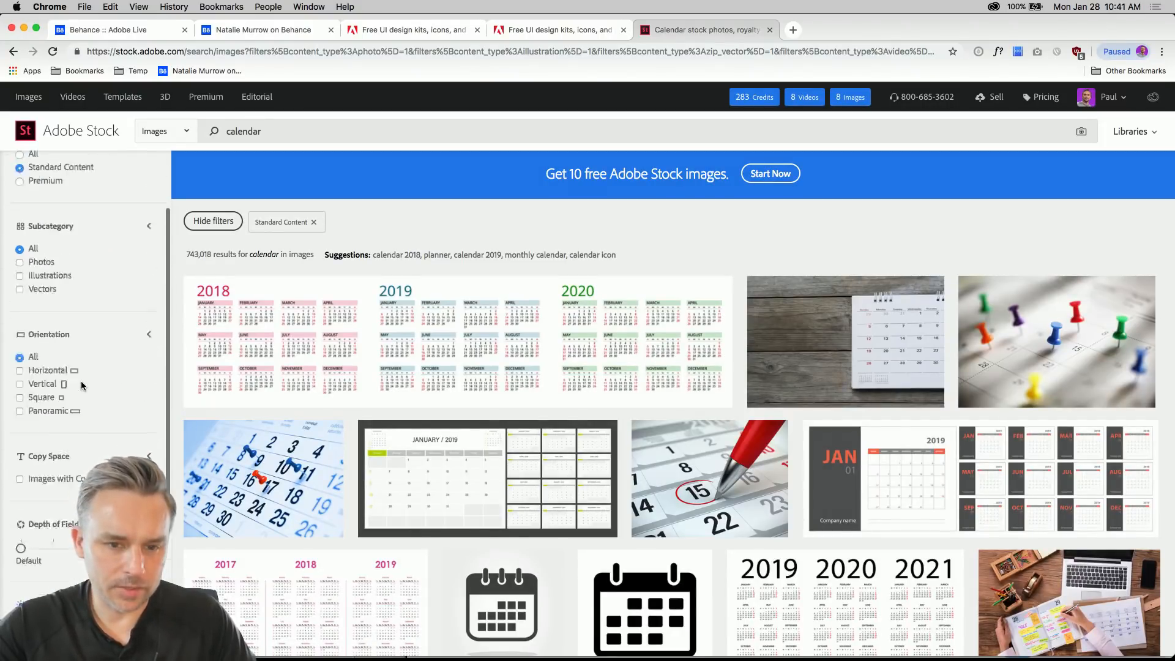
scroll(92, 316, "down", 6)
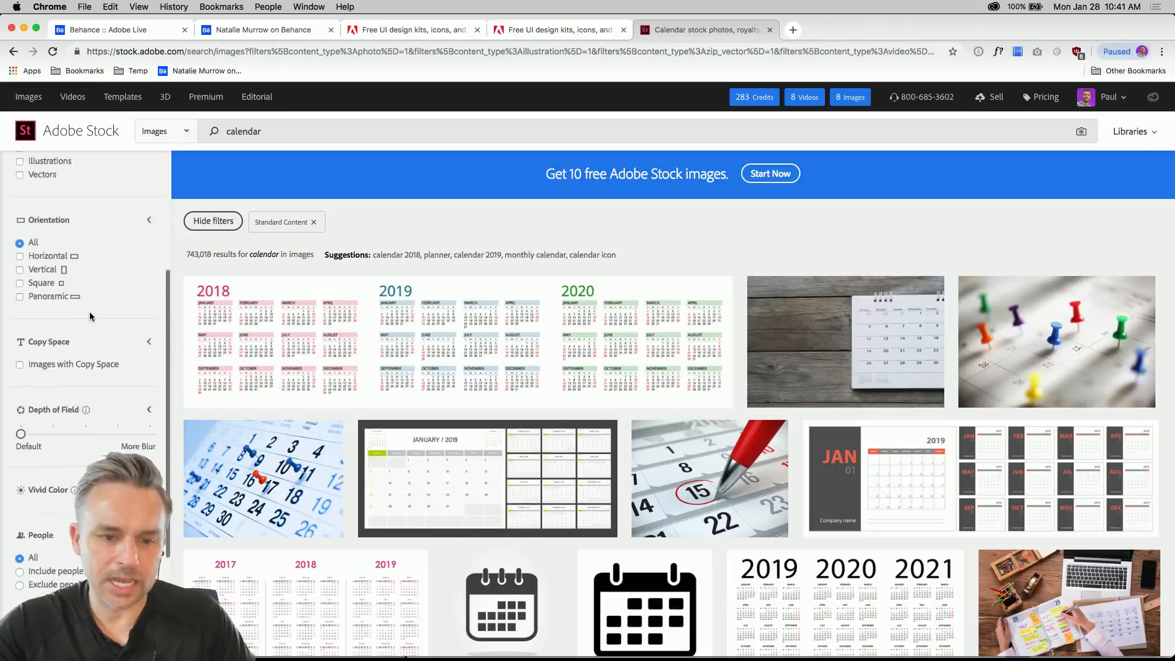
scroll(48, 273, "up", 2)
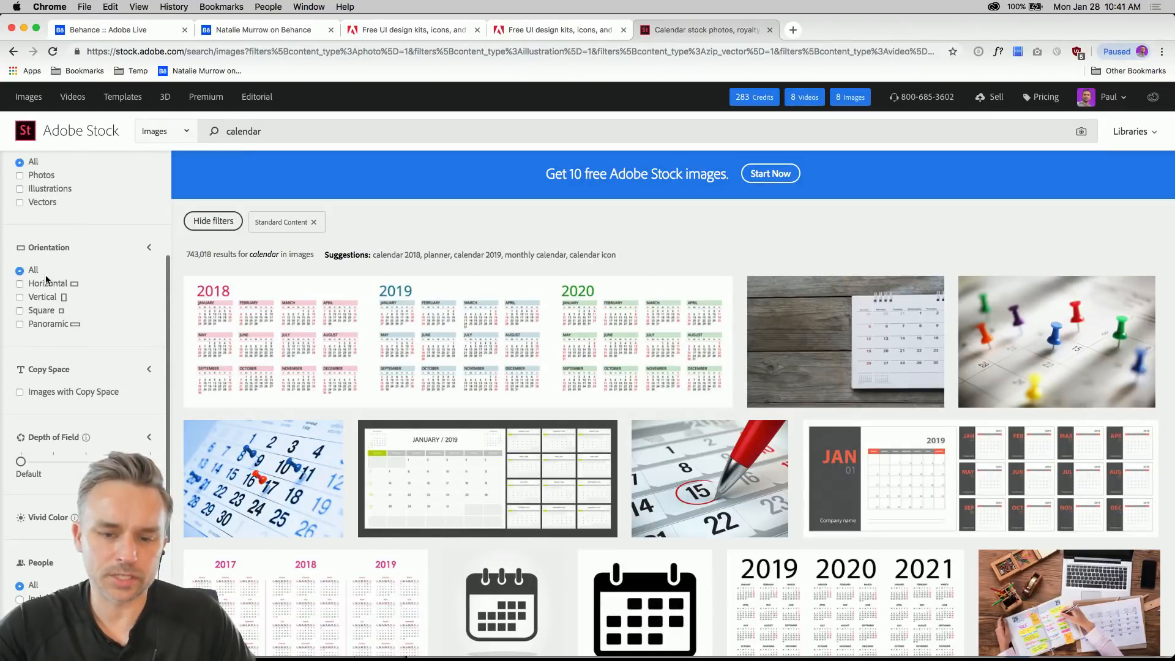
scroll(53, 338, "down", 5)
scroll(52, 355, "up", 5)
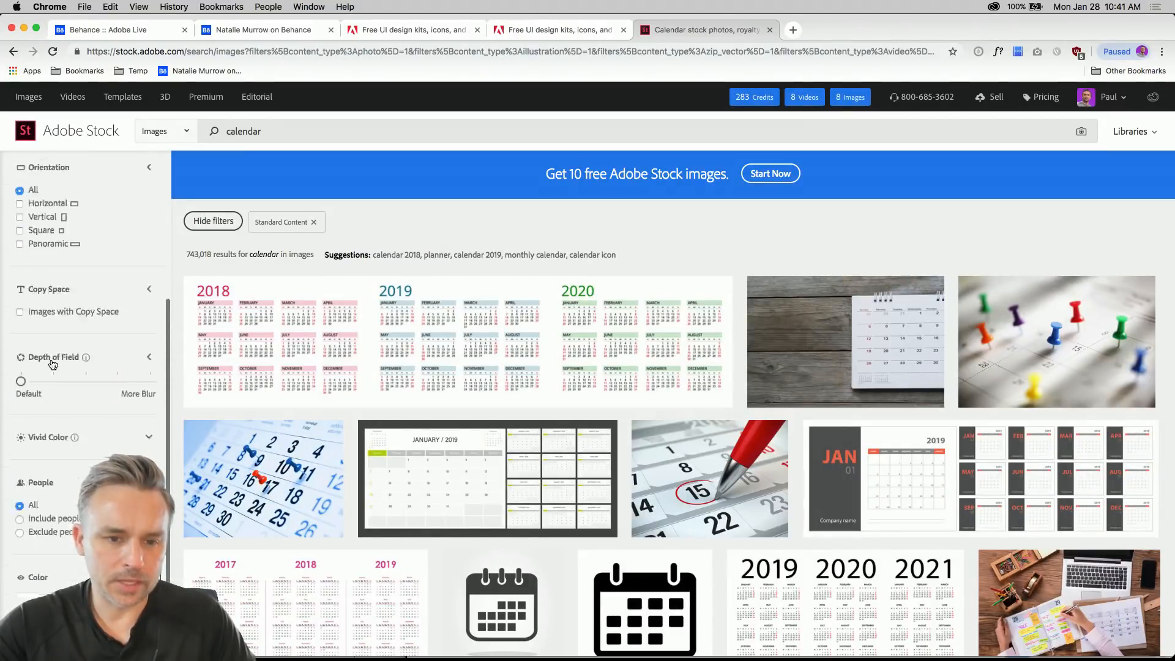
scroll(52, 363, "up", 3)
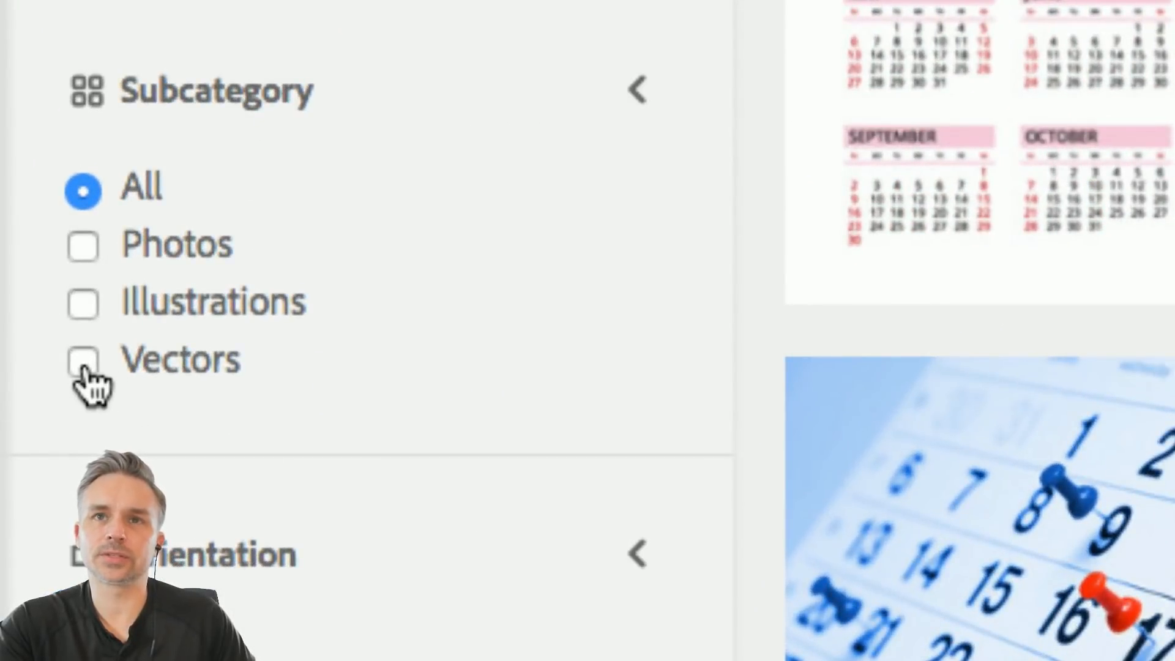
left_click(84, 363)
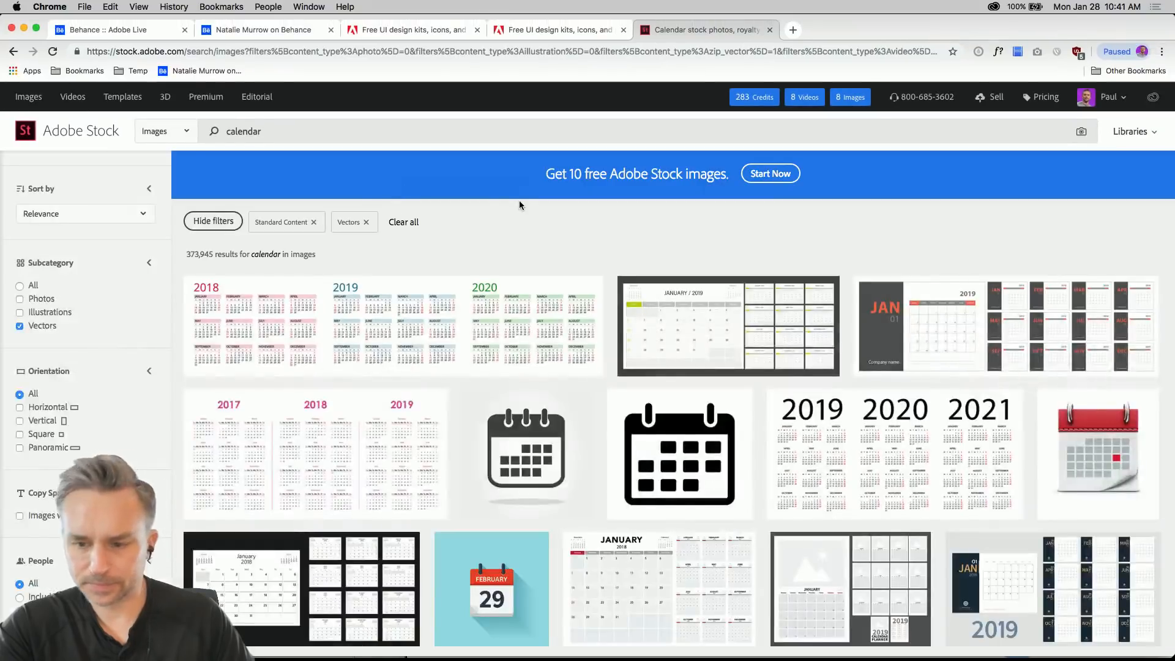
scroll(509, 205, "down", 2)
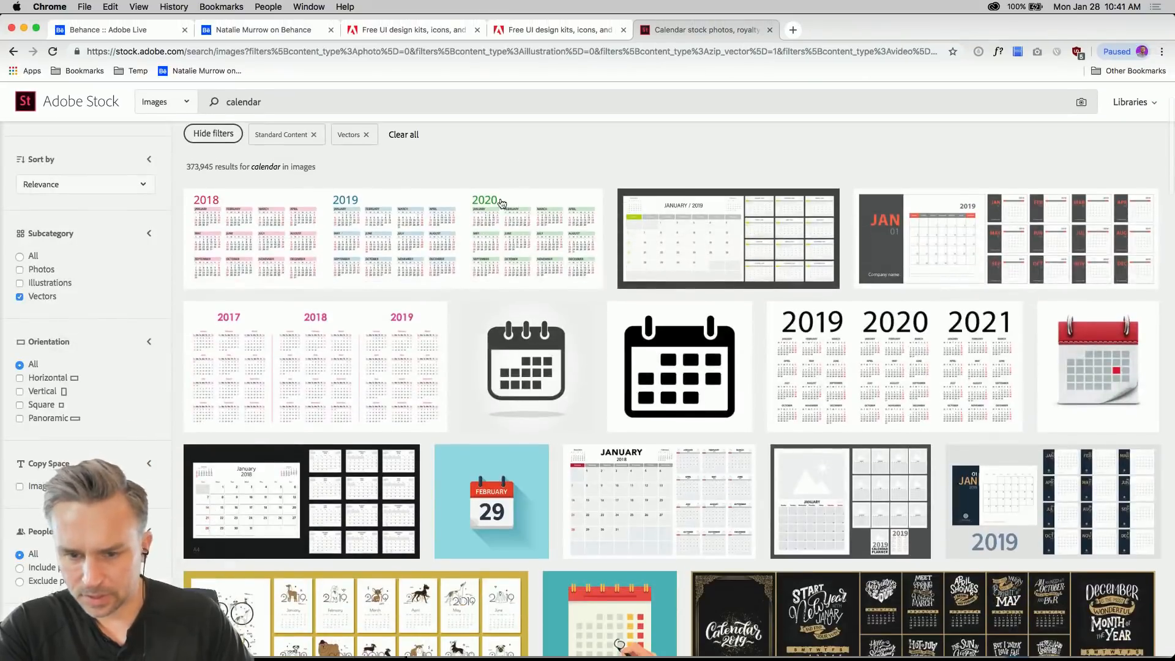
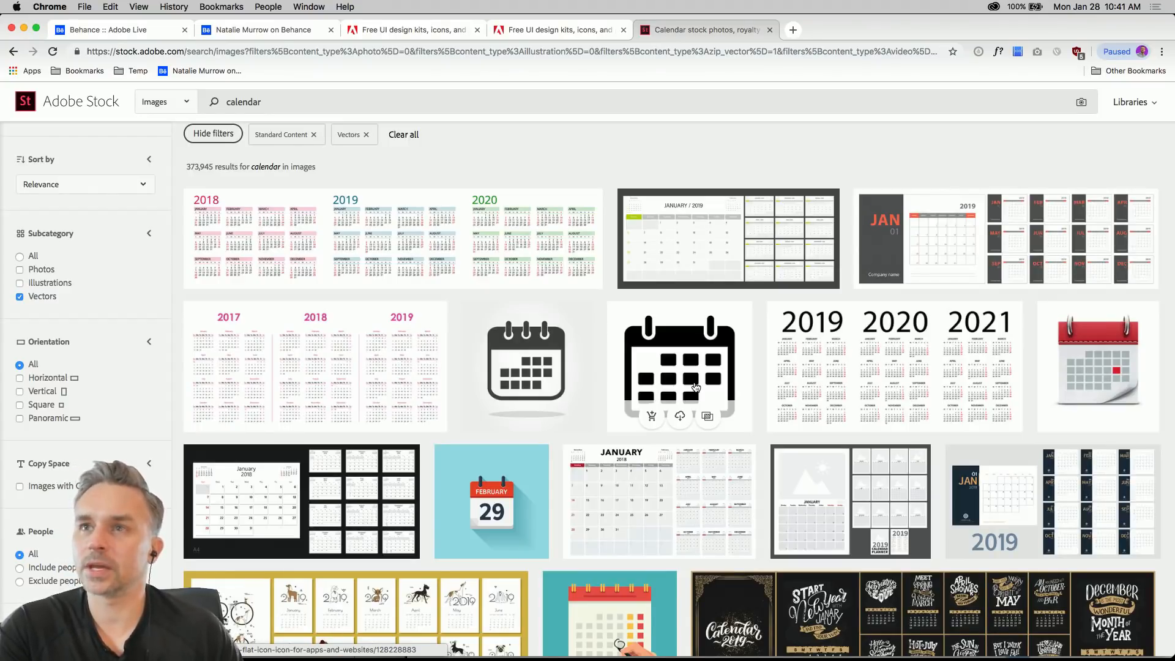
scroll(800, 355, "down", 3)
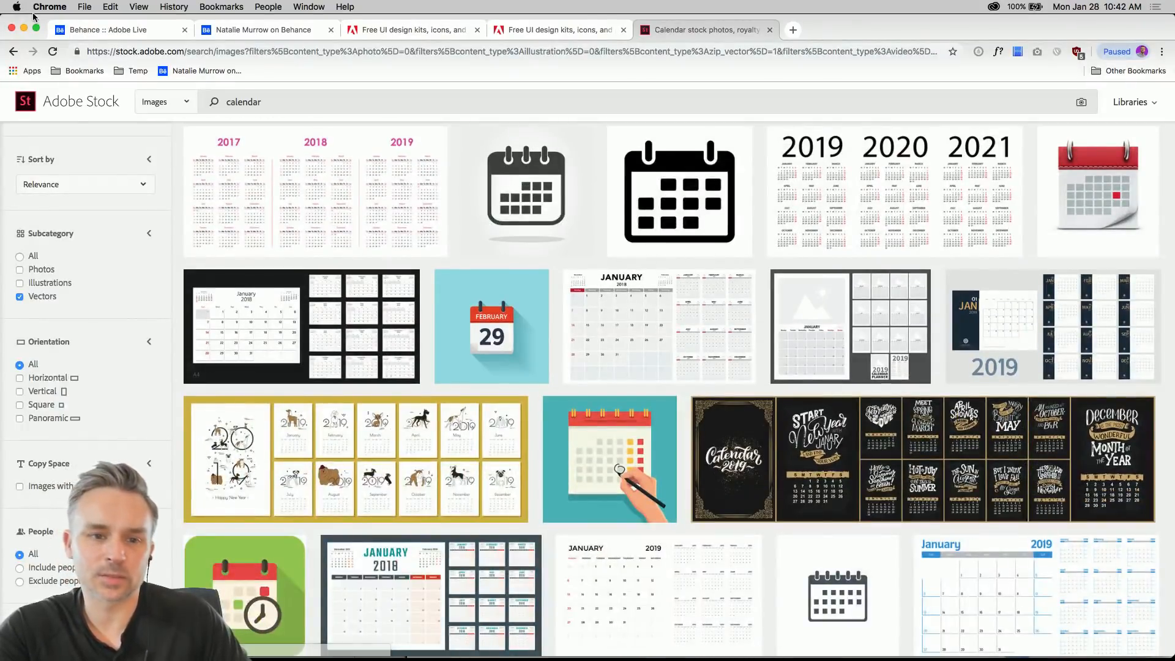
- Switch back to Adobe XD and delete the location pin symbol, Symbol 269, from the document's assets
left_click(23, 29)
left_click_drag(228, 238, 967, 169)
left_click_drag(357, 249, 1072, 341)
left_click_drag(324, 283, 642, 379)
scroll(611, 376, "down", 5)
scroll(467, 215, "left", 5)
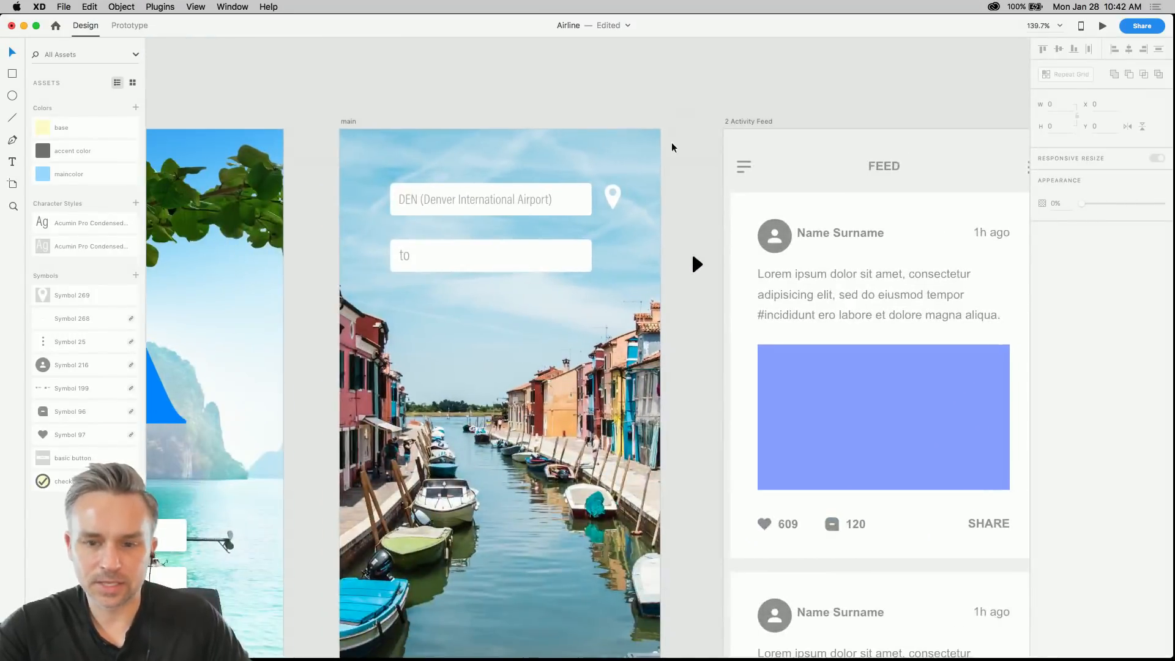
scroll(677, 136, "up", 4)
scroll(621, 145, "up", 4)
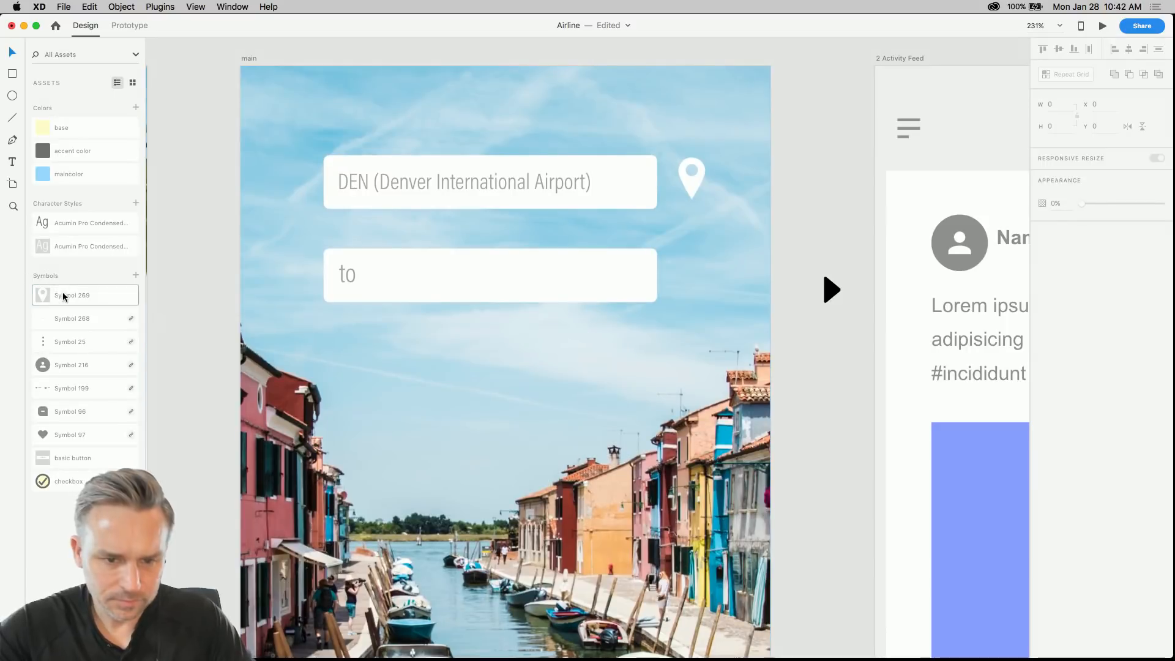
right_click(64, 294)
left_click(86, 300)
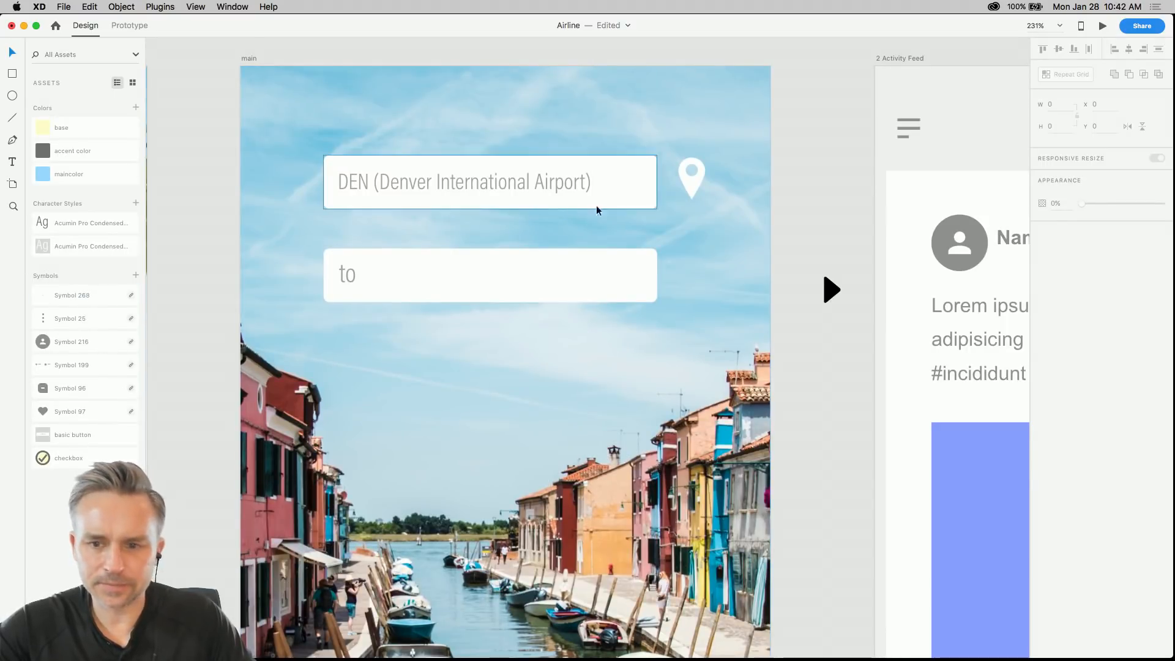
- Make the location pin beside the departure field a symbol again and name it "location"
left_click_drag(692, 190, 604, 181)
key("super+z")
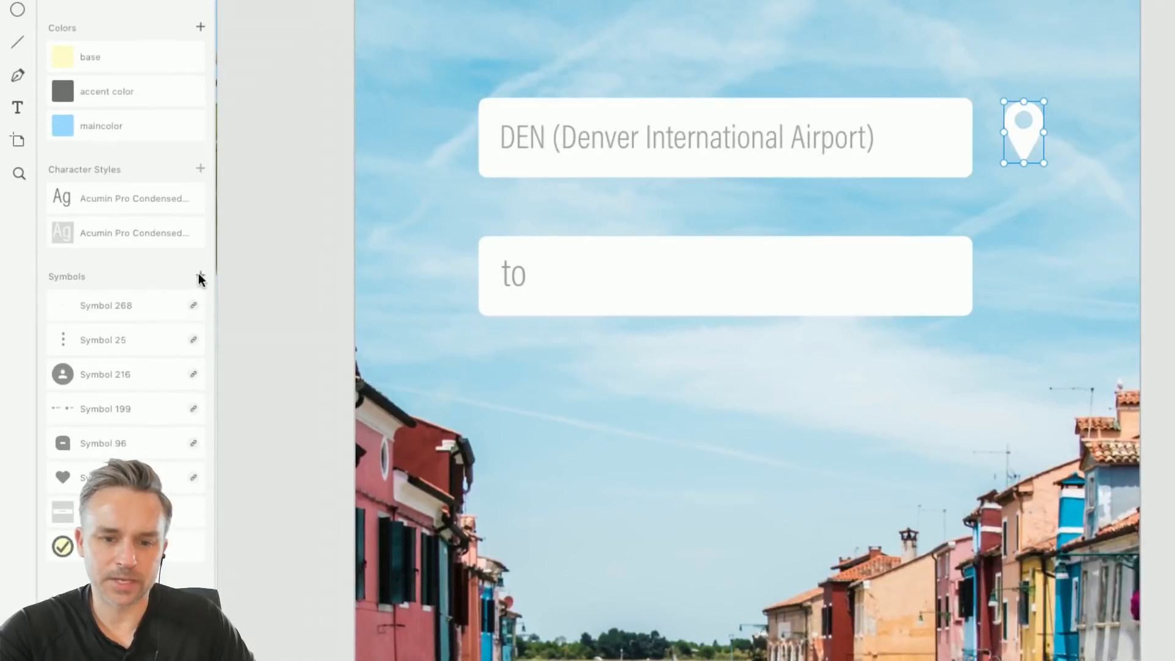
key("super+z")
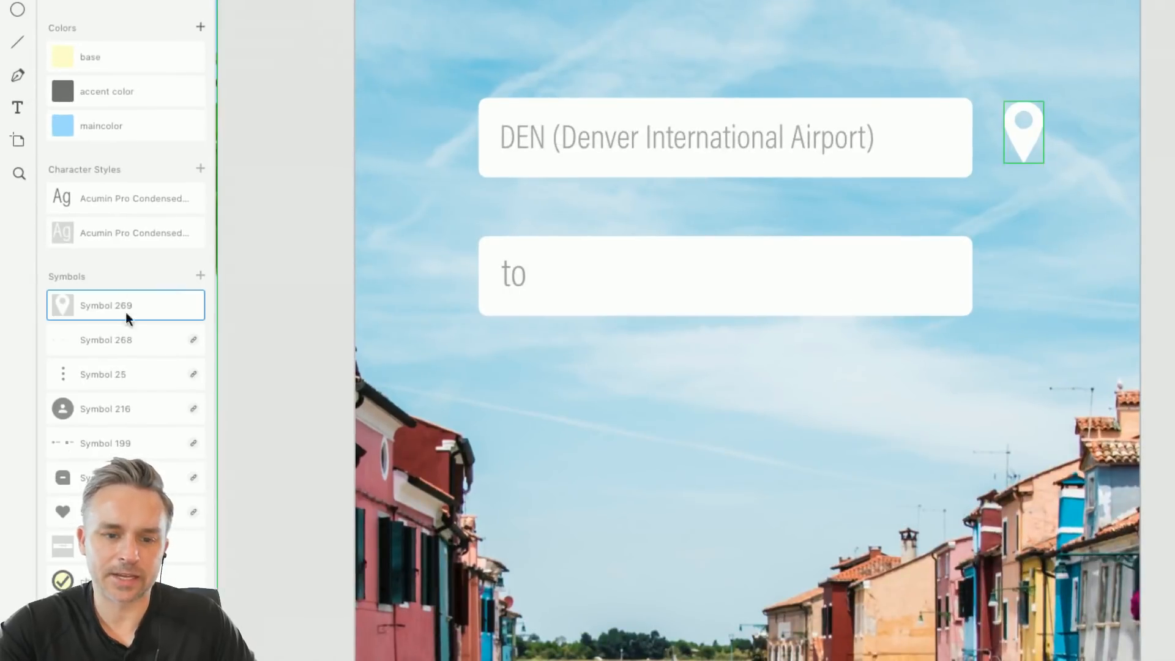
double_click(88, 312)
type("location")
key("Return")
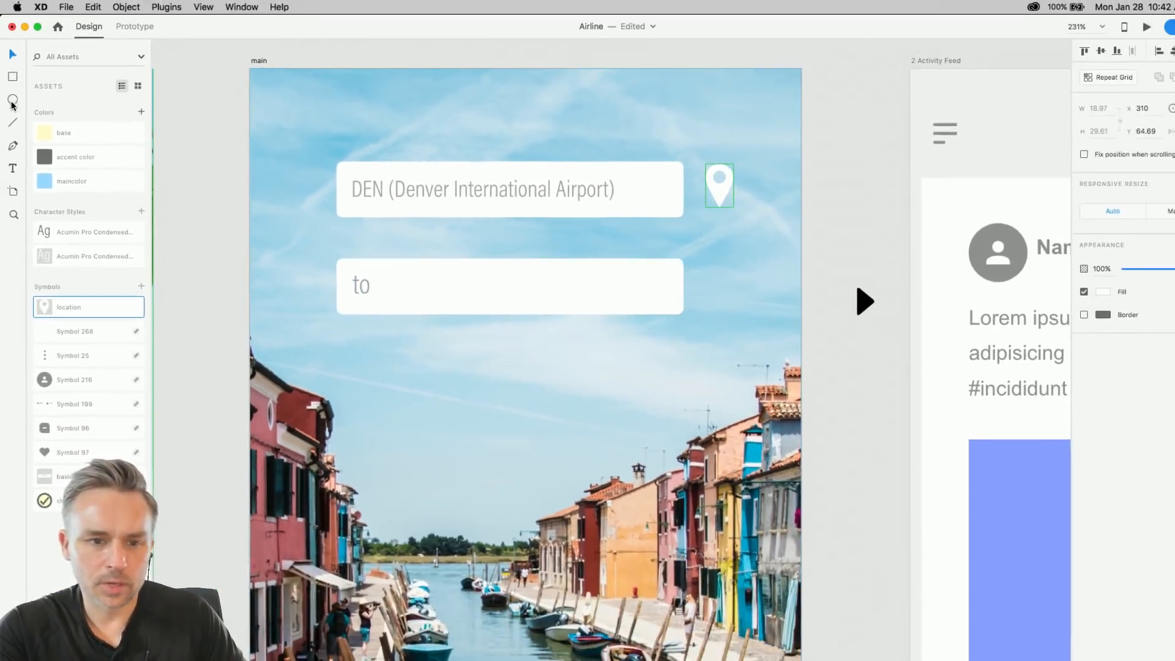
- Draw a white rectangle about 103 by 83 below the "to" field and round its corners to 10
left_click(12, 76)
left_click_drag(418, 345, 546, 447)
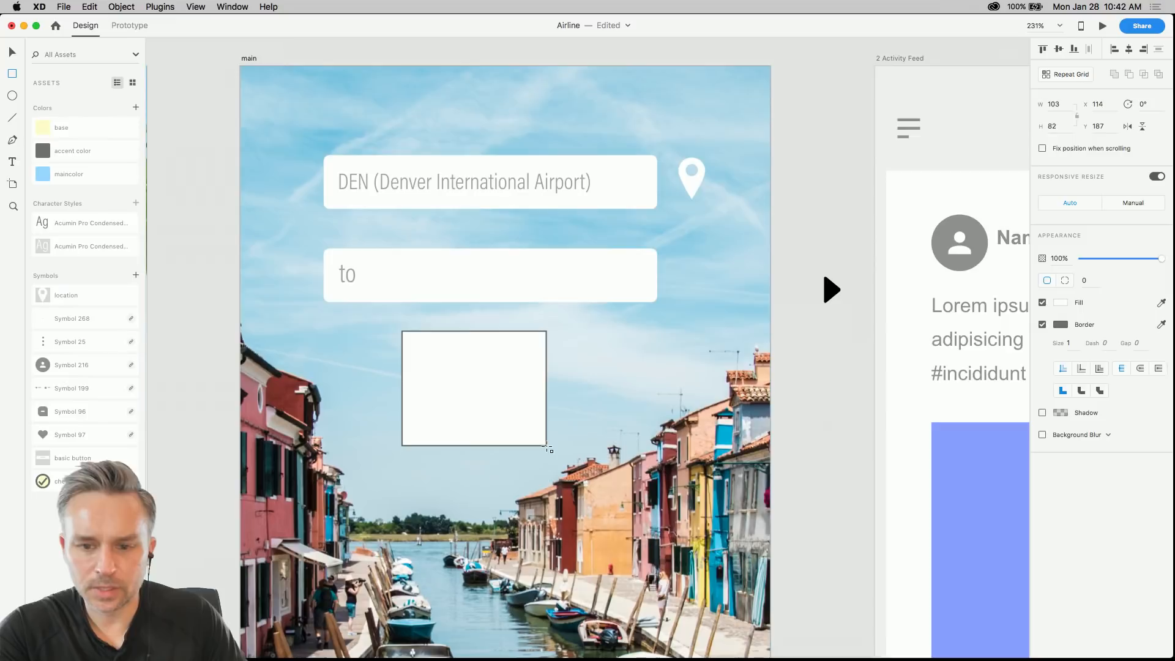
left_click_drag(539, 338, 532, 345)
- Scale the rounded rectangle down to about 53 by 41 with a corner radius of 3, keeping its border on
scroll(489, 407, "up", 3)
scroll(489, 406, "up", 3)
left_click_drag(286, 502, 475, 348)
key("super+z")
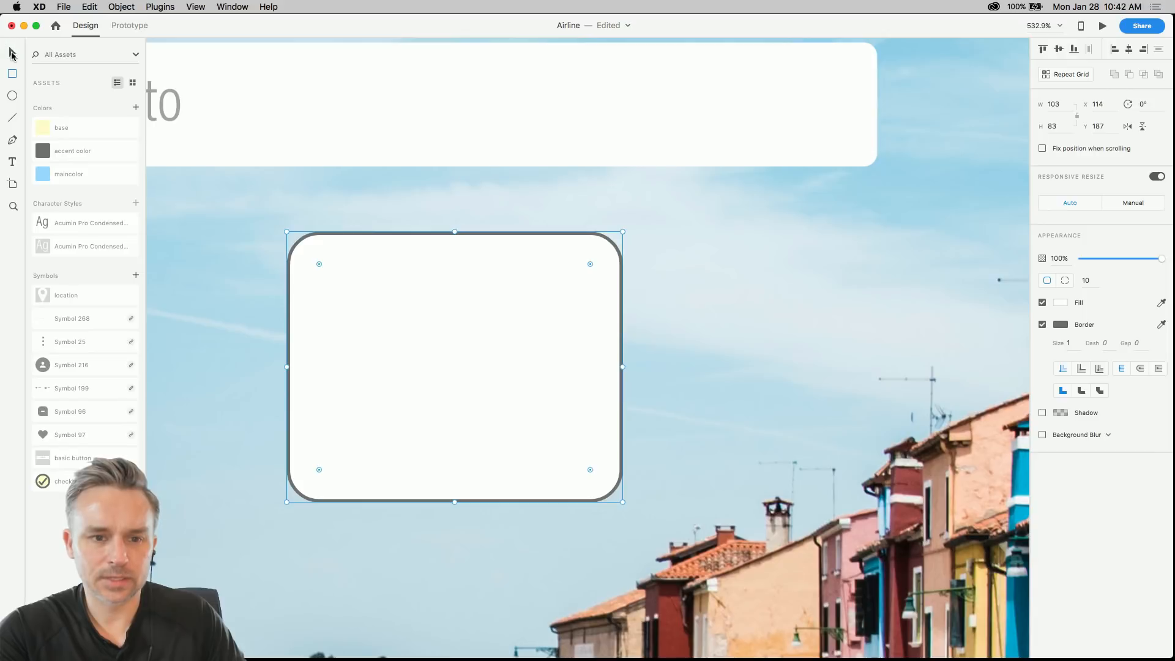
left_click_drag(285, 502, 456, 355)
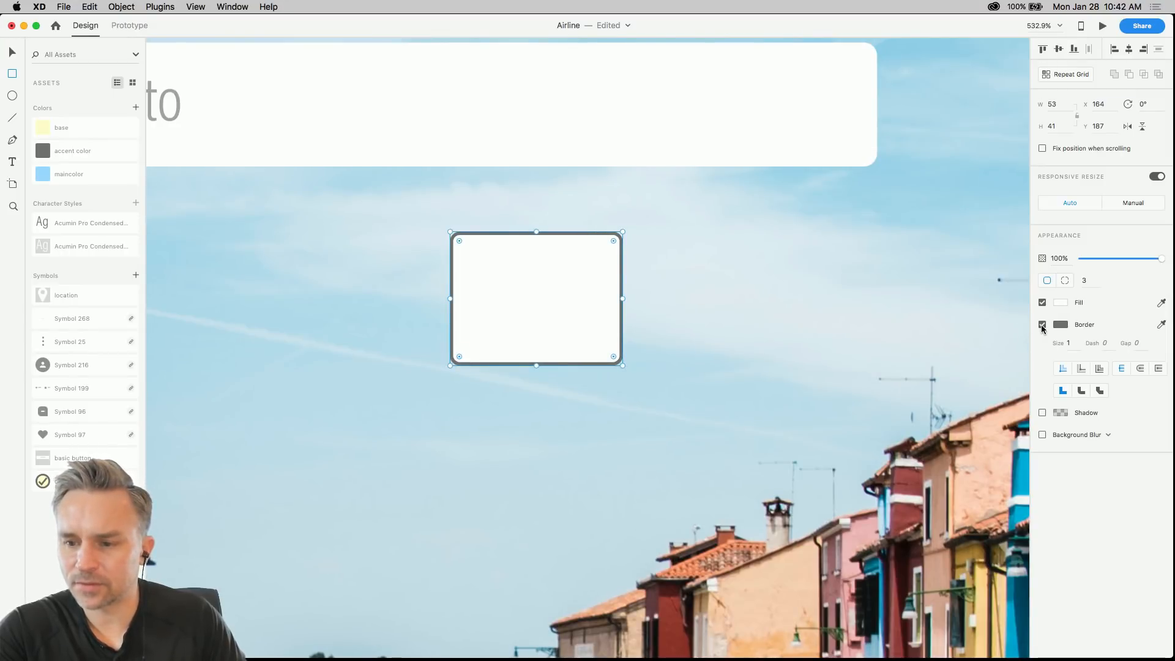
left_click(1042, 325)
left_click(9, 51)
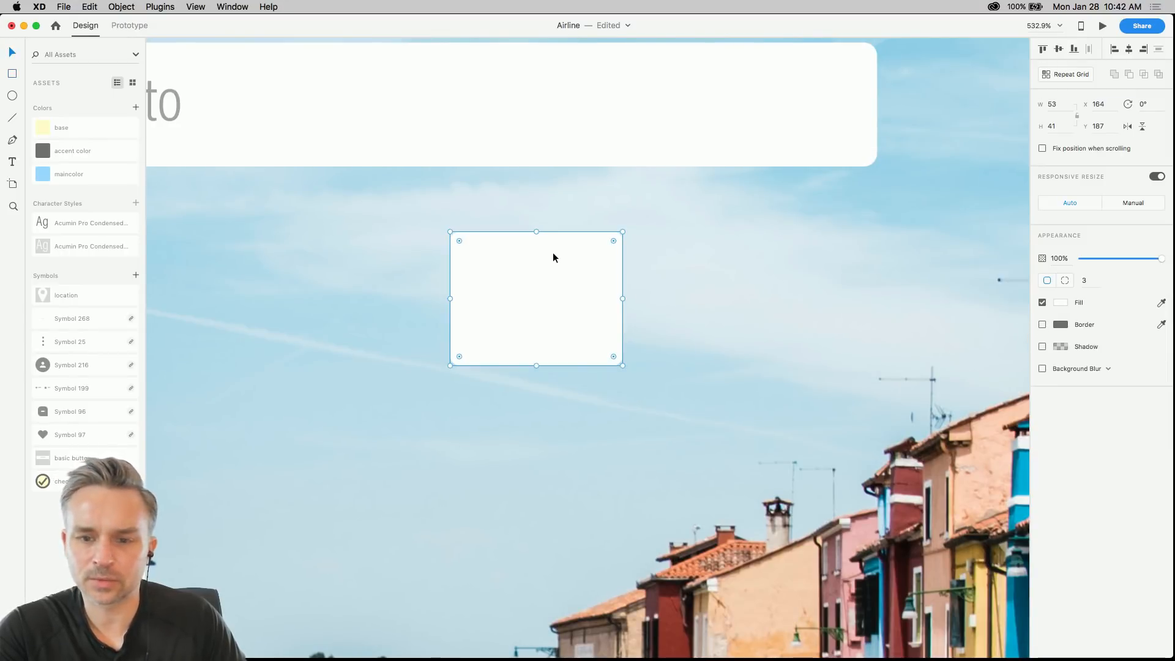
left_click(1042, 324)
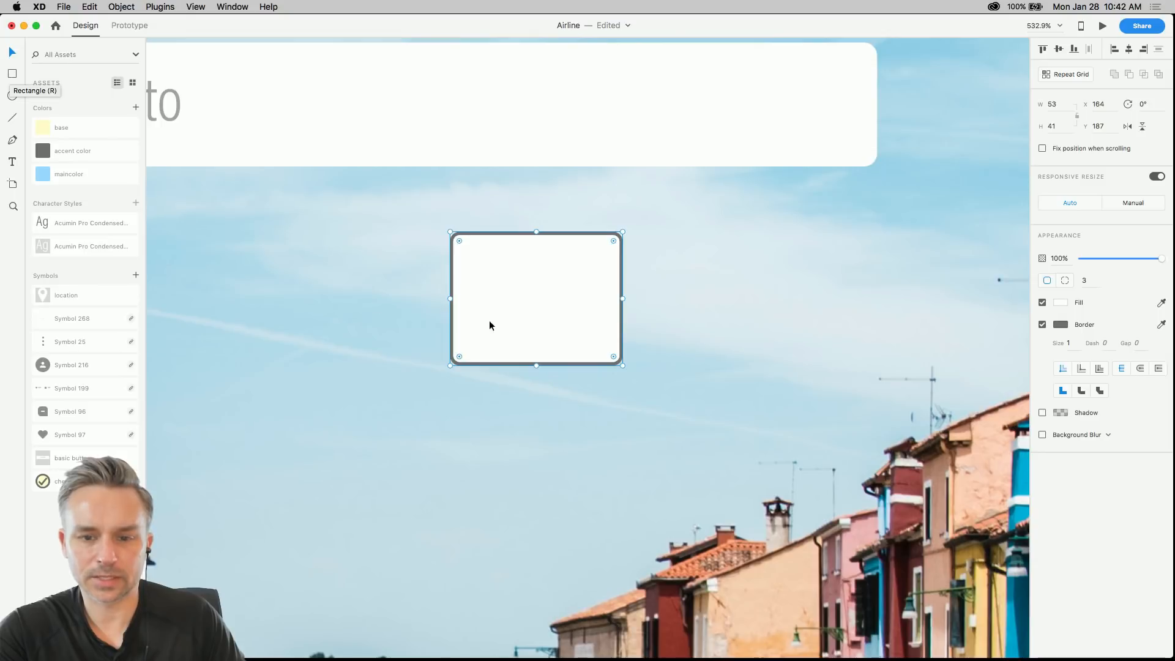
- Duplicate the bordered rectangle in place and shorten the copy to a height of 12 as the calendar's header bar
key("super+c")
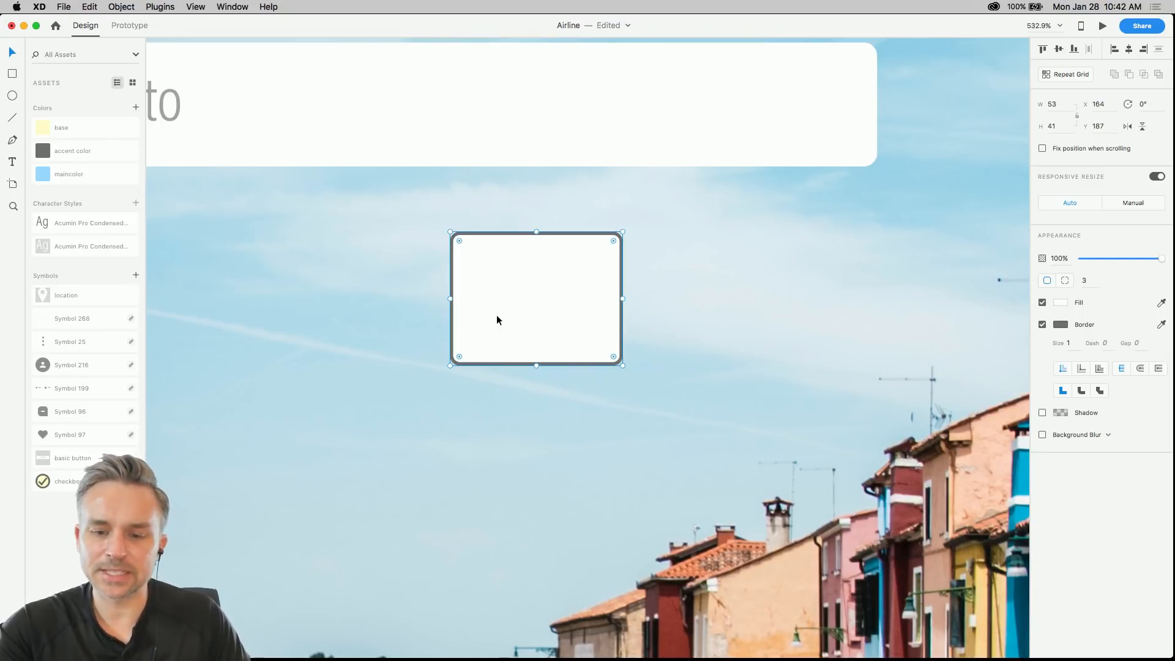
key("super+y")
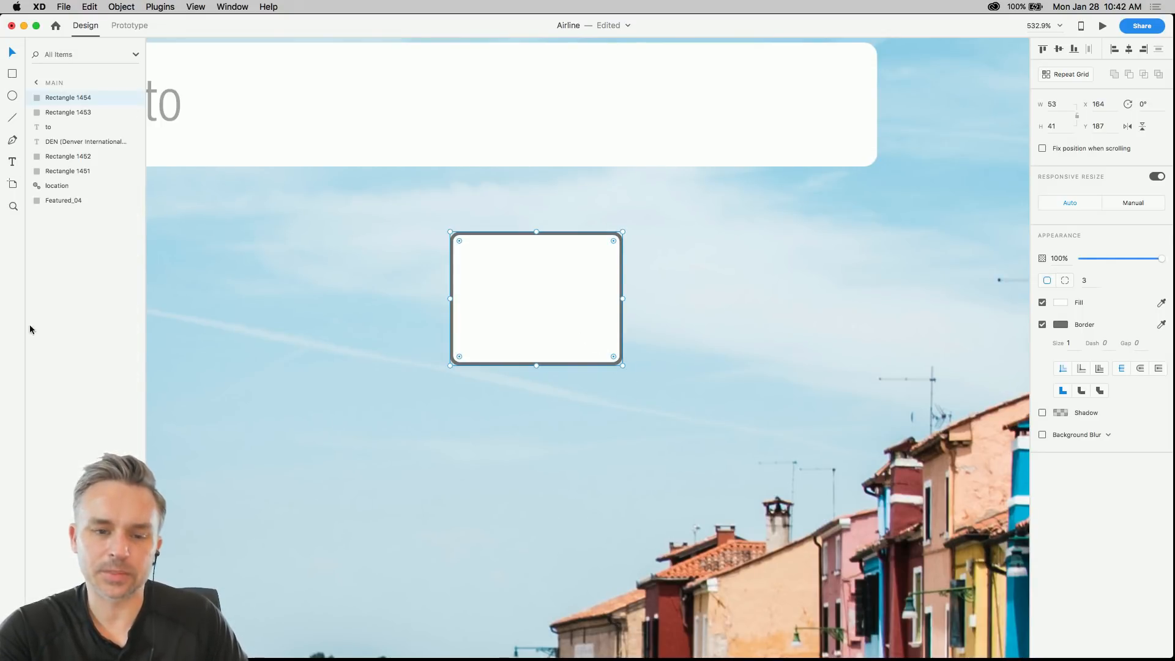
key("alt")
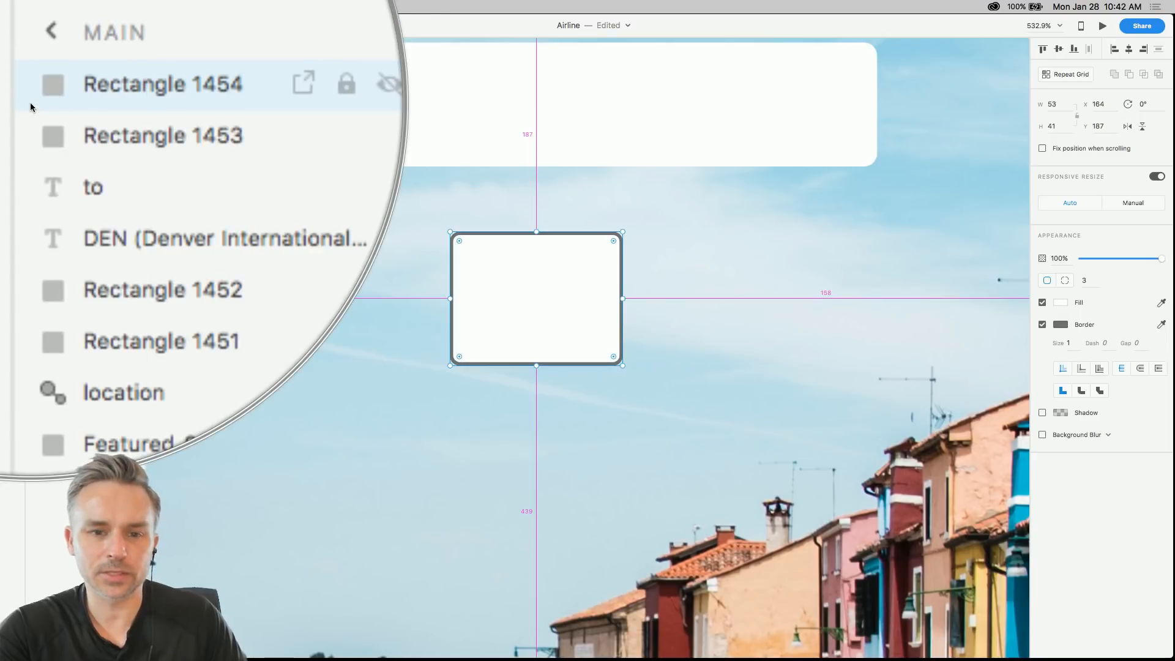
left_click_drag(536, 365, 535, 269)
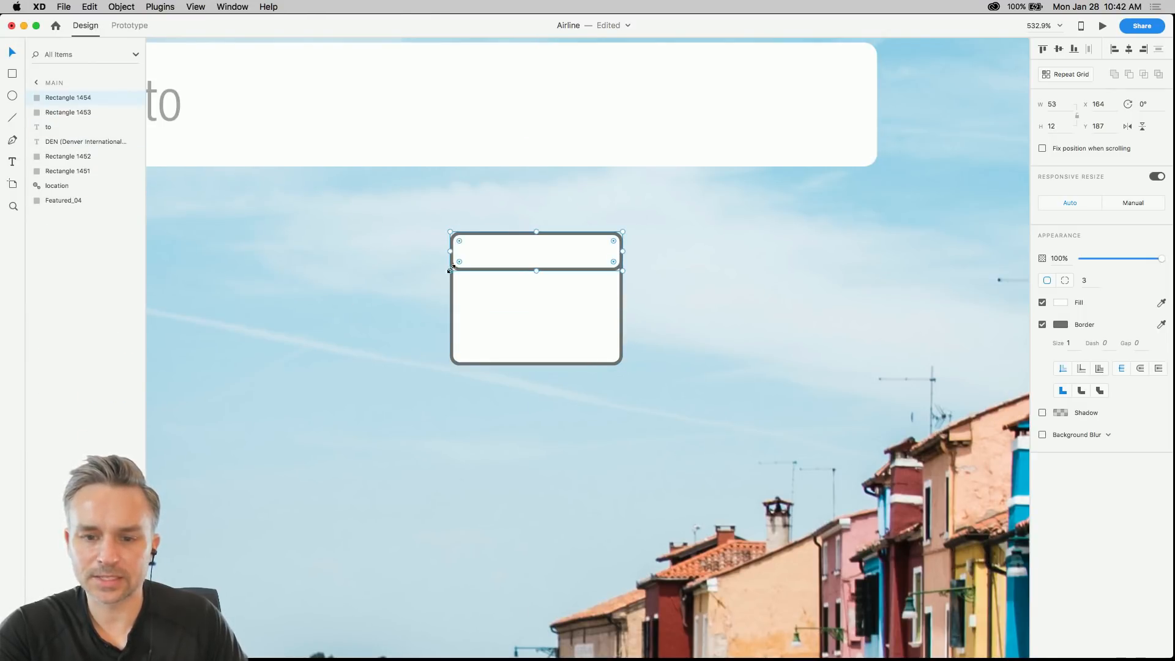
- Square off only the header bar's two lower corners by setting their radii to 0
key("alt")
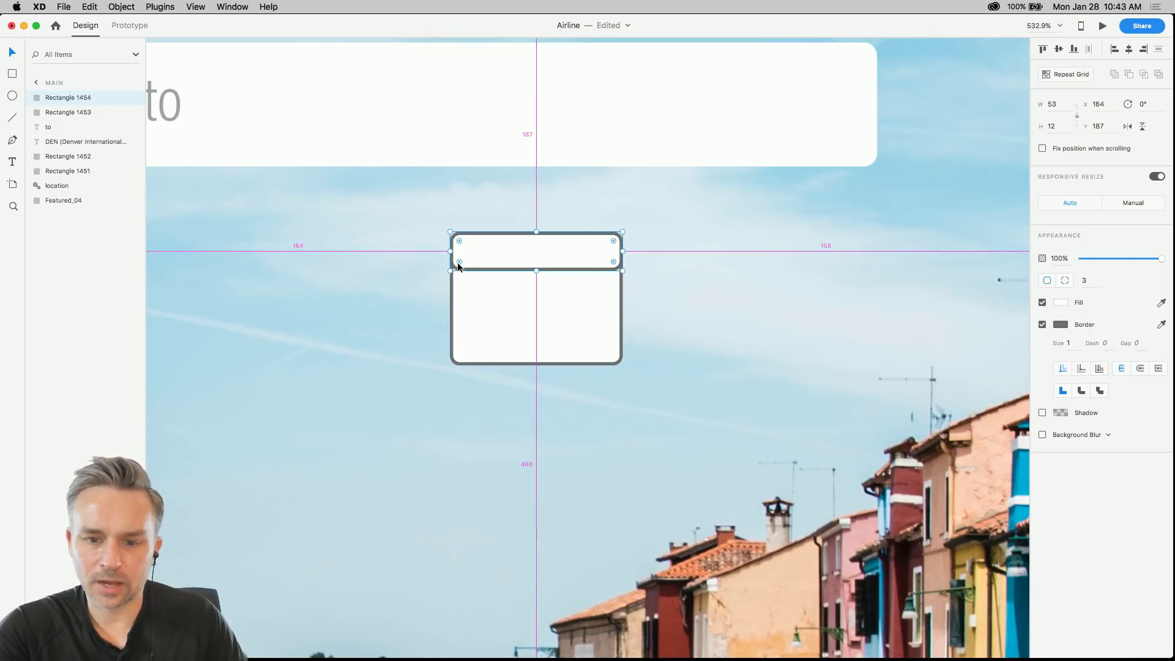
left_click_drag(459, 262, 443, 294)
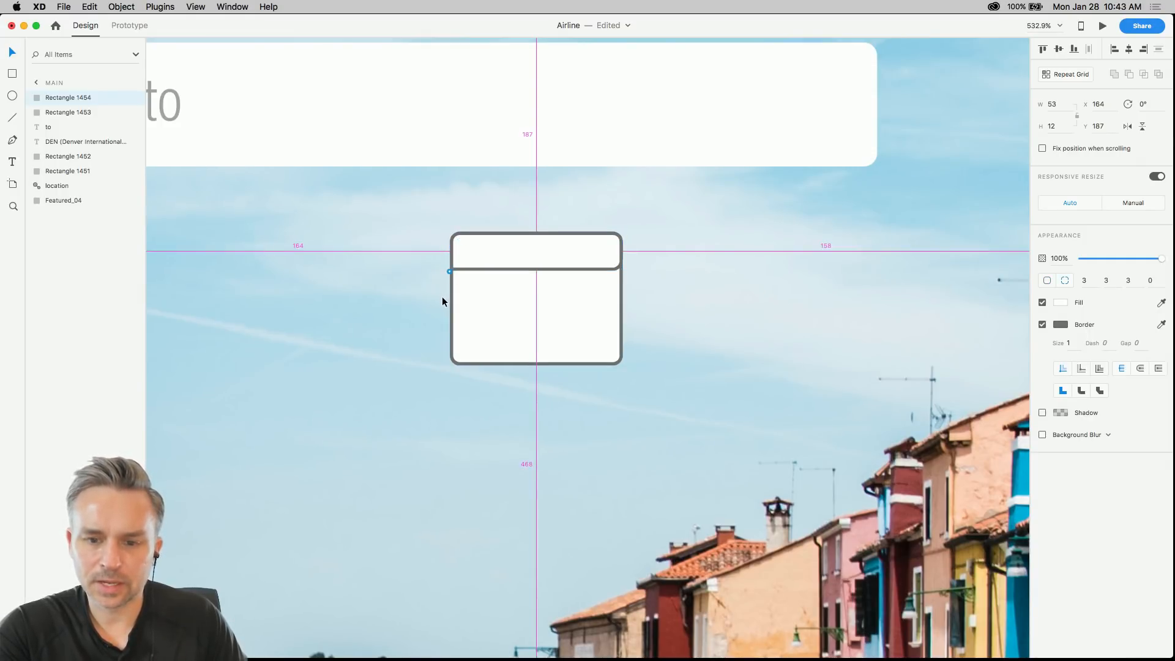
left_click_drag(613, 262, 605, 294)
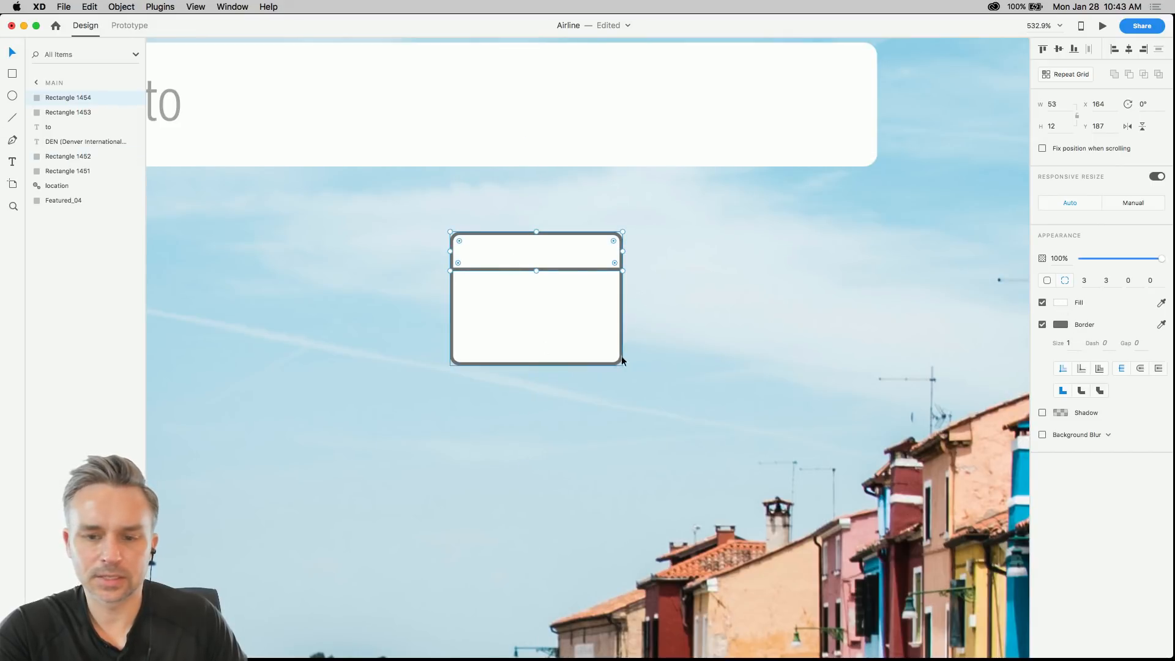
- Fill the calendar's header bar with the accent color saved in the assets
left_click(1061, 304)
left_click(919, 334)
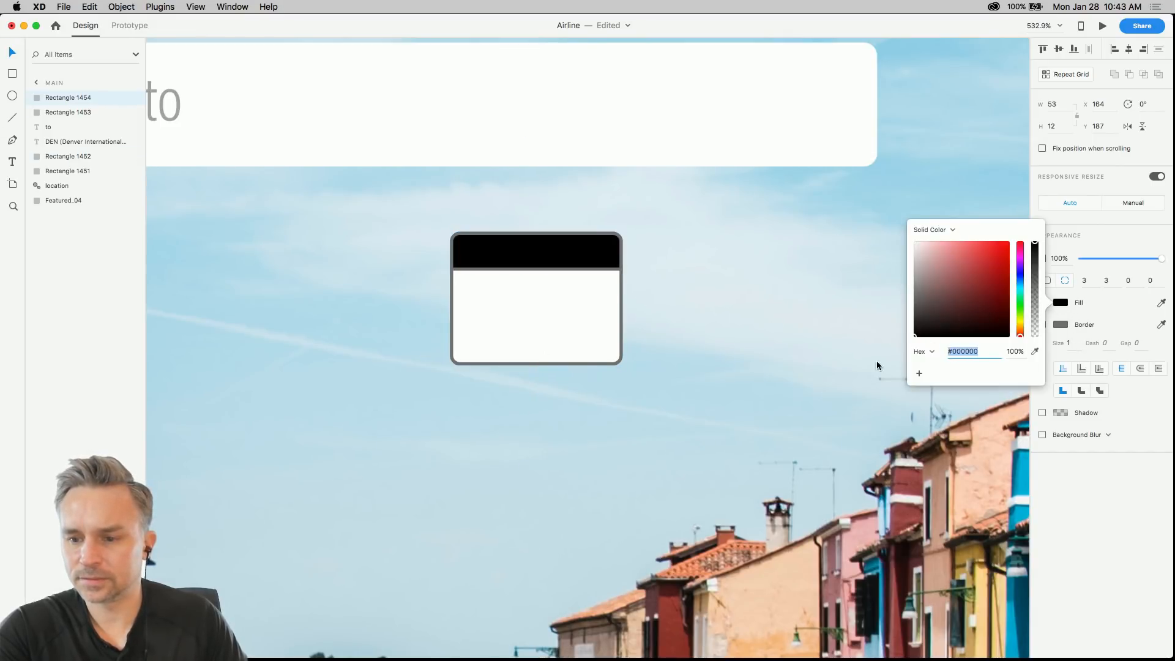
left_click(12, 55)
key("super+shift+y")
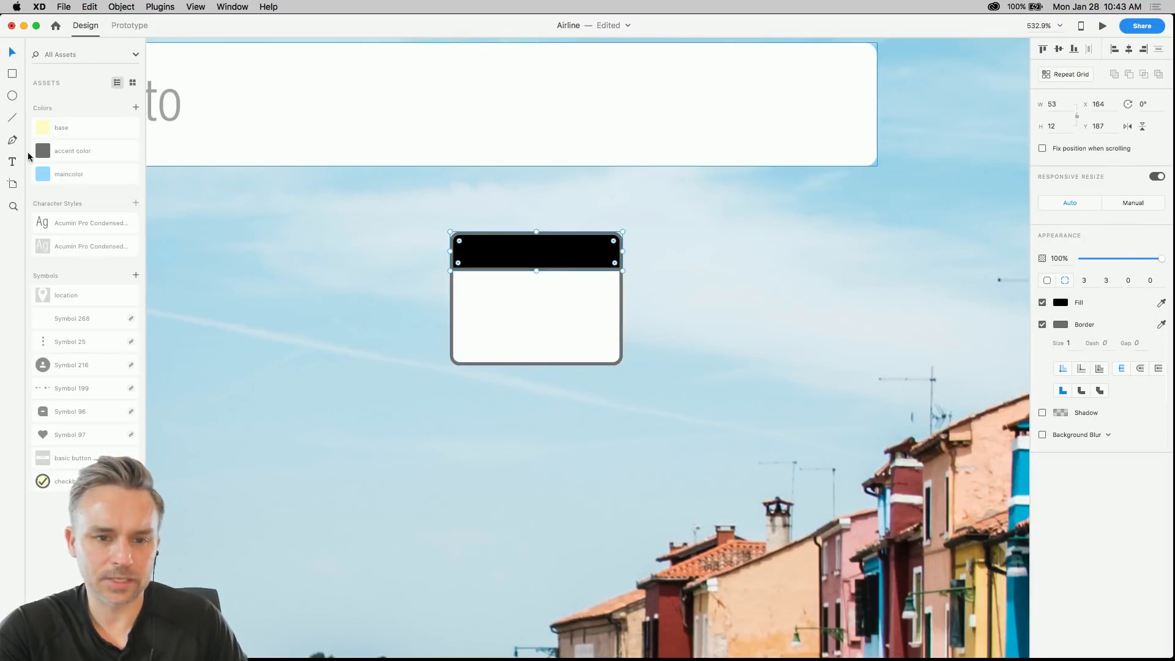
left_click(85, 151)
left_click(420, 325)
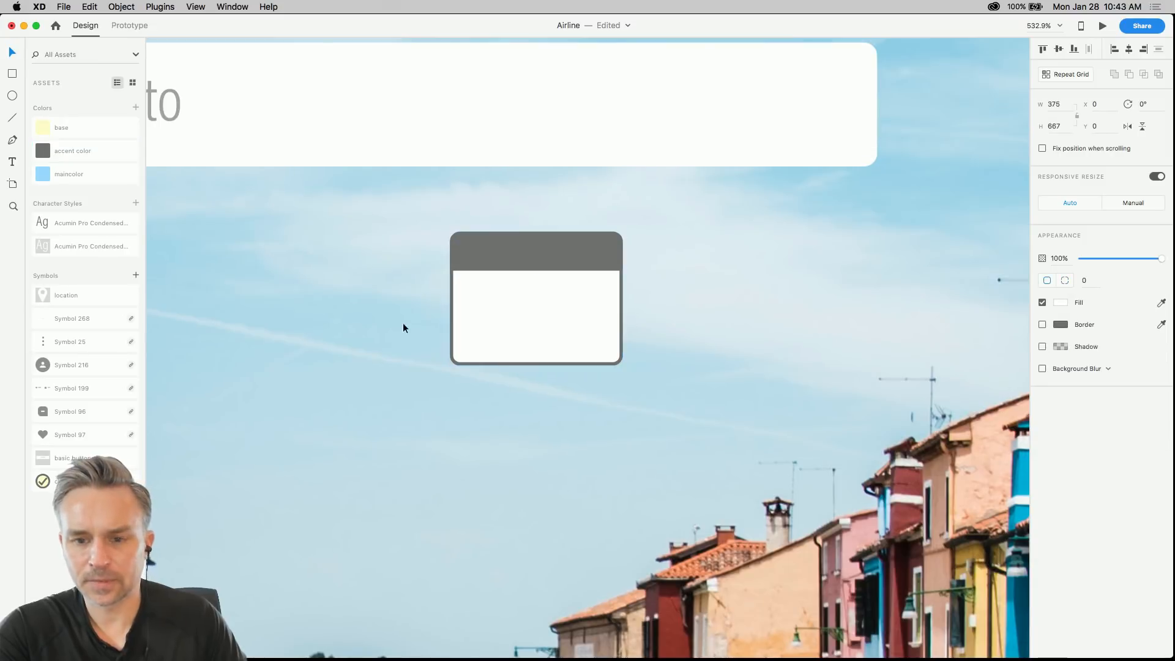
- Draw an 8 by 8 square in the calendar body's upper-left area and convert it to a Repeat Grid
left_click(12, 74)
left_click_drag(462, 280, 490, 309)
left_click(11, 54)
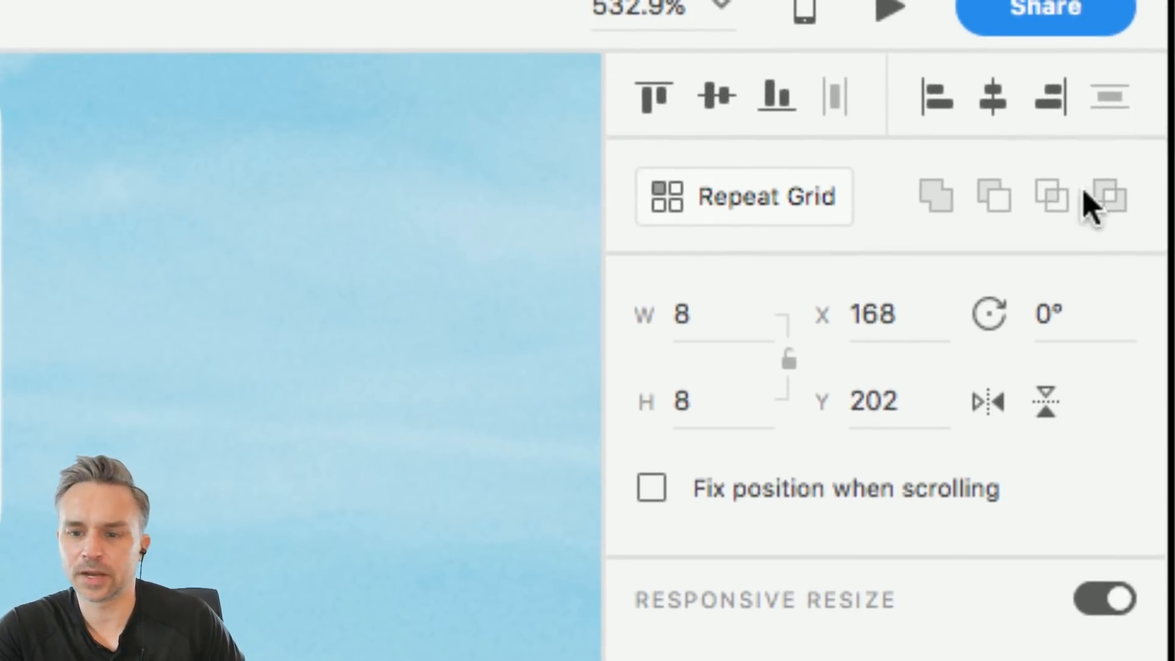
left_click(761, 198)
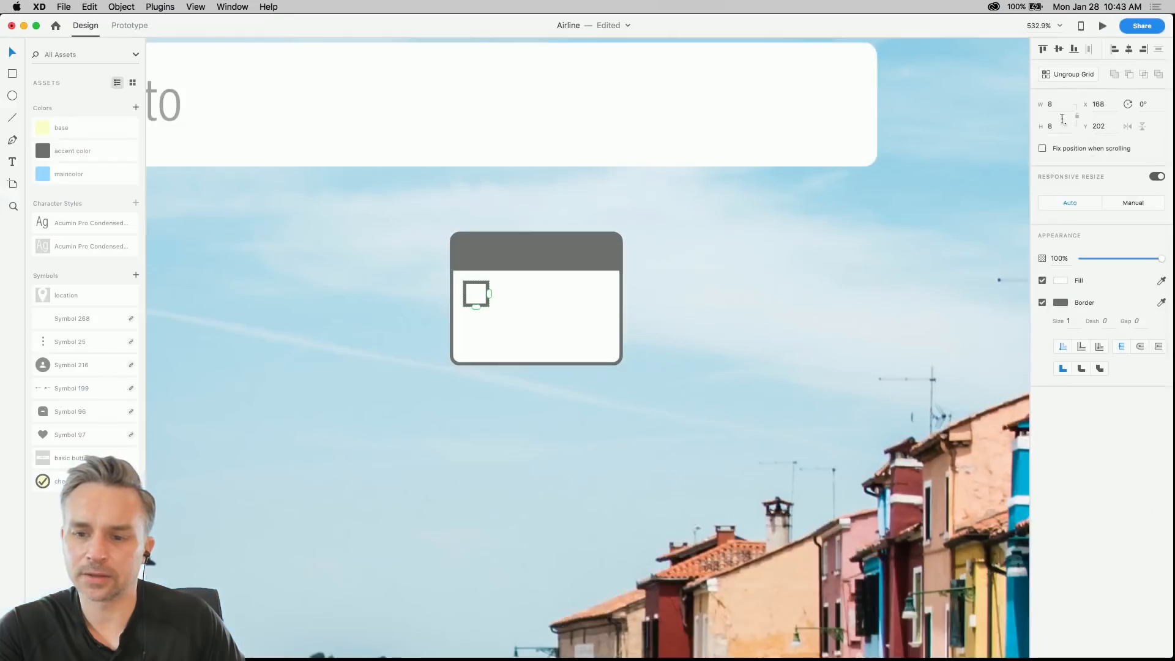
- Extend the repeat grid sideways to four squares and adjust the column spacing to span the calendar's width
scroll(542, 306, "up", 5)
left_click_drag(415, 277, 710, 276)
left_click_drag(483, 270, 392, 271)
left_click_drag(593, 274, 718, 280)
left_click_drag(451, 283, 440, 285)
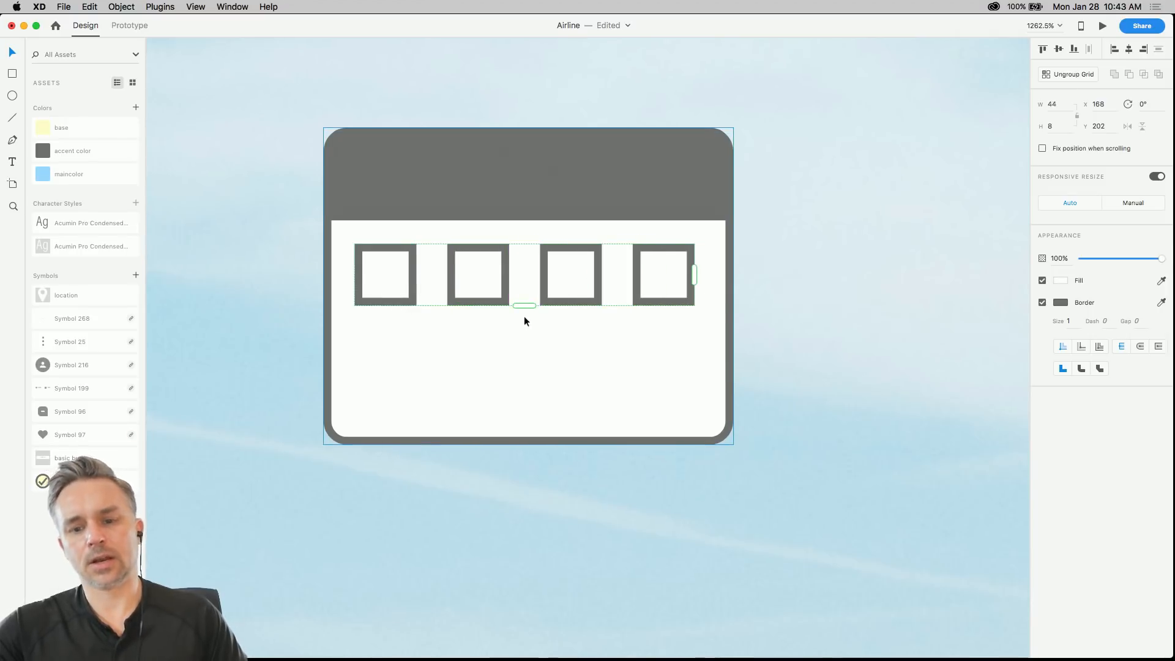
- Extend the repeat grid downward and tighten the row spacing to fit a second row of squares
left_click_drag(520, 307, 532, 386)
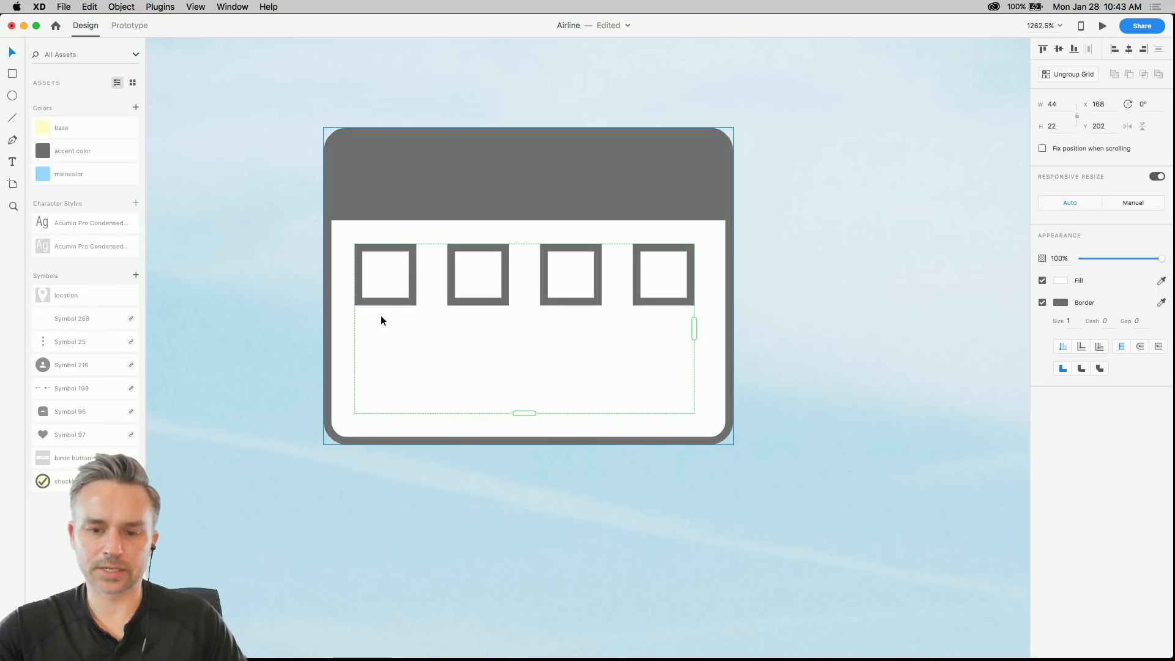
left_click_drag(524, 413, 523, 568)
left_click_drag(377, 431, 392, 324)
- Check the calendar icons in the Adobe Stock results in Chrome as reference, and return to Adobe XD
mouse_move(361, 660)
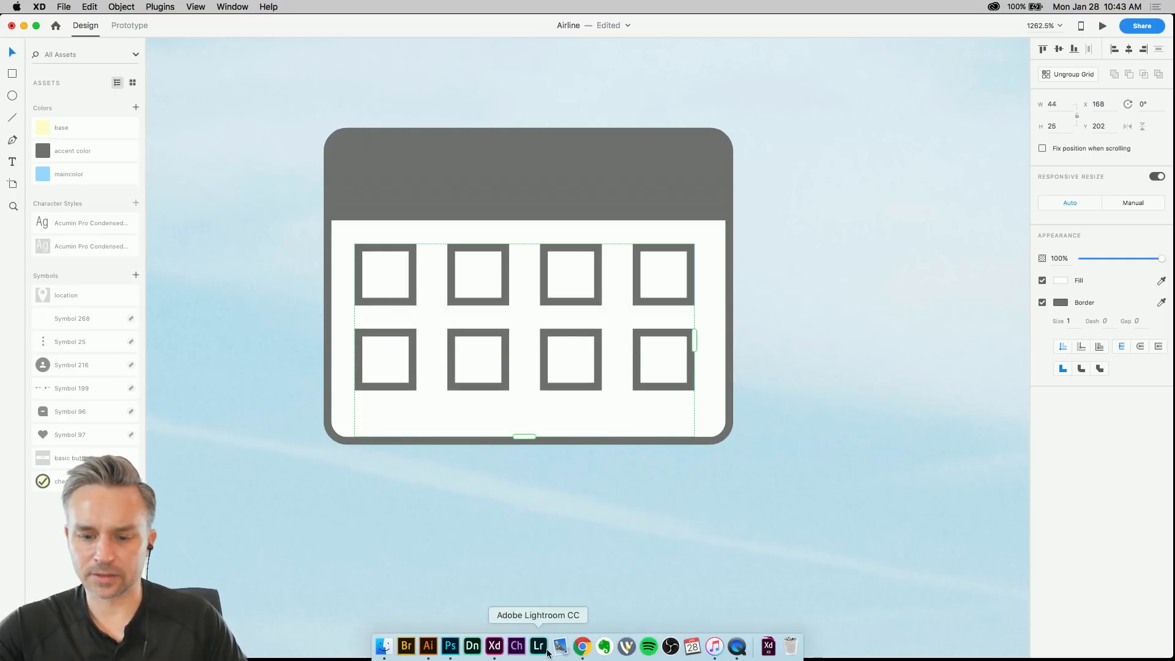
left_click(584, 649)
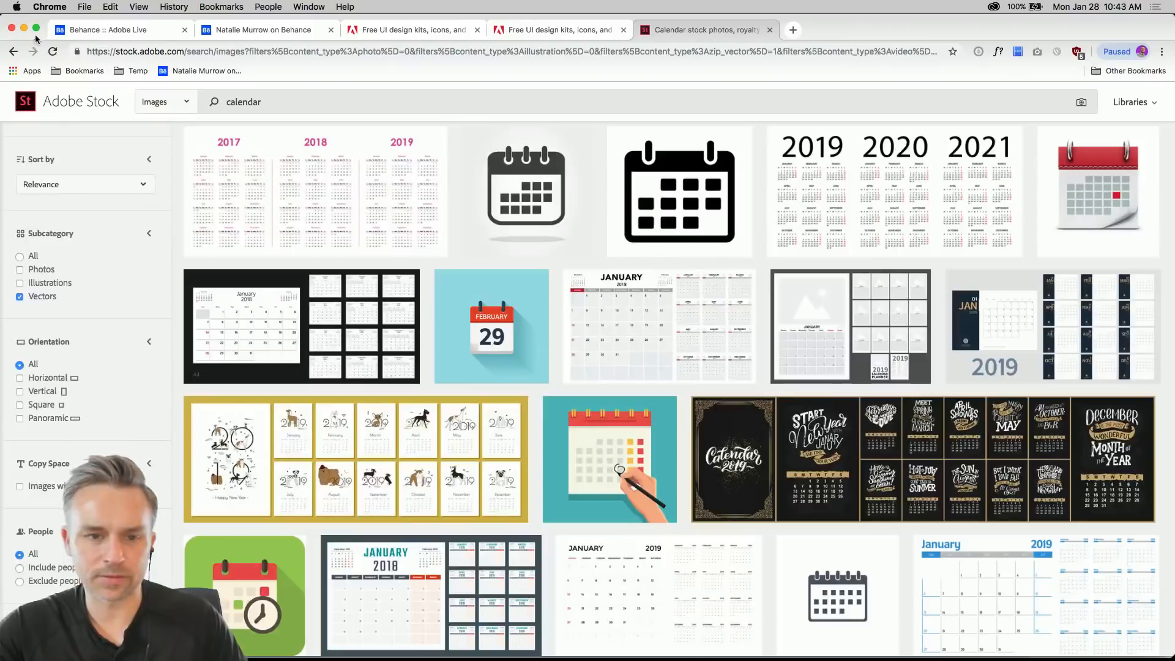
left_click(26, 28)
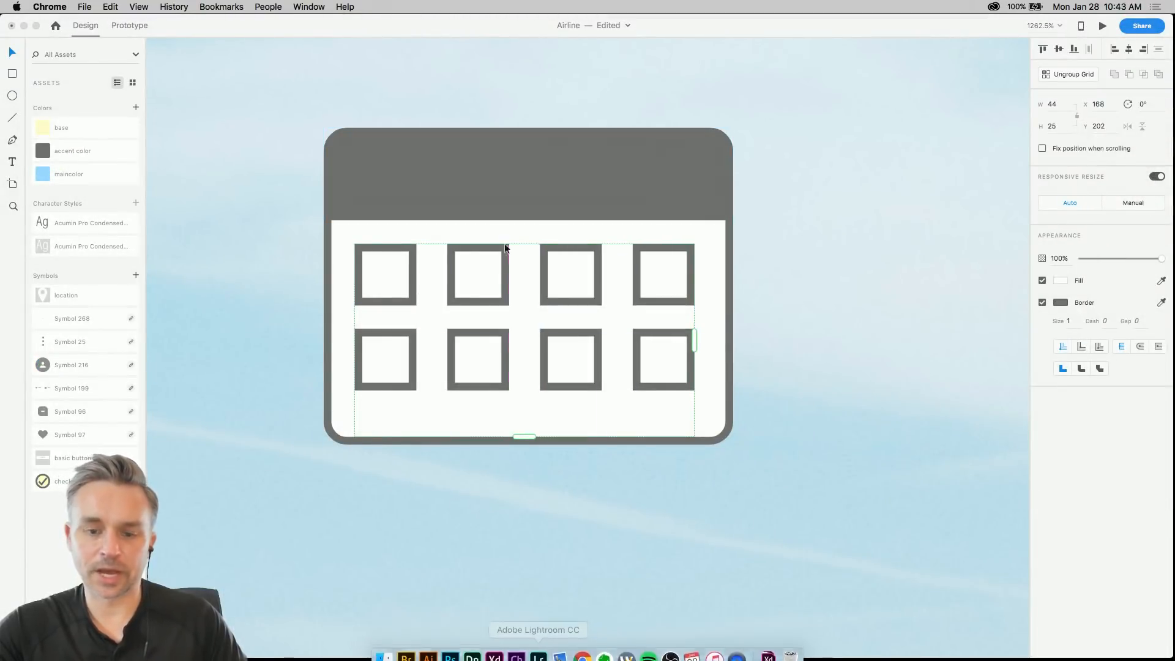
left_click(508, 306)
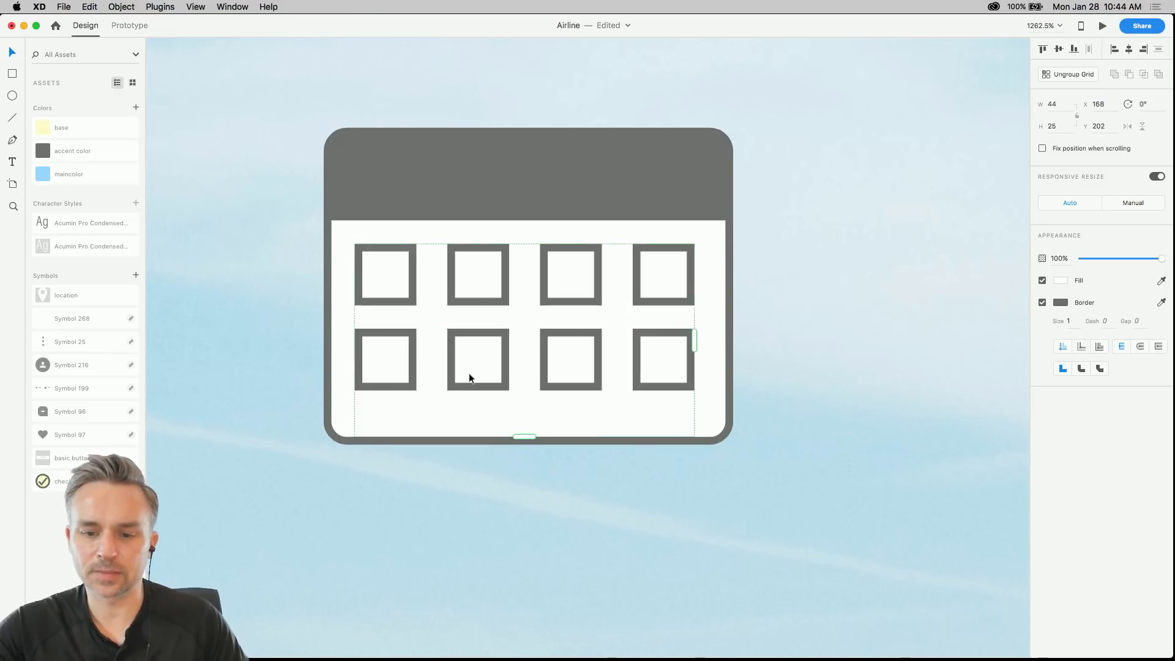
- Extend the grid to three rows of squares spaced 2 apart and move it up to fit inside the calendar
left_click_drag(380, 313, 380, 306)
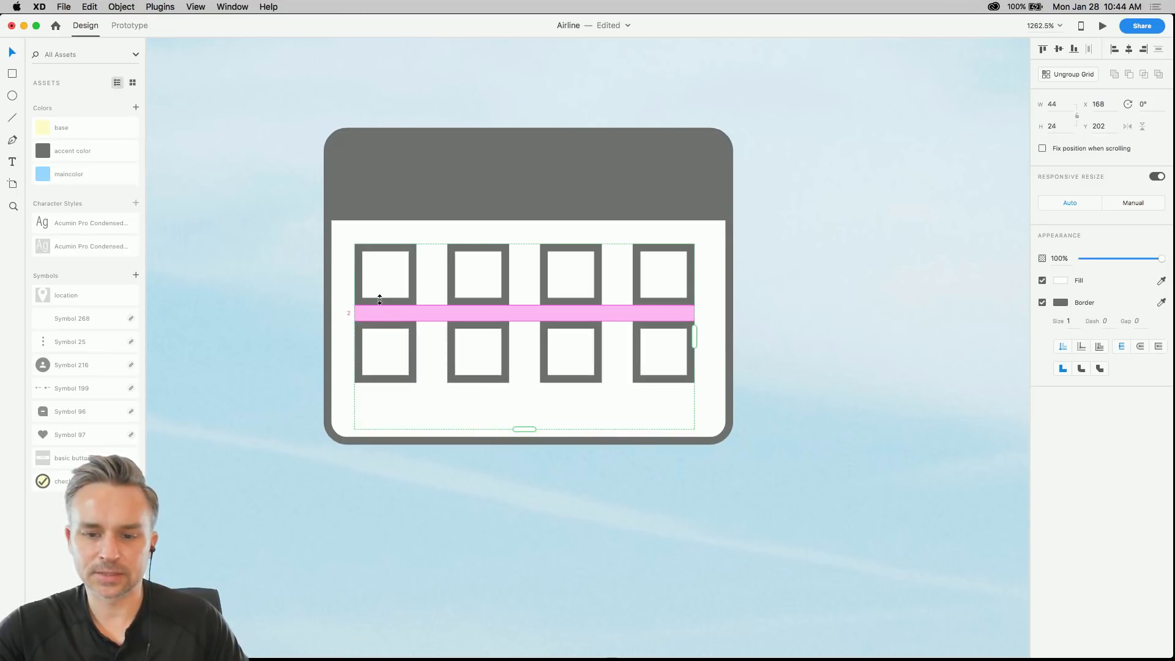
left_click_drag(530, 428, 527, 463)
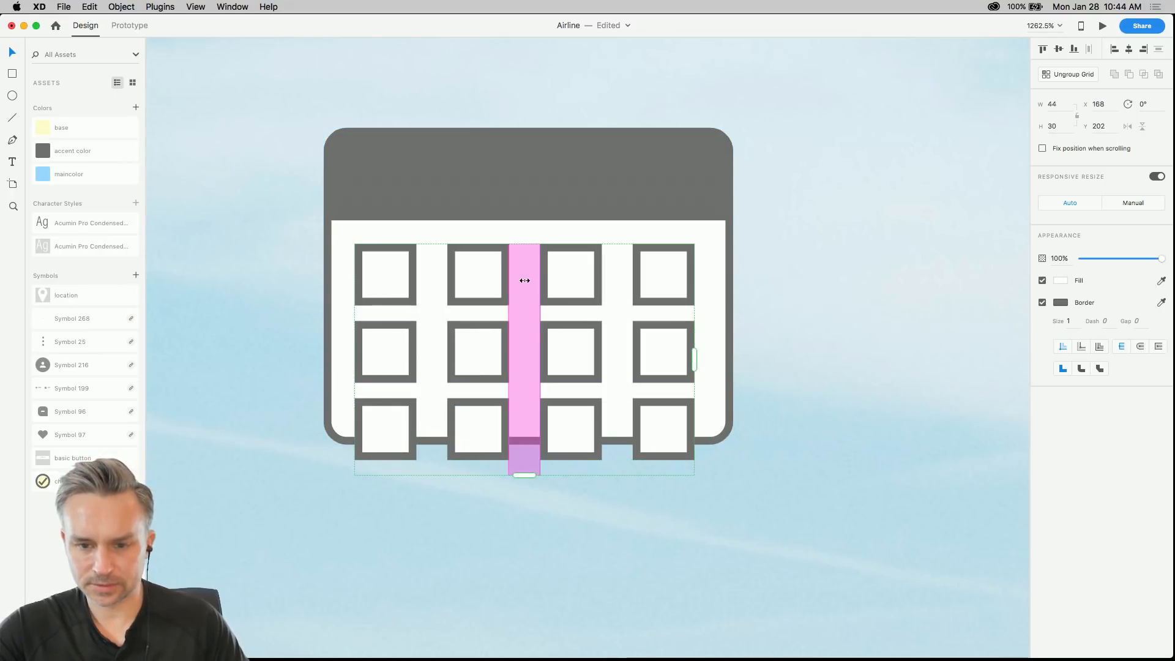
left_click_drag(383, 277, 380, 240)
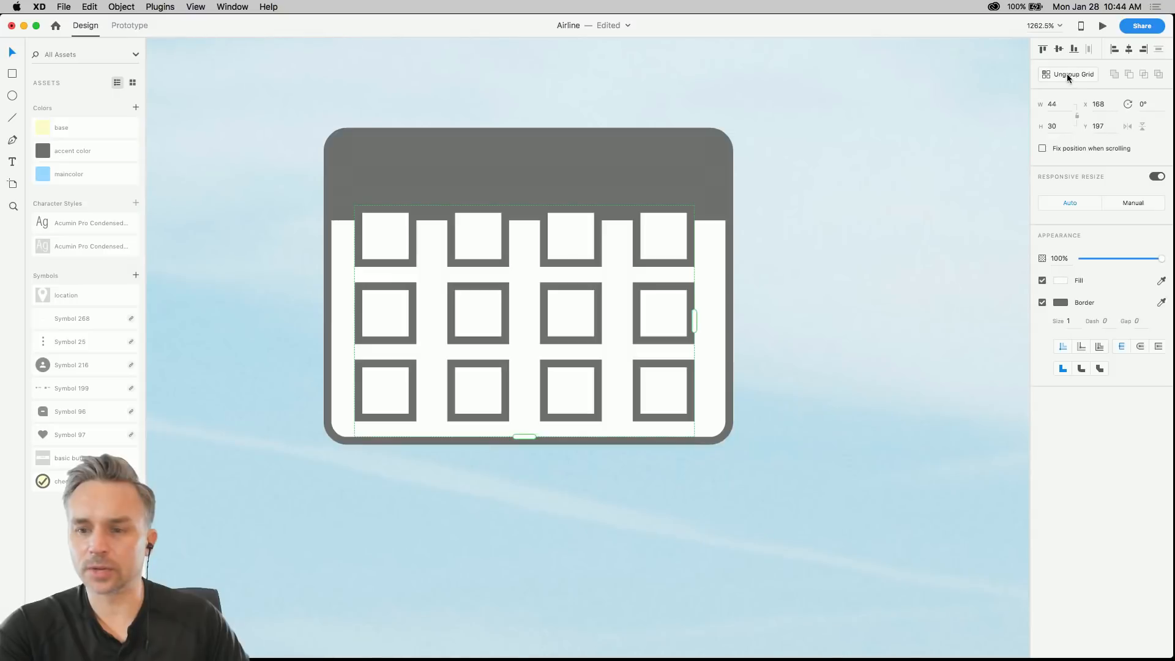
- Ungroup the repeat grid and delete its first square in the top row and last square in the bottom row
left_click(1068, 75)
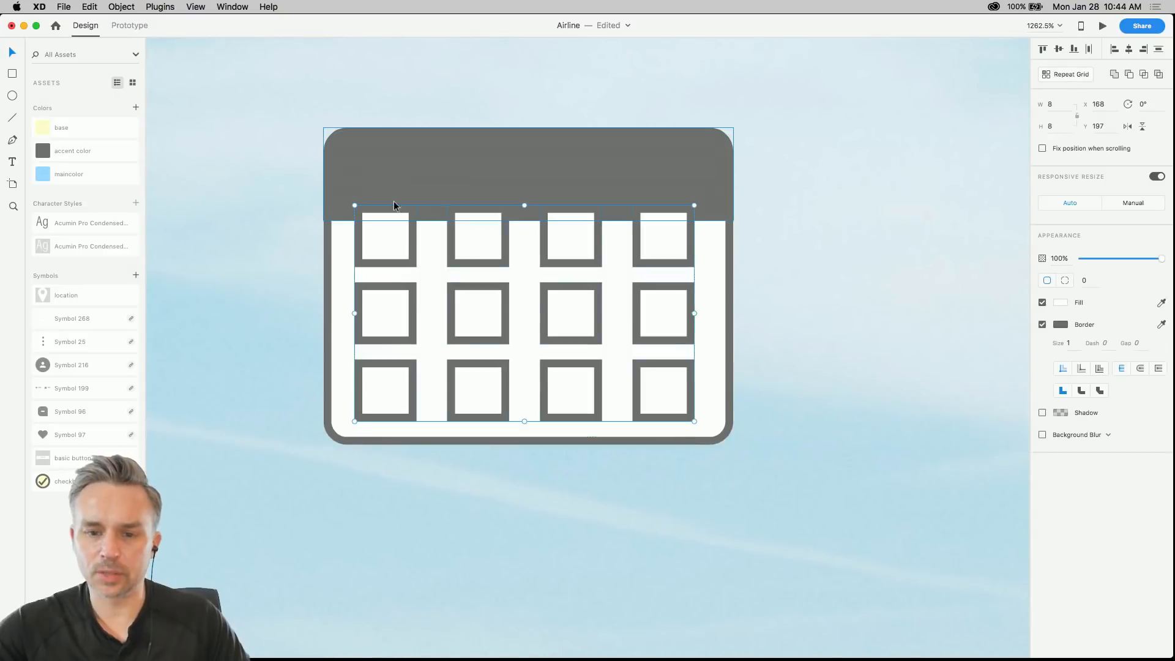
right_click(365, 263)
left_click(255, 266)
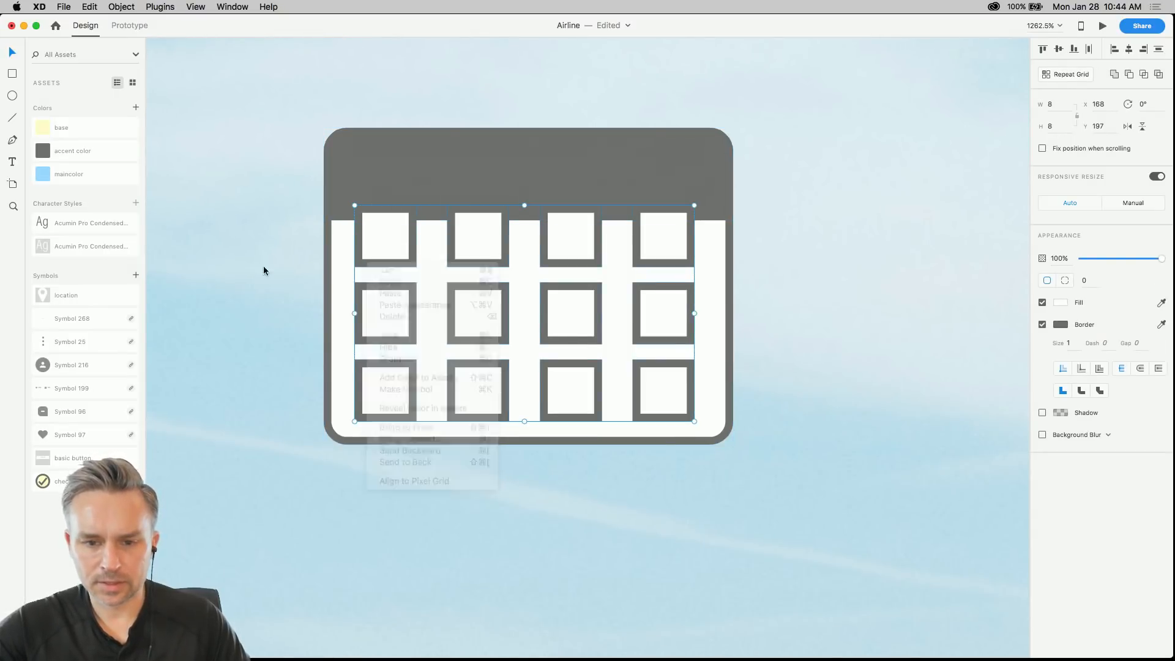
left_click(354, 266)
key("Delete")
left_click(641, 395)
key("Delete")
- Shorten the calendar's header bar from below so it clears the top row of squares
left_click(432, 201)
left_click_drag(528, 222, 530, 190)
left_click(276, 115)
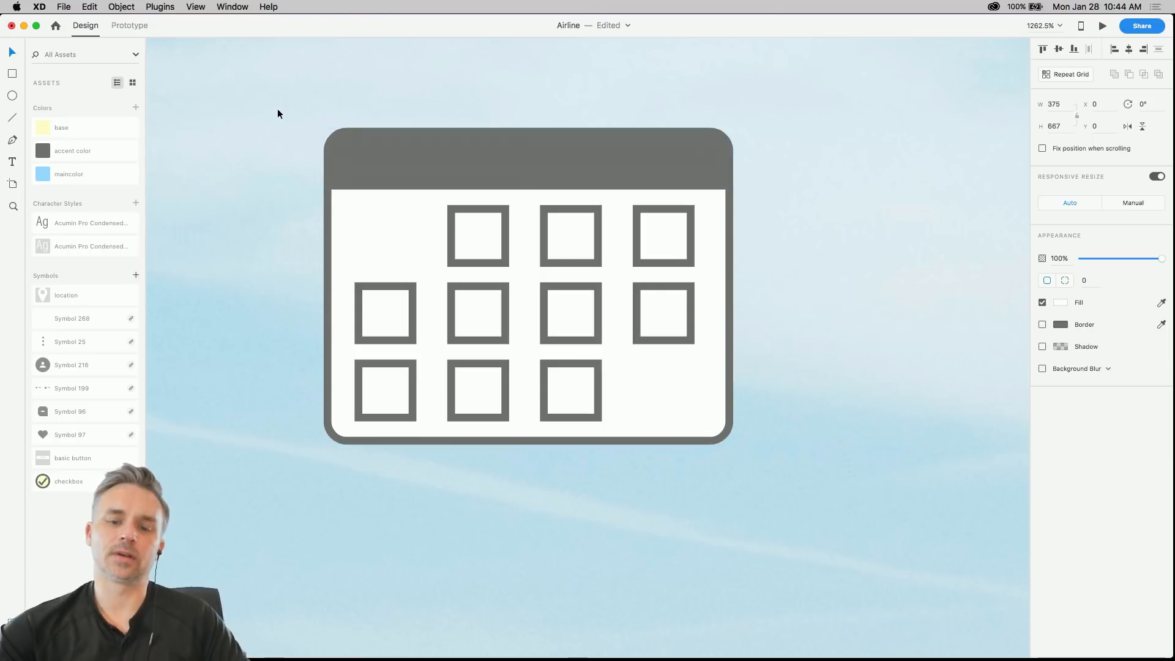
key("super+c")
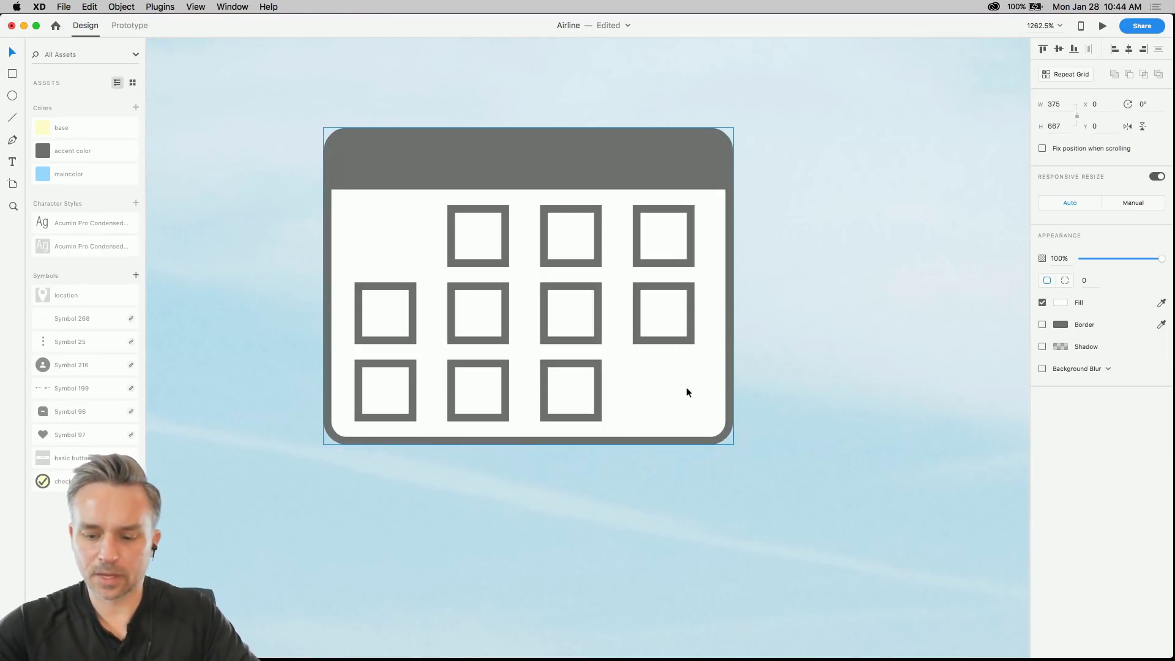
key("super+minus")
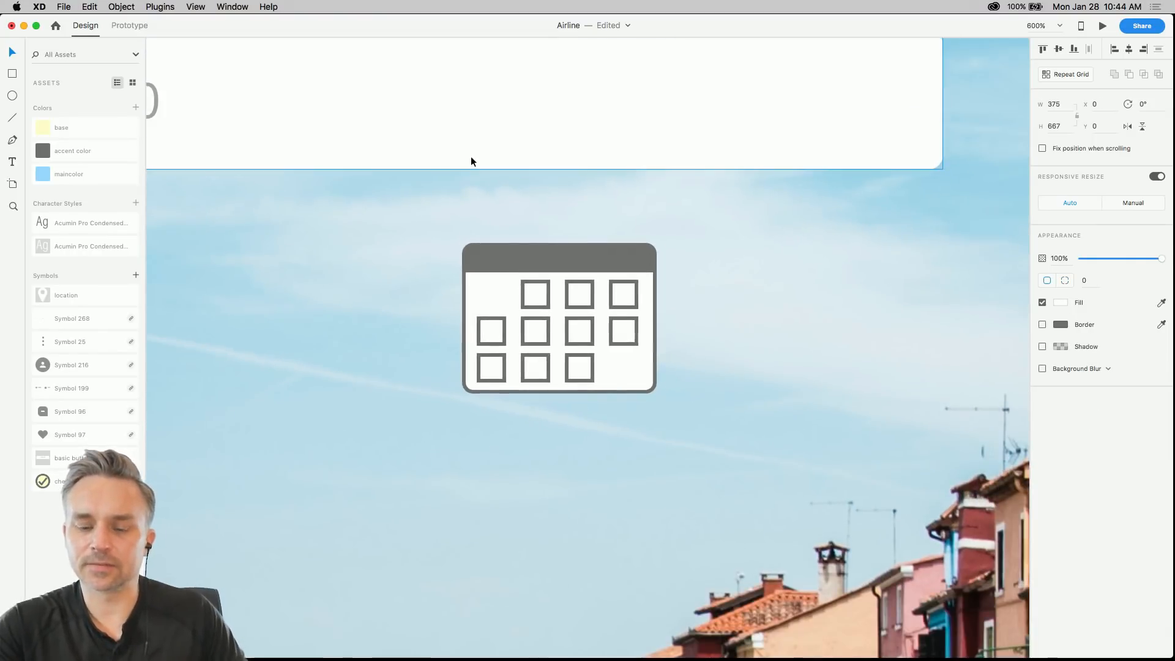
key("super+minus")
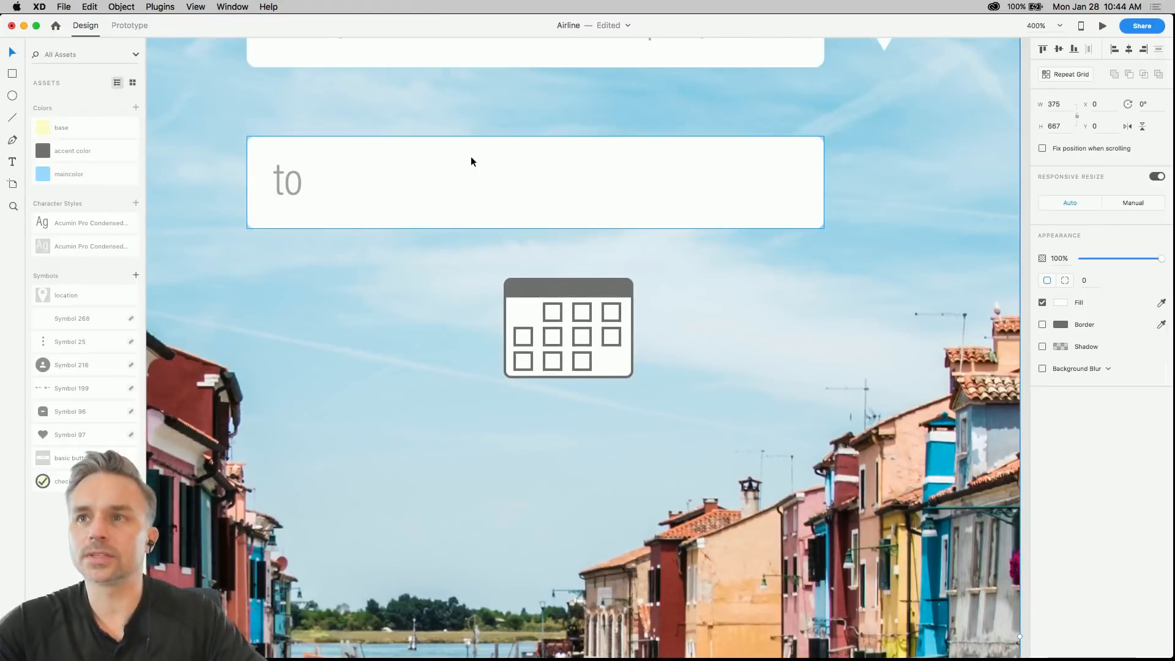
- Lock the background photo on the main artboard
key("super+1")
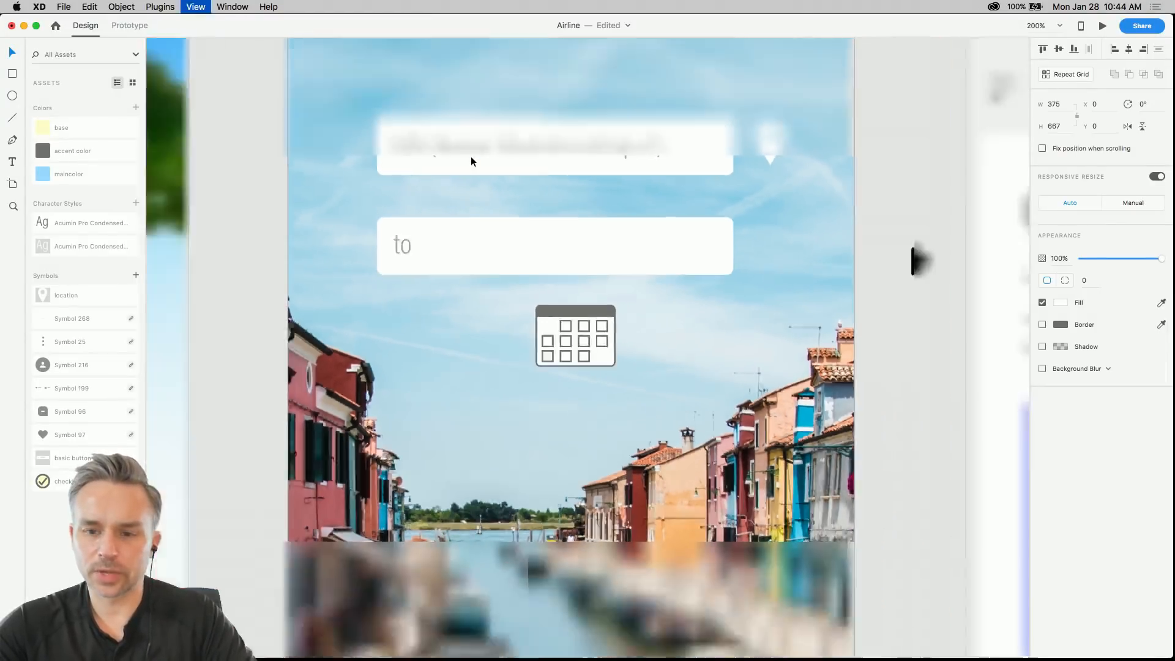
left_click_drag(498, 178, 481, 126)
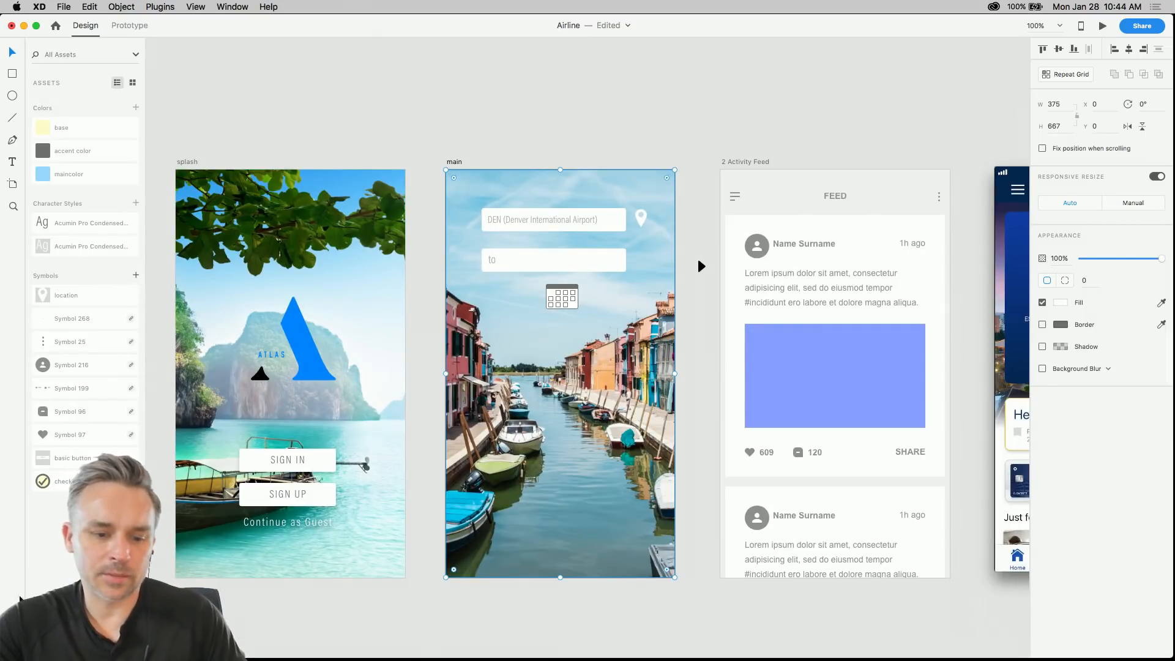
key("super+y")
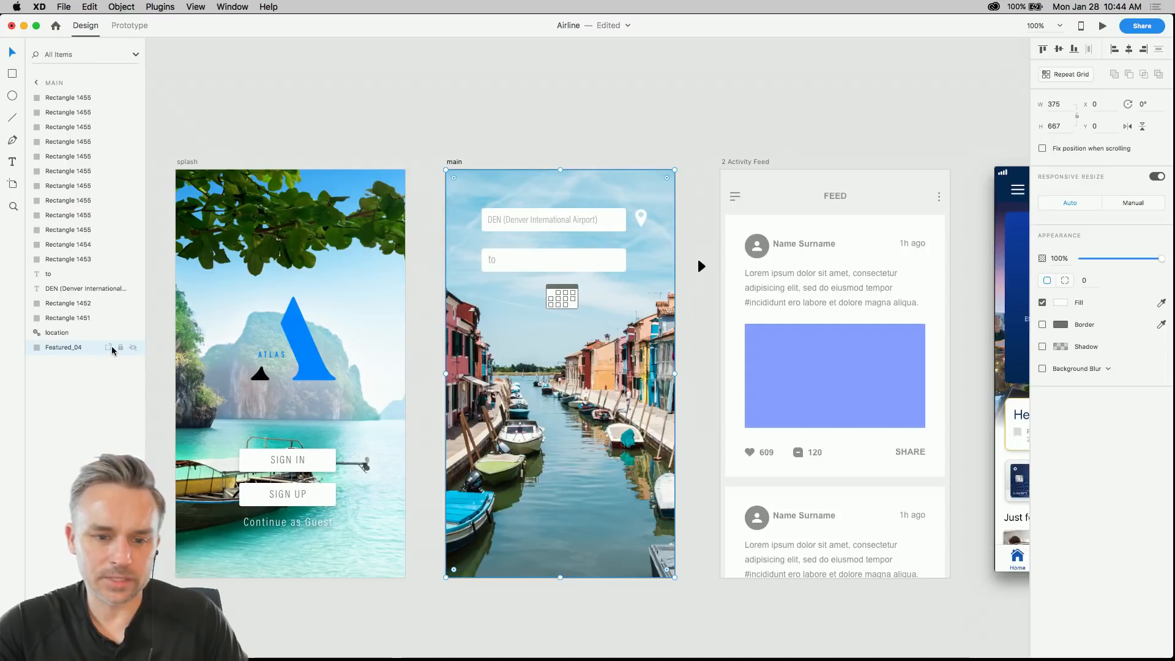
right_click(479, 181)
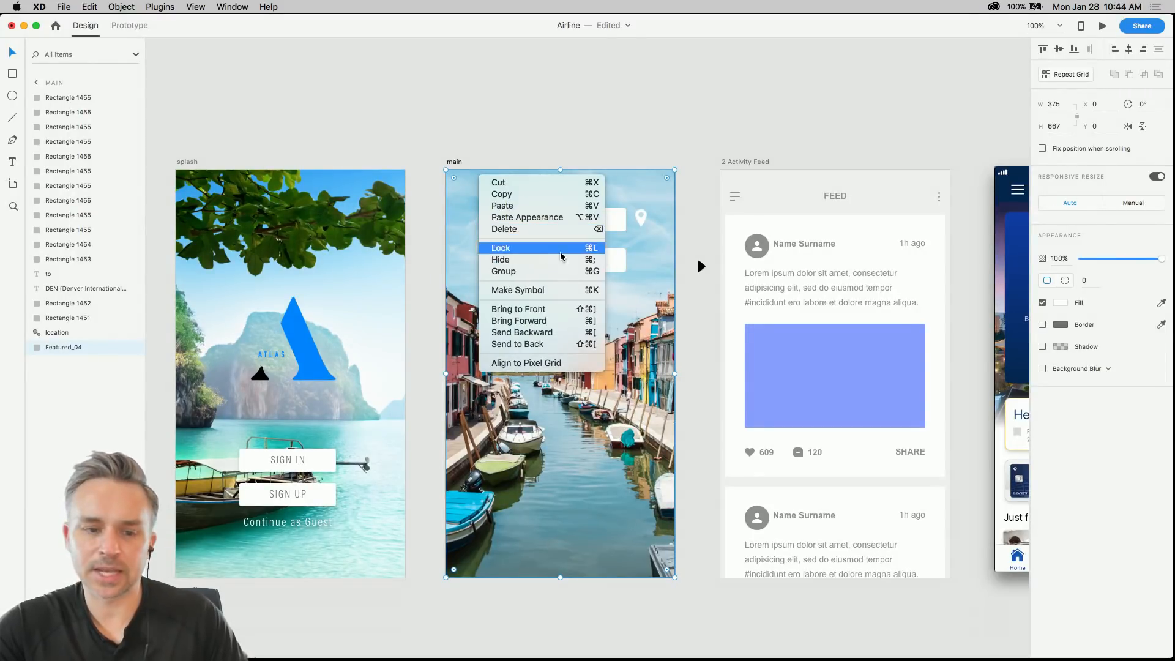
left_click(106, 350)
left_click(132, 347)
left_click(132, 347)
left_click(120, 349)
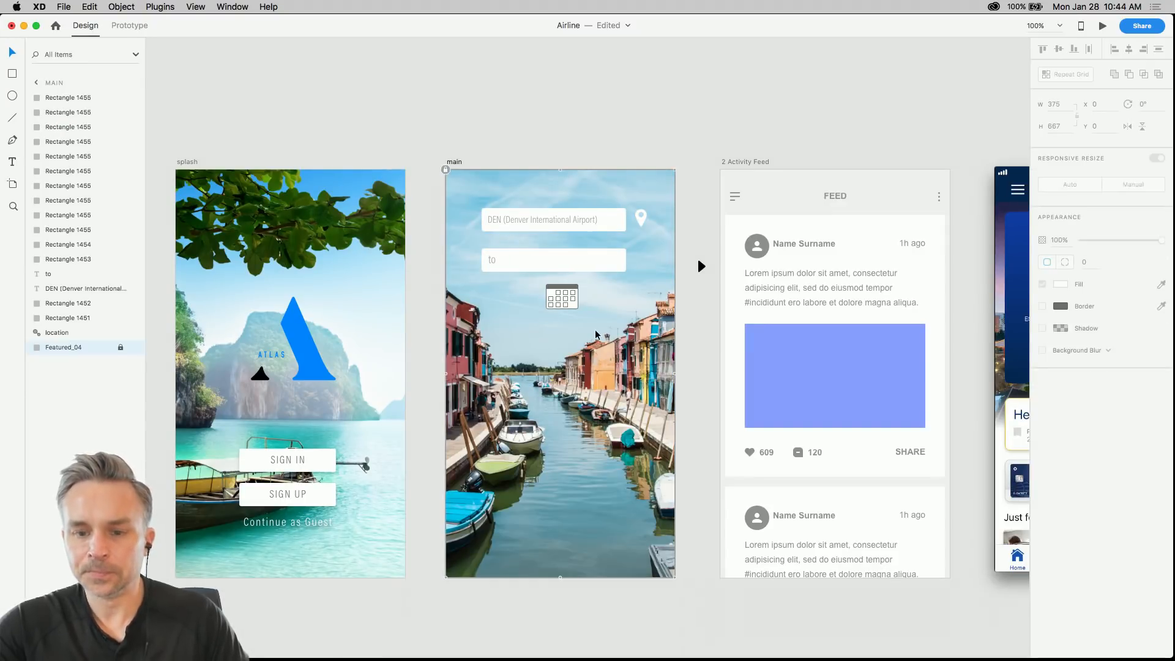
- Examine the trip-type, airport, date, cabin and passenger rows in the reference airline booking screenshot
scroll(595, 335, "up", 5)
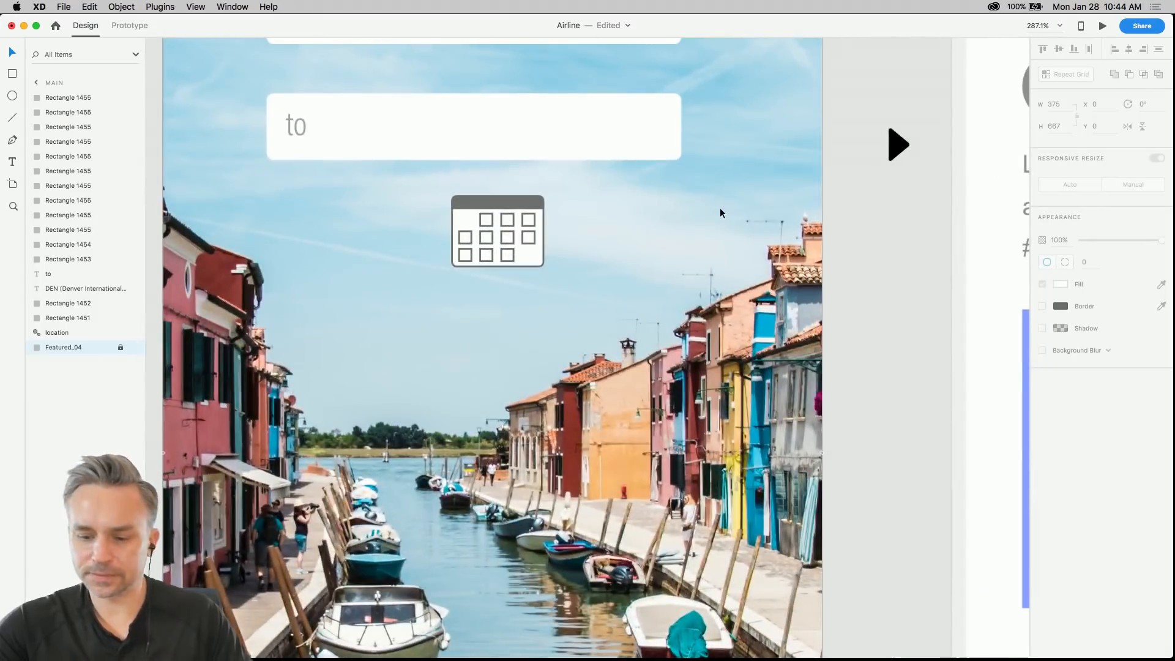
key("super+0")
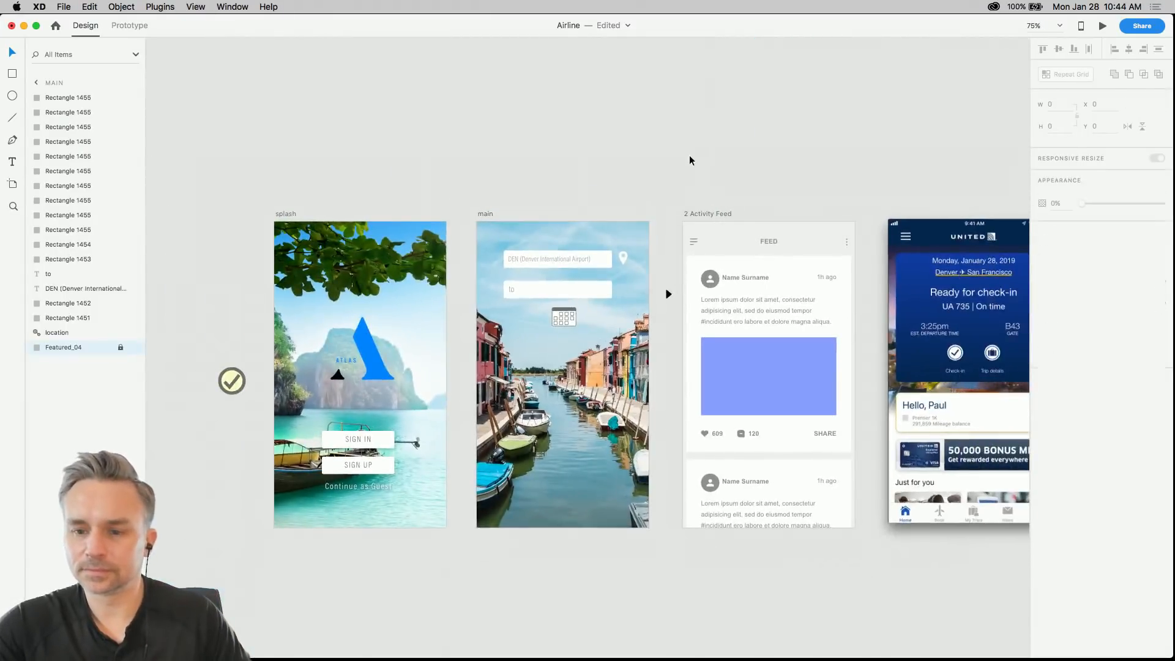
left_click(689, 160)
scroll(689, 160, "right", 10)
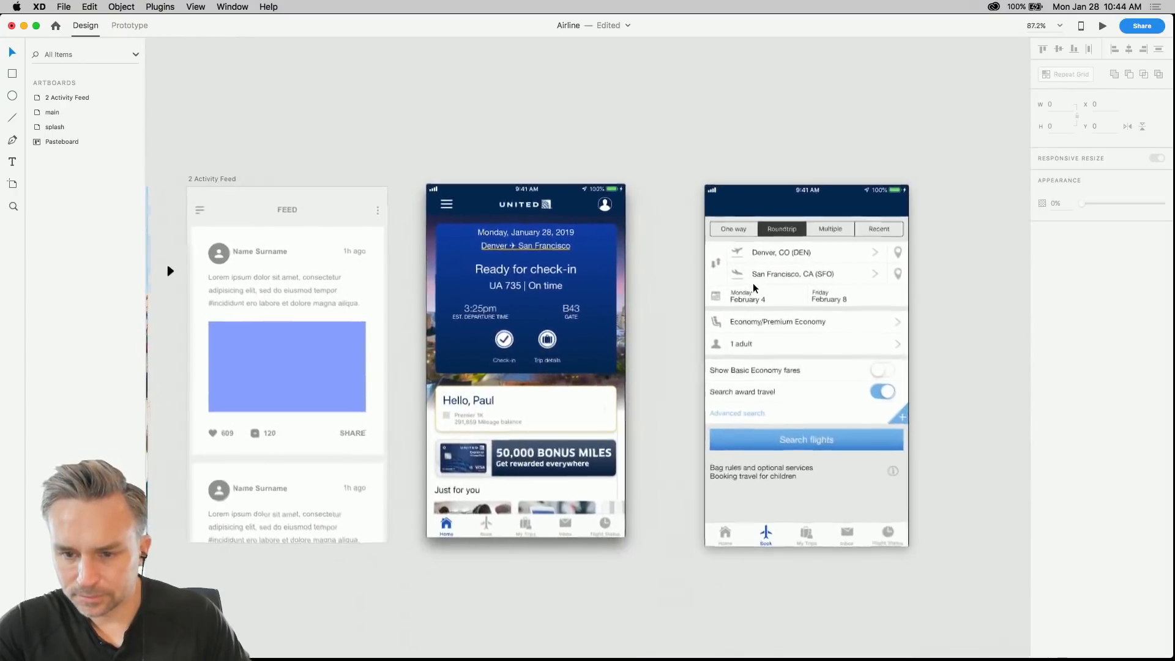
scroll(918, 269, "up", 5)
scroll(354, 256, "down", 5)
scroll(331, 225, "up", 6)
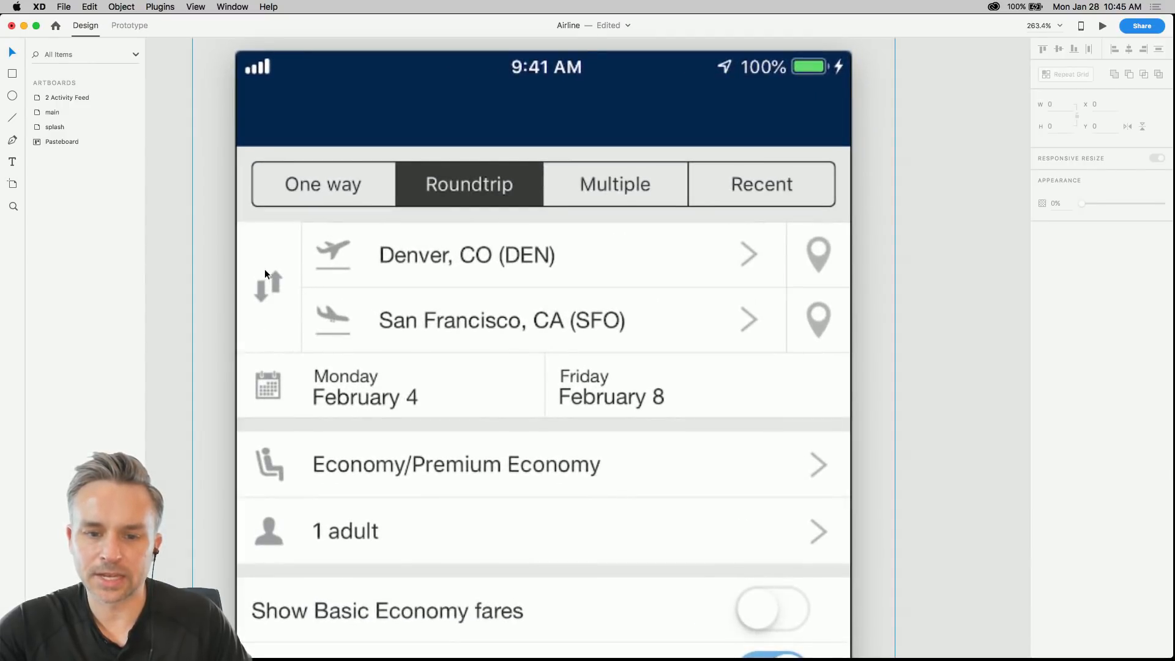
scroll(262, 288, "up", 2)
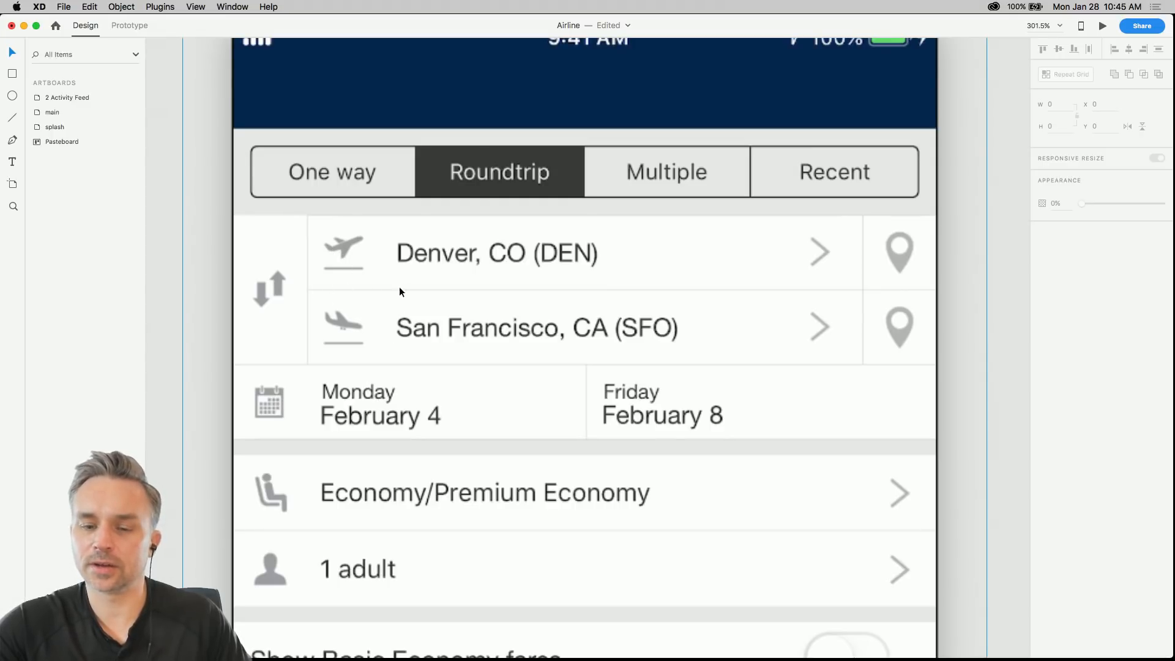
scroll(377, 271, "down", 10)
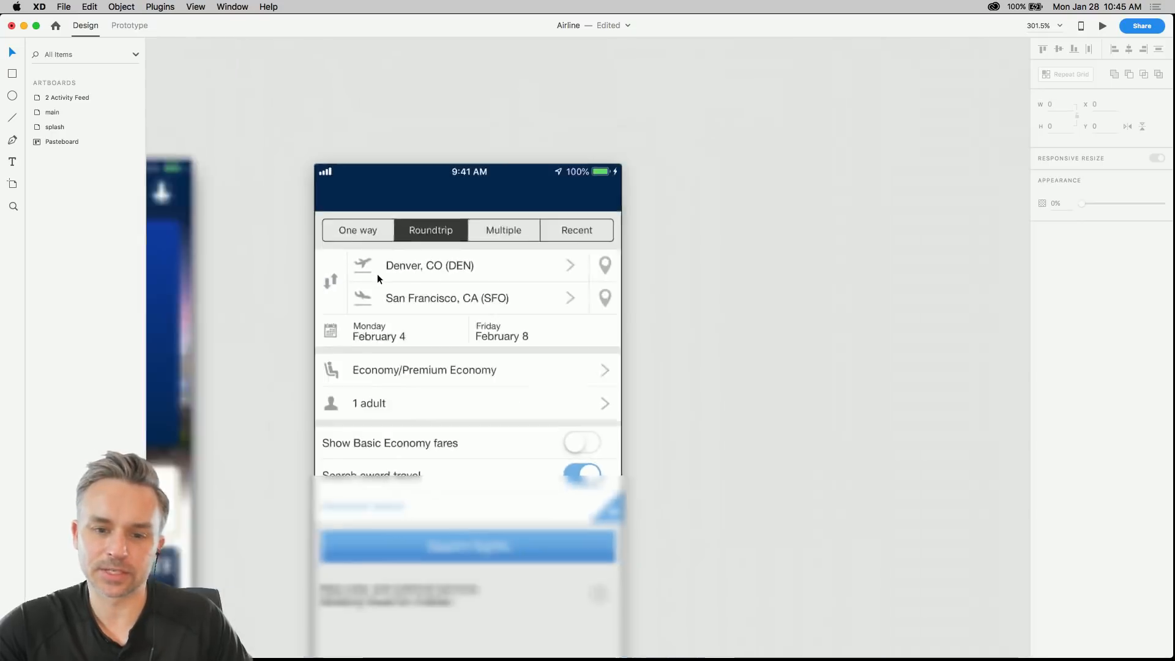
- Group the calendar's shapes on the main artboard and try to shrink the group from its corner
left_click_drag(292, 194, 909, 133)
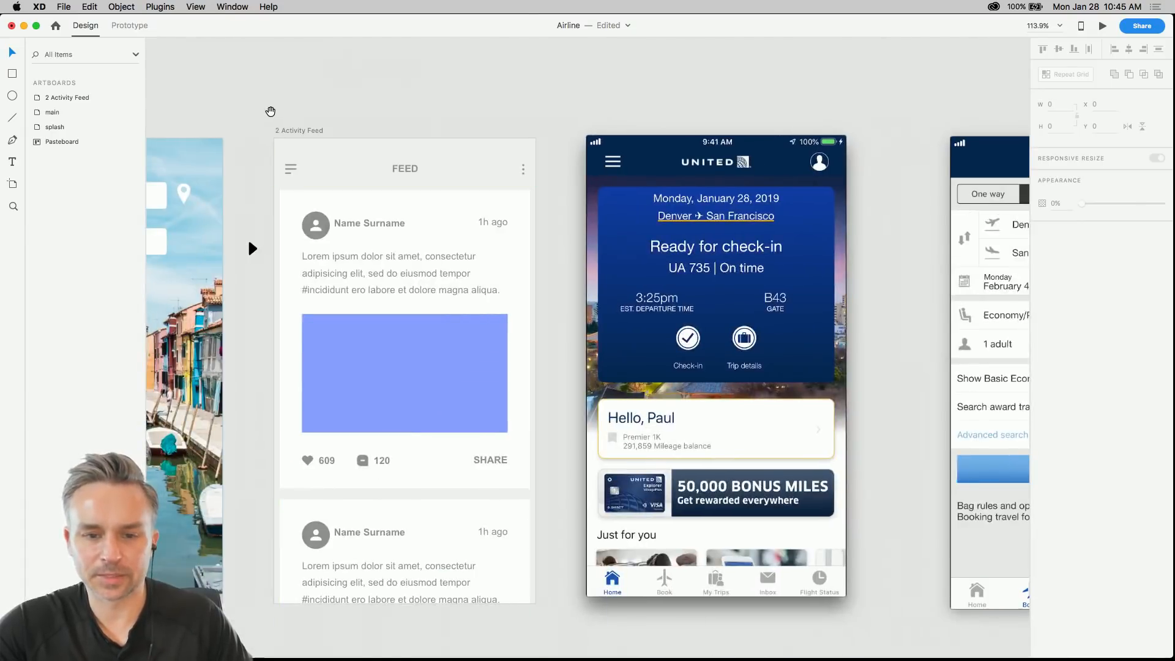
left_click_drag(267, 110, 669, 97)
scroll(424, 166, "up", 5)
left_click(579, 355)
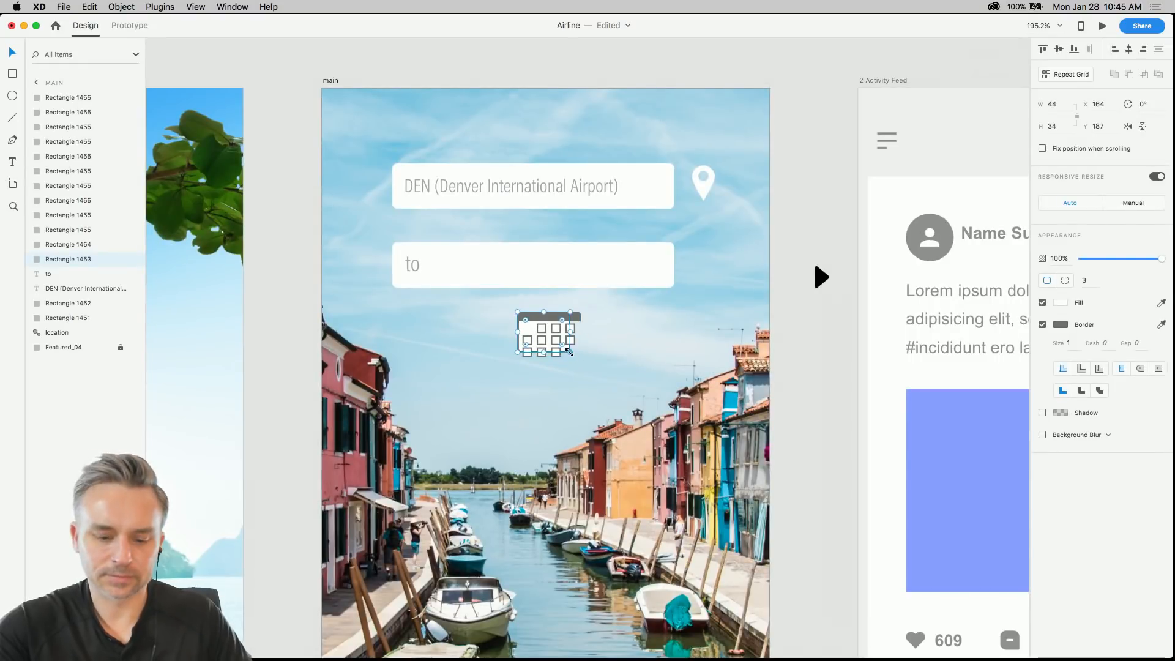
scroll(560, 305, "up", 5)
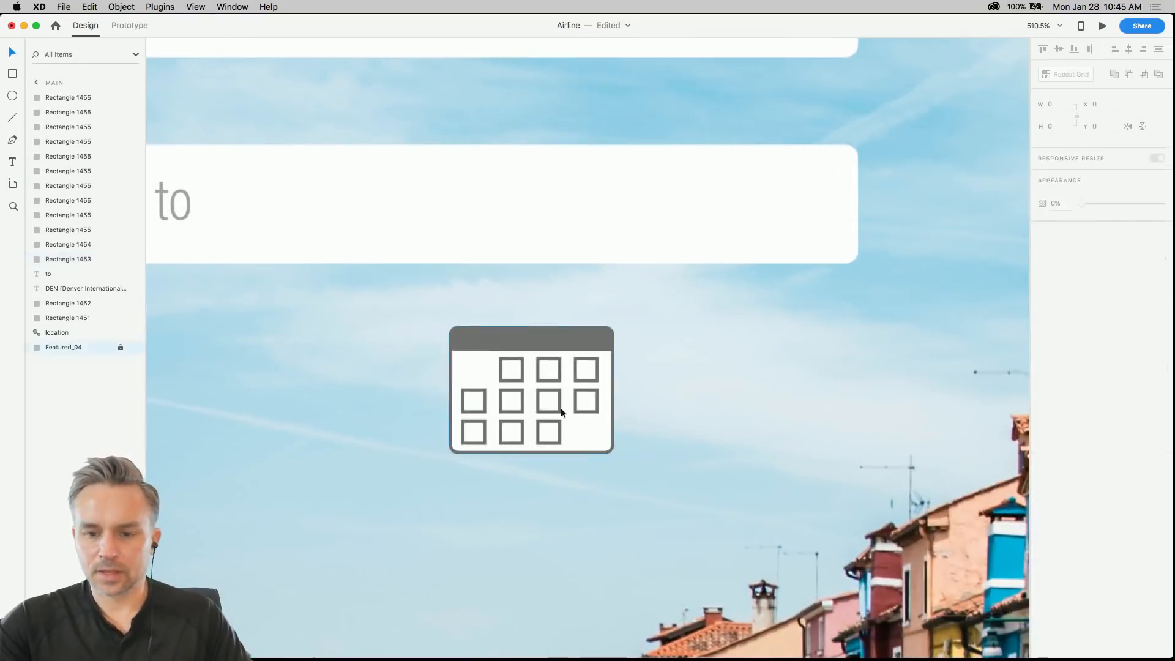
right_click(504, 346)
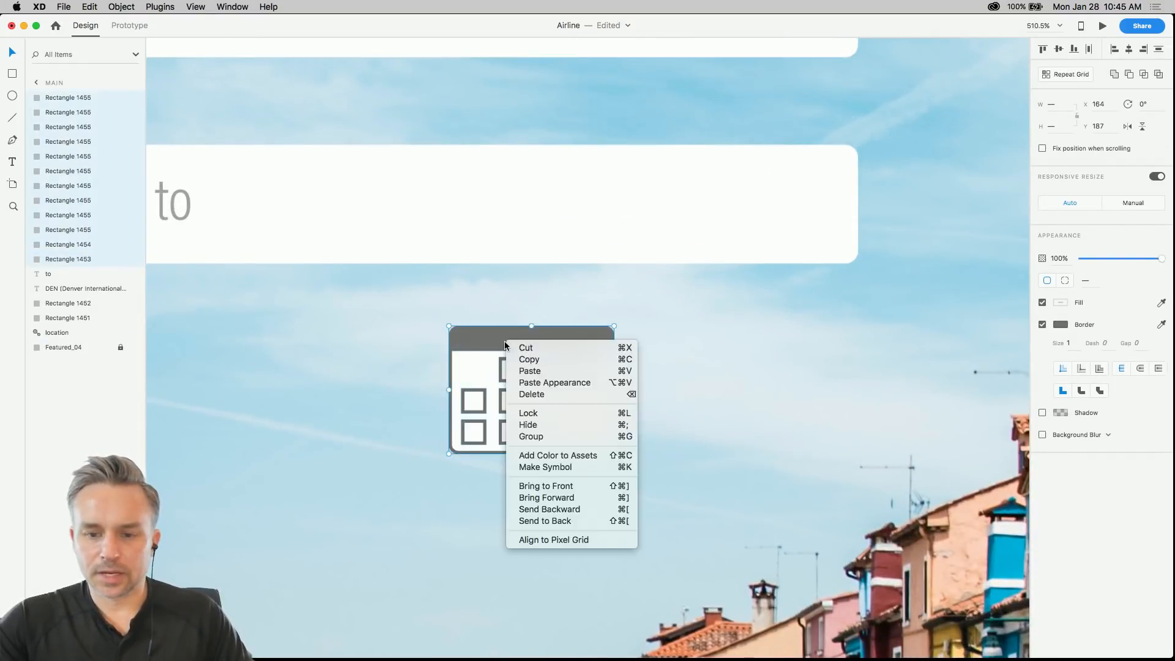
left_click(526, 436)
left_click_drag(614, 456, 569, 446)
key("super+z")
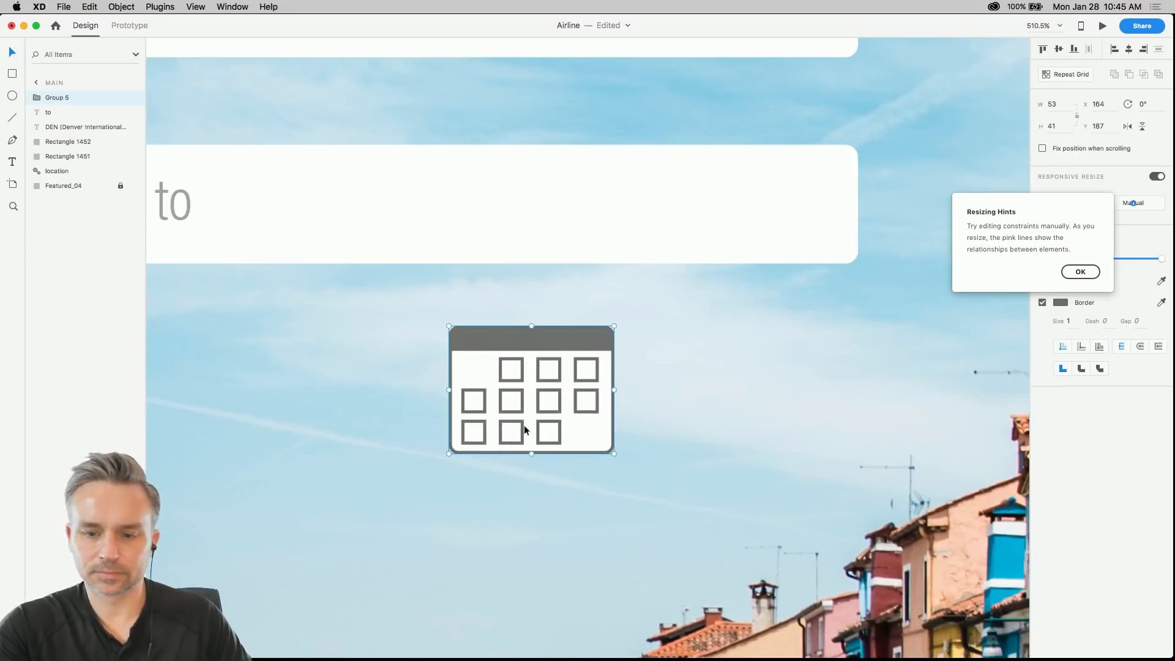
- Try the calendar group below the start of the "to" field, and undo the moves, the grouping and the photo lock
left_click_drag(494, 347, 230, 338)
scroll(630, 157, "up", 5)
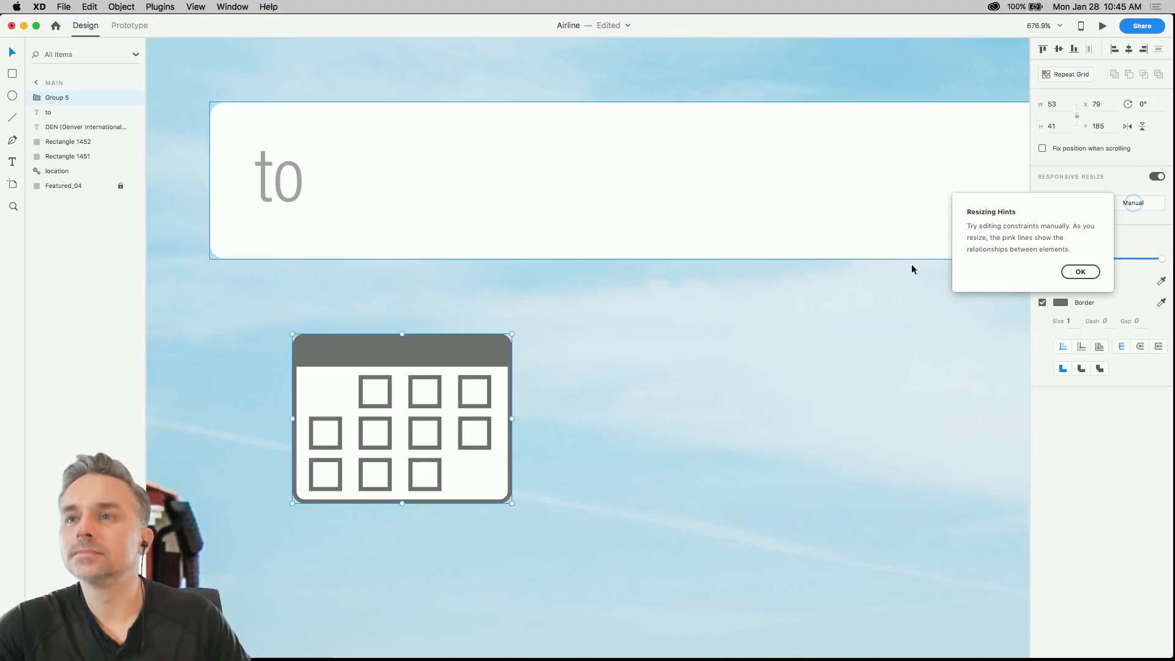
left_click(1080, 272)
left_click_drag(320, 351, 270, 345)
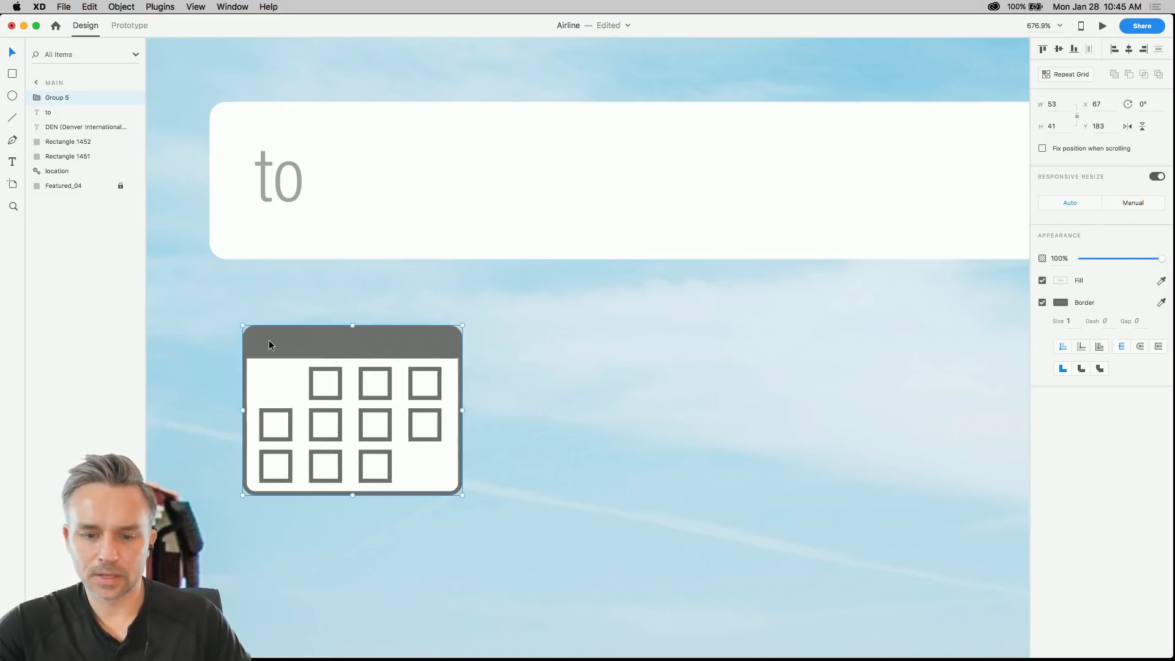
key("super+minus")
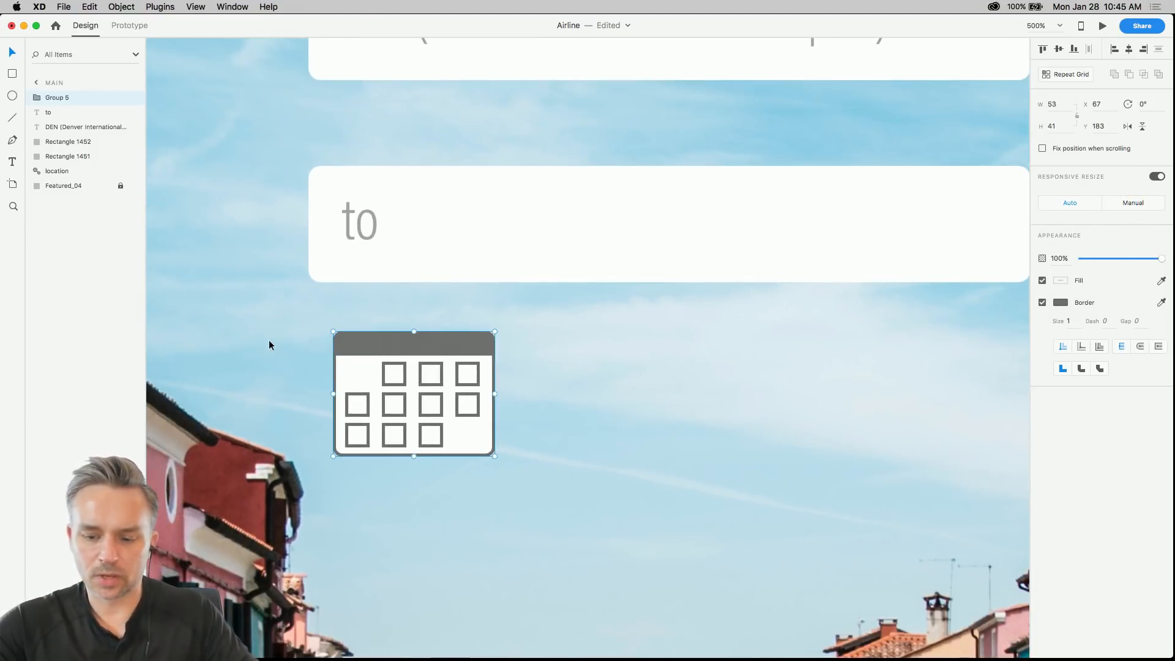
key("super+minus")
scroll(412, 240, "up", 2)
scroll(412, 240, "up", 2)
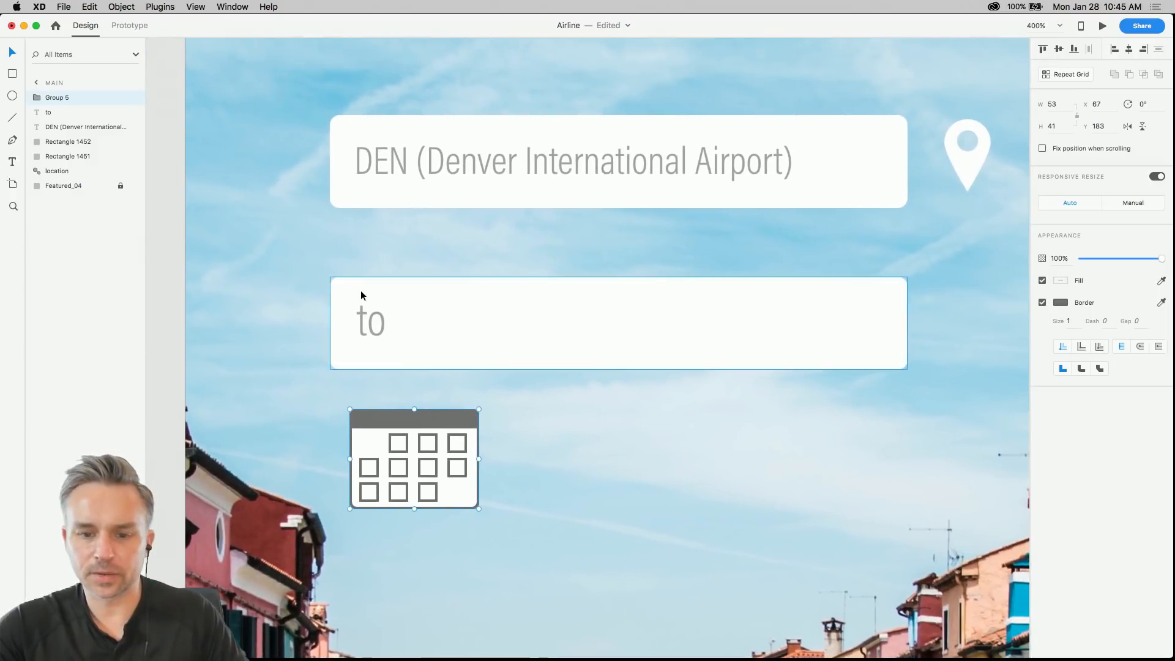
key("super+z")
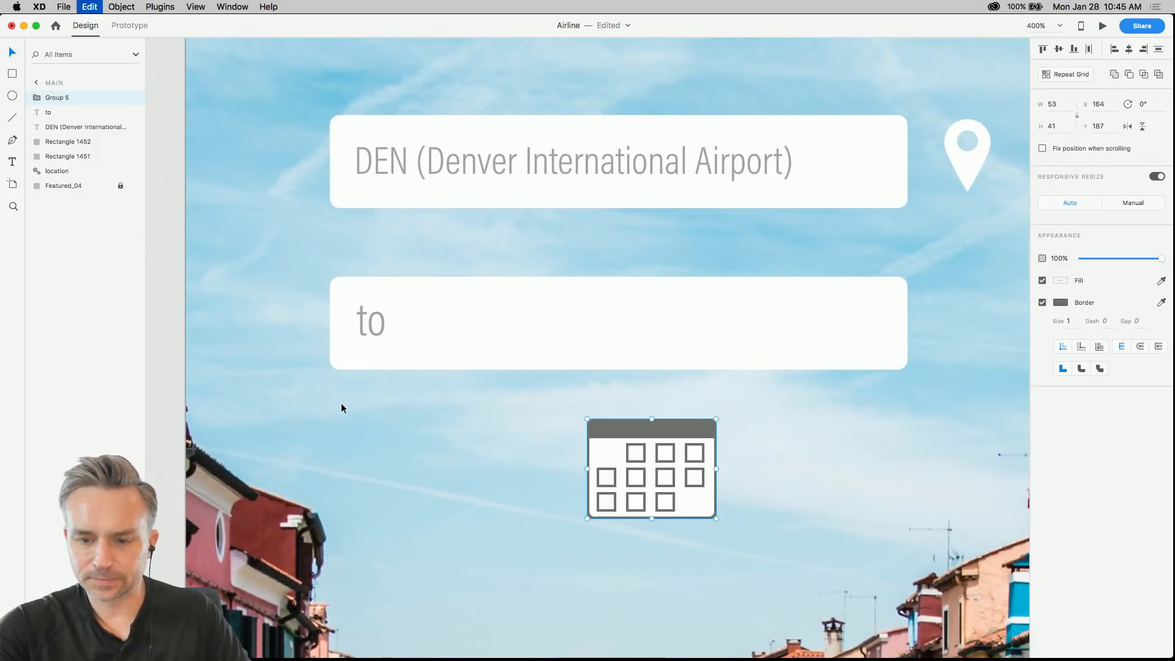
key("shift+super+g")
- Lock the main artboard's background photo again so it cannot be selected by accident
left_click(565, 436)
left_click(608, 432)
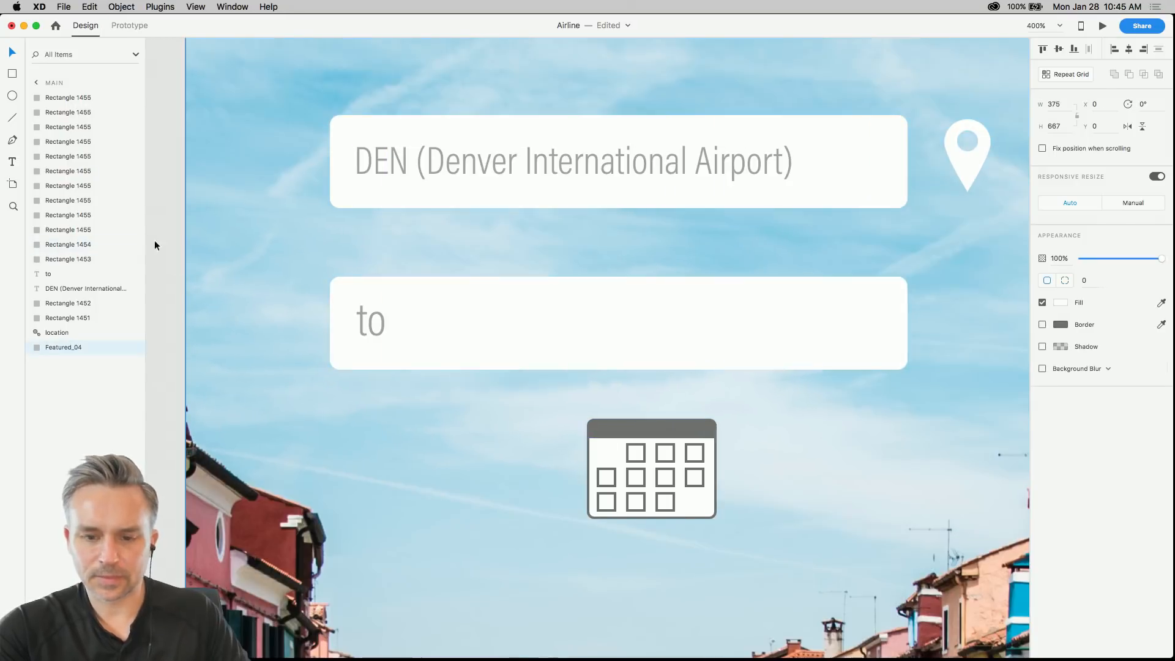
right_click(317, 468)
left_click(373, 529)
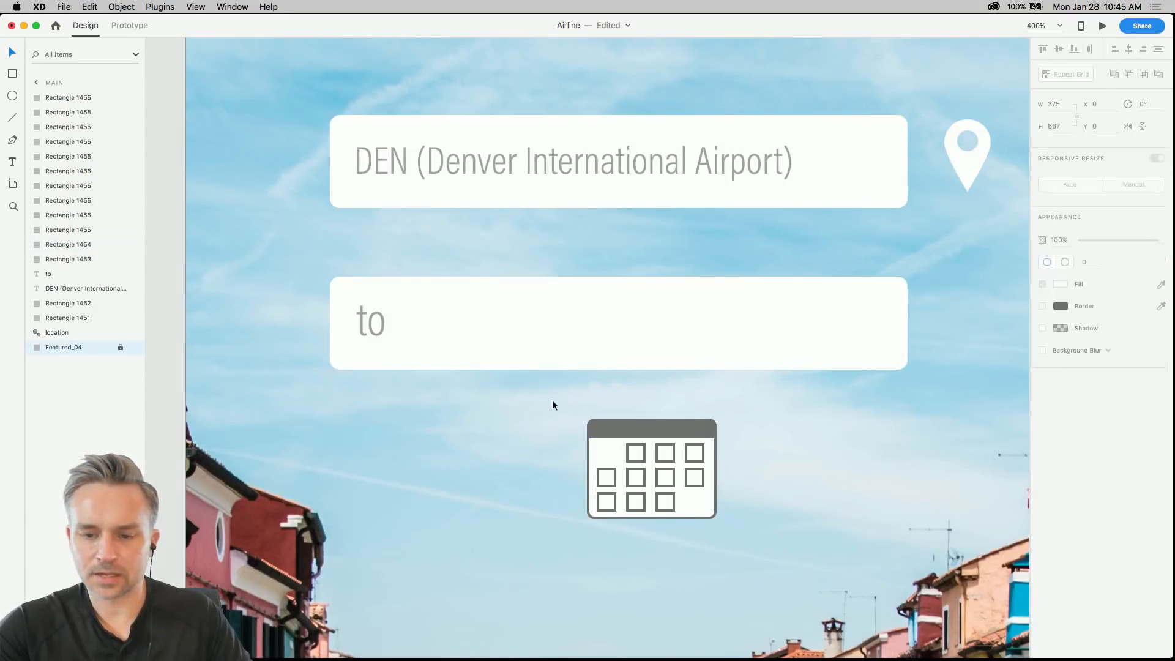
- Group all of the calendar icon's shapes and move the group down toward the artboard's left edge
left_click_drag(547, 399, 761, 569)
right_click(678, 482)
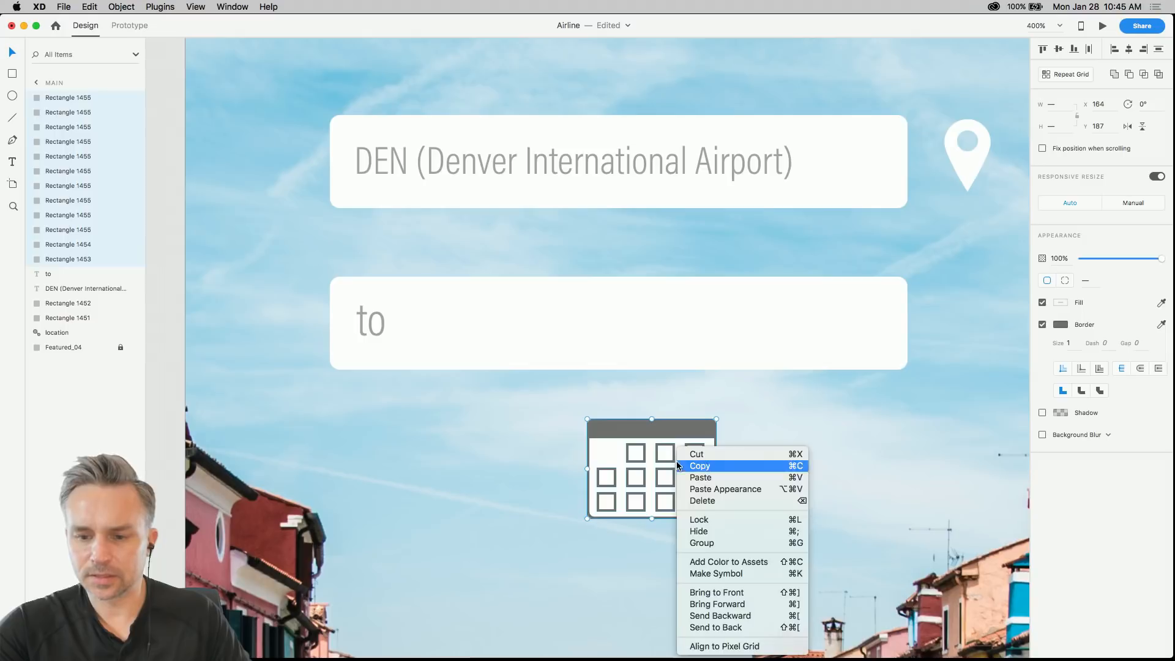
left_click(701, 543)
left_click_drag(649, 471, 300, 561)
left_click(247, 312)
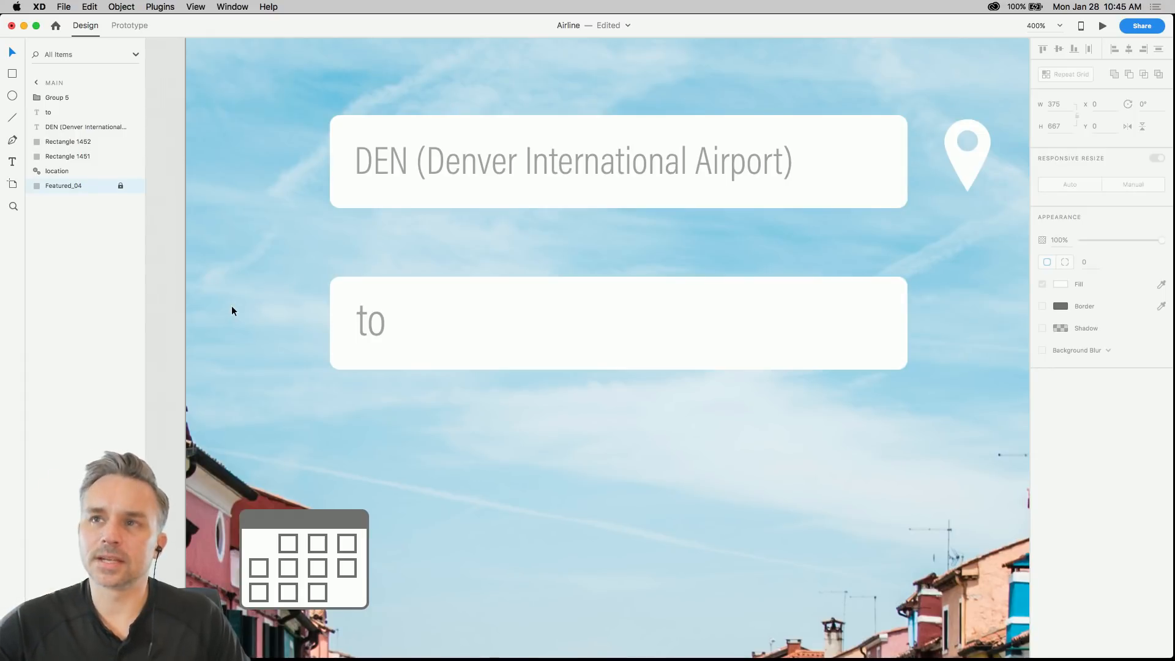
- Move the calendar group to X 57, Y 174, just below the start of the "to" field, and show the document assets
scroll(255, 308, "left", 2)
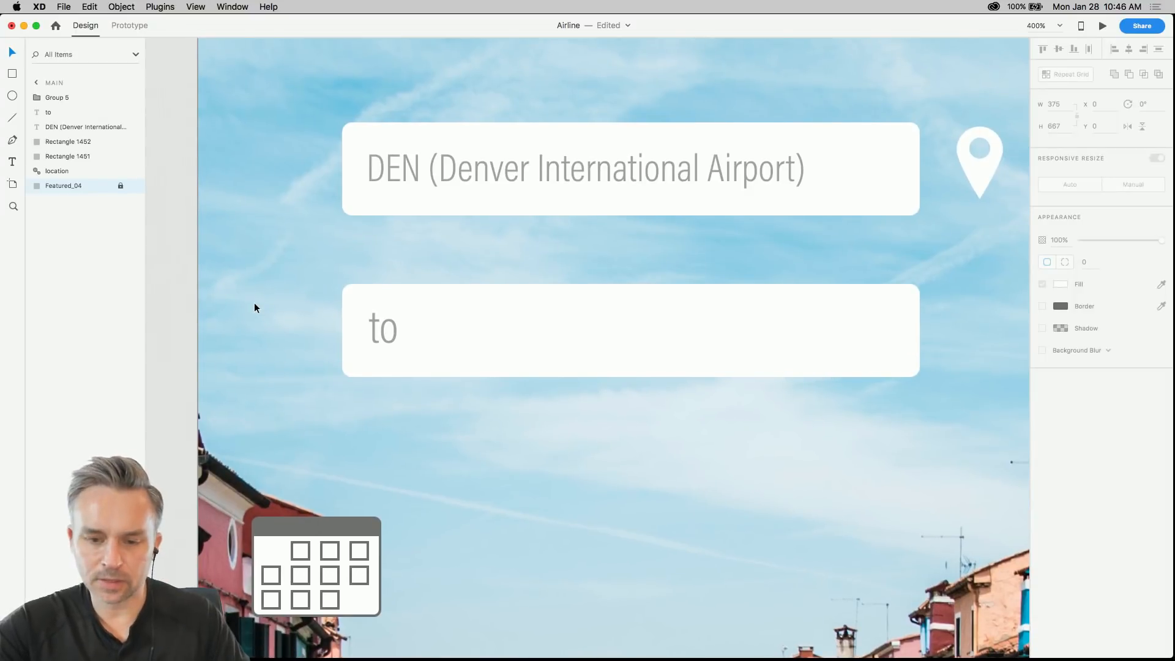
left_click_drag(298, 536, 418, 421)
scroll(418, 421, "up", 5)
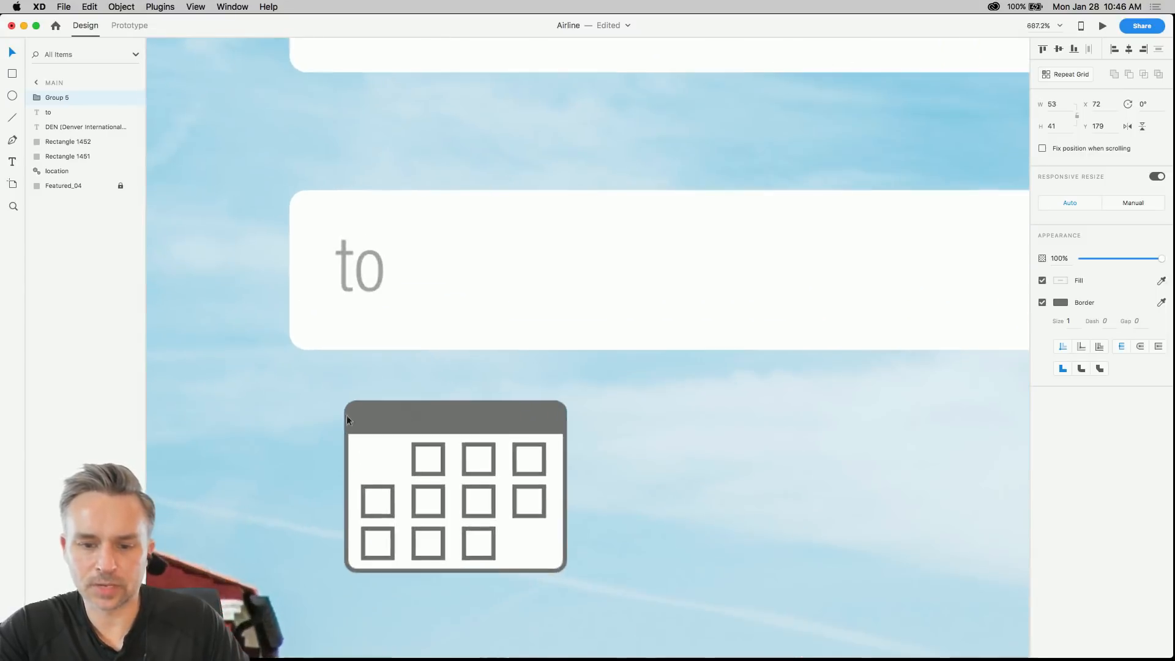
key("super+shift+y")
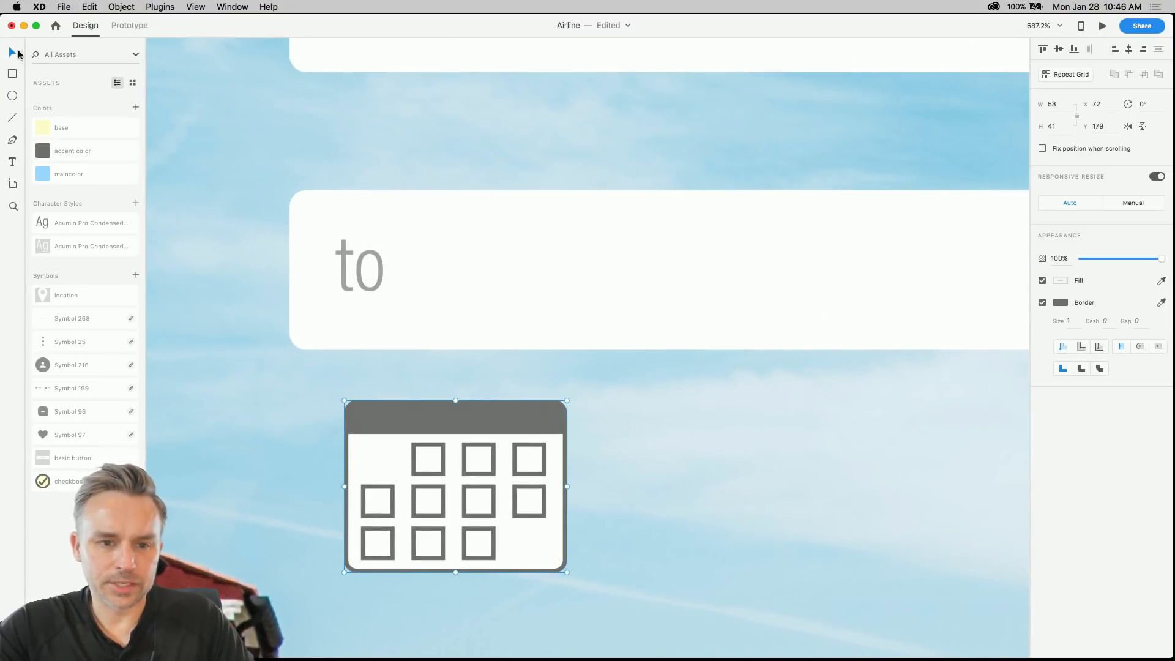
left_click_drag(420, 426, 340, 400)
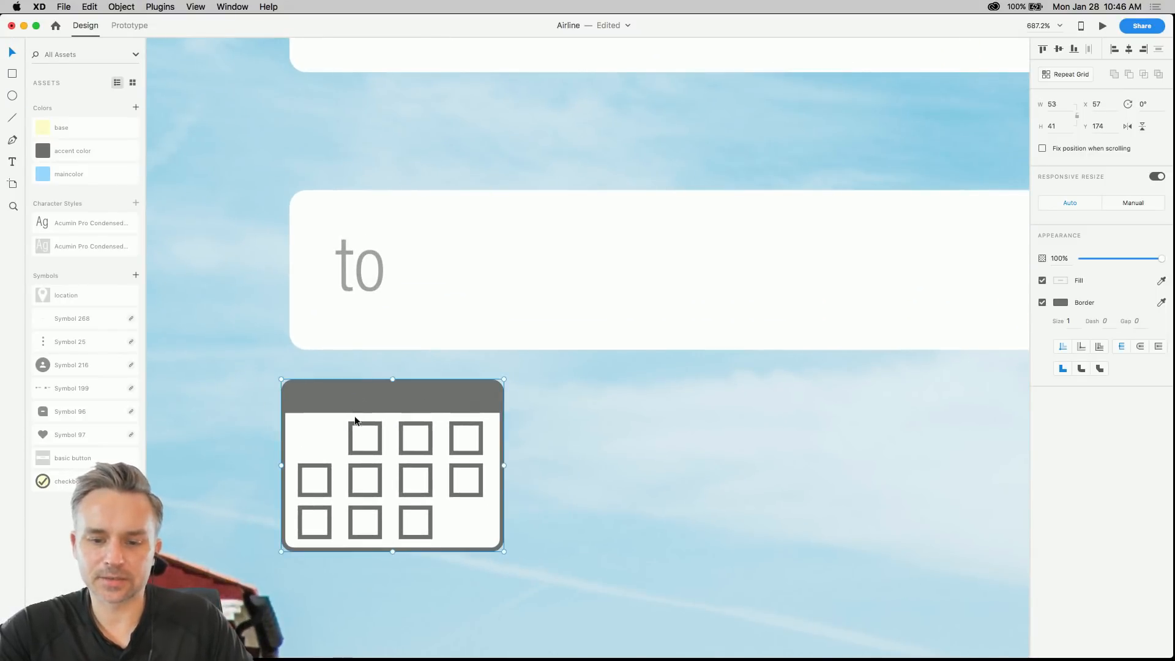
- Try to shrink the calendar group to 37.16 by 30.85, check it at a smaller zoom, and undo the resize
left_click_drag(505, 551, 438, 508)
scroll(298, 493, "up", 5)
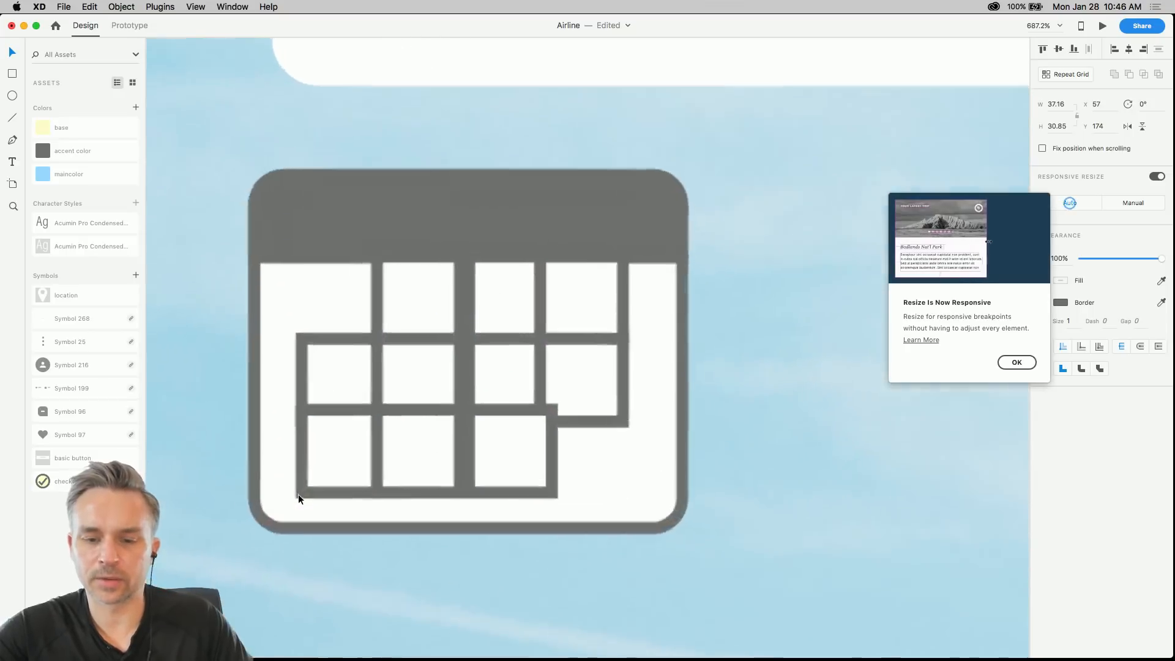
left_click(1007, 362)
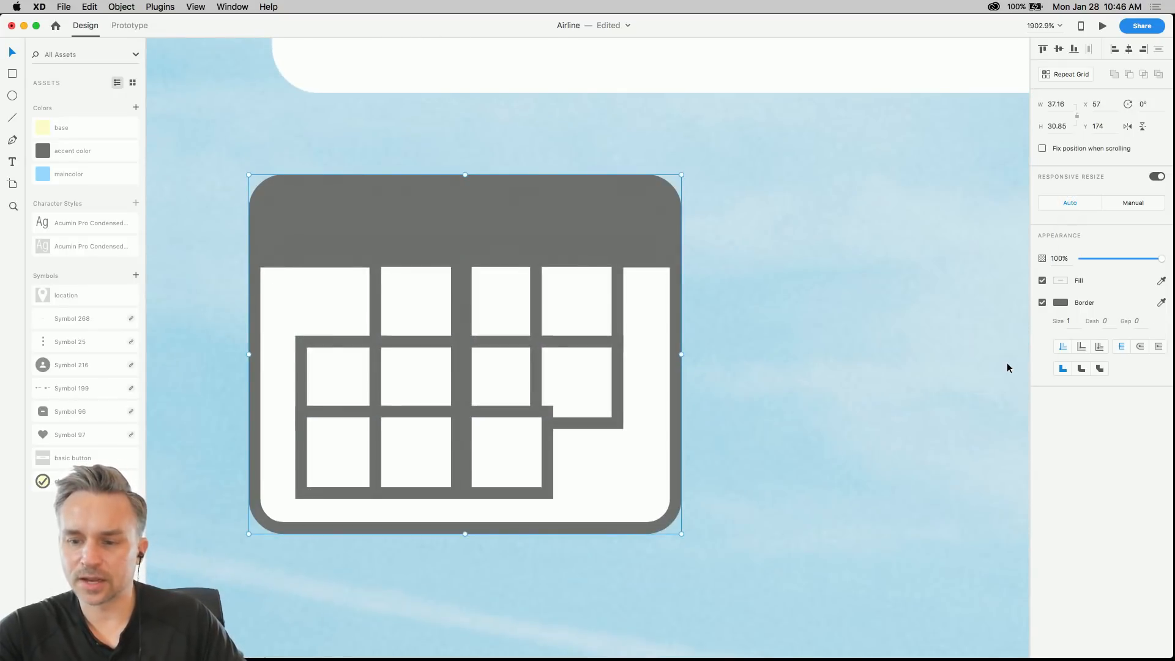
key("super+minus")
key("super+minus")
key("super+minus")
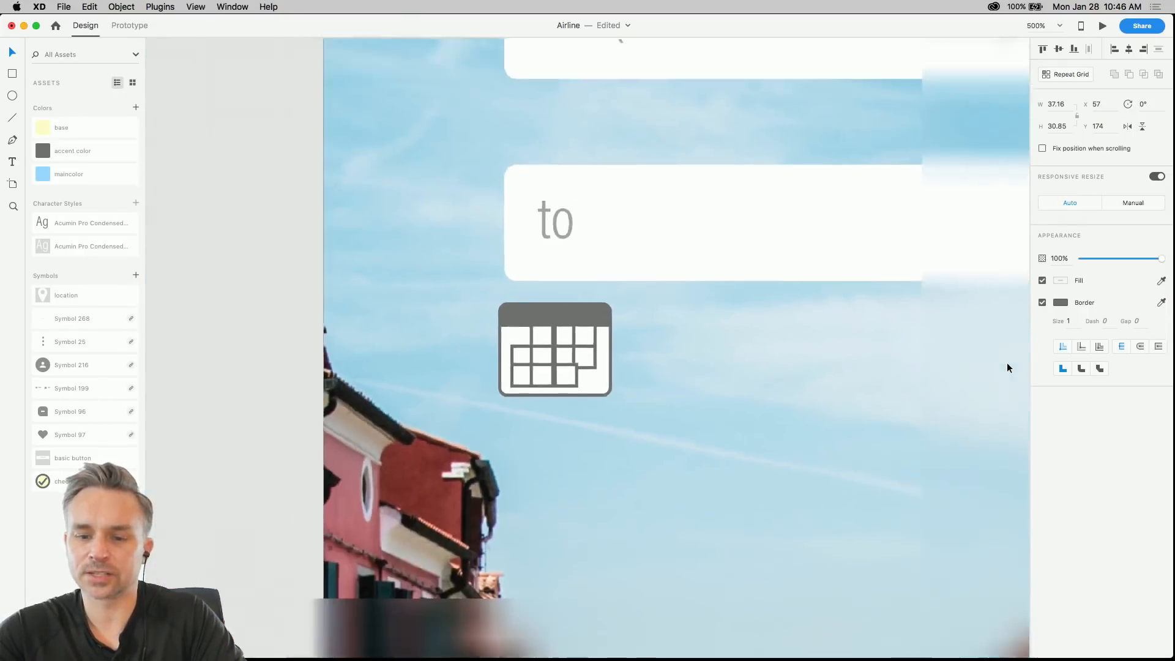
key("super+minus")
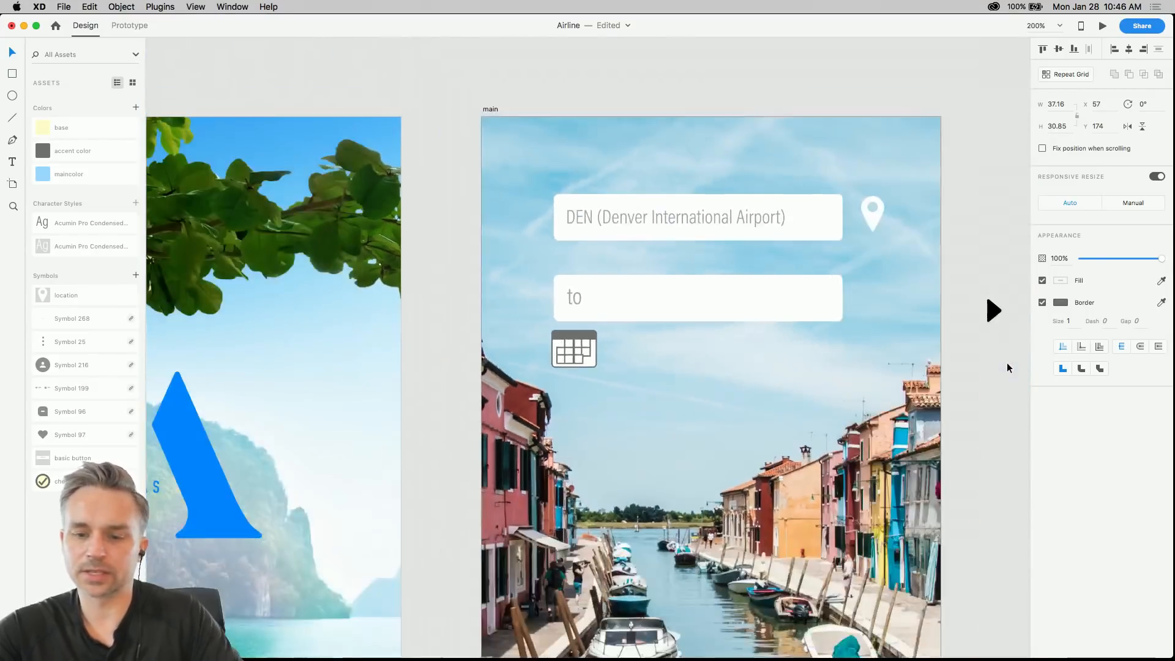
left_click_drag(901, 335, 759, 340)
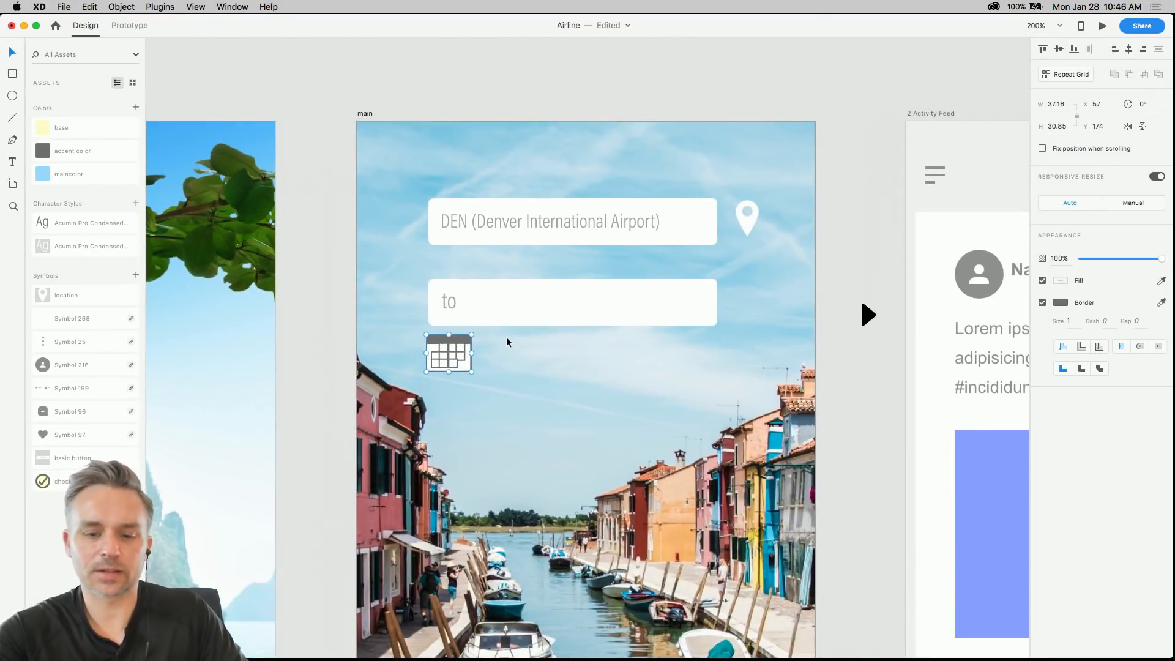
key("super+z")
- Move the calendar group to X 59, Y 178, aligned with the left edge of the "to" field
left_click(319, 287)
left_click_drag(435, 342, 449, 351)
scroll(448, 351, "up", 5)
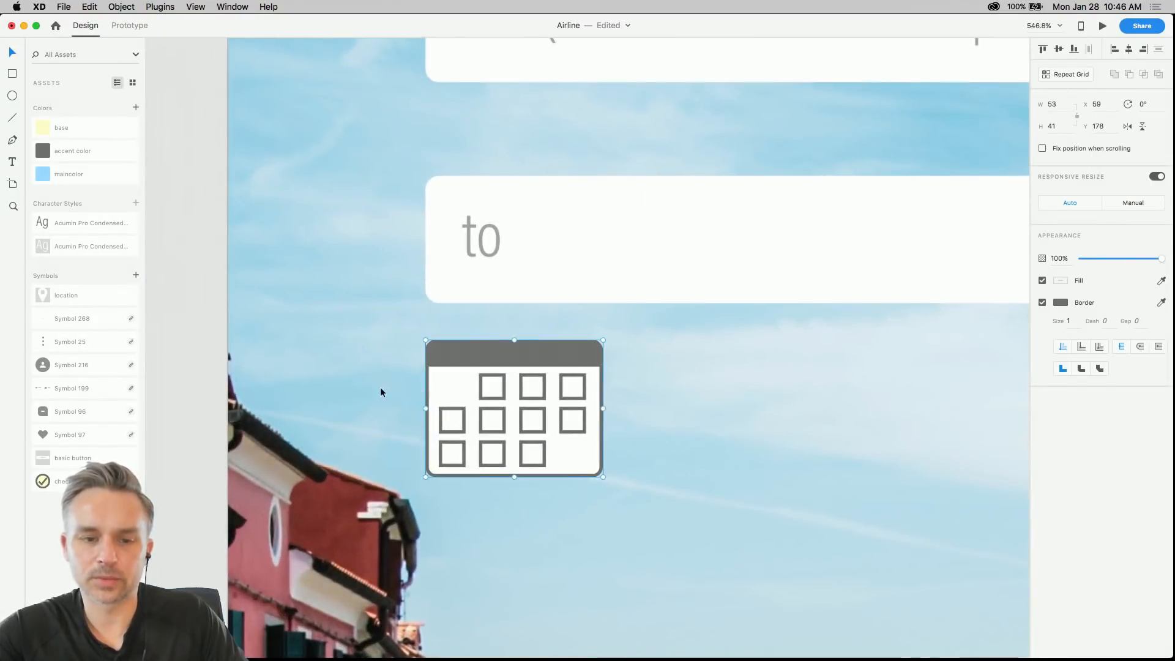
- Ungroup the calendar icon and fill its header band with maincolor
right_click(488, 360)
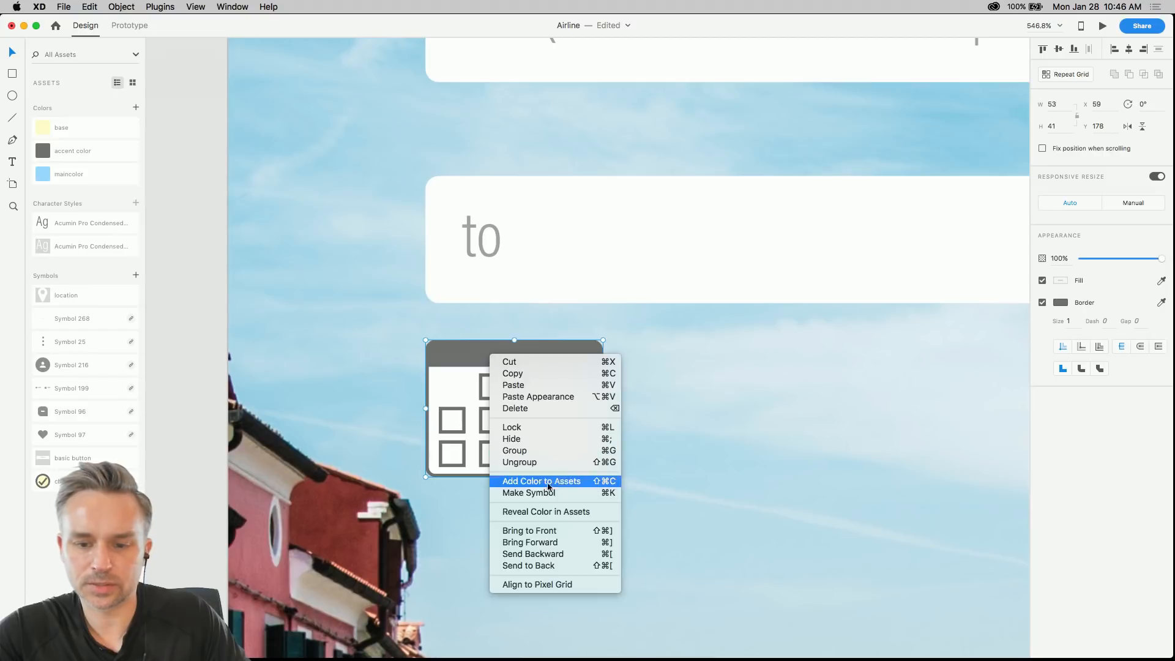
left_click(444, 339)
double_click(435, 361)
left_click(44, 175)
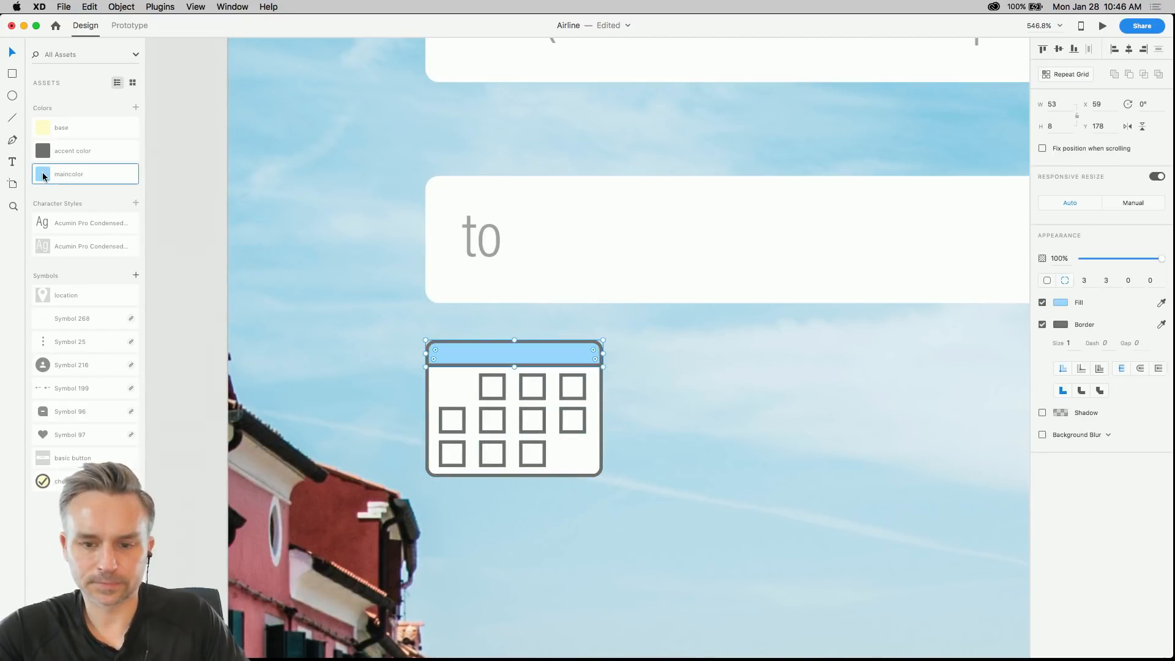
- Apply maincolor as the border of the calendar's body rectangle and turn off the header band's border
left_click(427, 386)
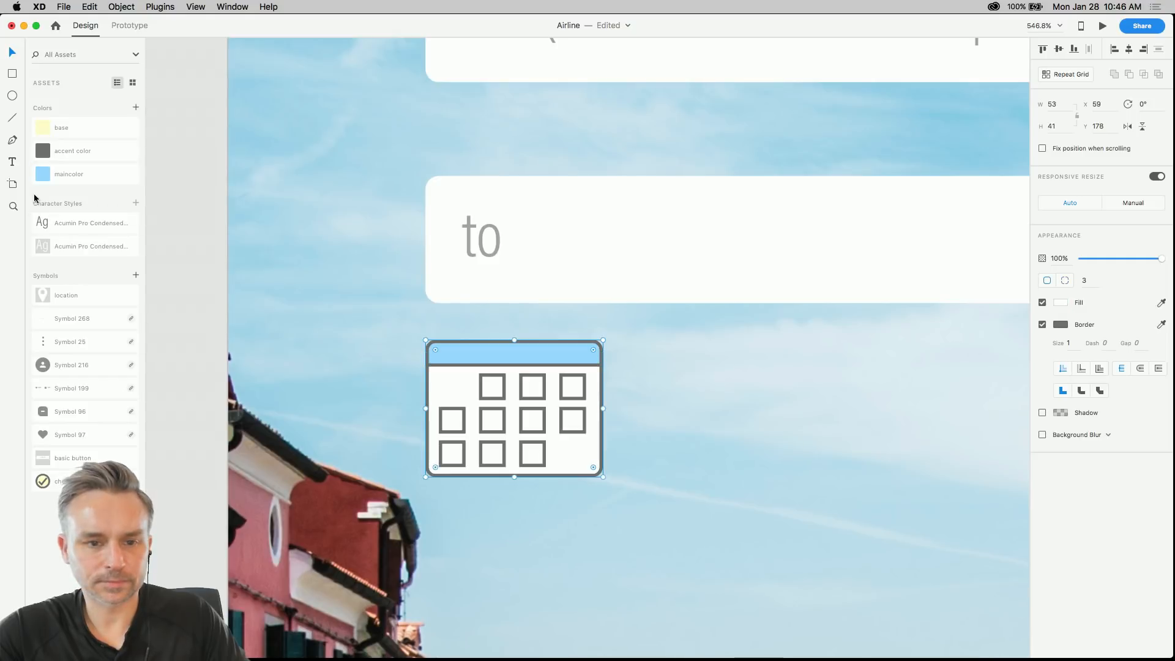
right_click(45, 179)
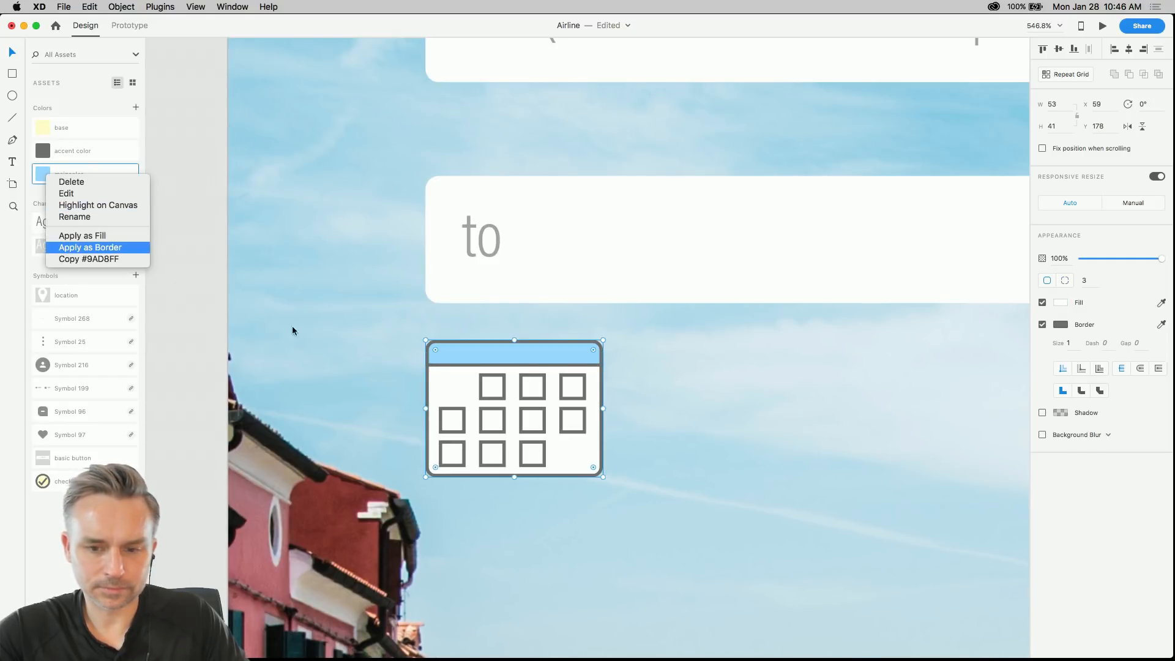
left_click(64, 248)
left_click(472, 363)
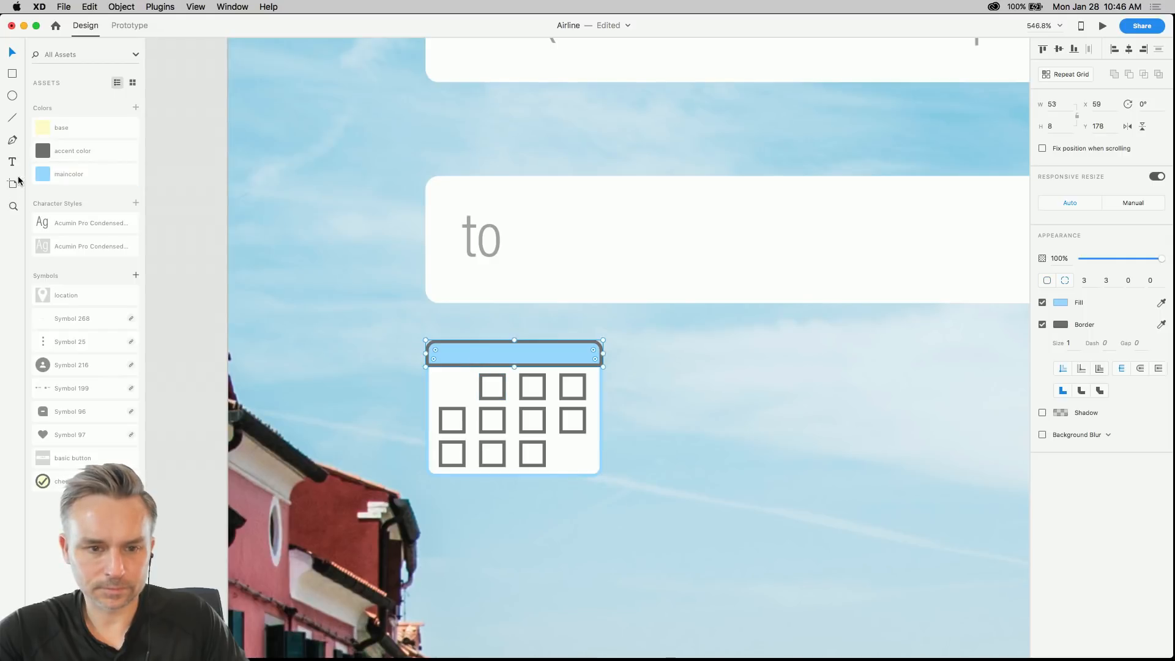
left_click(1042, 324)
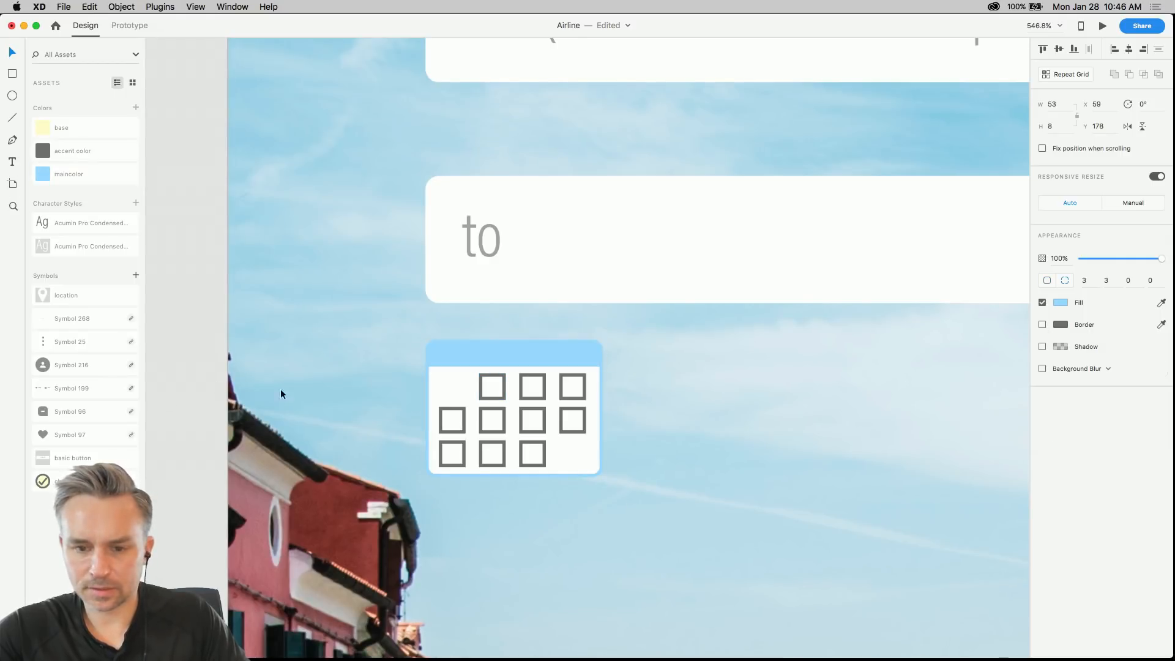
- Apply maincolor as the border of all the calendar's day squares
left_click(483, 386)
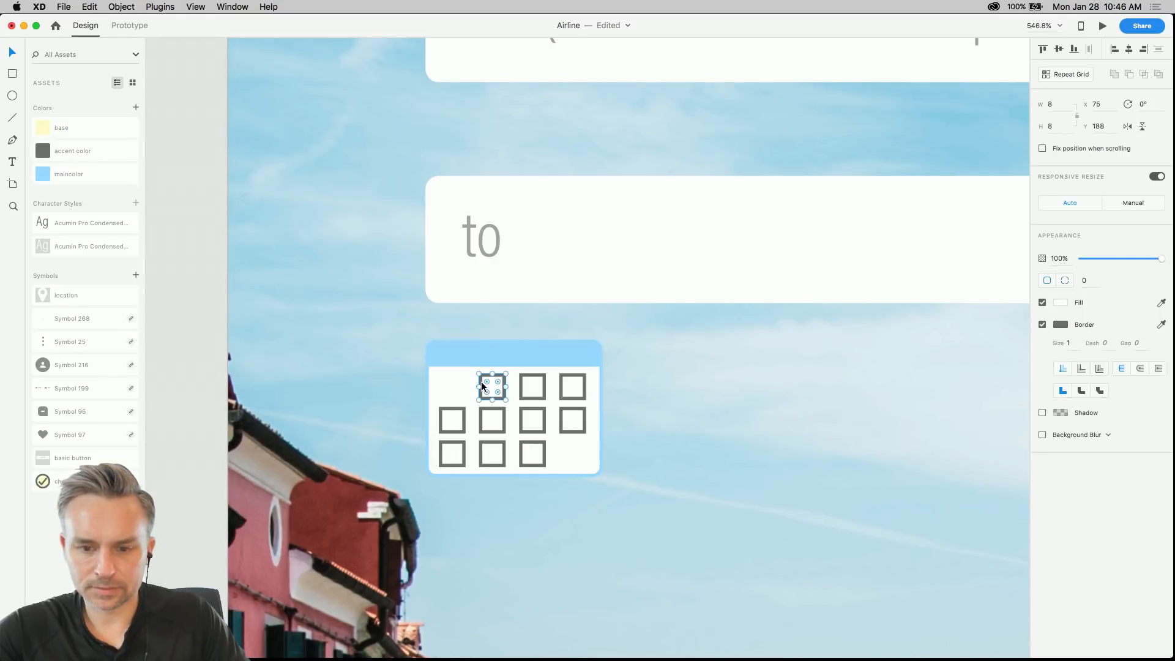
left_click(533, 386, "shift")
left_click(572, 387, "shift")
left_click(572, 420, "shift")
left_click(491, 420, "shift")
left_click(521, 427, "shift")
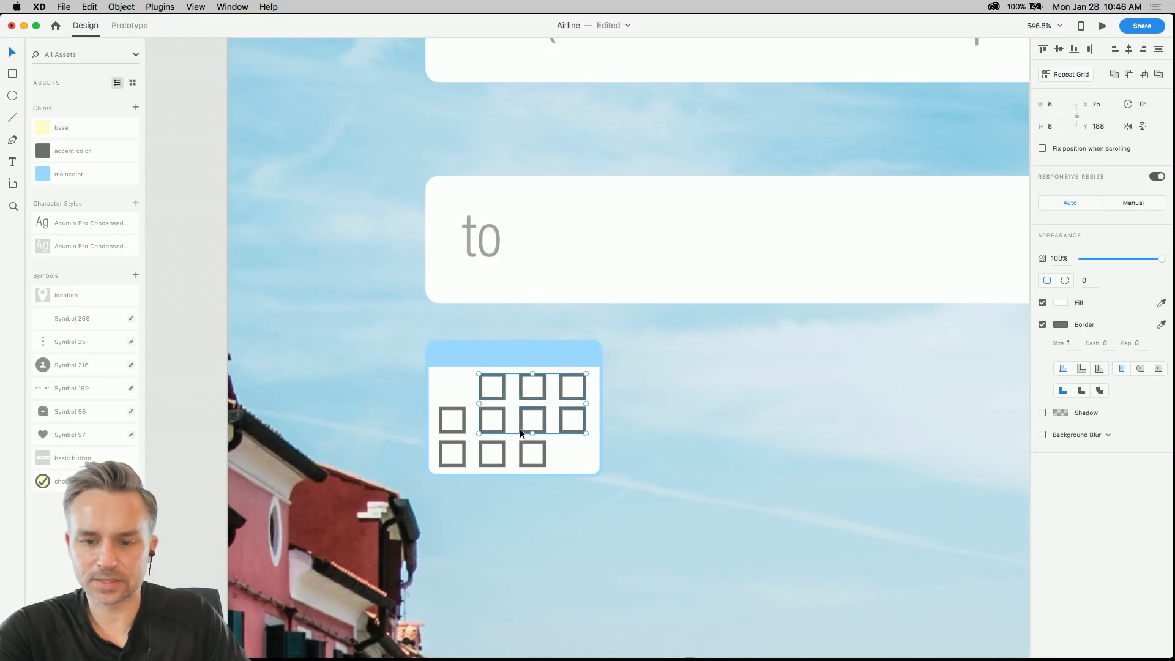
left_click(416, 405)
left_click(446, 415)
left_click(500, 381, "shift")
left_click(527, 385, "shift")
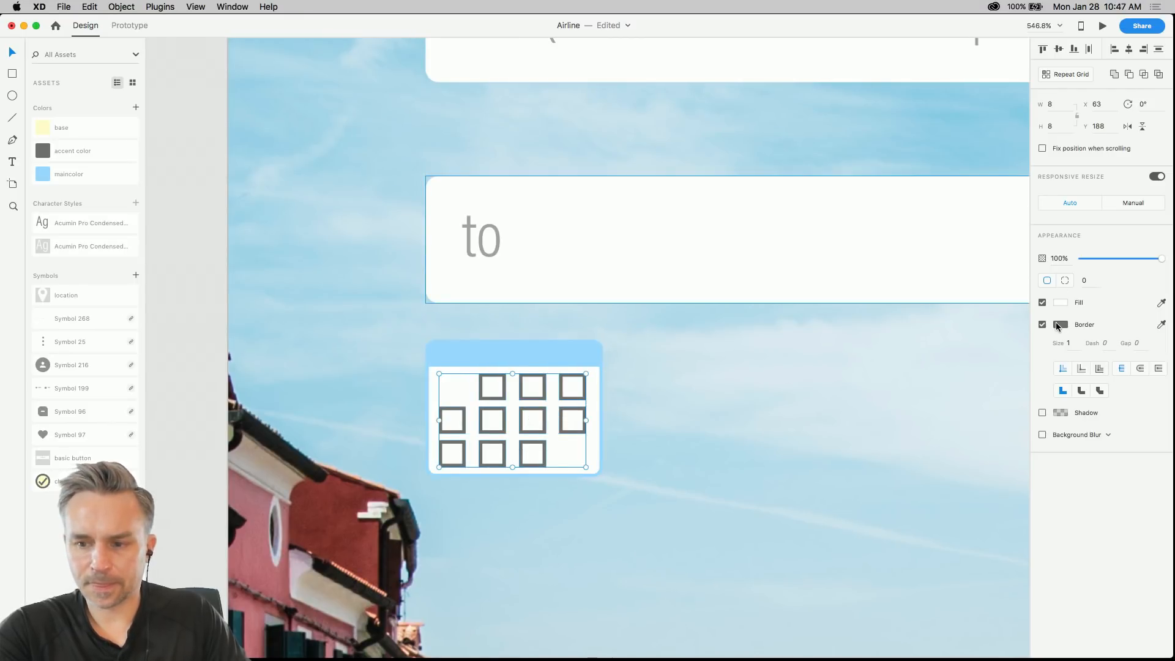
right_click(40, 177)
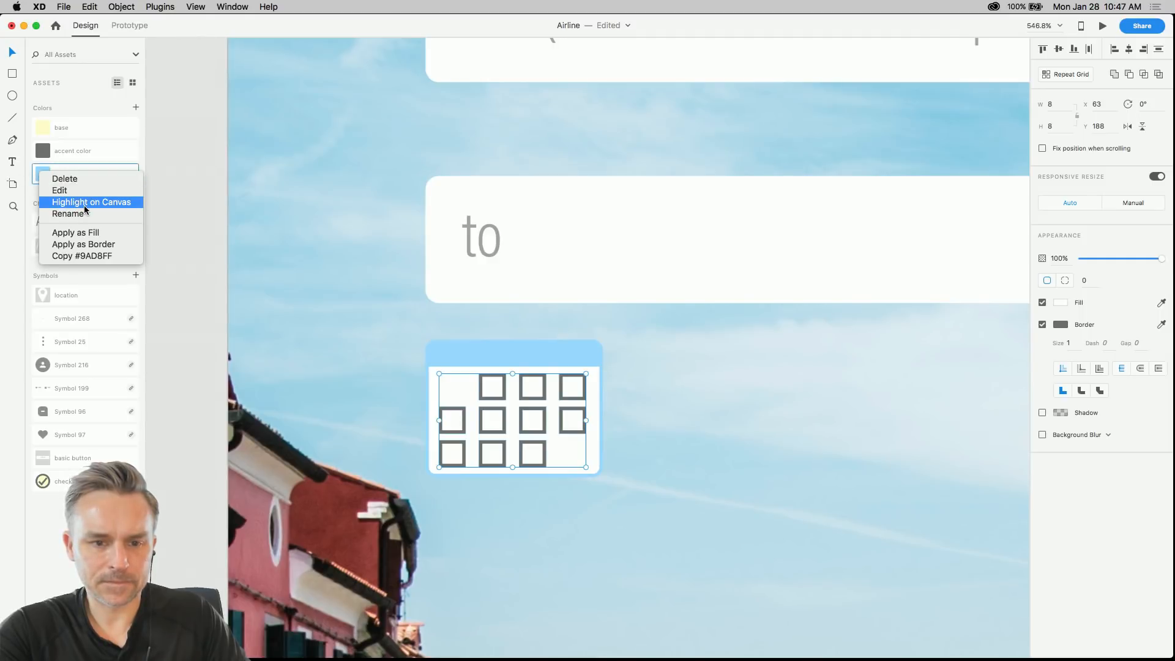
left_click(94, 98)
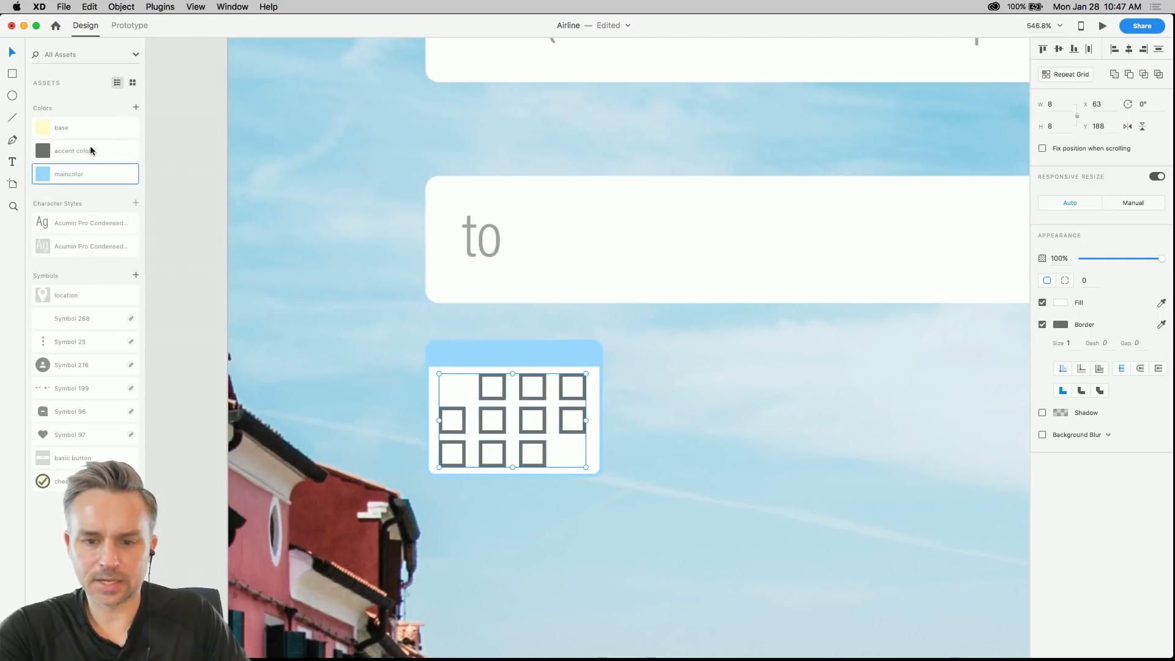
right_click(43, 175)
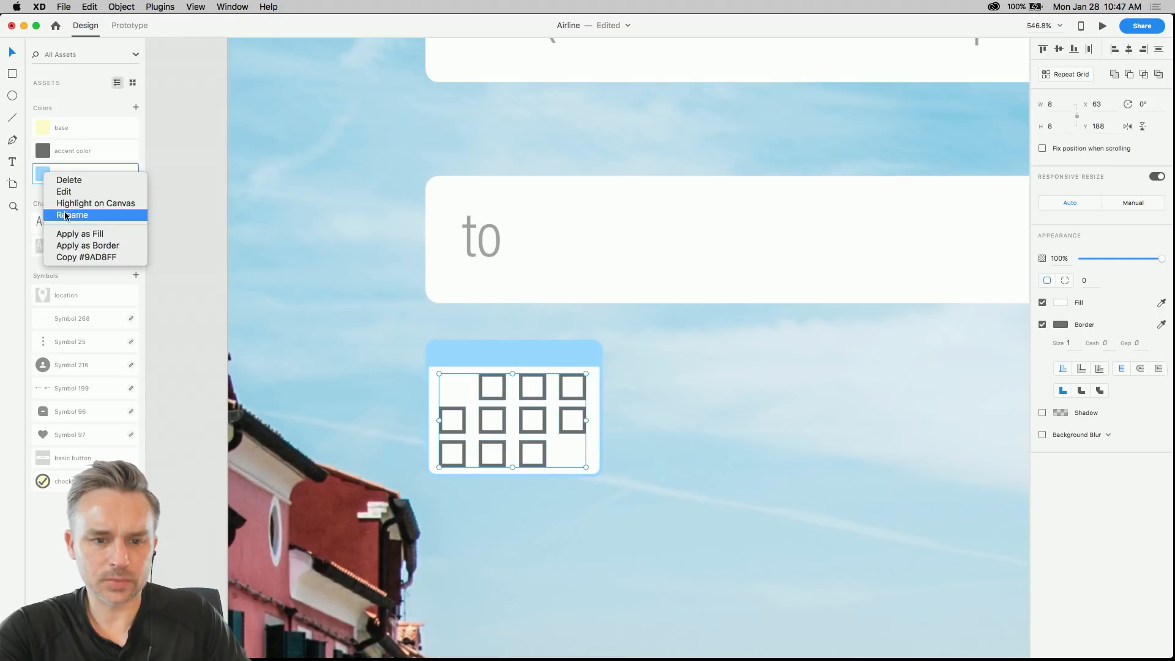
left_click(88, 245)
left_click(375, 320)
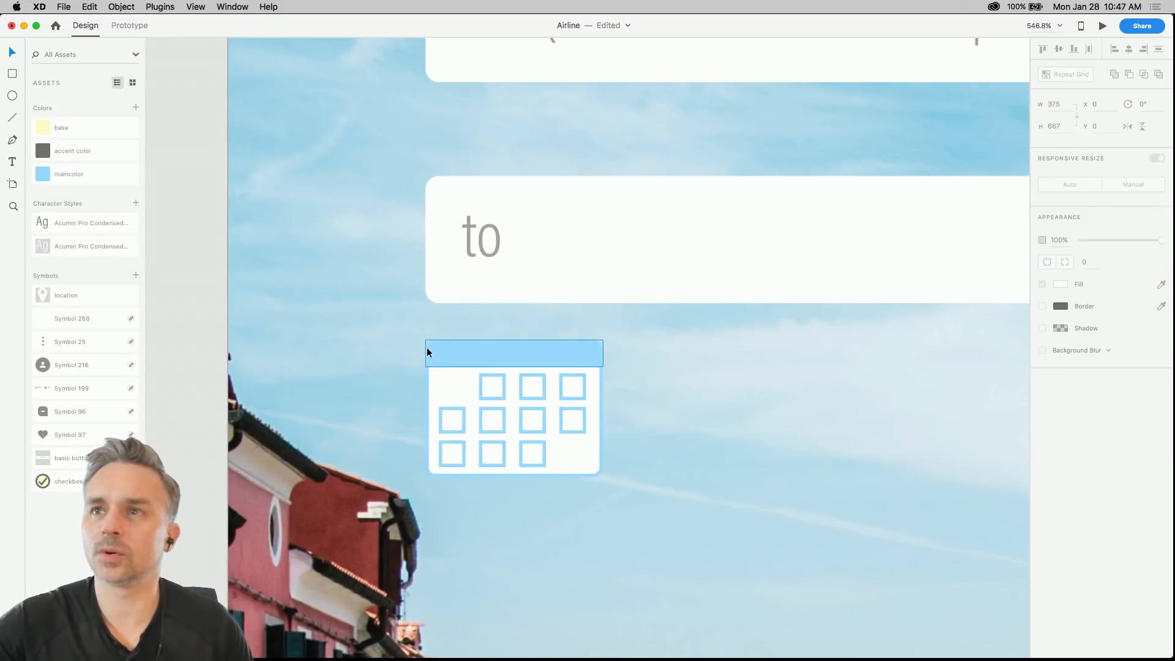
- Group all of the recolored calendar icon's shapes again
scroll(428, 347, "down", 2)
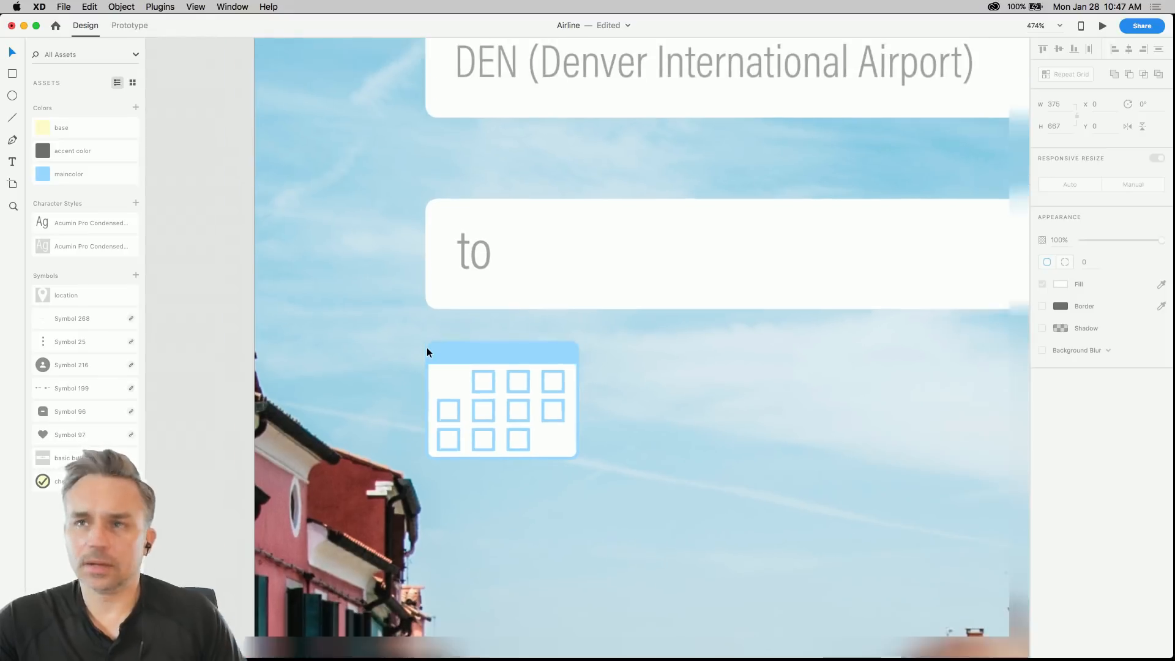
scroll(411, 362, "down", 5)
left_click(420, 352)
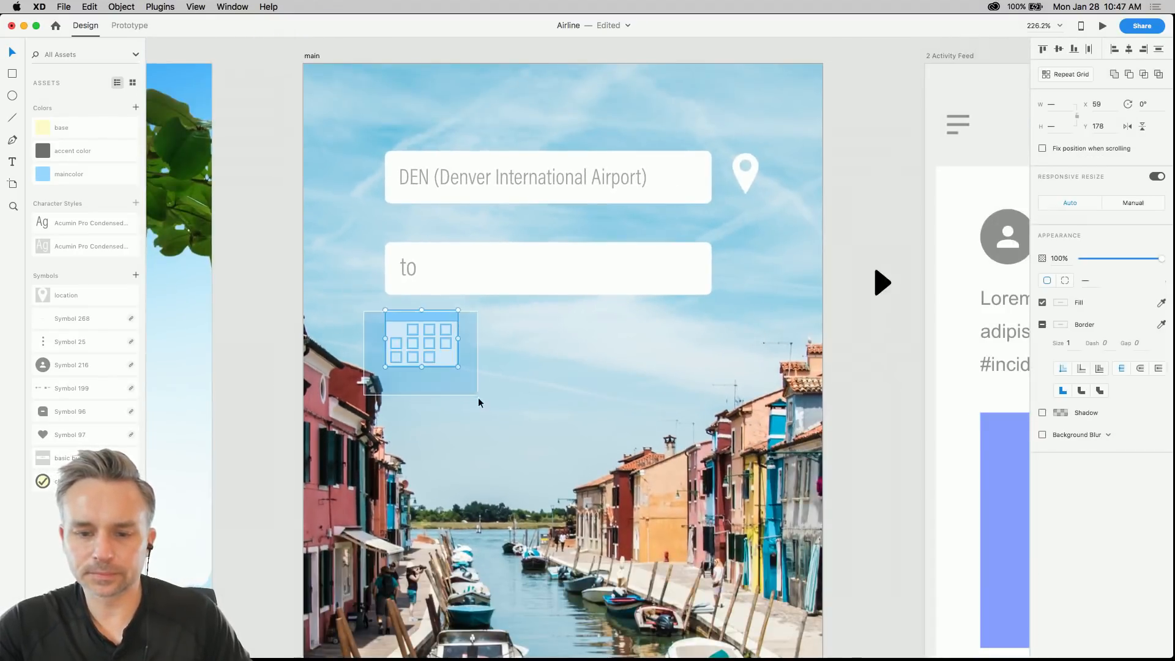
right_click(400, 324)
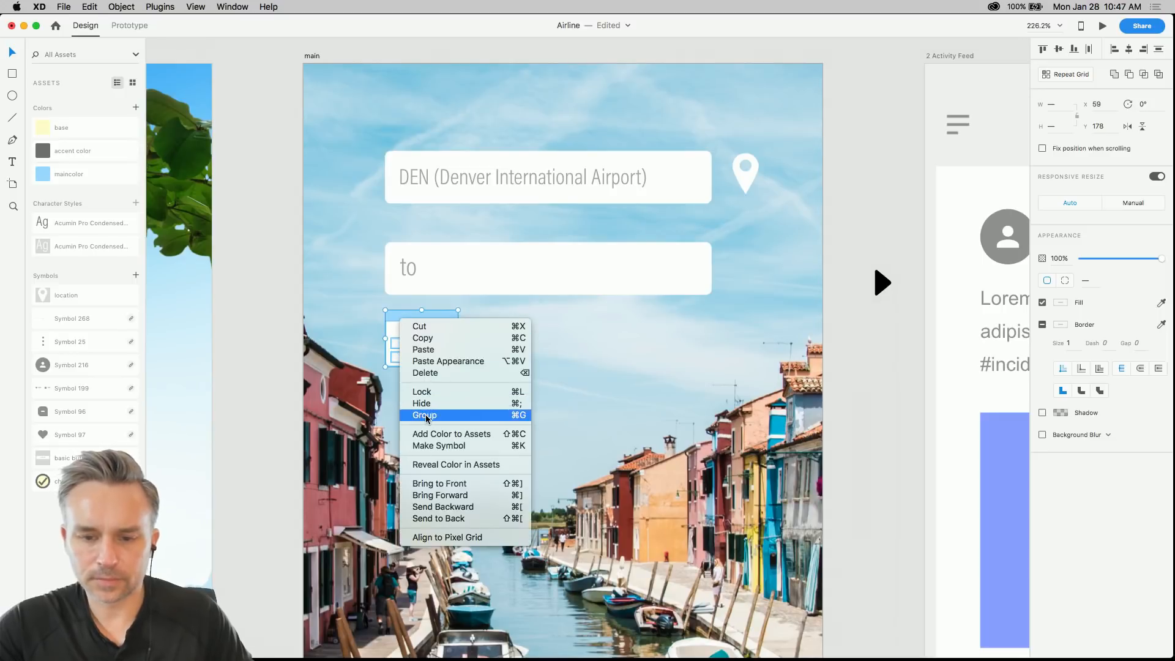
left_click(320, 294)
- Move the "to" field with its text up to Y 113, closer to the Denver airport field
scroll(322, 302, "down", 1)
scroll(323, 302, "down", 3)
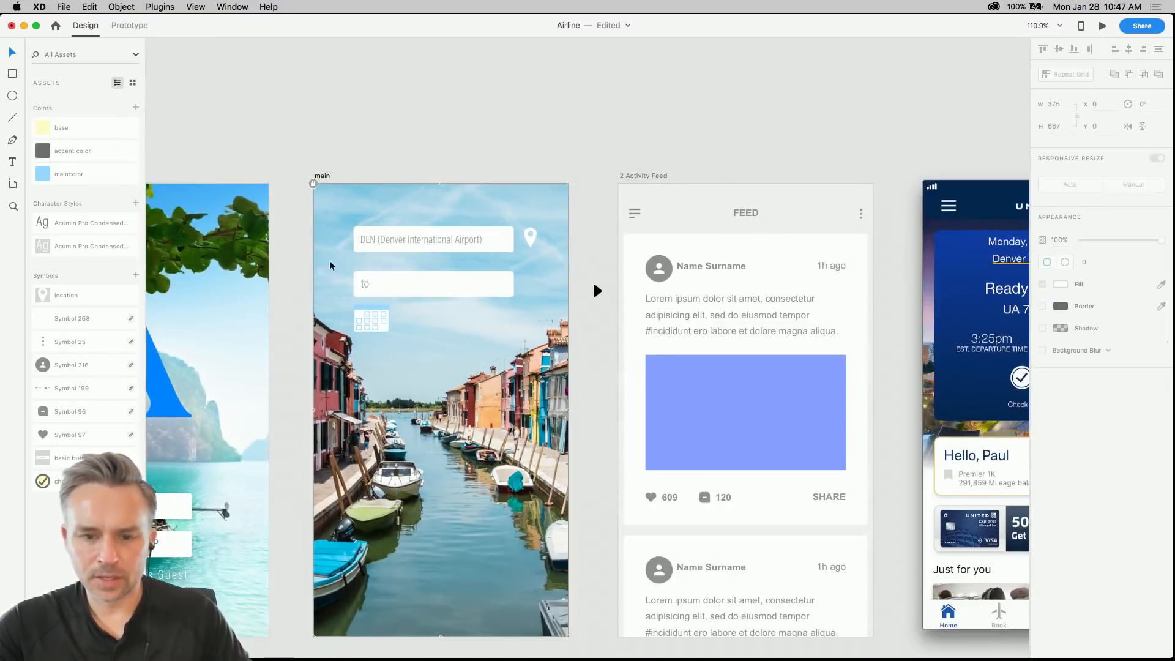
left_click(399, 295)
left_click_drag(399, 296, 399, 281)
left_click(377, 320)
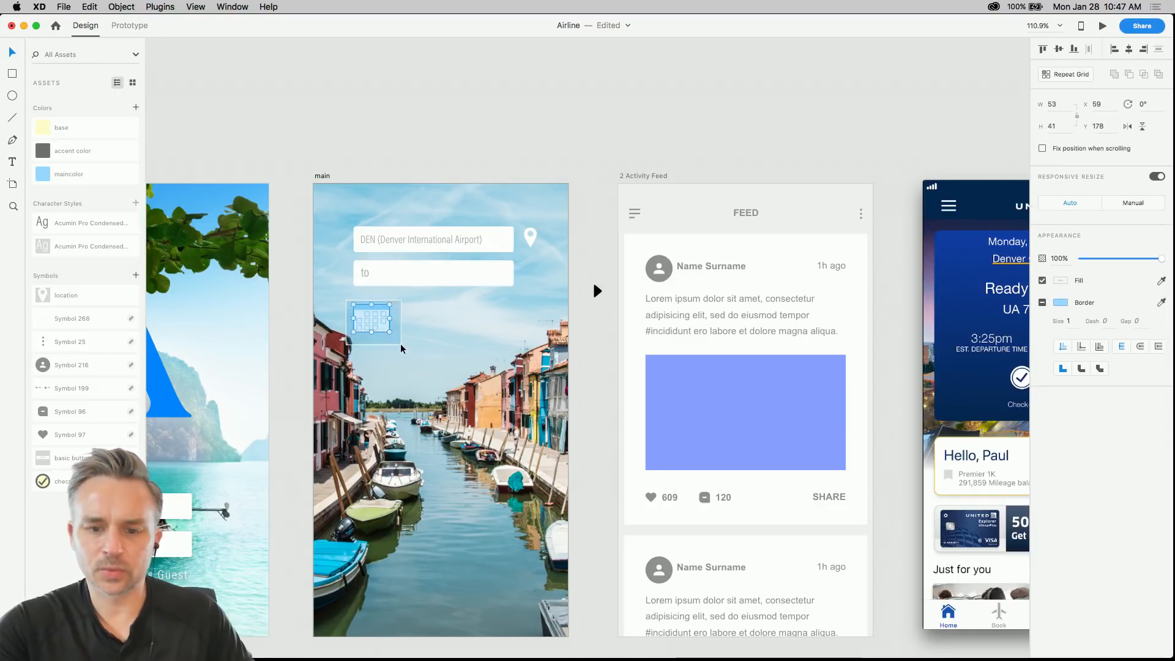
- Duplicate a field's white box below the "to" field and narrow it to 54 wide beside the calendar, at X 129, Y 167
scroll(400, 344, "up", 3)
left_click(461, 233)
left_click(452, 221)
left_click(391, 268)
left_click(481, 206)
left_click_drag(481, 206, 470, 279, "alt")
left_click_drag(308, 274, 422, 271)
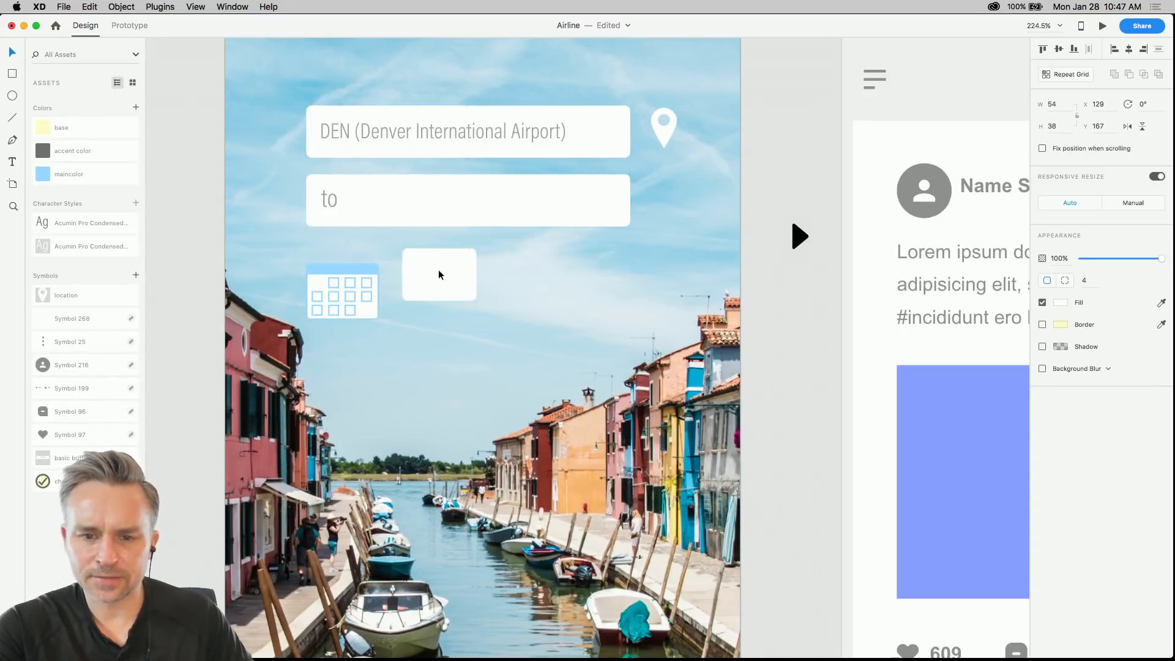
- Make the "to" field's box and text a symbol and rename it "large text field"
left_click(300, 199)
left_click(333, 219)
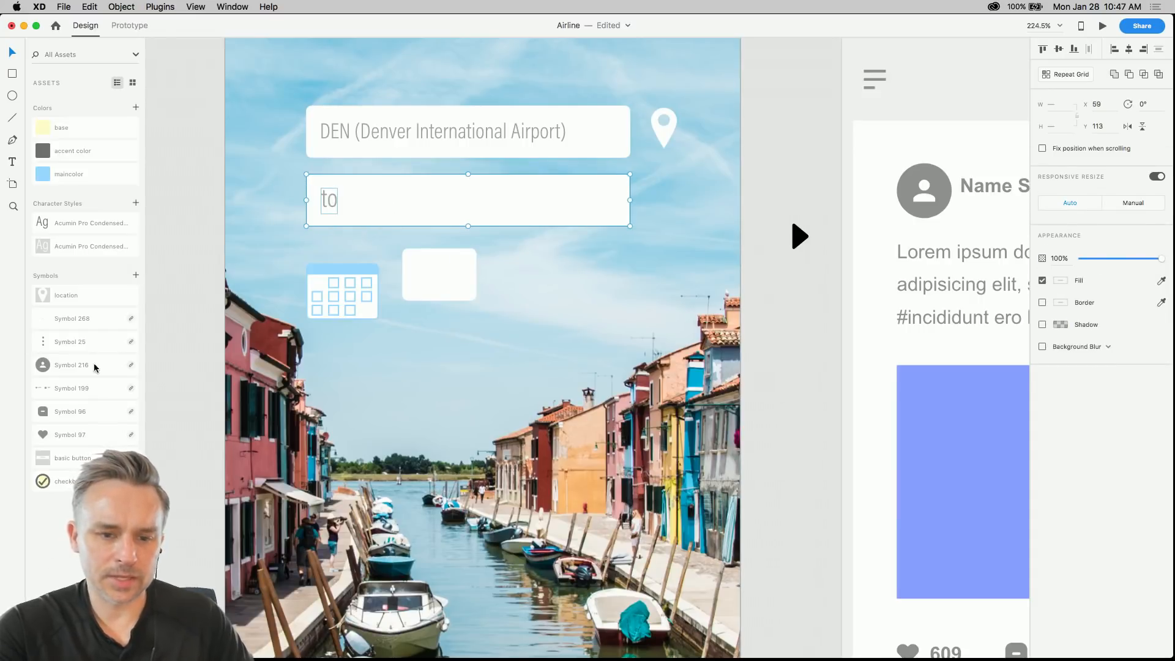
left_click(135, 277)
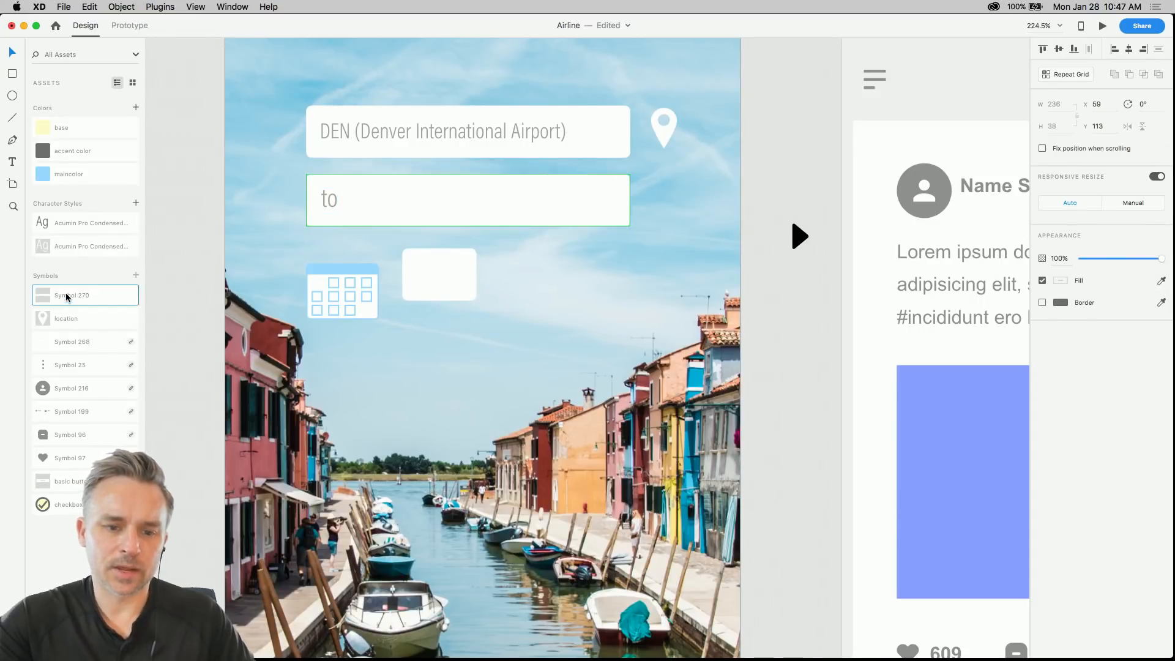
double_click(66, 296)
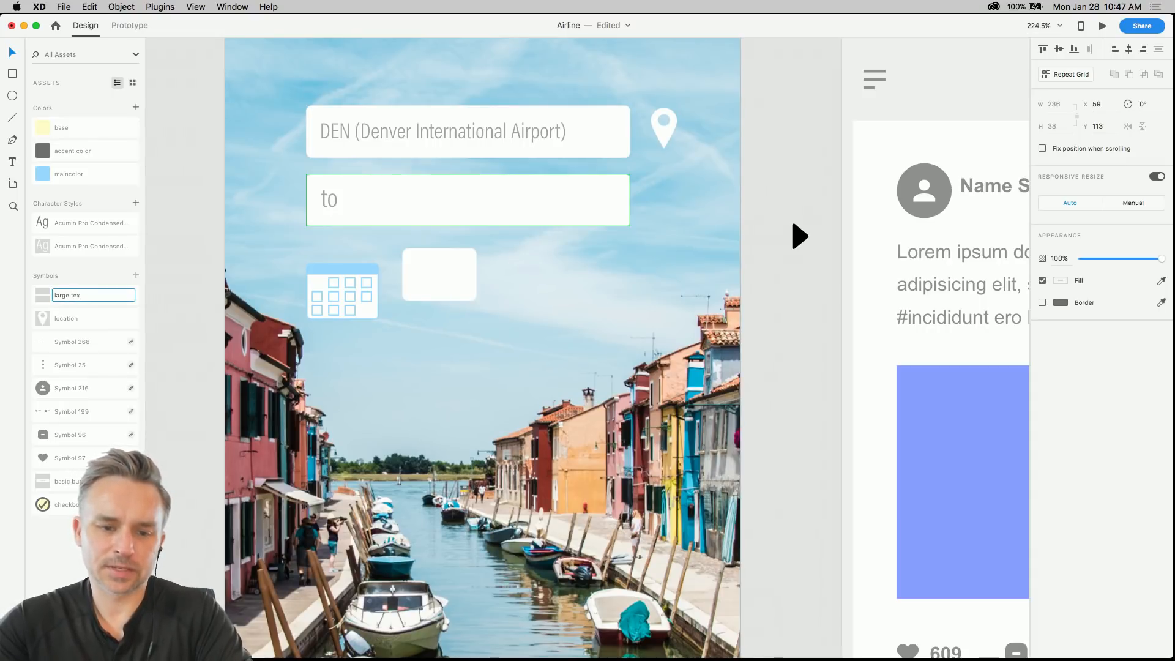
type("large text field")
key("Return")
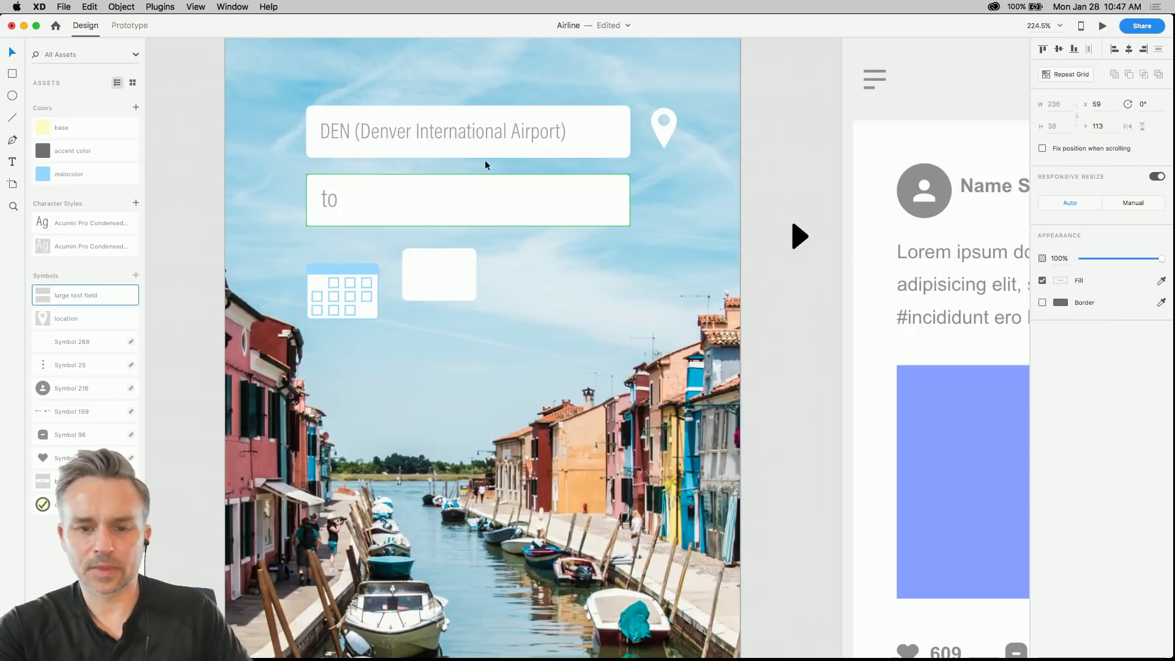
- Undo a trial placement of the large text field symbol and shift the small white box slightly away from the calendar icon
left_click(436, 274)
left_click_drag(61, 295, 445, 378)
key("super+z")
mouse_move(430, 278)
left_mouse_down()
mouse_move(446, 212)
mouse_move(408, 290)
mouse_move(425, 266)
mouse_move(429, 296)
left_mouse_up()
left_click(608, 150)
left_click(586, 204)
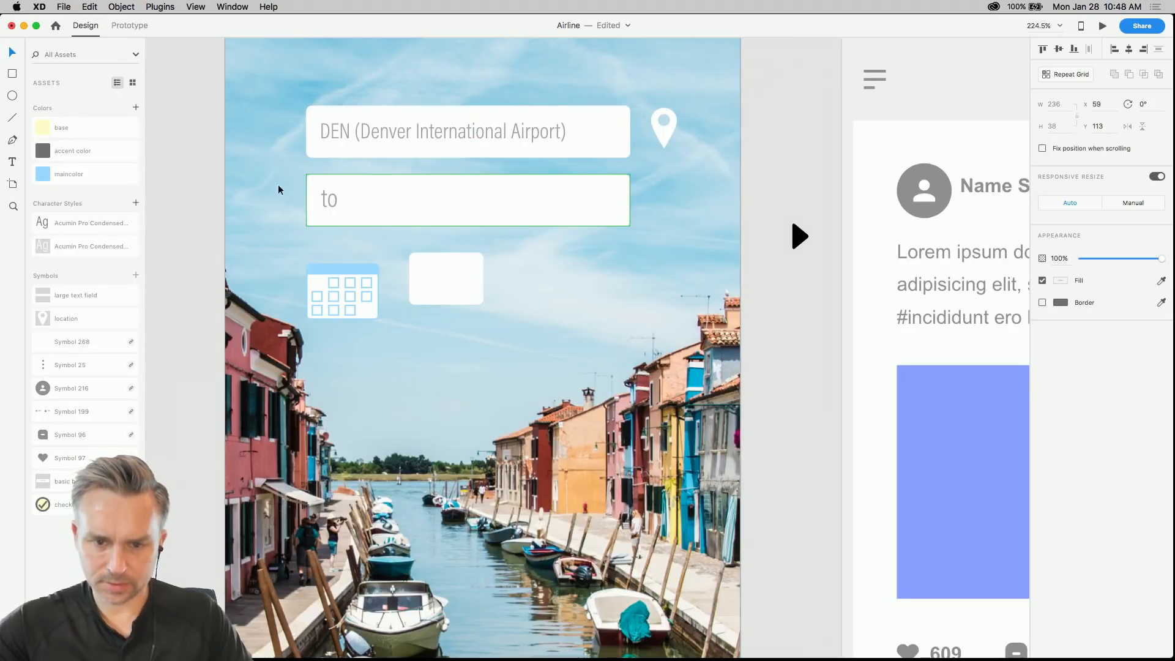
- Place a large text field instance over the photo and replace its text with the copied "DEN (Denver International Airport)"
double_click(383, 133)
key("super+c")
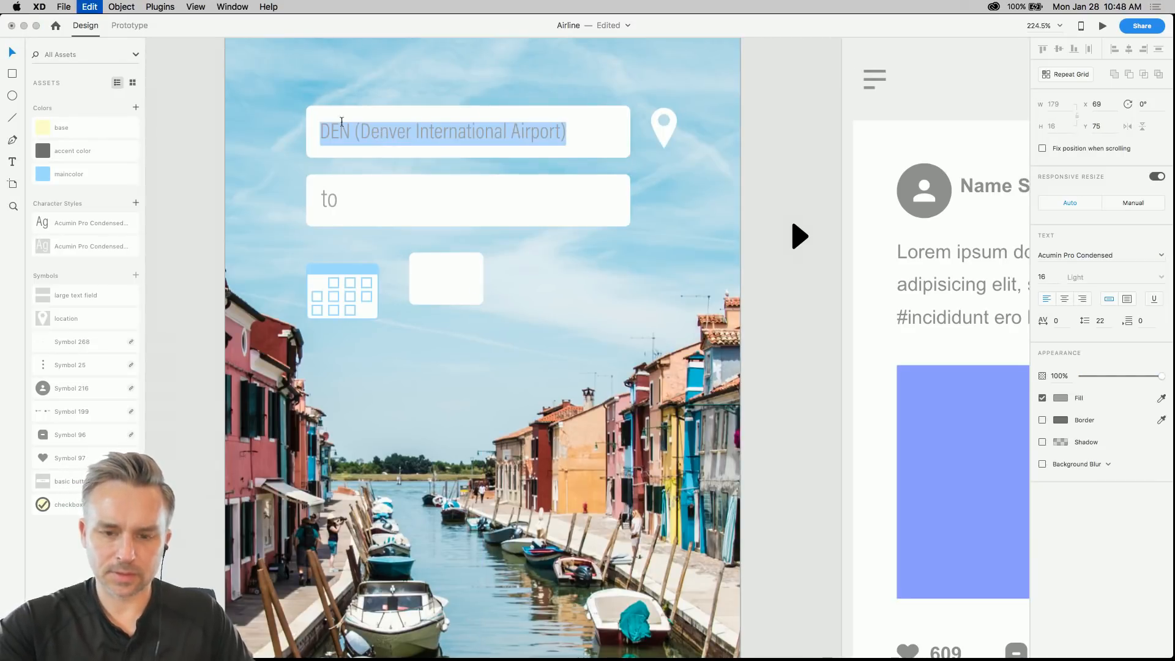
key("Escape")
left_click_drag(35, 308, 446, 420)
double_click(404, 417)
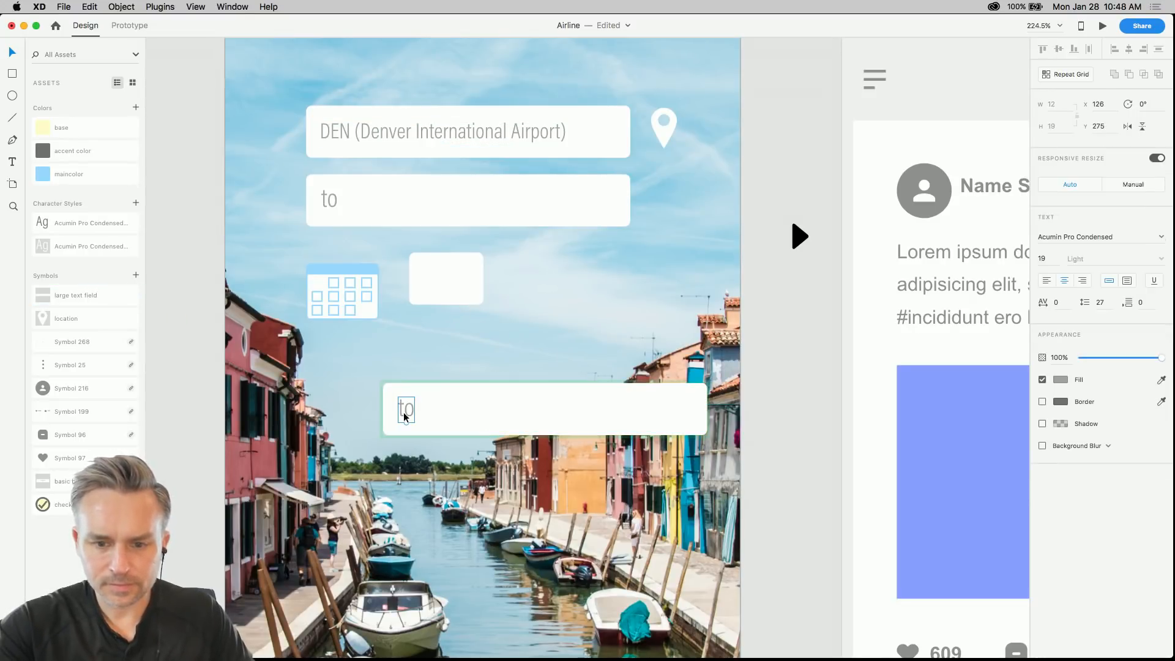
double_click(404, 416)
key("super+v")
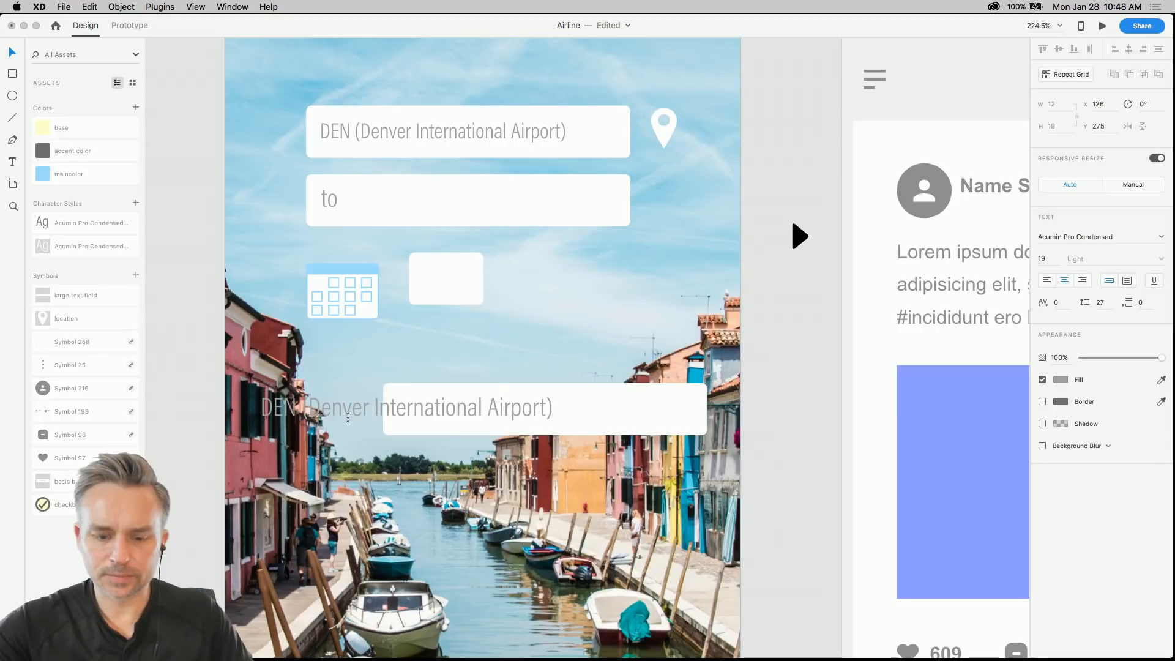
key("super+z")
key("super+v")
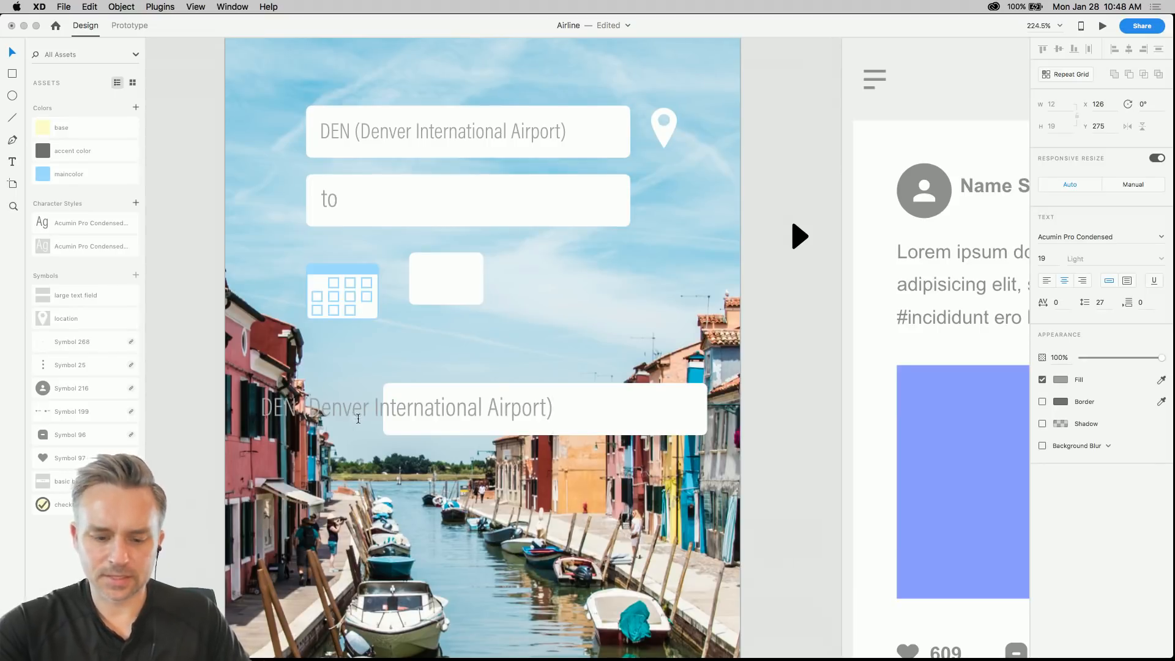
- Left-align the new instance's airport text and move it inside the field's left edge
key("super+a")
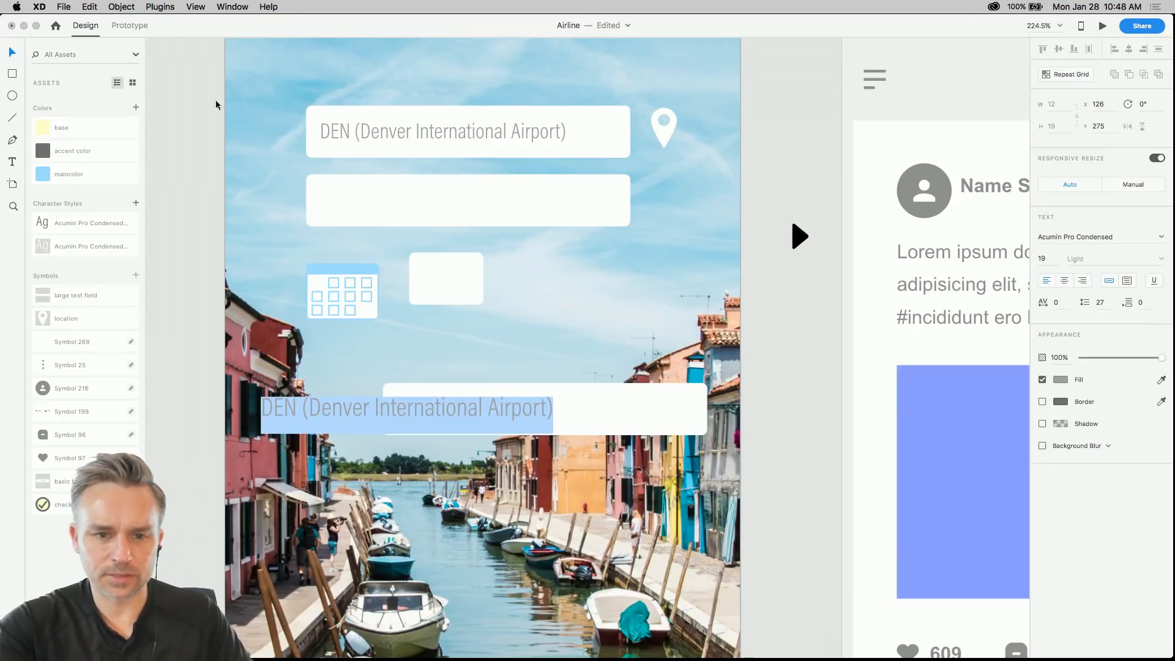
key("Escape")
left_click_drag(330, 417, 459, 415)
key("Escape")
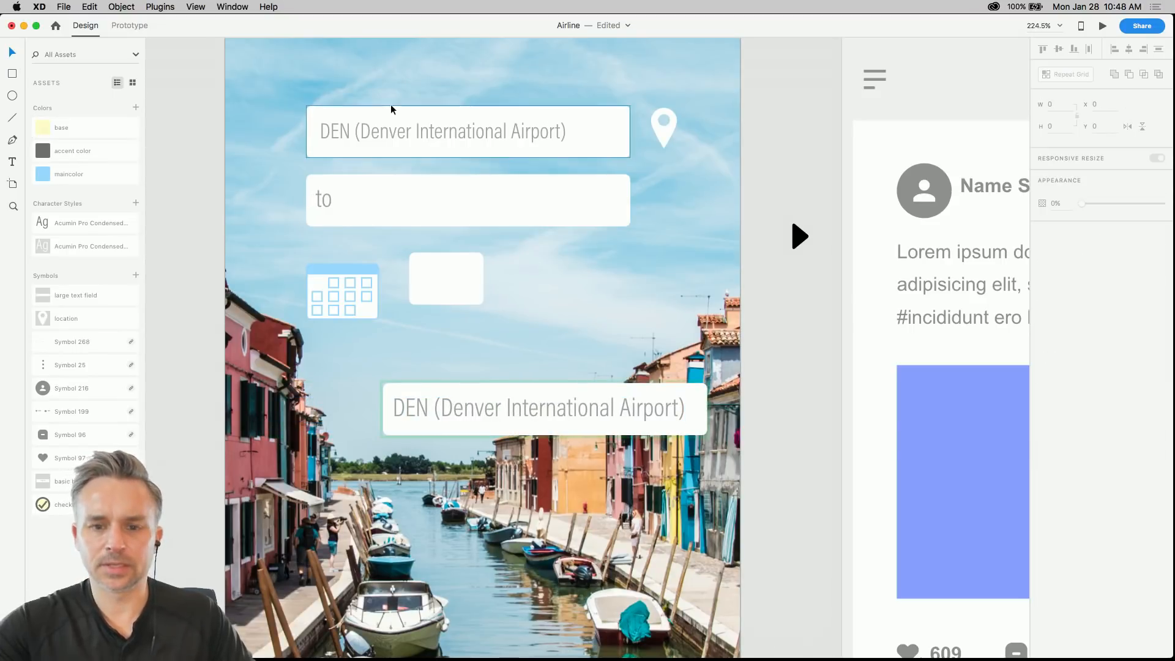
- Delete the old Denver airport field and its text, and put the new symbol instance there at X 59, Y 65
left_click(401, 126)
key("Delete")
key("Delete")
left_click_drag(425, 407, 387, 132)
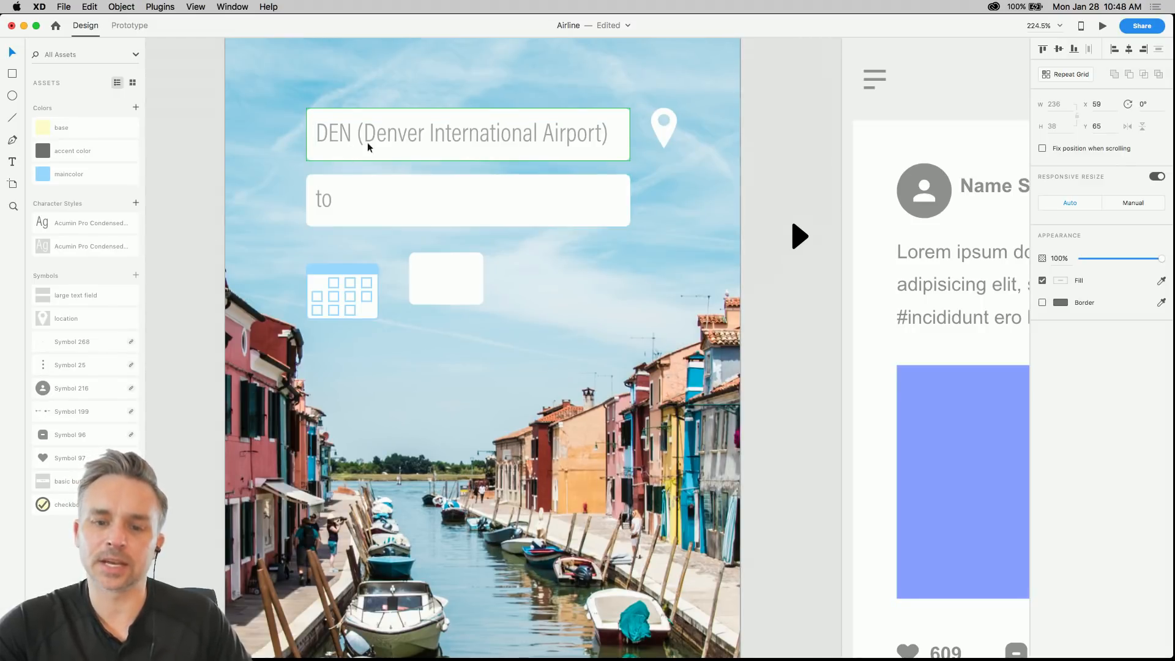
- Move the small white box back toward the right side of the calendar icon
left_click(435, 289)
left_click_drag(436, 289, 424, 286)
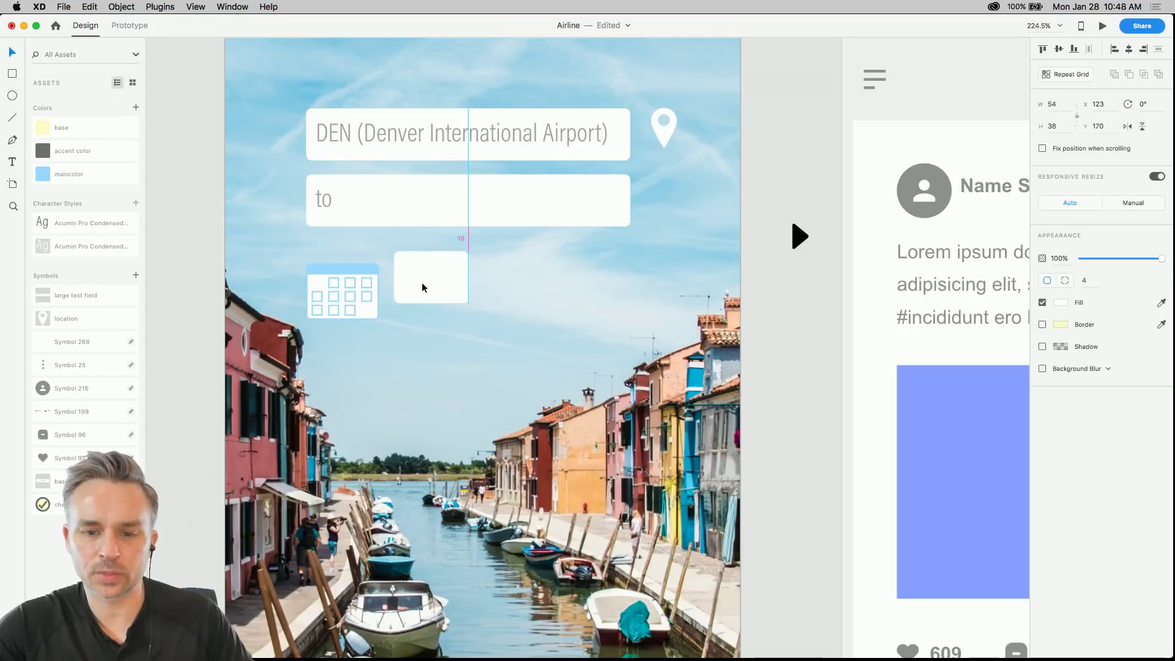
- Turn on the shadow for the background box inside the large text field symbol
left_click(622, 147)
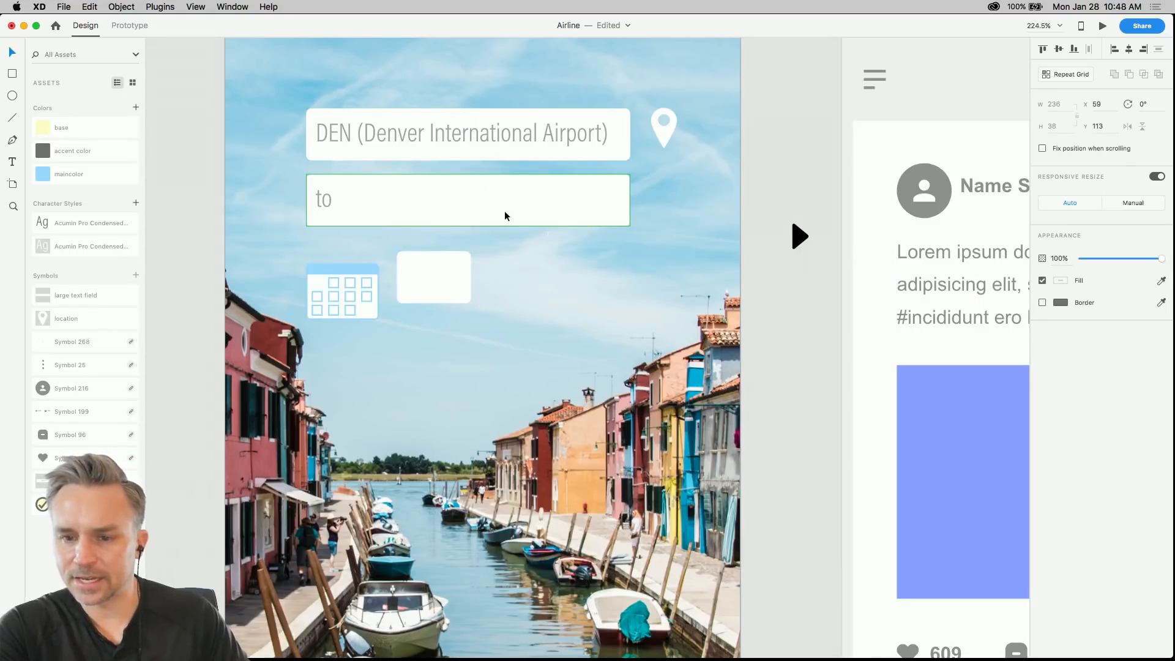
left_click(564, 214)
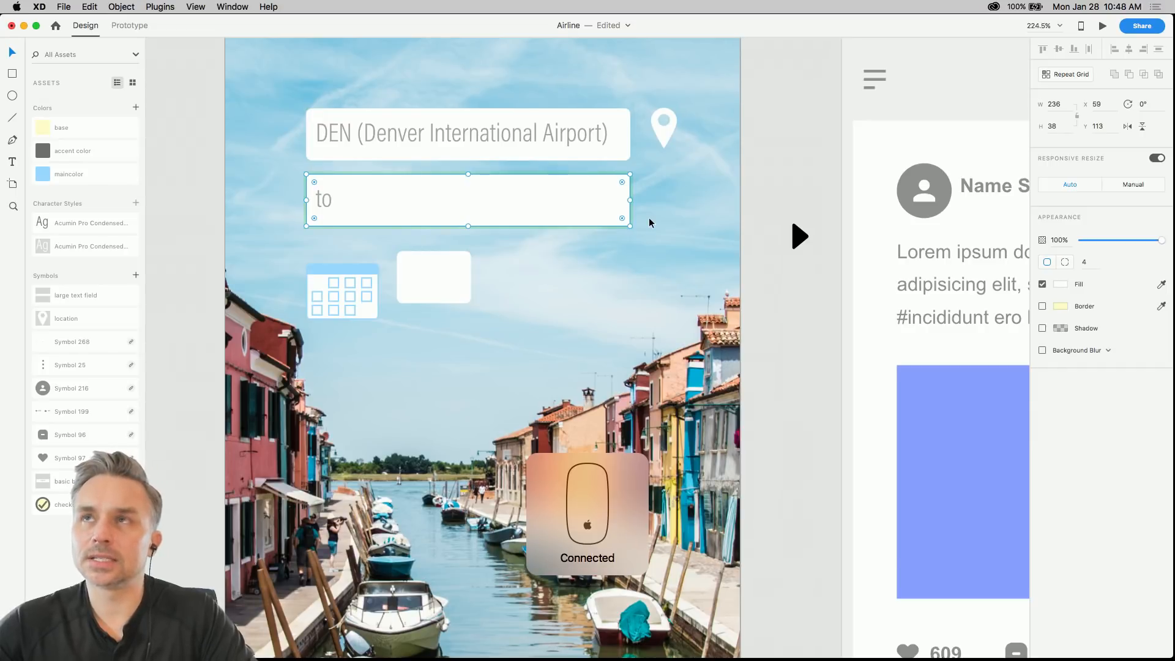
left_click(1042, 331)
left_click(658, 315)
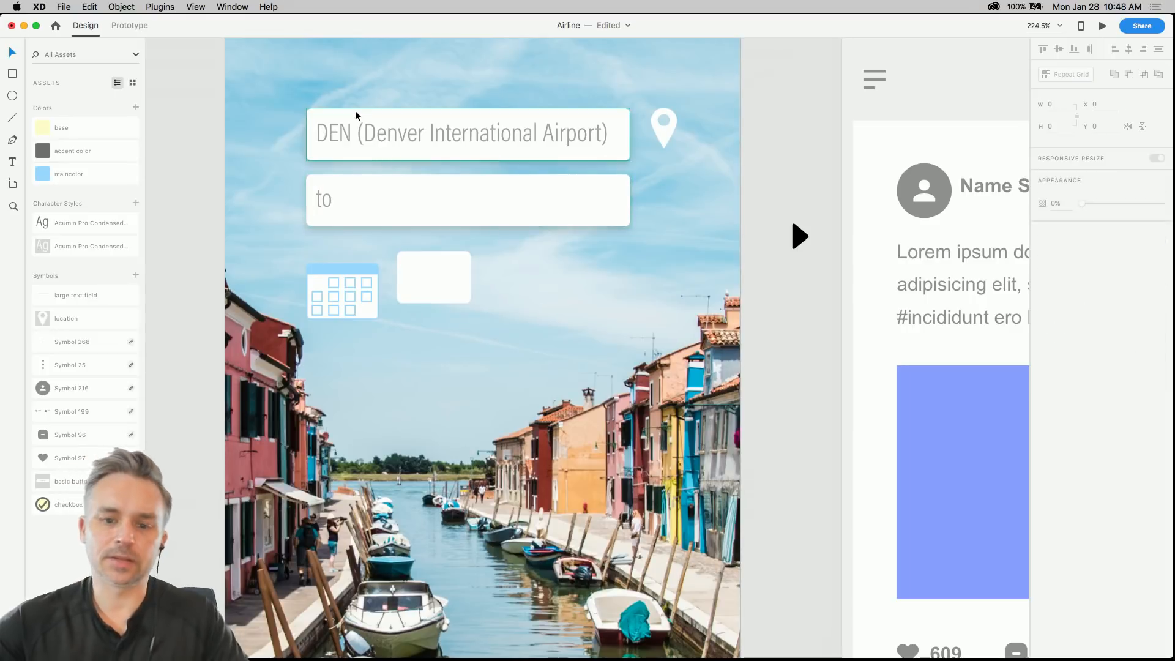
- Turn on the shadow for the small white box beside the calendar icon
left_click(433, 271)
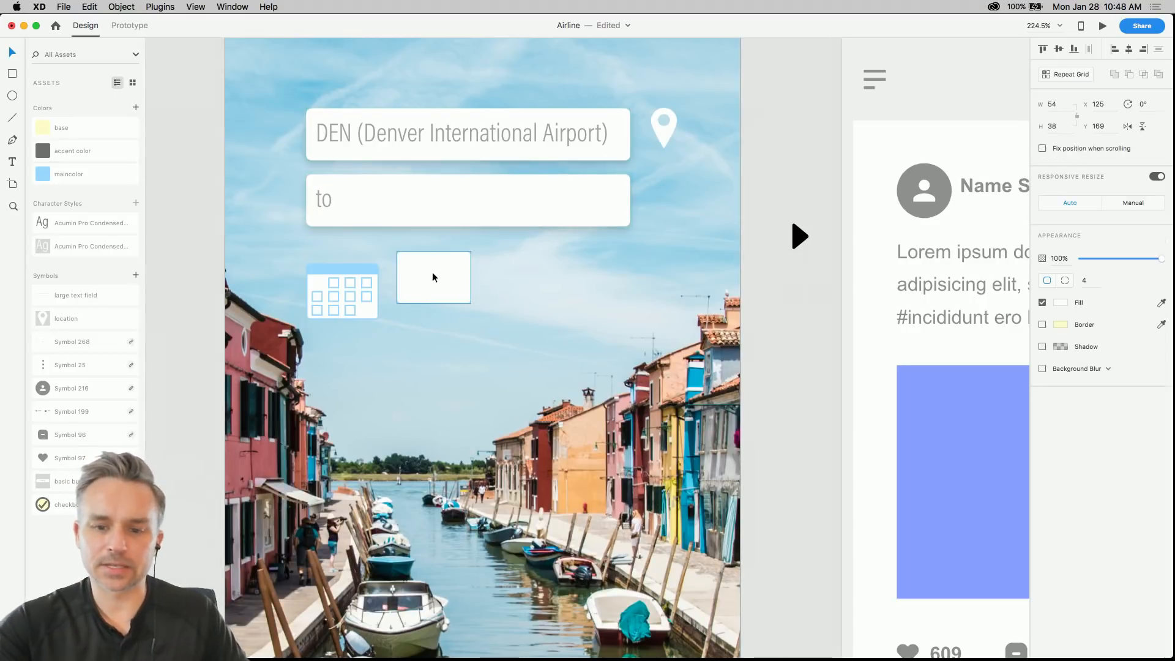
left_click(1041, 347)
left_click(477, 364)
left_click(422, 279)
left_click(609, 338)
- Examine the reference booking screen to see how its airport and date fields are laid out
scroll(609, 337, "down", 2)
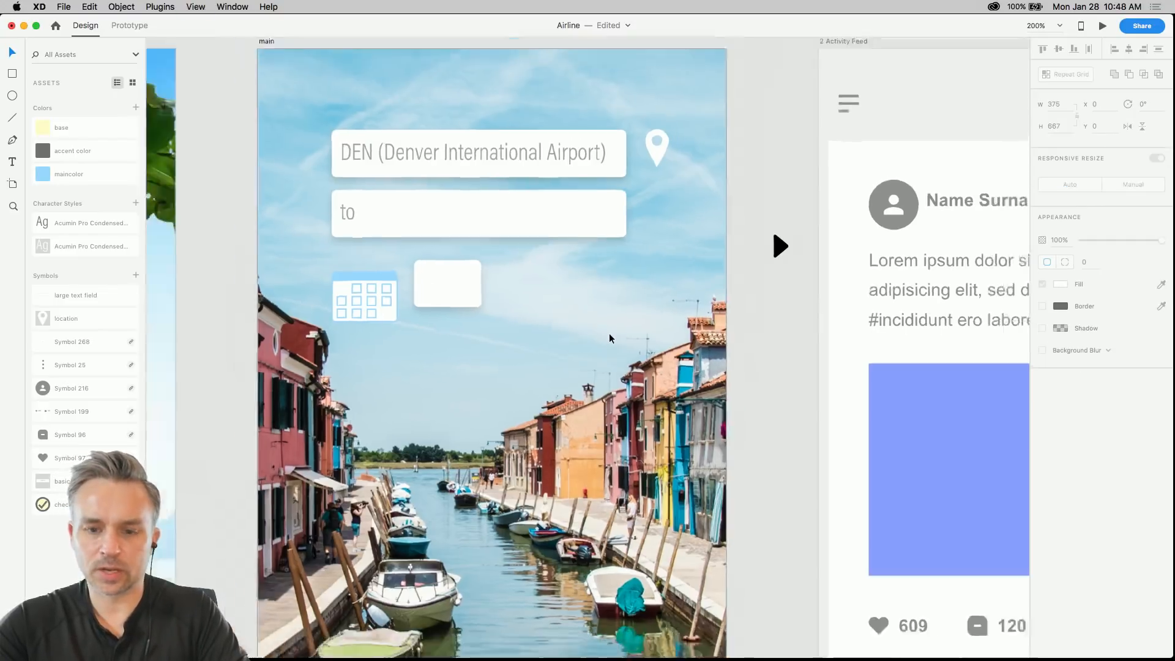
key("super+minus")
key("super+minus")
scroll(621, 339, "right", 5)
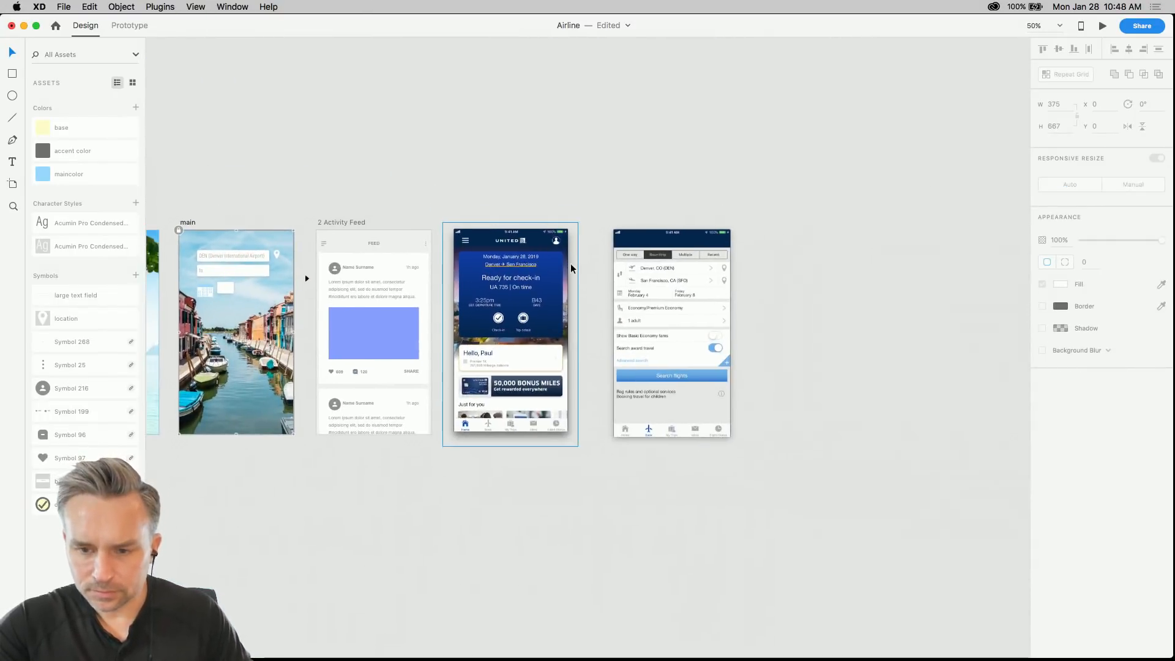
scroll(570, 263, "up", 3)
scroll(702, 324, "down", 2)
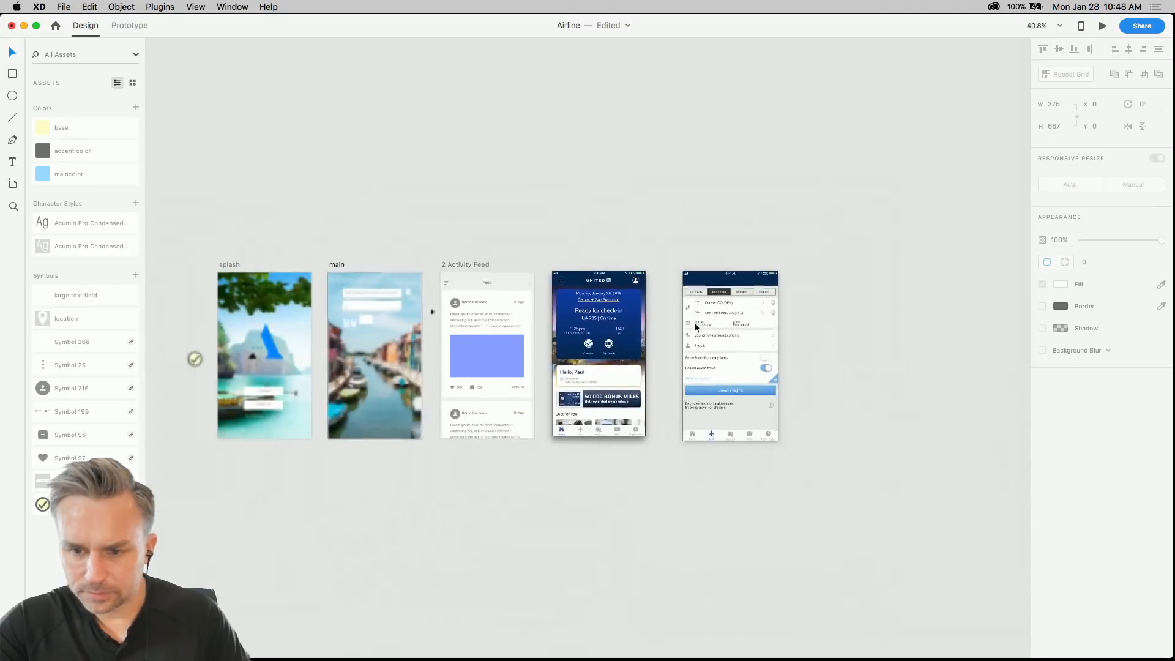
scroll(506, 178, "left", 4)
scroll(621, 171, "up", 3)
scroll(573, 248, "down", 2)
- Move the calendar icon on the main artboard outside the text fields' left edge, to X 6, Y 161
left_click_drag(574, 249, 515, 84)
scroll(475, 91, "up", 5)
scroll(480, 202, "down", 3)
left_click_drag(502, 282, 471, 281)
left_click_drag(400, 321, 383, 329)
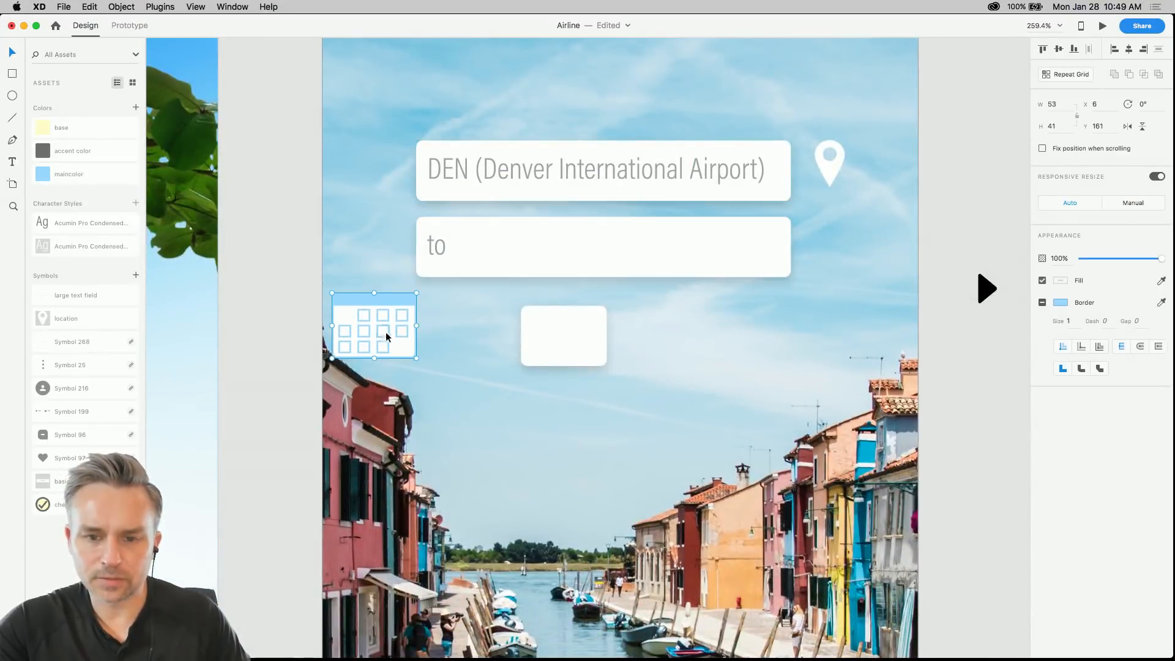
- Widen the white box into a date box below the "to" field and add a second one beside it, 118 wide at X 177, Y 161
left_click_drag(564, 352, 563, 325)
key("super+z")
left_click_drag(501, 323, 593, 325)
left_click(591, 326)
left_click(611, 325)
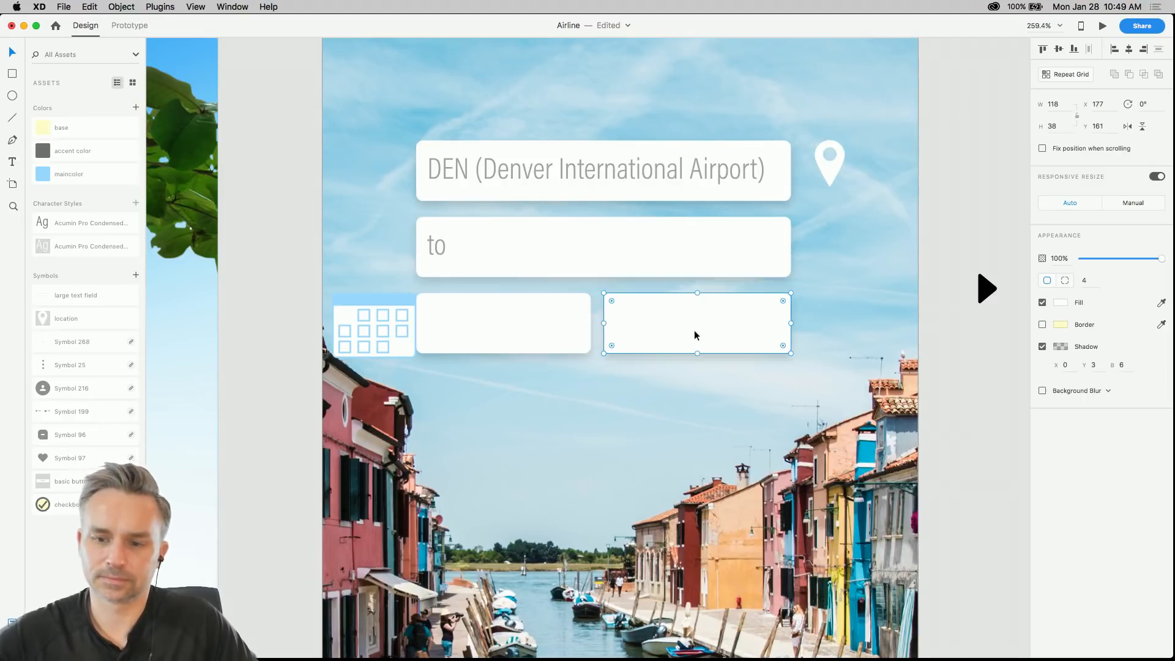
left_click_drag(787, 351, 823, 456)
key("super+z")
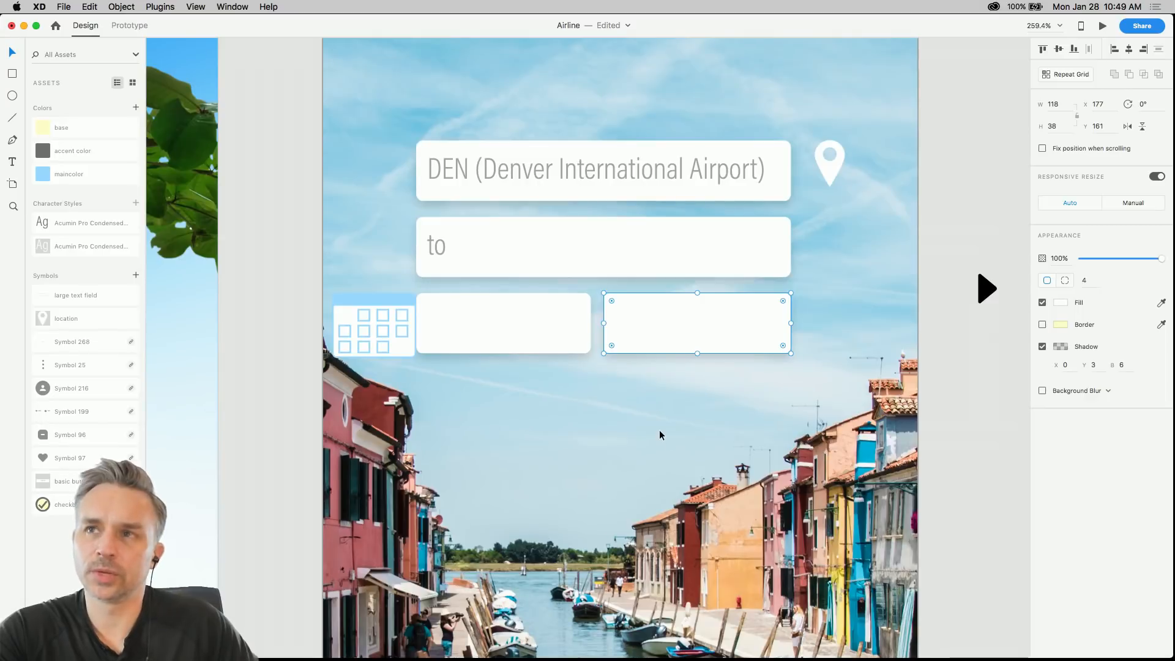
- Scale the calendar icon down to about 30 by 23 and place it at about X 20, Y 167 beside the first date box
left_click_drag(350, 323, 343, 307)
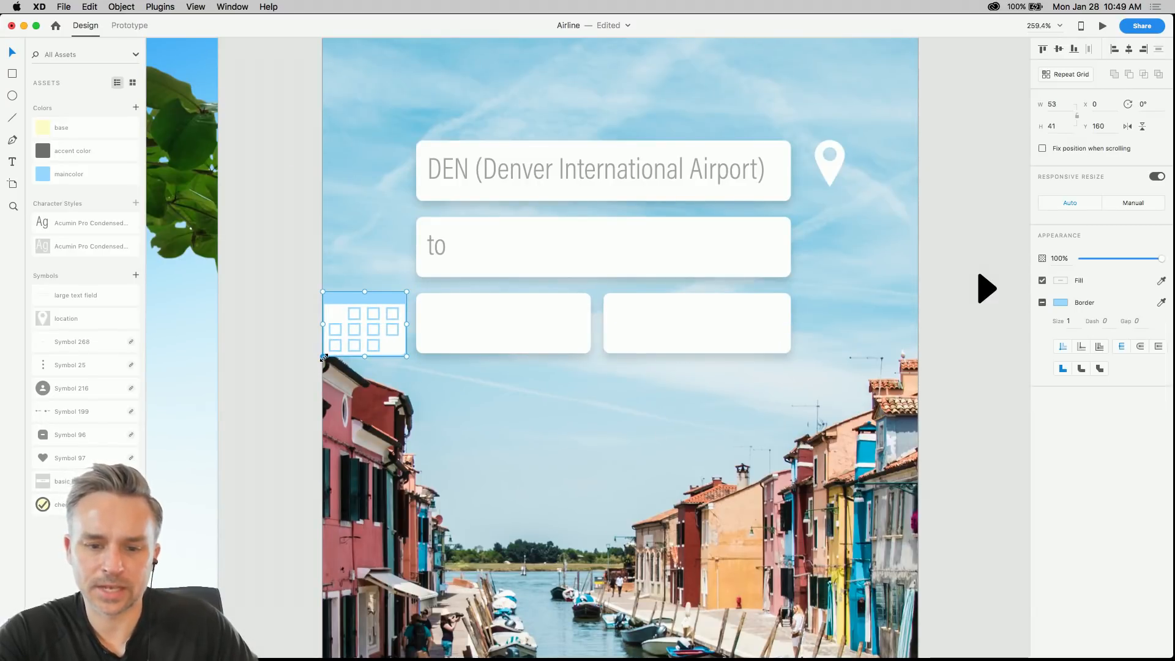
left_click_drag(323, 358, 365, 317)
scroll(365, 316, "up", 5)
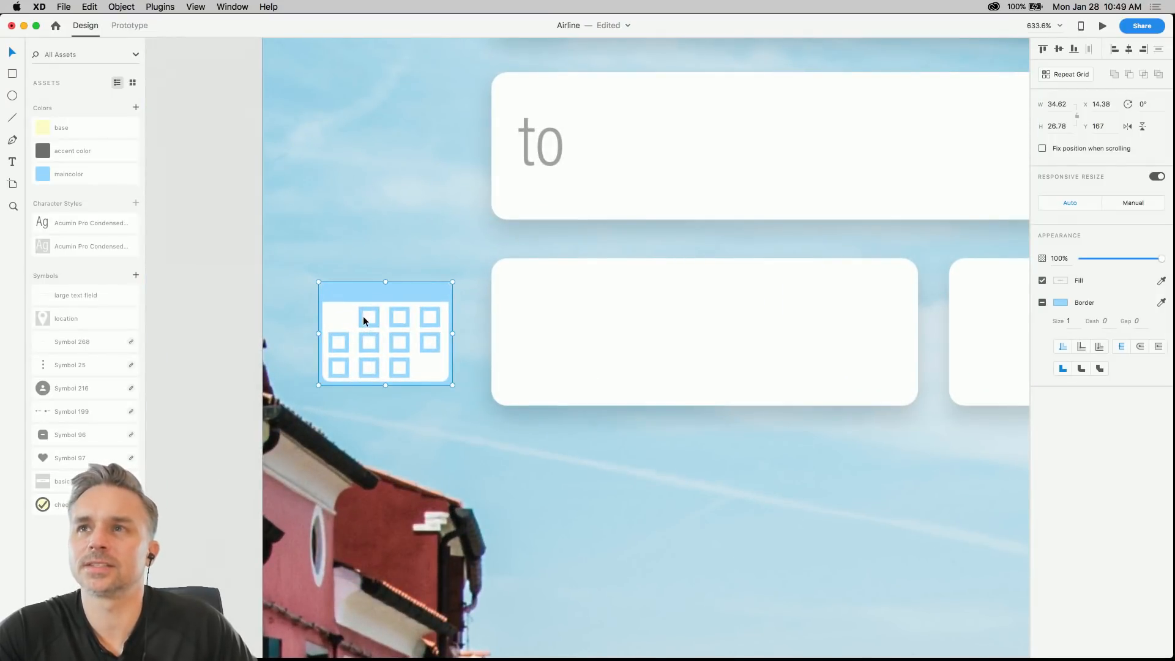
key("Right")
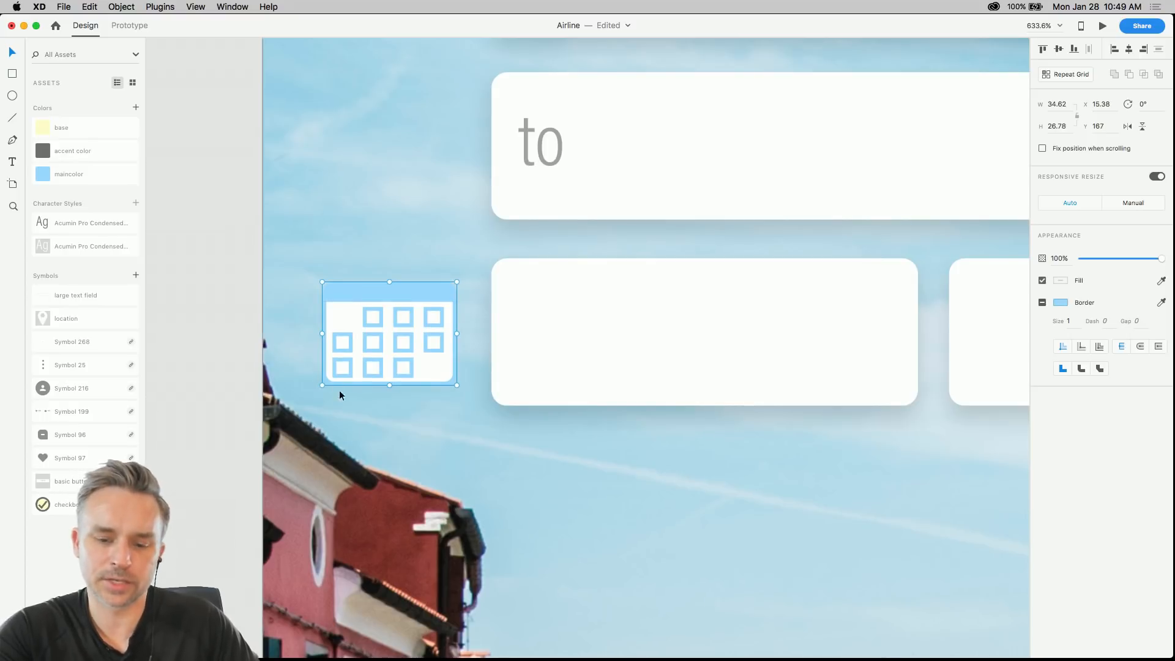
mouse_move(321, 385)
left_mouse_down()
mouse_move(296, 399)
mouse_move(362, 365)
mouse_move(307, 396)
mouse_move(357, 375)
mouse_move(319, 387)
mouse_move(331, 394)
mouse_move(317, 399)
mouse_move(347, 391)
mouse_move(325, 408)
mouse_move(391, 336)
mouse_move(324, 402)
mouse_move(338, 377)
left_mouse_up()
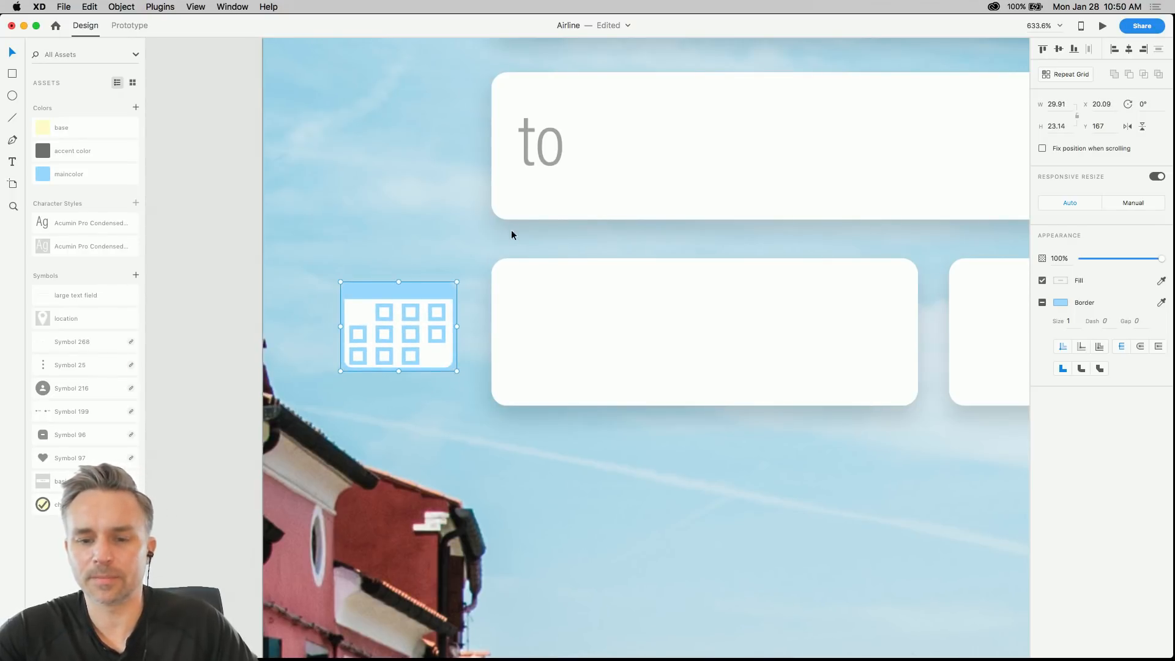
- Turn on the shadow for the background rectangle inside the calendar icon
scroll(514, 226, "down", 3)
left_click_drag(451, 210, 343, 225)
left_click(336, 256)
left_click(339, 285)
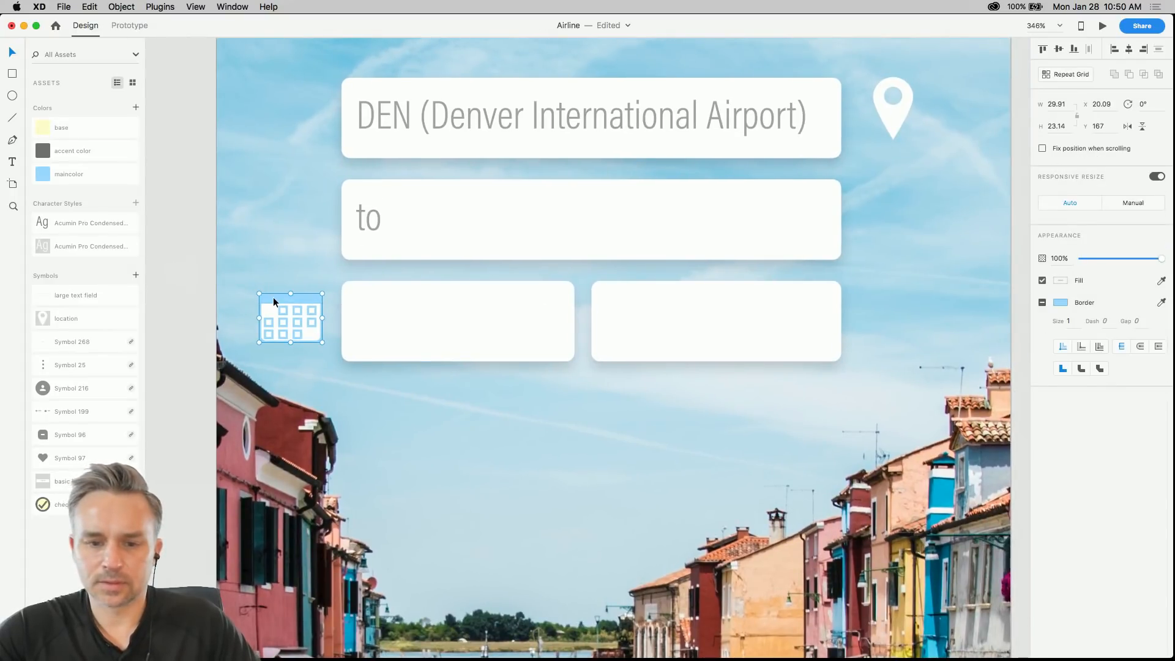
double_click(266, 321)
left_click(262, 325)
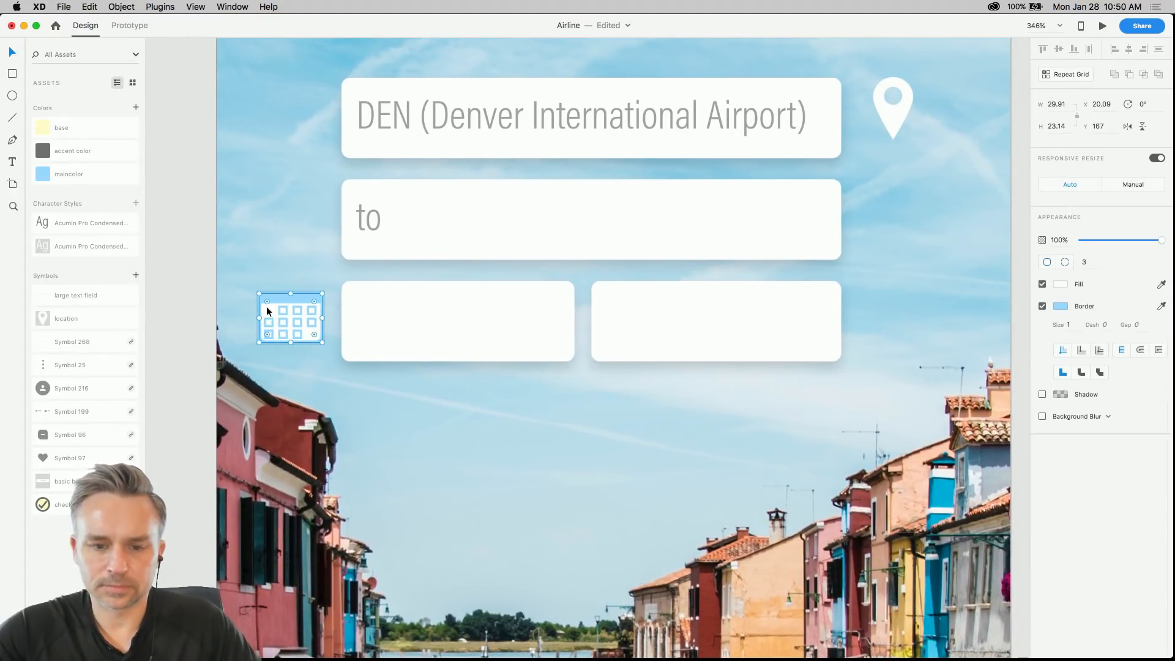
left_click(1042, 417)
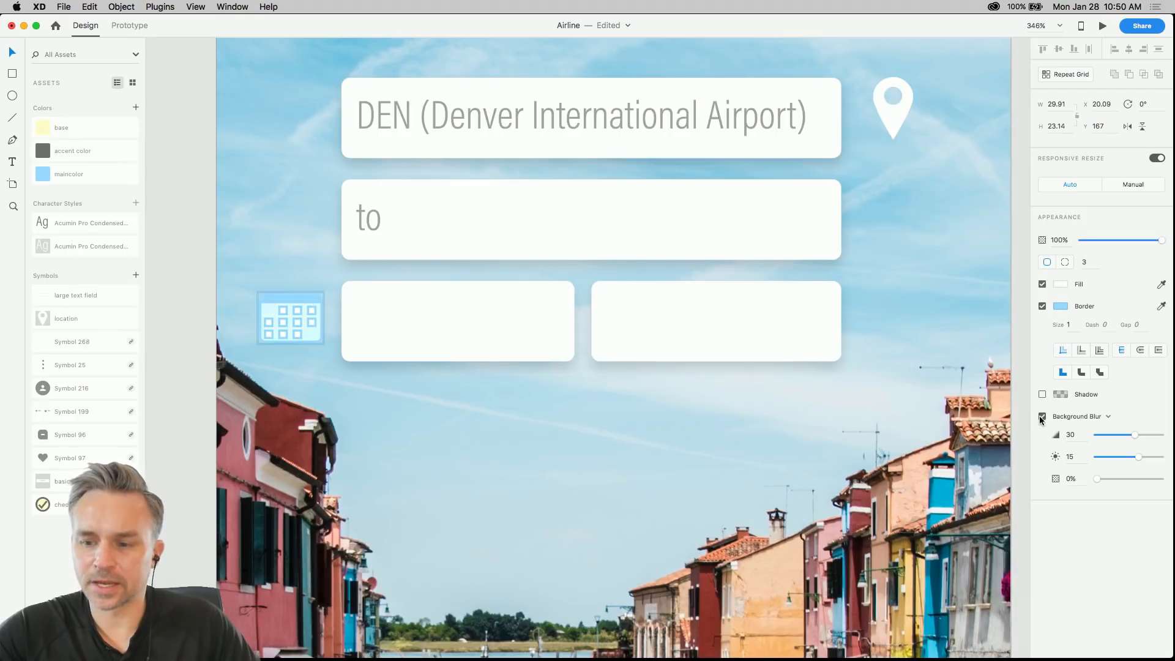
left_click(1042, 394)
key("Escape")
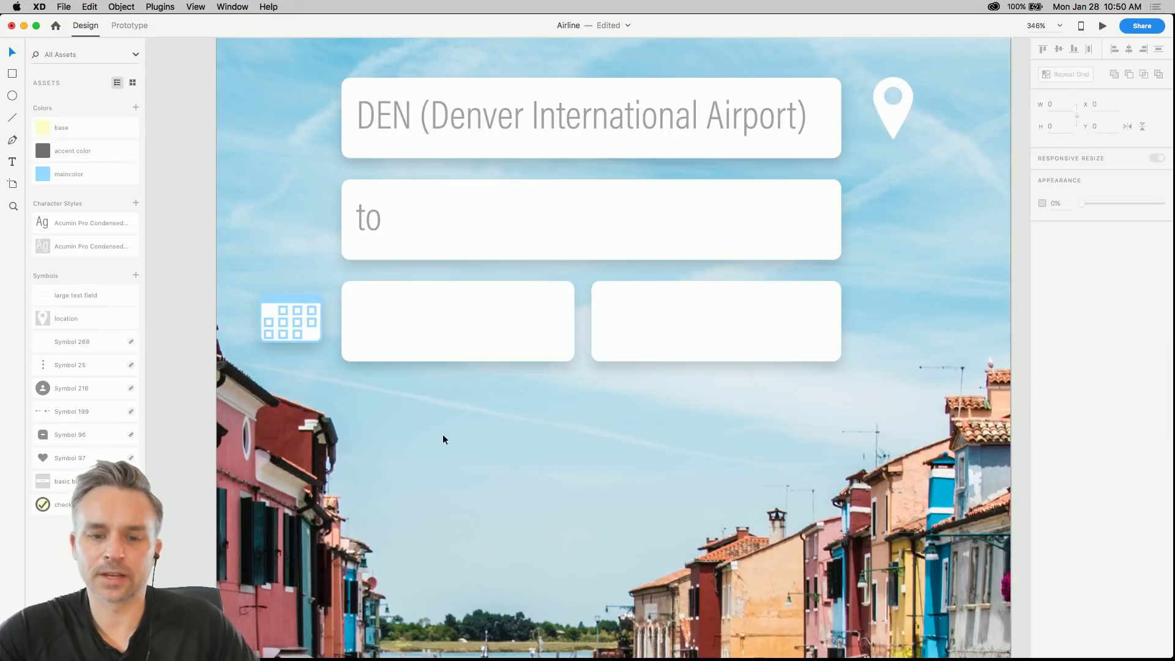
scroll(449, 438, "down", 3)
scroll(451, 434, "down", 3)
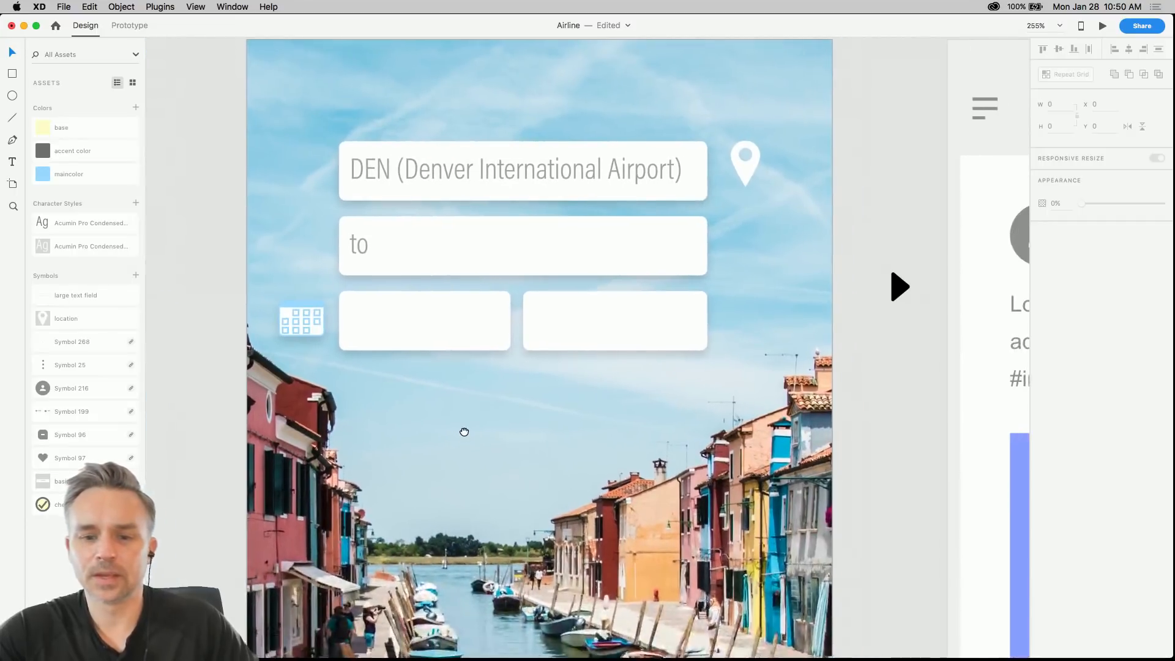
left_click(365, 269)
left_click_drag(363, 272, 360, 346)
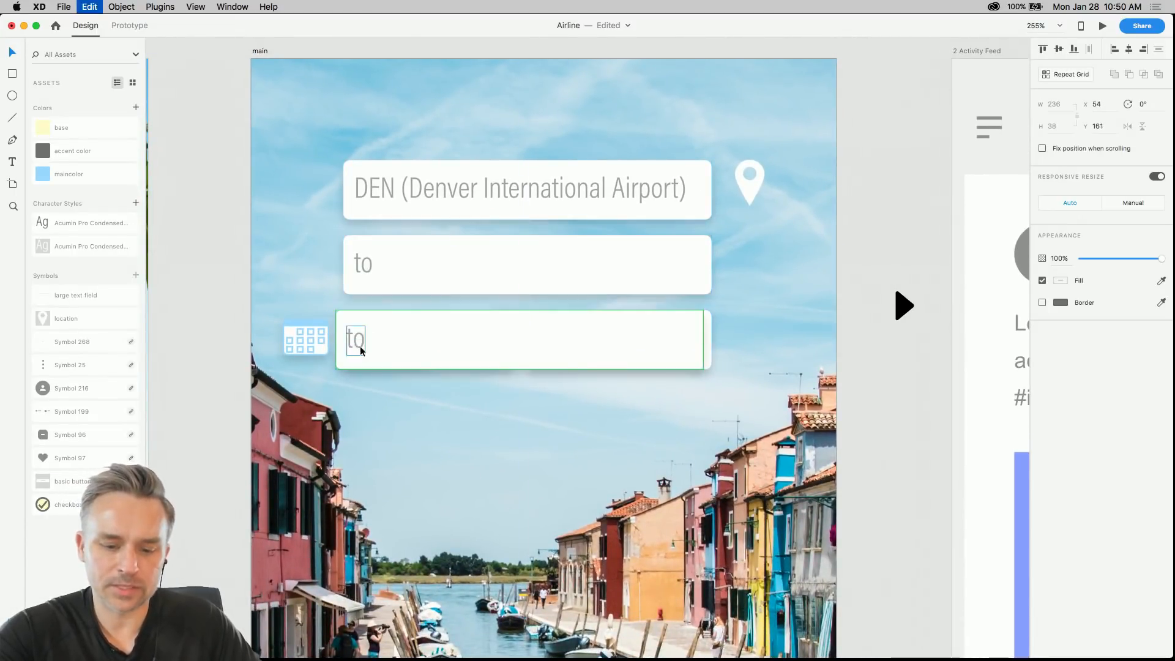
key("super+z")
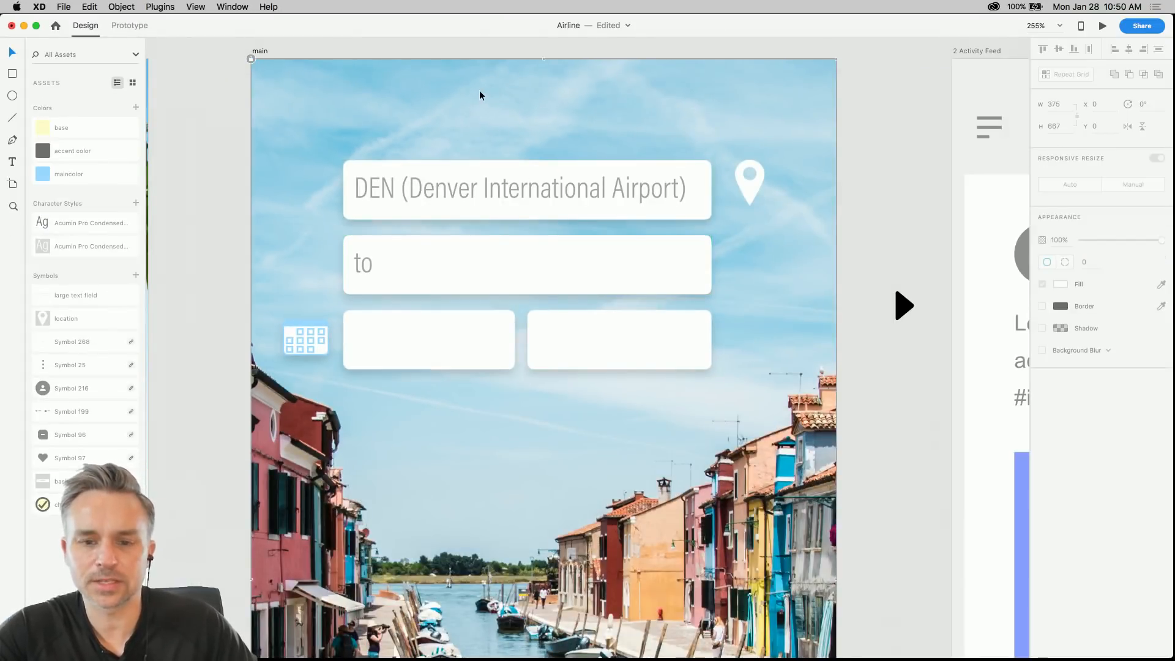
- Add the text "Monday" at size 12 and place it near the first date box's upper edge at X 65, Y 164
left_click(11, 162)
left_click(390, 453)
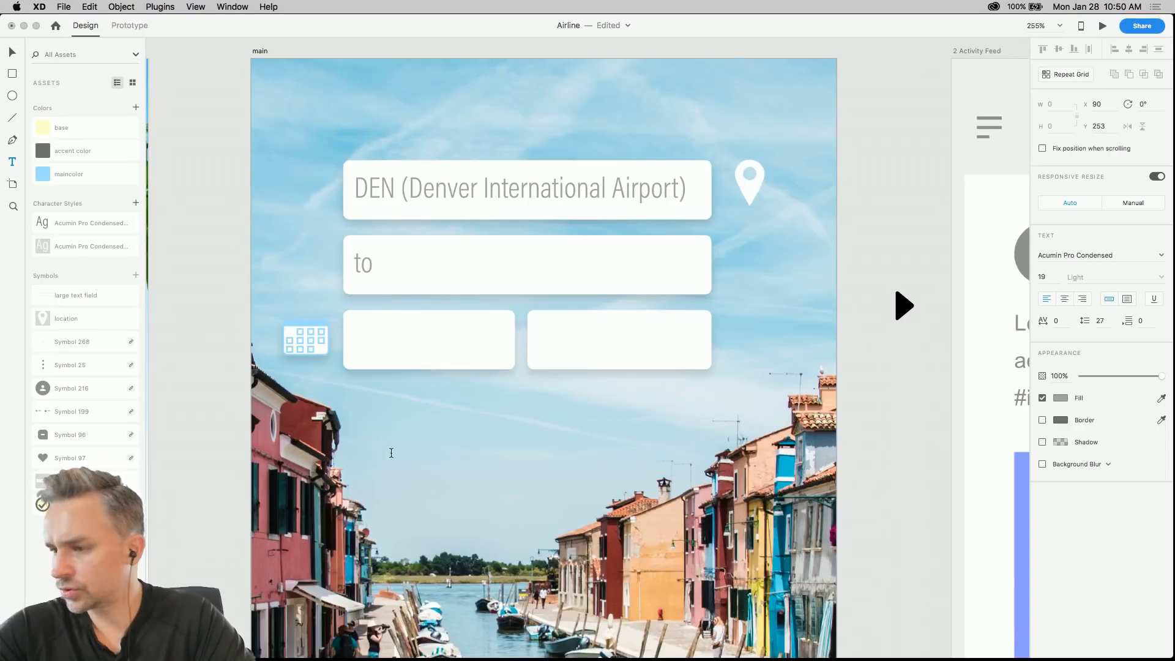
type("Monday")
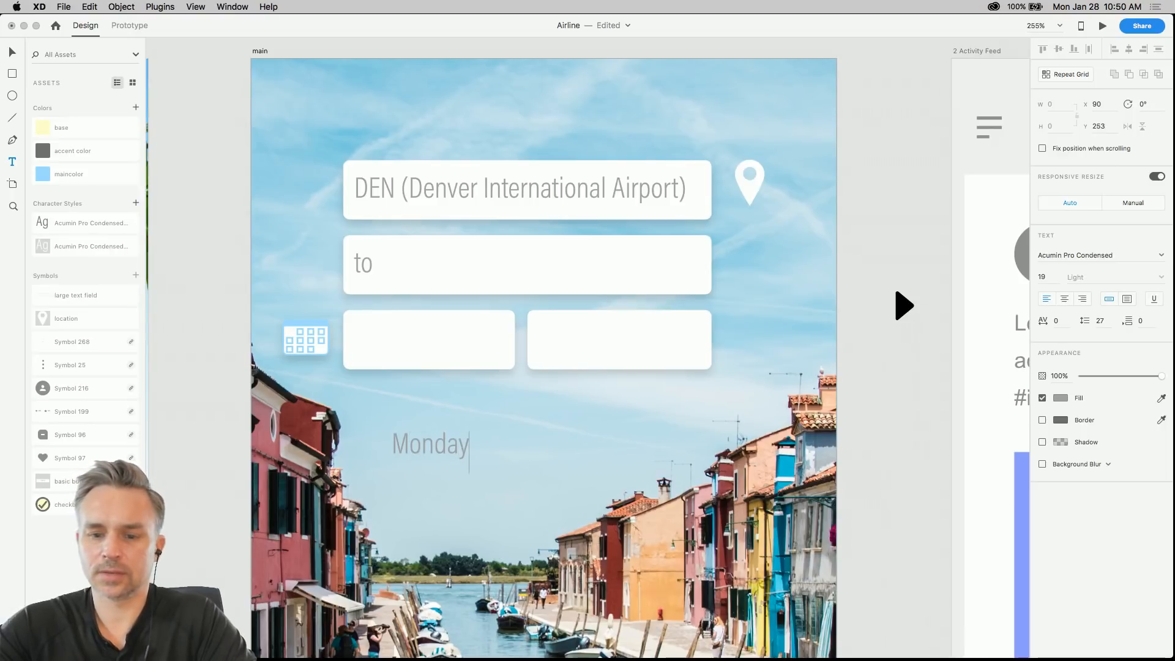
key("Escape")
left_click_drag(407, 456, 391, 334)
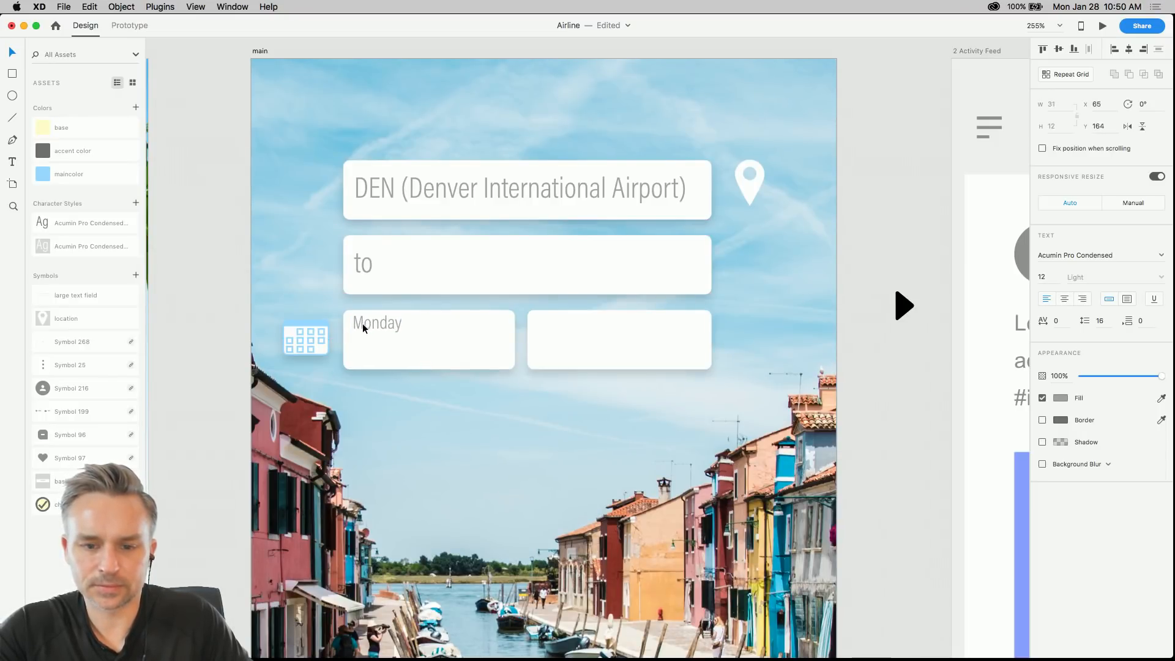
- Duplicate the day text just below at size 18, at X 65, Y 176, and change it to "January 28th"
mouse_move(366, 332)
left_mouse_down("alt")
mouse_move(376, 365)
mouse_move(369, 347)
left_mouse_up("alt")
double_click(370, 347)
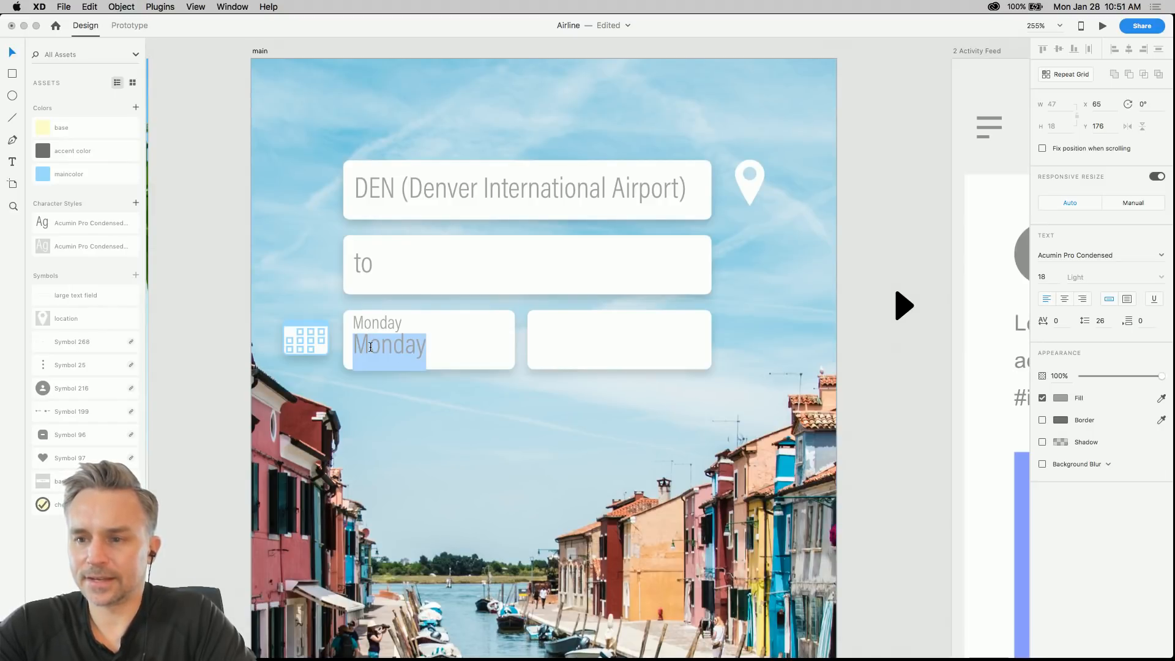
type("Jan 28th")
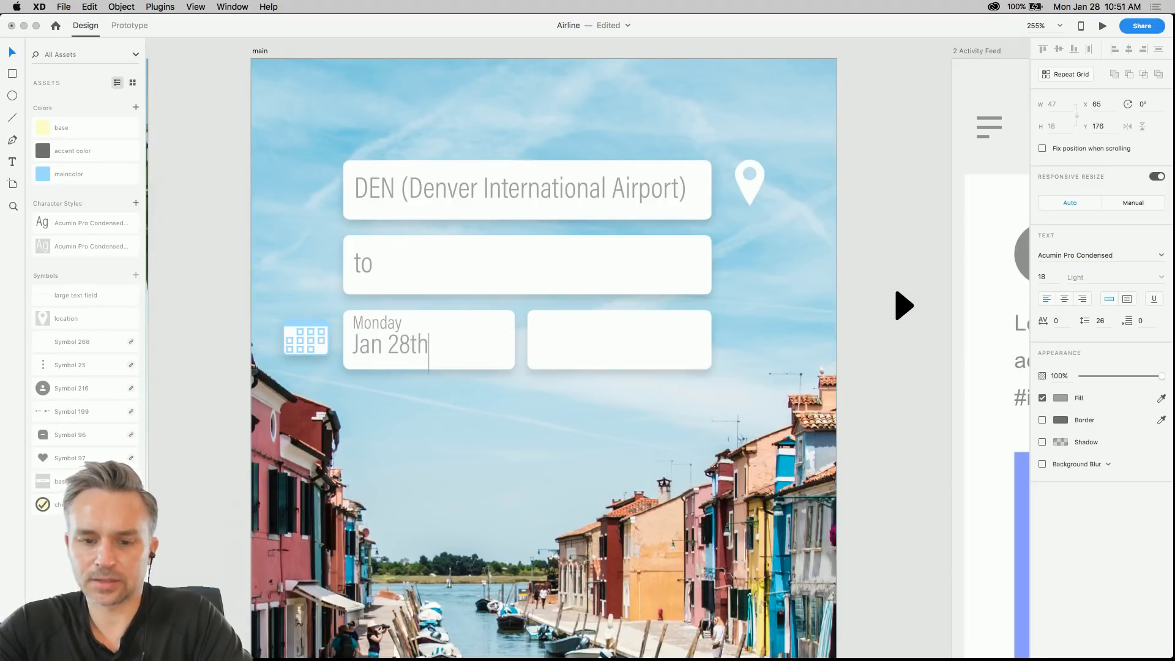
key("BackSpace")
key("BackSpace")
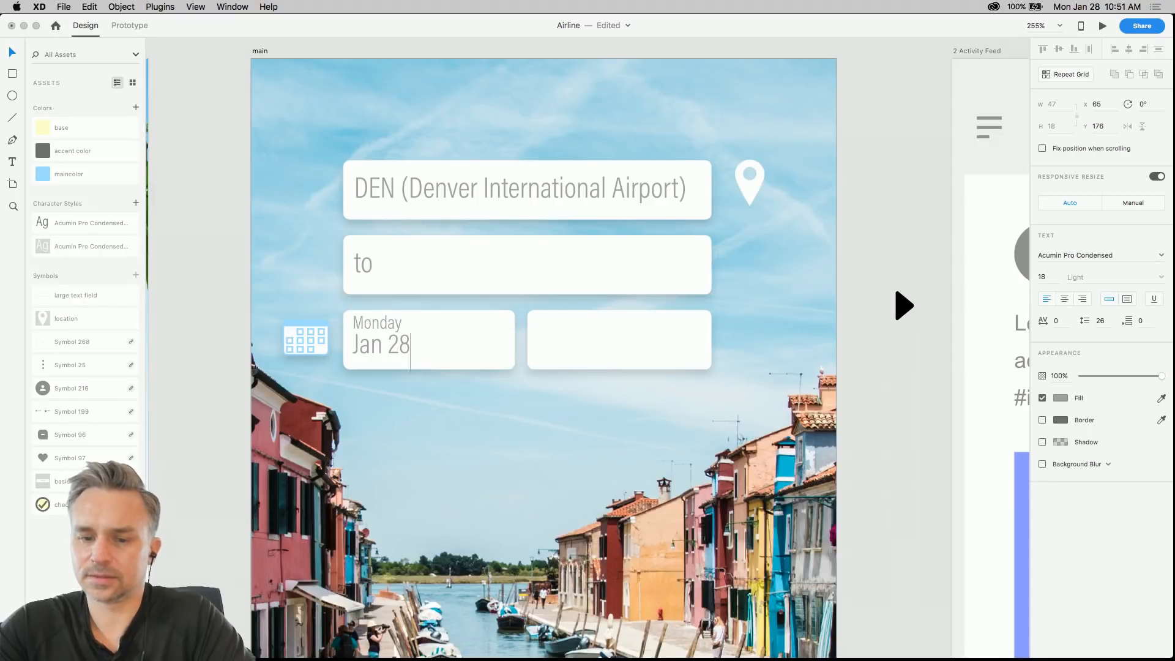
type("th,")
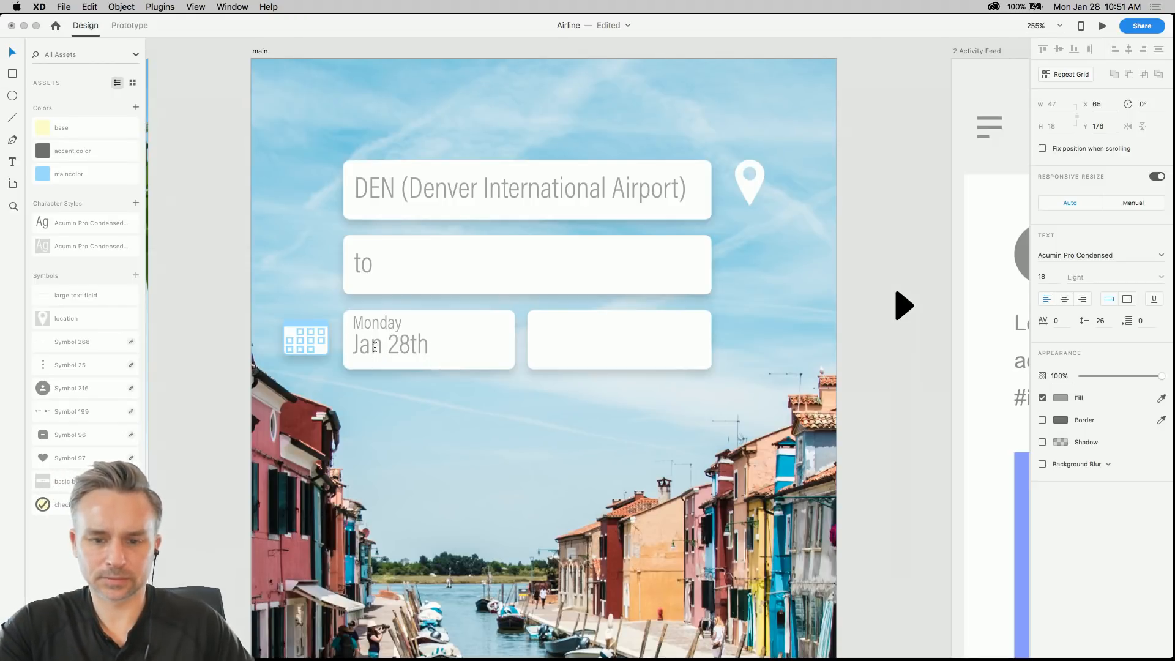
type("uary")
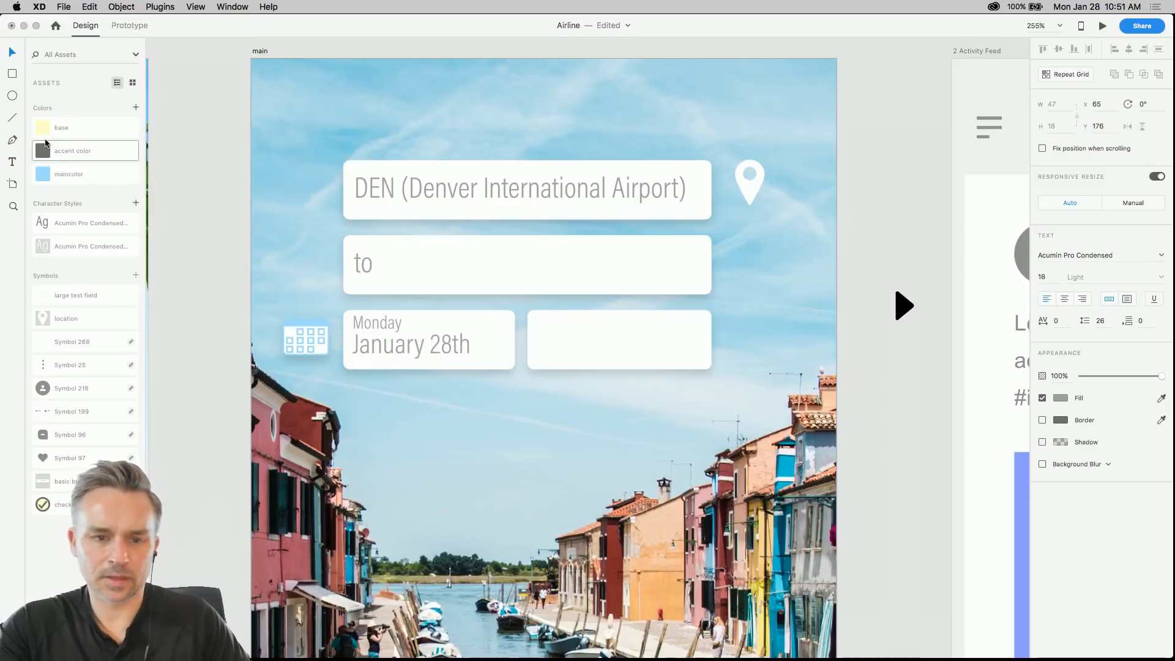
key("Escape")
- Copy the day and date texts together into the second date box at X 188
left_click(360, 322, "shift")
left_click_drag(407, 331, 559, 331)
left_click(497, 438)
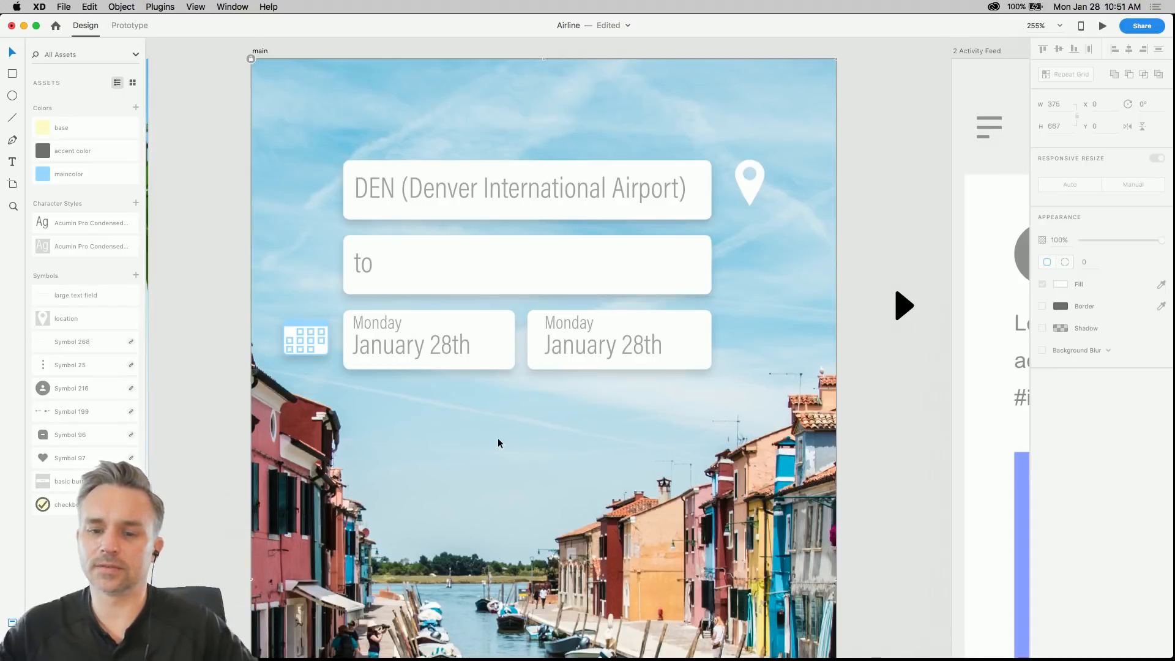
- Change the second date box's day to "Friday" and its date to "February 8th"
left_click(579, 327)
double_click(578, 328)
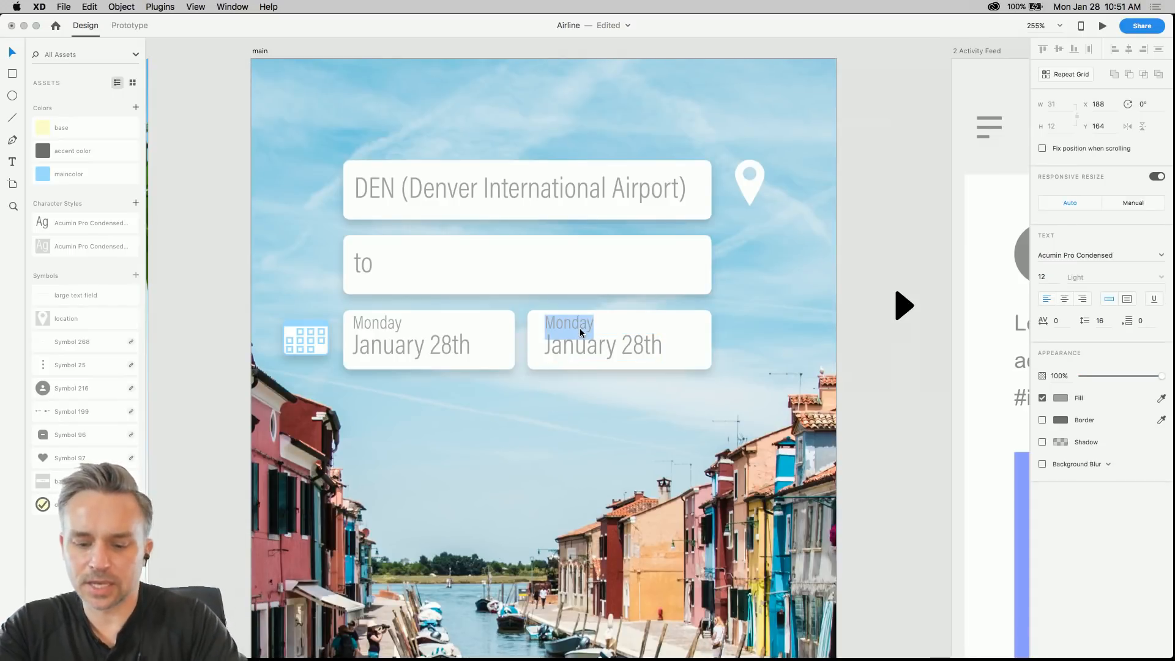
type("Friday")
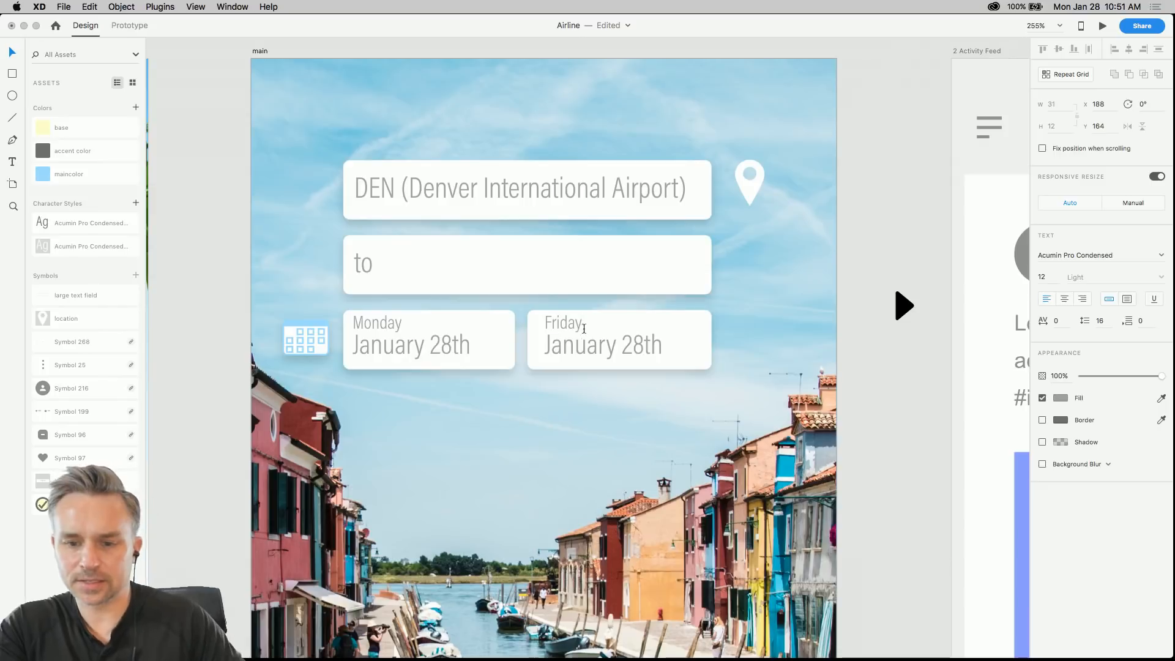
key("Escape")
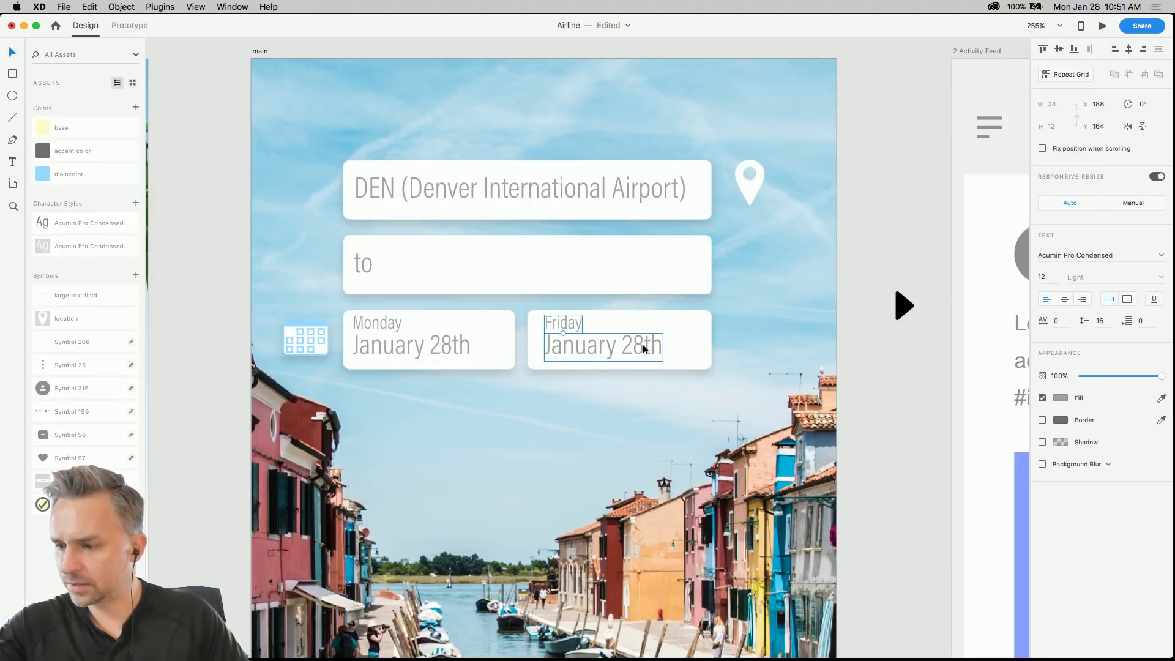
double_click(578, 344)
type("Fe")
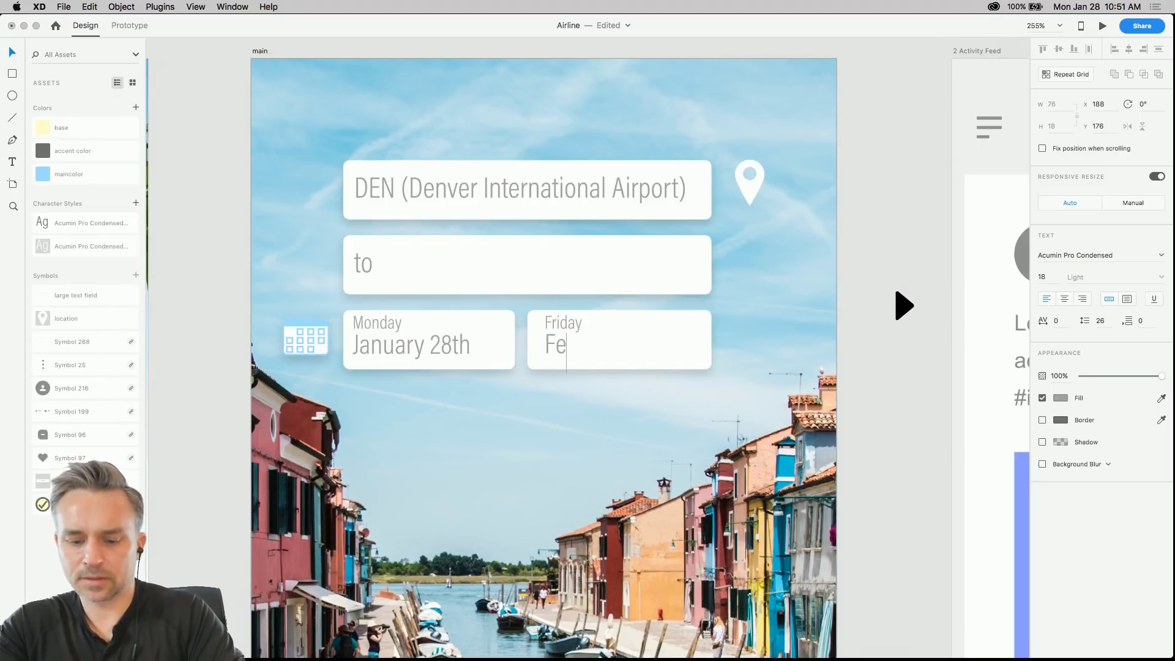
type("bruary")
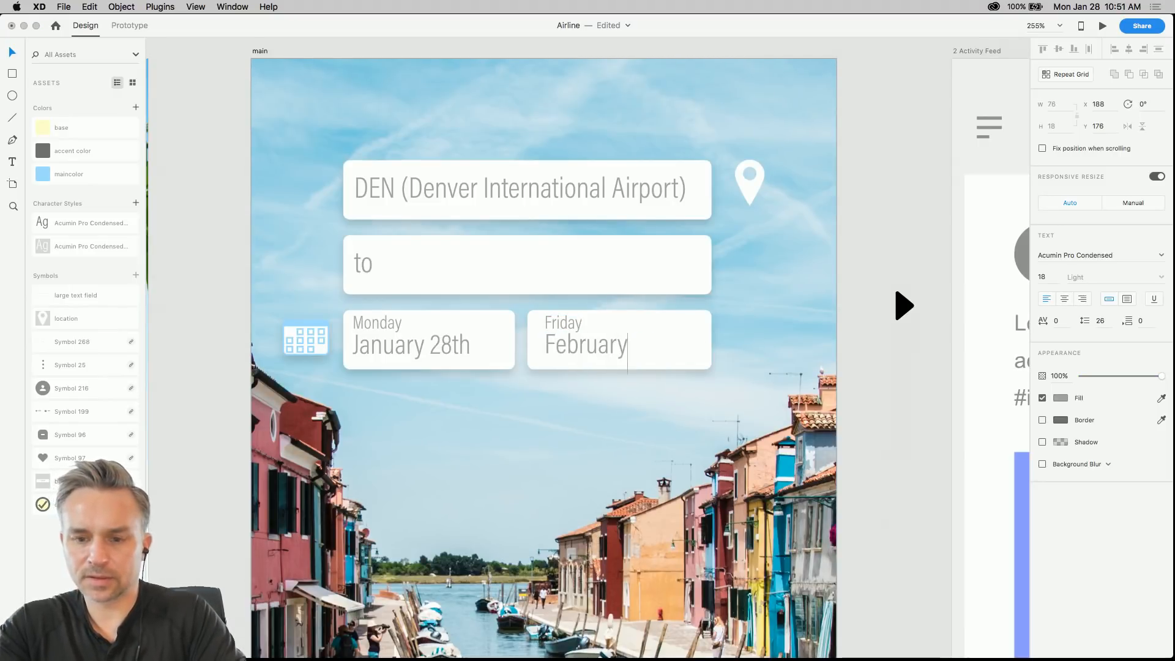
type(" 8th")
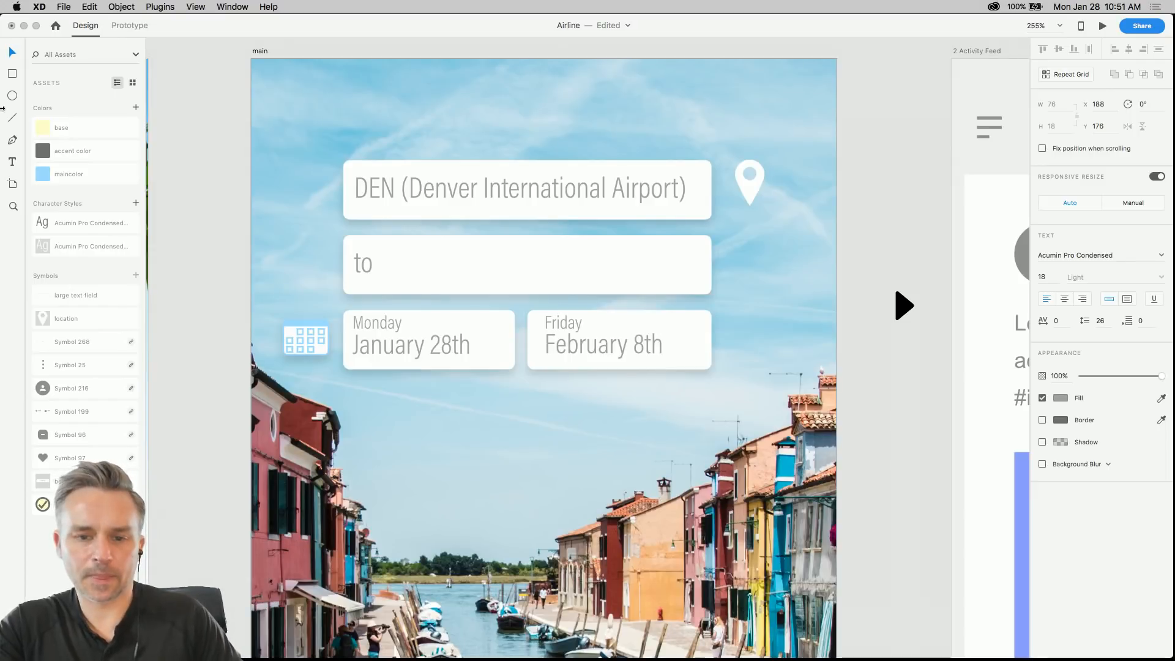
left_click(10, 54)
left_click(450, 458)
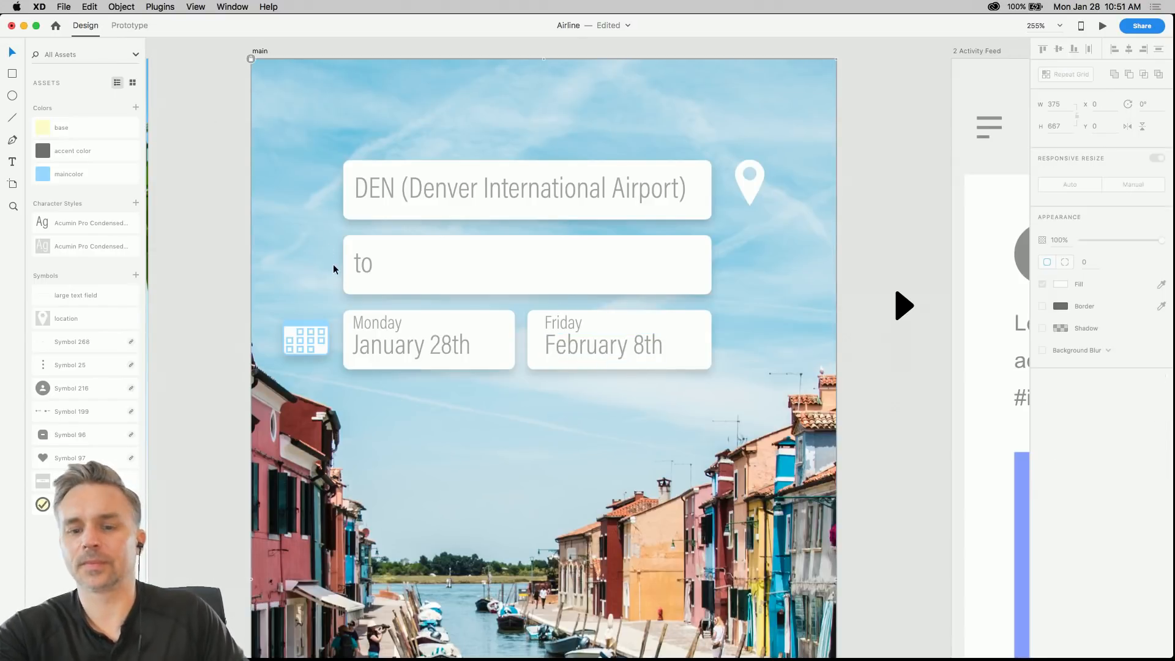
- Move the calendar icon to the other end of the date row, beside the Friday date box
left_click_drag(301, 339, 741, 343)
- Remove the Subtract operation from the location pin so its inner circle is a separate shape
scroll(744, 164, "up", 5)
left_click(749, 213)
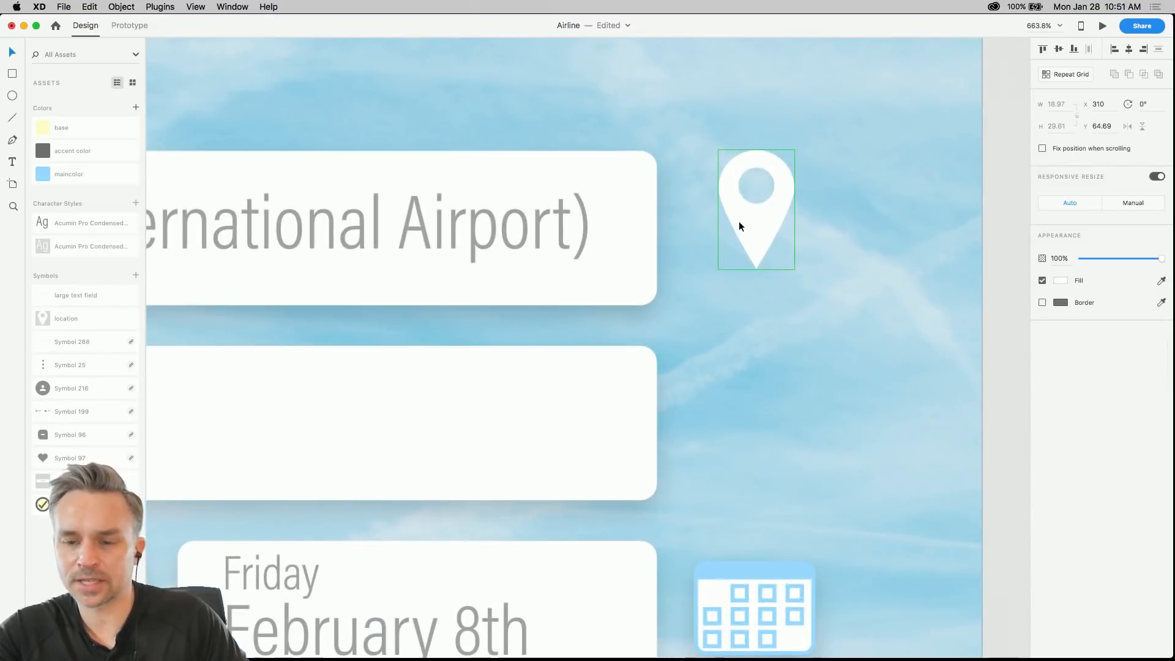
left_click(747, 211)
double_click(744, 185)
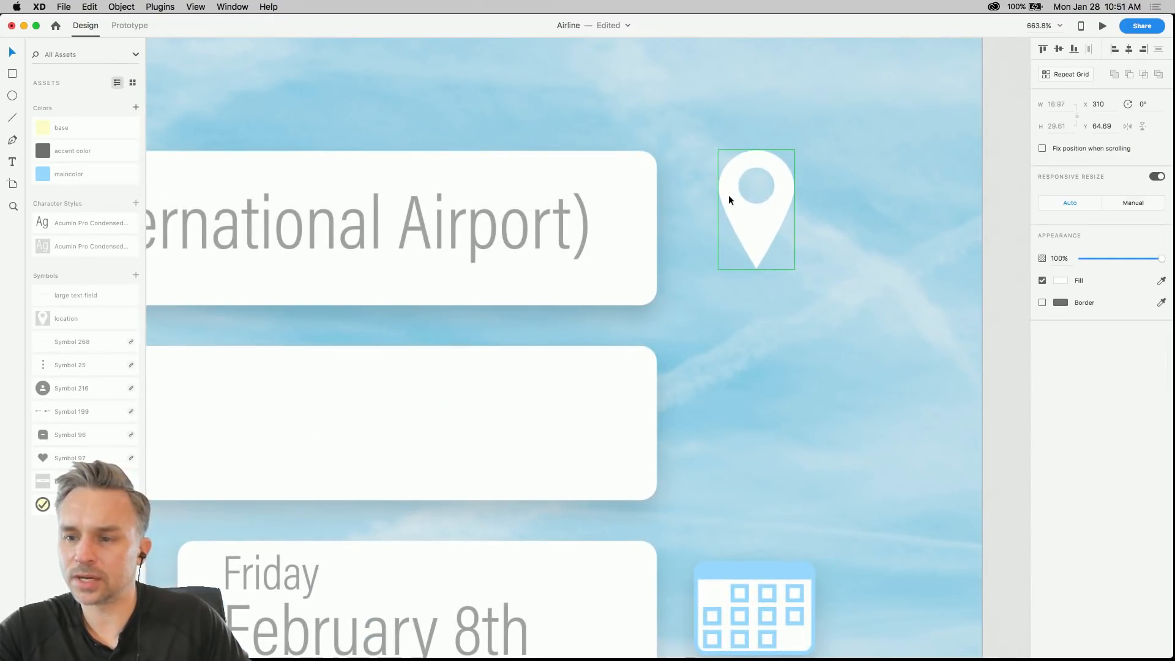
left_click(728, 196)
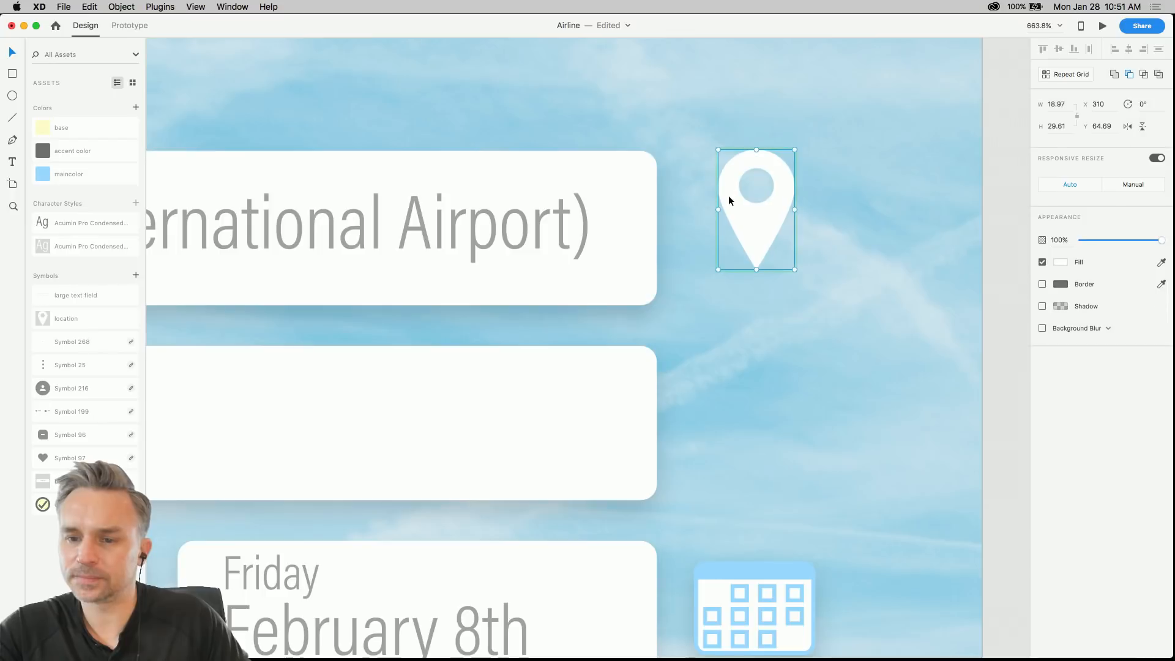
left_click(1129, 78)
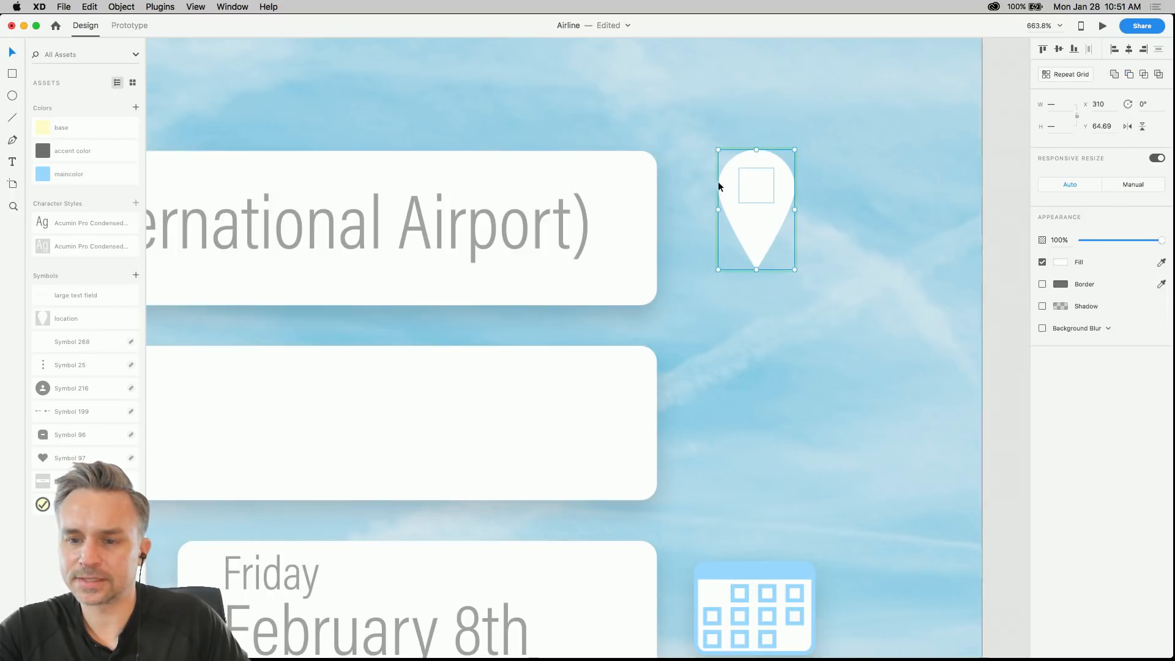
- Fill the location pin's inner circle with the maincolor swatch
double_click(744, 182)
left_click(1059, 262)
left_click(1054, 265)
left_click(47, 172)
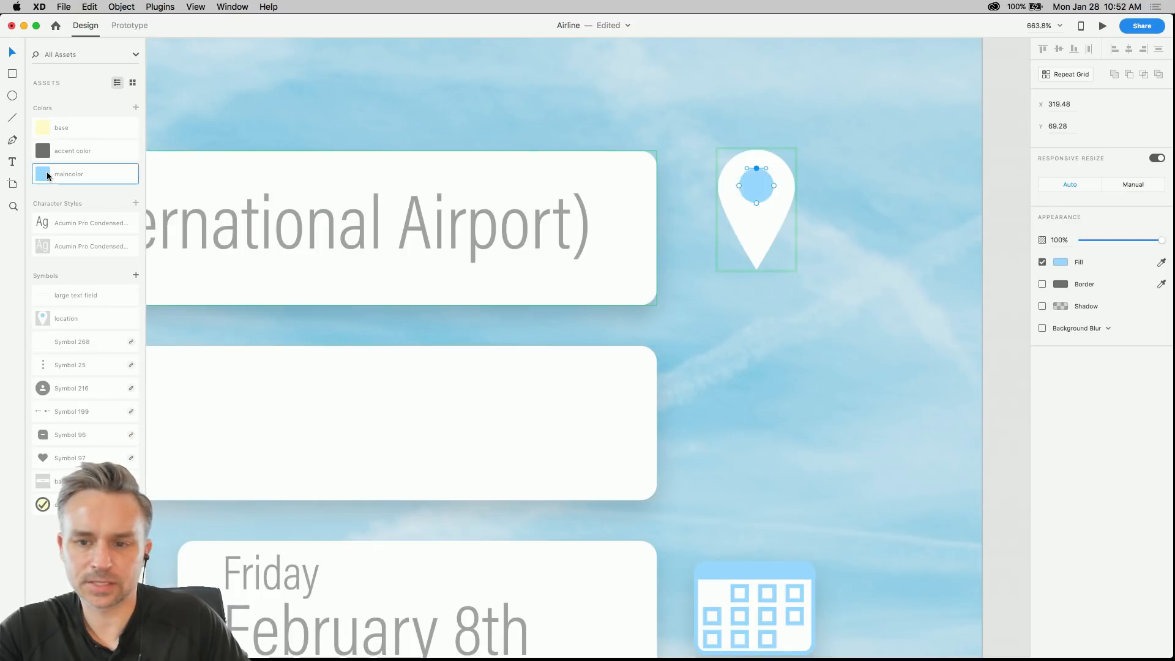
key("Escape")
key("Escape")
scroll(756, 412, "down", 5)
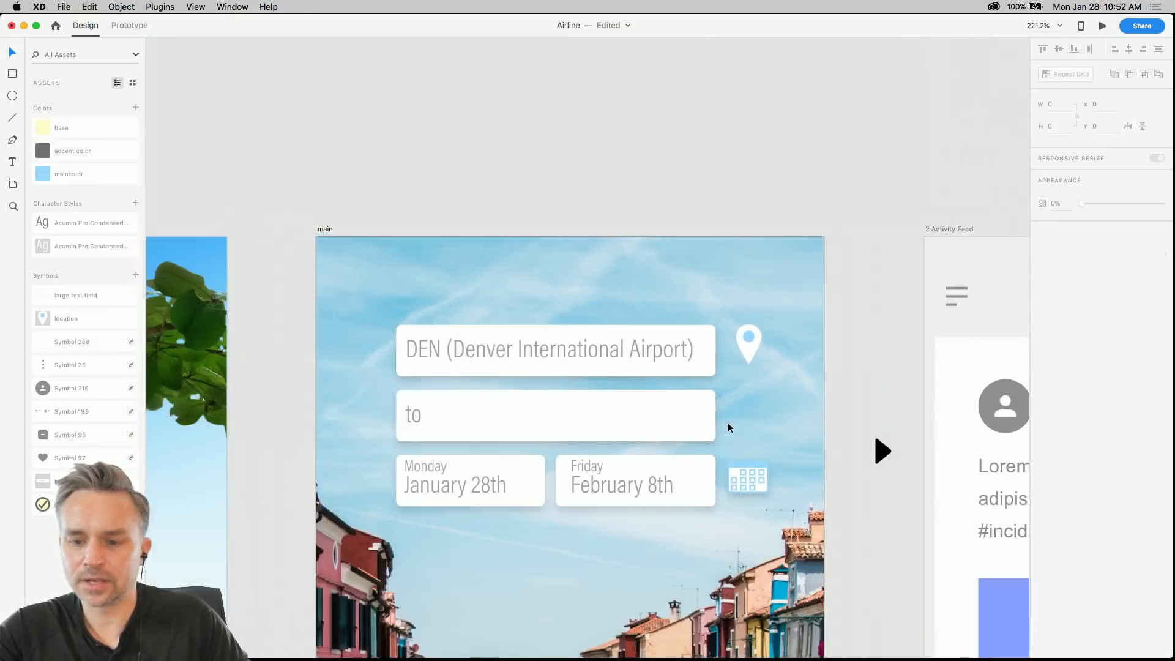
- Save the calendar icon beside the date boxes as a symbol
scroll(545, 336, "up", 2)
scroll(749, 323, "up", 1)
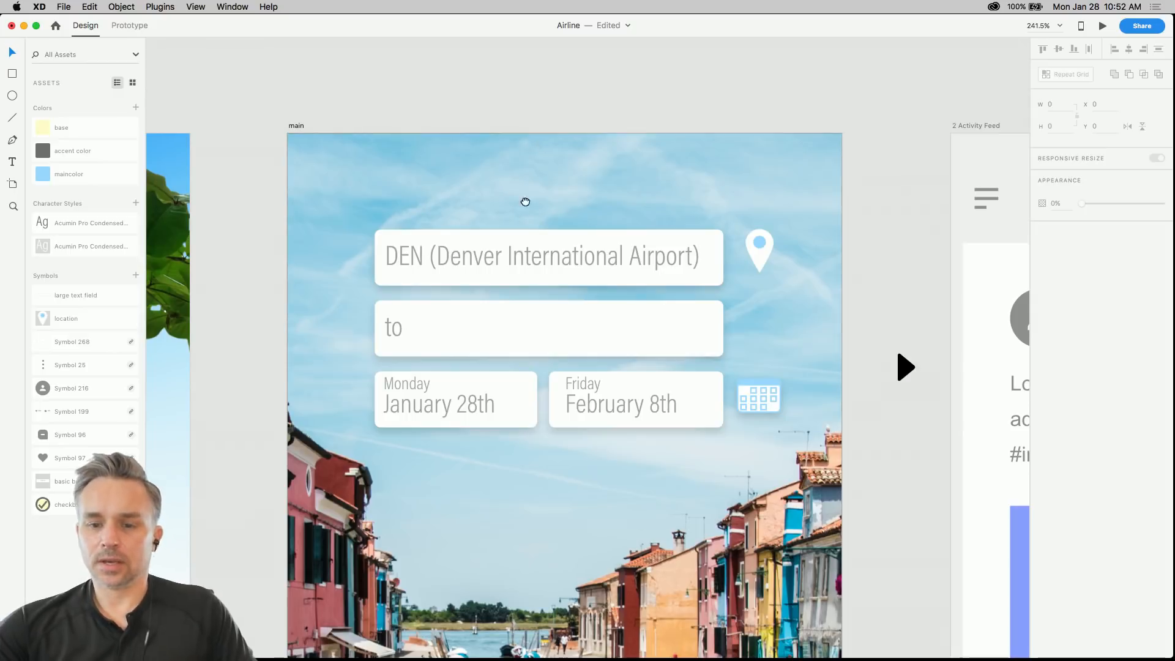
left_click_drag(527, 210, 483, 89)
left_click(714, 282)
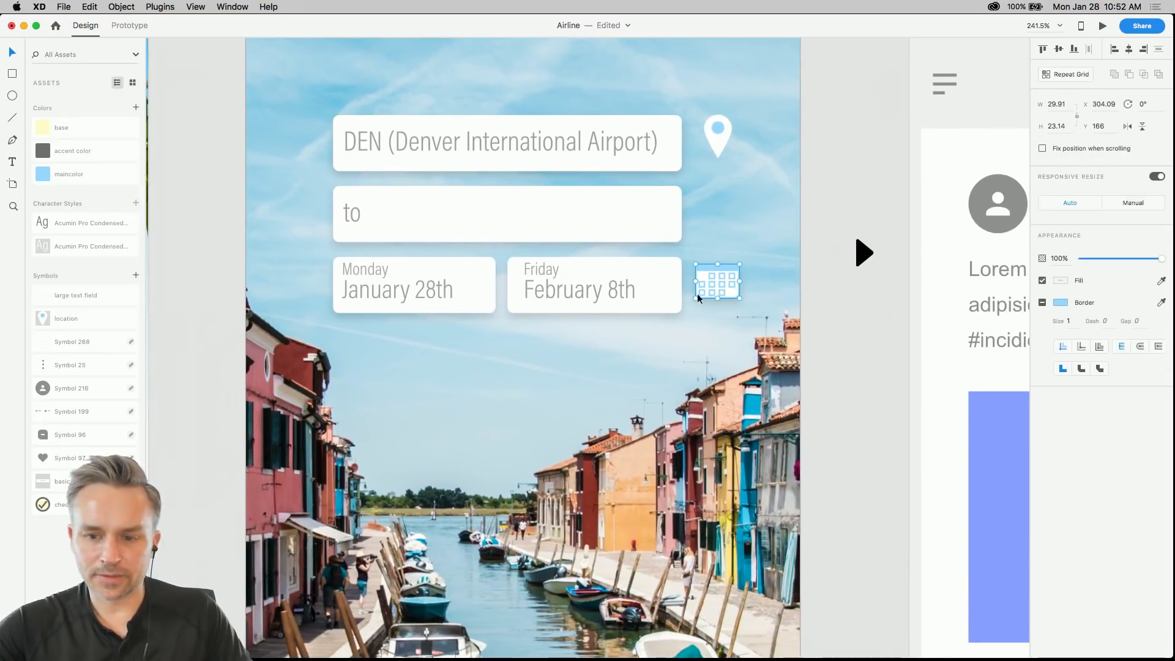
left_click(135, 276)
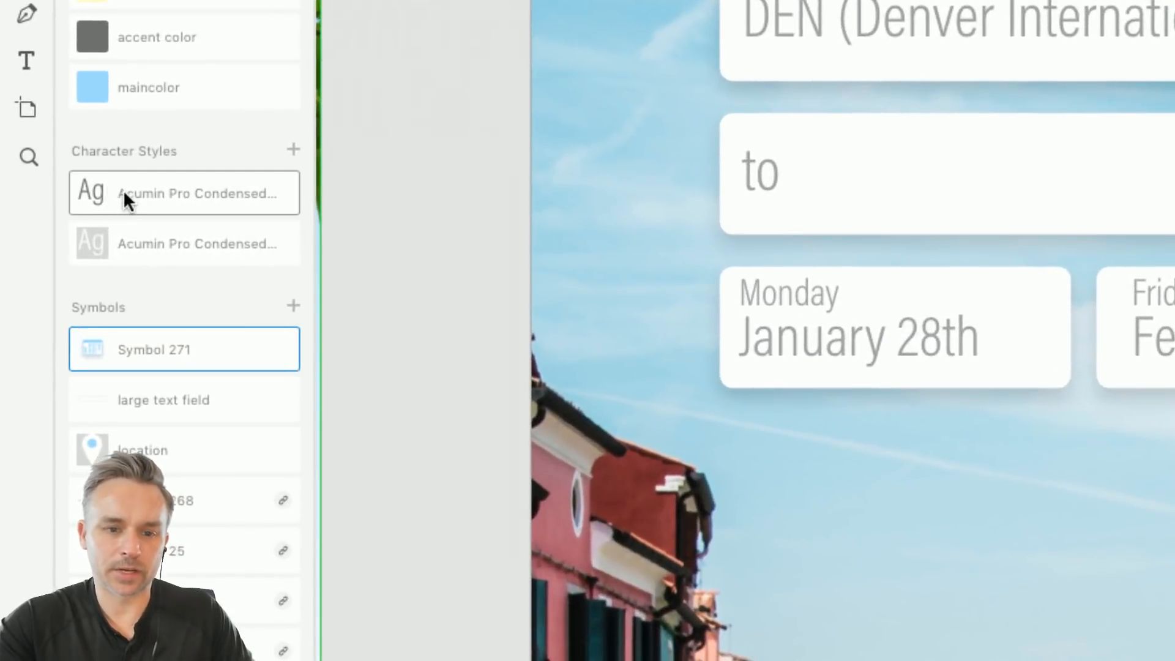
- Rename the two Acumin Pro Condensed character styles as "Header" and "body coy"
double_click(123, 192)
type("Hea")
key("Return")
double_click(137, 241)
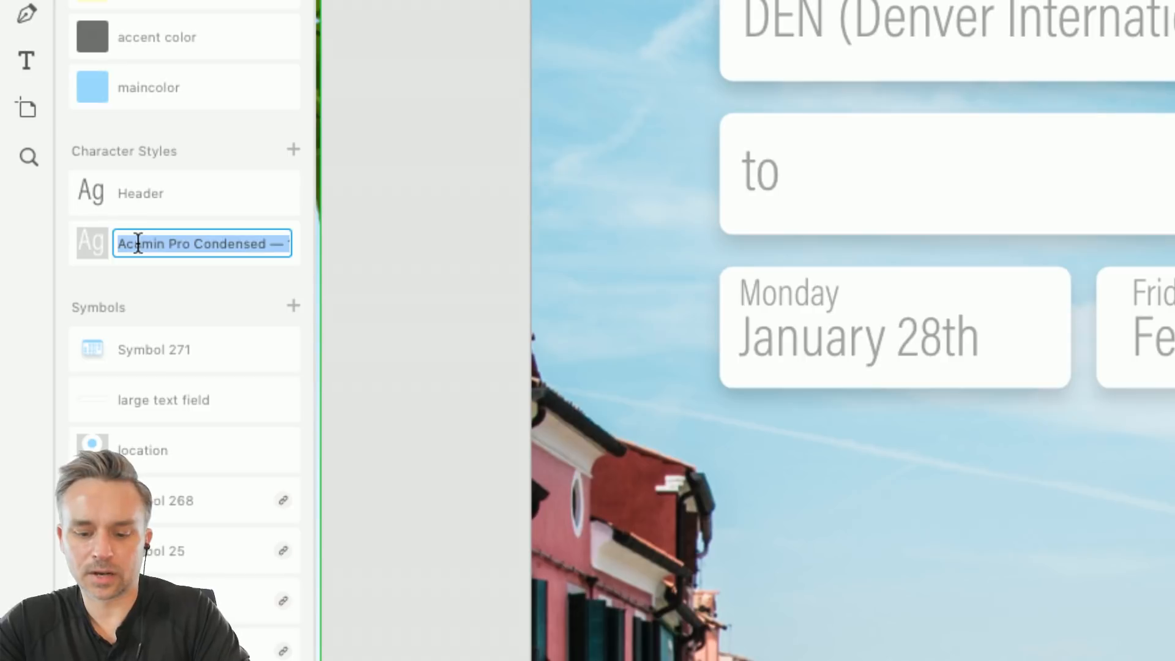
type("body coy")
key("BackSpace")
type("py")
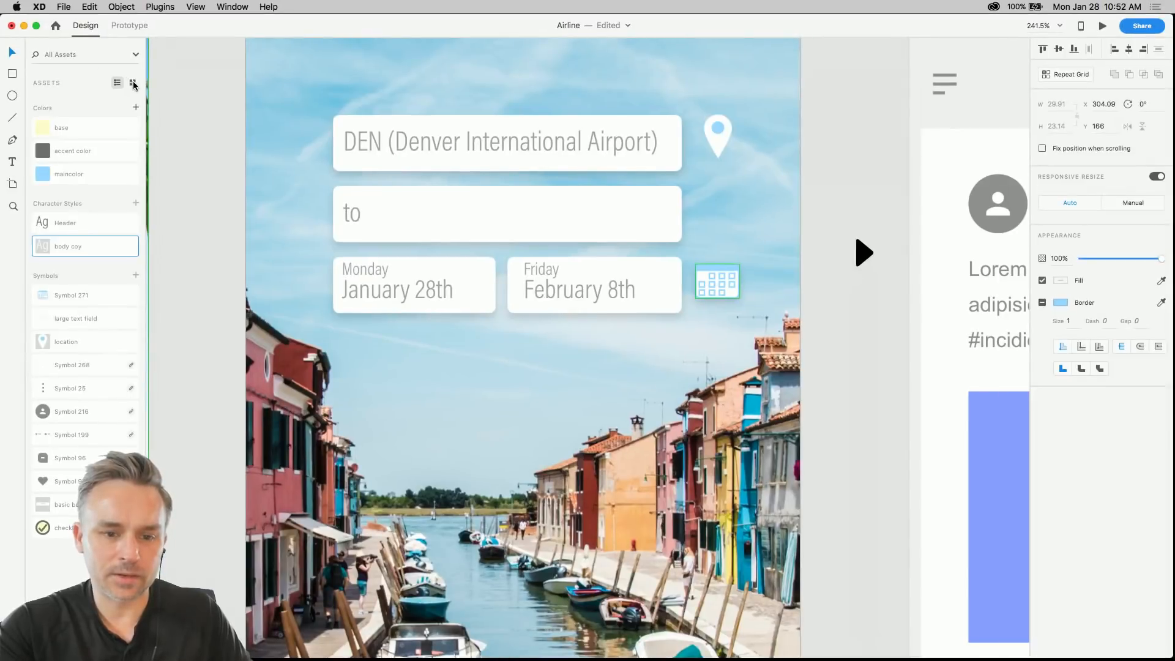
- Display the document's assets as a thumbnail grid
left_click(133, 83)
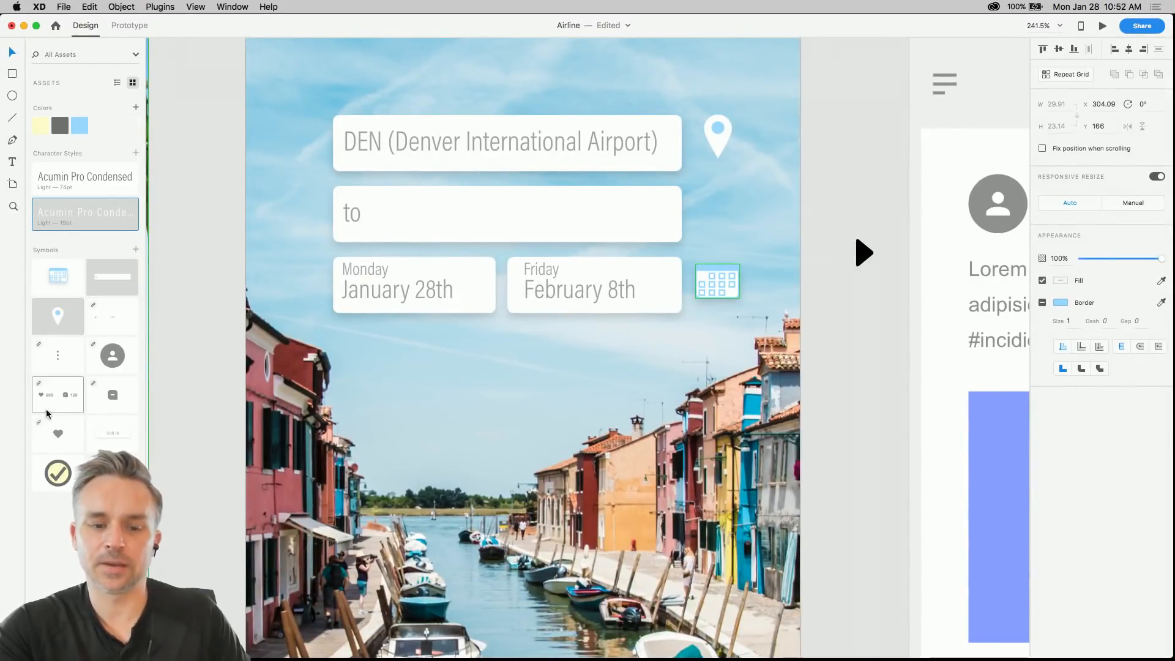
left_click(212, 105)
- Fill the image placeholders in the Activity Feed's repeated cards with the Tokyo and Featured photos from the Assets folder
scroll(212, 104, "left", 2)
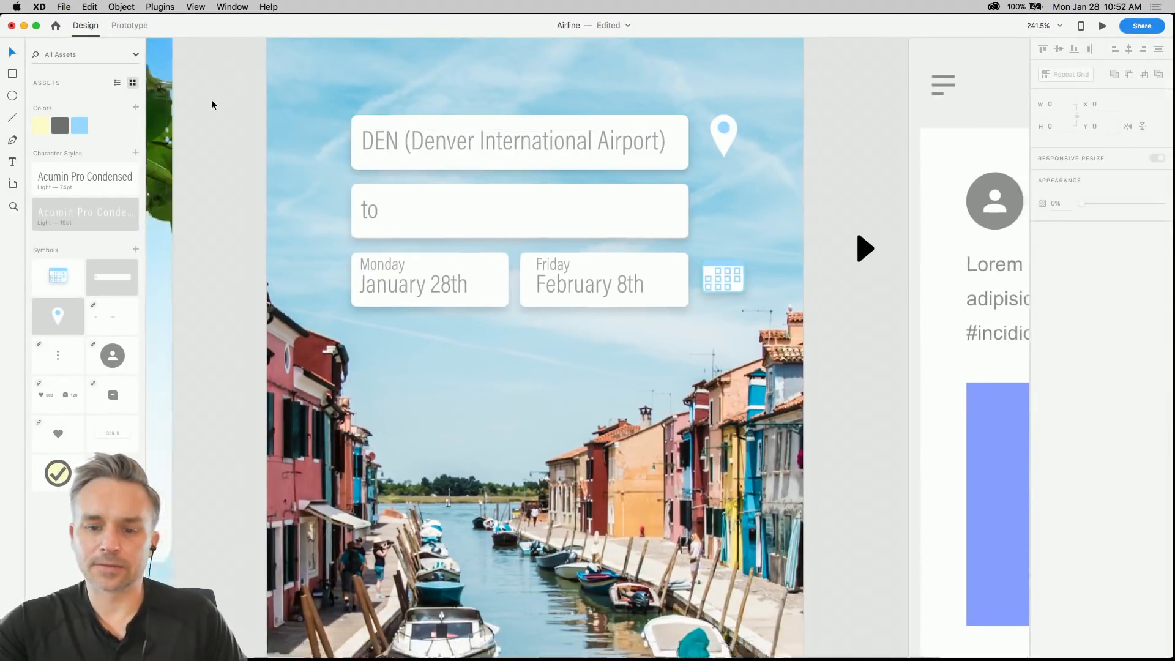
scroll(212, 105, "down", 5)
left_click_drag(236, 112, 439, 156)
left_click(473, 96)
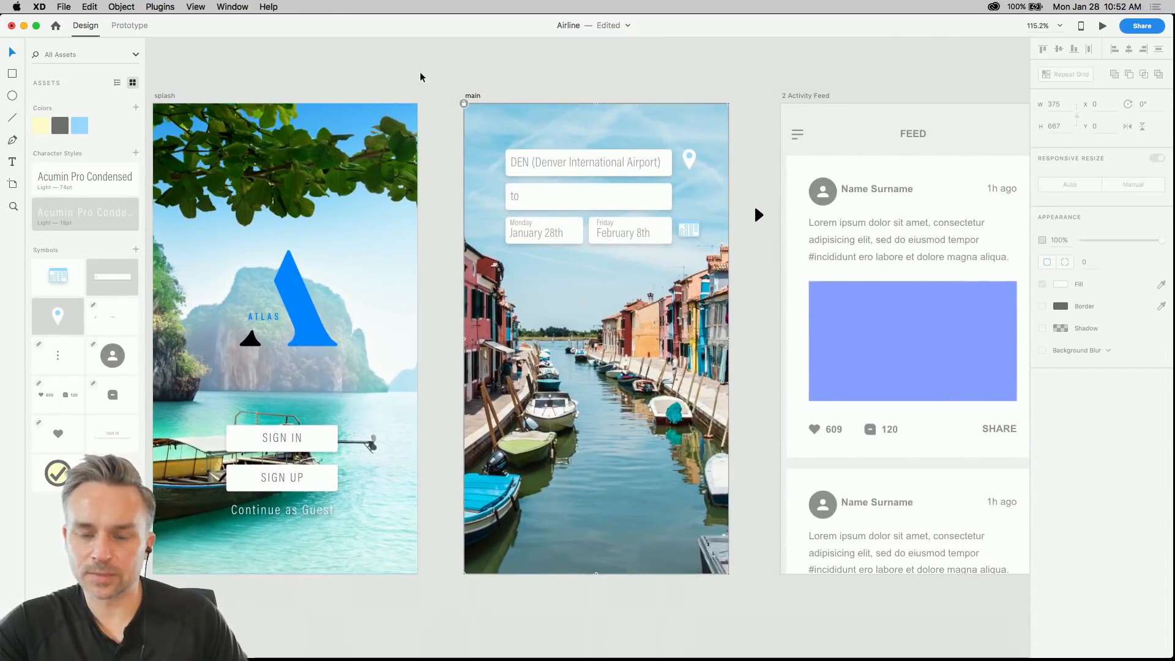
scroll(422, 75, "left", 3)
scroll(729, 110, "right", 12)
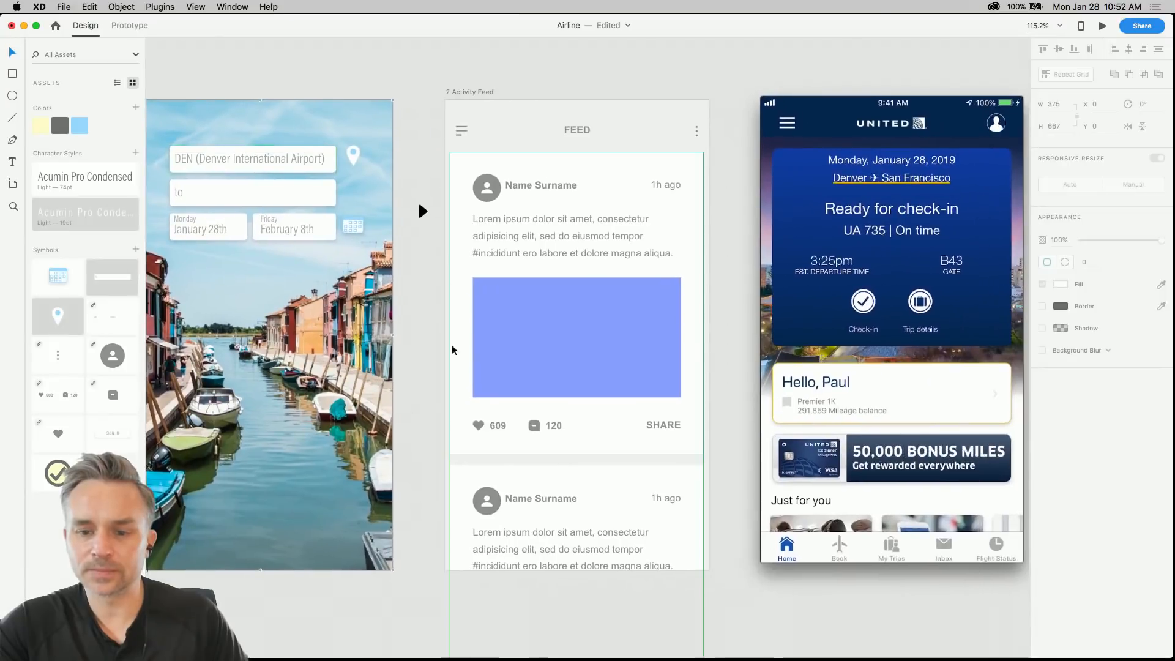
double_click(546, 347)
left_click_drag(1139, 353, 996, 353)
left_click(1070, 306)
left_click_drag(596, 115, 765, 159)
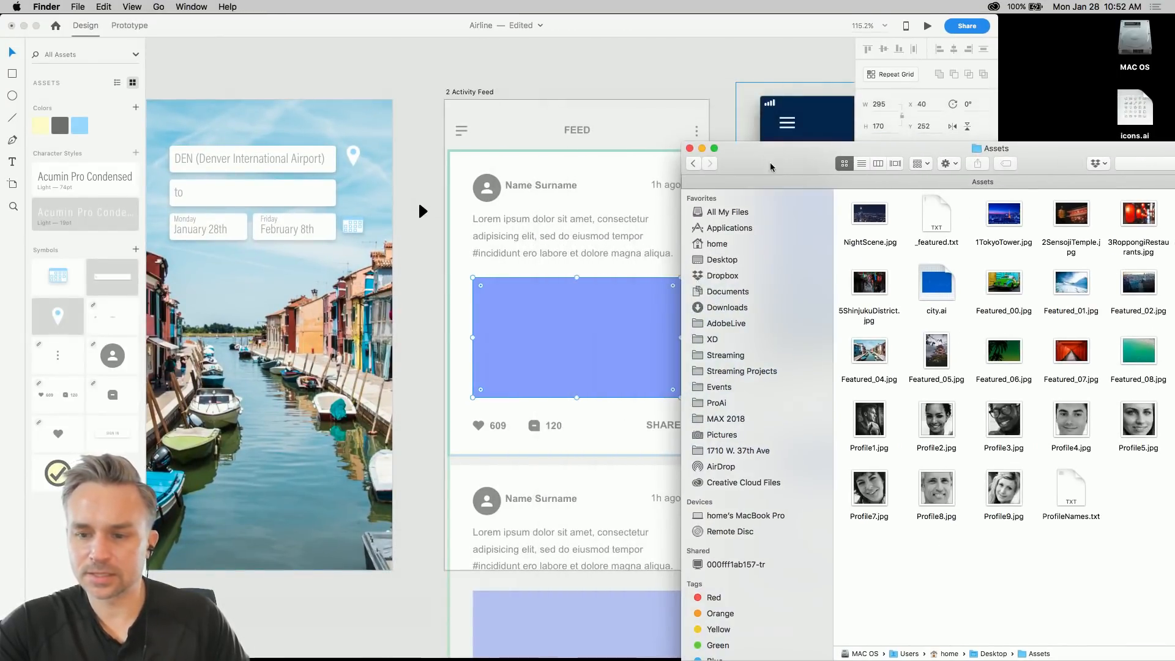
left_click_drag(964, 210, 520, 331)
left_click(410, 252)
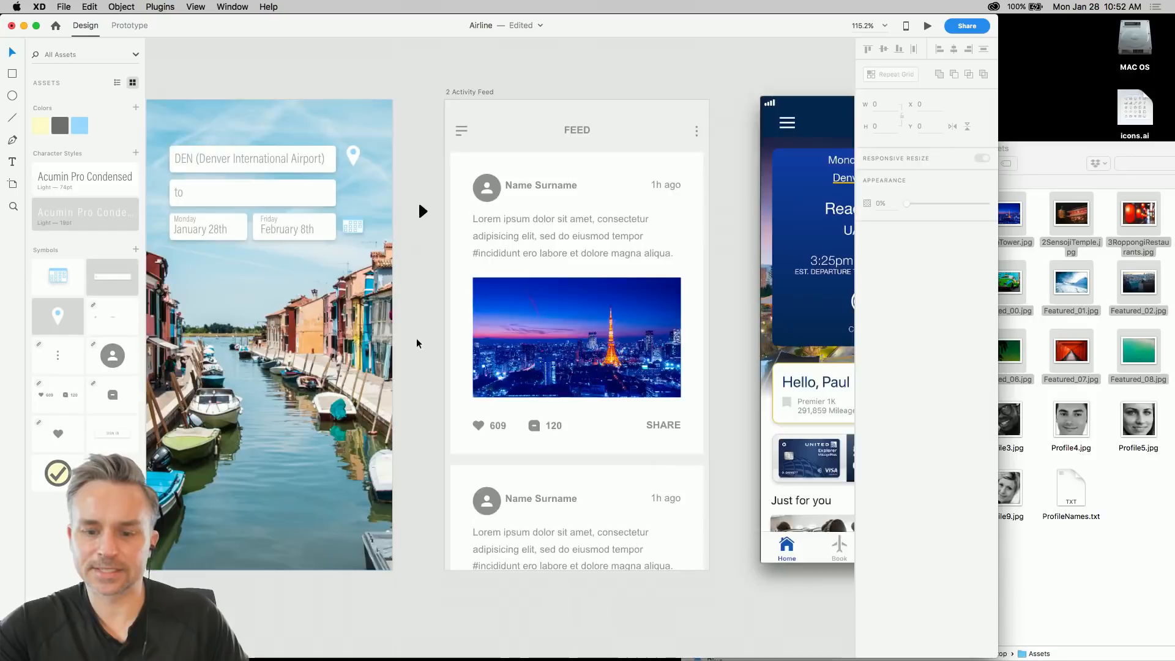
- Save the Tokyo Tower photo in the first Activity Feed card as a symbol
scroll(416, 343, "down", 5)
scroll(417, 352, "down", 5)
left_click(481, 69)
left_click(525, 193)
double_click(525, 192)
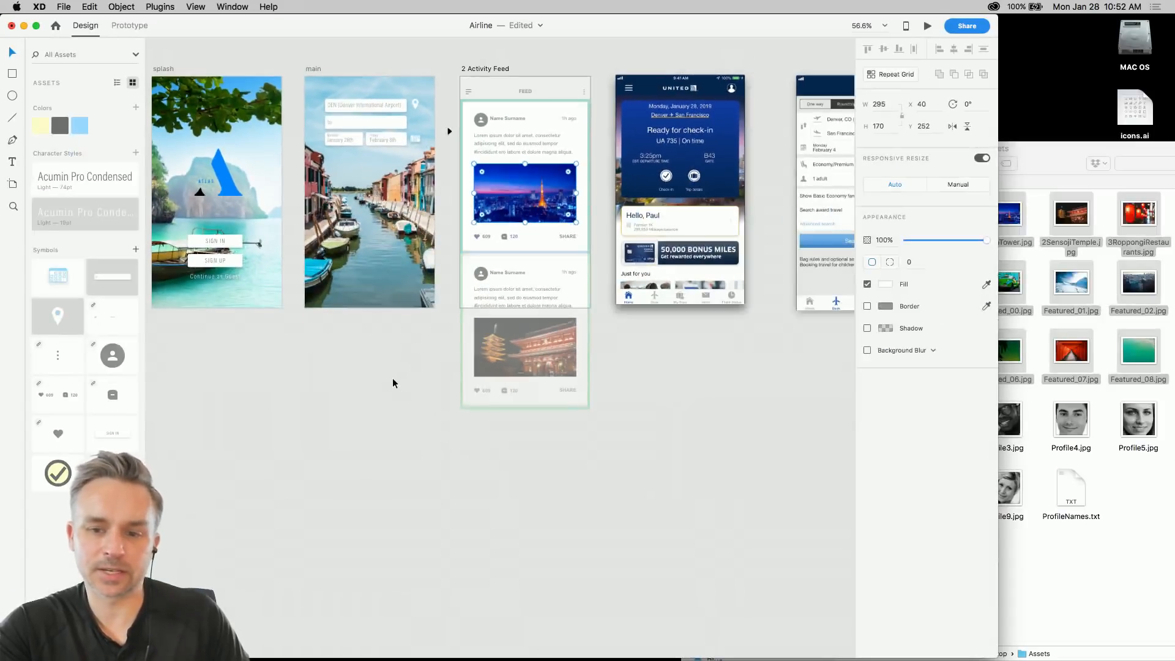
left_click(465, 467)
left_click(515, 178)
double_click(505, 197)
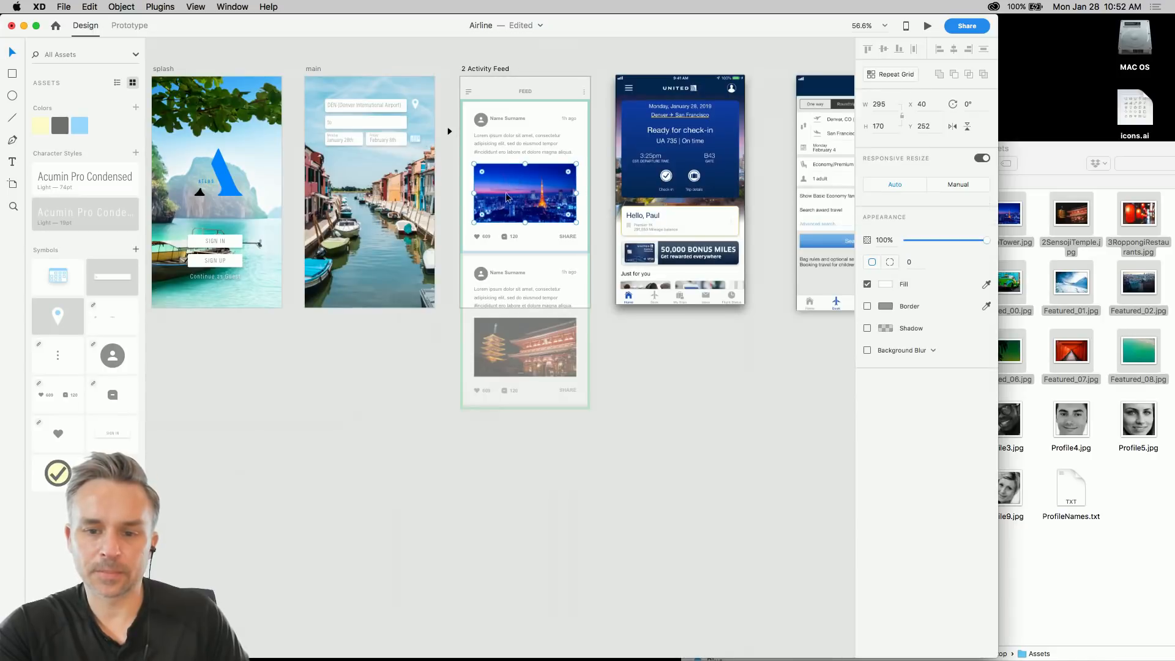
left_click(136, 250)
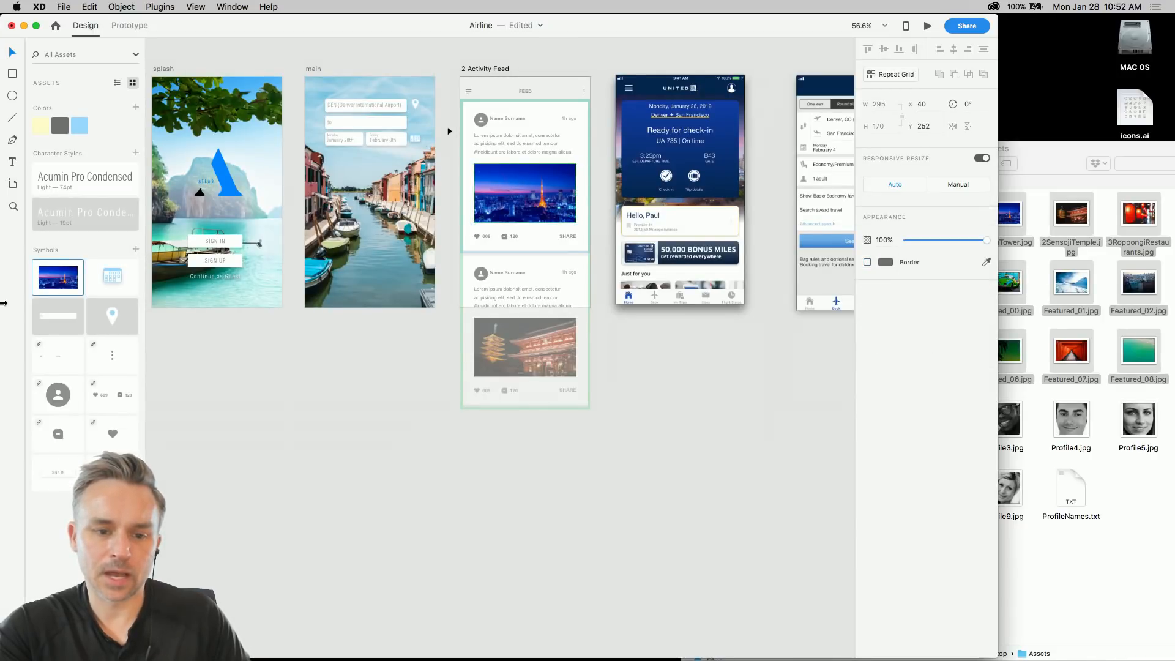
- Save the temple photo in the second feed card and the splash screen's background image as symbols
left_click(532, 344)
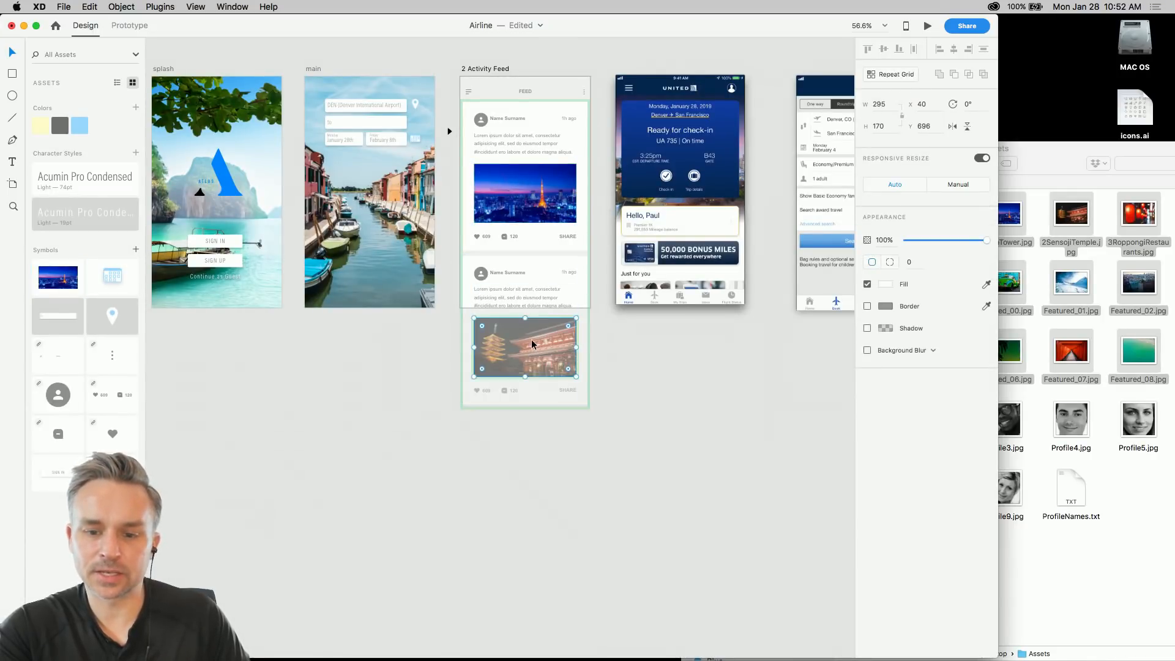
left_click(136, 250)
left_click(189, 135)
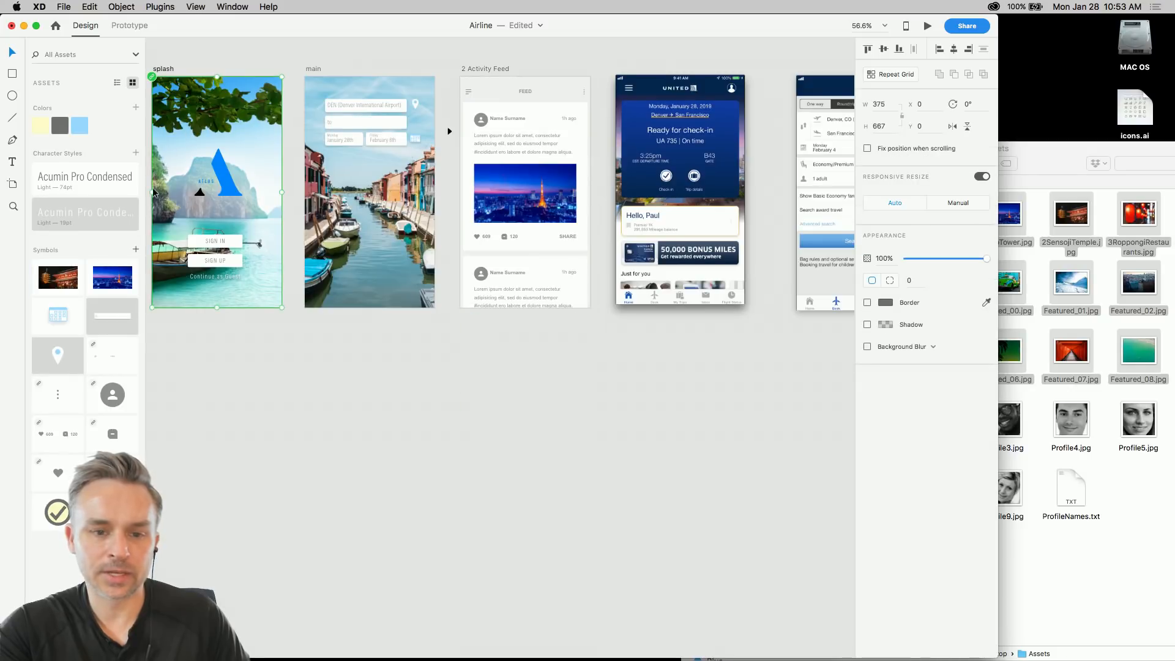
left_click(135, 250)
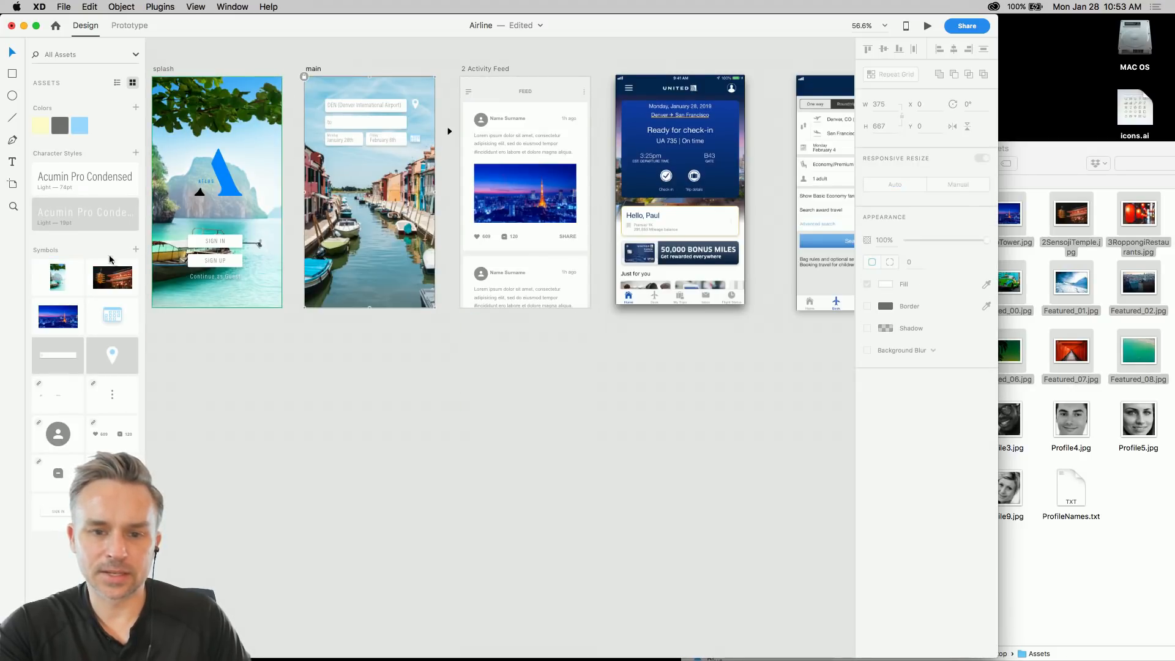
left_click(322, 390)
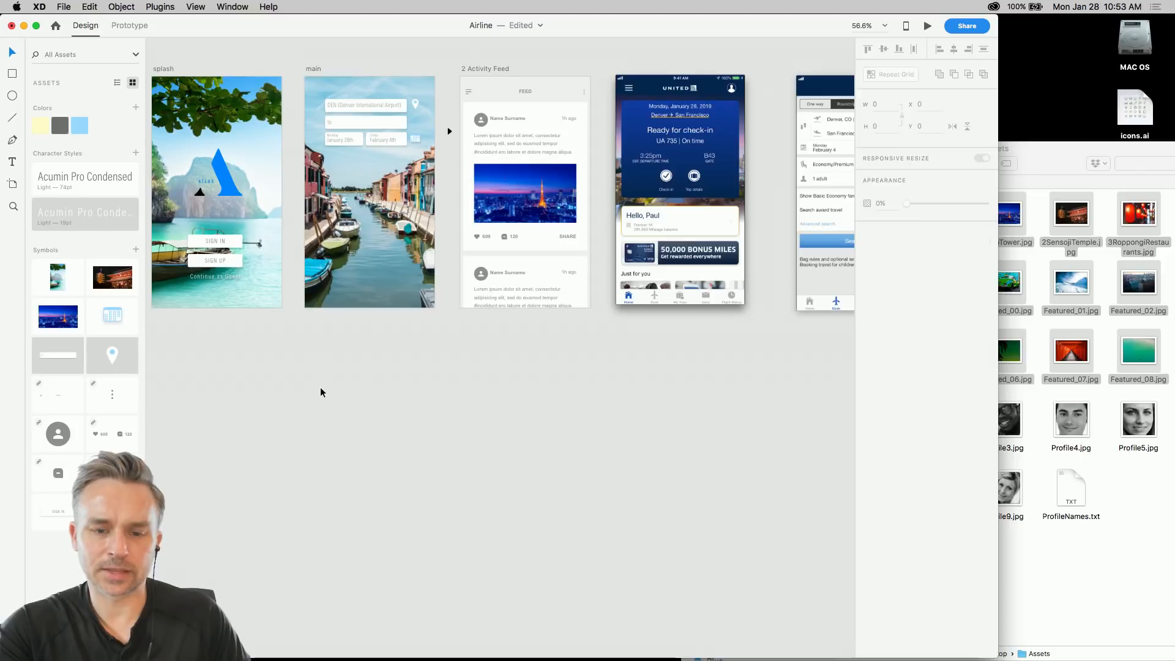
- Return from the Assets folder to the design and enlarge the XD window to the full screen width
left_click(1056, 566)
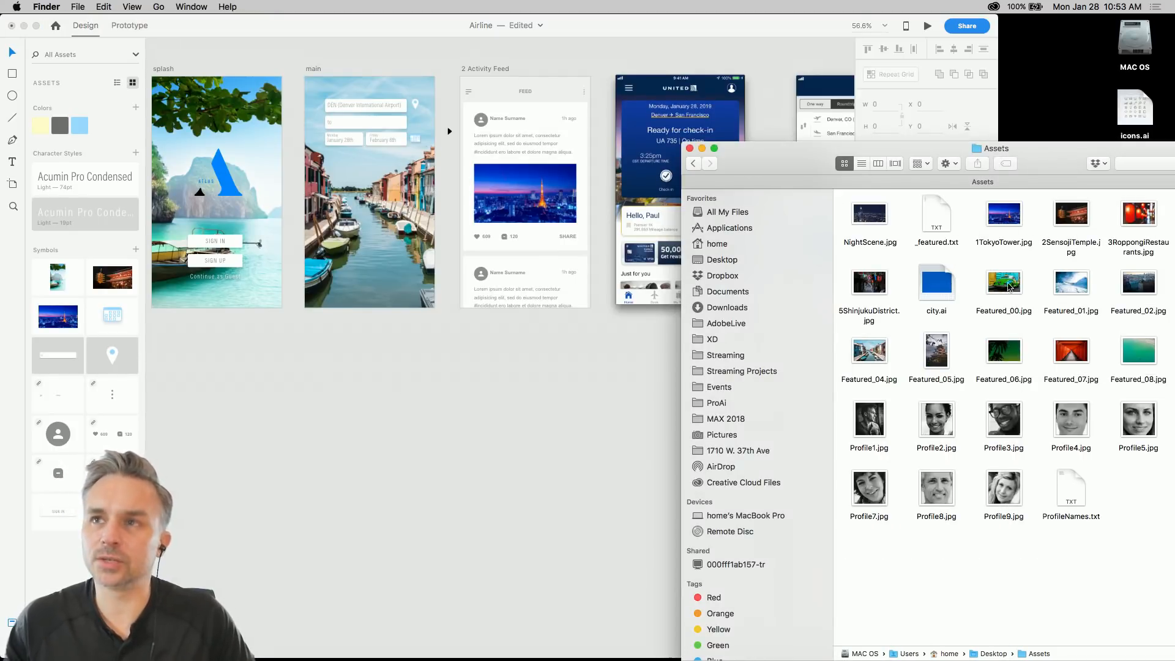
left_click(438, 374)
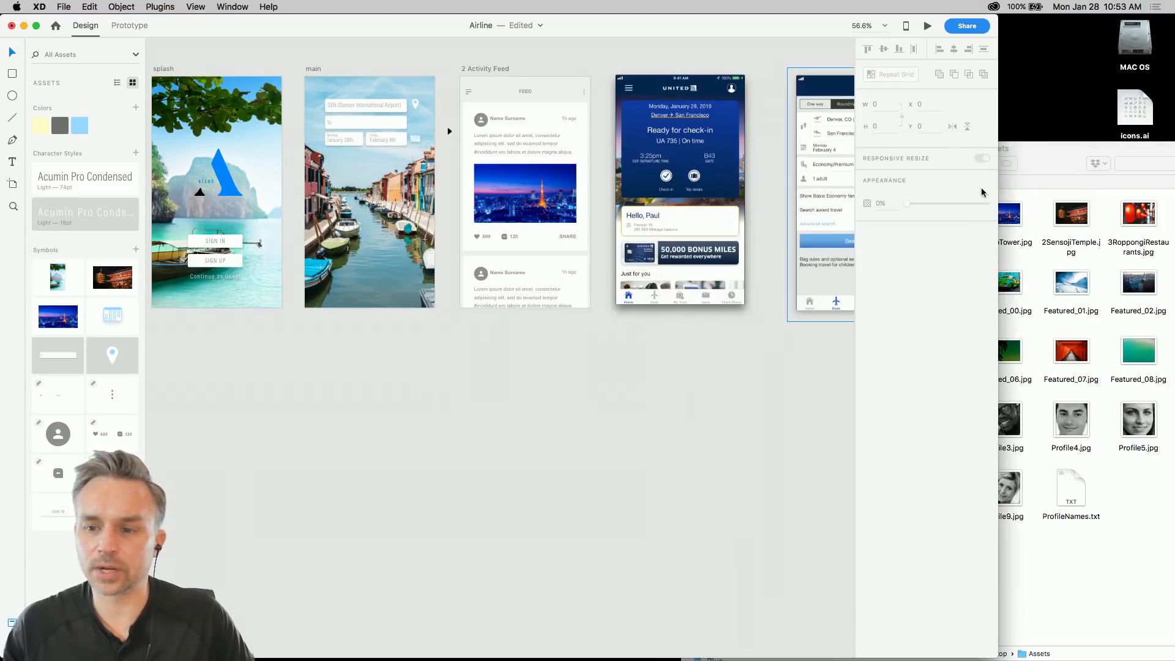
key("super+alt+f")
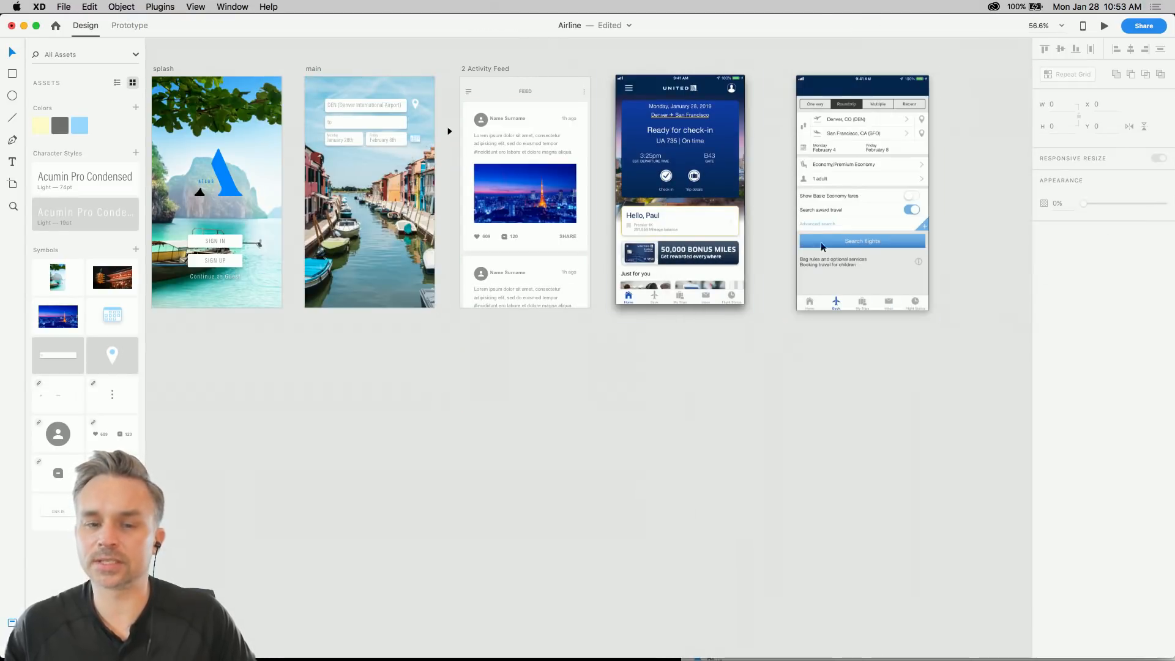
- Examine the graphics in the Atlas Creative Cloud library alongside the artboards, and close the library
left_click(63, 6)
left_click(98, 68)
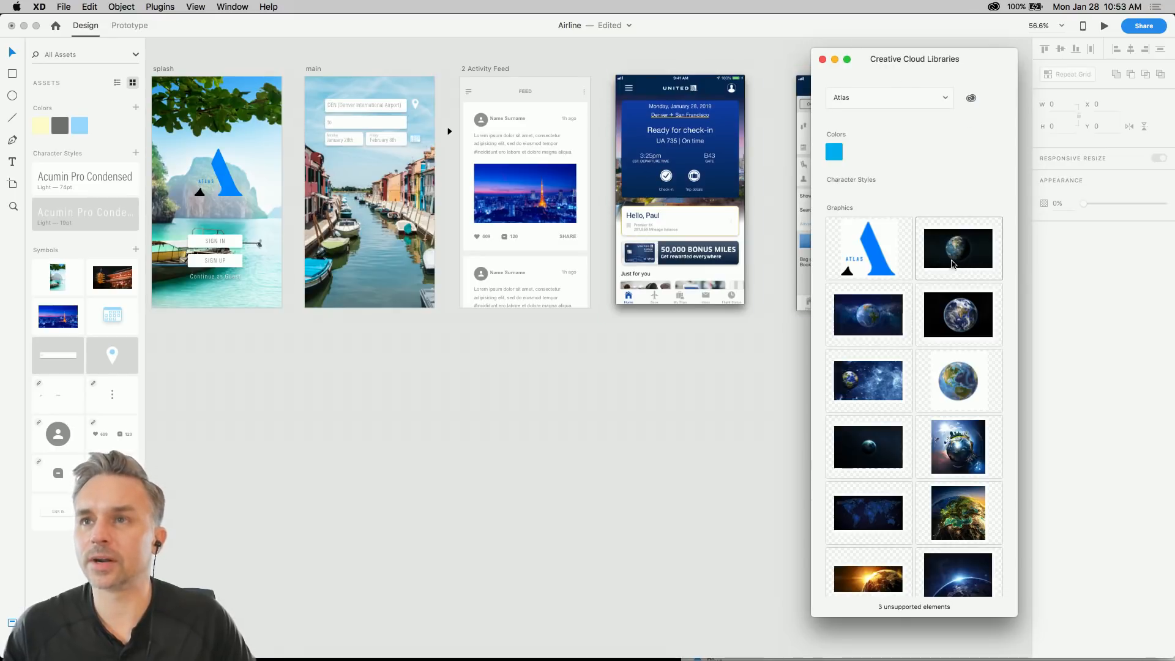
mouse_move(957, 259)
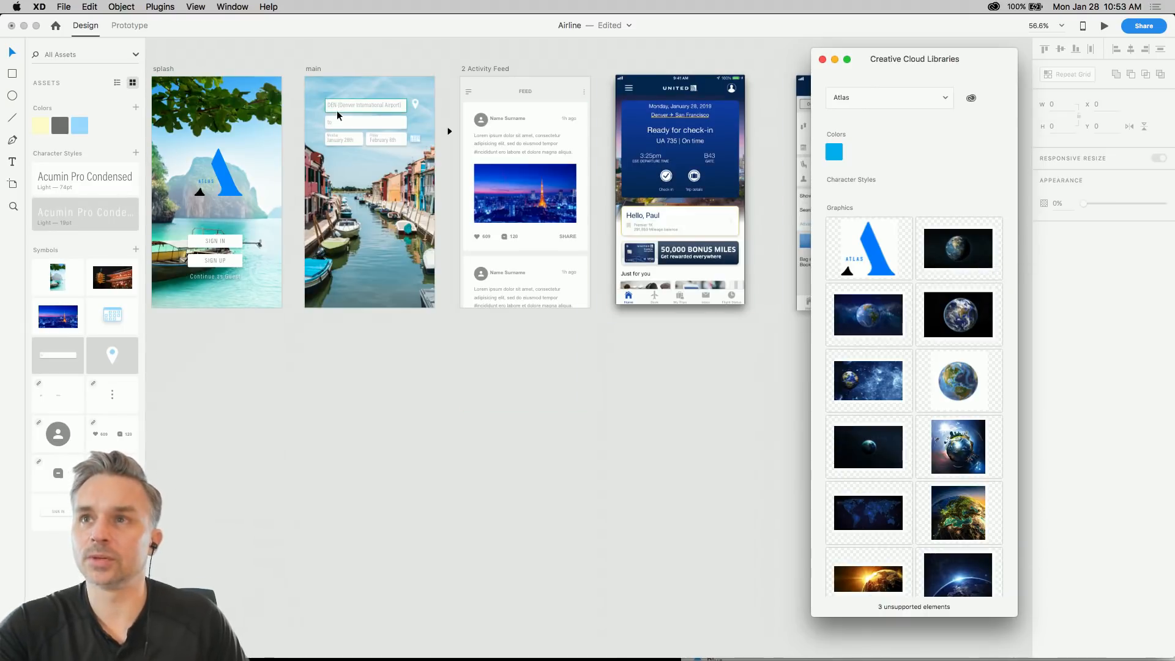
scroll(303, 148, "up", 5)
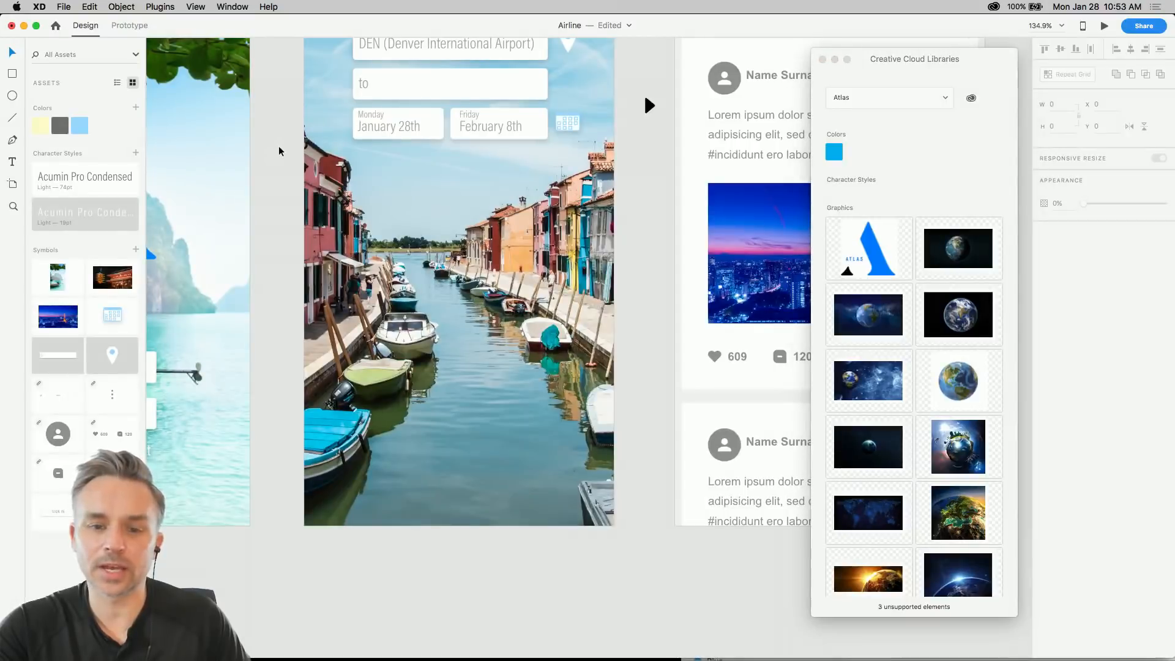
scroll(362, 173, "down", 3)
scroll(362, 178, "down", 1)
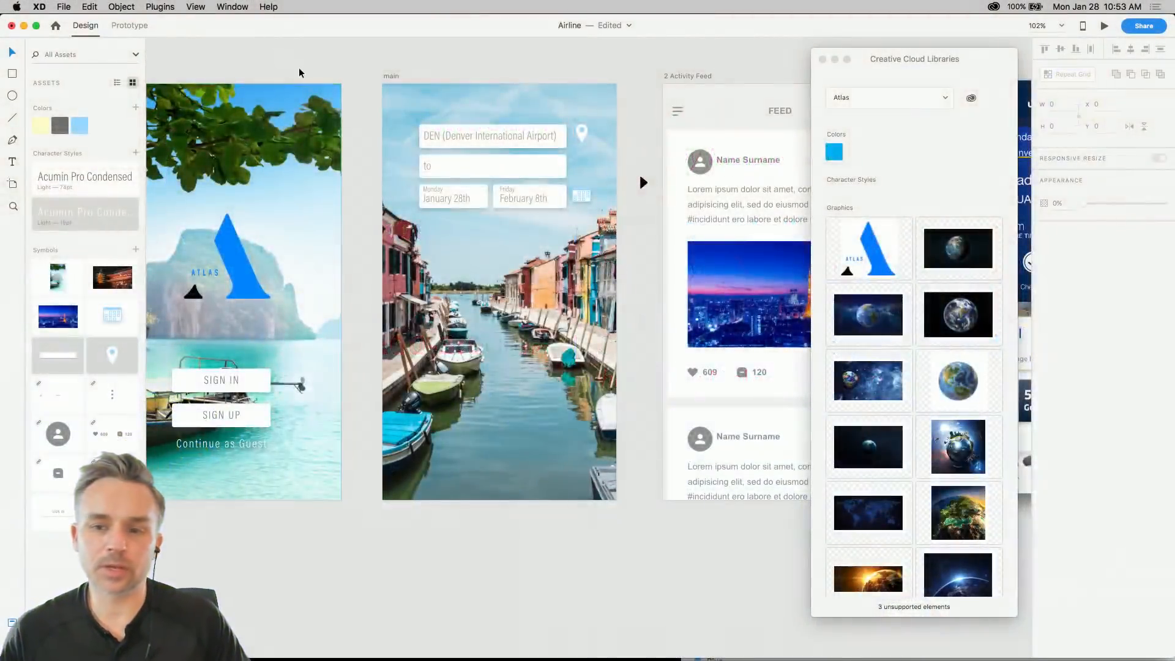
left_click(823, 58)
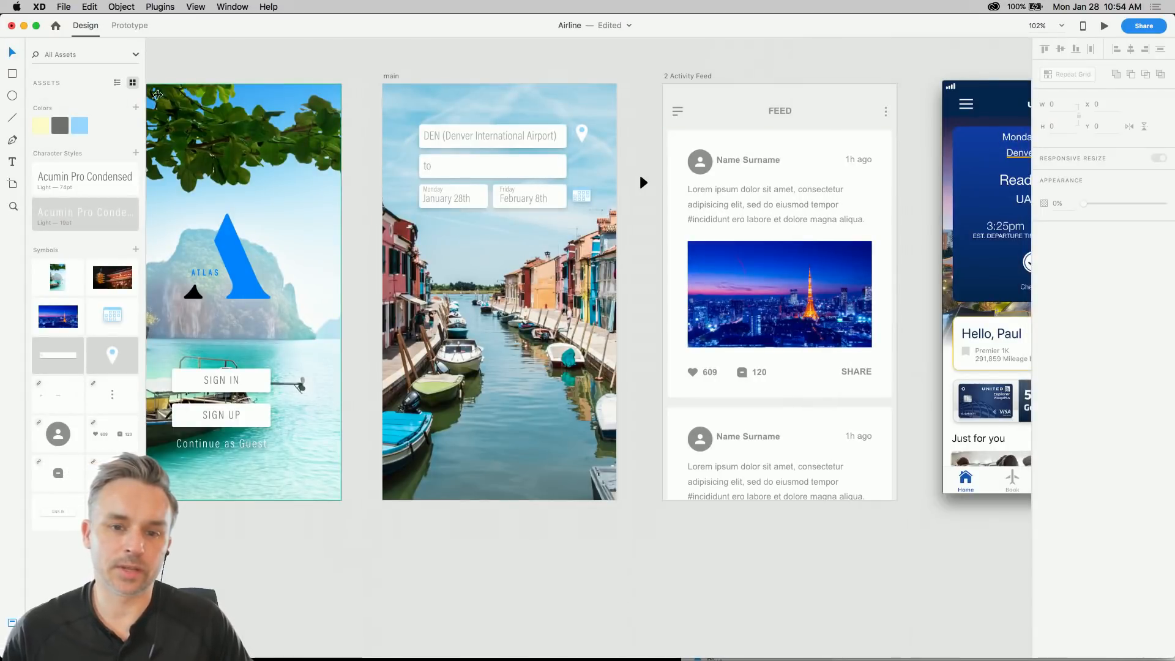
- Look at the document's rename prompt and the available sharing options, and dismiss both without changes
left_click(630, 27)
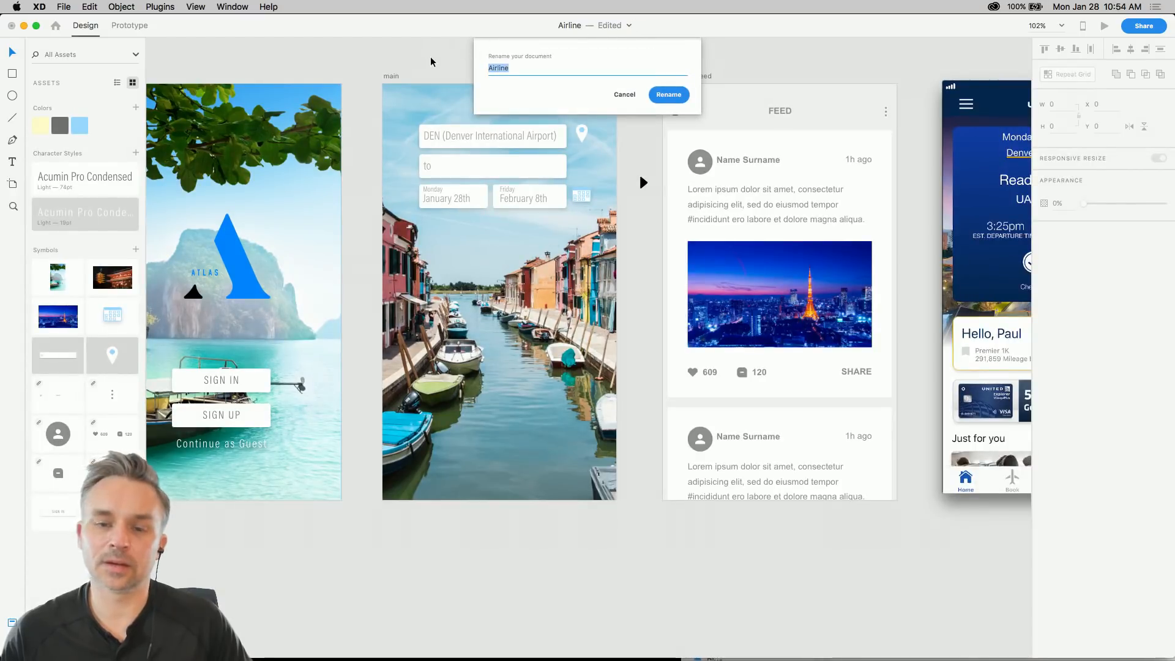
left_click(624, 96)
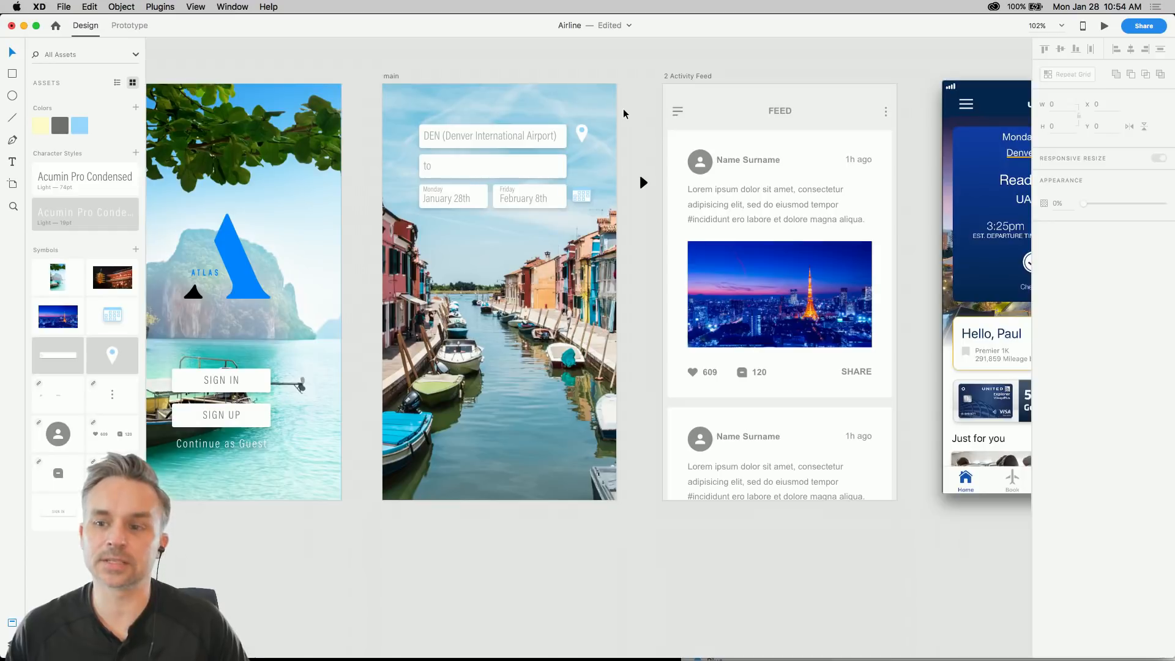
left_click(1155, 28)
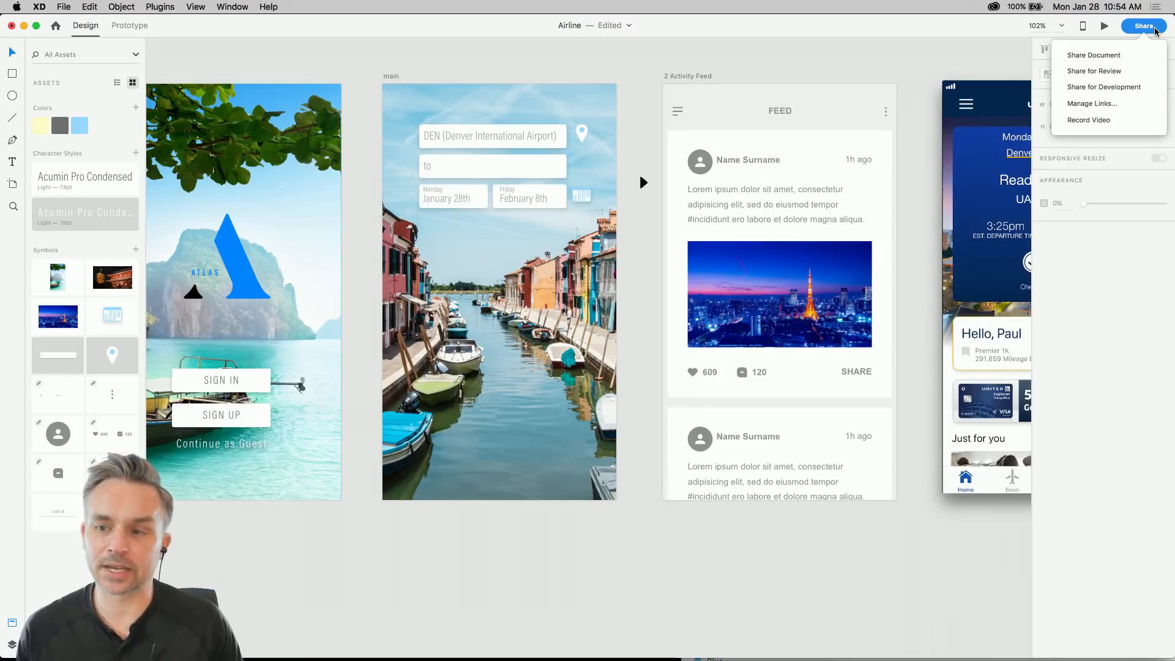
left_click(708, 49)
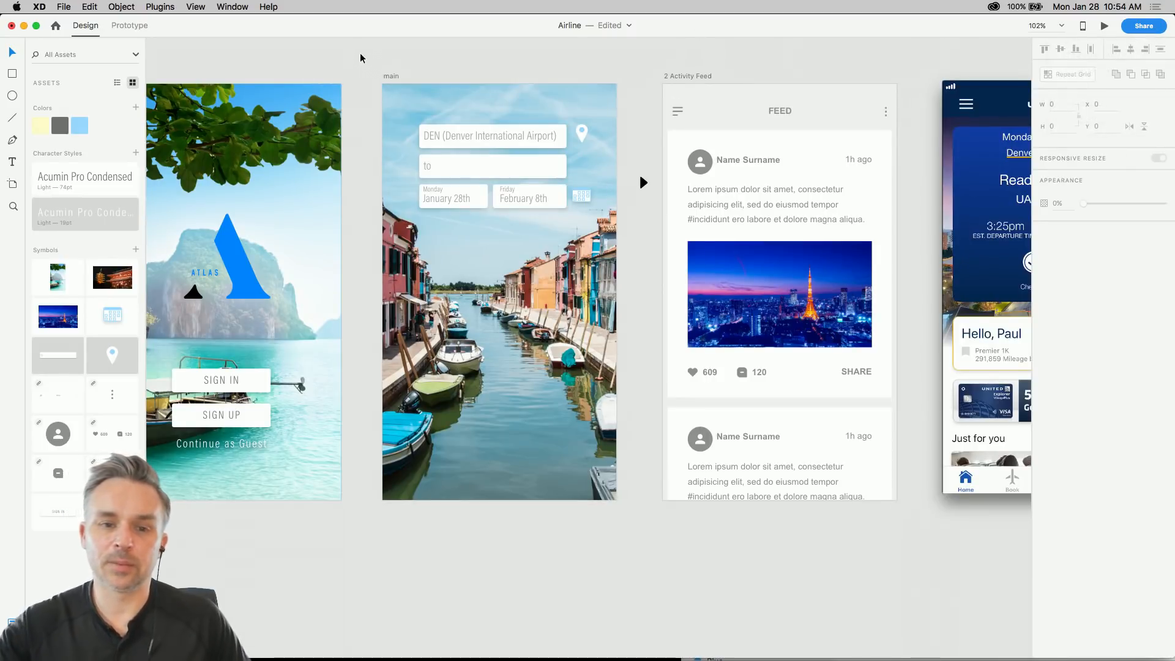
- Save the Airline document
key("super+s")
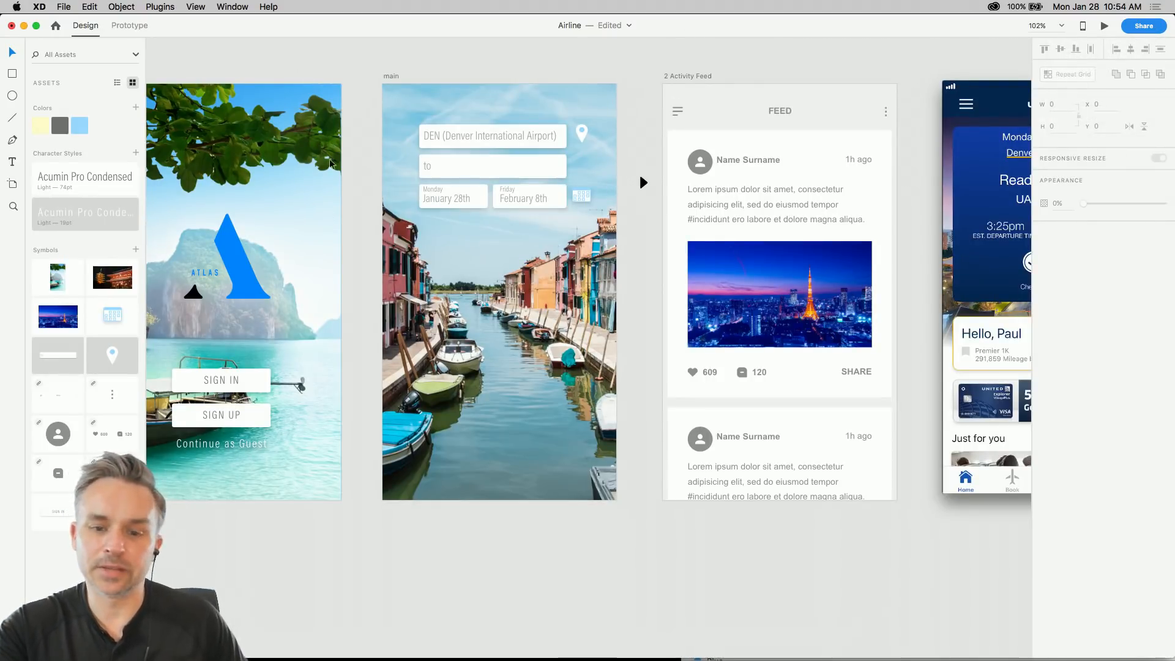
- Select everything on the canvas and export it as PNG for Design into a new Desktop folder named Exported
scroll(428, 214, "left", 5)
scroll(428, 214, "up", 2)
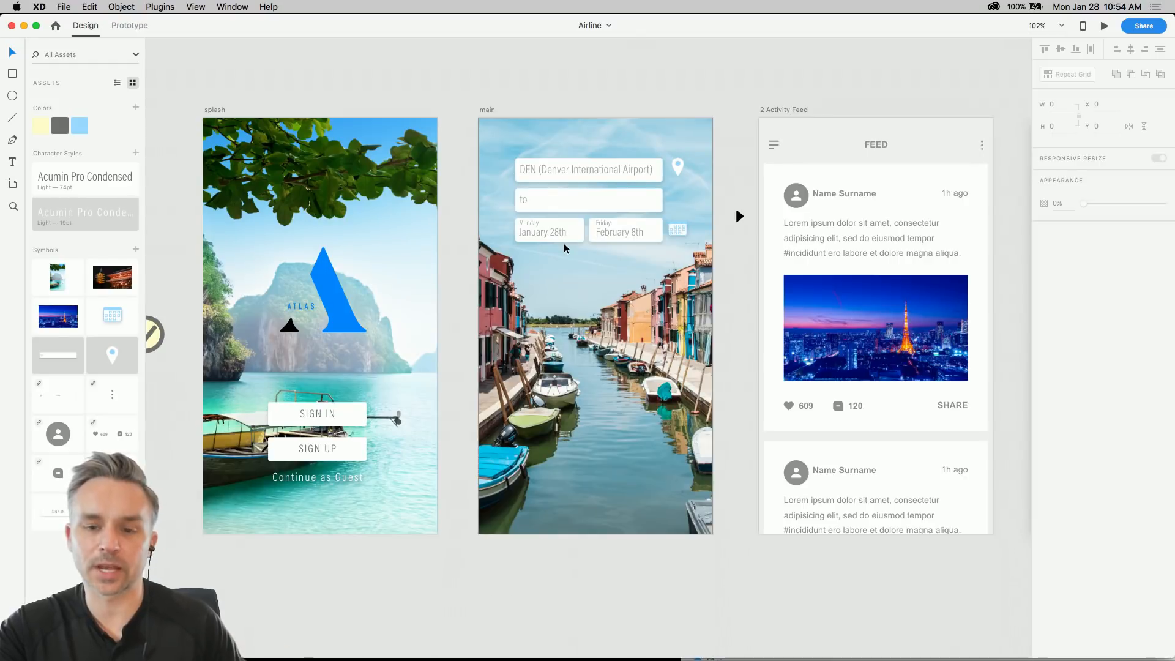
key("super+minus")
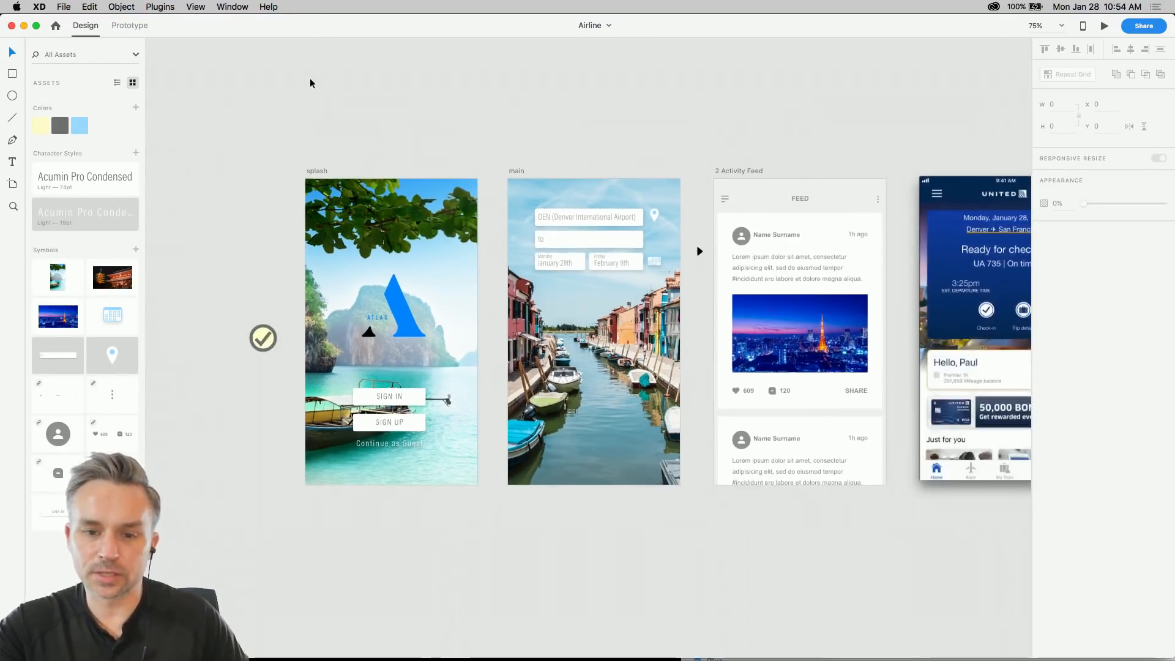
key("super+a")
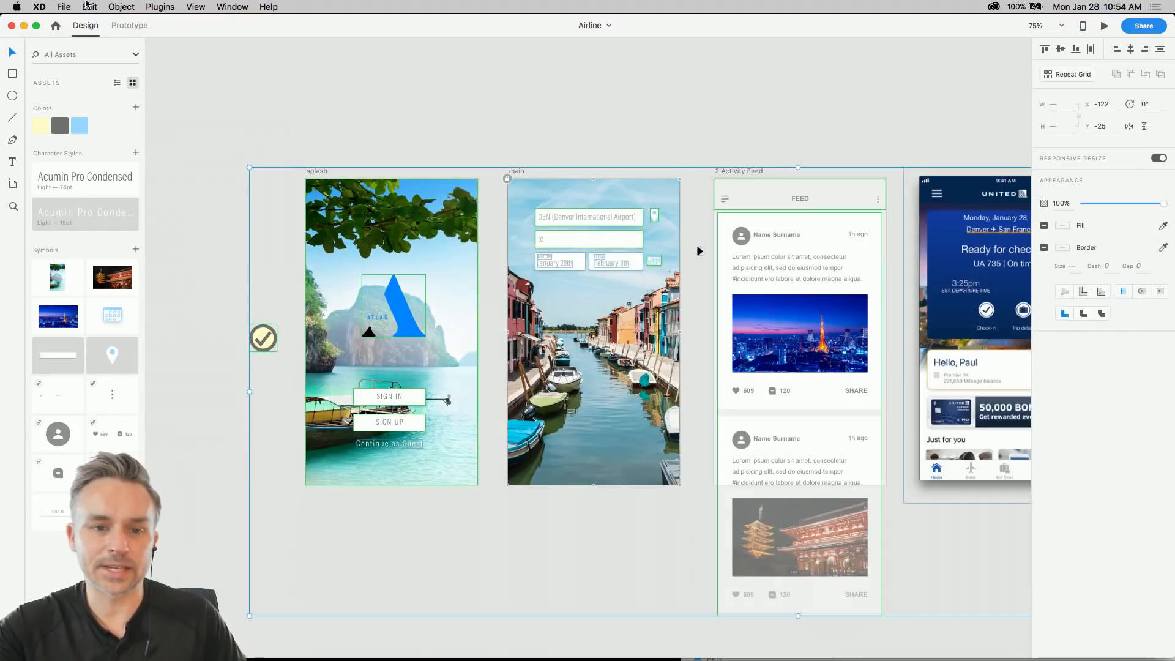
left_click(64, 7)
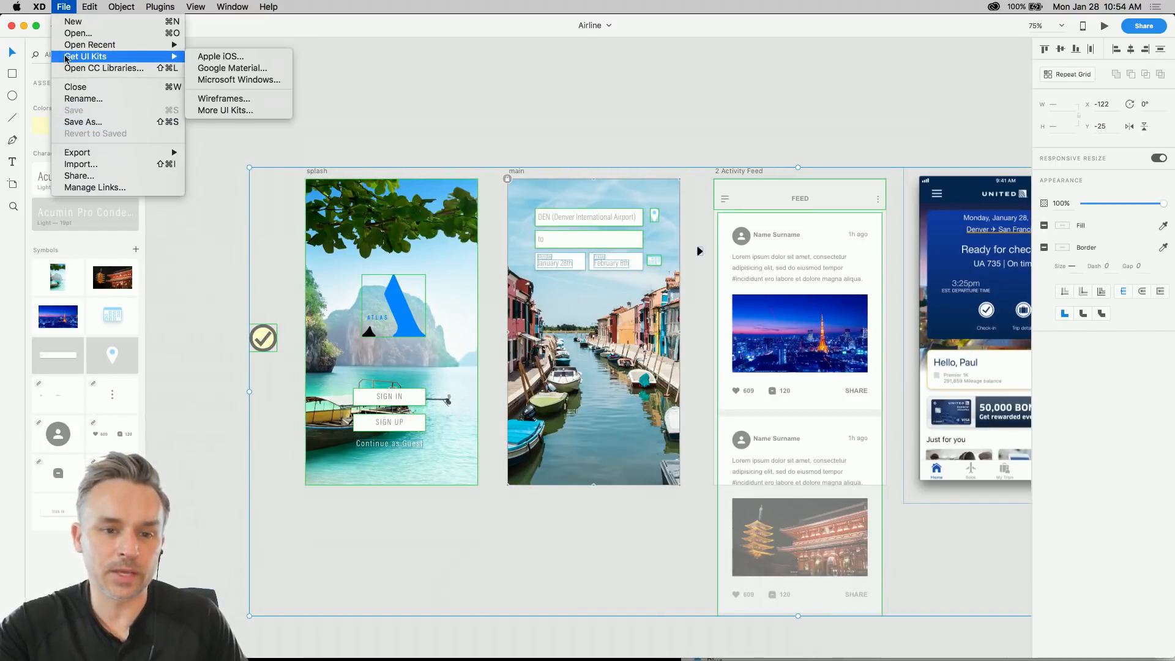
mouse_move(74, 156)
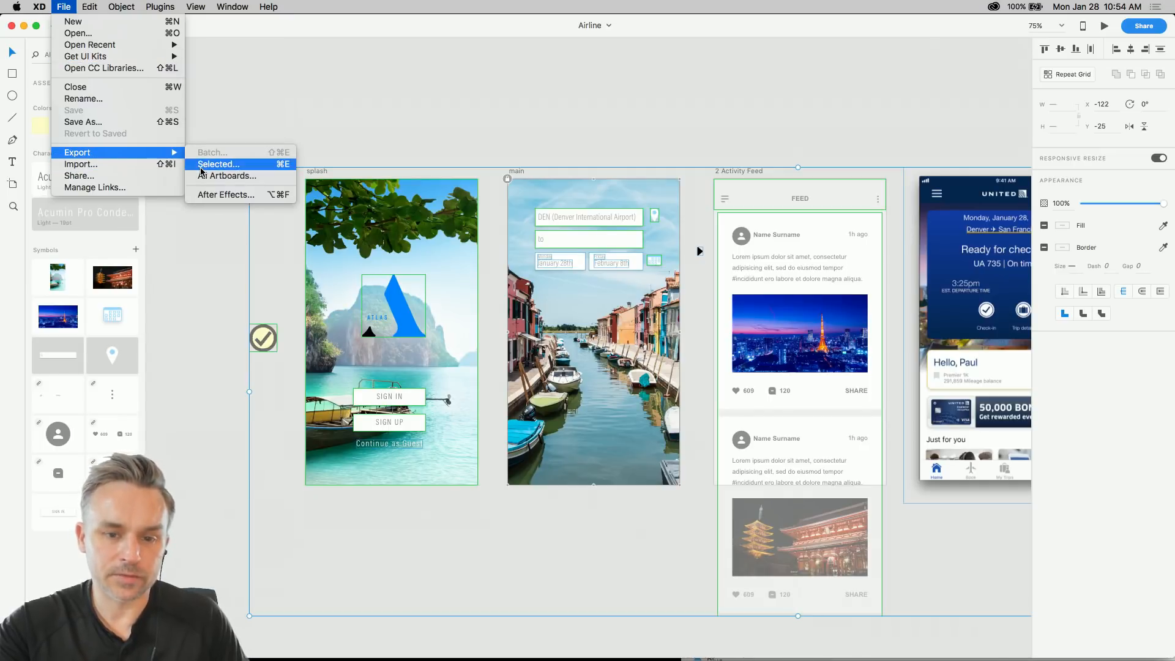
left_click(206, 166)
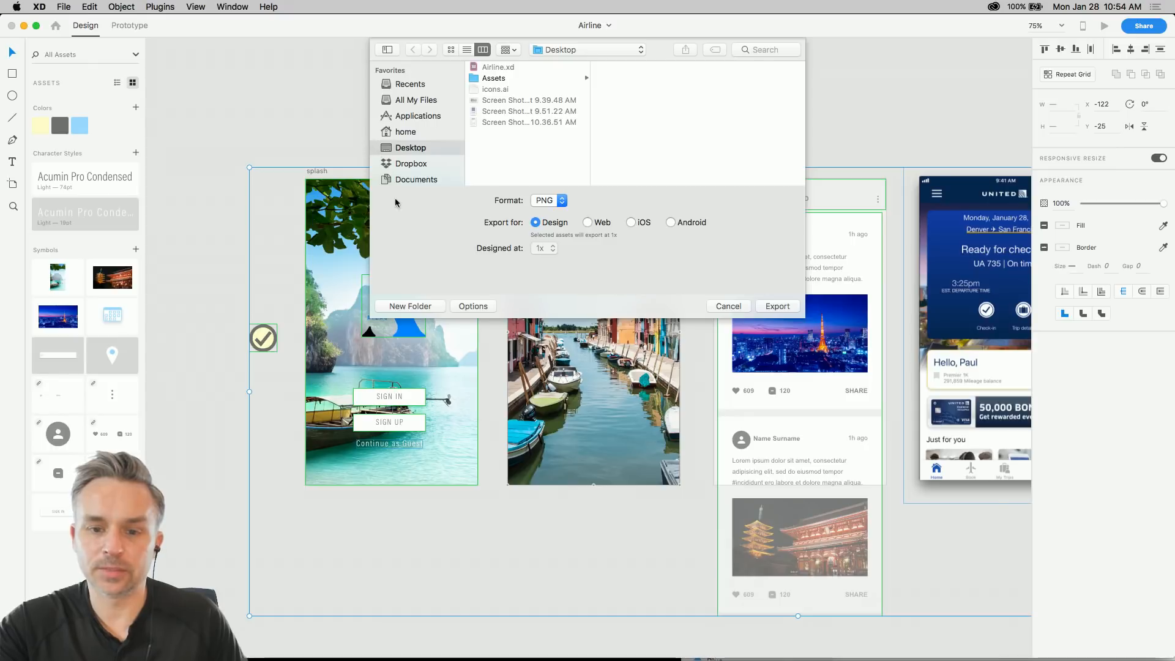
left_click(394, 307)
type("Ex")
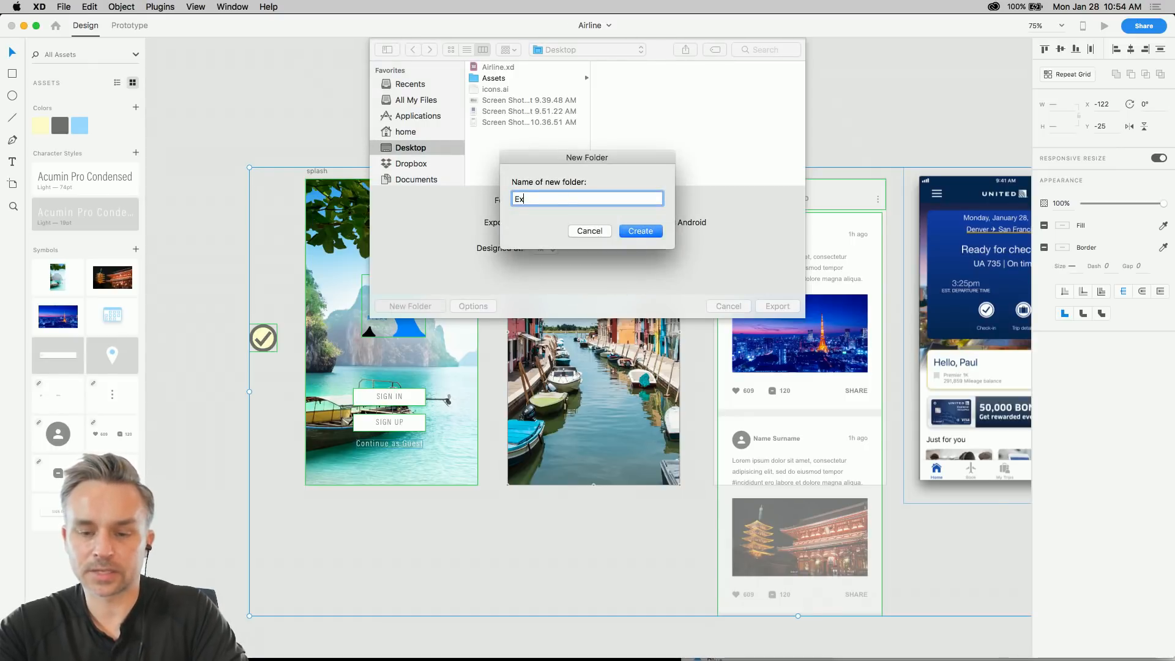
key("Return")
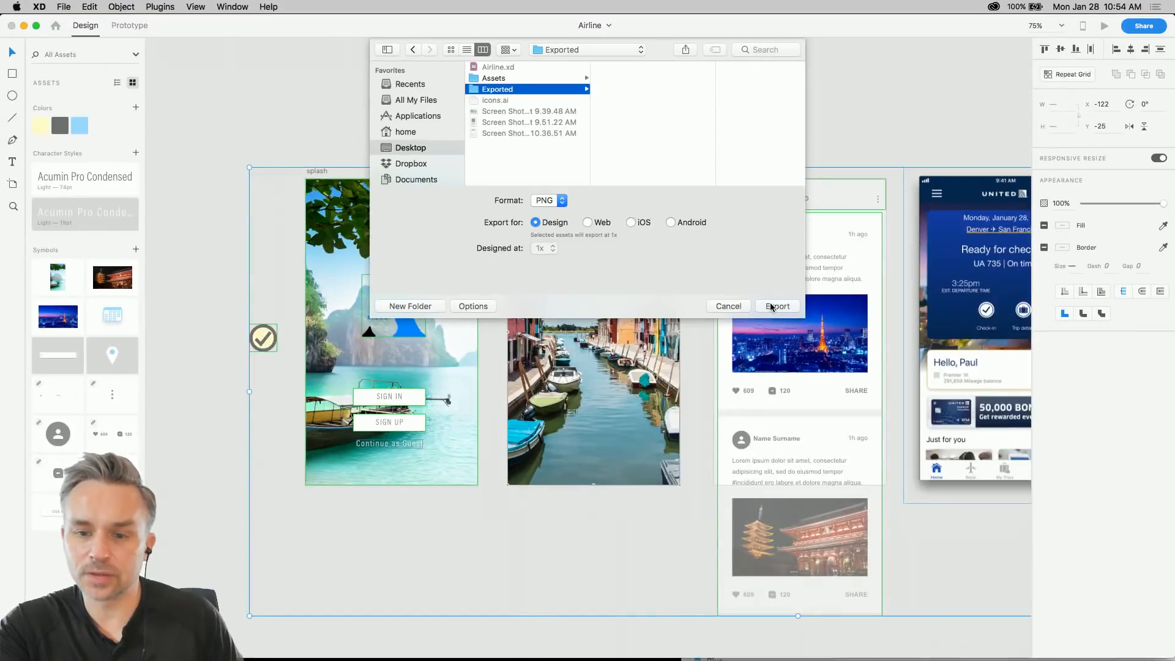
left_click(771, 306)
- Select the ATLAS logo on the splash artboard, show its layer, and mark the logo layer for batch export
left_click(260, 116)
left_click(311, 181)
scroll(387, 294, "up", 5)
left_click(414, 328)
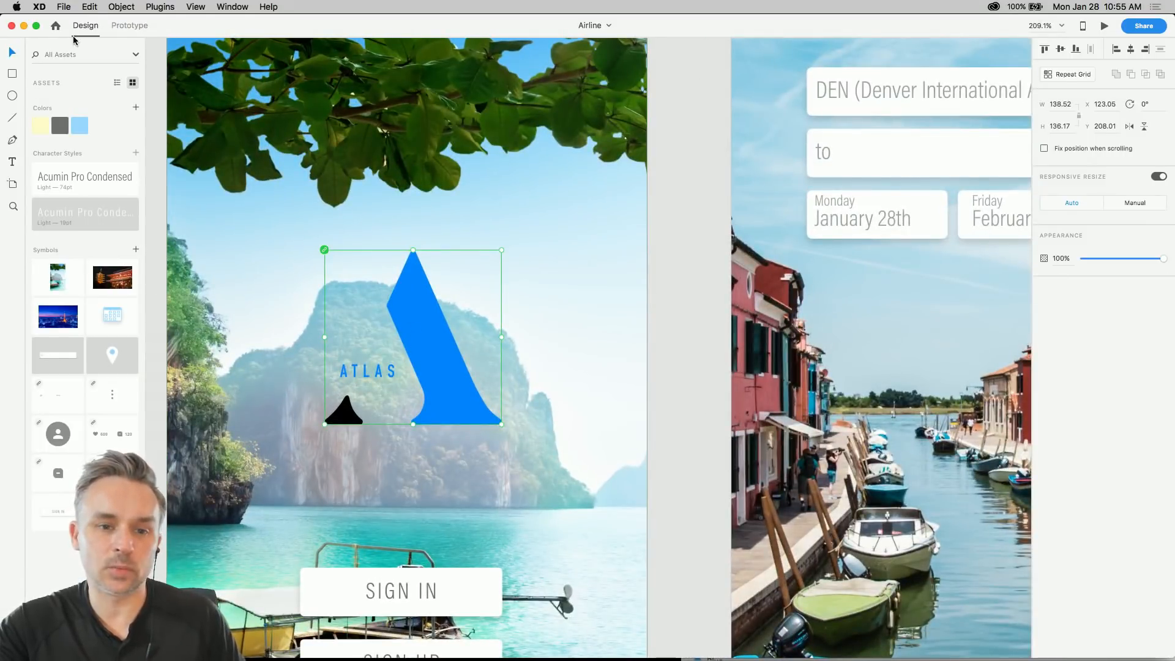
key("super+y")
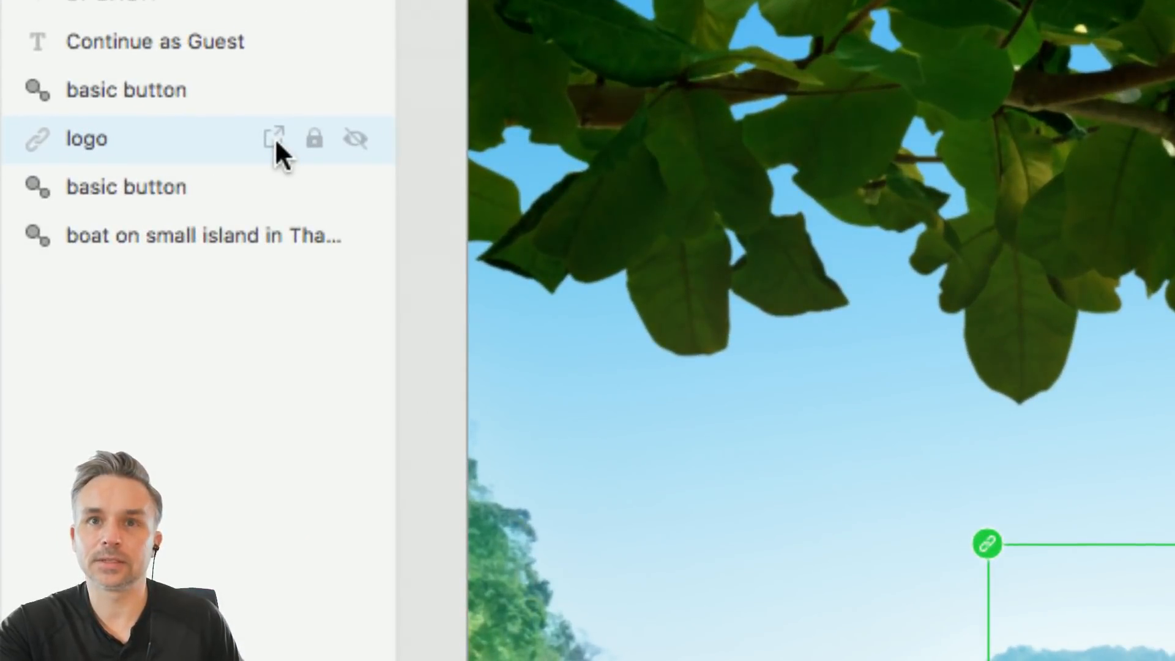
left_click(275, 139)
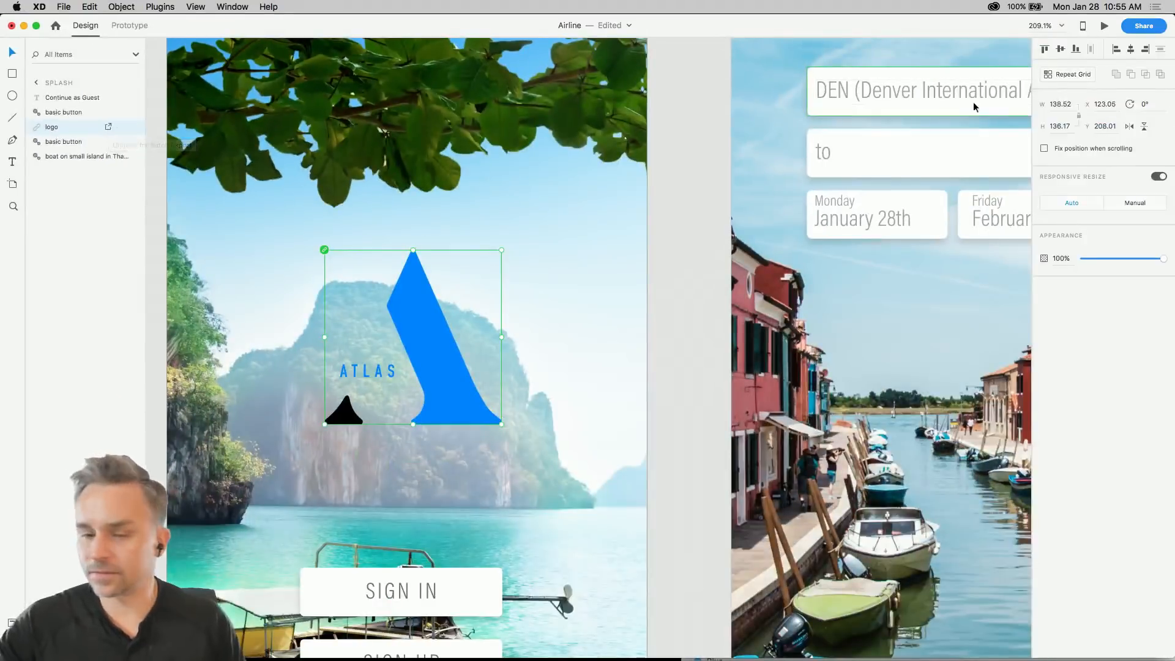
- Open the overlay with the clipboard, notes and files over the design
scroll(91, 3, "down", 2)
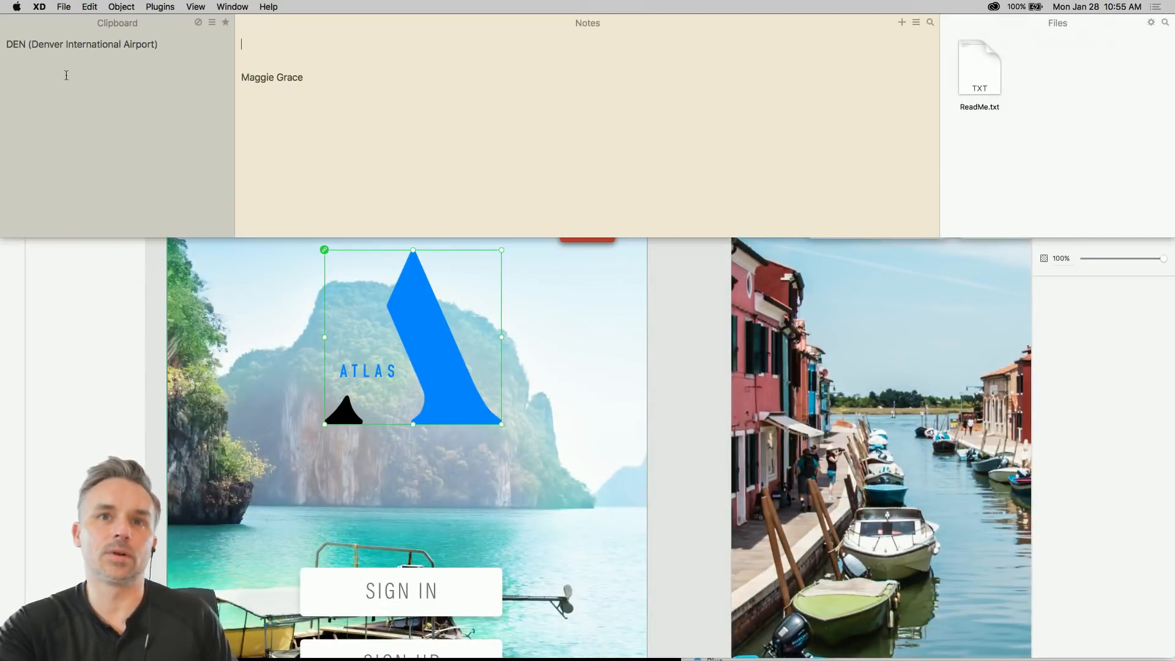